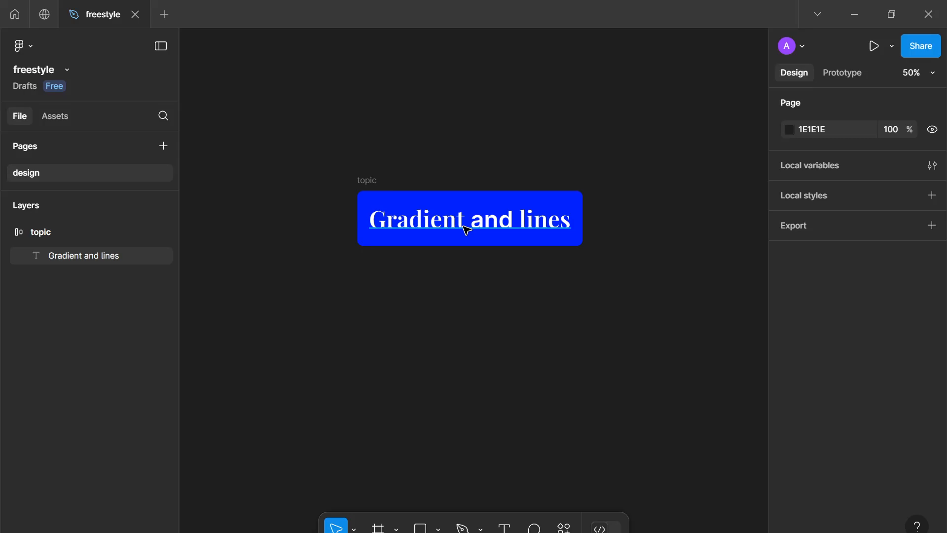
Add a 1440×1024 Desktop frame beside the topic frame
scroll(439, 201, down, 1)
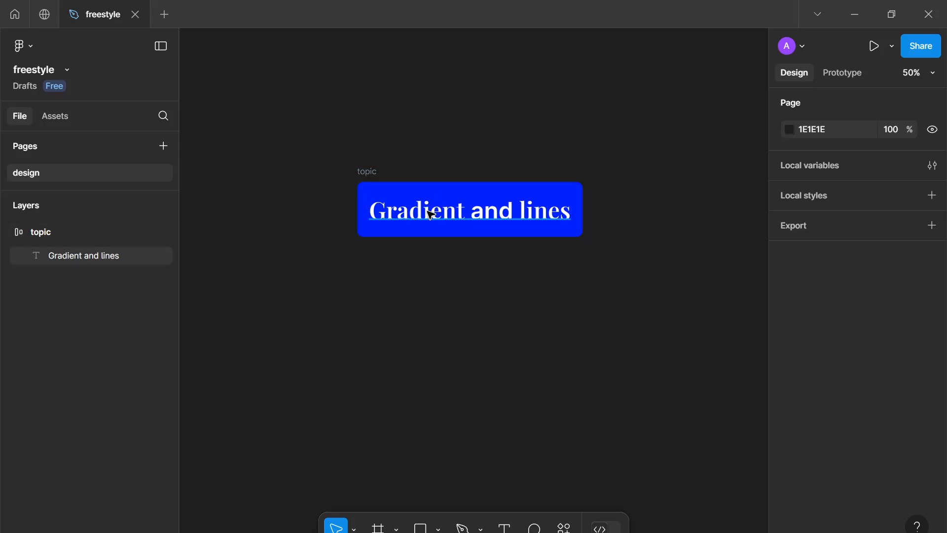
scroll(434, 207, down, 2)
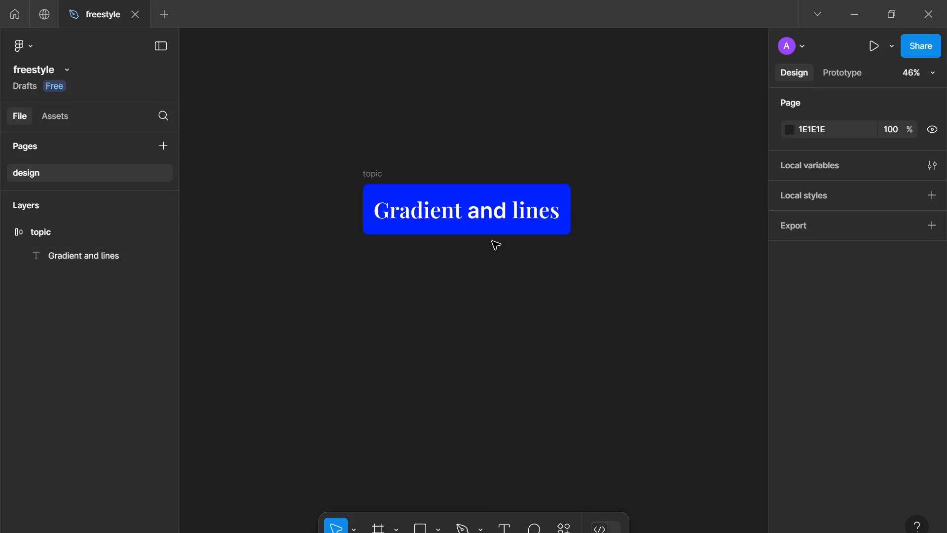
scroll(496, 245, down, 1)
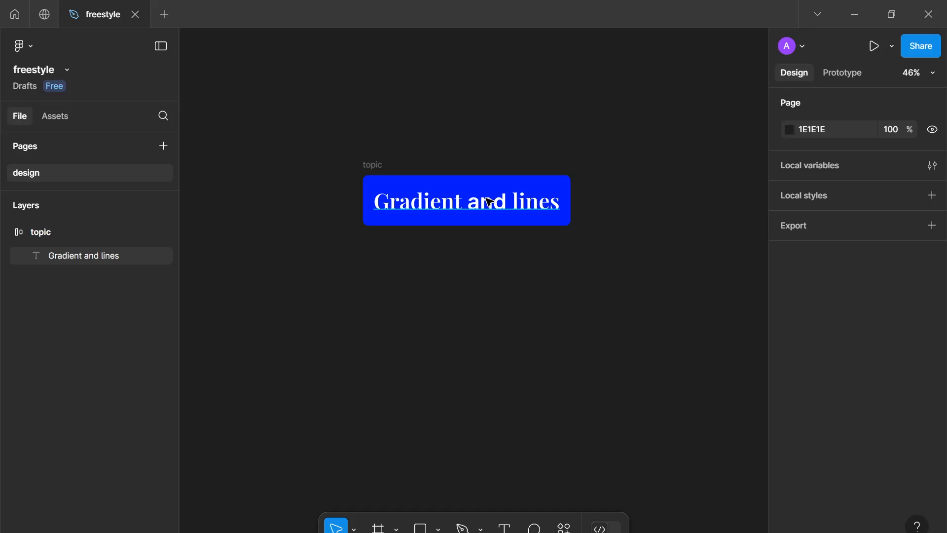
click(6, 232)
mouse_move(386, 277)
mouse_down()
mouse_move(445, 280)
mouse_move(500, 209)
mouse_move(494, 172)
mouse_move(448, 161)
mouse_up()
scroll(445, 280, down, 3)
scroll(495, 172, down, 1)
key(f)
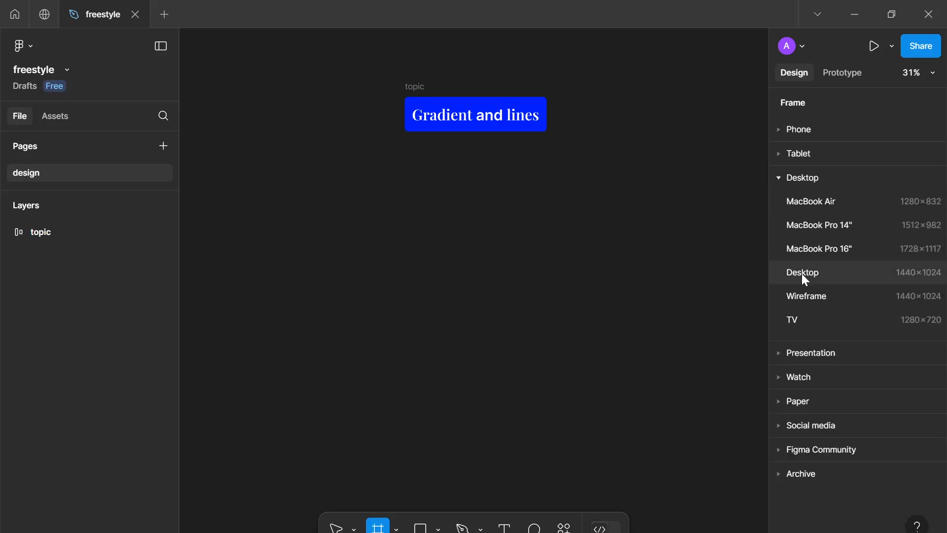
click(792, 280)
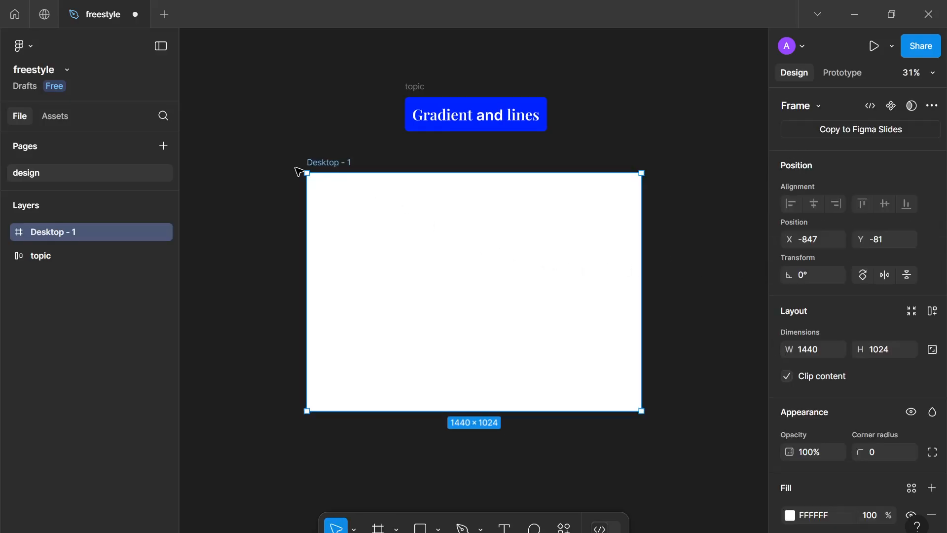
Rename the new frame gradient-&-lines--desktop
double_click(316, 163)
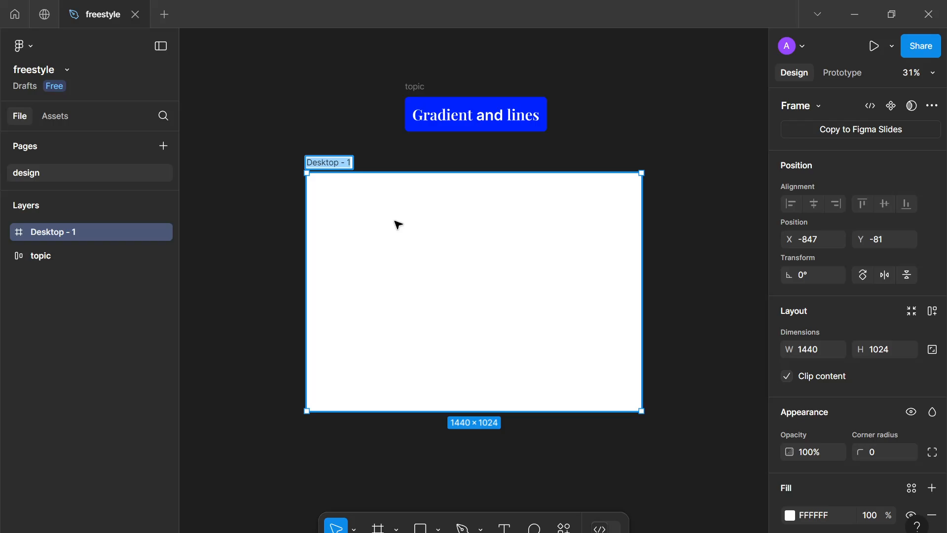
text(gradient)
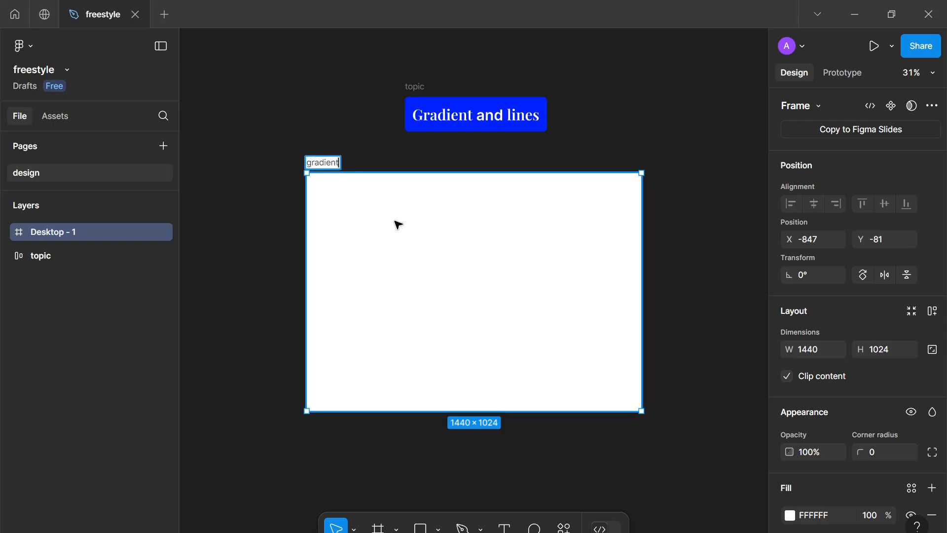
text(-&-lines-)
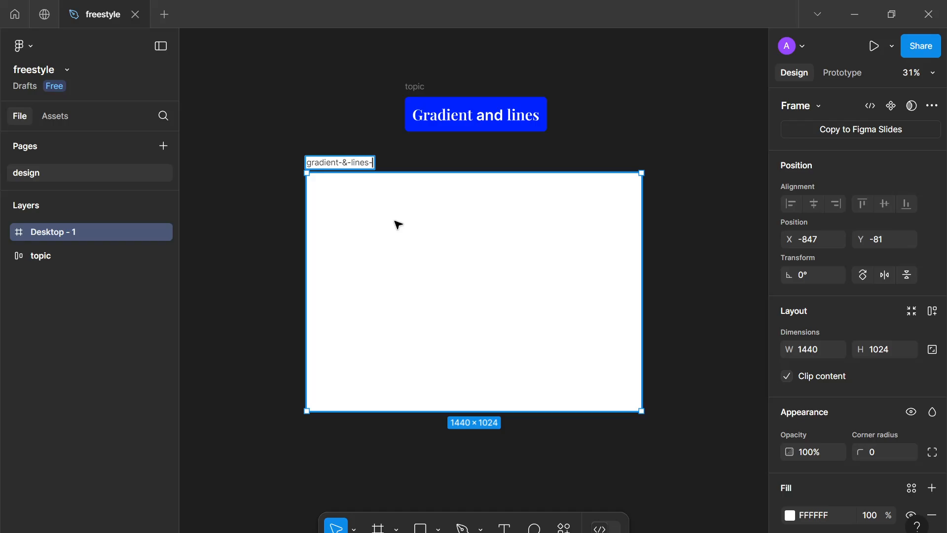
text(-desktop)
key(Return)
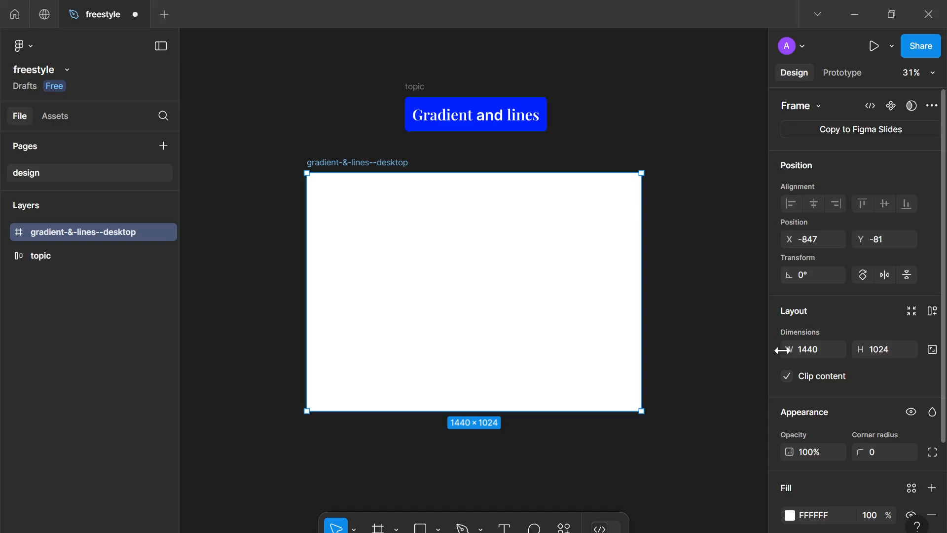
scroll(871, 452, down, 2)
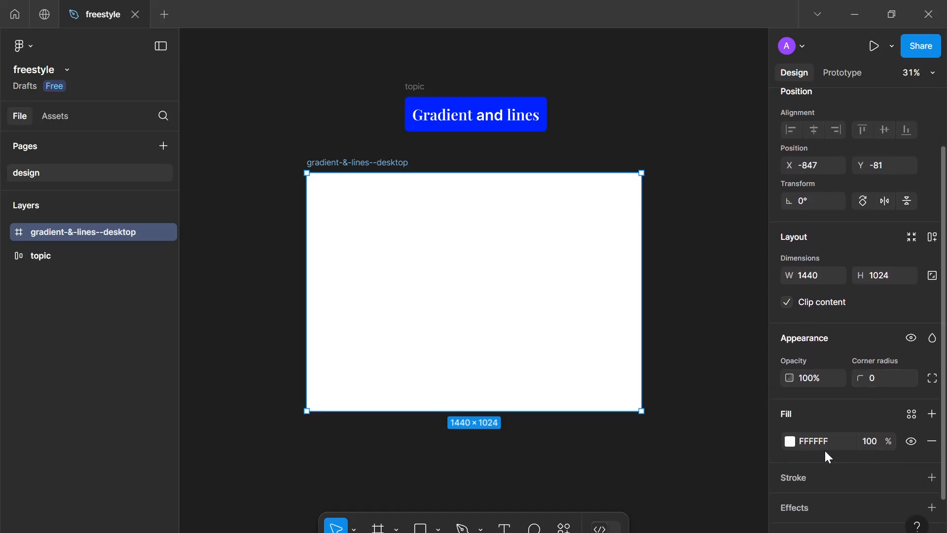
click(791, 441)
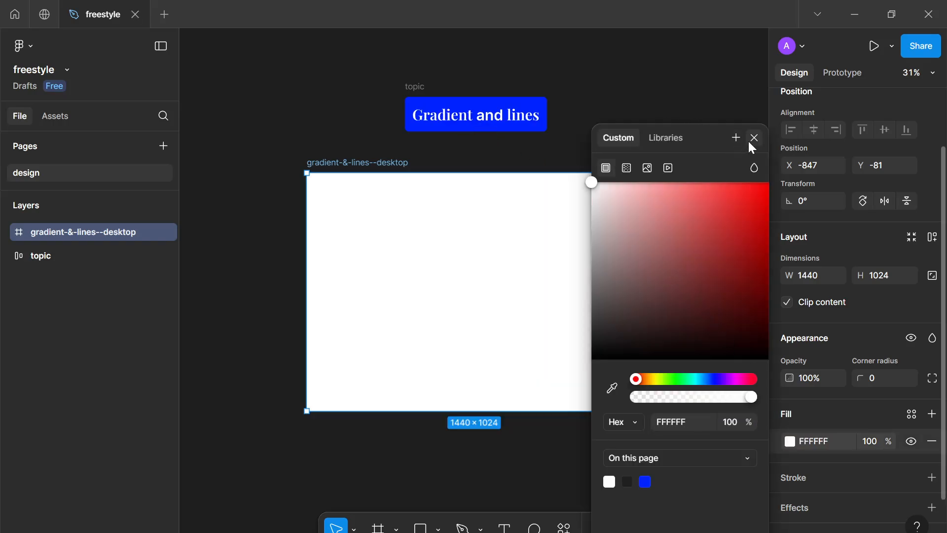
click(749, 143)
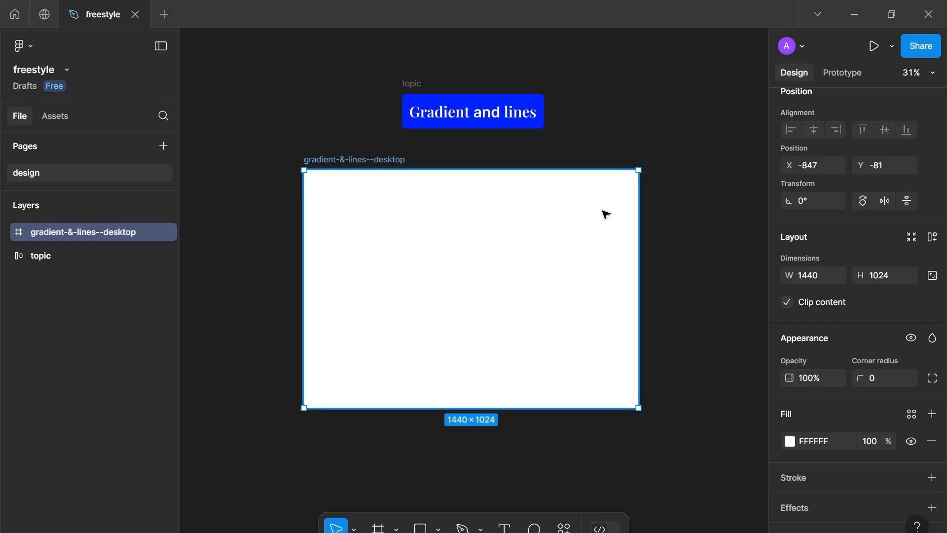
Move the topic layer above the desktop frame in the layers list
click(67, 253)
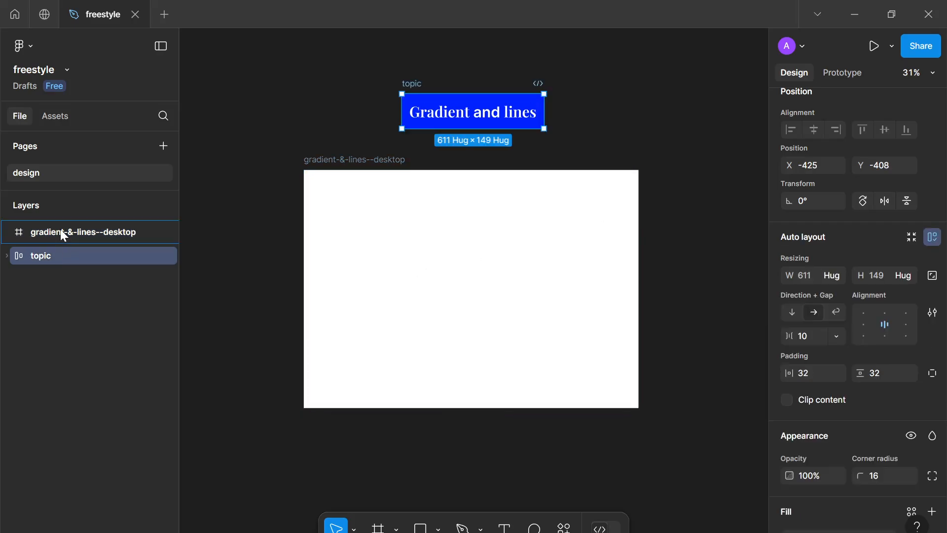
drag(64, 235, 52, 218)
click(492, 348)
drag(492, 349, 505, 380)
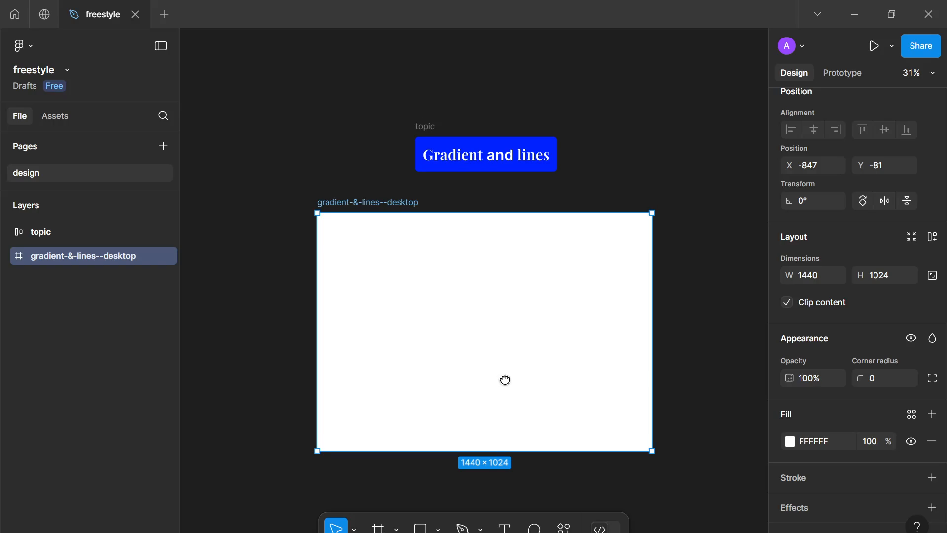
Draw a short horizontal line about 28.5 px long with the Pen tool in the middle of the frame
key(t)
scroll(488, 343, up, 3)
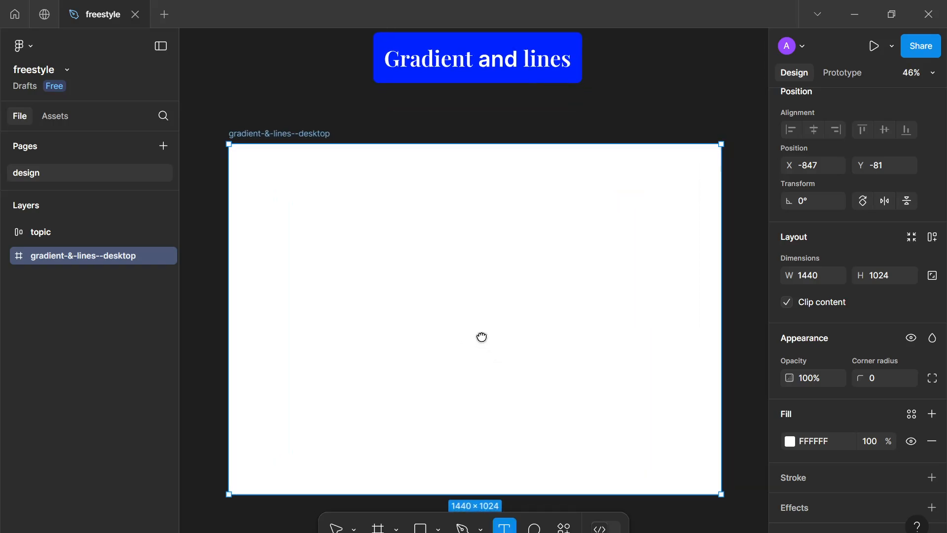
key(p)
scroll(484, 339, up, 2)
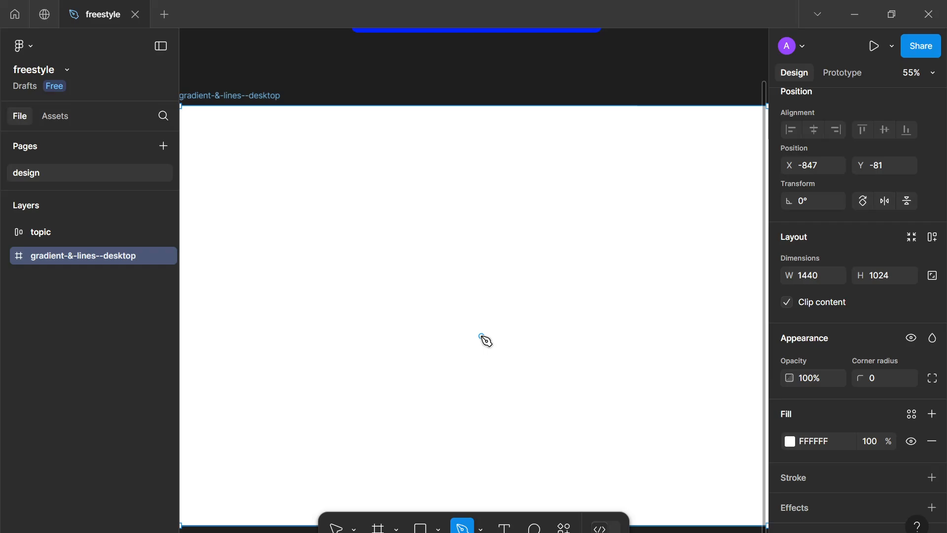
click(481, 312)
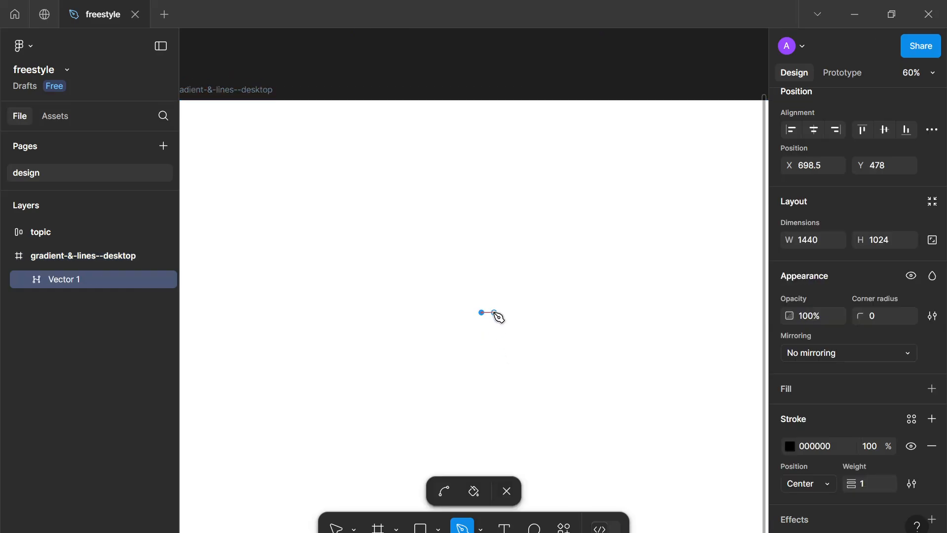
click(494, 312)
key(Escape)
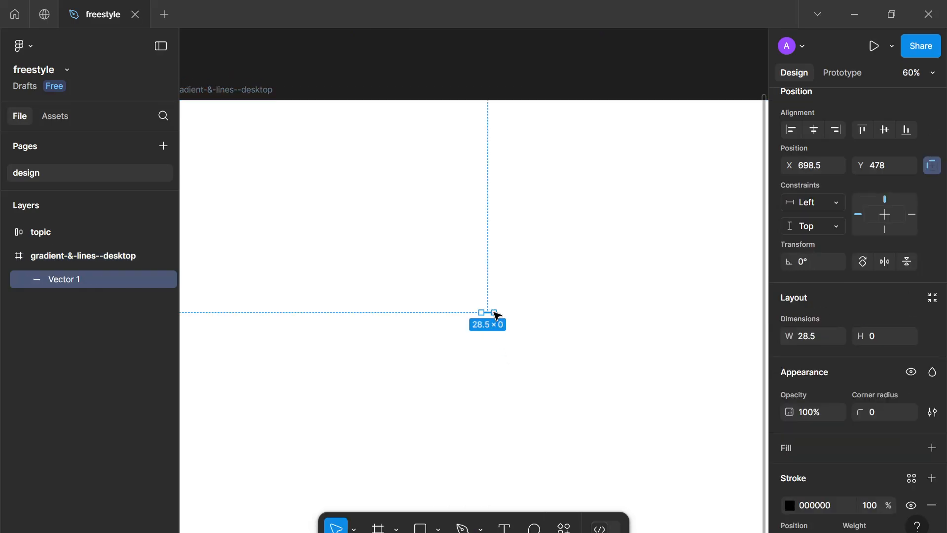
Set the line's stroke weight to 8, its start point to Round and its end point to Line arrow
scroll(901, 421, down, 3)
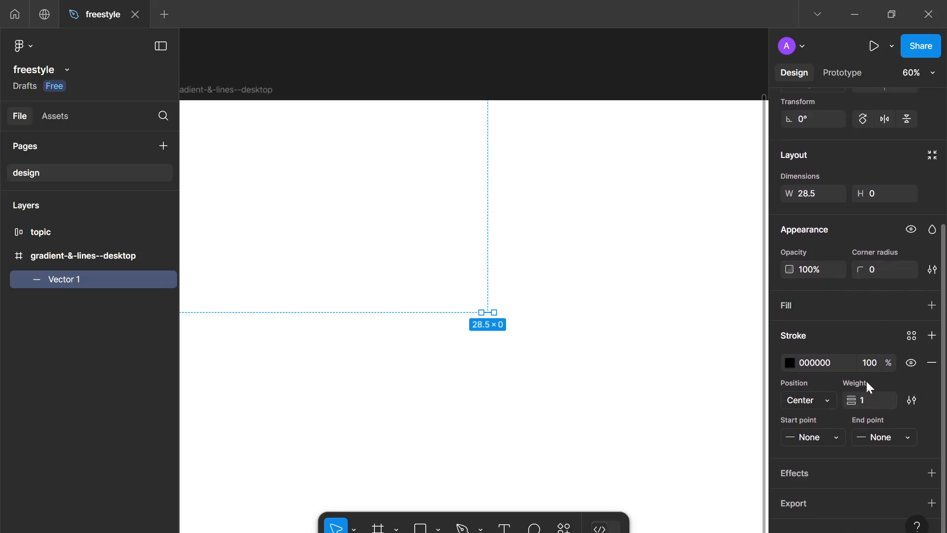
key(Up)
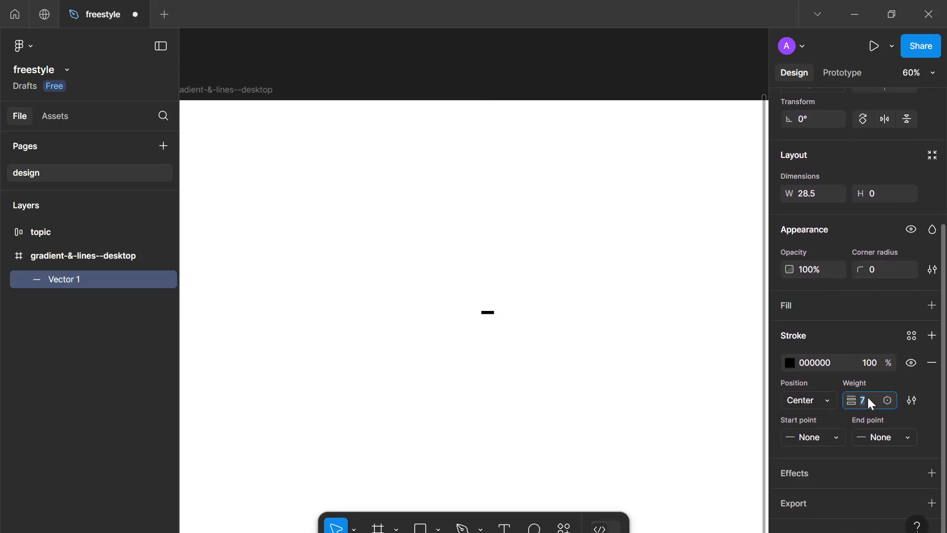
click(814, 440)
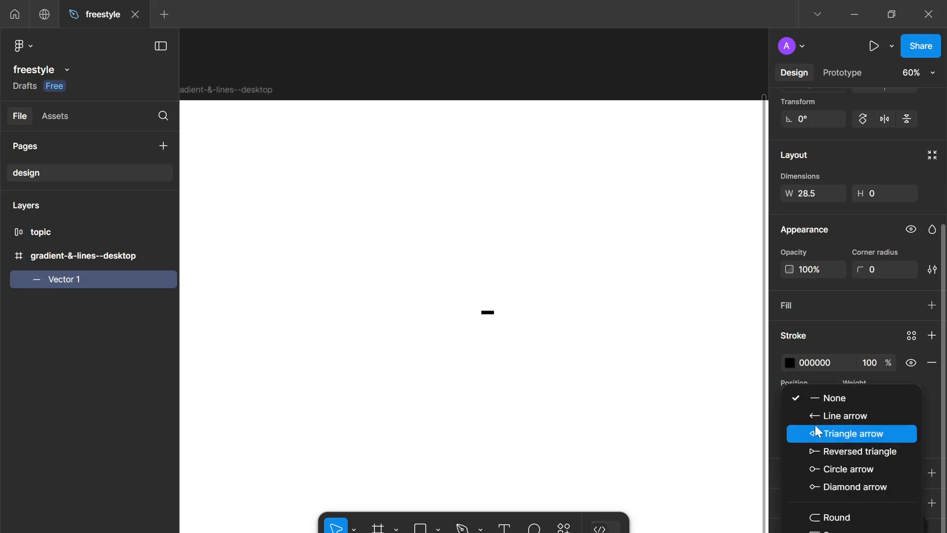
click(821, 516)
click(875, 439)
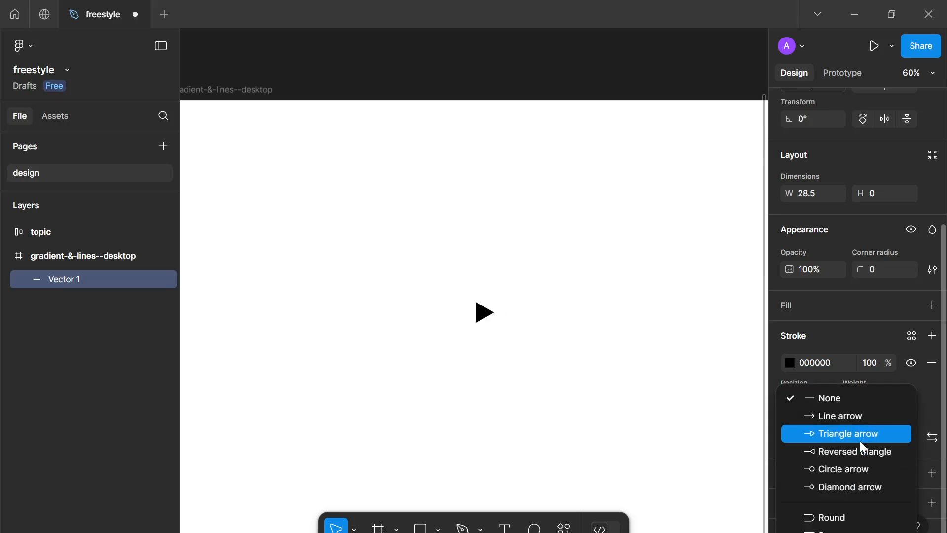
click(856, 416)
Lengthen the arrow line leftward to about 77 px
scroll(474, 323, up, 5)
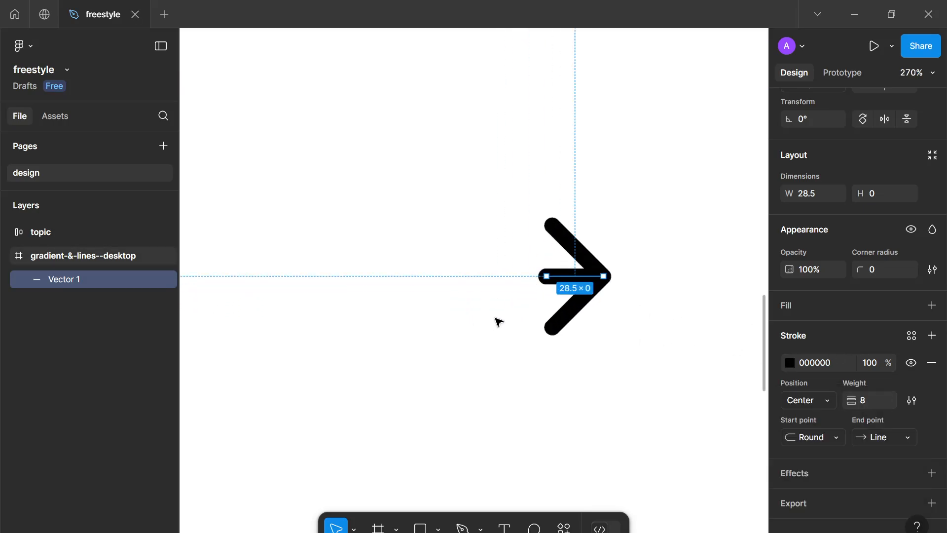
scroll(499, 322, right, 3)
scroll(500, 322, up, 2)
drag(478, 309, 381, 309)
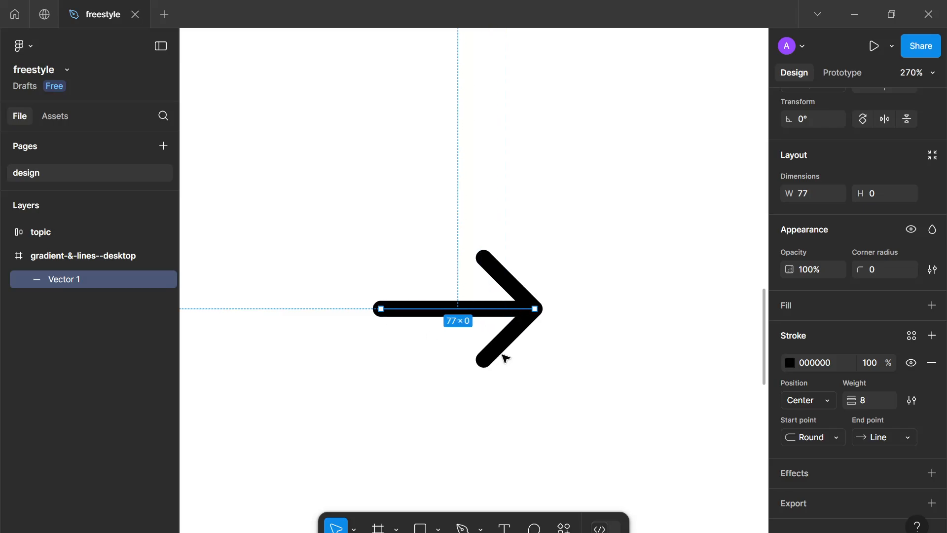
click(514, 397)
Increase the arrow's stroke weight to 12
scroll(513, 397, down, 10)
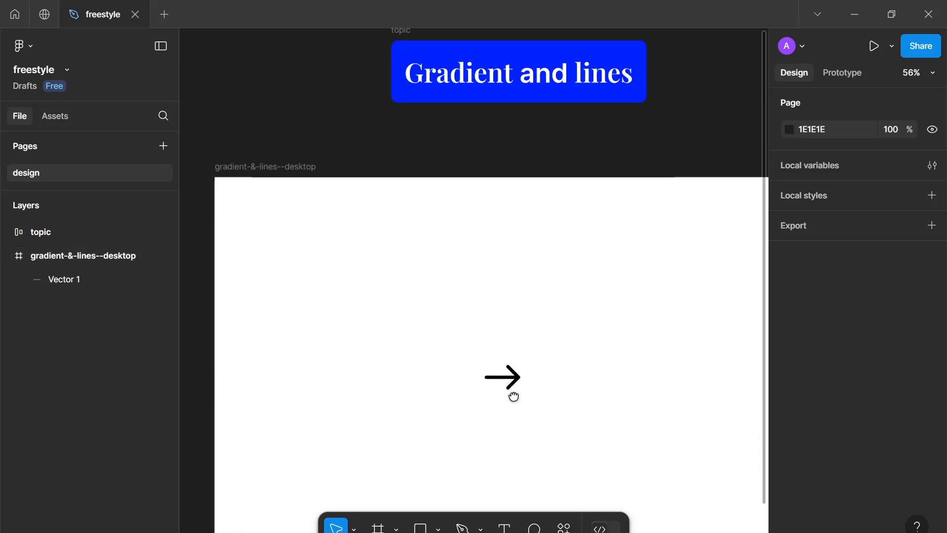
scroll(513, 397, up, 2)
click(503, 372)
scroll(833, 447, down, 3)
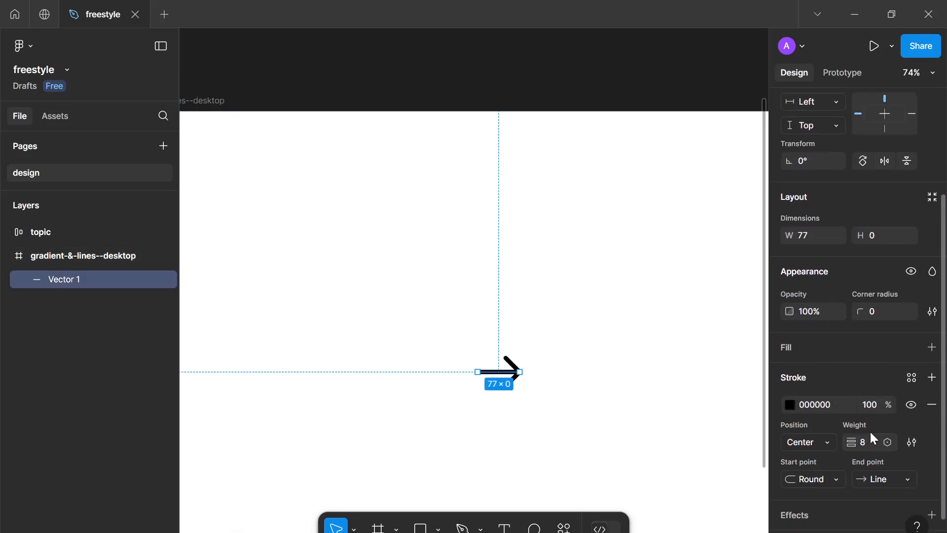
key(Up)
key(Up)
key(Up)
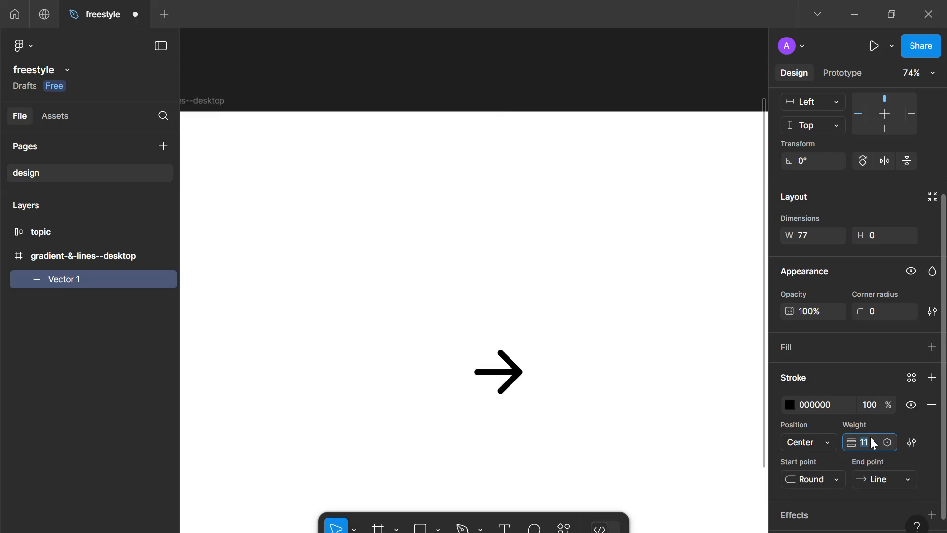
key(Up)
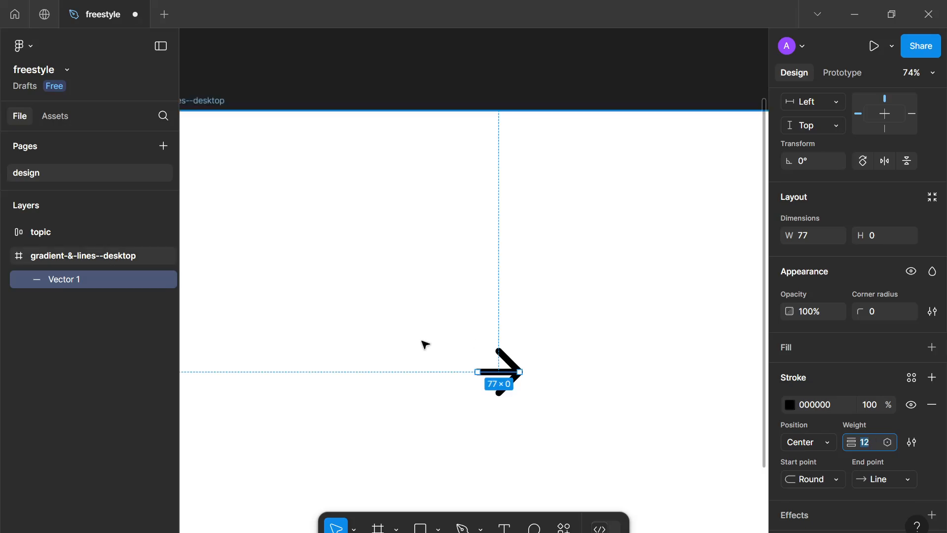
Duplicate the arrow line just below itself, then select both lines and group them
scroll(454, 355, up, 3)
mouse_move(554, 373)
alt+mouse_down()
mouse_move(557, 397)
mouse_move(557, 389)
alt+mouse_up()
scroll(809, 463, down, 1)
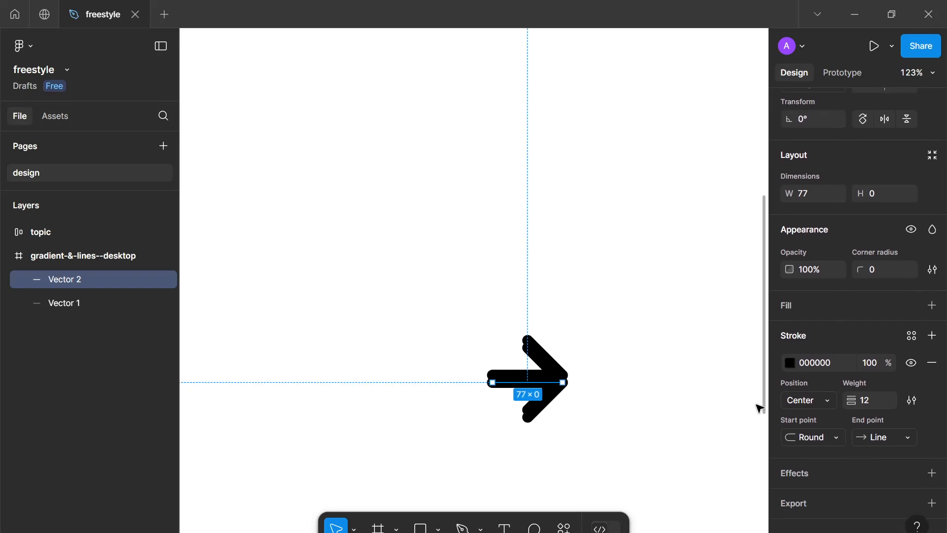
drag(655, 449, 312, 217)
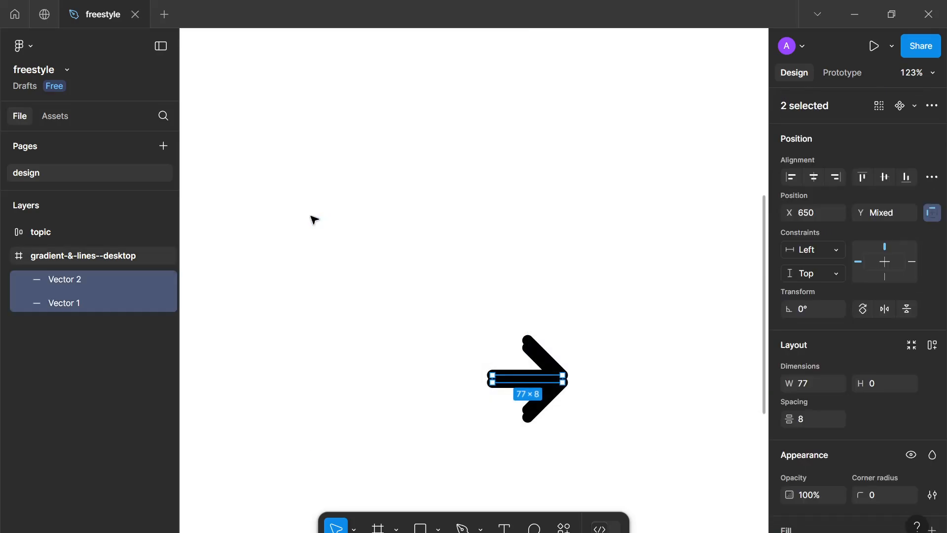
key(ctrl+g)
Rename the group logo and outline its strokes
double_click(56, 279)
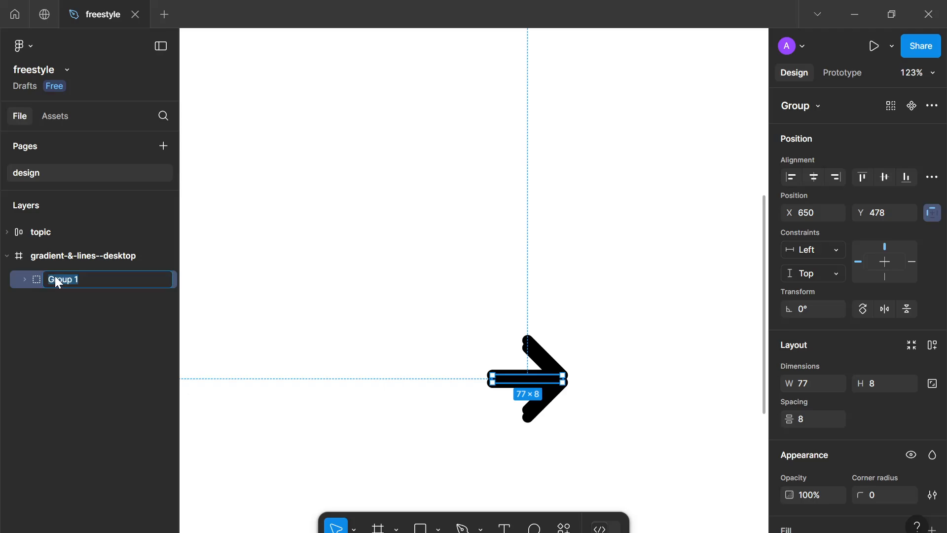
text(logo)
key(Return)
right_click(54, 279)
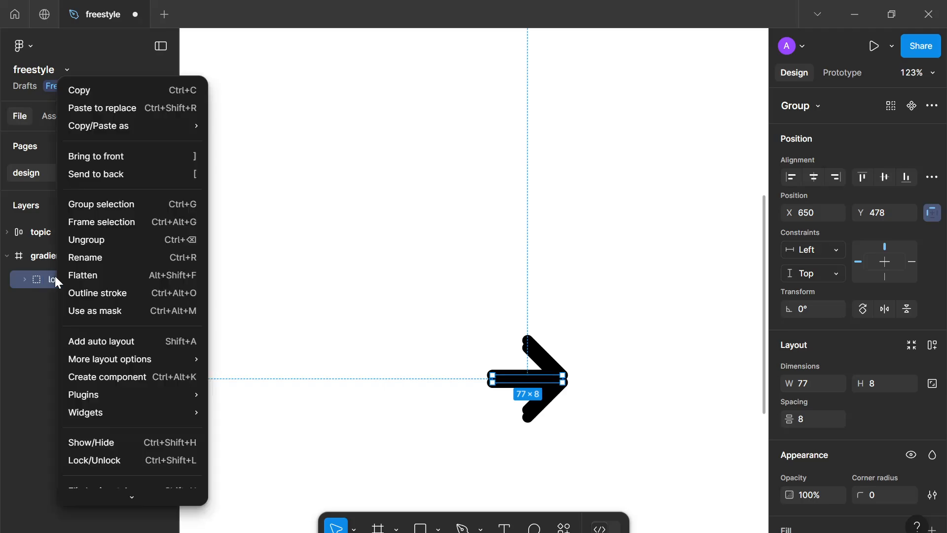
click(106, 290)
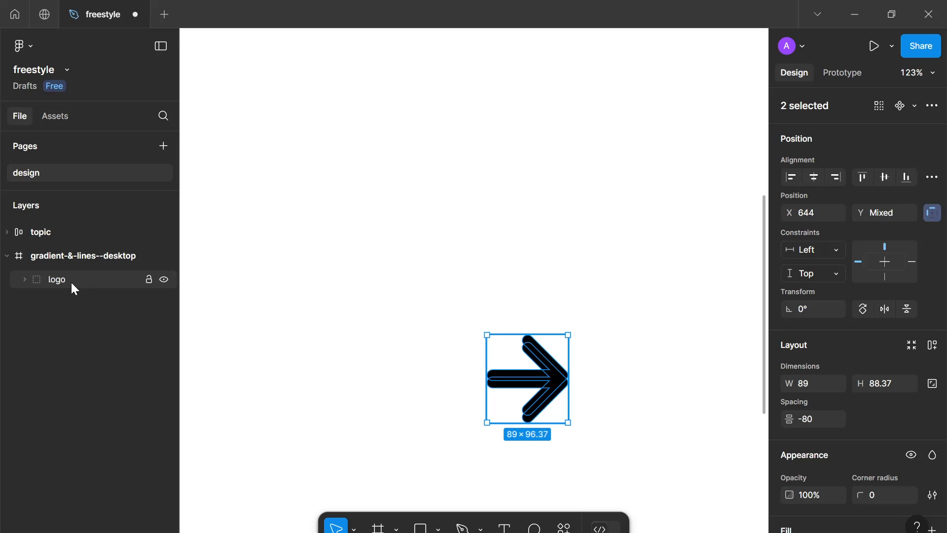
Combine the outlined arrow shapes of the logo into a single filled shape
right_click(70, 280)
click(283, 330)
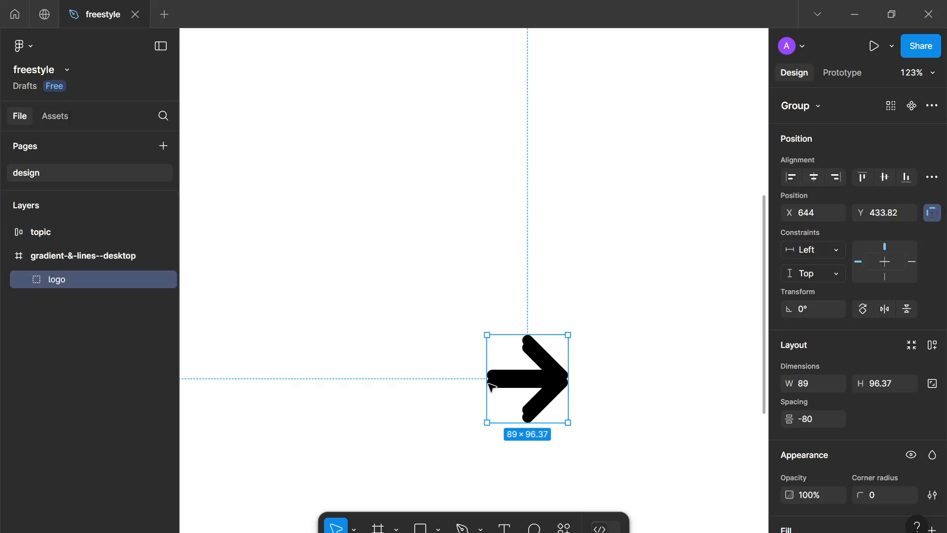
scroll(822, 458, down, 4)
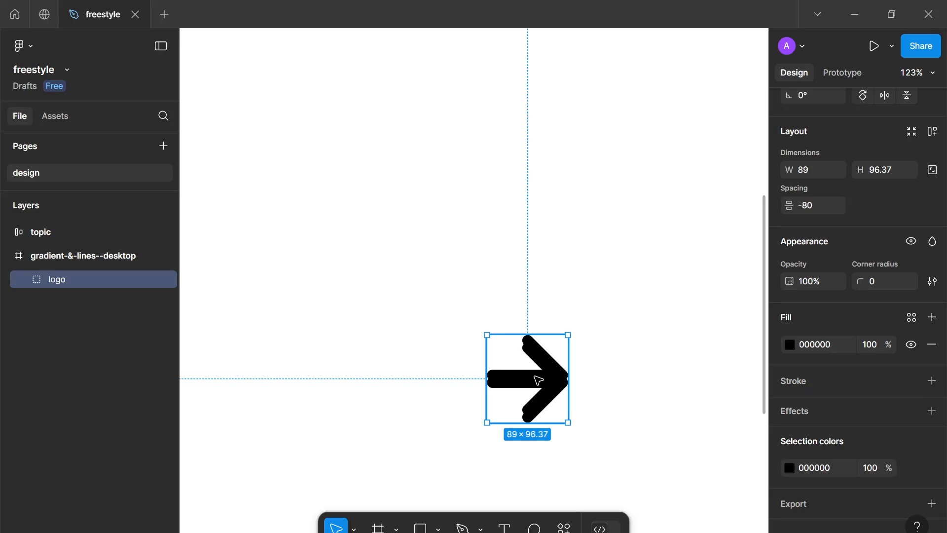
Fill the upper arrow shape of the logo with blue 0022FF
key(Return)
click(786, 412)
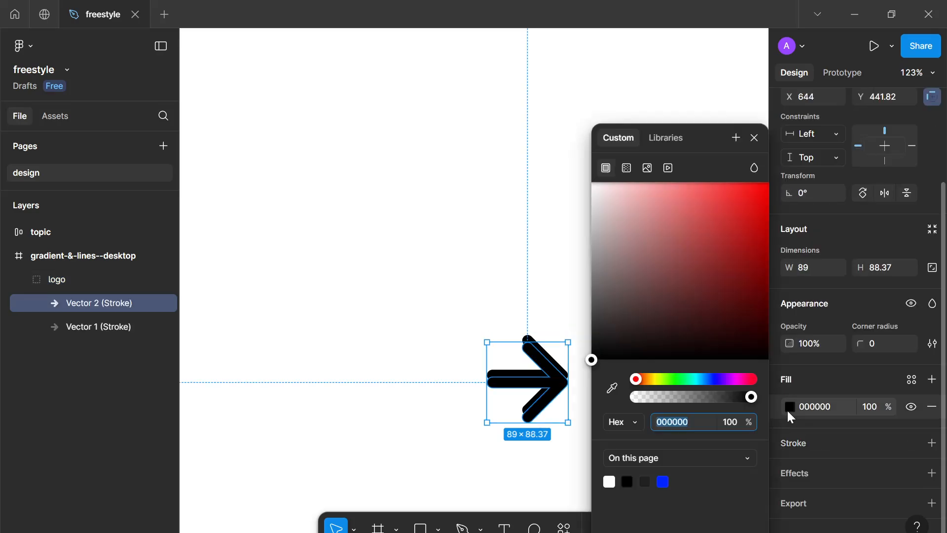
drag(706, 146, 799, 101)
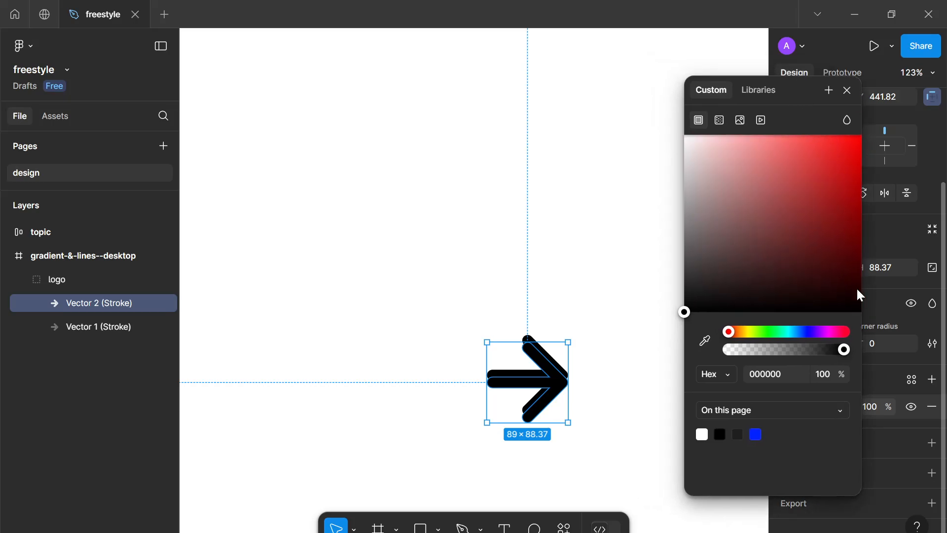
click(755, 435)
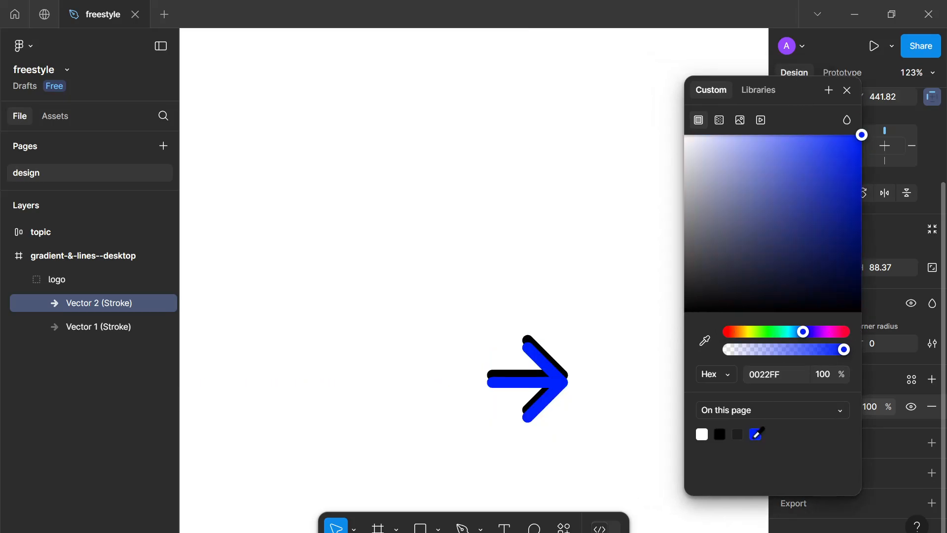
click(845, 93)
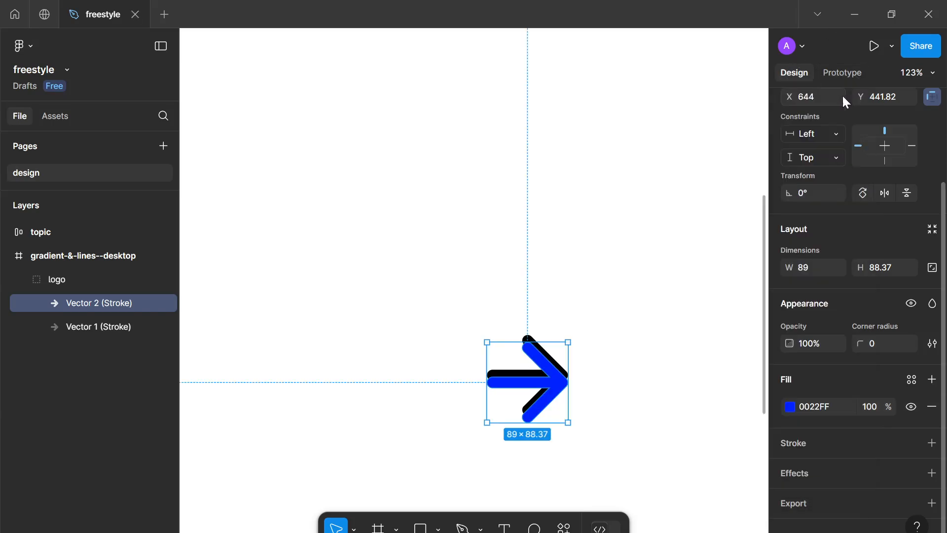
Fill the lower arrow shape with yellow FFCC00
click(506, 371)
click(785, 409)
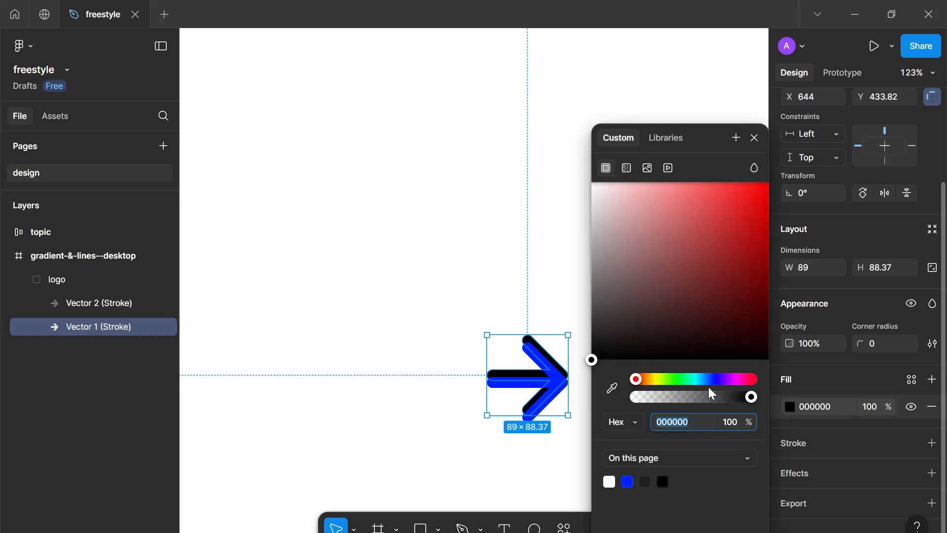
drag(683, 379, 656, 379)
drag(698, 307, 775, 159)
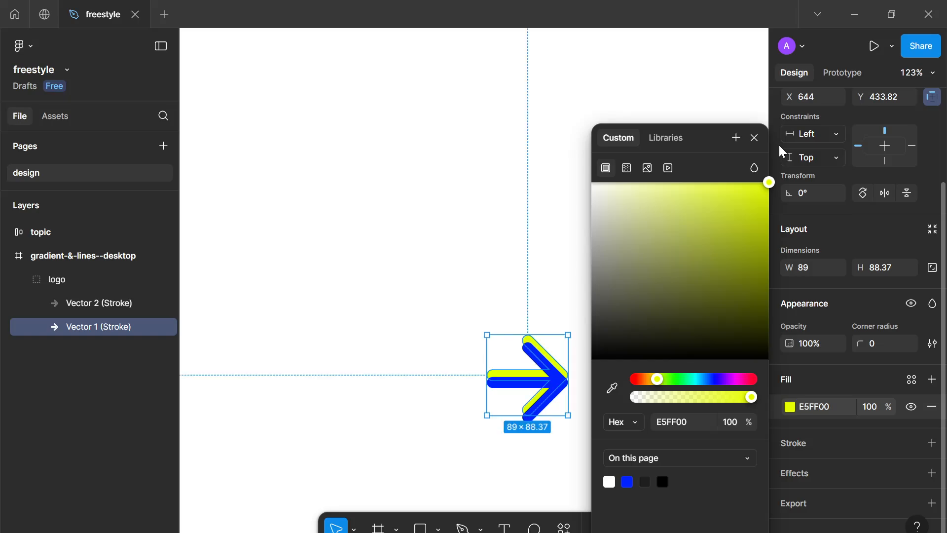
drag(770, 142, 787, 135)
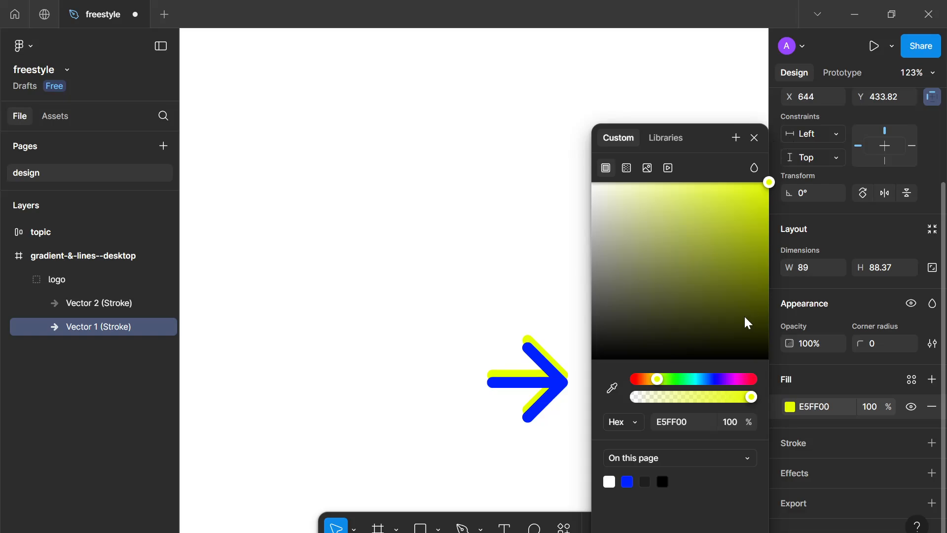
drag(682, 379, 653, 385)
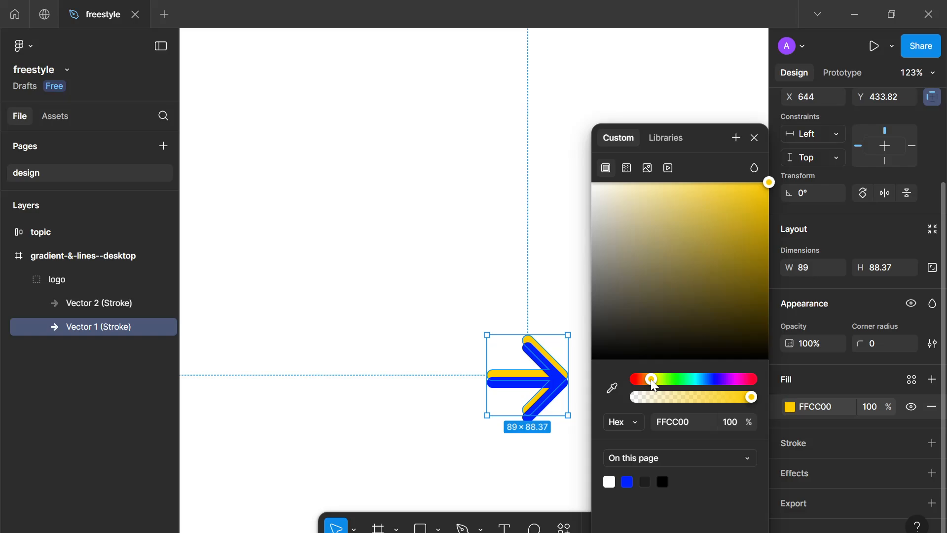
click(749, 140)
click(675, 383)
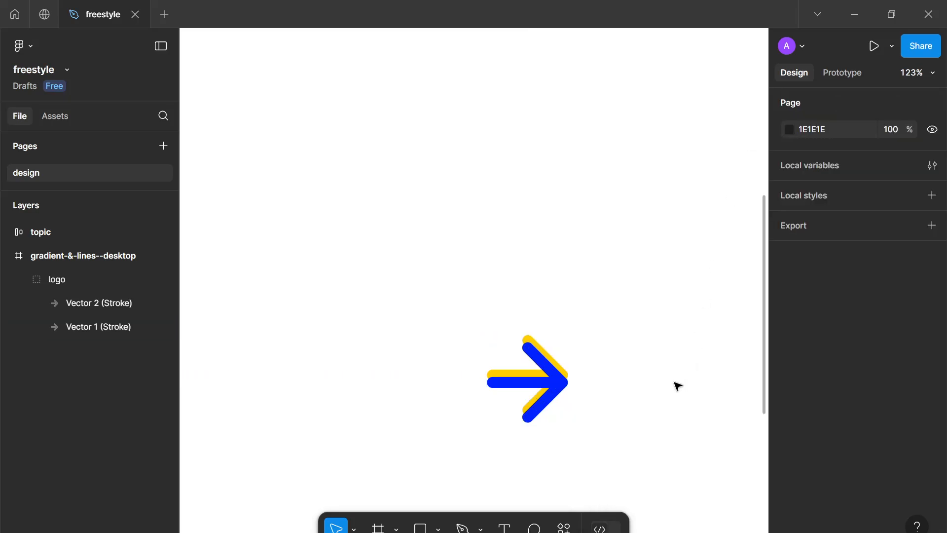
Flatten the logo group into a single vector and scale it down to about 30 × 32
scroll(652, 410, down, 3)
scroll(655, 411, down, 2)
scroll(626, 393, up, 3)
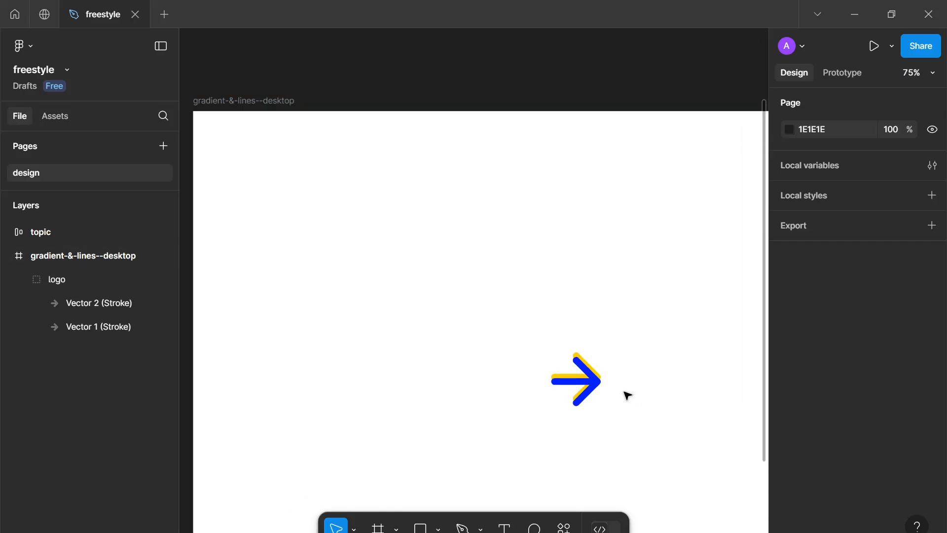
click(604, 381)
right_click(586, 383)
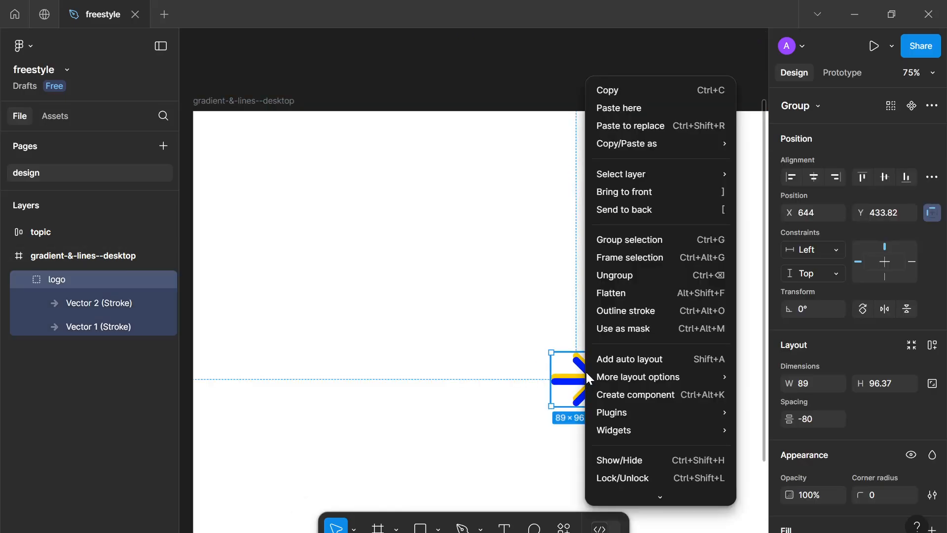
click(618, 292)
drag(601, 372, 569, 359)
scroll(587, 428, up, 4)
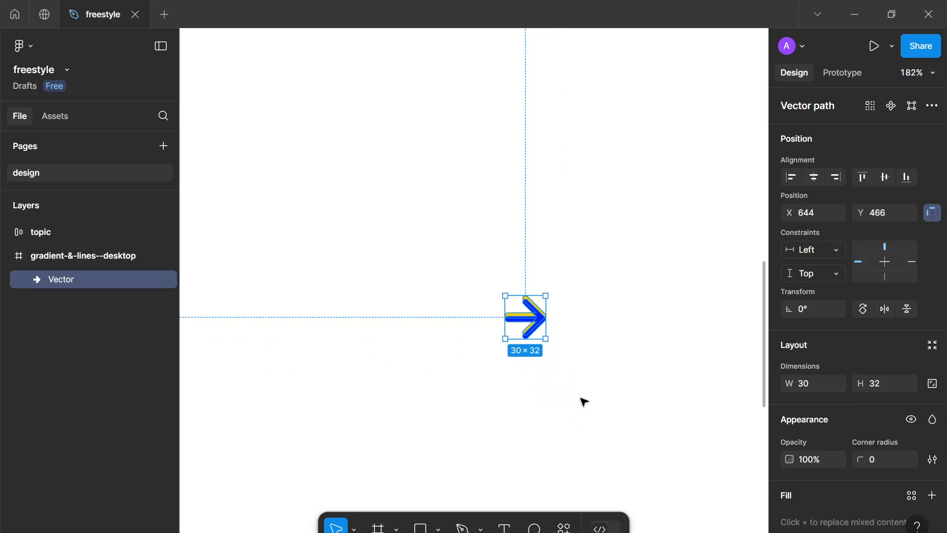
Add a text layer reading GALs to the right of the arrow logo
click(583, 402)
scroll(584, 402, down, 4)
drag(573, 393, 532, 372)
scroll(548, 373, up, 3)
scroll(545, 371, down, 1)
scroll(575, 416, down, 1)
scroll(575, 416, down, 5)
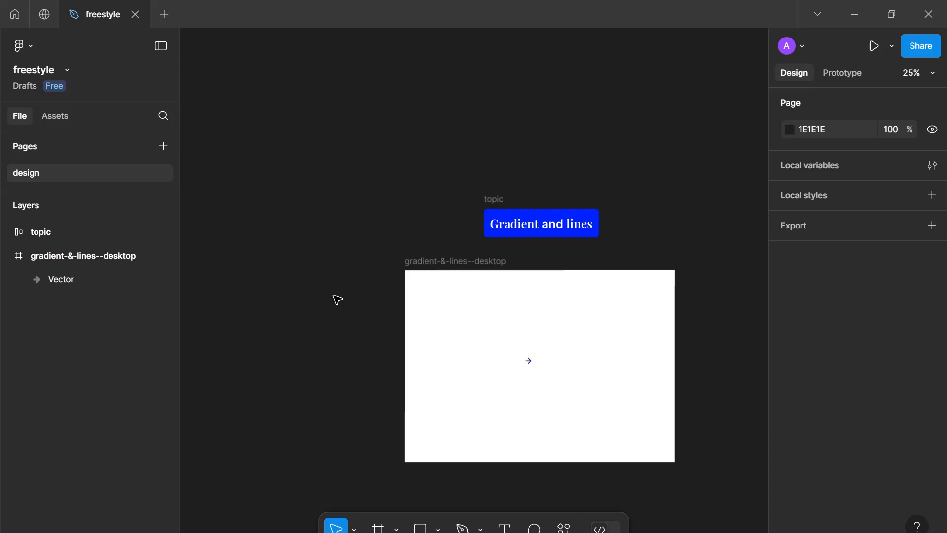
drag(348, 251, 377, 353)
scroll(537, 383, up, 3)
scroll(537, 383, up, 4)
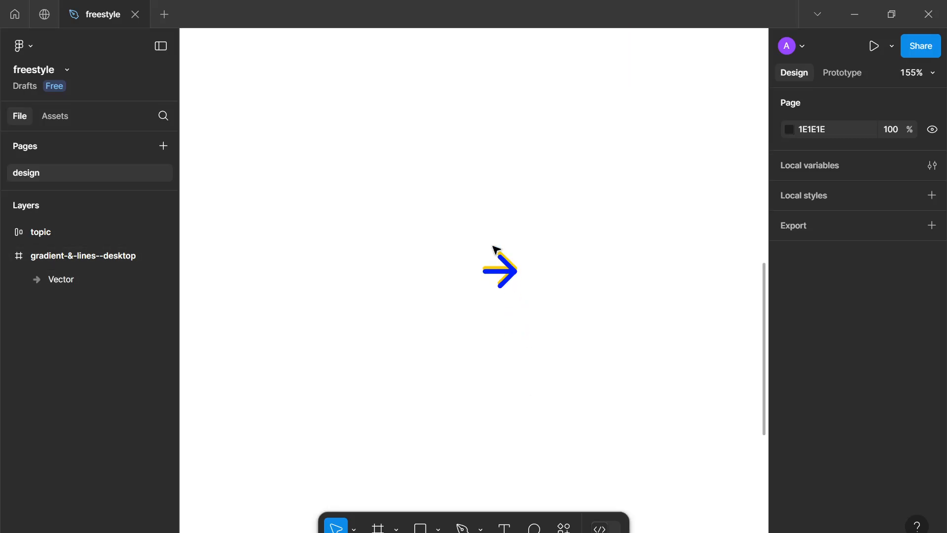
key(t)
drag(568, 268, 492, 290)
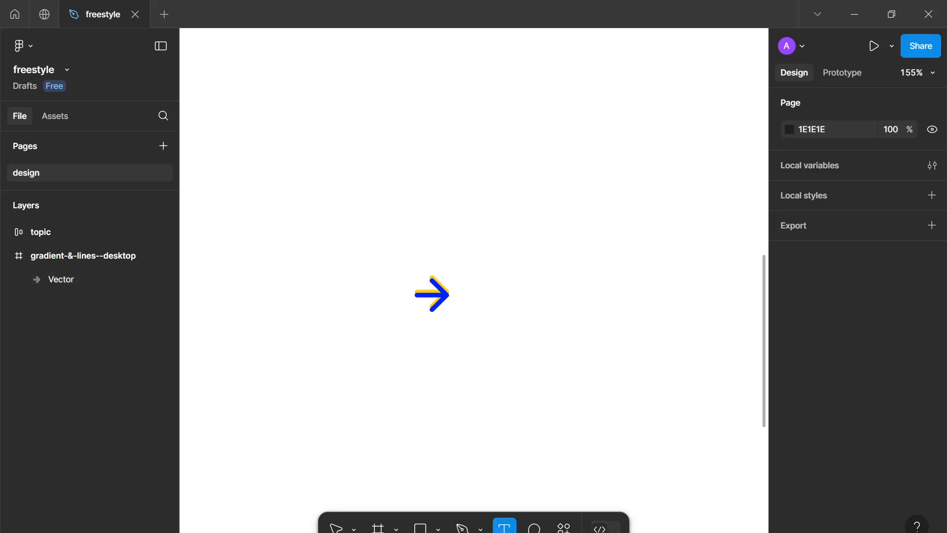
click(482, 295)
text(Gra)
key(BackSpace)
key(BackSpace)
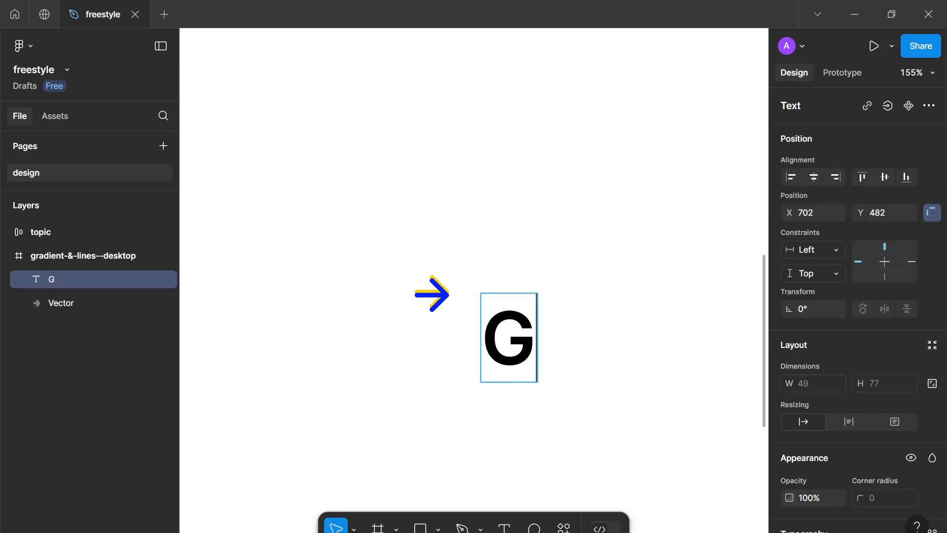
text(ALs)
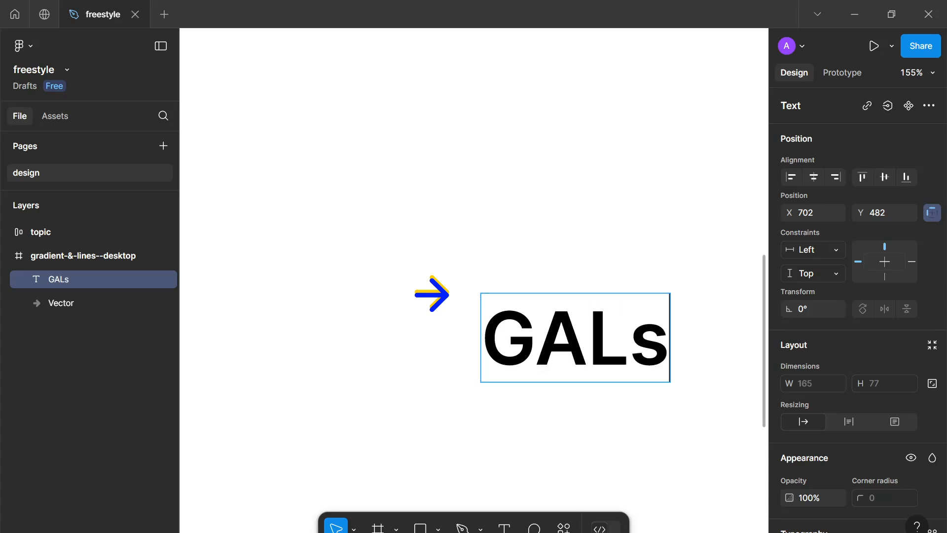
key(Escape)
Set the GALs text's font size to 16 and move it up level with the arrow
scroll(864, 368, down, 6)
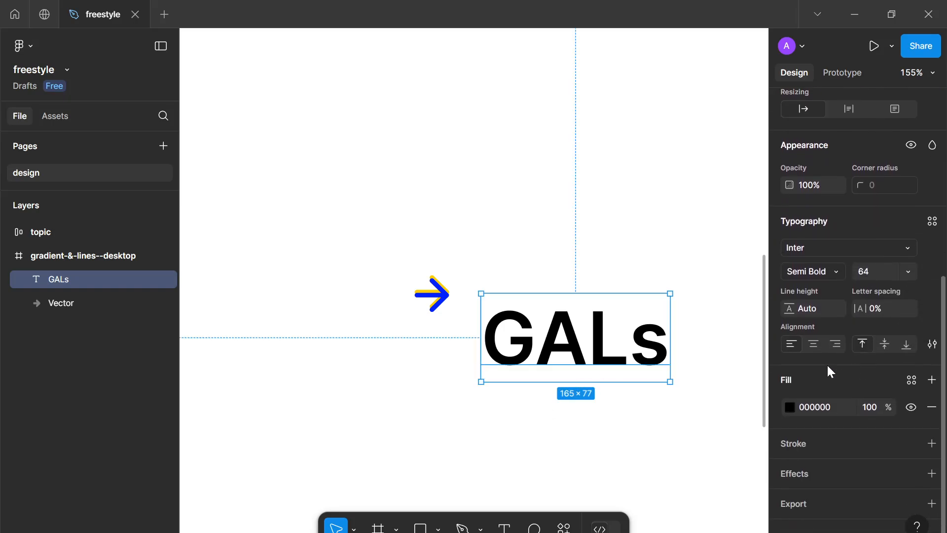
click(872, 277)
text(16)
key(Return)
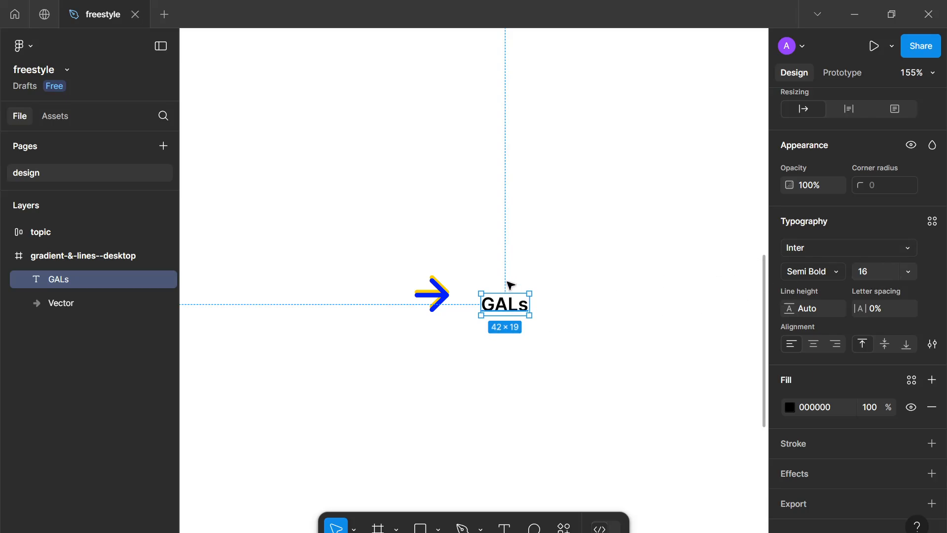
drag(508, 302, 499, 284)
Resize the arrow logo to 22 × 24
click(444, 299)
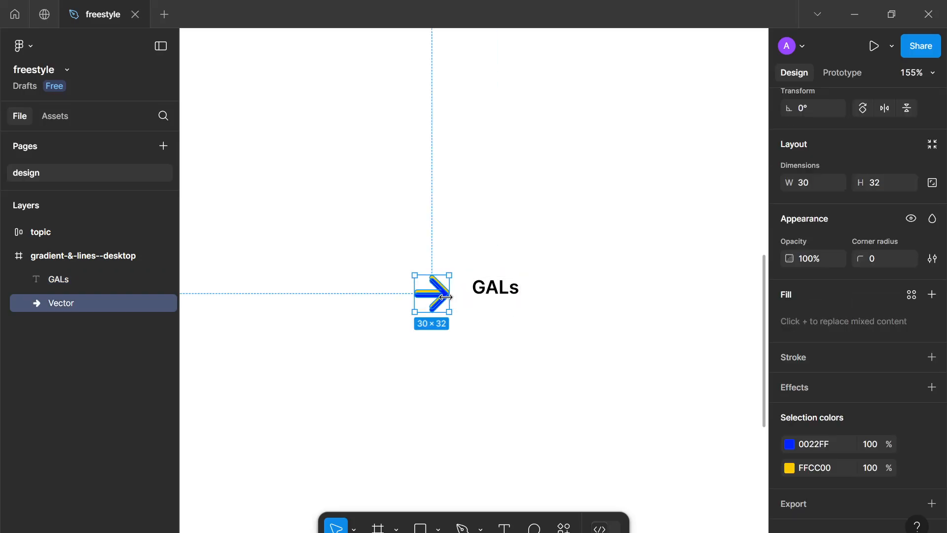
drag(445, 297, 432, 297)
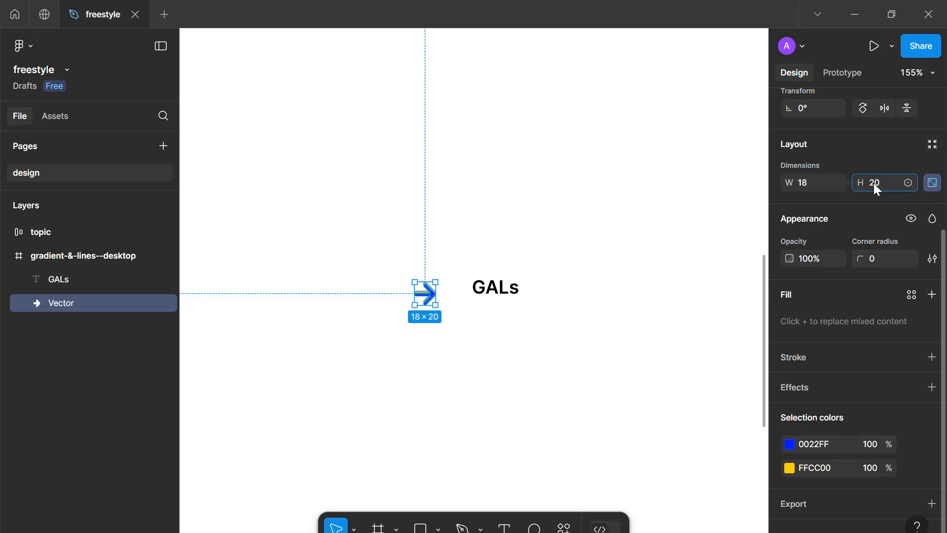
key(Up)
key(Up)
key(Up)
key(Up)
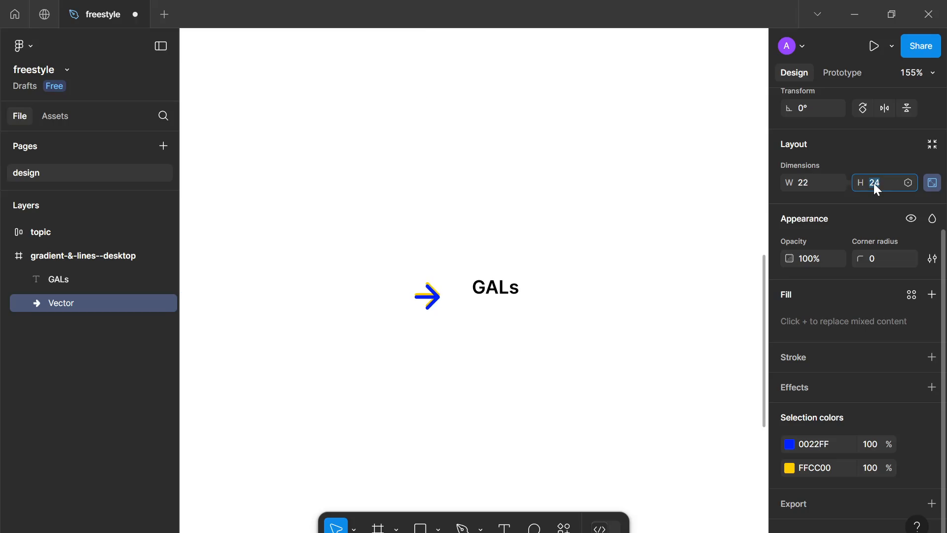
click(463, 321)
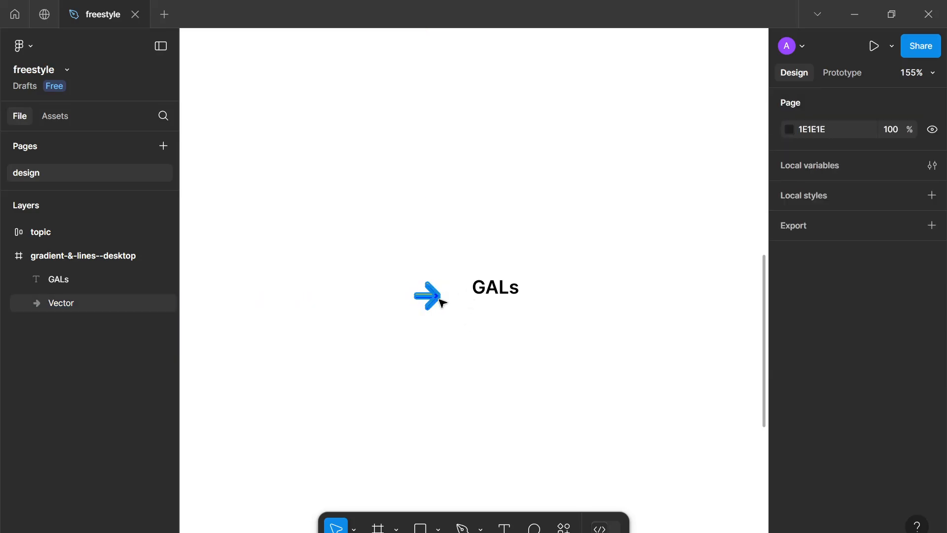
Move the arrow closer to the text and rename its layer logo
click(445, 295)
drag(446, 294, 456, 289)
double_click(55, 303)
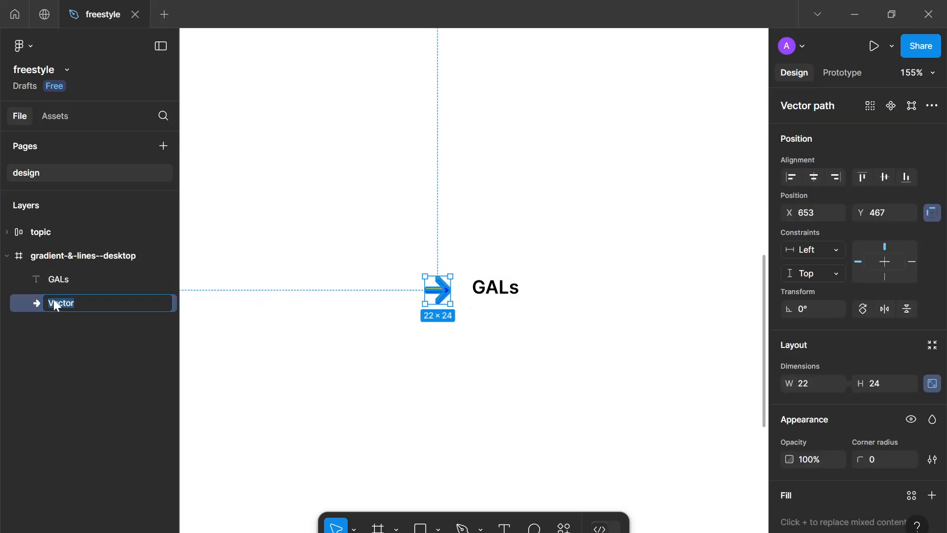
key(Return)
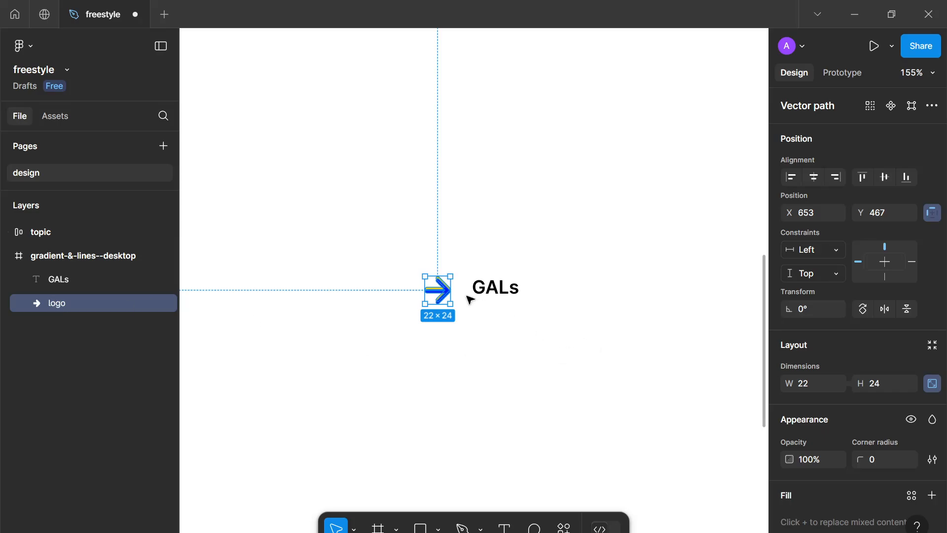
Select the logo and GALs text and wrap them in an auto layout frame named identity
click(522, 344)
key(ctrl+a)
key(shift+a)
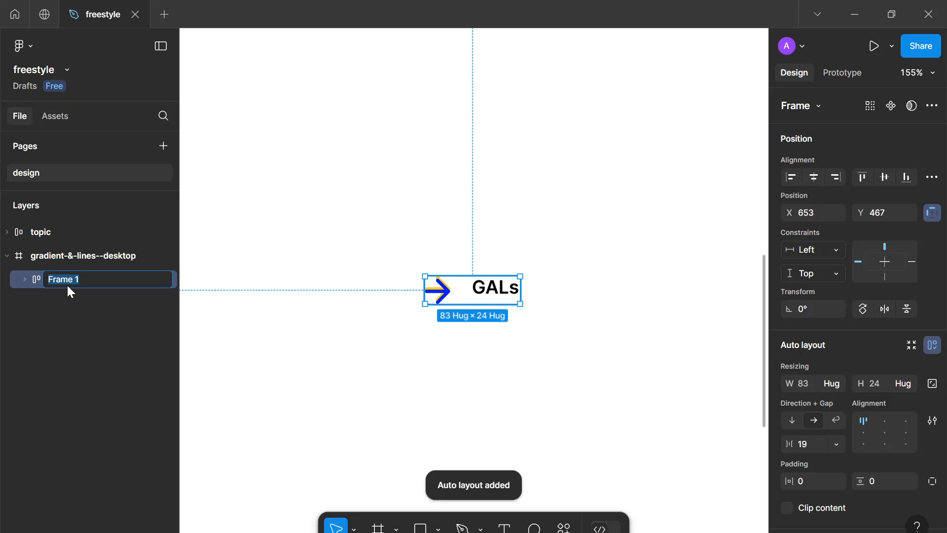
text(entity)
key(Return)
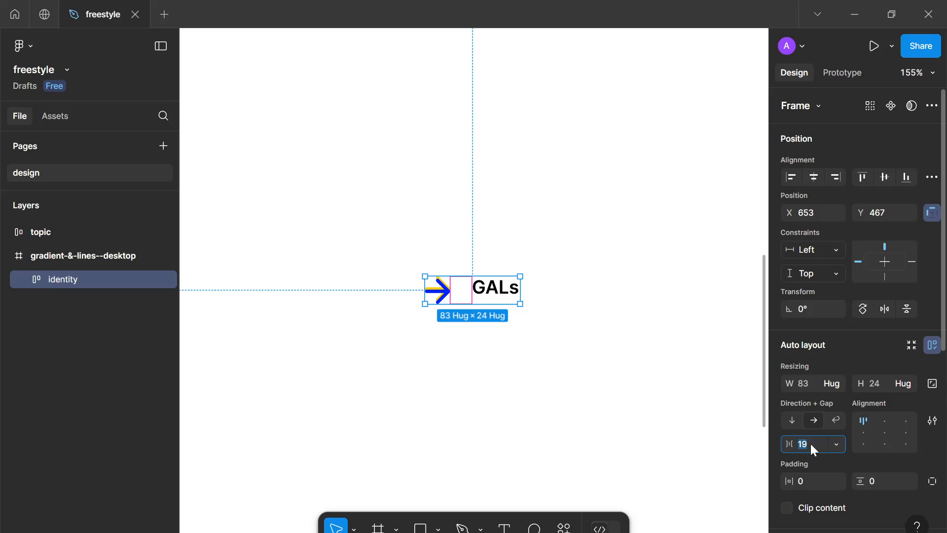
Set the identity frame's gap to 8 and align its items centred vertically on the left
text(8)
key(Return)
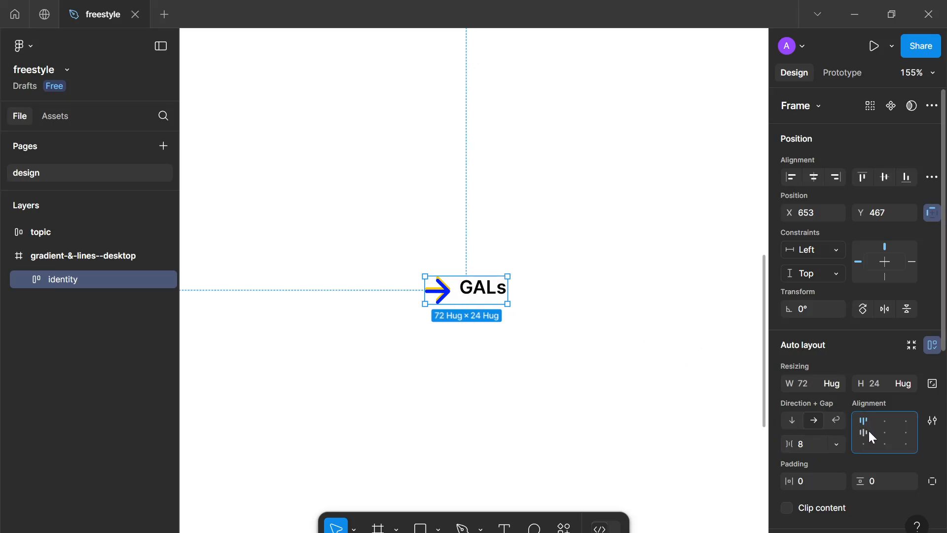
click(869, 432)
Move the identity frame toward the upper left of the desktop frame
click(542, 379)
scroll(542, 379, down, 8)
drag(542, 380, 508, 335)
scroll(508, 336, up, 3)
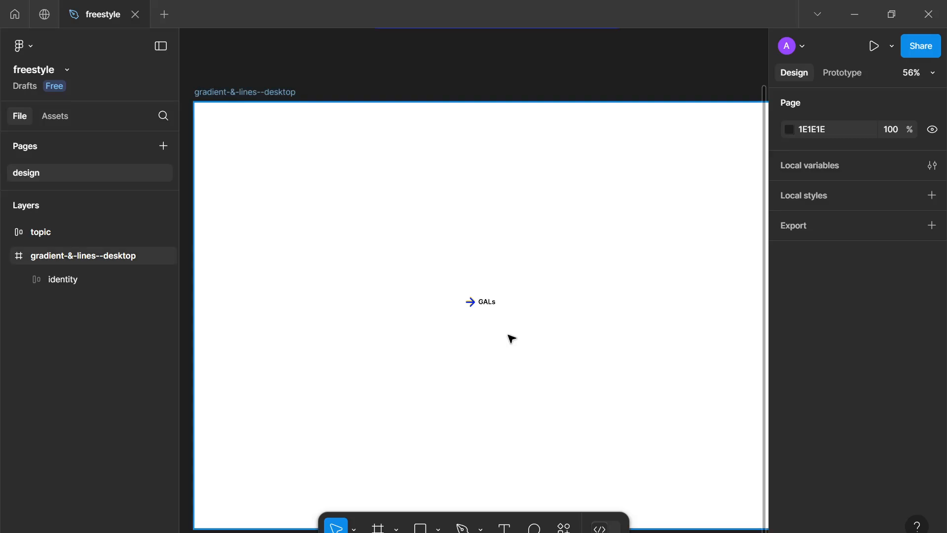
drag(487, 302, 393, 212)
scroll(467, 315, down, 1)
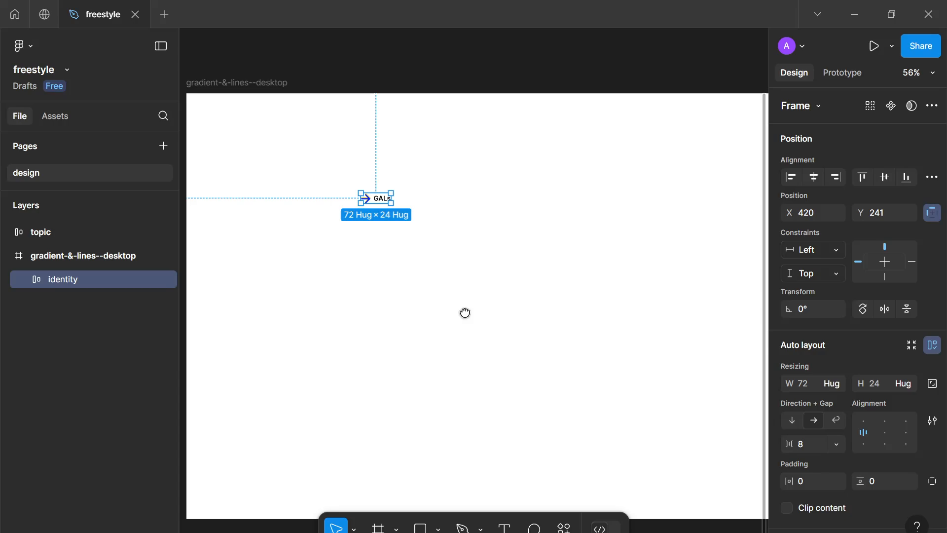
Add a Home text layer in the desktop frame
key(t)
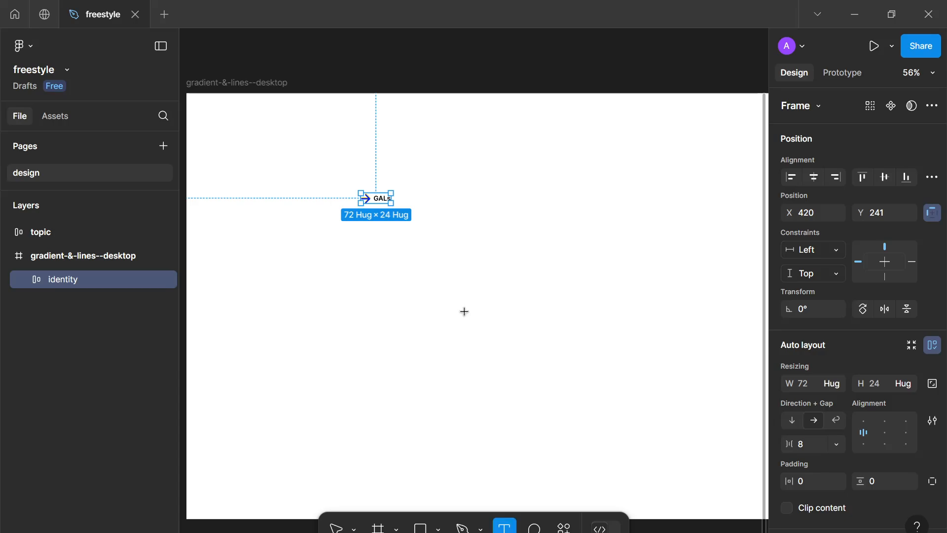
scroll(464, 311, up, 3)
drag(464, 311, 501, 312)
click(392, 296)
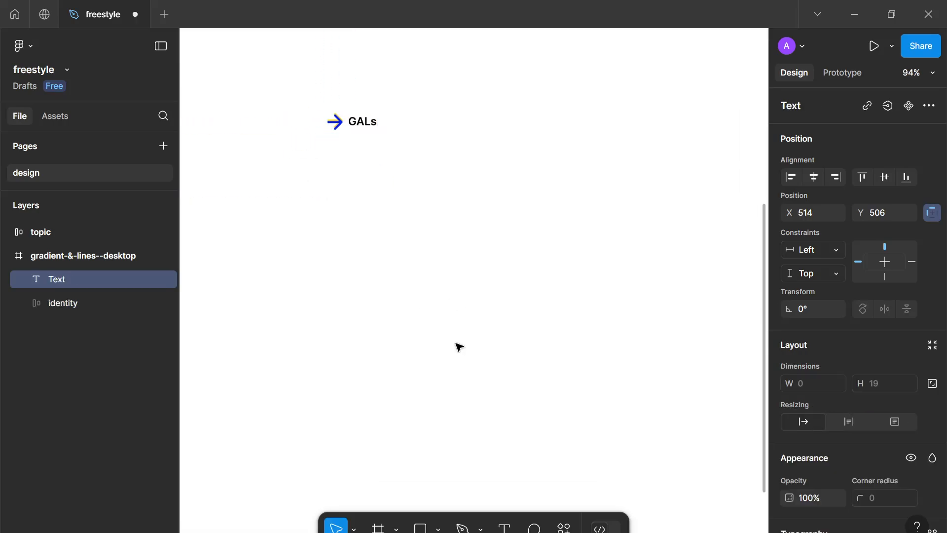
text(Home)
key(Escape)
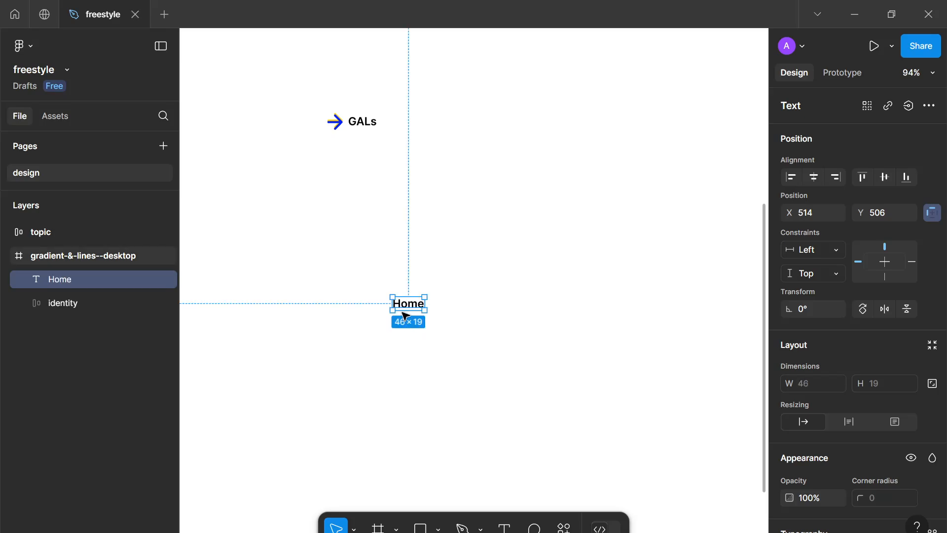
Set the Home text to Regular weight with a font size of 14
scroll(899, 448, down, 3)
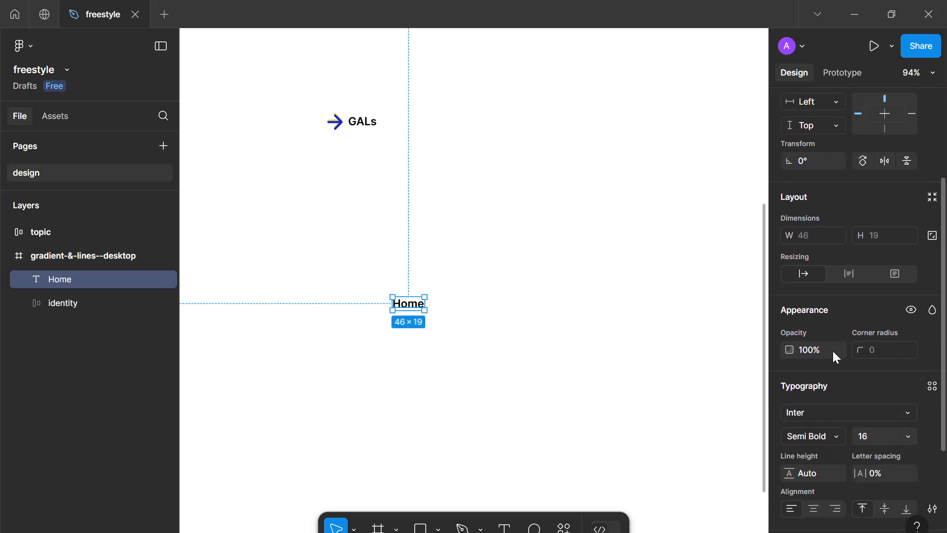
click(832, 434)
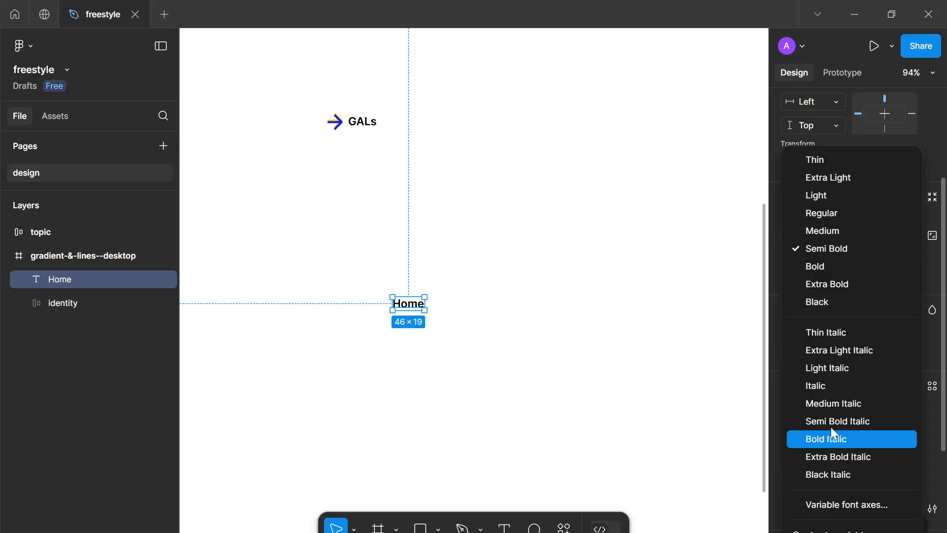
click(832, 216)
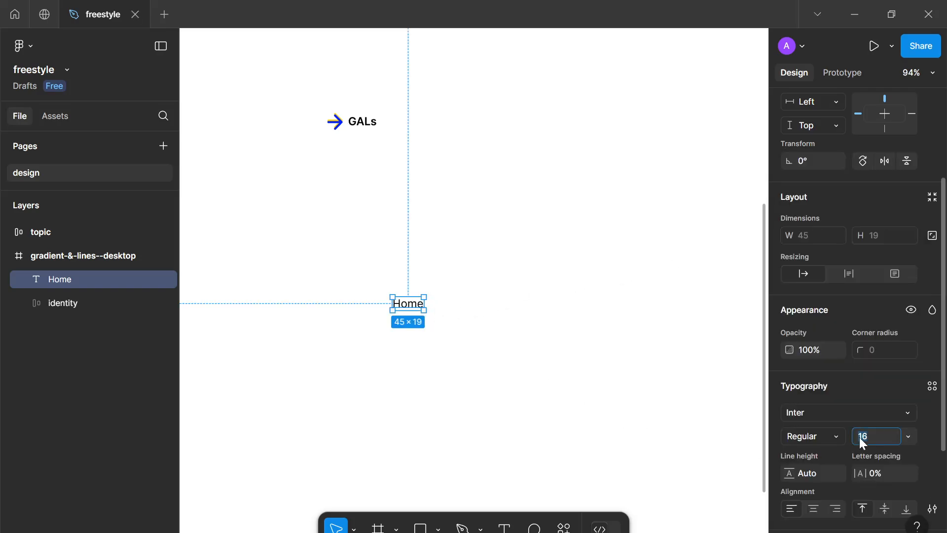
text(14)
key(Return)
Duplicate the Home text below itself and change the copy's text to About
scroll(456, 326, up, 5)
drag(457, 325, 533, 385)
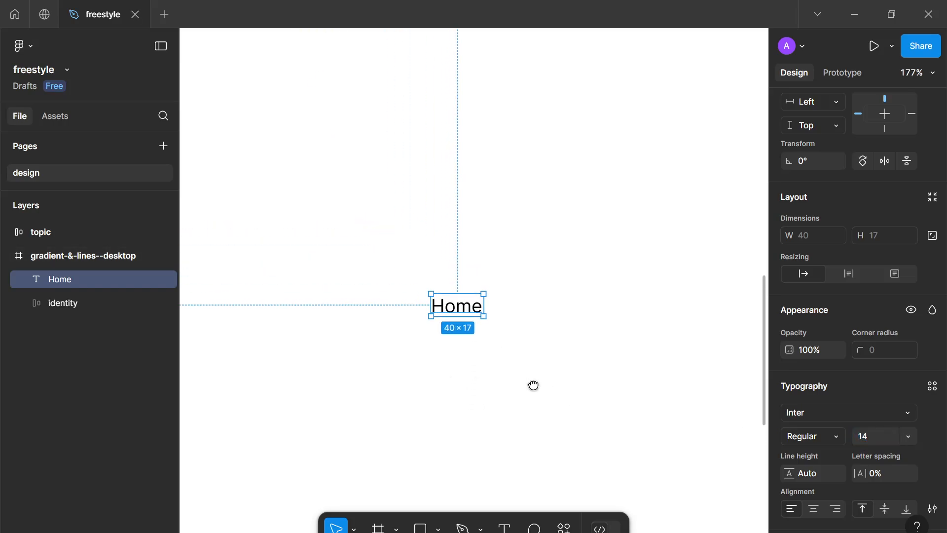
drag(457, 305, 464, 360)
double_click(464, 359)
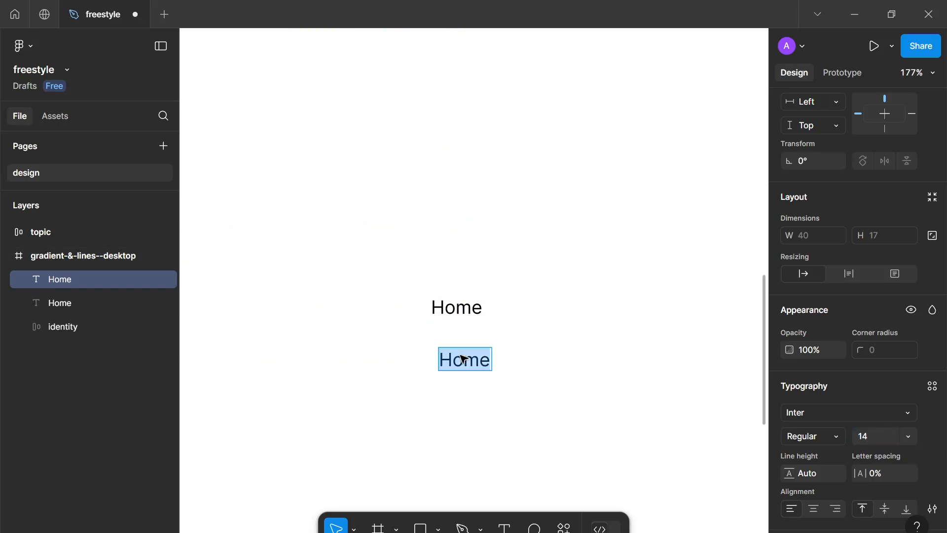
text(A)
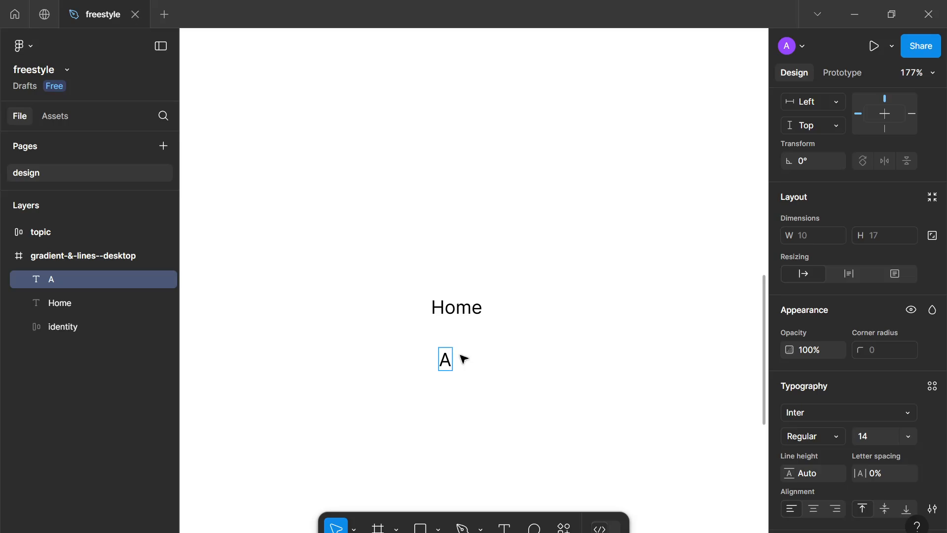
text(bout)
key(Escape)
Duplicate the About text below and change the copy's text to Products
drag(476, 360, 474, 397)
double_click(474, 397)
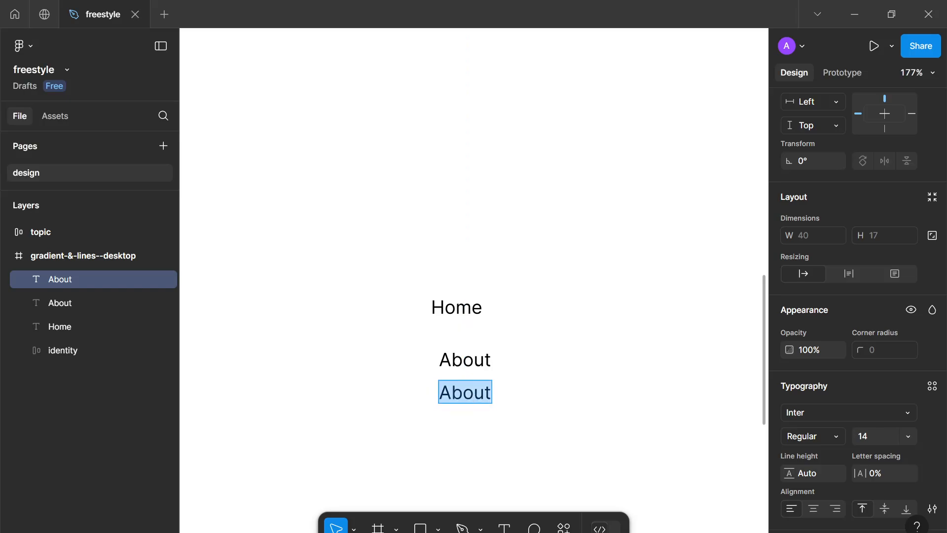
text(Products)
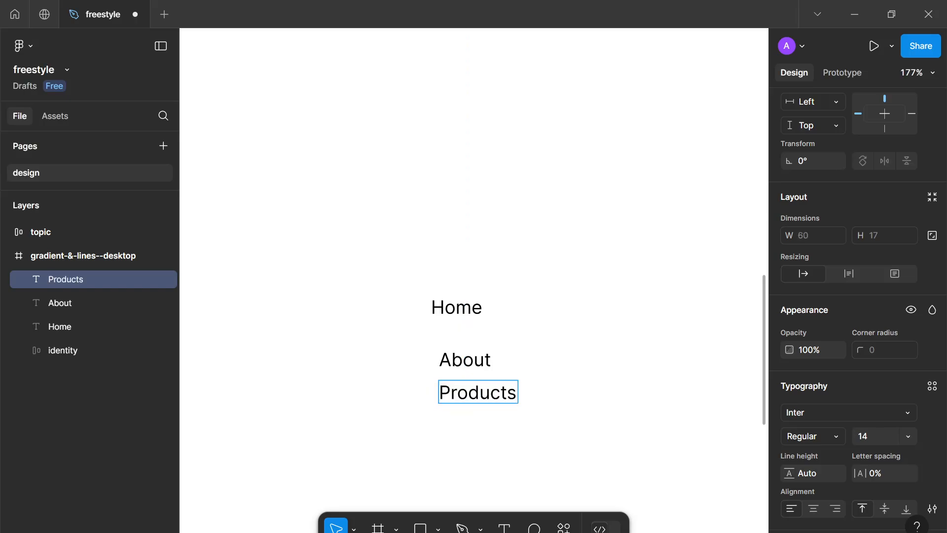
Duplicate the Products text below and change the copy's text to Services
click(499, 420)
key(ctrl+d)
drag(478, 397, 478, 445)
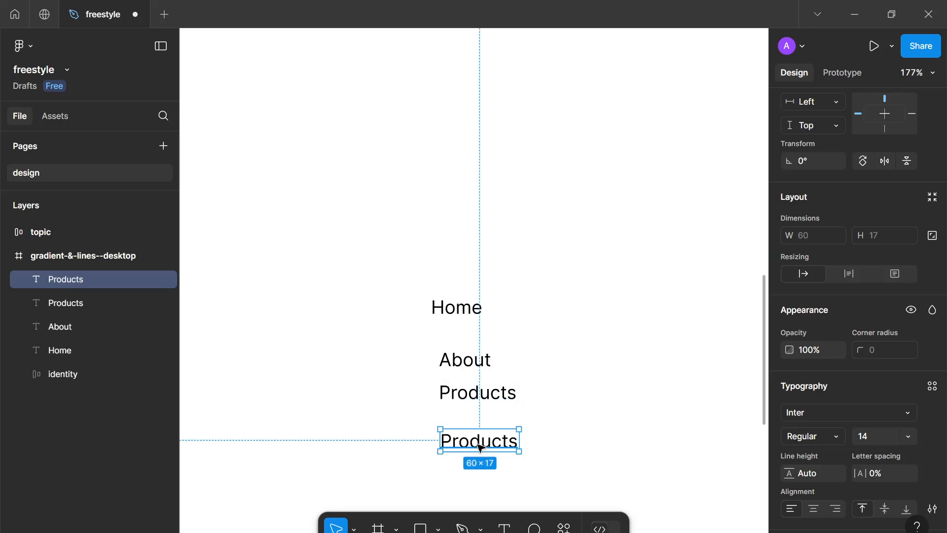
double_click(479, 445)
text(Services)
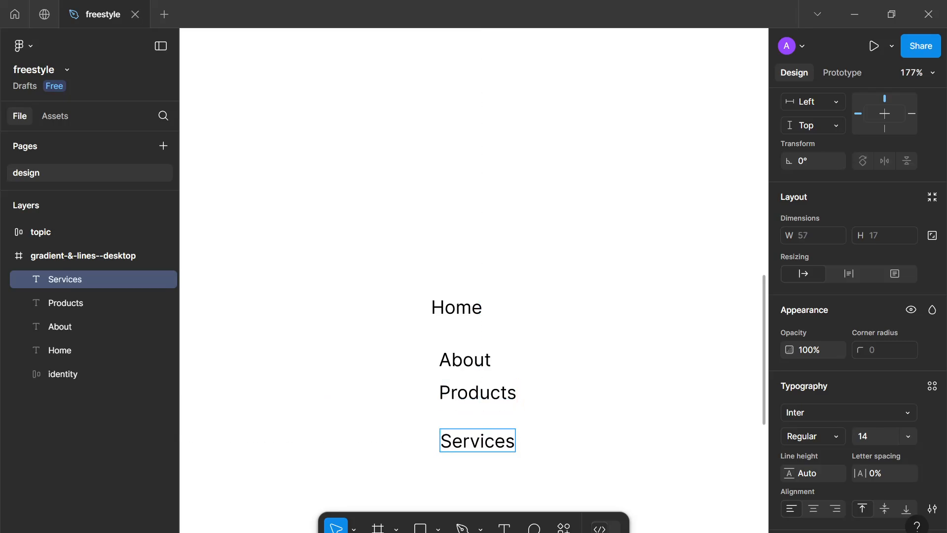
key(Escape)
Duplicate the Services text below and change the copy's text to Contact
key(ctrl+d)
drag(491, 442, 494, 483)
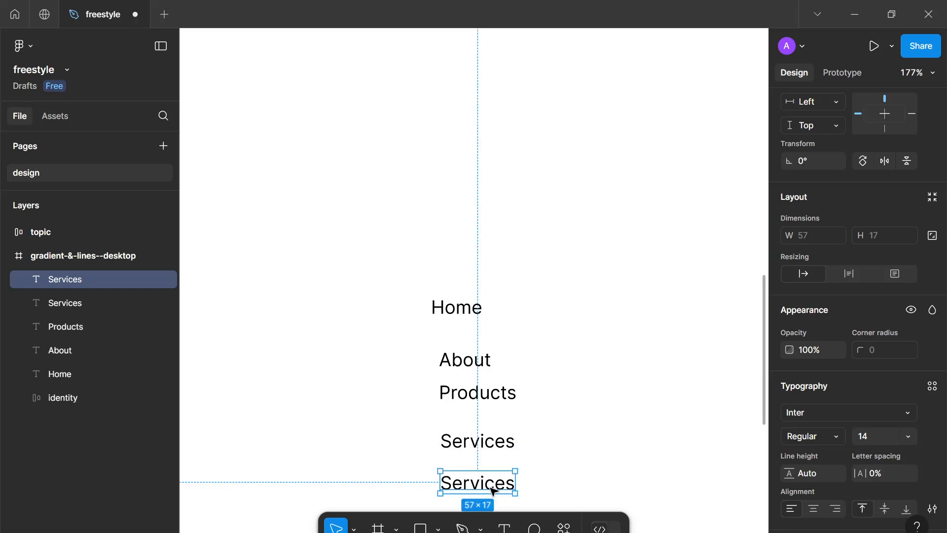
double_click(494, 484)
text(Contact)
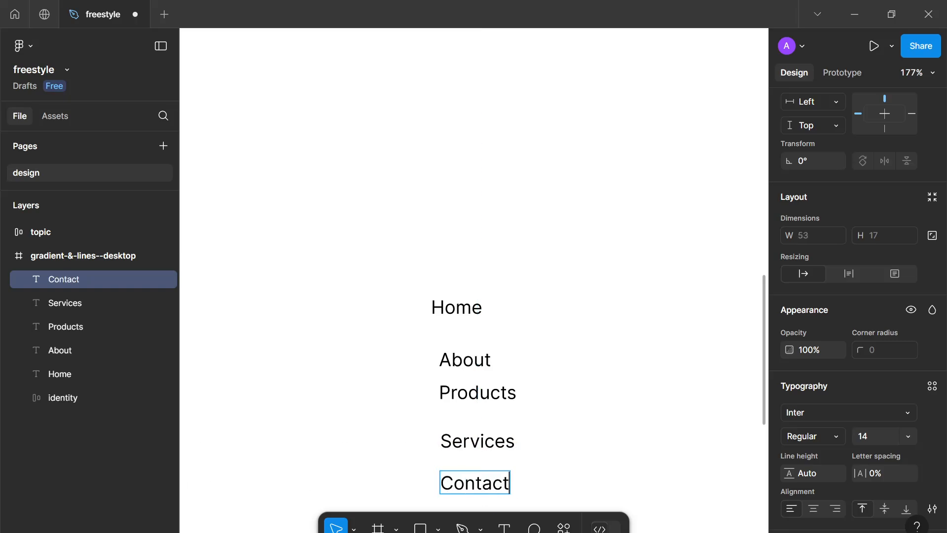
key(Escape)
Select the five navigation texts and wrap them in an auto layout frame
scroll(545, 481, down, 3)
drag(546, 481, 535, 399)
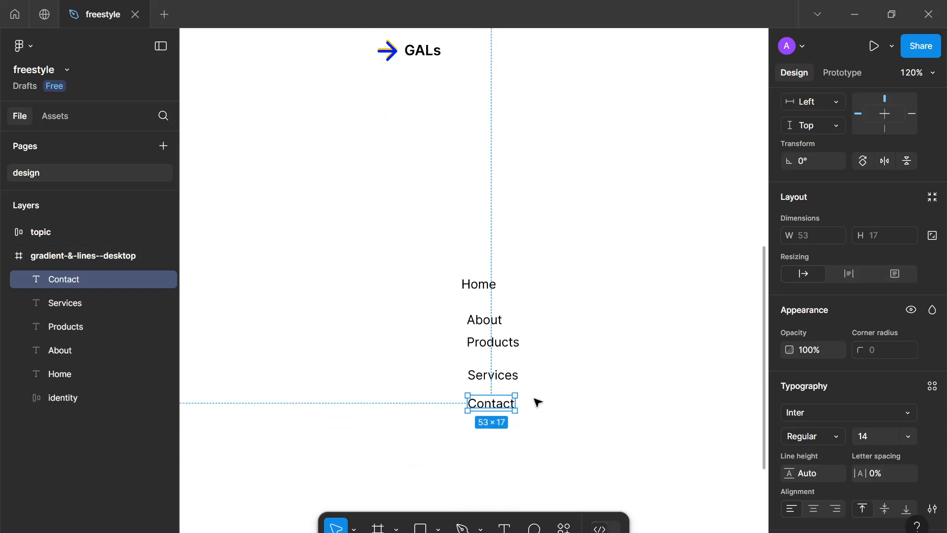
drag(578, 447, 425, 235)
key(shift+a)
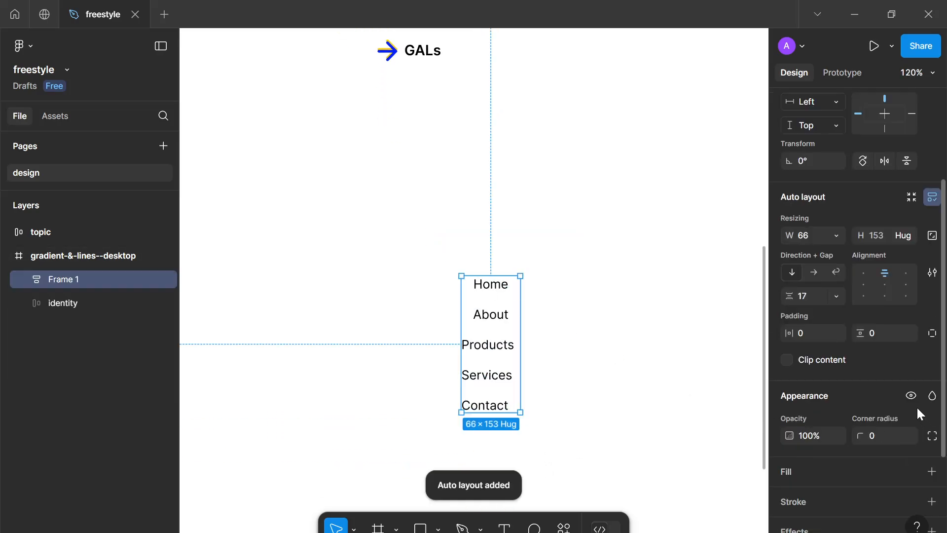
Make the navigation frame horizontal, hug its width, and set its gap to 40
click(815, 273)
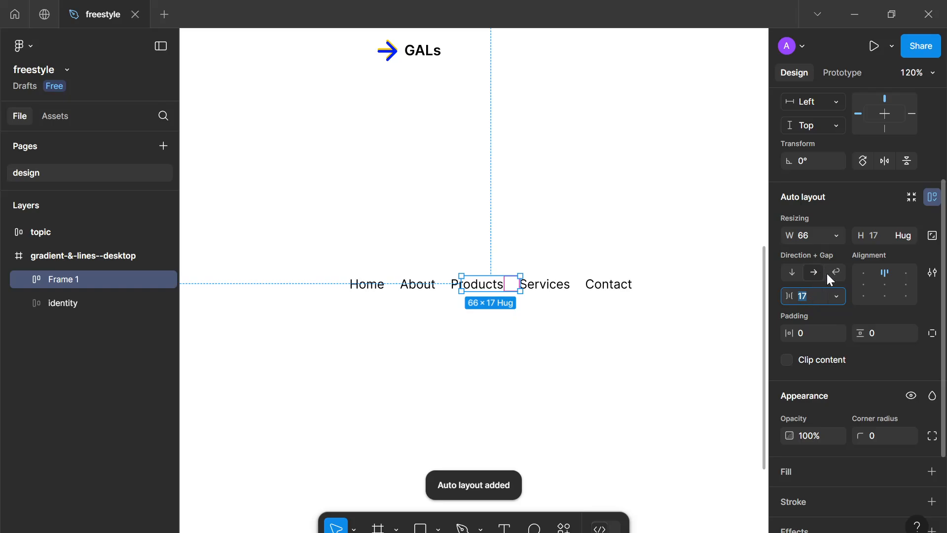
click(838, 237)
click(830, 256)
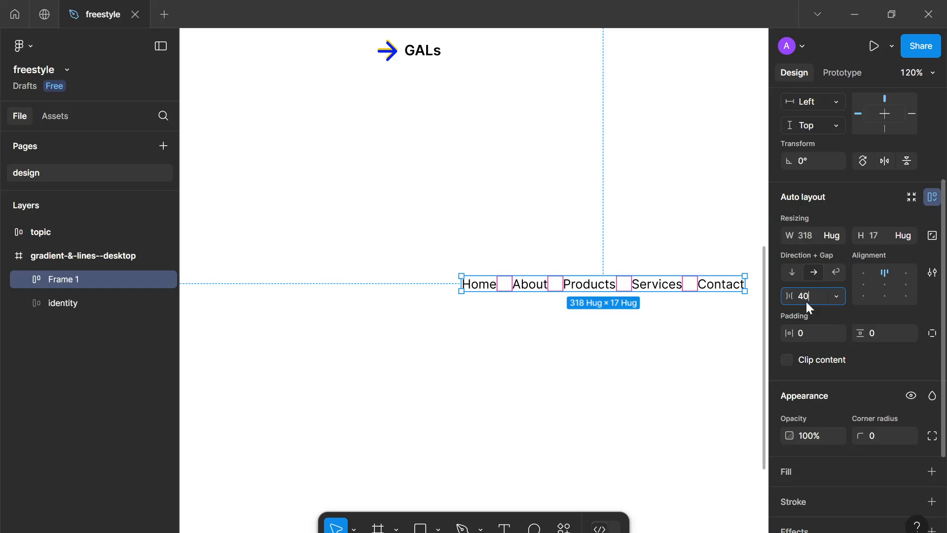
text(40)
key(Return)
Move the navigation frame up under the logo and align its items to the left
drag(628, 284, 477, 225)
click(864, 292)
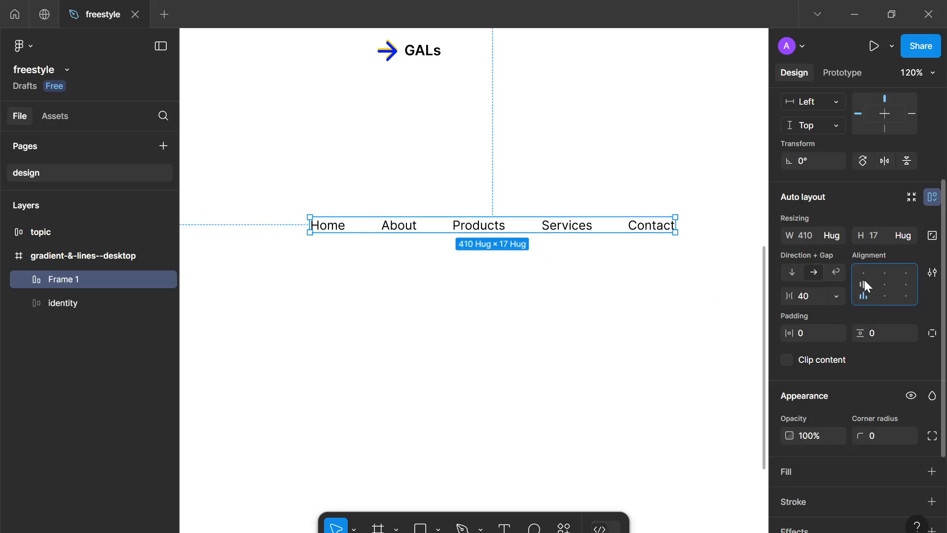
click(340, 261)
scroll(341, 261, up, 2)
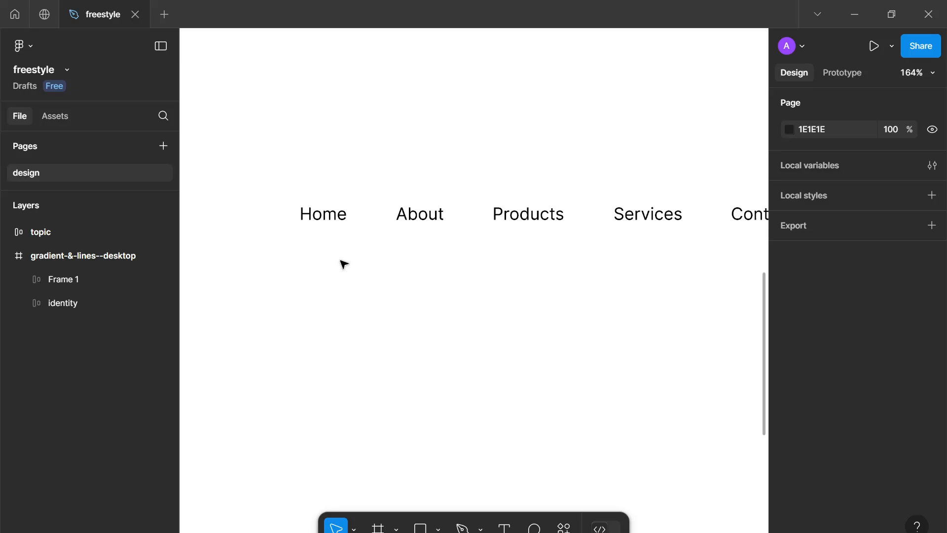
drag(340, 261, 423, 315)
click(390, 271)
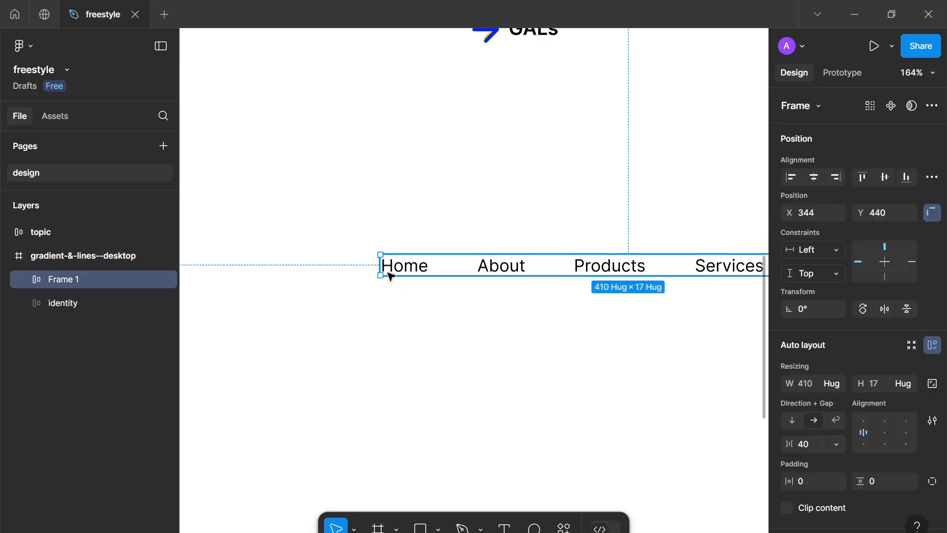
key(p)
scroll(388, 276, up, 5)
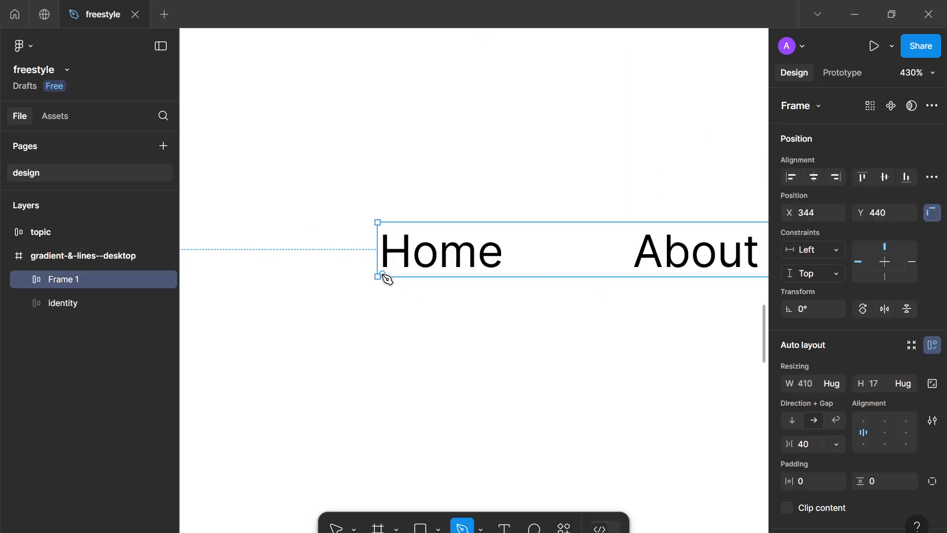
click(323, 272)
key(Escape)
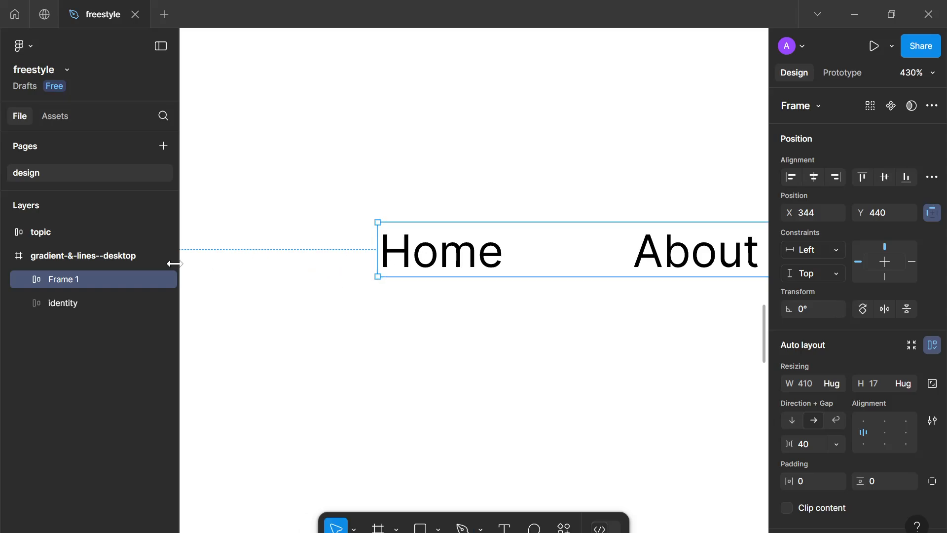
Rename the navigation frame as links
double_click(94, 278)
text(links)
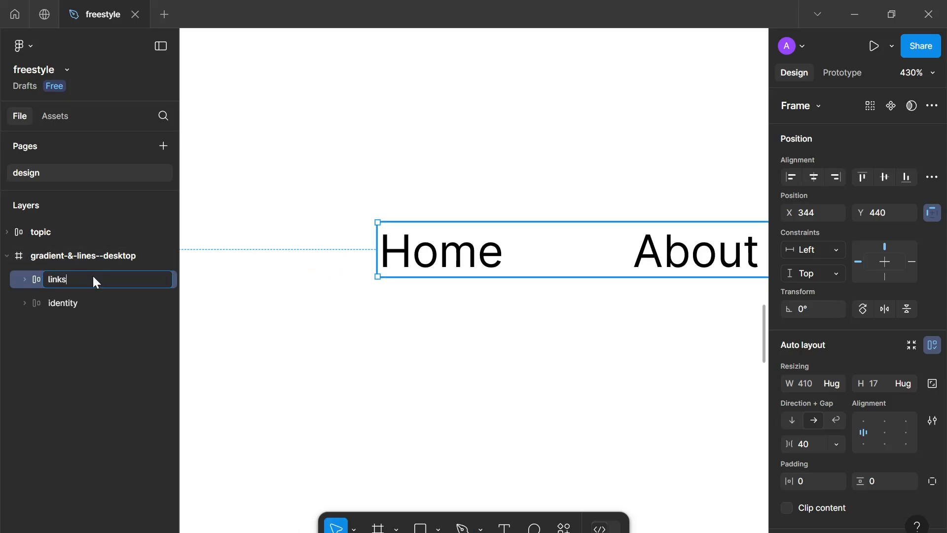
key(Return)
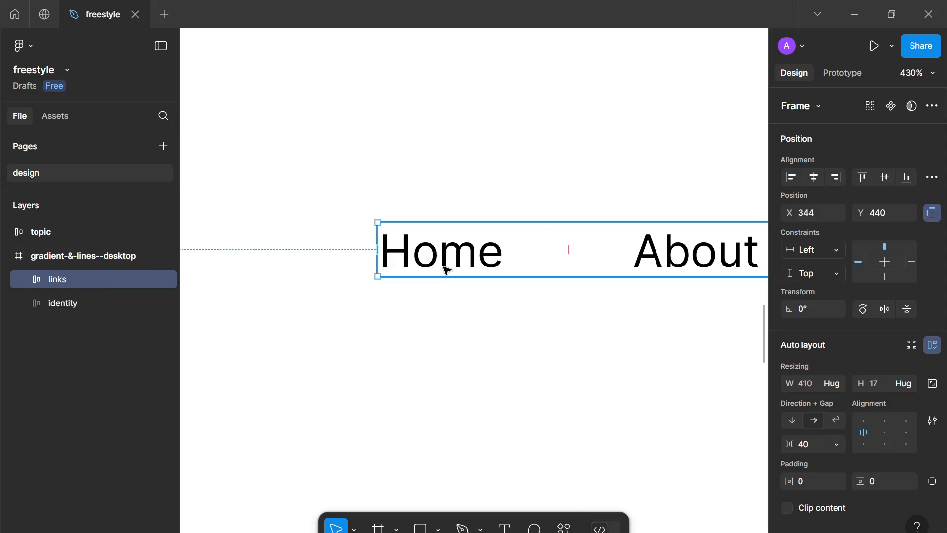
Draw a horizontal line about 40.5 wide under the Home link with the Pen tool
key(p)
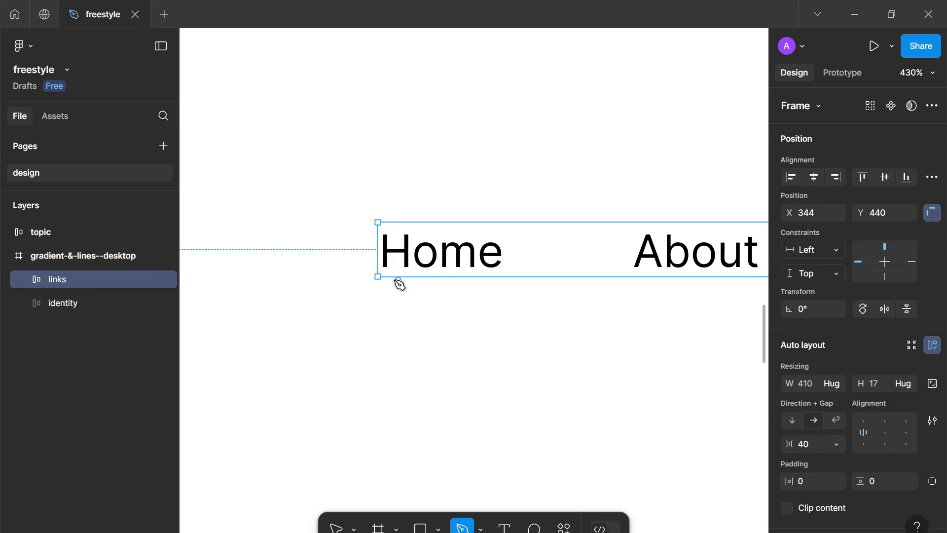
click(379, 277)
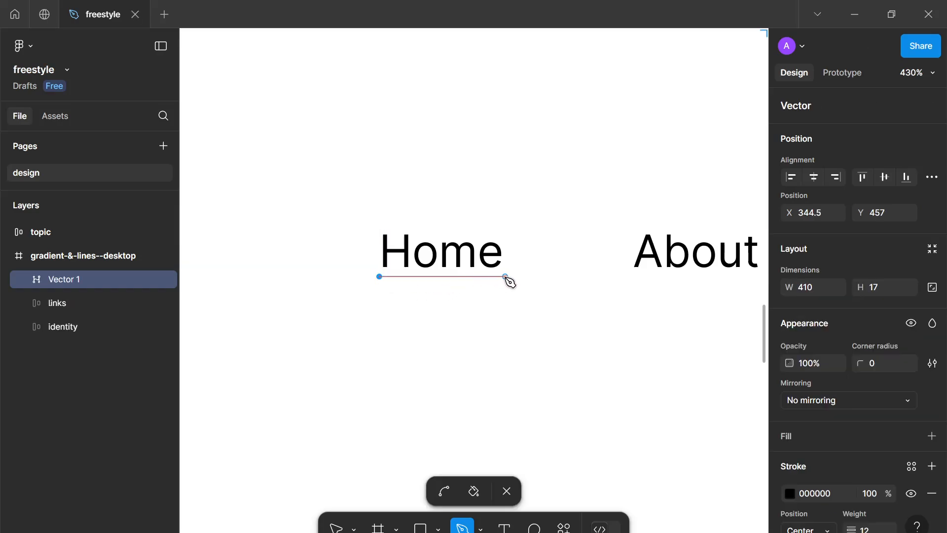
click(508, 276)
key(Escape)
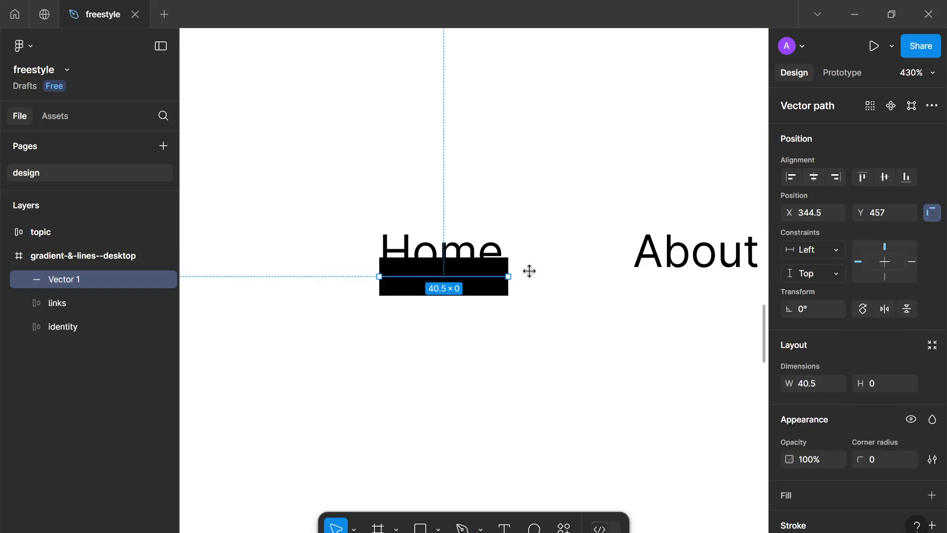
Set the line's stroke weight to 2 and both its start and end points to Round
scroll(860, 484, down, 3)
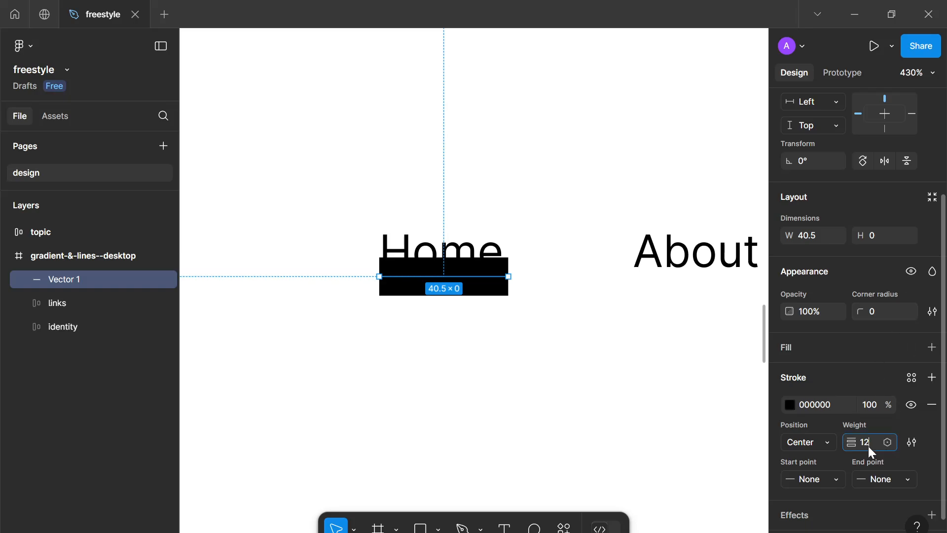
text(3)
key(Return)
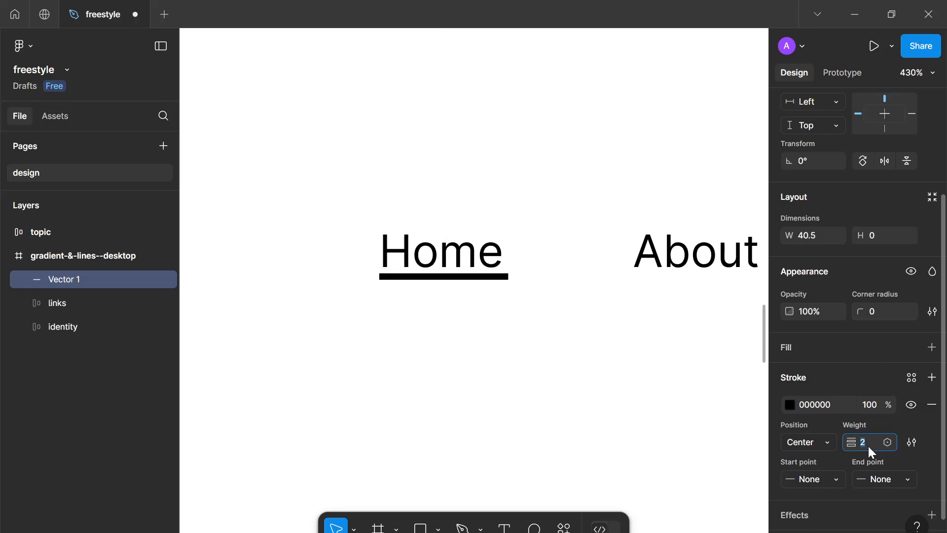
key(Down)
click(880, 480)
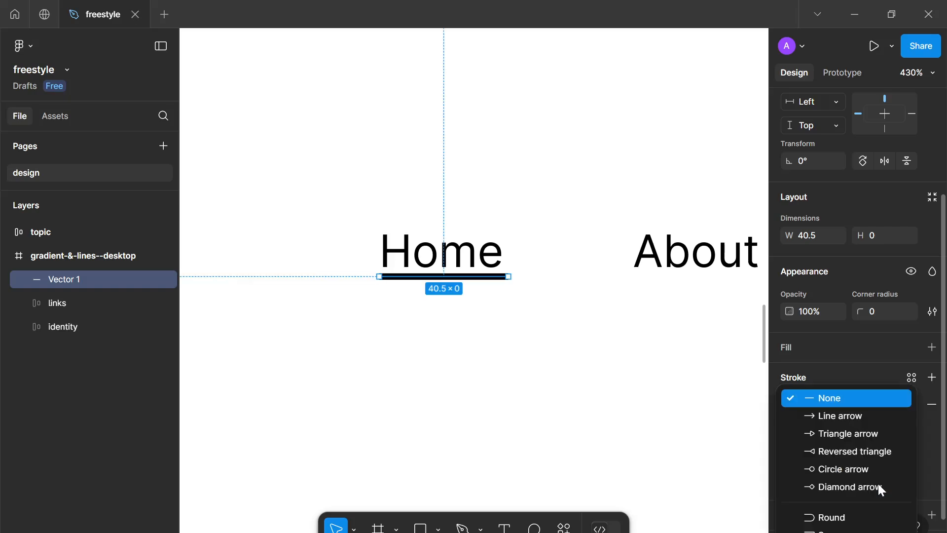
click(866, 524)
click(817, 483)
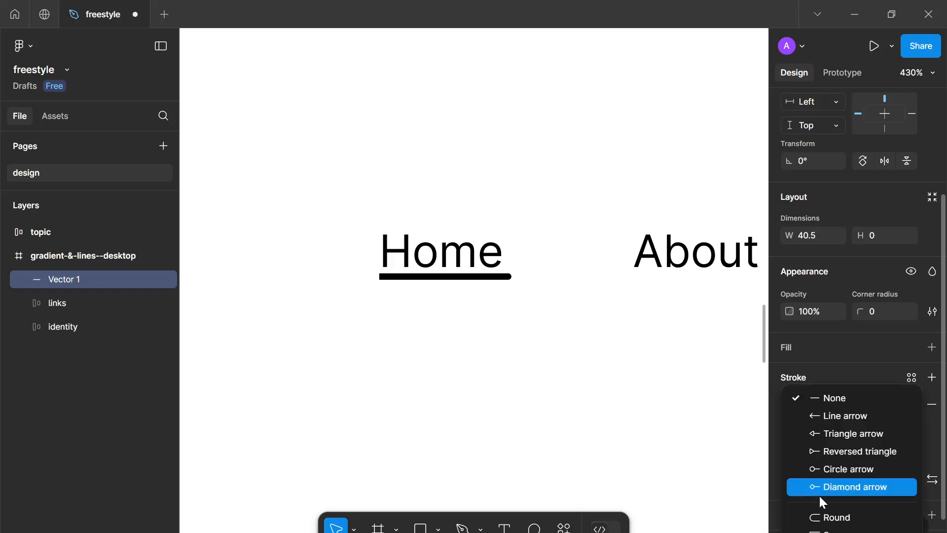
click(822, 518)
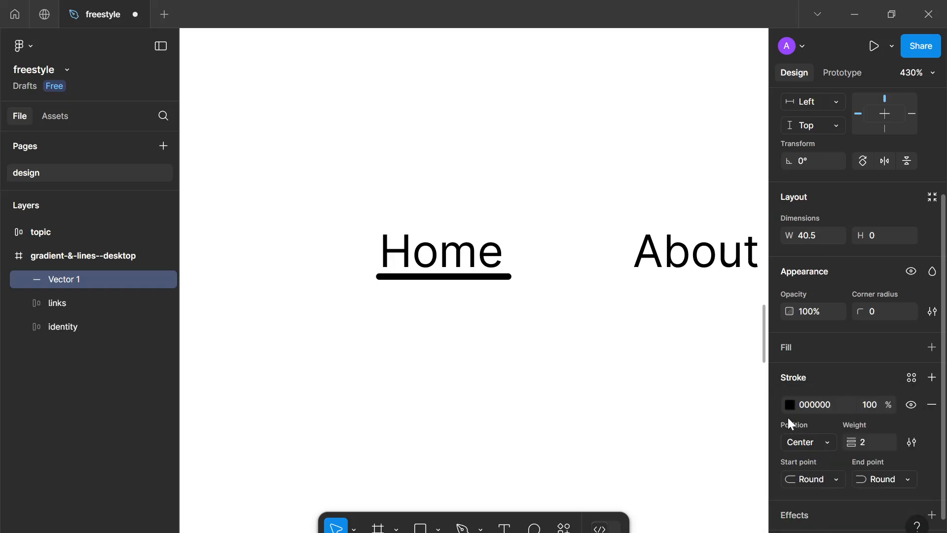
Set the line's stroke colour to the blue 0022FF swatch
click(789, 404)
click(663, 481)
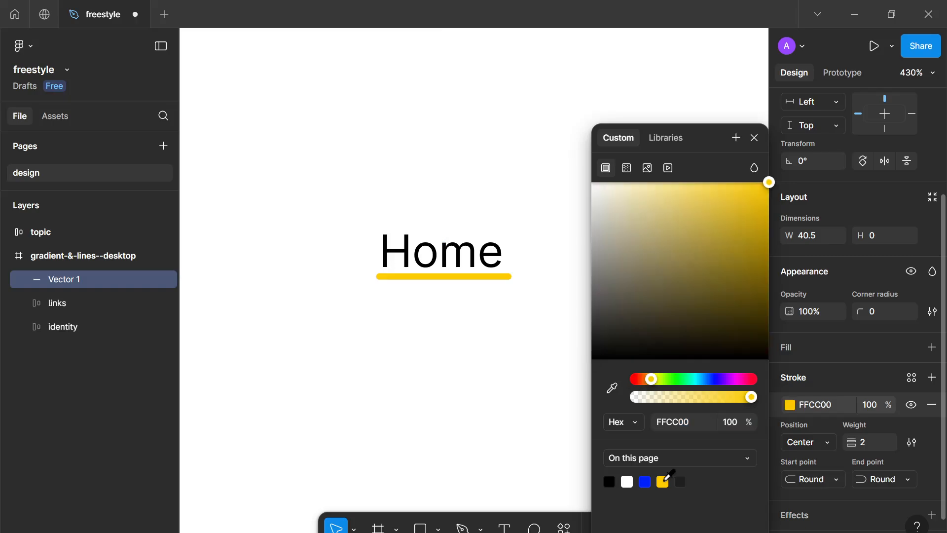
click(646, 477)
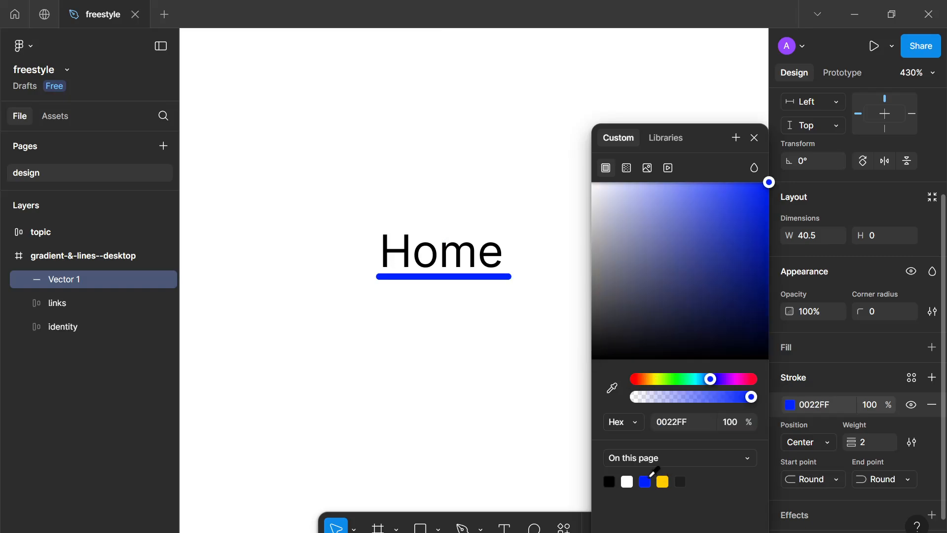
scroll(464, 340, down, 5)
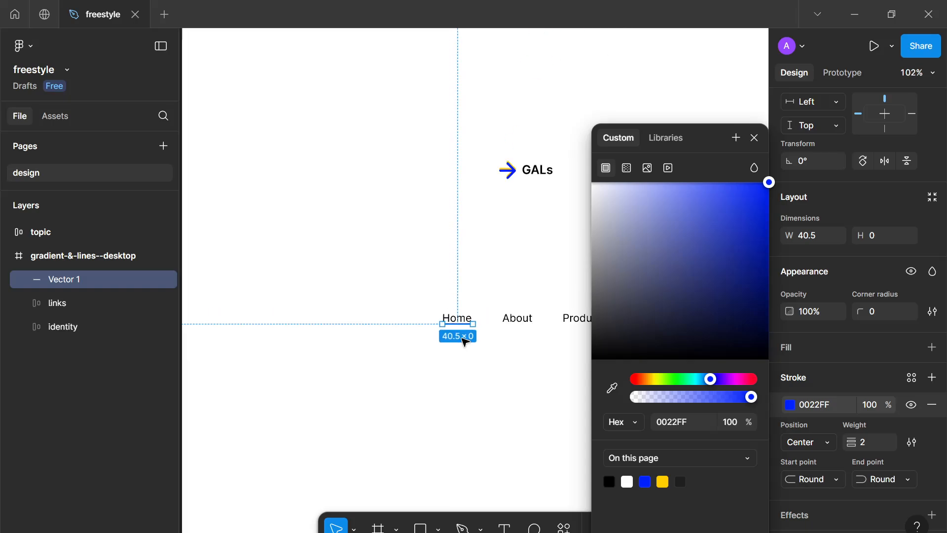
scroll(465, 341, up, 5)
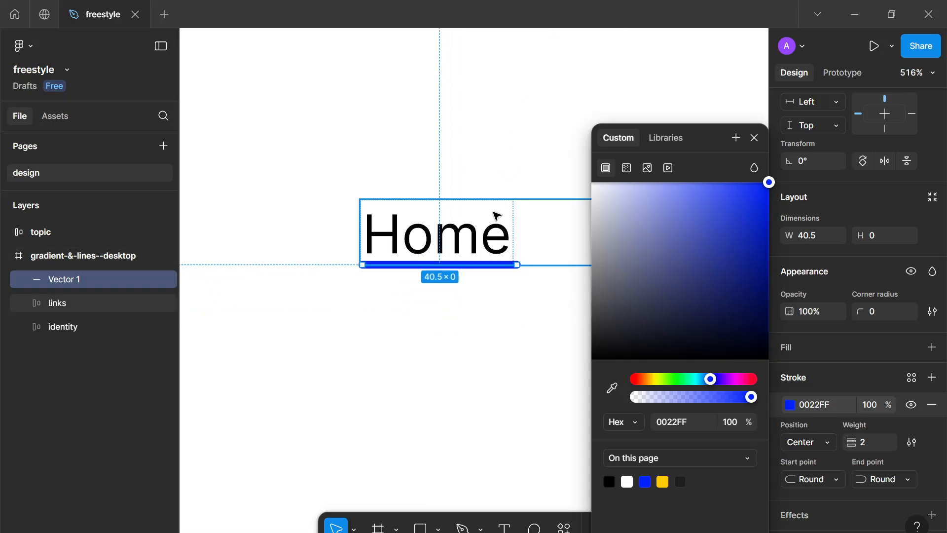
Change the line's stroke to a linear gradient running from 0022FF to 8A9AFF
drag(507, 230, 491, 236)
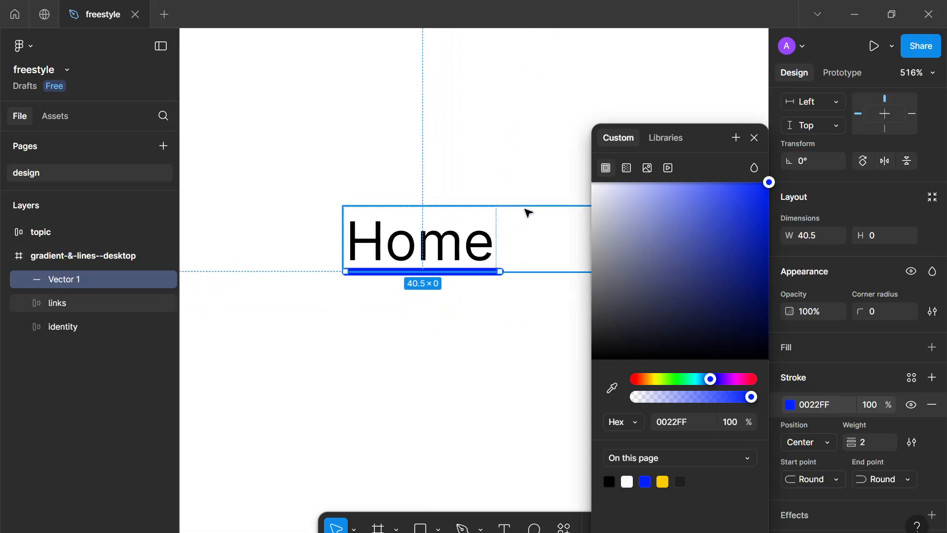
click(627, 169)
click(753, 231)
click(753, 231)
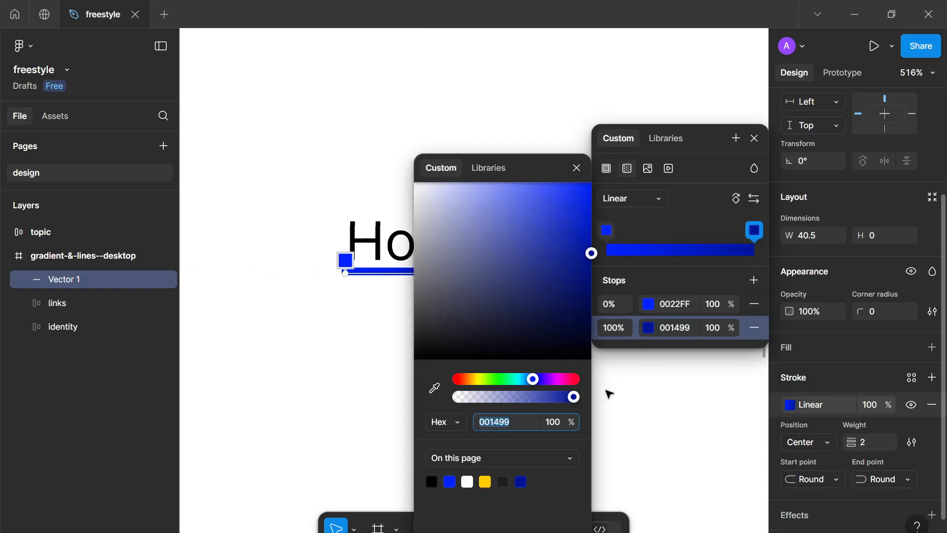
click(486, 481)
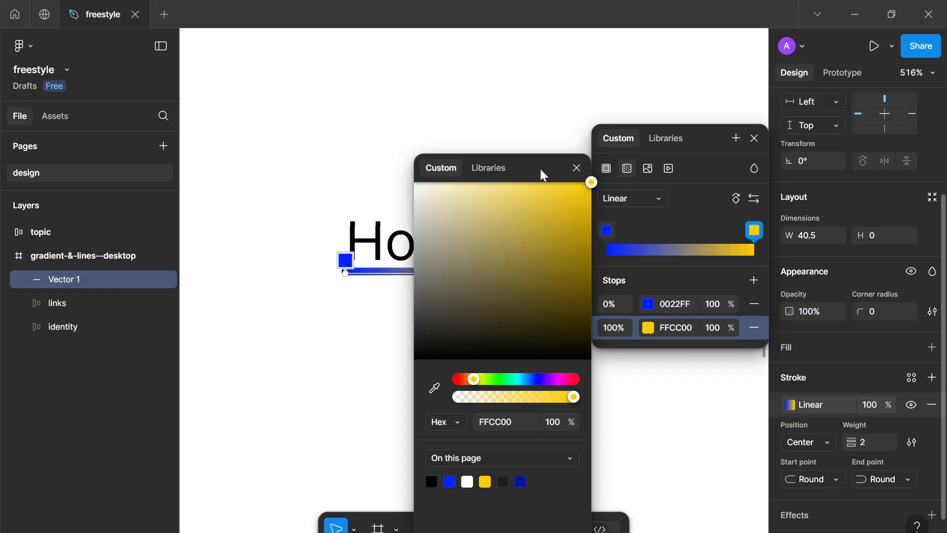
drag(542, 176, 632, 172)
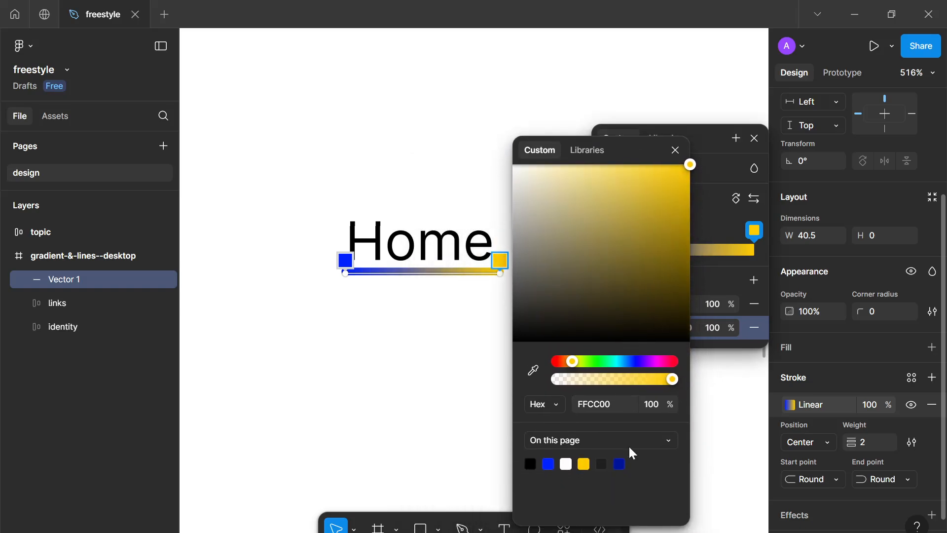
click(619, 464)
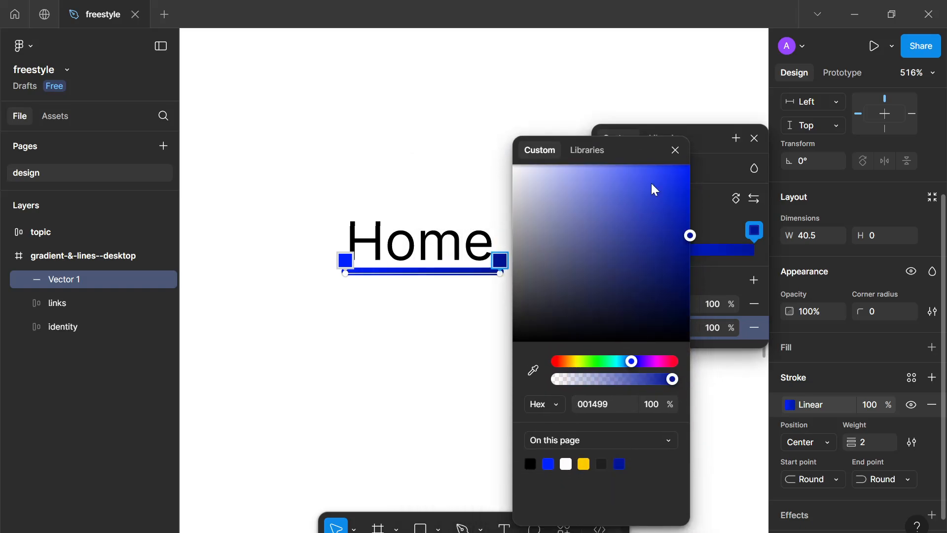
click(678, 244)
drag(704, 308, 595, 154)
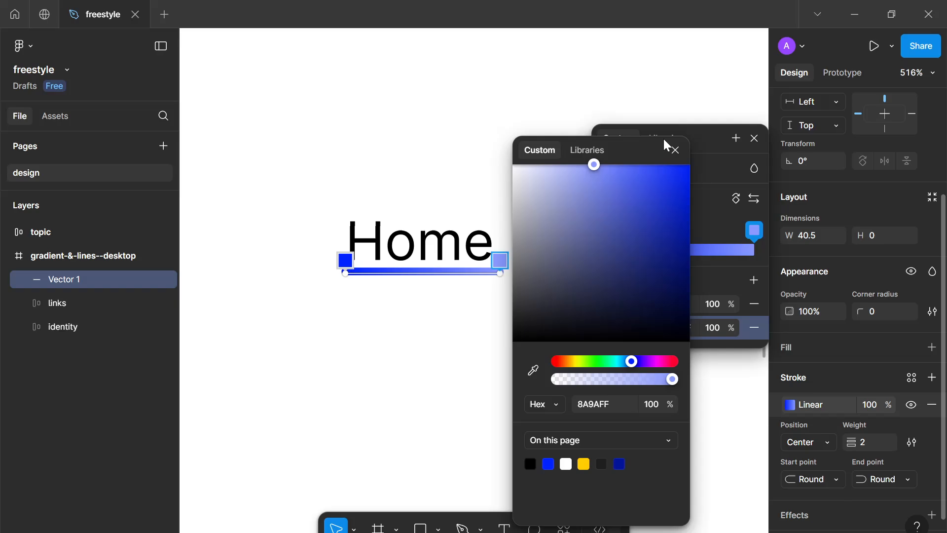
click(679, 155)
click(740, 154)
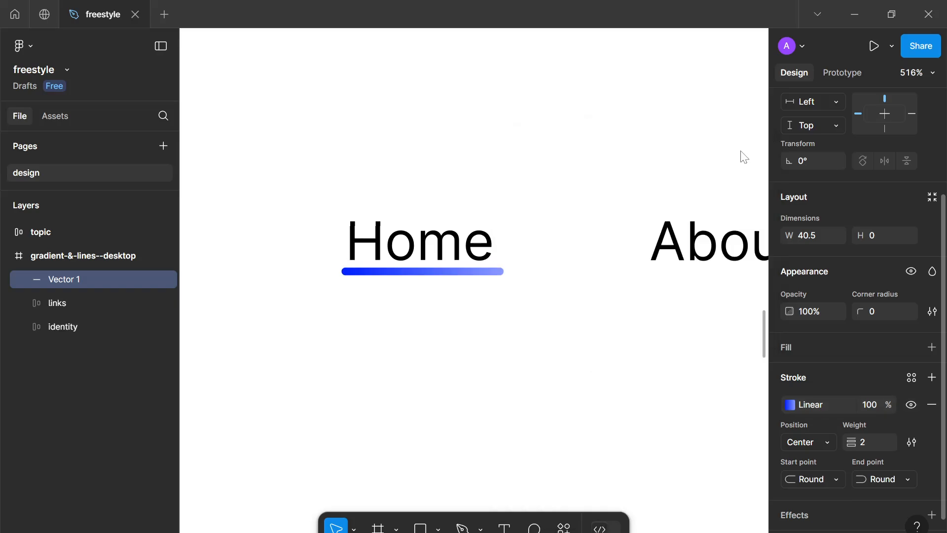
Rename the line layer as accent
click(560, 393)
scroll(560, 393, down, 5)
scroll(560, 394, up, 6)
scroll(499, 319, up, 1)
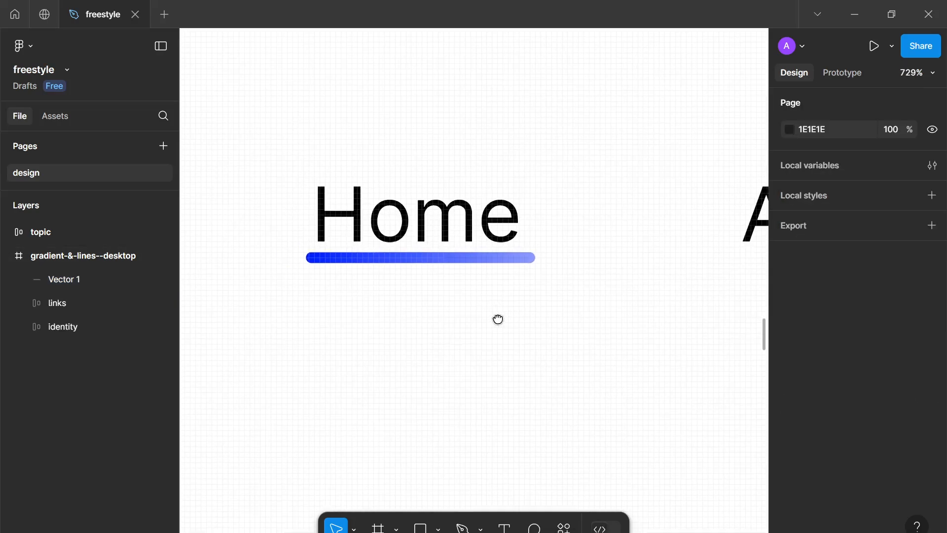
scroll(505, 339, down, 3)
click(503, 323)
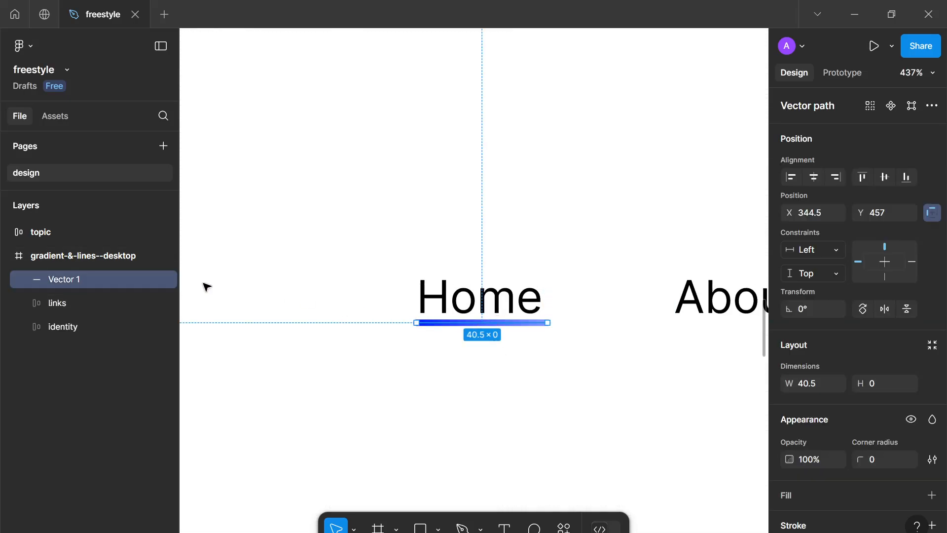
double_click(76, 271)
text(ac)
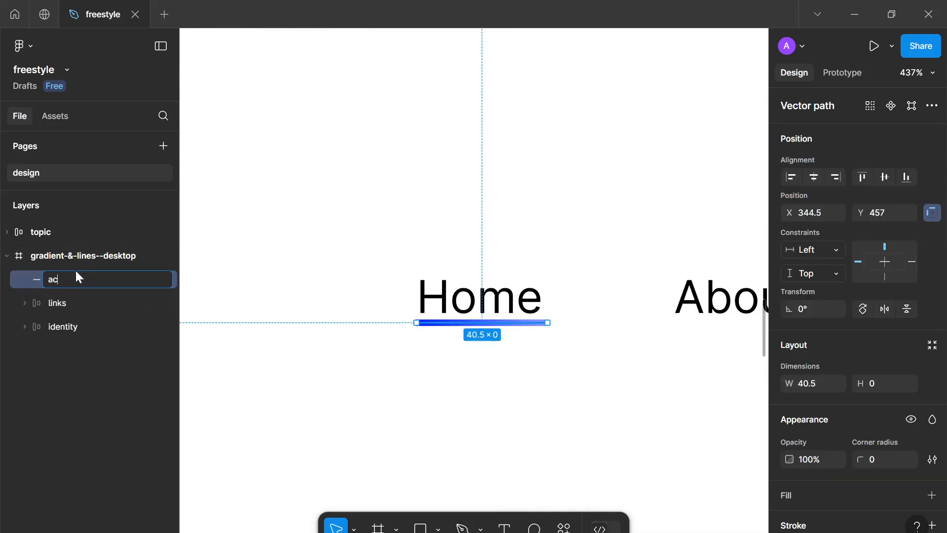
text(cent)
key(Return)
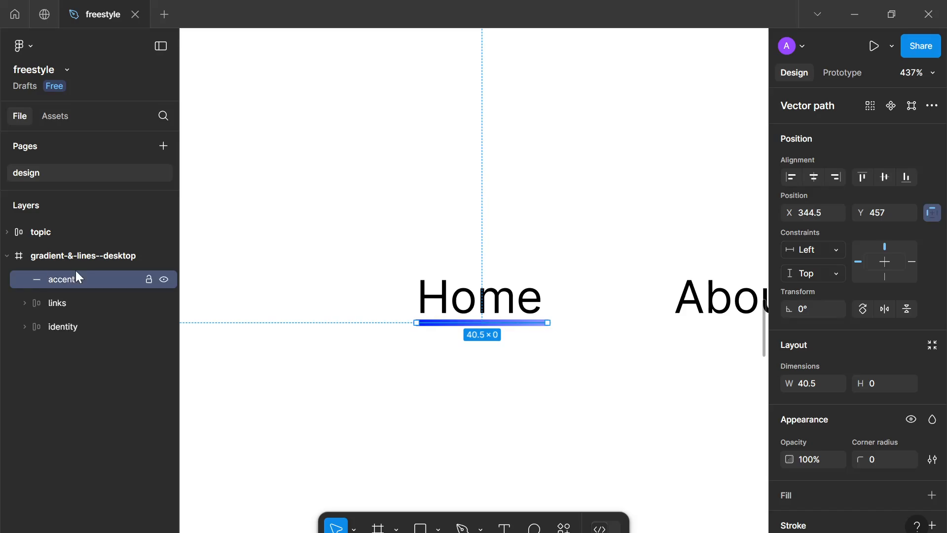
Wrap the Home text and the accent line together in an auto layout frame
double_click(467, 306)
drag(62, 280, 73, 312)
shift+click(70, 322)
key(shift+a)
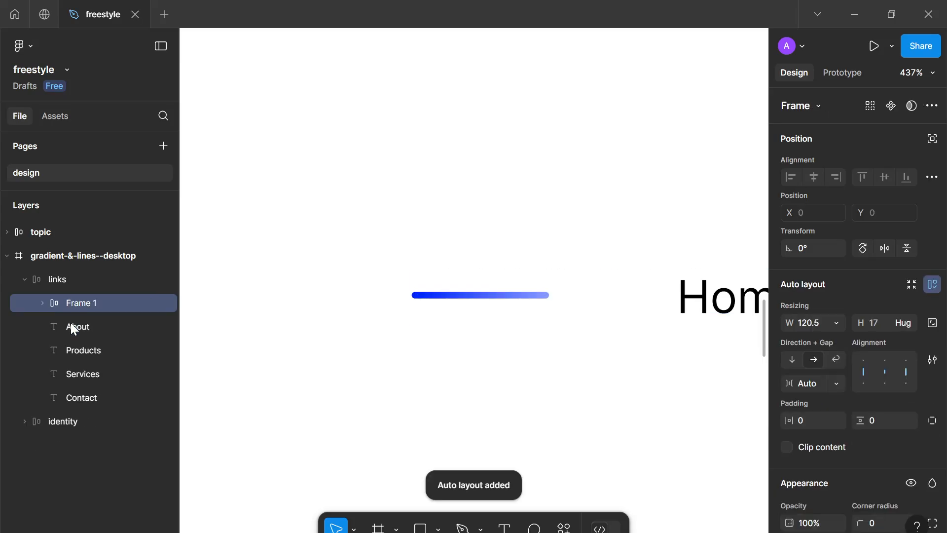
Rename the new auto layout frame as active
double_click(82, 303)
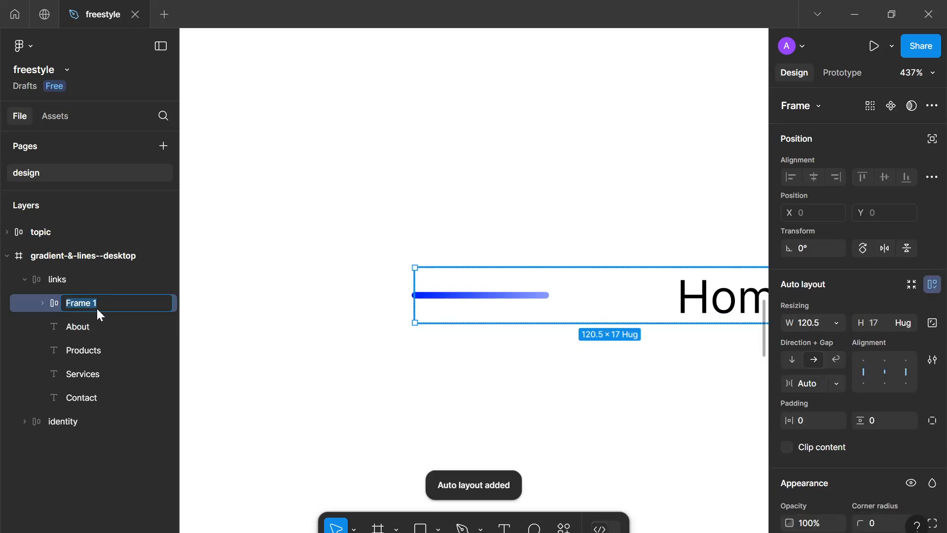
text(acti)
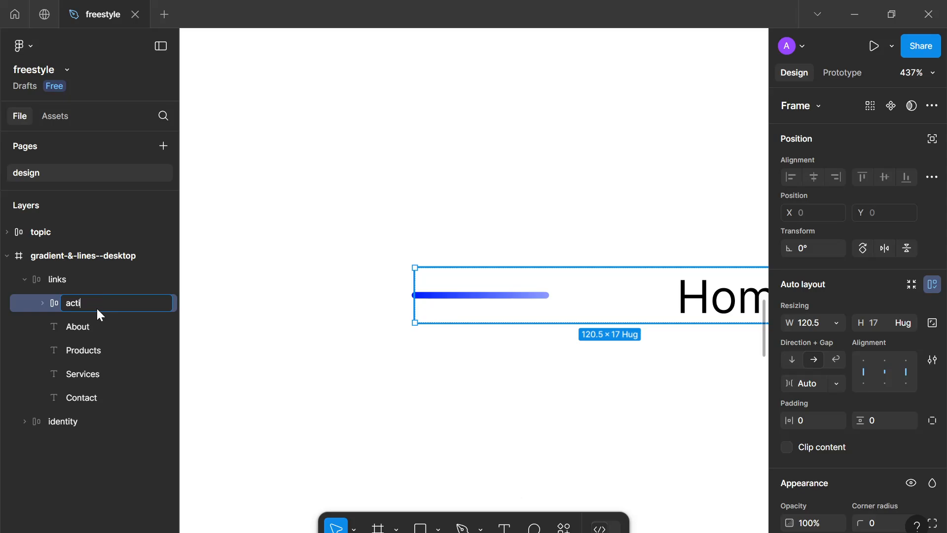
text(ve)
key(Return)
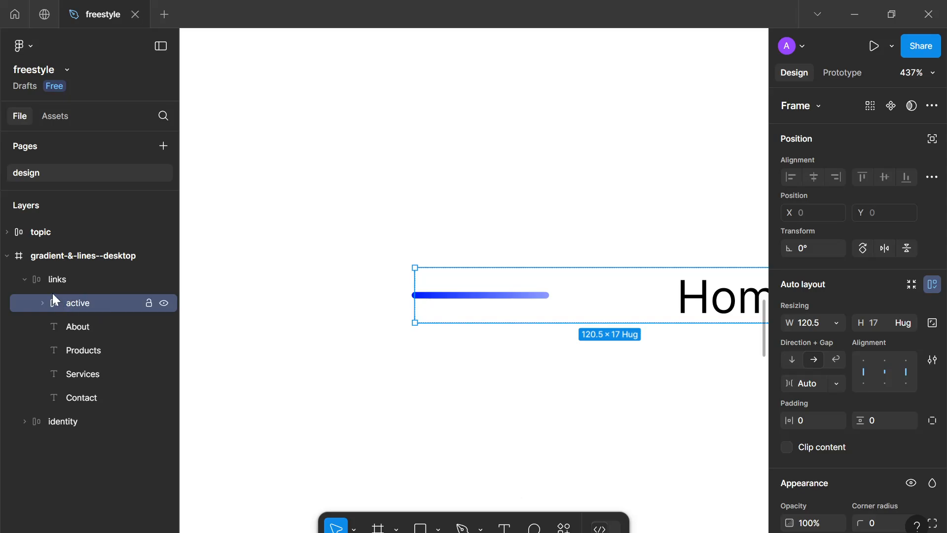
Give the accent line absolute position and align it to the bottom of the active frame under Home
click(513, 298)
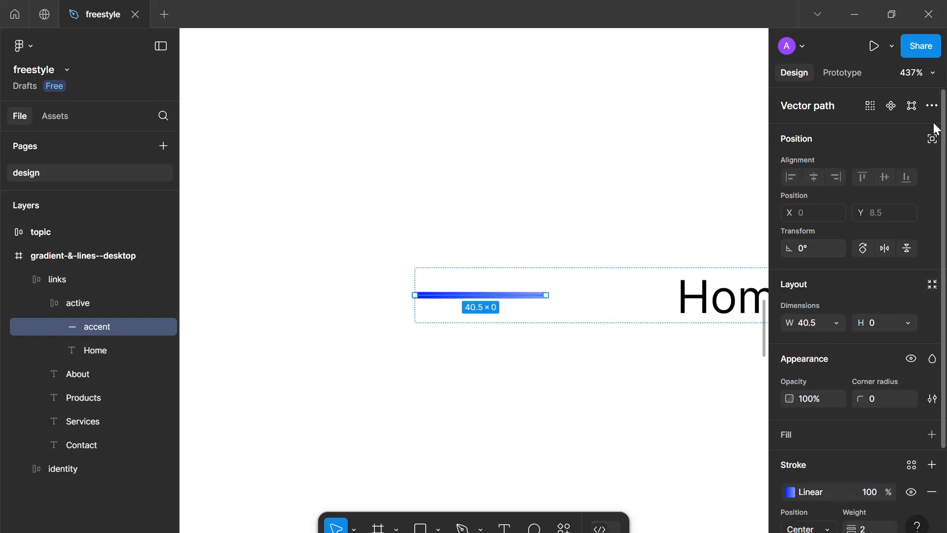
click(932, 140)
drag(494, 304, 498, 321)
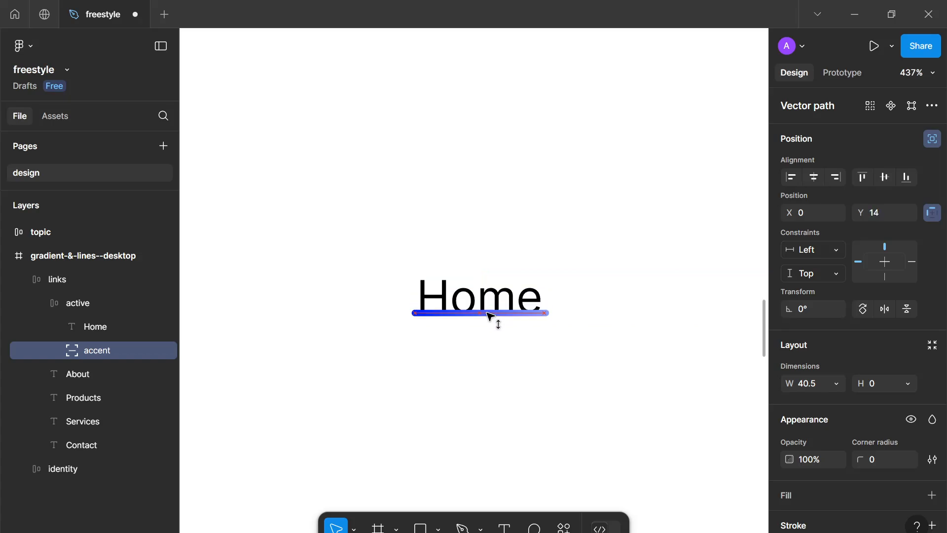
click(814, 176)
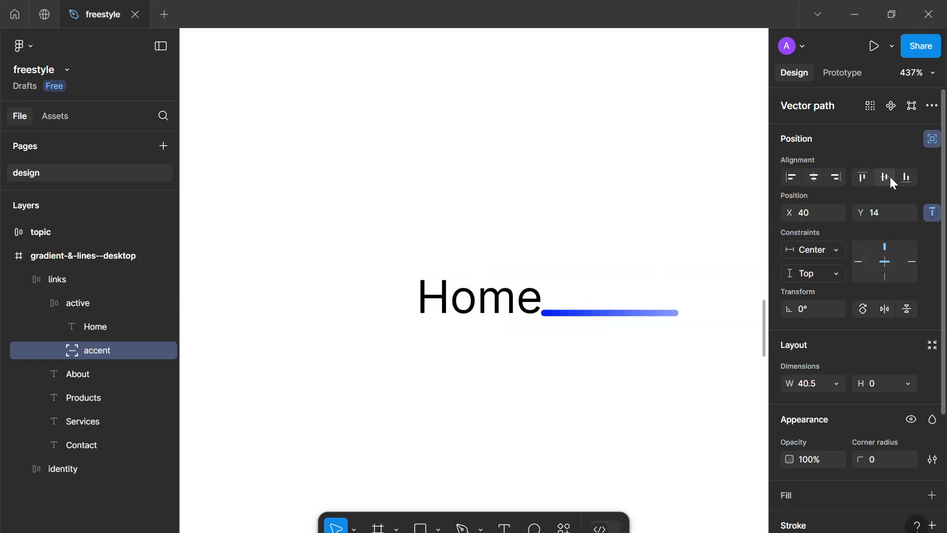
click(500, 295)
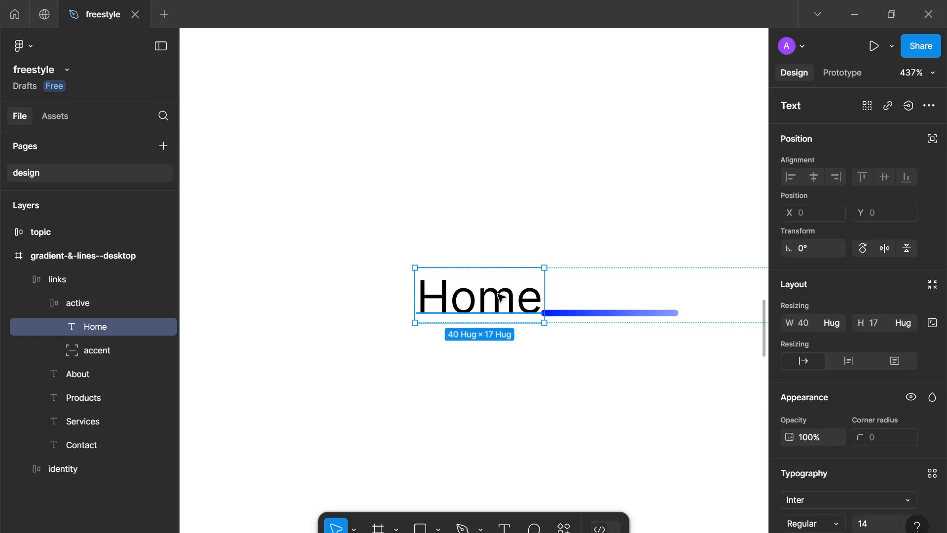
click(117, 302)
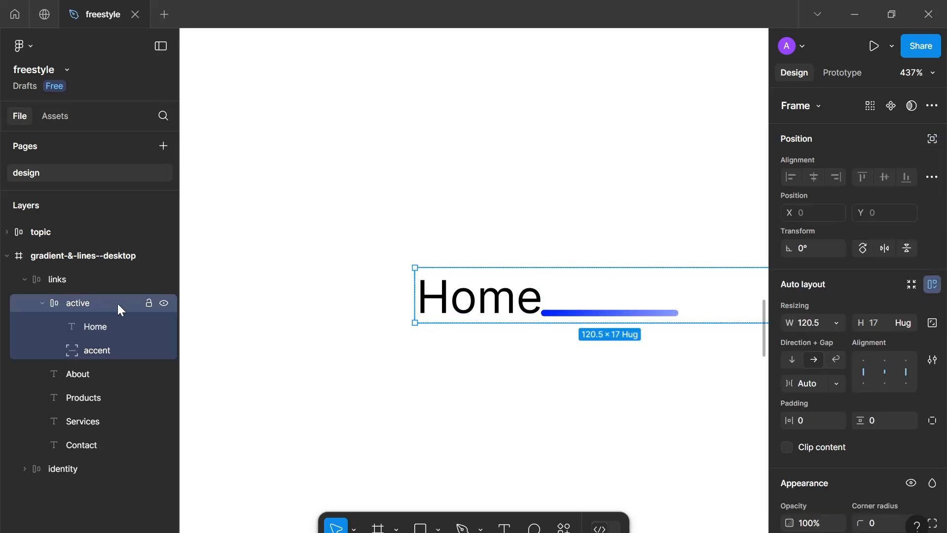
click(95, 349)
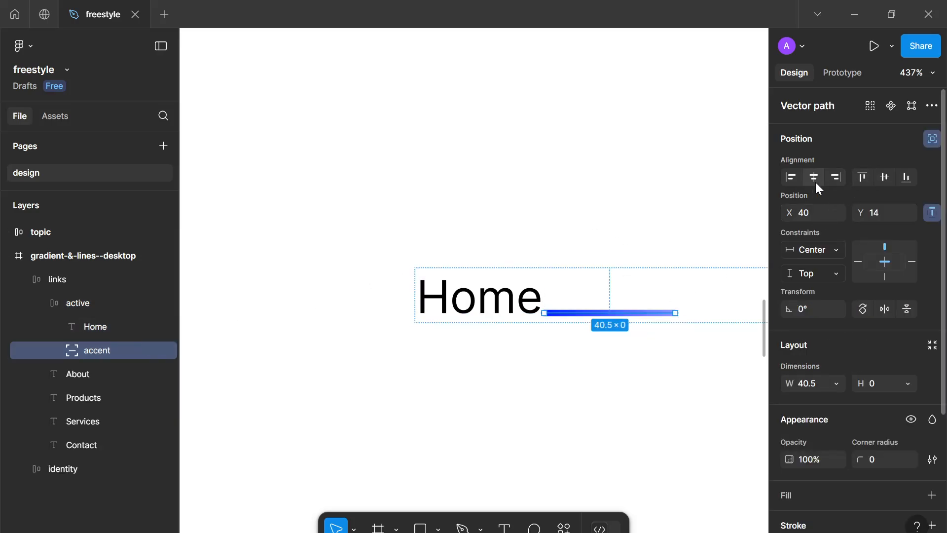
click(905, 178)
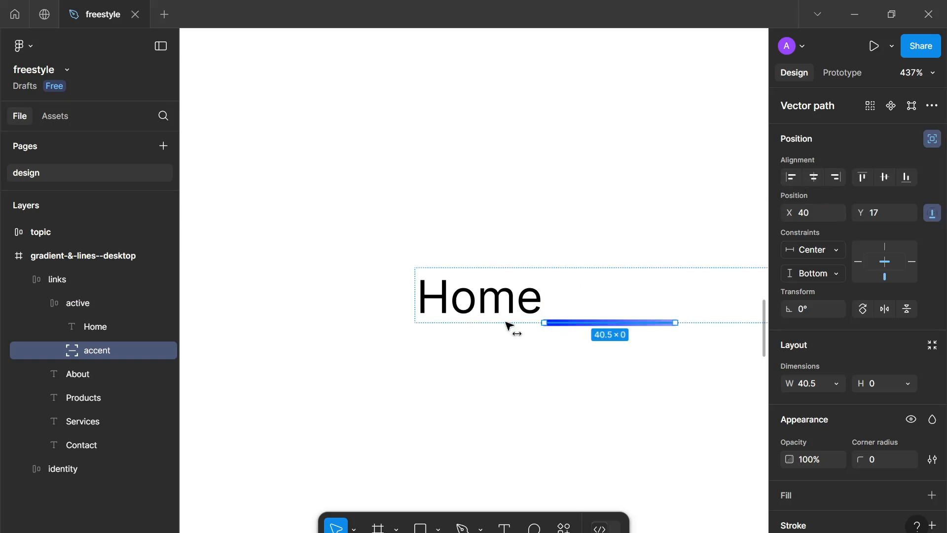
Move the accent line to X 0 and set its width to 40
drag(509, 327, 442, 317)
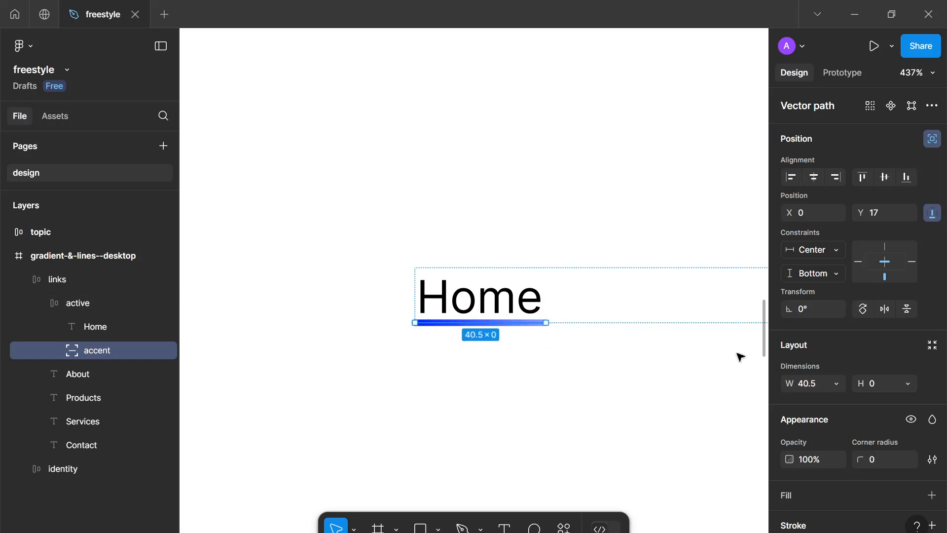
click(836, 383)
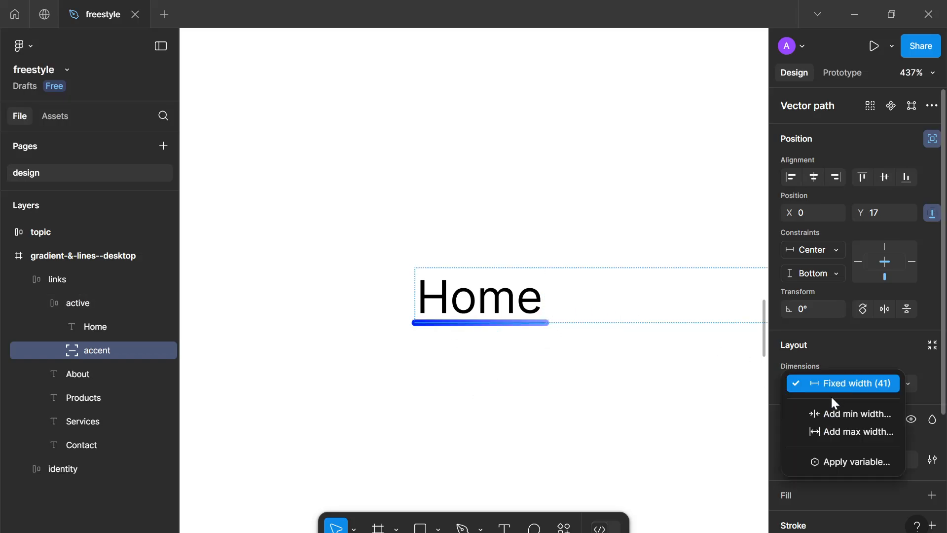
click(546, 319)
click(808, 384)
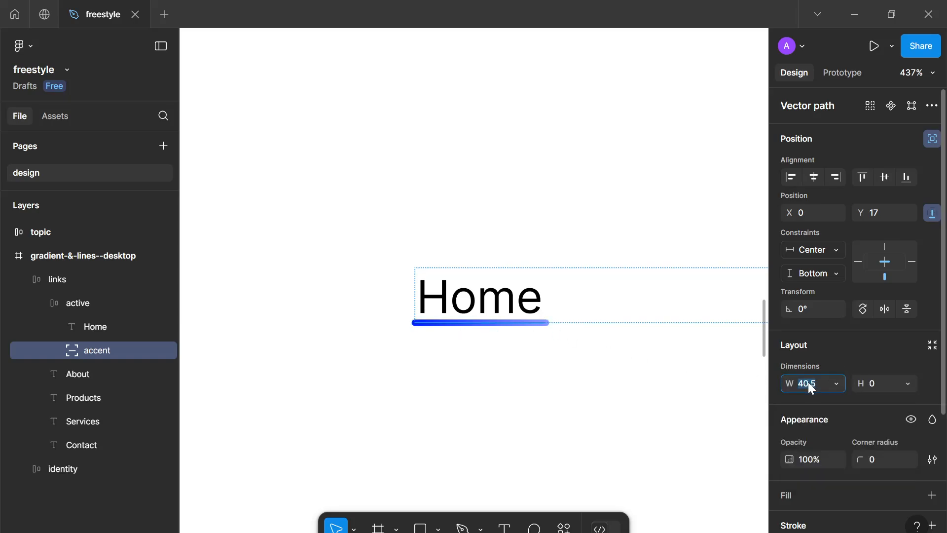
text(40)
key(Return)
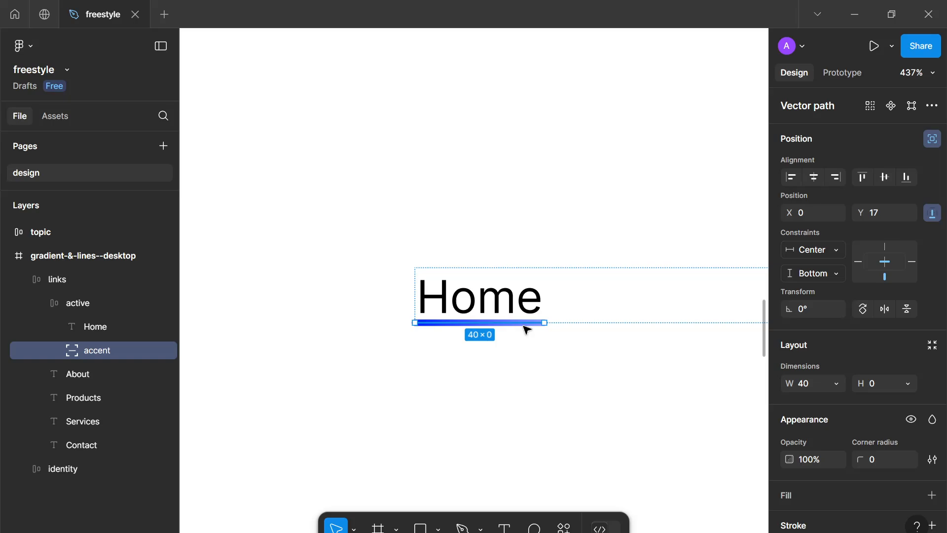
Set the active frame's width to hug its contents
drag(442, 324, 447, 325)
click(463, 361)
scroll(463, 362, down, 5)
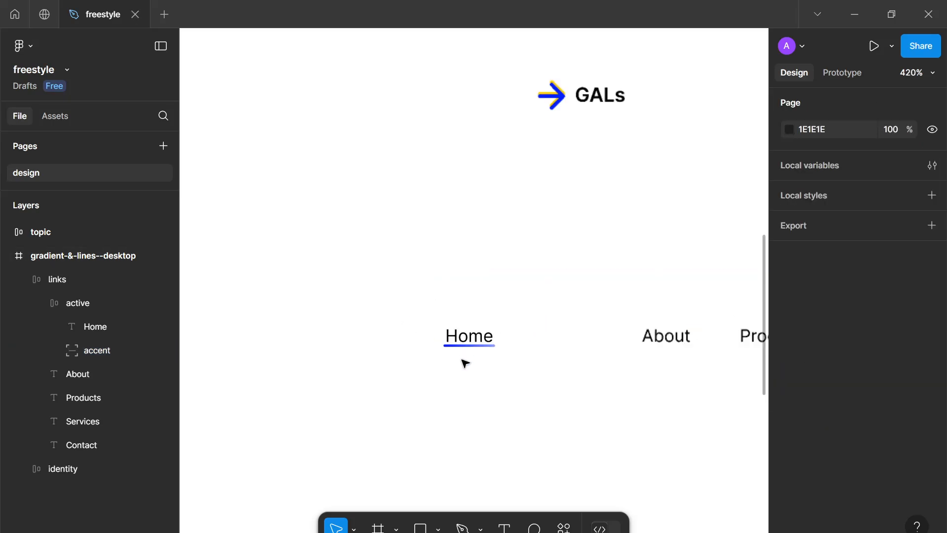
scroll(462, 360, down, 2)
drag(452, 357, 378, 300)
scroll(413, 318, up, 3)
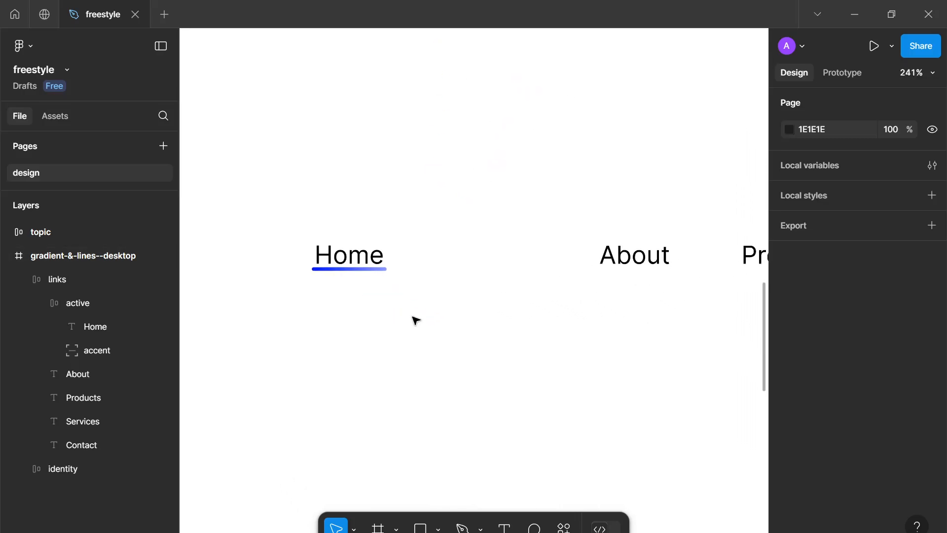
scroll(413, 319, down, 2)
scroll(378, 315, down, 4)
click(436, 303)
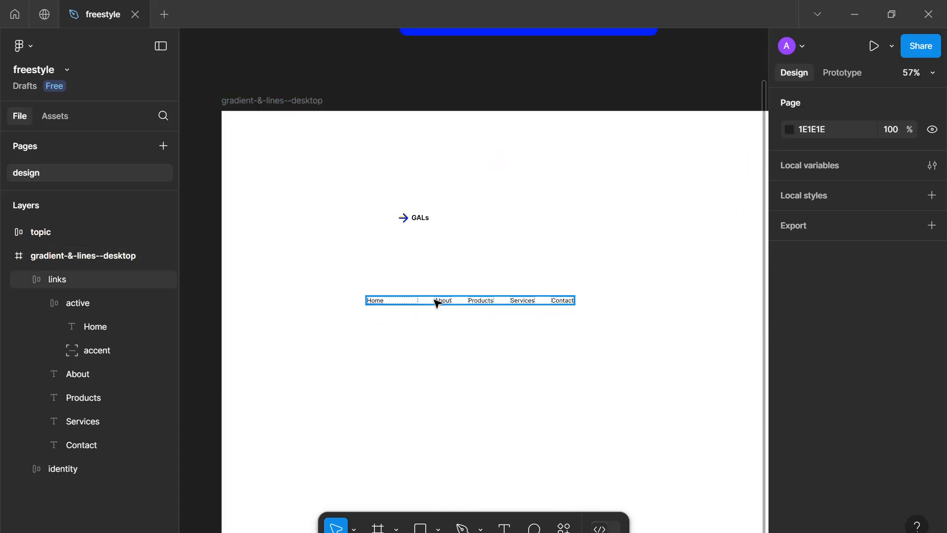
click(401, 303)
click(401, 303)
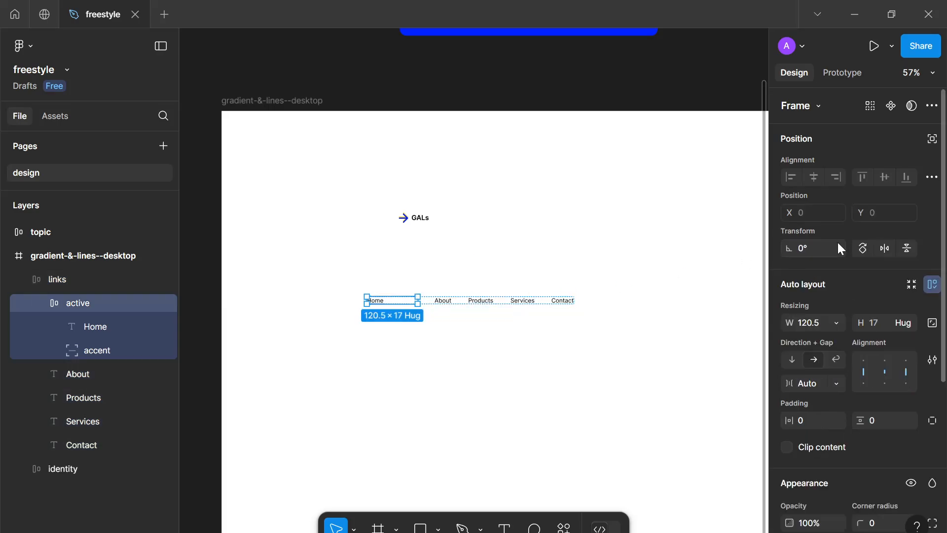
click(834, 330)
click(833, 342)
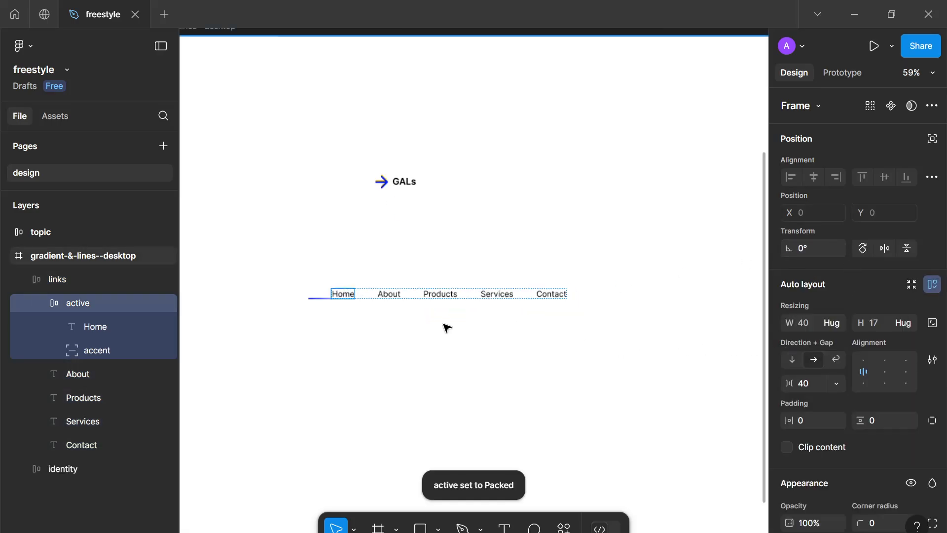
Center the accent line horizontally within the active frame
scroll(315, 275, up, 5)
click(339, 341)
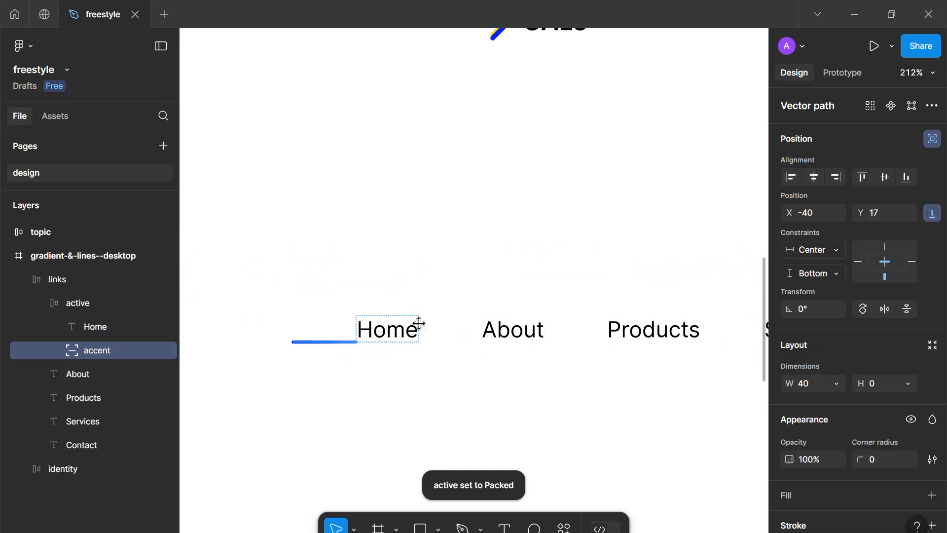
click(815, 176)
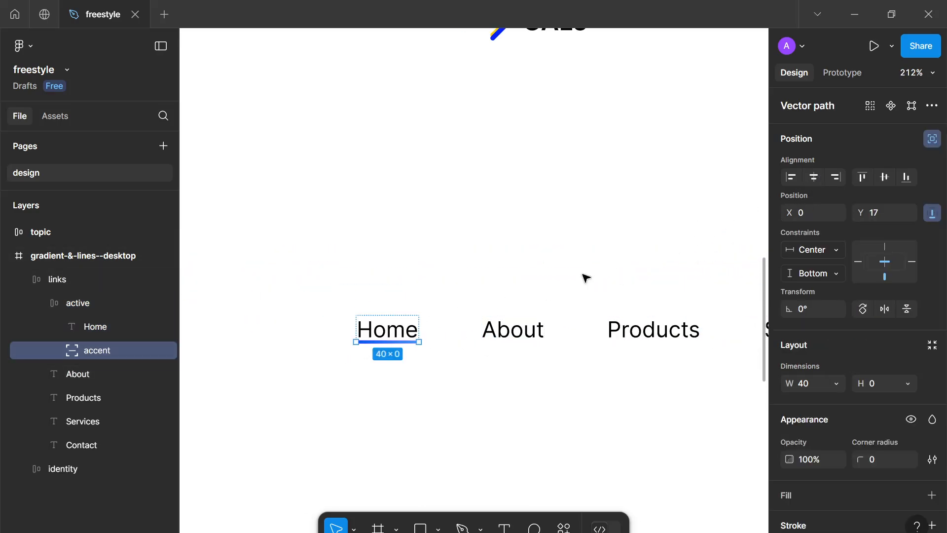
Zoom in to inspect the Home link and its underline inside the active frame
scroll(406, 355, up, 6)
drag(404, 353, 462, 378)
scroll(462, 378, up, 1)
scroll(464, 377, down, 3)
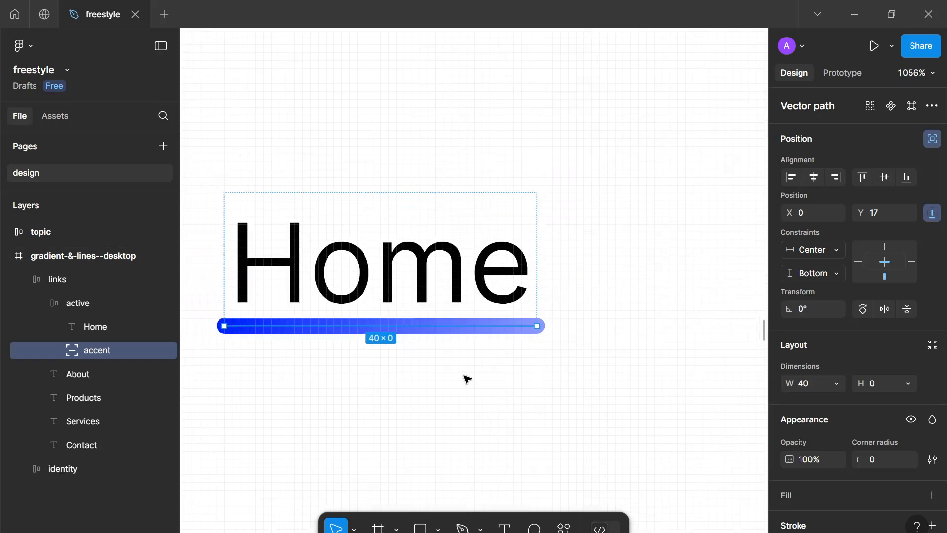
click(486, 310)
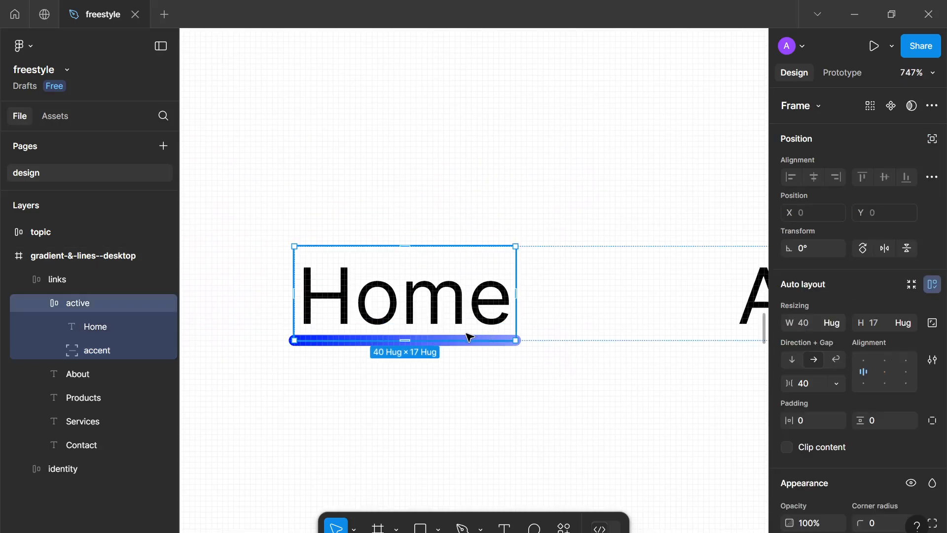
Select the accent line and nudge it 2 px down inside the active frame
key(Escape)
click(503, 343)
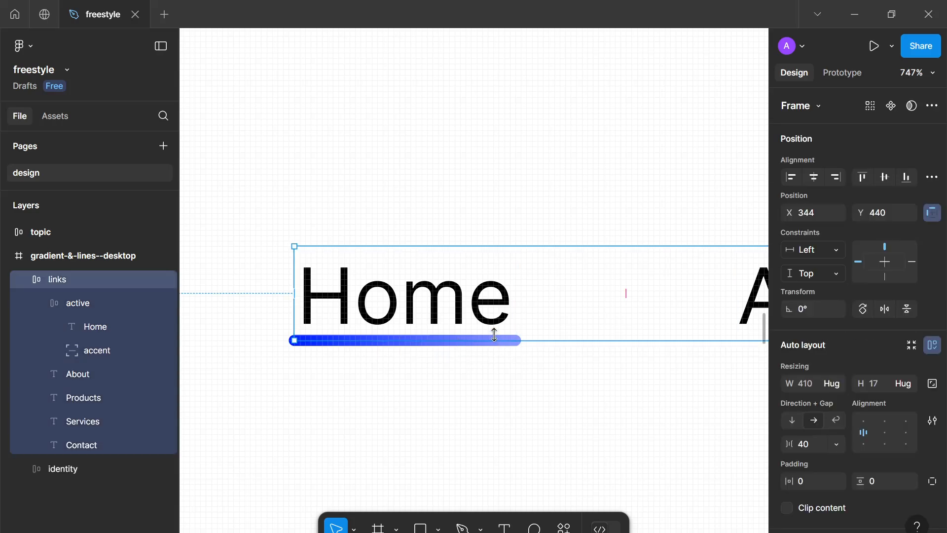
click(130, 346)
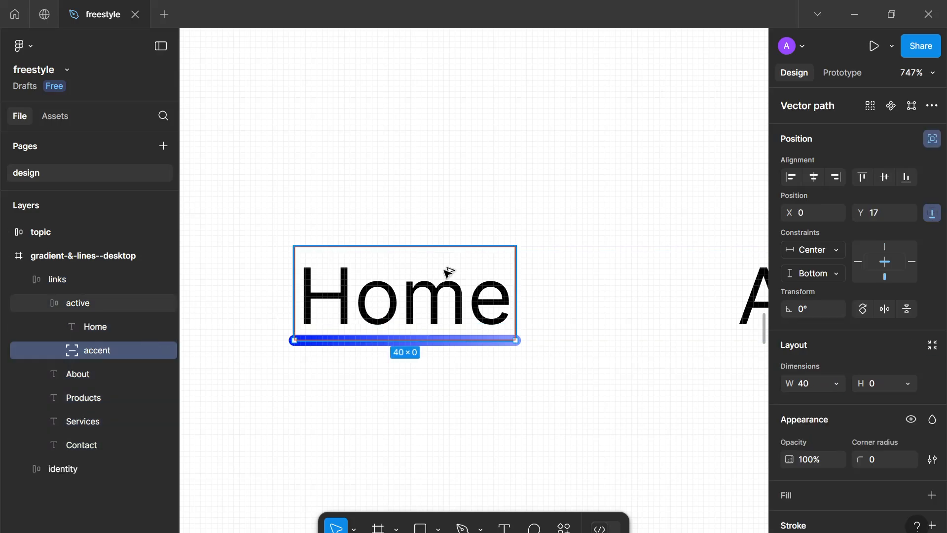
key(Down)
key(Down)
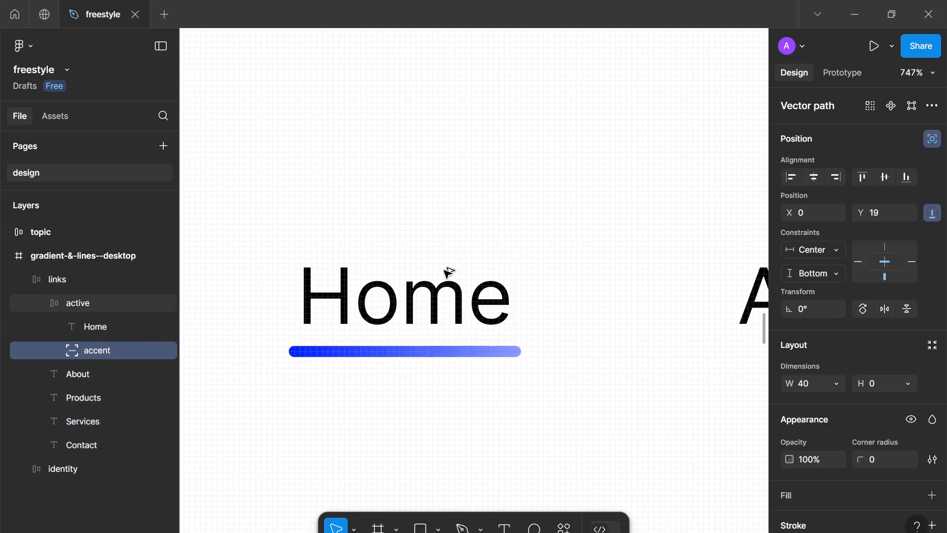
Set the accent line's stroke weight to 4
click(476, 359)
scroll(478, 360, down, 10)
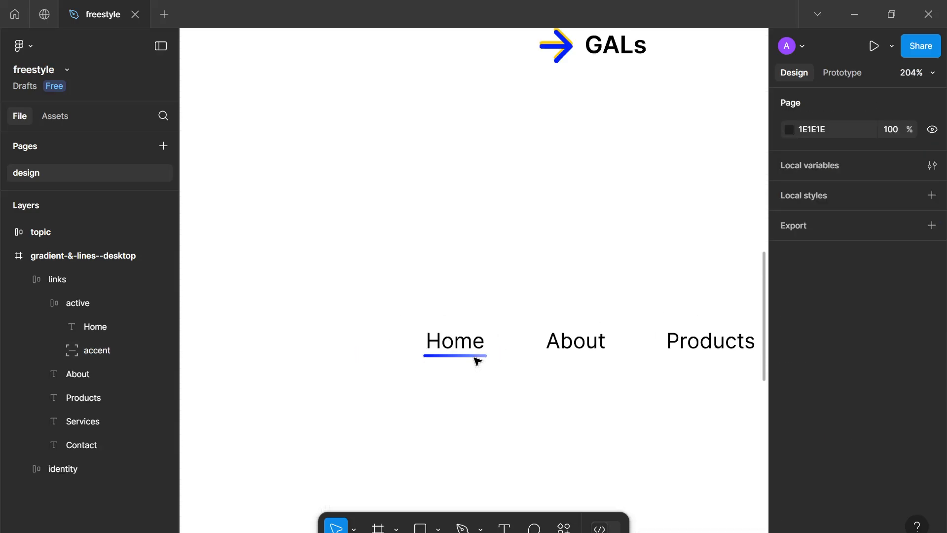
scroll(477, 361, up, 10)
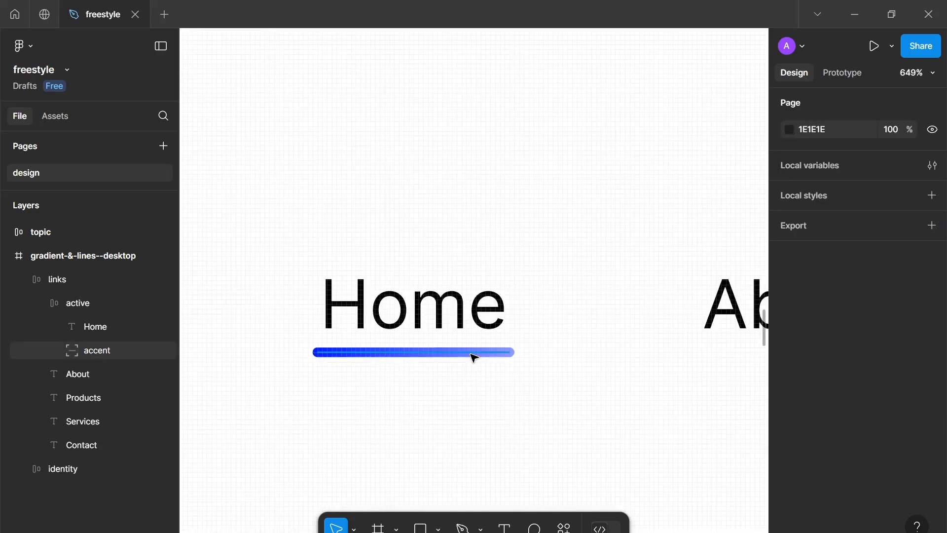
click(487, 353)
scroll(882, 438, down, 3)
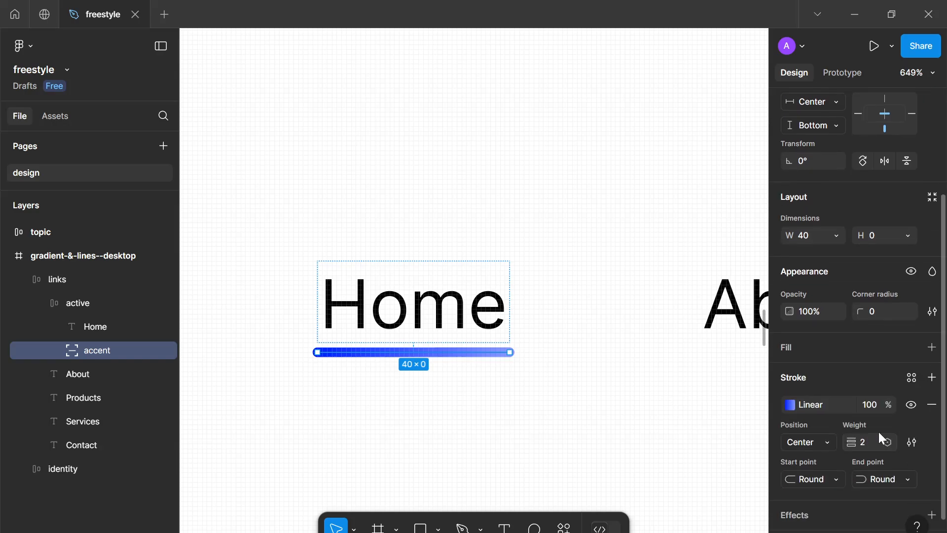
text(4)
key(Return)
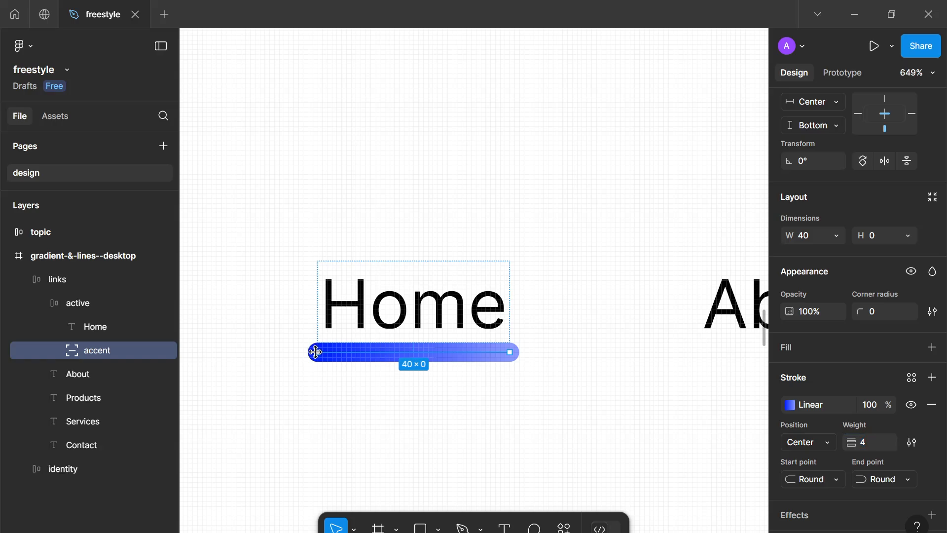
Shorten the accent line to about 26 wide and center it horizontally in the active frame
drag(316, 351, 385, 352)
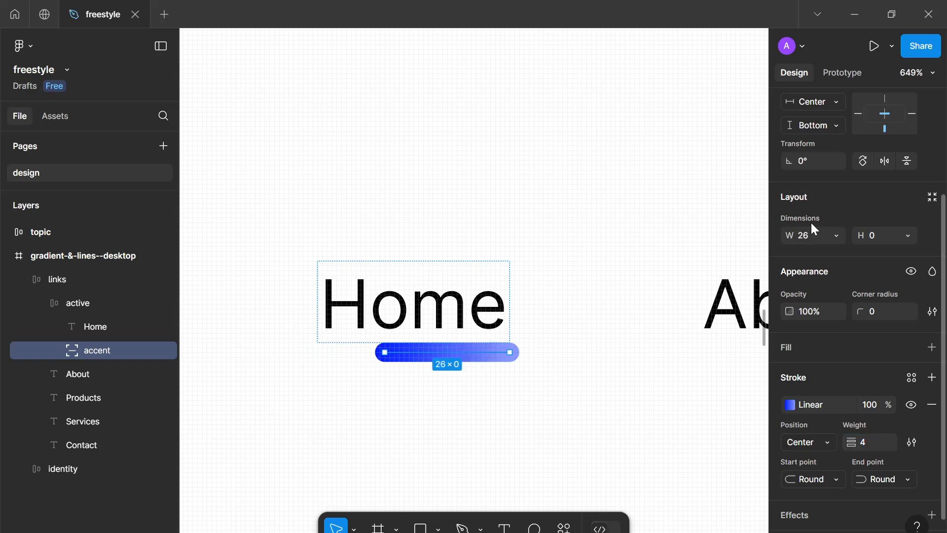
scroll(812, 207, up, 3)
click(810, 180)
click(514, 450)
scroll(504, 452, down, 5)
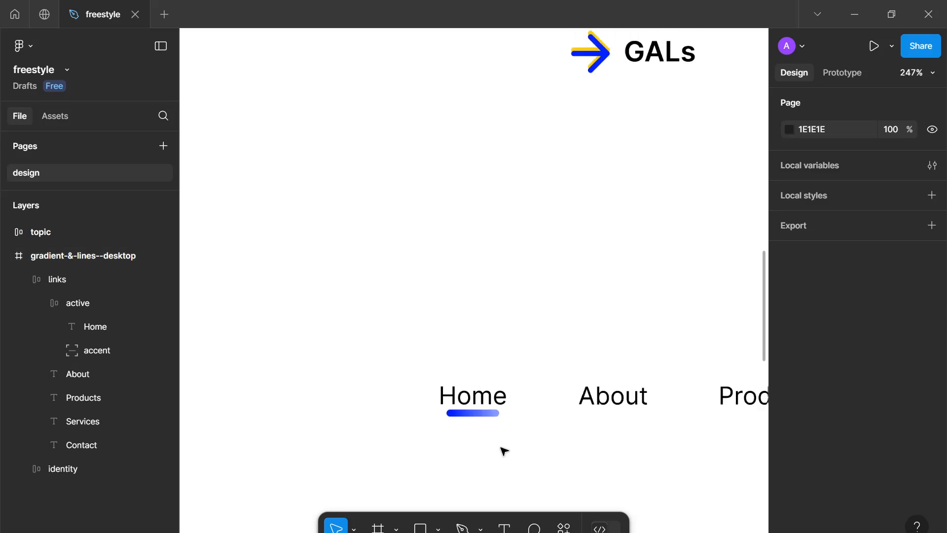
scroll(473, 430, down, 3)
scroll(440, 385, up, 5)
Set the accent line's width to 16 and center it horizontally in the active frame
click(438, 377)
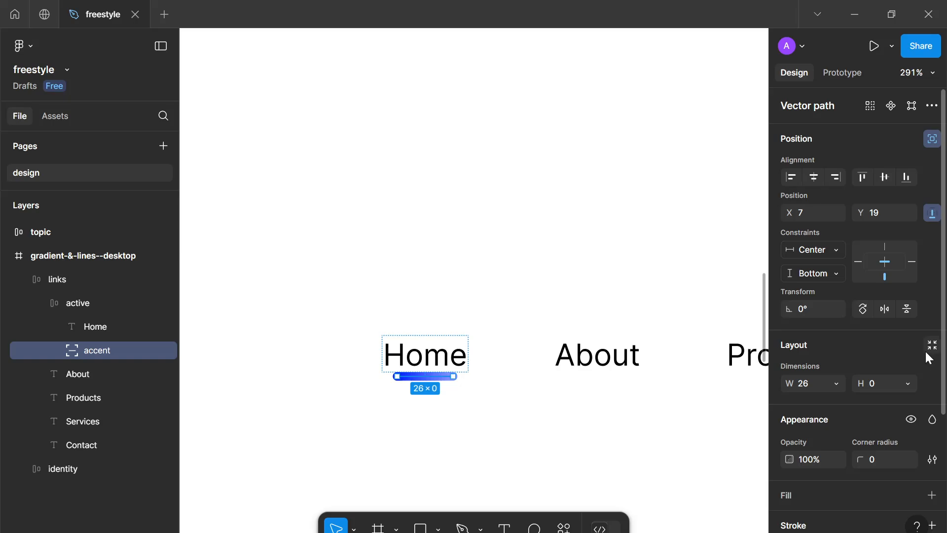
click(807, 385)
text(1)
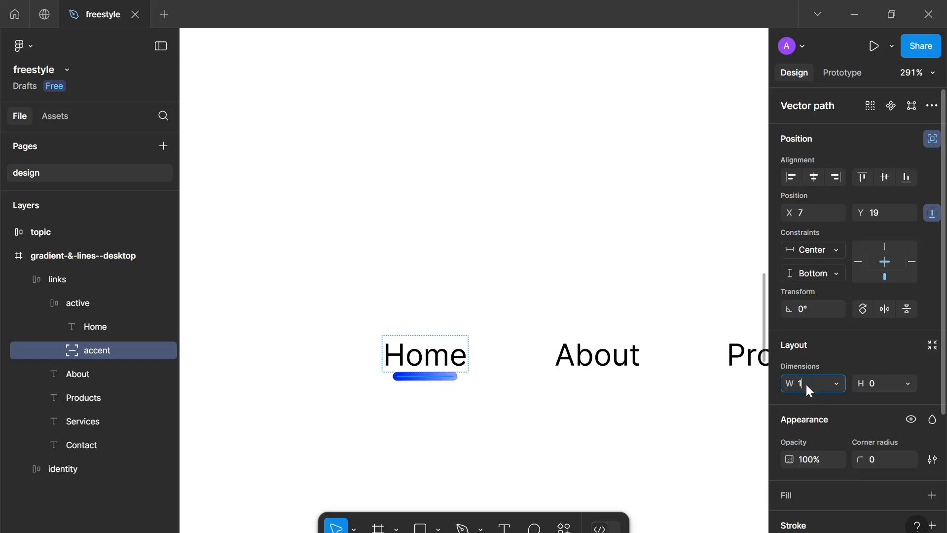
text(6)
key(Return)
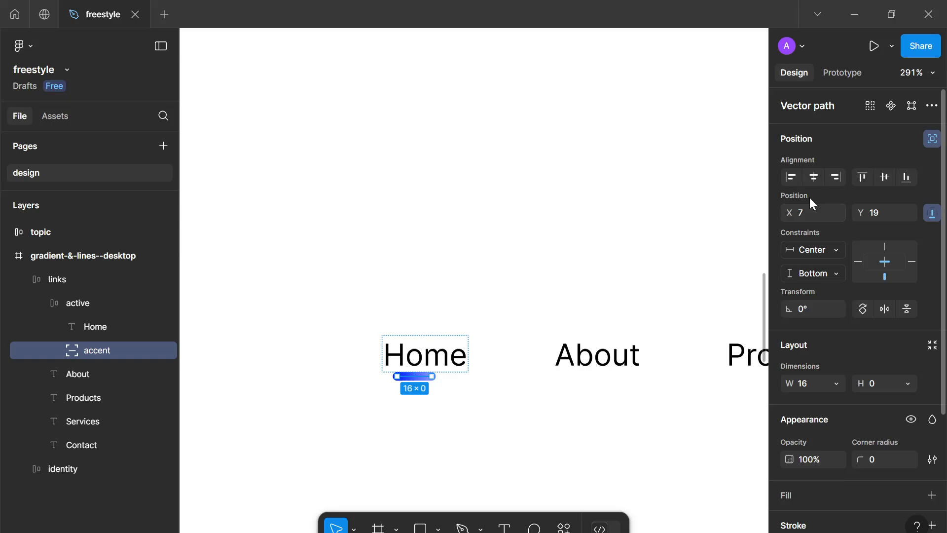
click(814, 177)
click(642, 459)
Zoom out to review the header and navigation links across the desktop frame
scroll(641, 459, down, 3)
scroll(640, 456, down, 5)
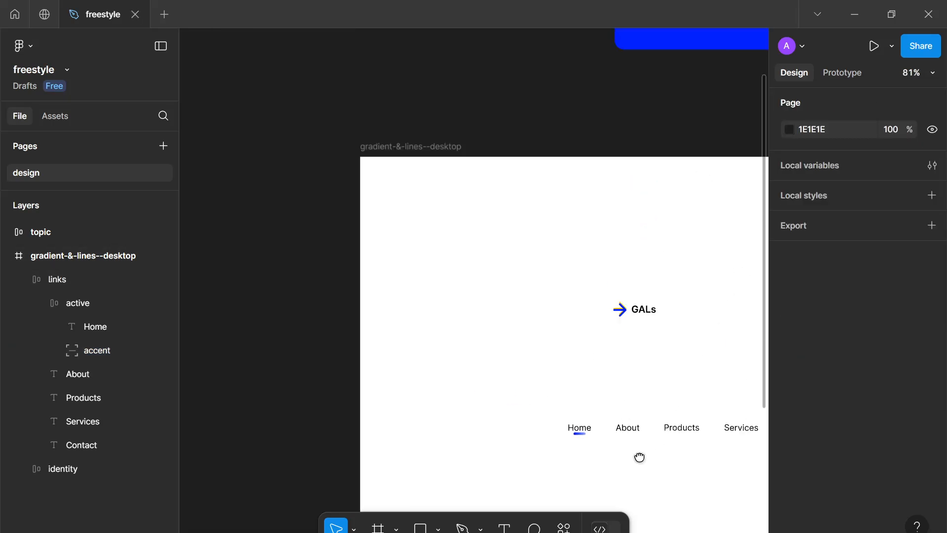
drag(639, 456, 446, 332)
scroll(445, 332, up, 1)
scroll(430, 317, down, 3)
scroll(505, 336, down, 2)
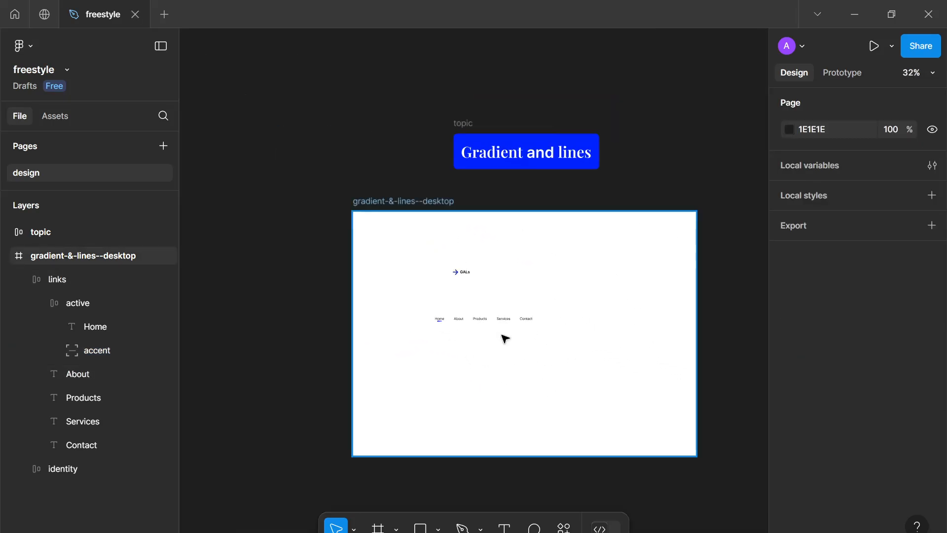
scroll(556, 362, up, 5)
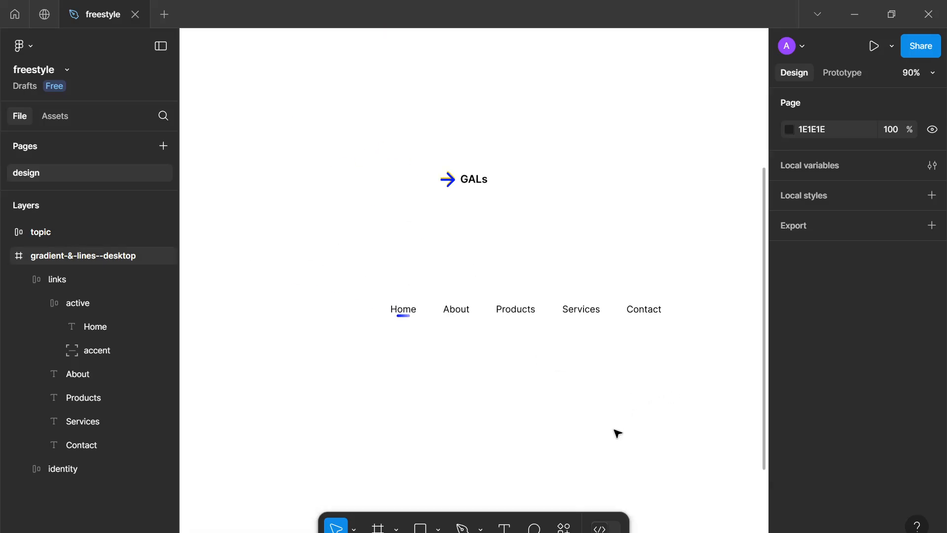
scroll(444, 365, up, 6)
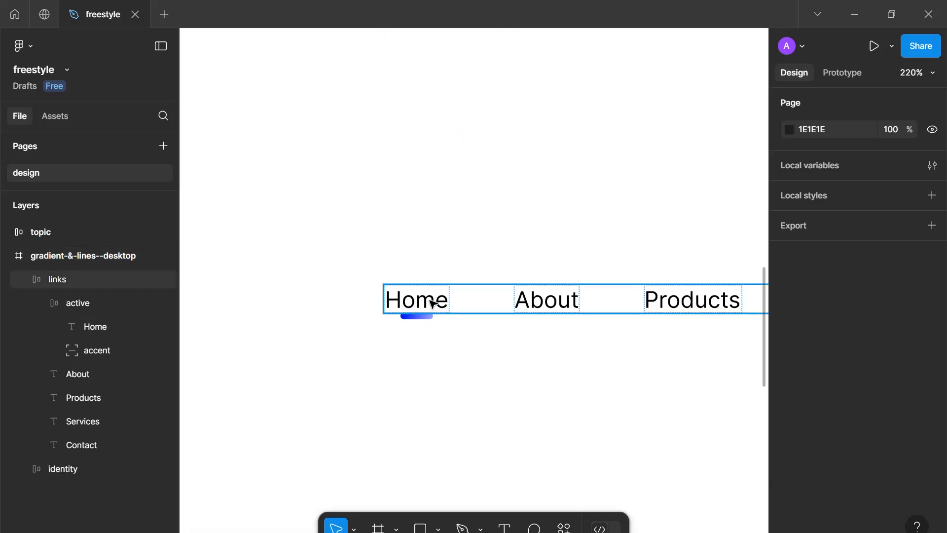
Set the Home link's text color to blue 0022FF
click(433, 303)
click(433, 303)
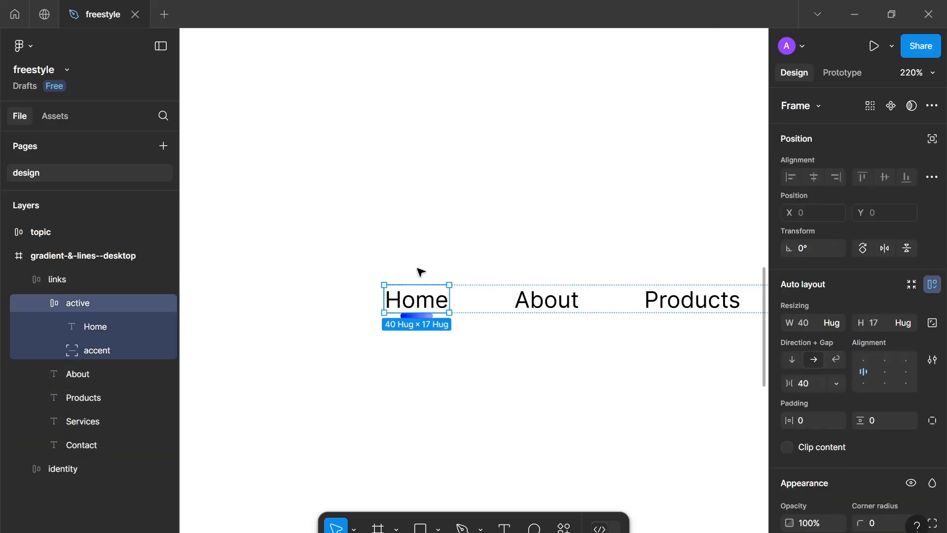
scroll(826, 361, down, 1)
scroll(822, 353, down, 4)
click(788, 414)
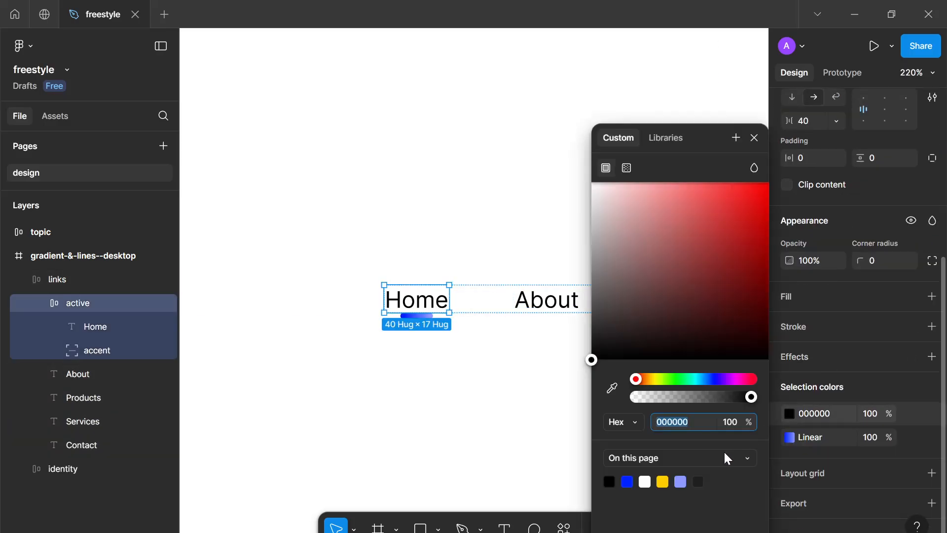
click(627, 481)
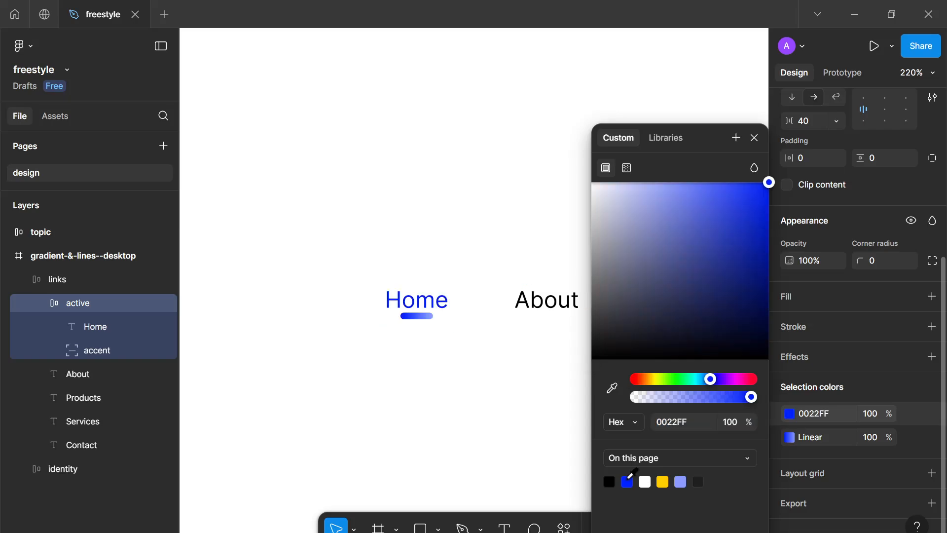
click(662, 481)
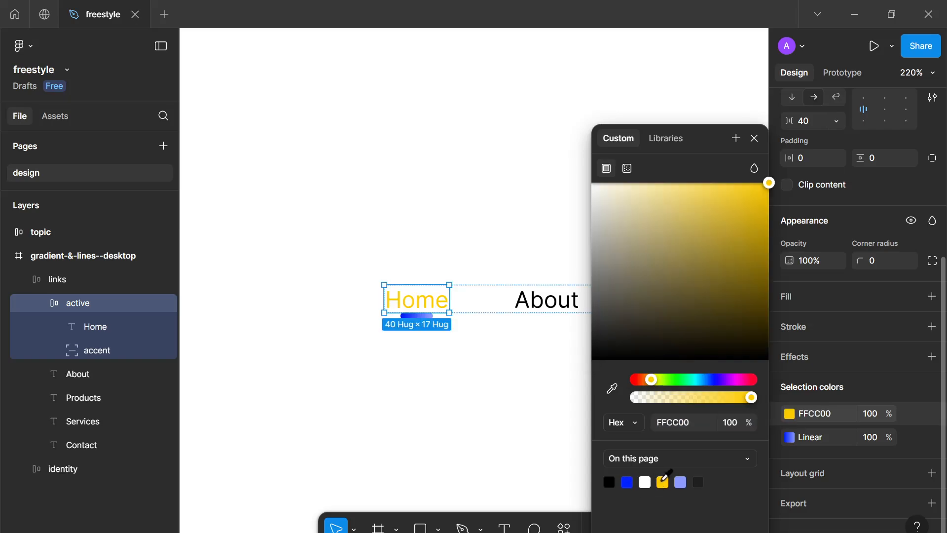
click(627, 482)
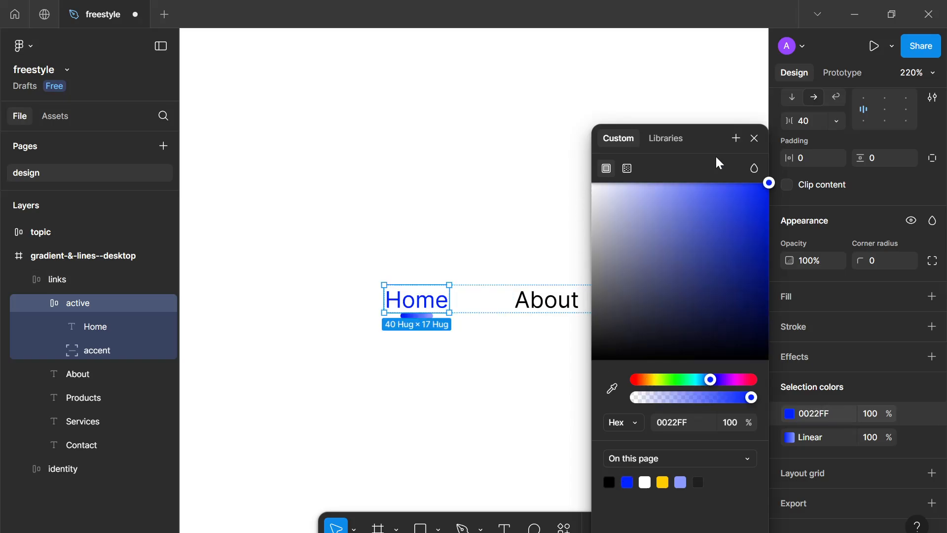
click(755, 138)
click(507, 364)
Zoom and pan around the header to inspect the logo and navigation layout
scroll(507, 363, down, 6)
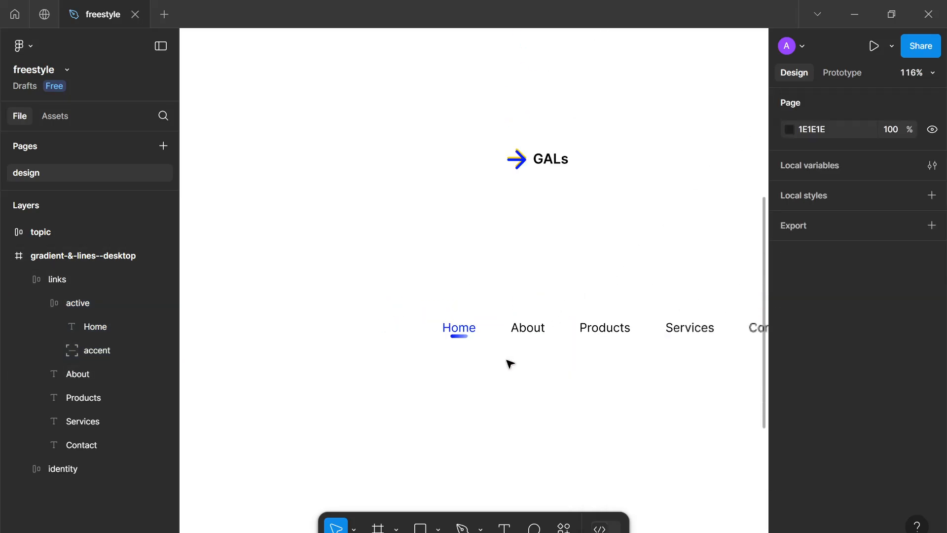
scroll(504, 317, down, 2)
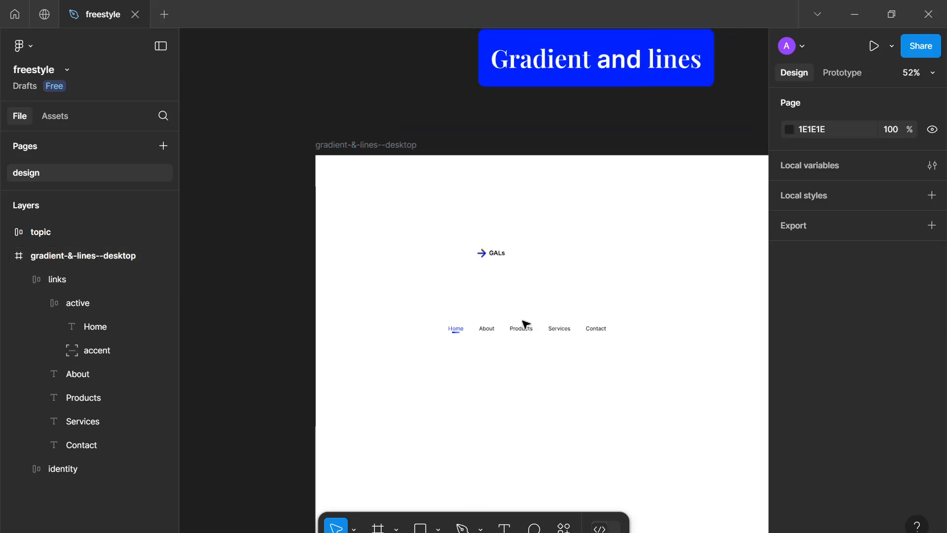
scroll(506, 283, up, 3)
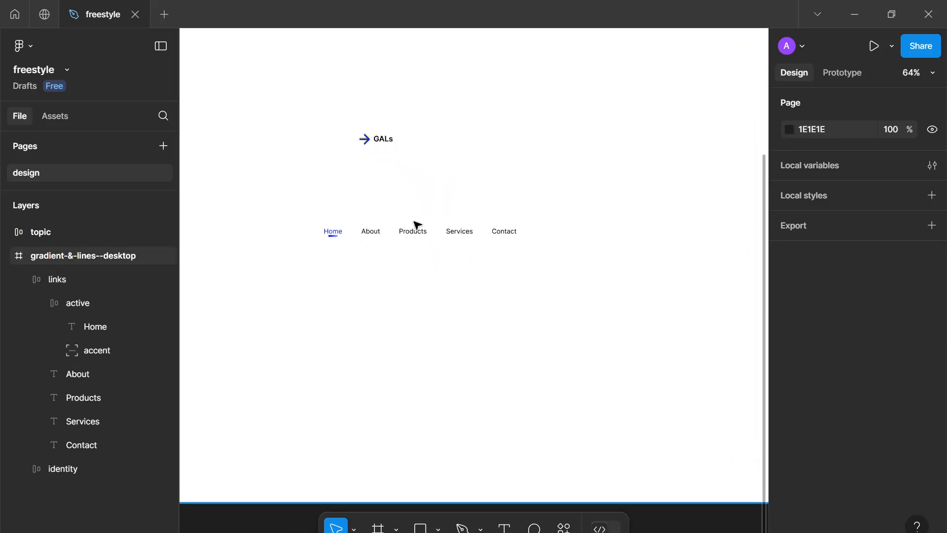
scroll(427, 237, down, 4)
drag(443, 231, 505, 298)
scroll(465, 191, up, 3)
scroll(465, 193, up, 4)
scroll(414, 277, up, 1)
drag(313, 245, 405, 290)
Set the GALs brand text fill color to blue 0022FF
double_click(366, 280)
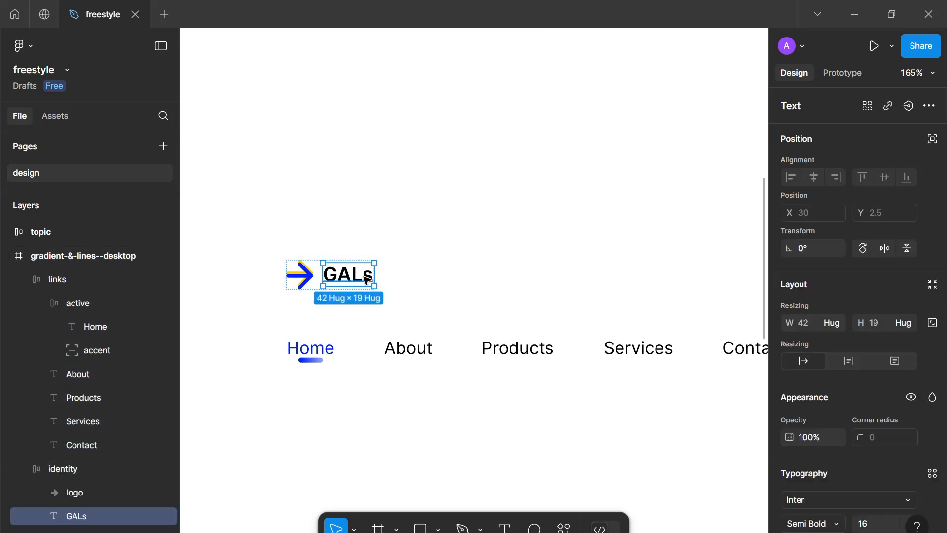
double_click(348, 280)
key(Escape)
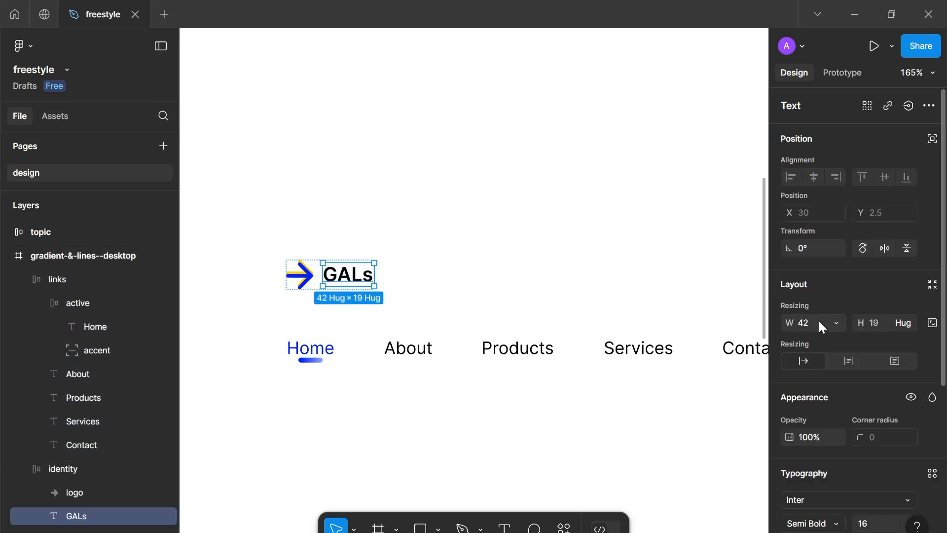
click(826, 325)
scroll(819, 365, down, 5)
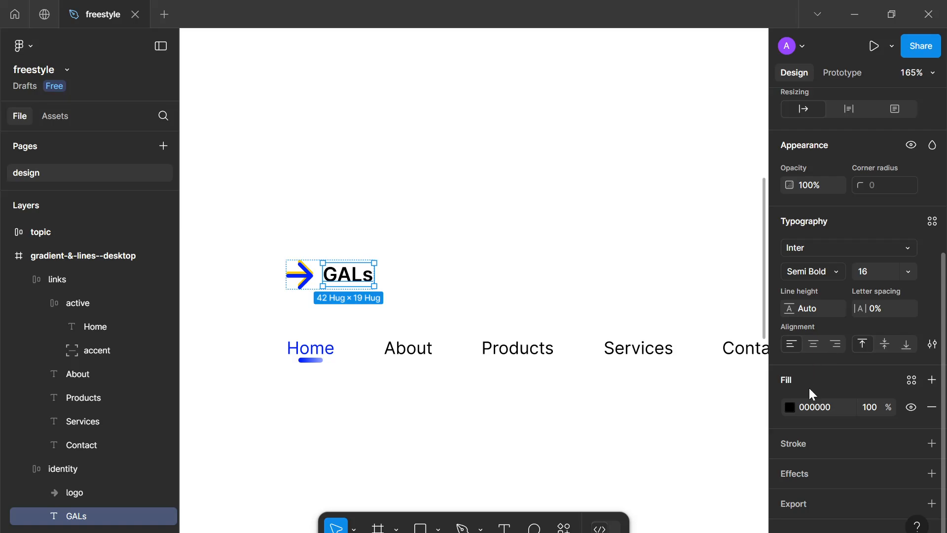
click(789, 406)
click(663, 481)
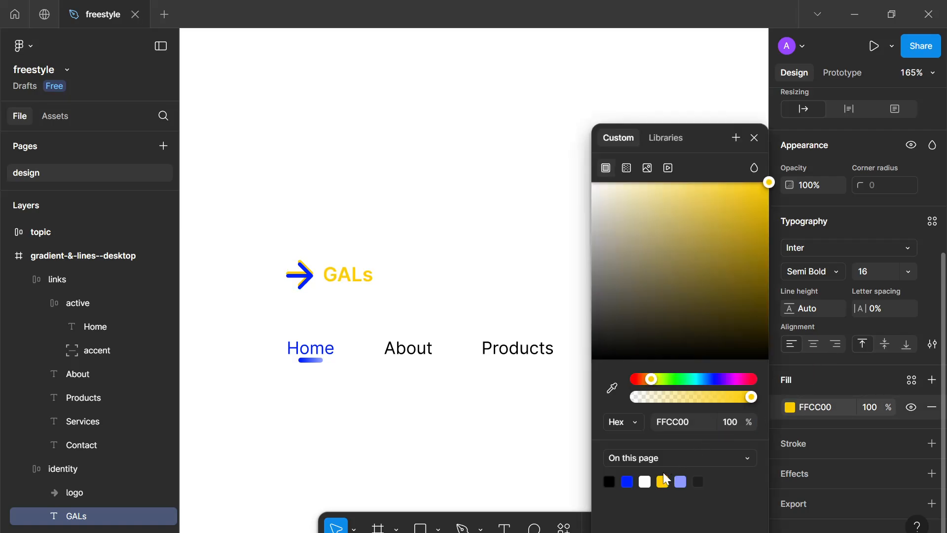
click(932, 443)
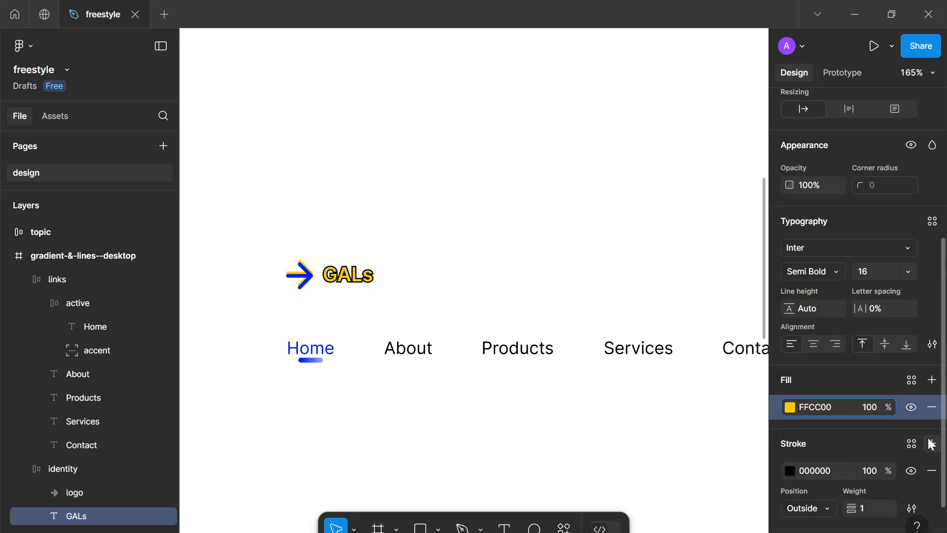
click(931, 471)
click(790, 412)
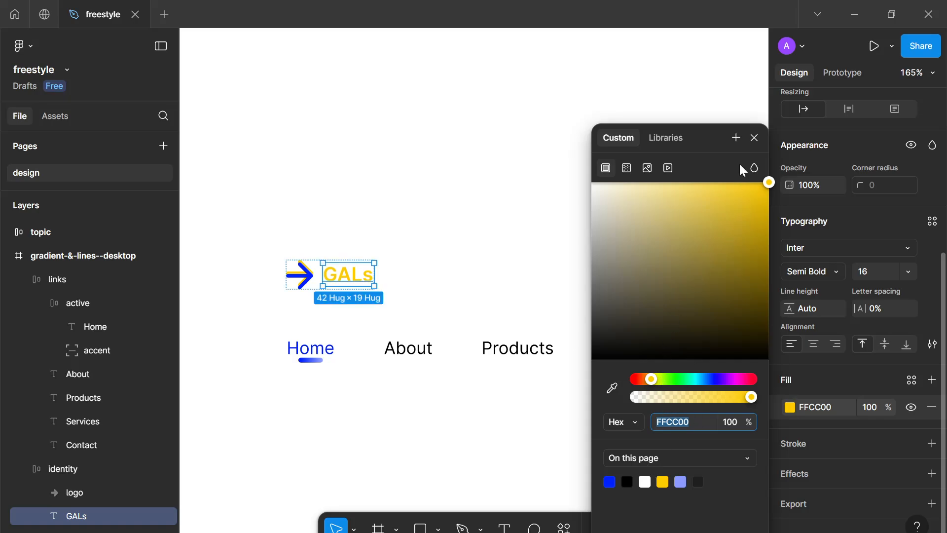
scroll(376, 277, up, 5)
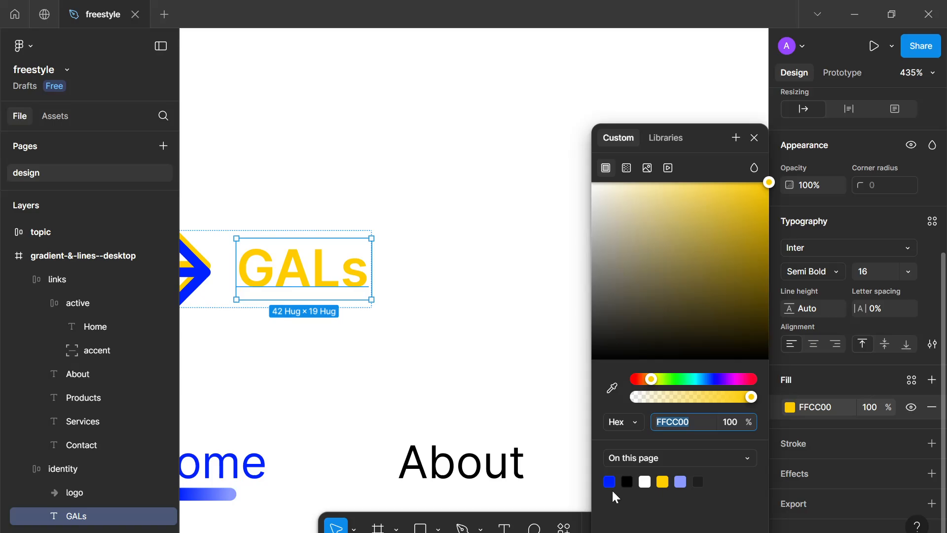
click(610, 482)
scroll(377, 232, down, 3)
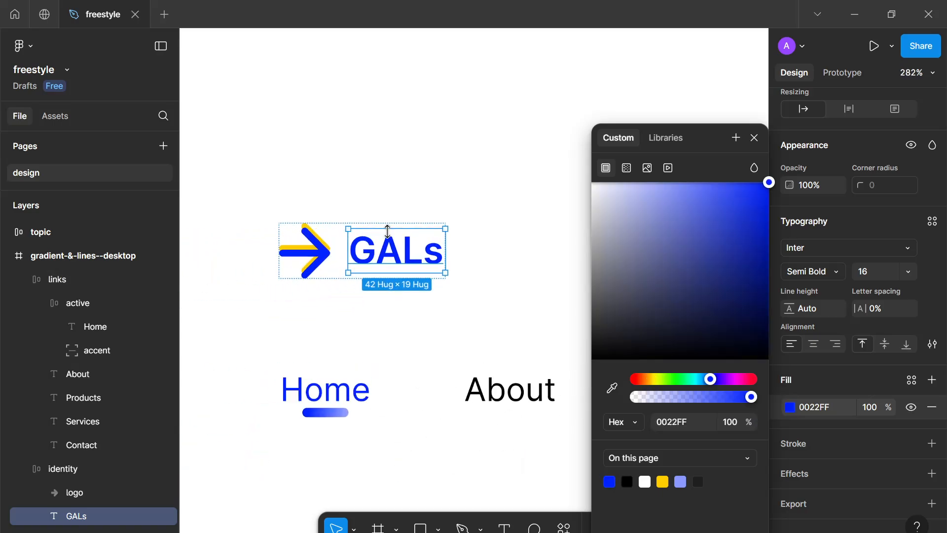
scroll(388, 232, up, 3)
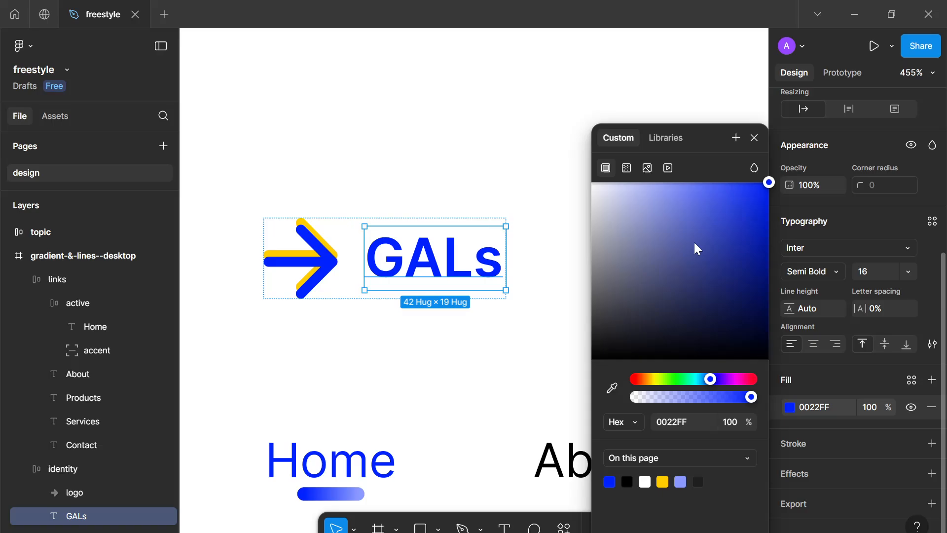
Color the final letter s of the GALs brand text yellow FFCC00
double_click(473, 256)
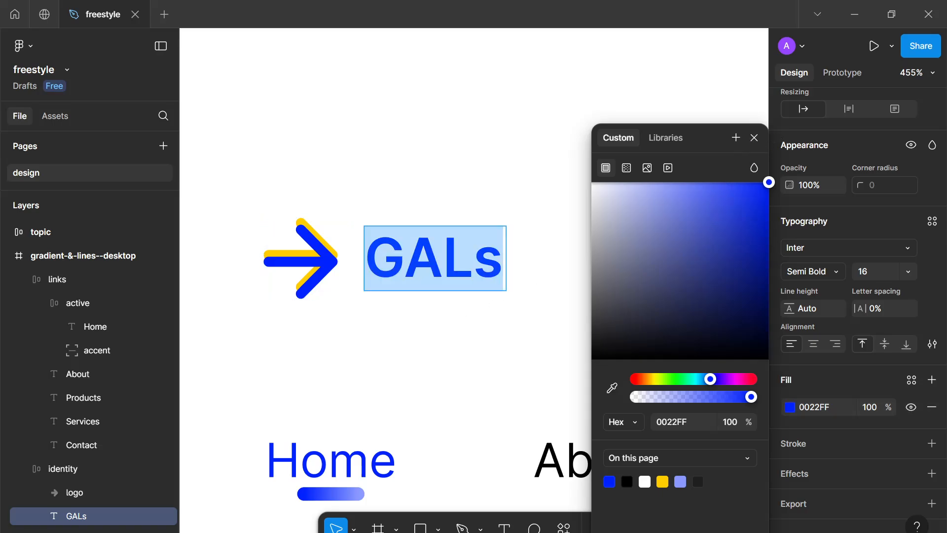
click(474, 256)
drag(474, 256, 504, 258)
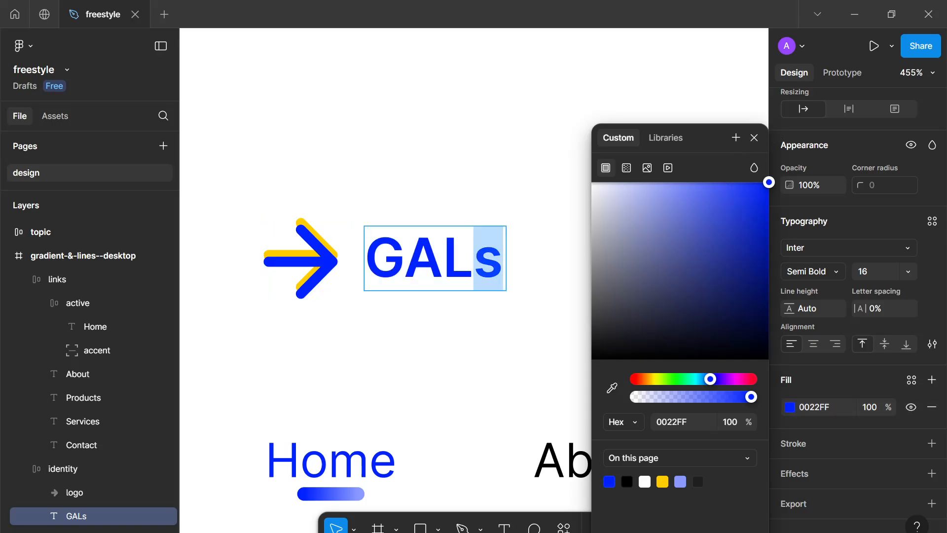
click(662, 482)
click(523, 378)
click(524, 379)
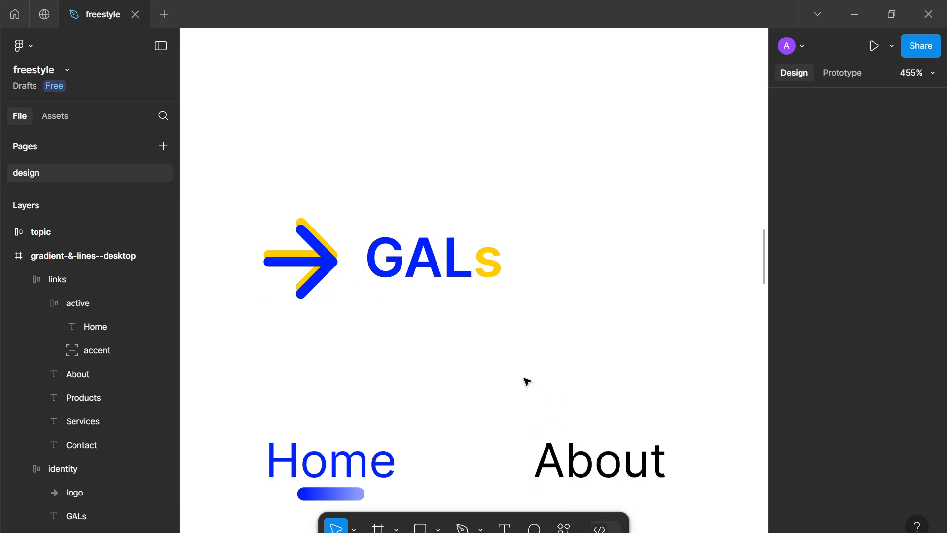
Zoom and pan around the header to inspect the arrow logo and brand text
scroll(527, 381, down, 10)
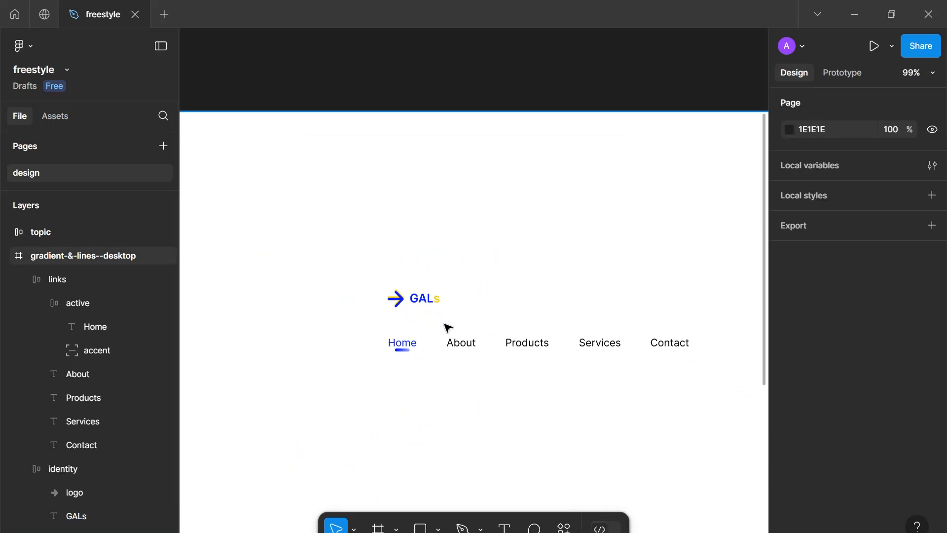
scroll(395, 332, up, 1)
scroll(511, 353, up, 6)
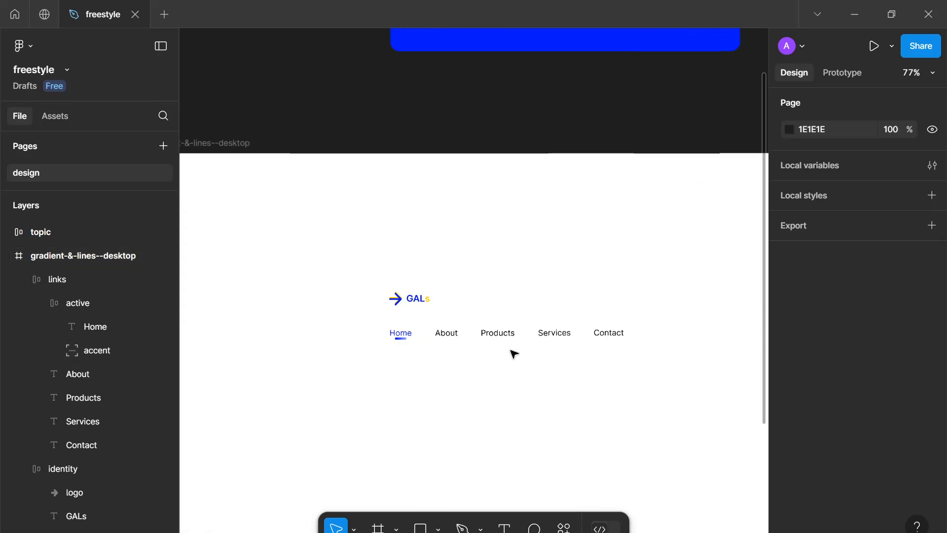
scroll(413, 363, up, 6)
drag(414, 363, 496, 395)
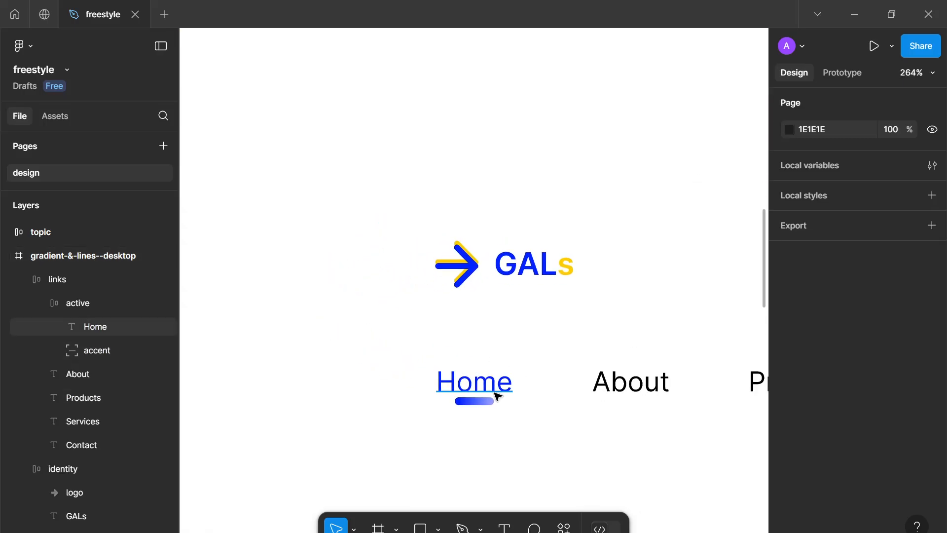
scroll(495, 394, up, 6)
scroll(375, 111, up, 1)
drag(390, 125, 419, 242)
scroll(432, 253, up, 1)
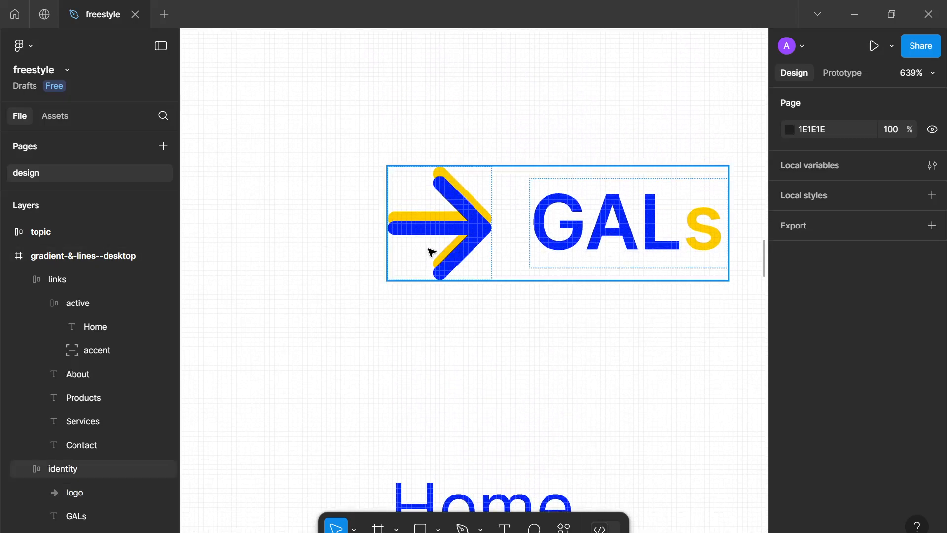
Change the logo's blue color into a linear gradient from 0022FF to light blue 8A9AFF
double_click(455, 241)
scroll(913, 237, down, 3)
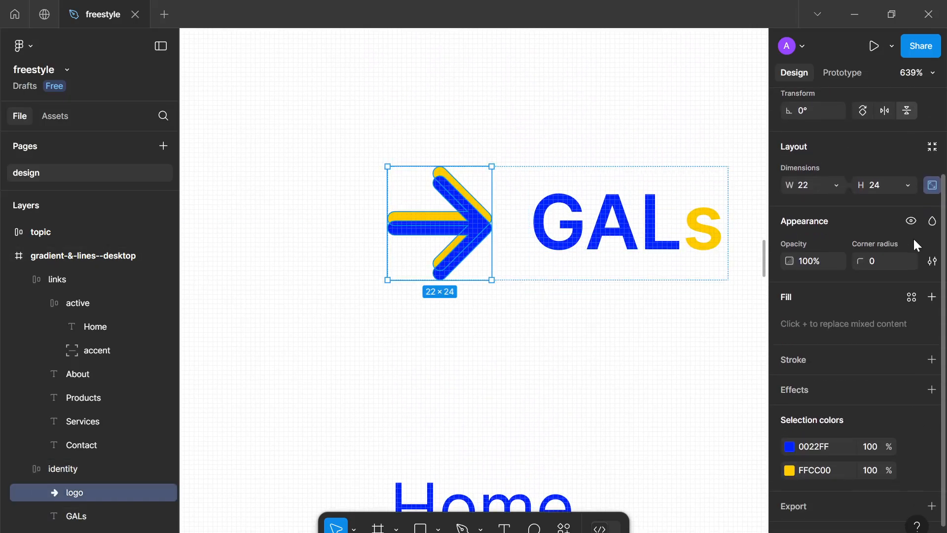
click(793, 445)
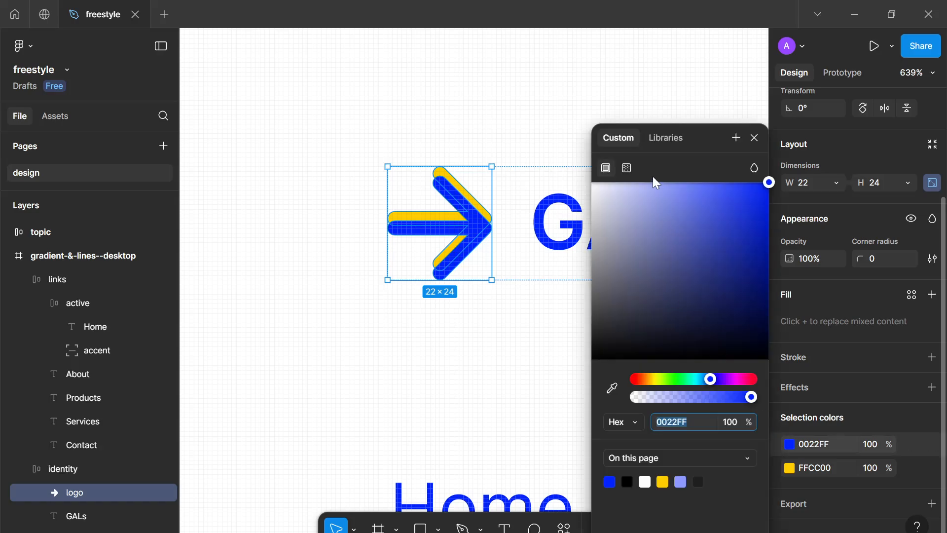
click(628, 170)
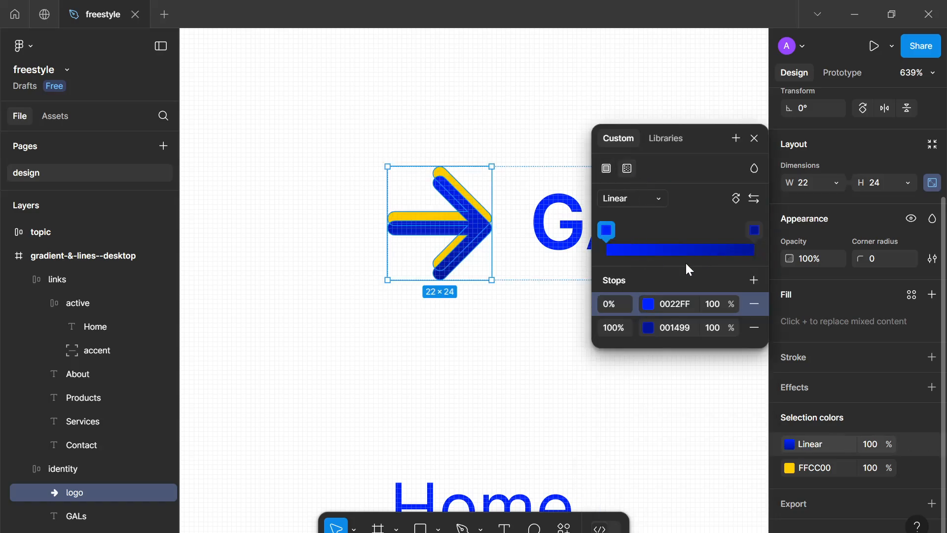
click(656, 332)
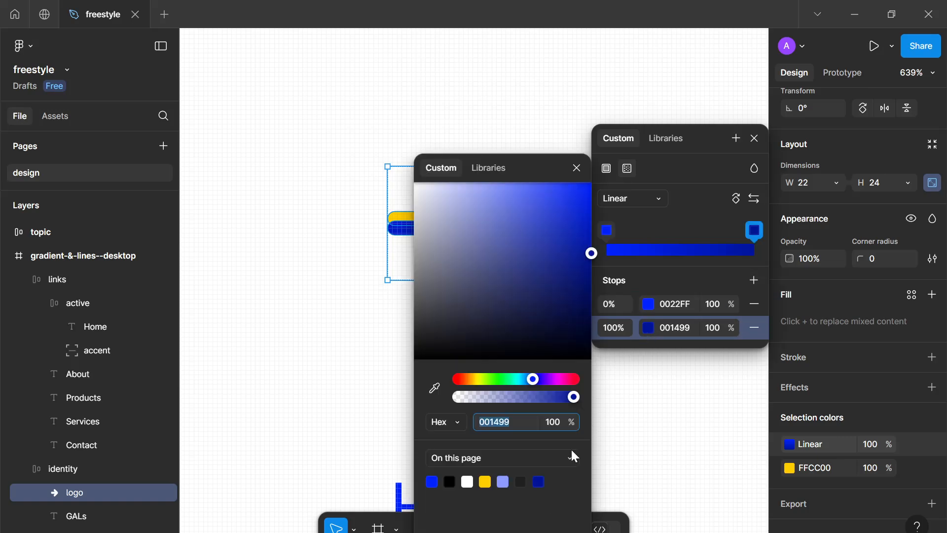
click(503, 482)
click(576, 168)
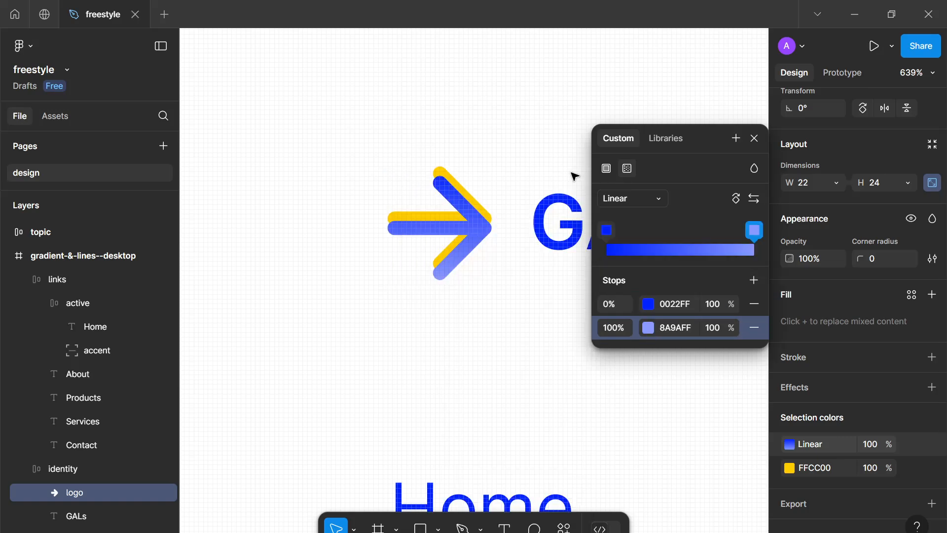
Change the logo's yellow color into a linear gradient from FFCC00 to FFE26F
click(788, 468)
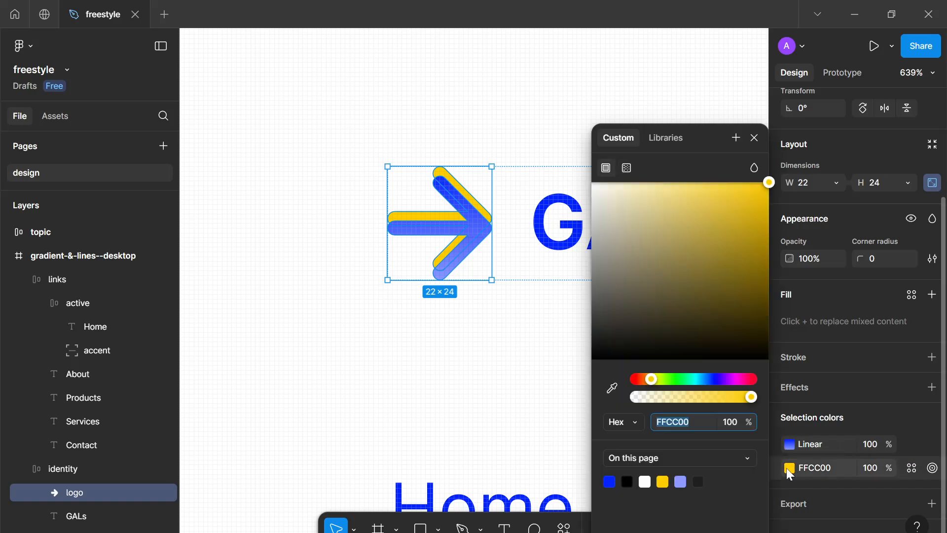
click(627, 168)
click(649, 328)
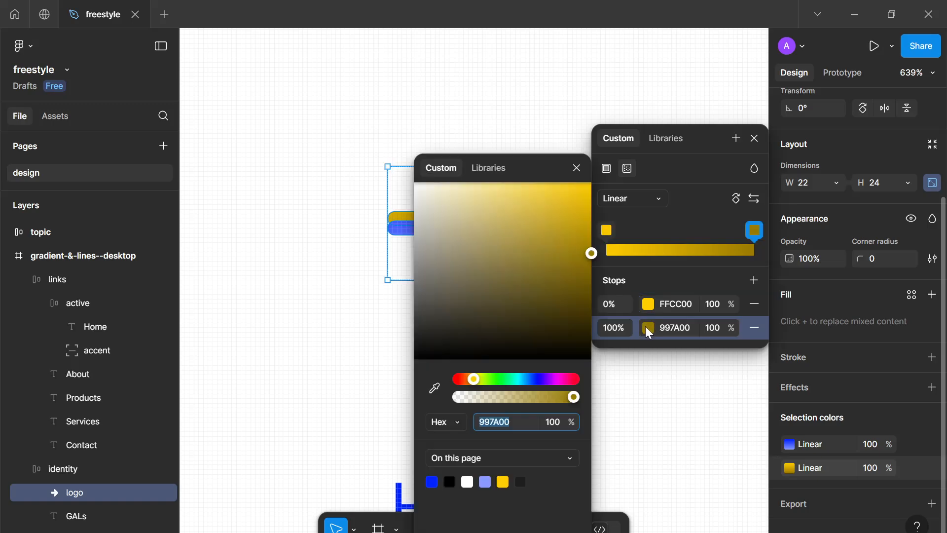
drag(528, 193, 518, 187)
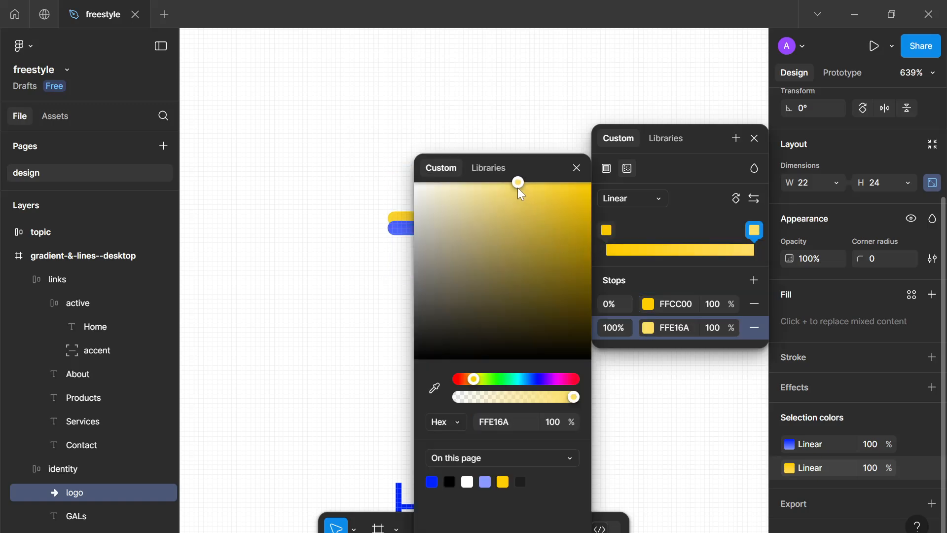
click(600, 186)
click(560, 126)
Set the navigation links' black text color to grey 666666
scroll(560, 126, down, 10)
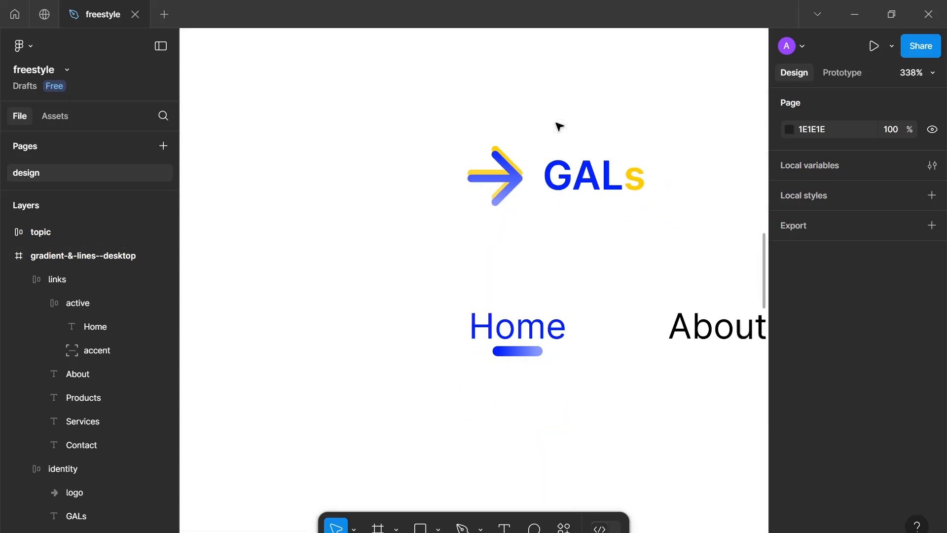
scroll(521, 243, down, 5)
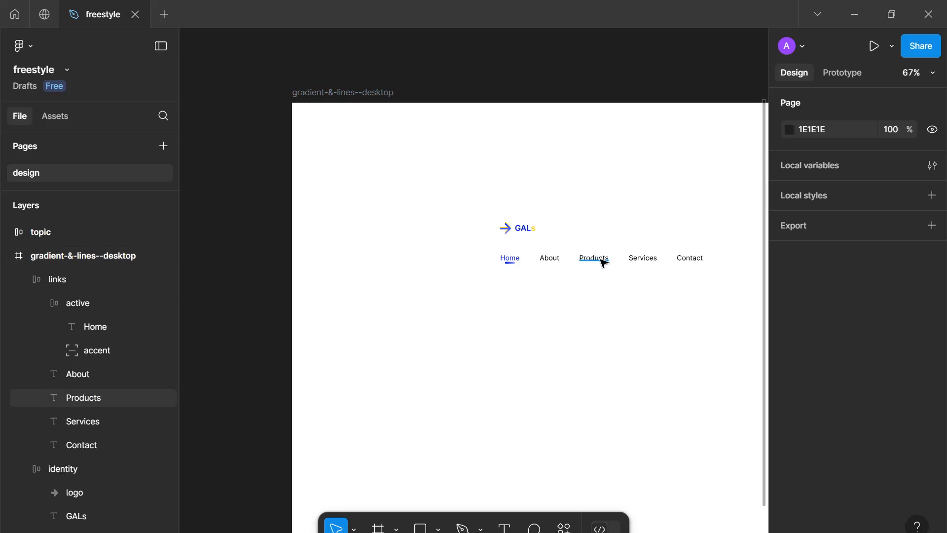
click(643, 258)
scroll(792, 326, down, 6)
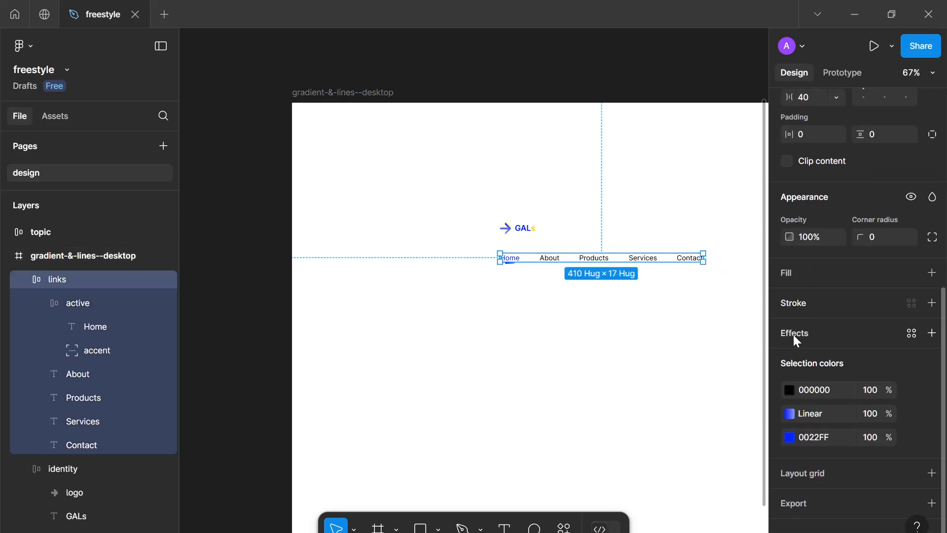
click(794, 385)
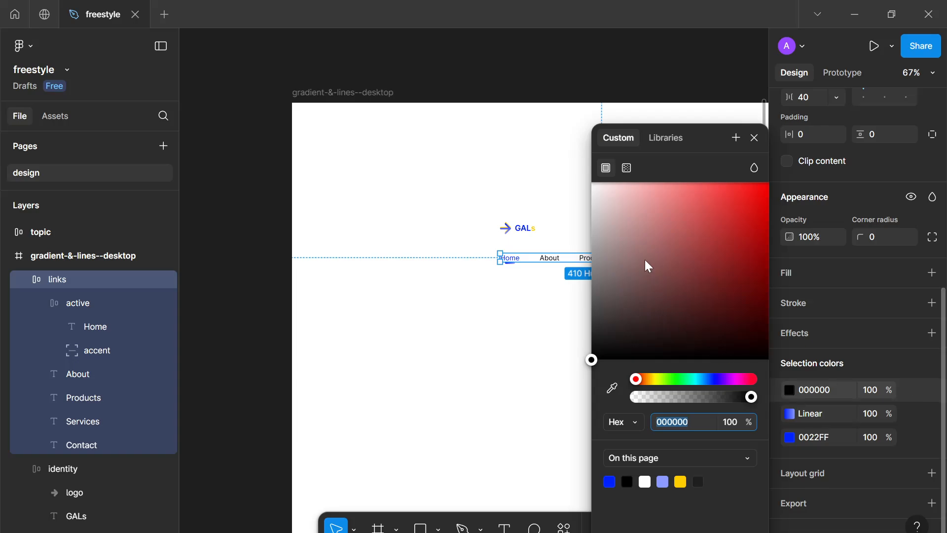
drag(618, 289, 514, 298)
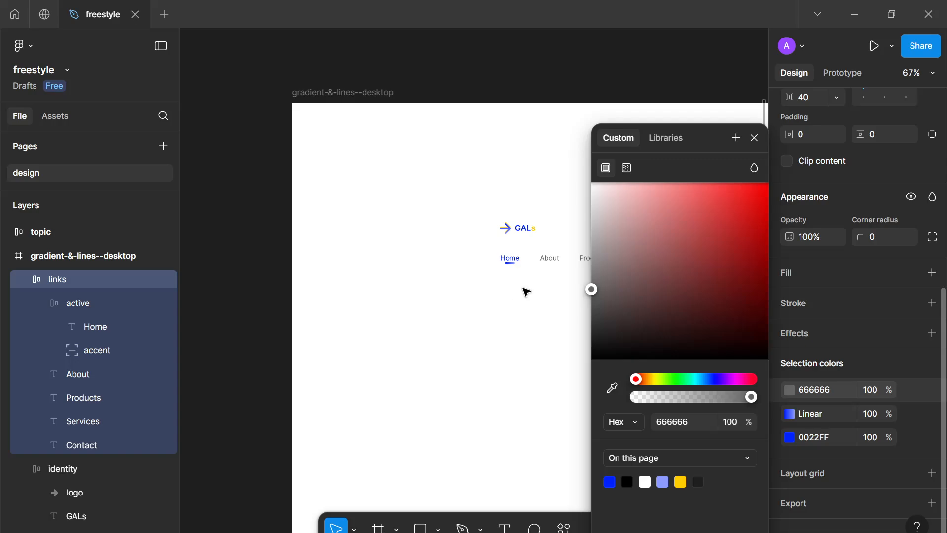
click(754, 138)
click(660, 170)
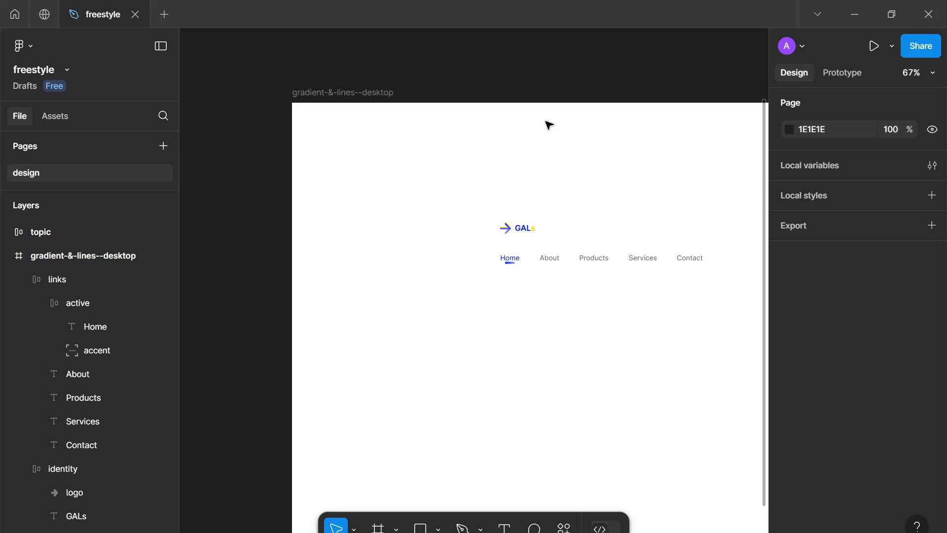
Add a Signup text label on the frame below the navigation links
drag(637, 229, 535, 189)
scroll(472, 190, down, 3)
scroll(452, 196, down, 1)
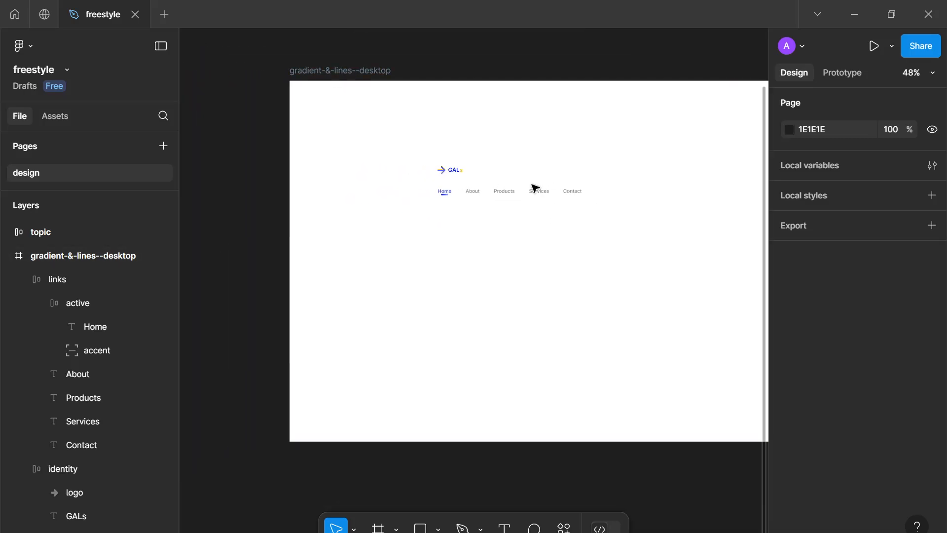
scroll(497, 196, up, 6)
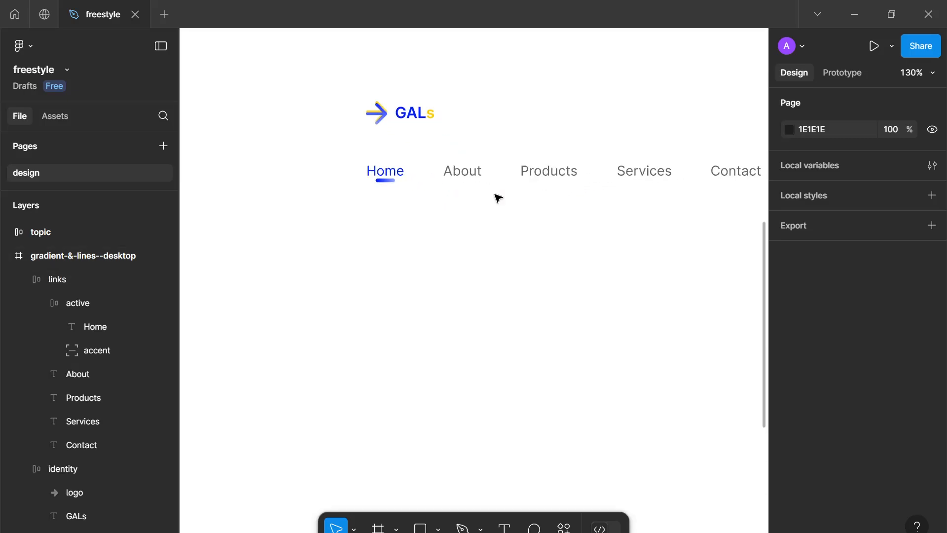
scroll(410, 177, down, 1)
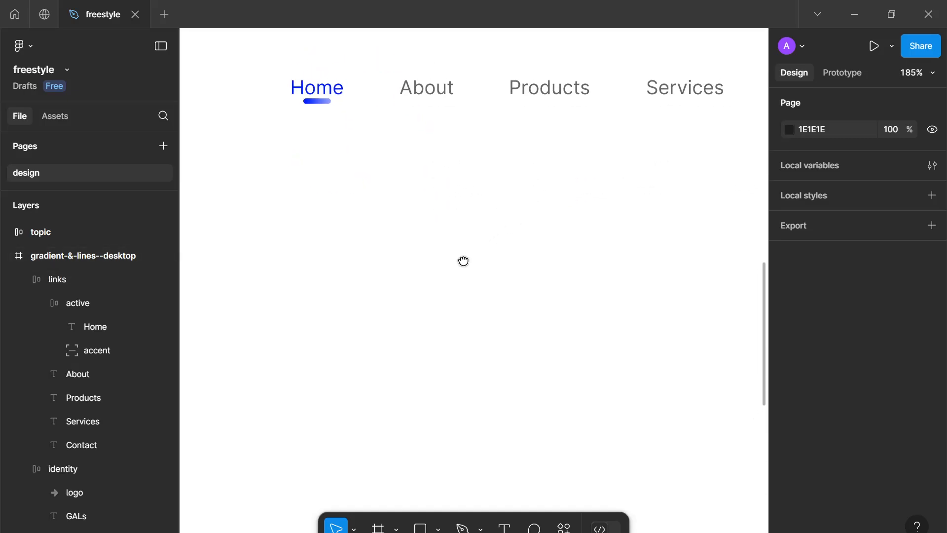
scroll(489, 288, up, 1)
scroll(488, 287, up, 1)
key(t)
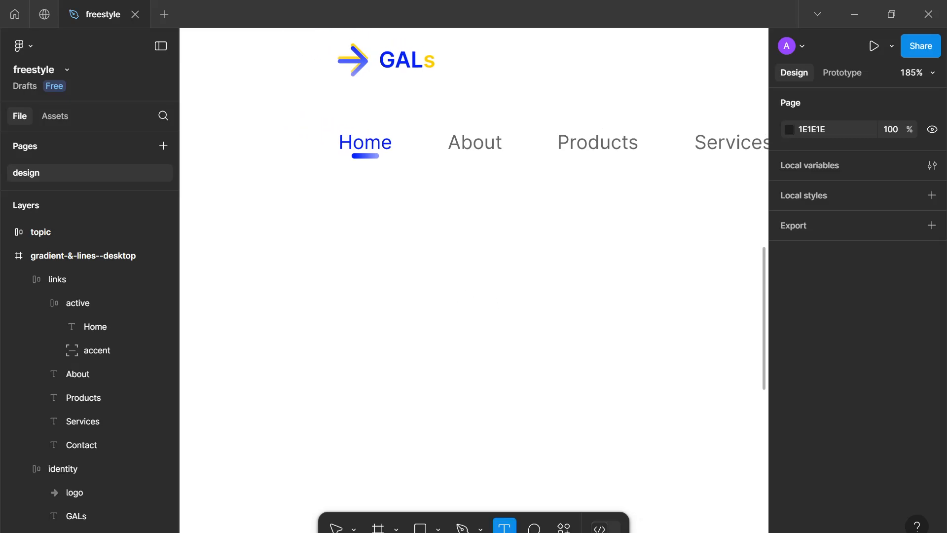
click(489, 287)
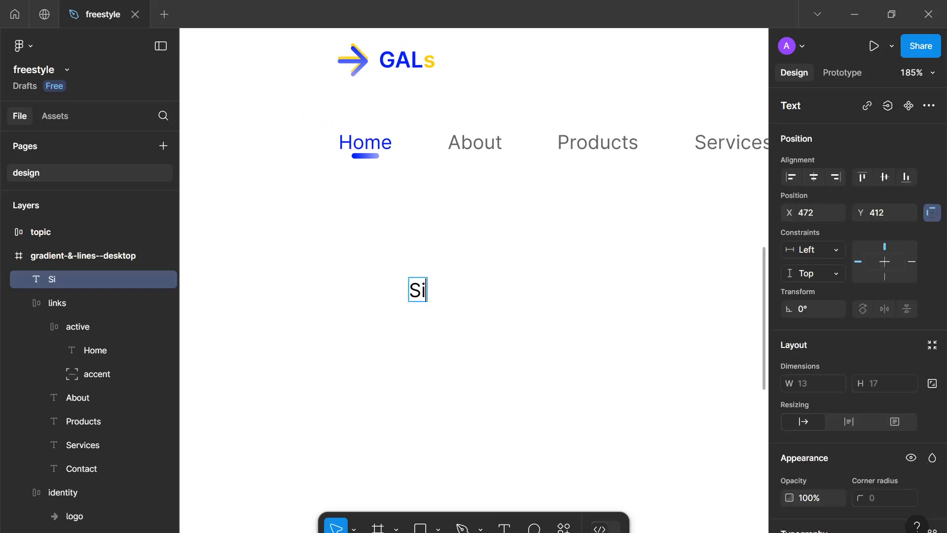
text(Signup)
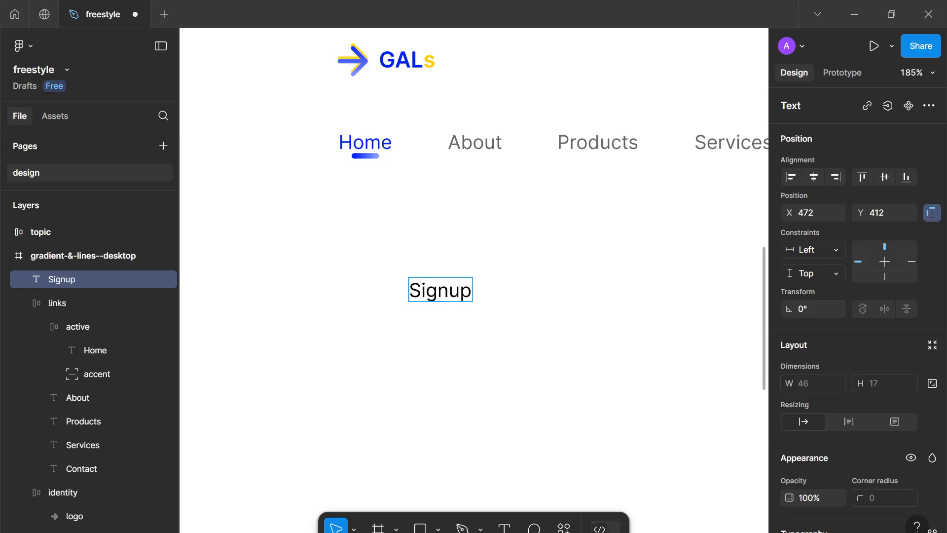
key(Escape)
Set the Signup text to size 16 and Semi Bold weight
scroll(861, 428, down, 3)
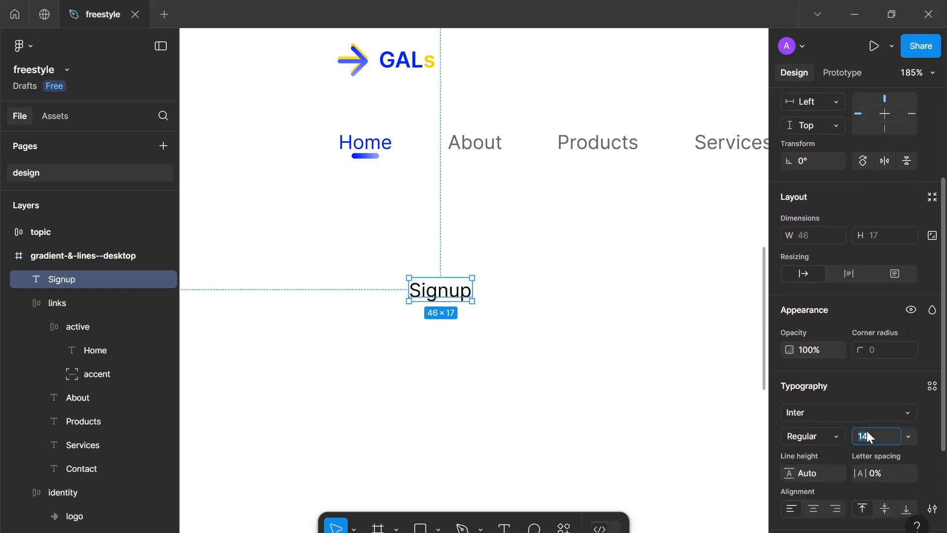
text(16)
key(Return)
click(814, 436)
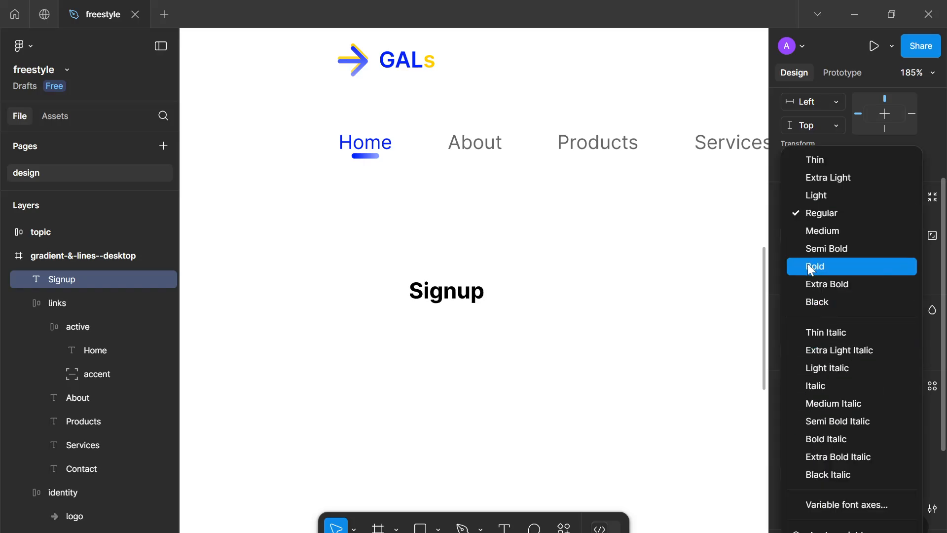
click(799, 250)
Wrap the Signup text in an auto layout frame with 0 gap, 32 horizontal and 16 vertical padding
key(shift+a)
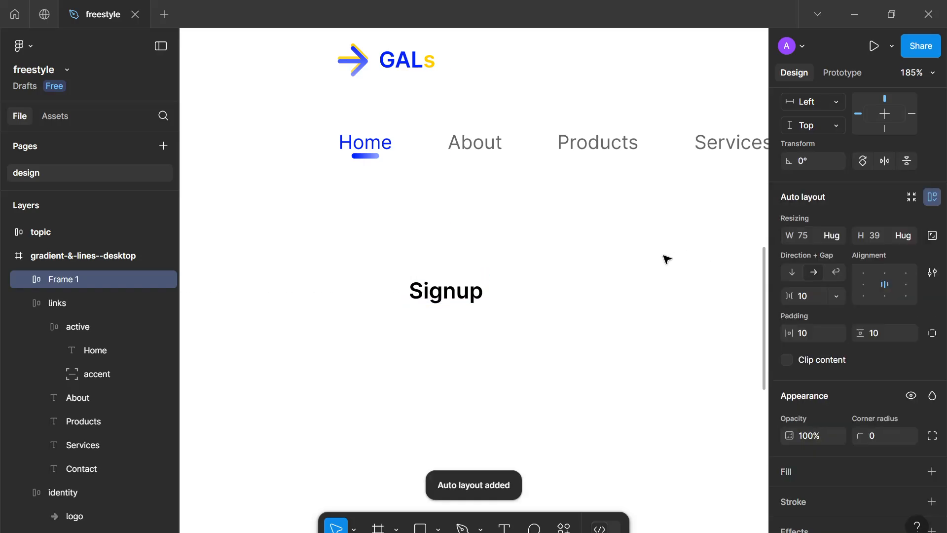
scroll(868, 375, down, 3)
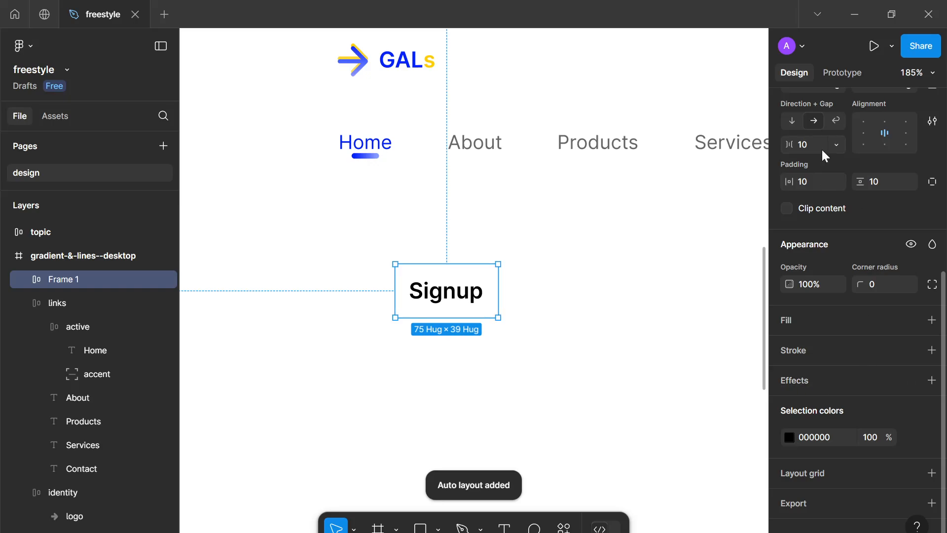
text(0)
click(810, 182)
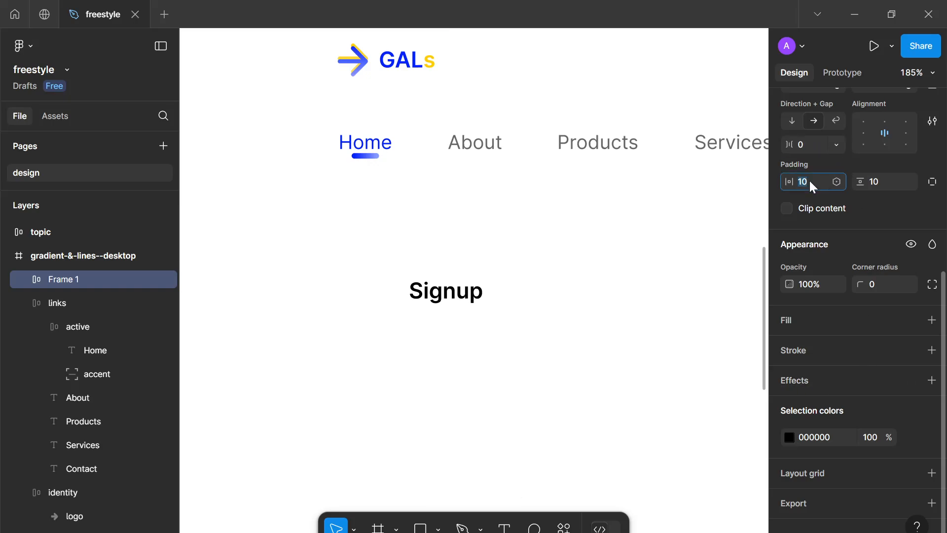
text(32)
click(878, 185)
text(16)
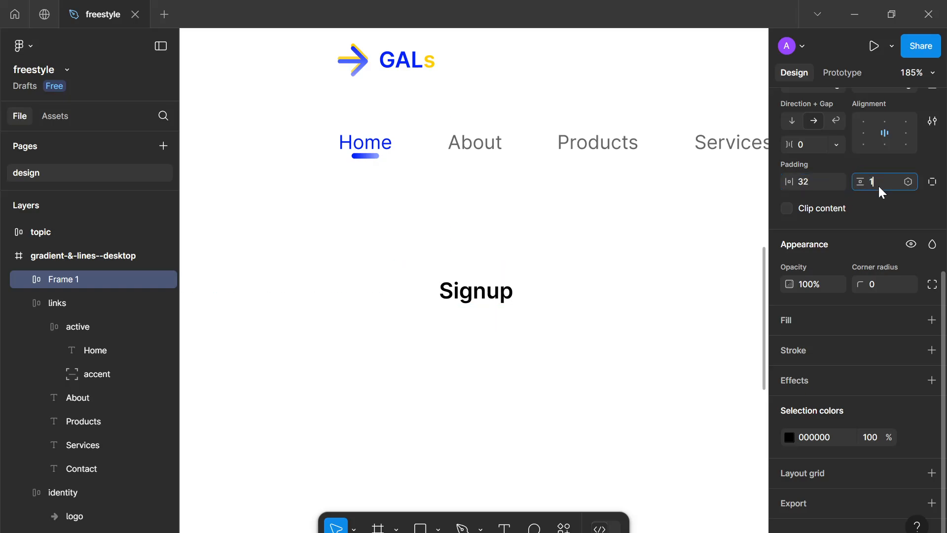
Add a blue 0022FF fill to the Signup button frame
click(932, 320)
click(798, 346)
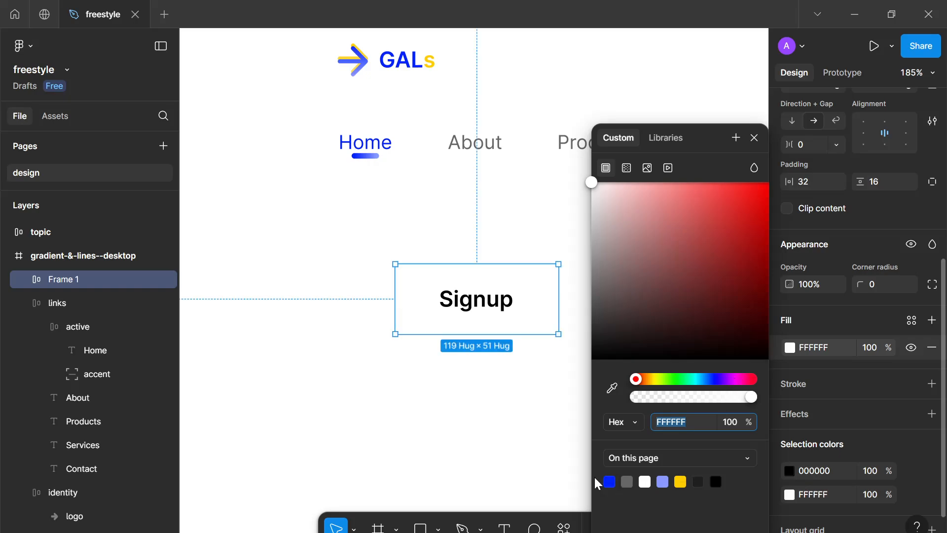
click(607, 482)
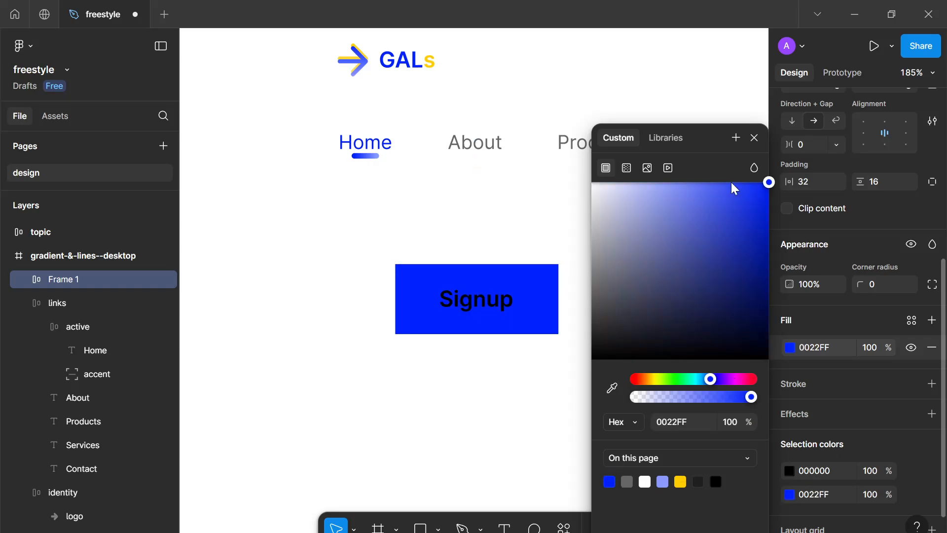
Set the Signup text colour to white
click(792, 467)
drag(727, 281, 426, 70)
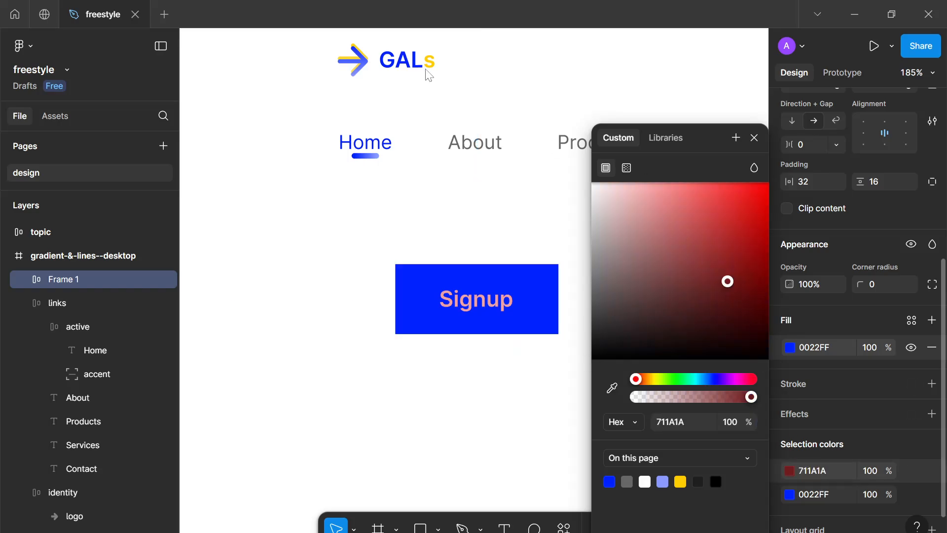
Set the Signup button's padding to 12 vertical and 24 horizontal
click(887, 182)
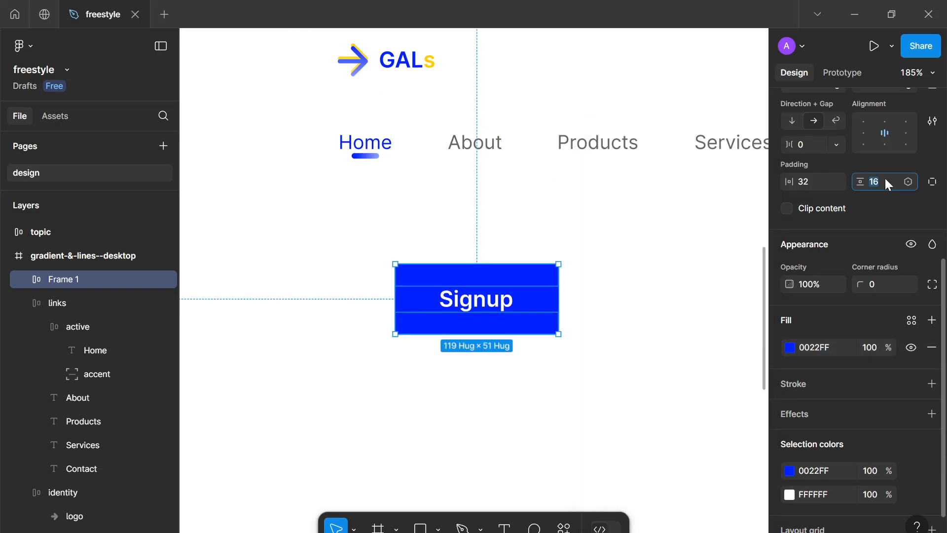
key(Down)
key(Down)
key(Down)
key(Down)
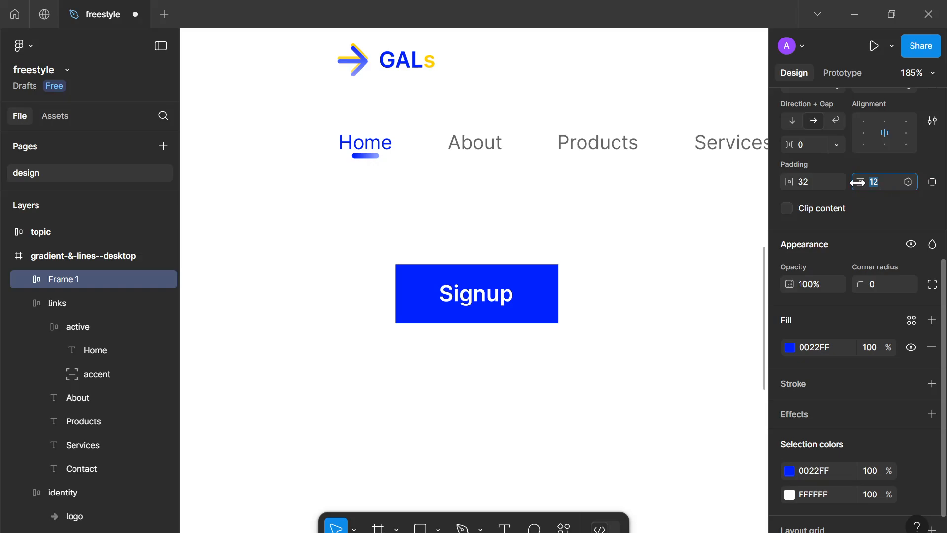
click(809, 183)
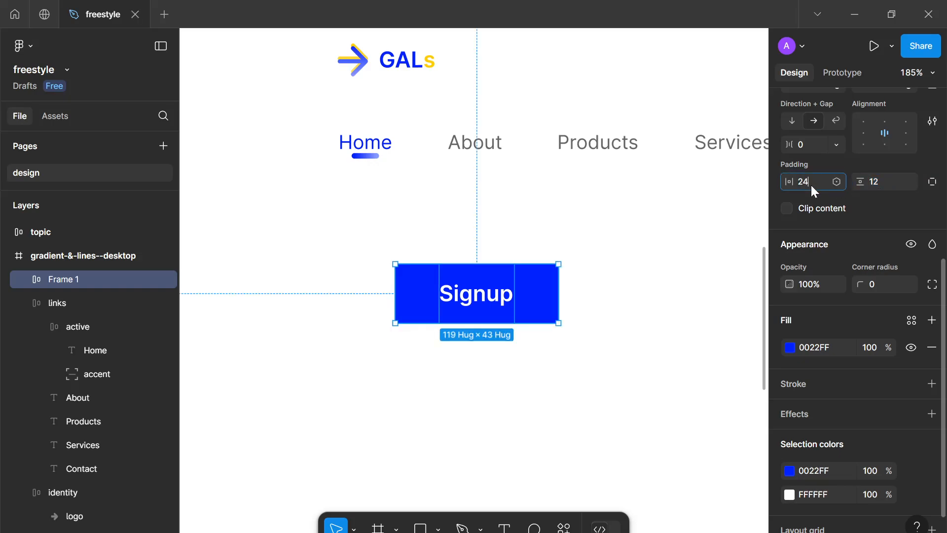
key(Return)
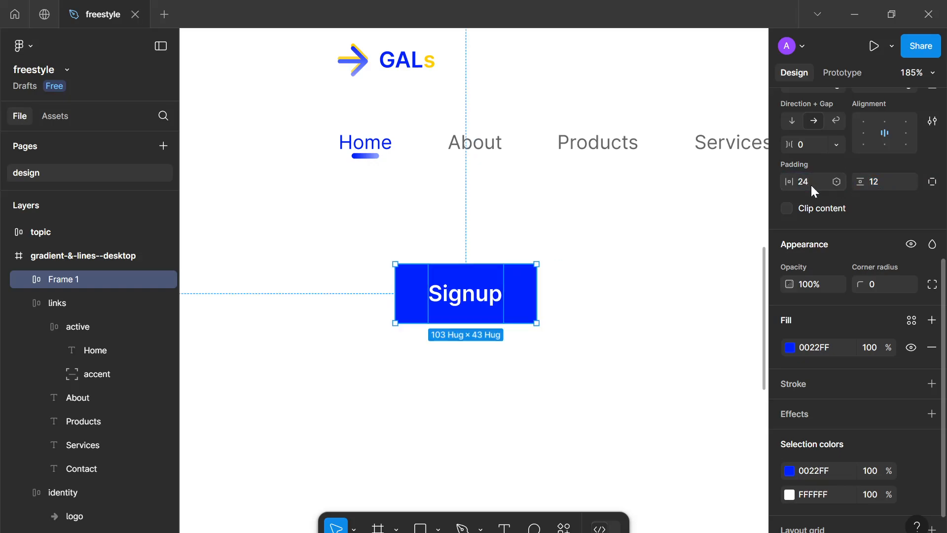
Give the Signup button a corner radius of 8
click(877, 279)
text(8)
key(Return)
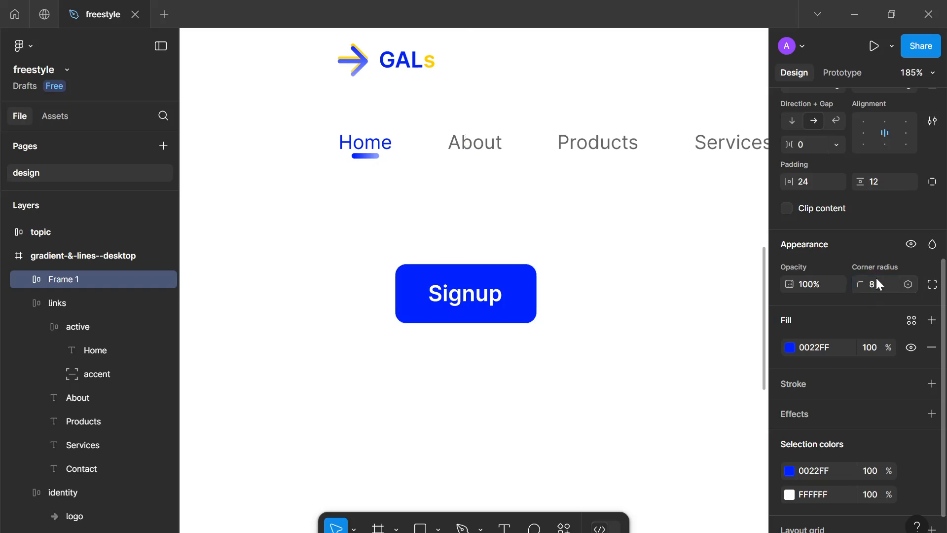
click(644, 334)
scroll(490, 302, down, 5)
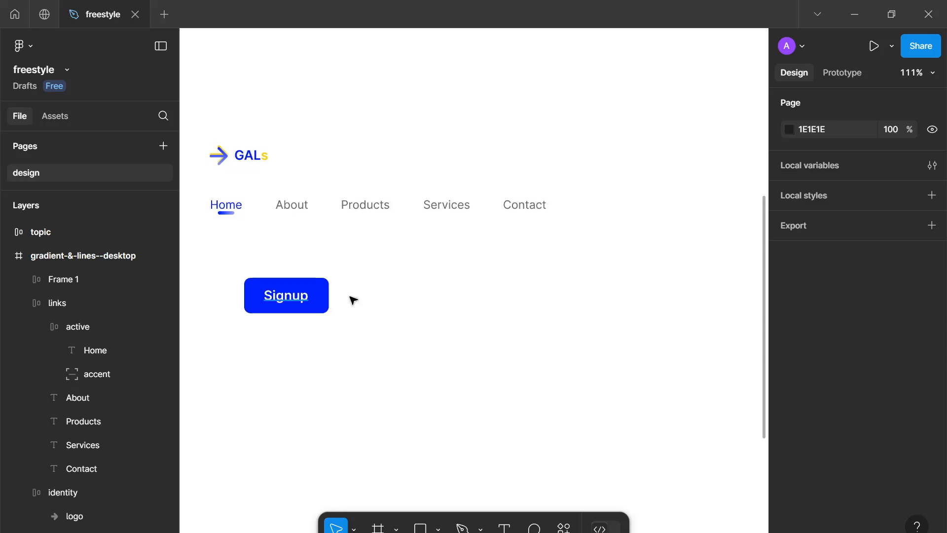
scroll(351, 298, down, 1)
drag(384, 290, 465, 261)
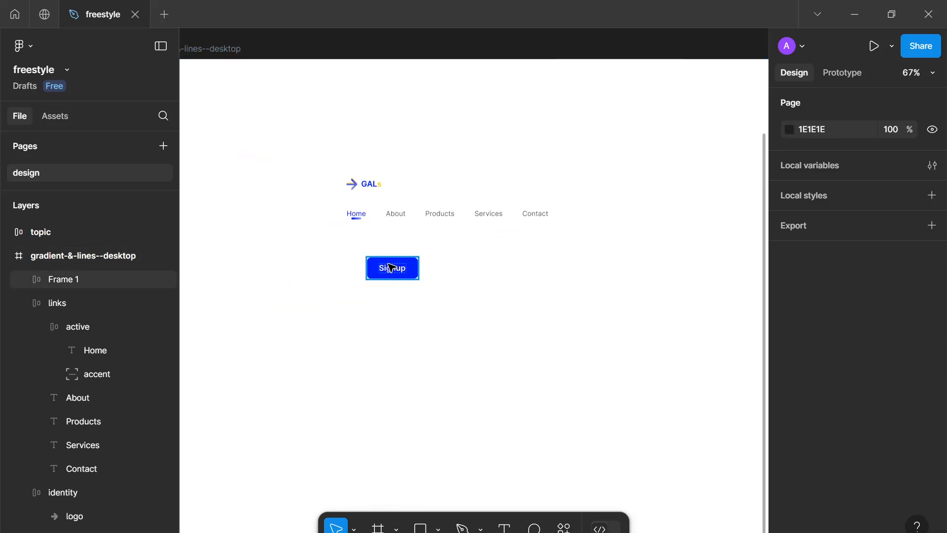
click(388, 264)
key(ctrl+d)
drag(390, 266, 392, 294)
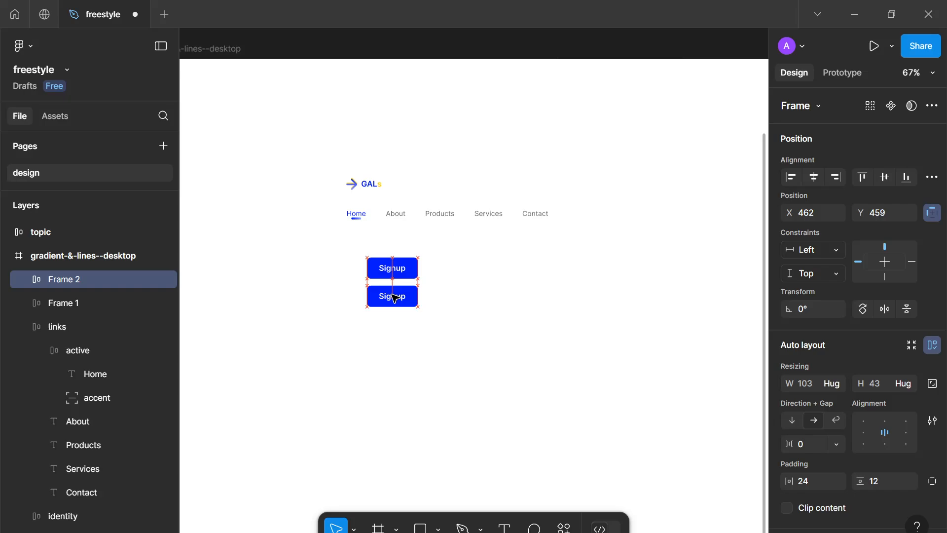
click(395, 269)
scroll(395, 269, up, 8)
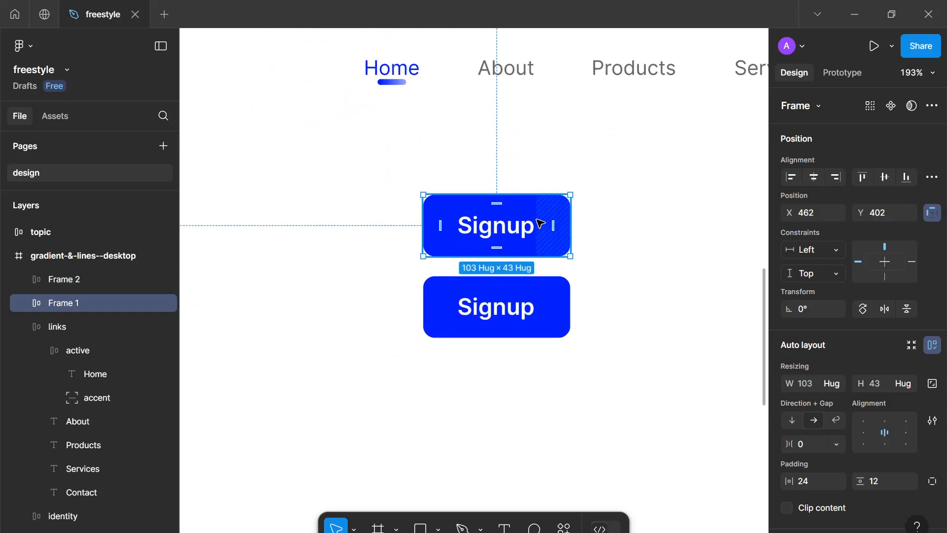
click(546, 330)
key(Delete)
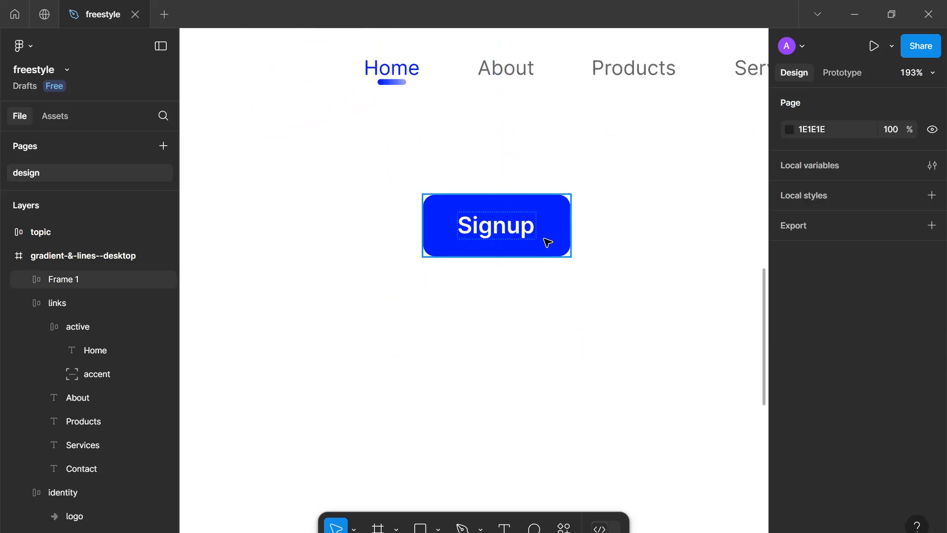
Change the Signup button fill to a vertical linear gradient from 0022FF to 001499
click(523, 234)
scroll(760, 335, down, 1)
scroll(794, 408, down, 5)
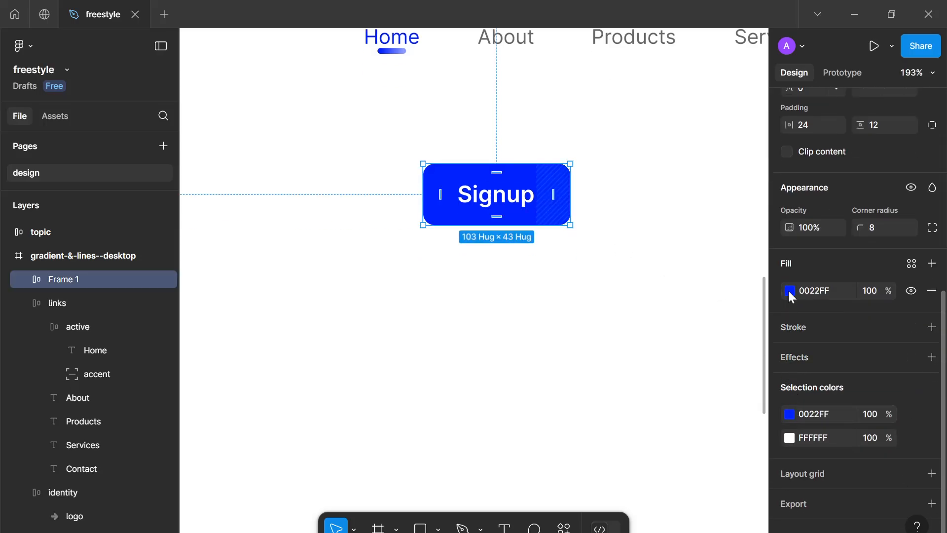
click(789, 291)
click(626, 168)
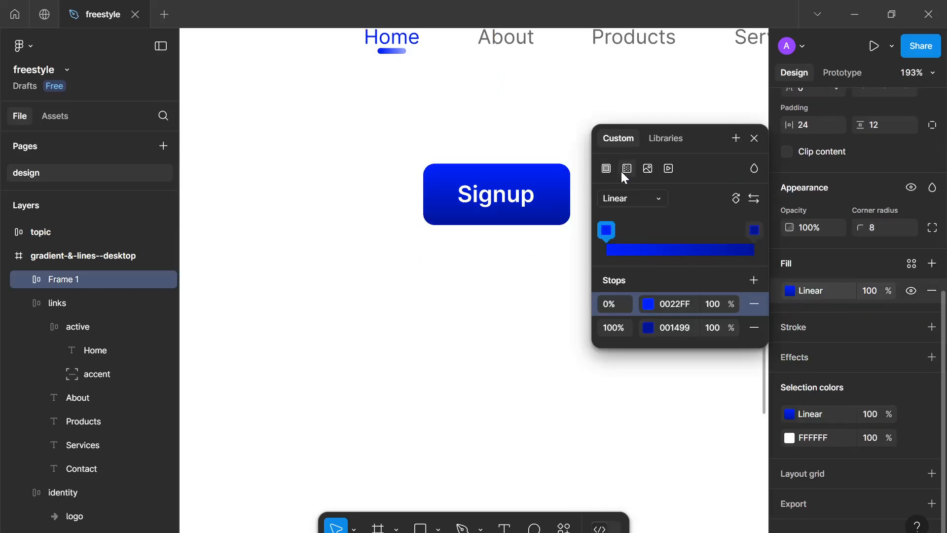
scroll(565, 211, up, 5)
drag(550, 219, 539, 295)
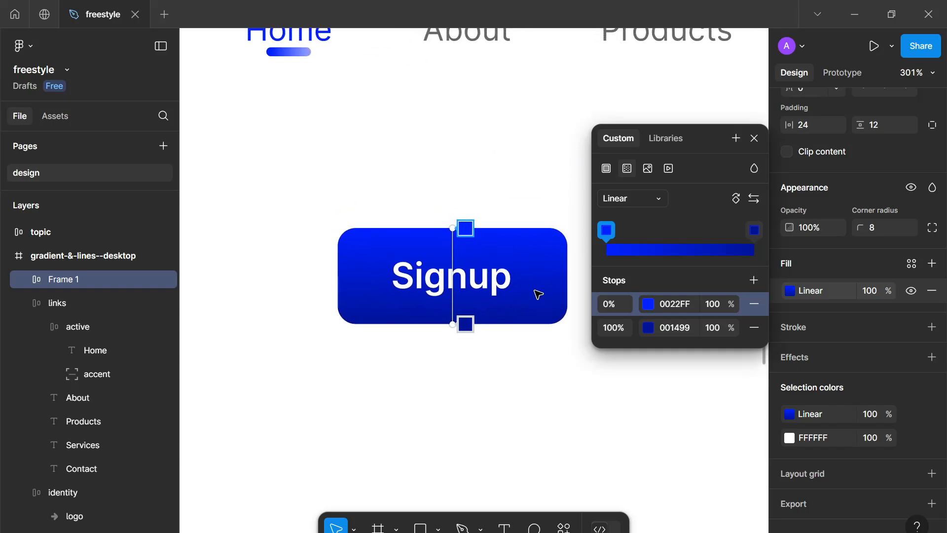
Duplicate the Signup button and place the copy directly below it
scroll(536, 283, down, 2)
key(ctrl+d)
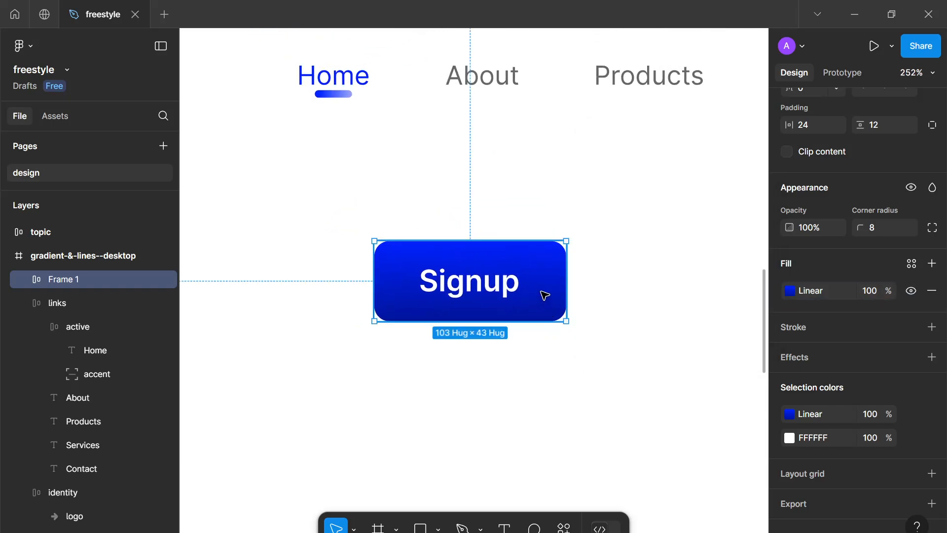
drag(534, 290, 528, 383)
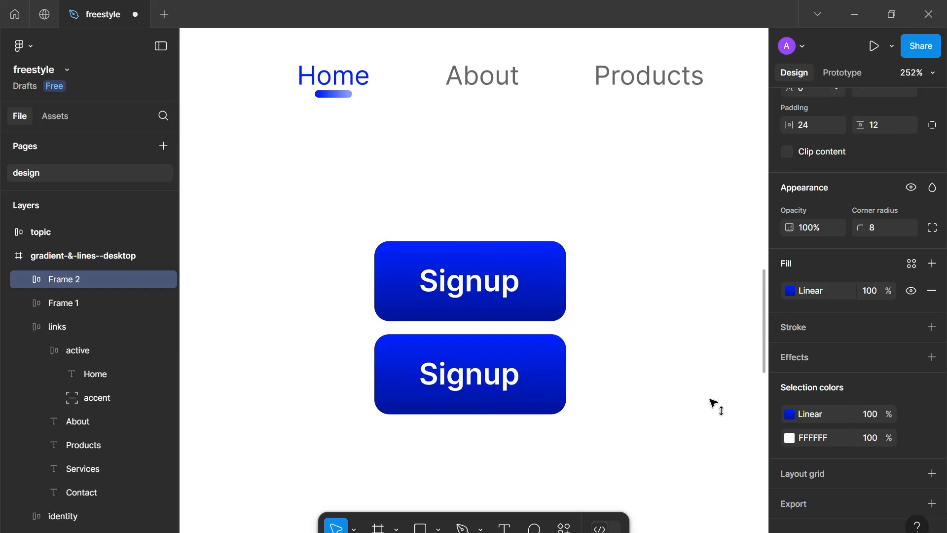
Change the copied button's fill to a solid yellow FFCC00
click(791, 413)
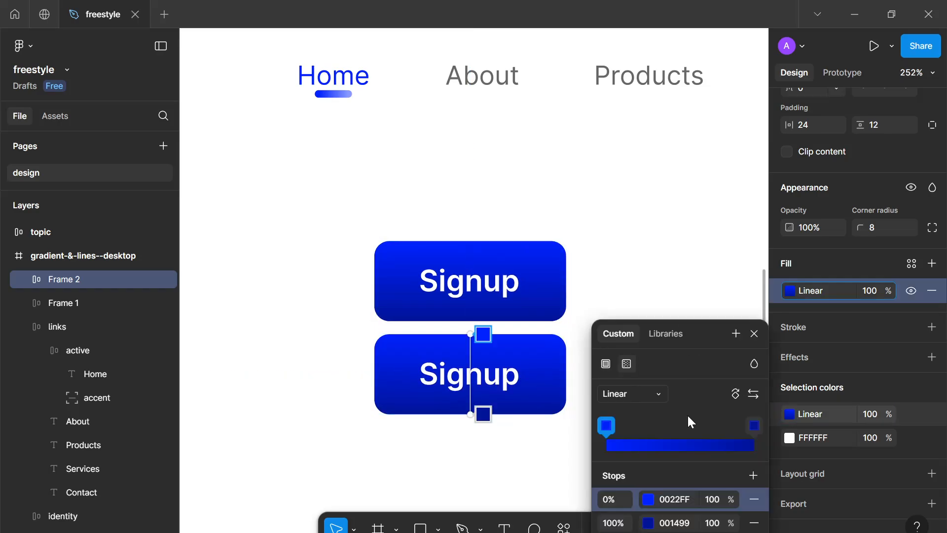
click(648, 499)
click(755, 333)
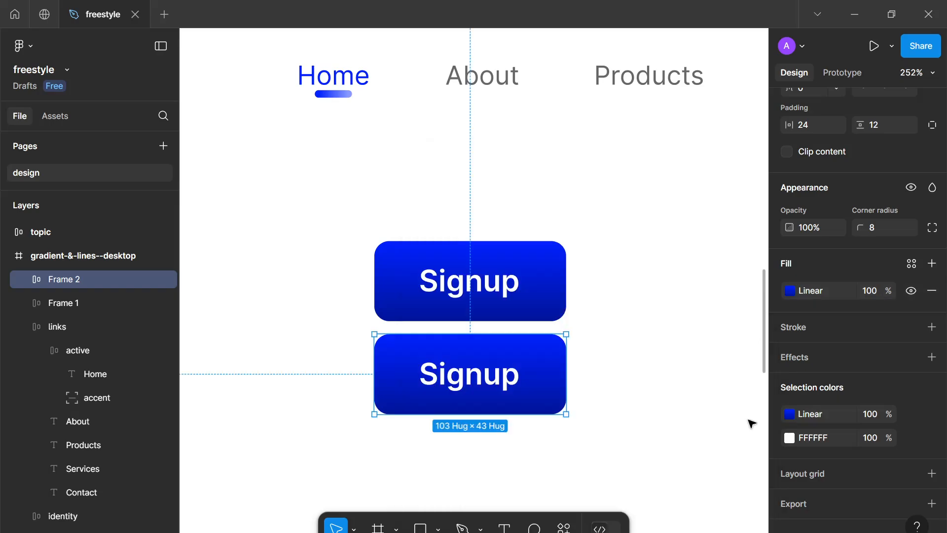
click(789, 415)
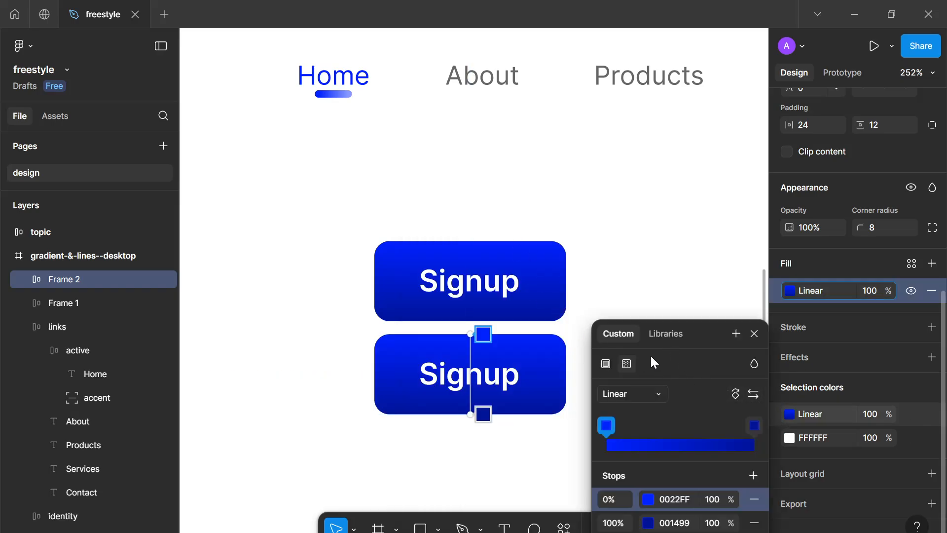
click(789, 414)
click(789, 414)
click(607, 364)
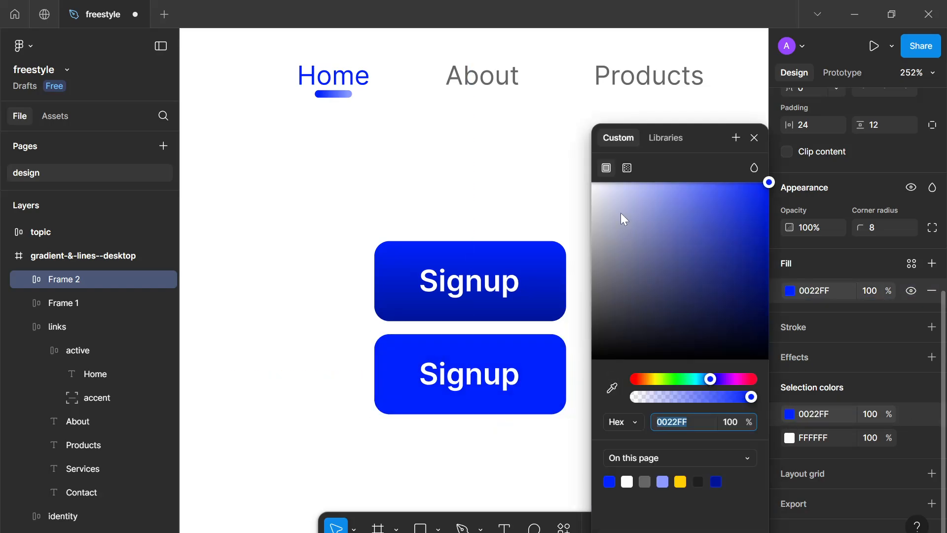
click(680, 481)
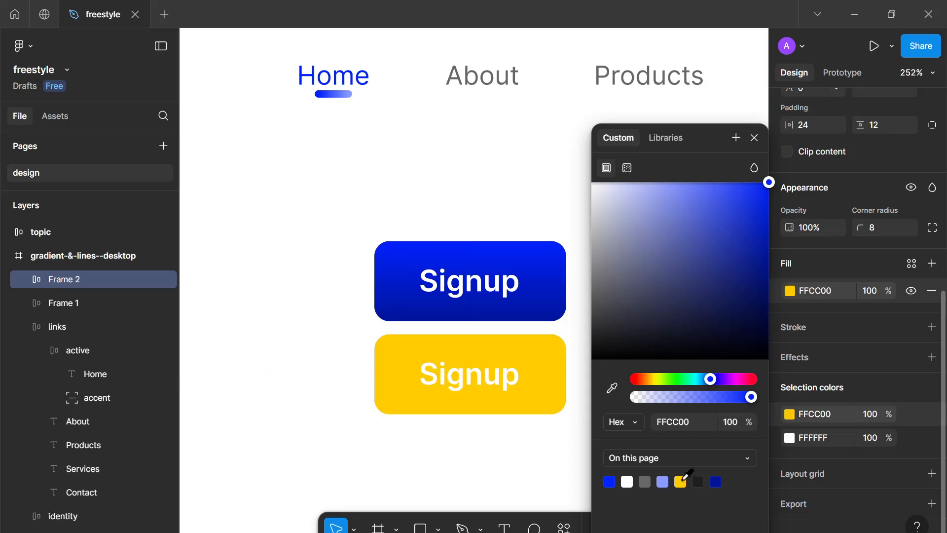
click(627, 169)
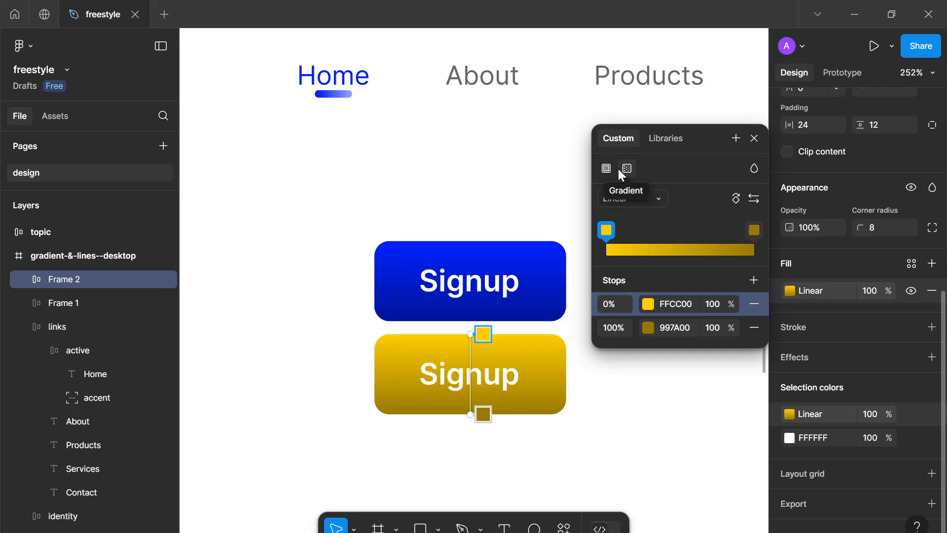
click(608, 168)
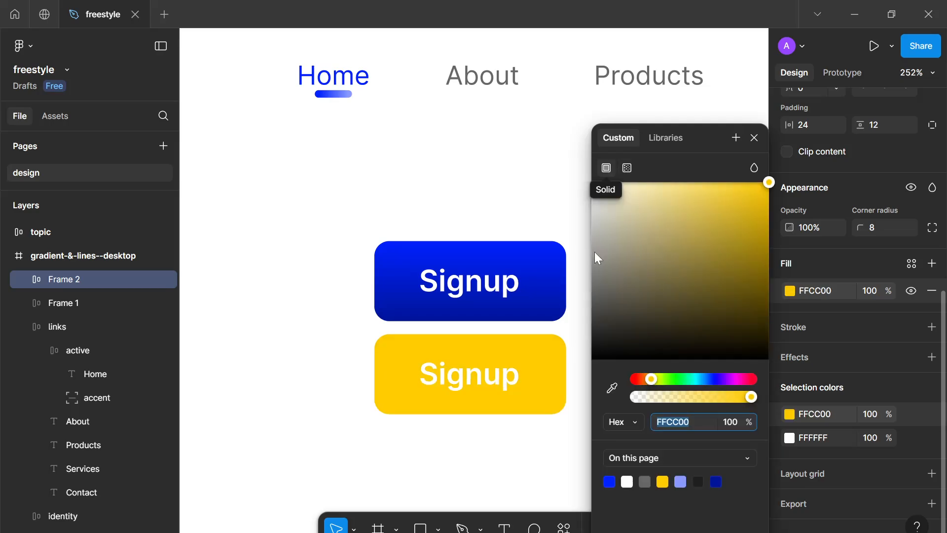
Select the Signup text inside the yellow button
double_click(510, 384)
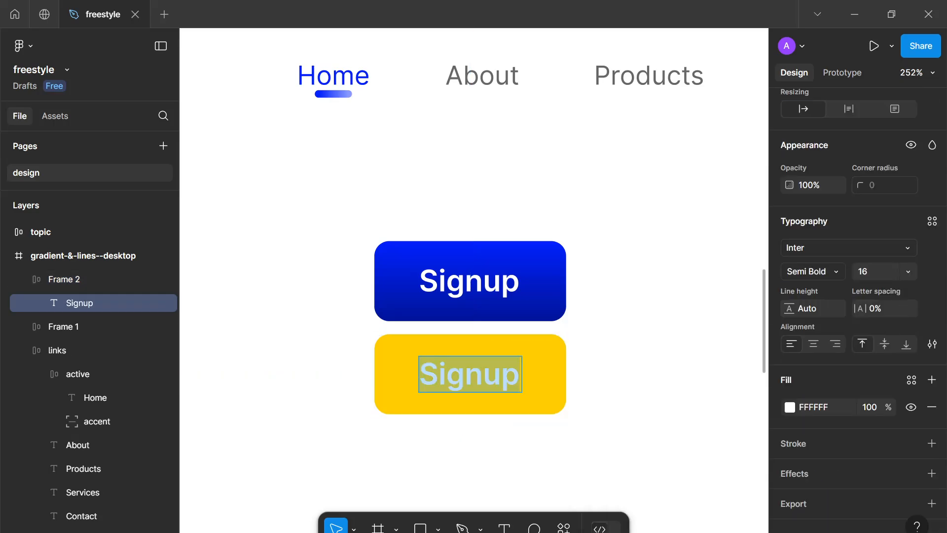
Change the yellow button's text to Login
text(Login)
key(Escape)
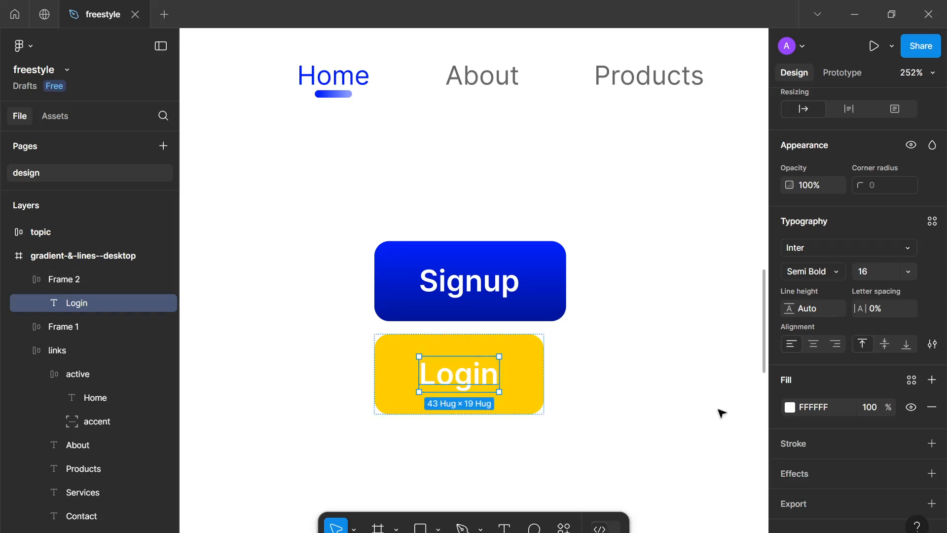
Set the Login button's text colour to 000000
click(552, 392)
click(516, 374)
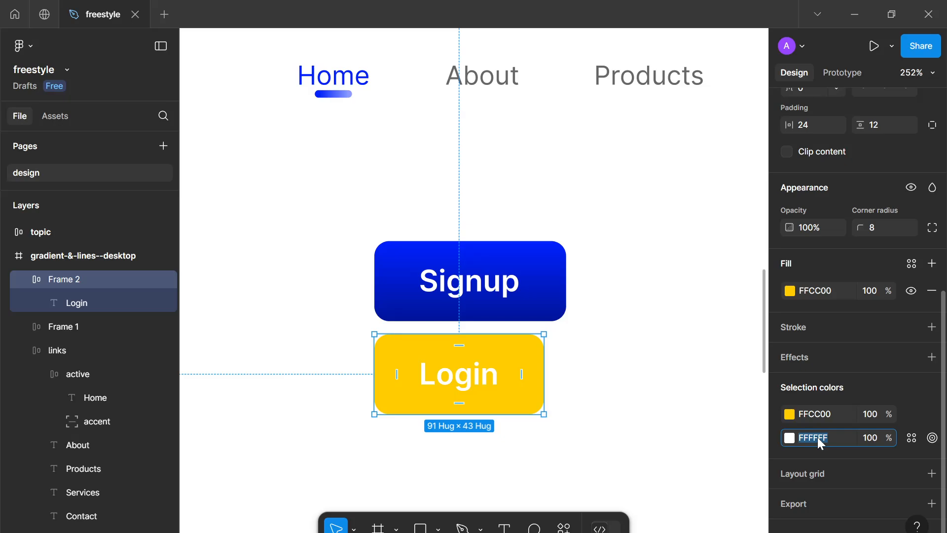
text(000)
key(Return)
click(683, 408)
Change the end stop of the Signup button's gradient to 8A9AFF
scroll(687, 410, down, 1)
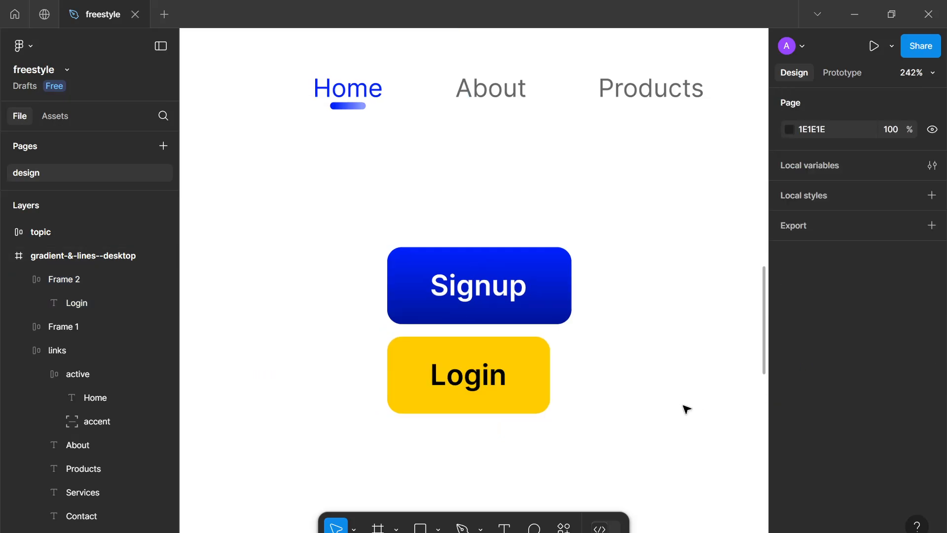
scroll(638, 408, down, 5)
scroll(442, 375, up, 3)
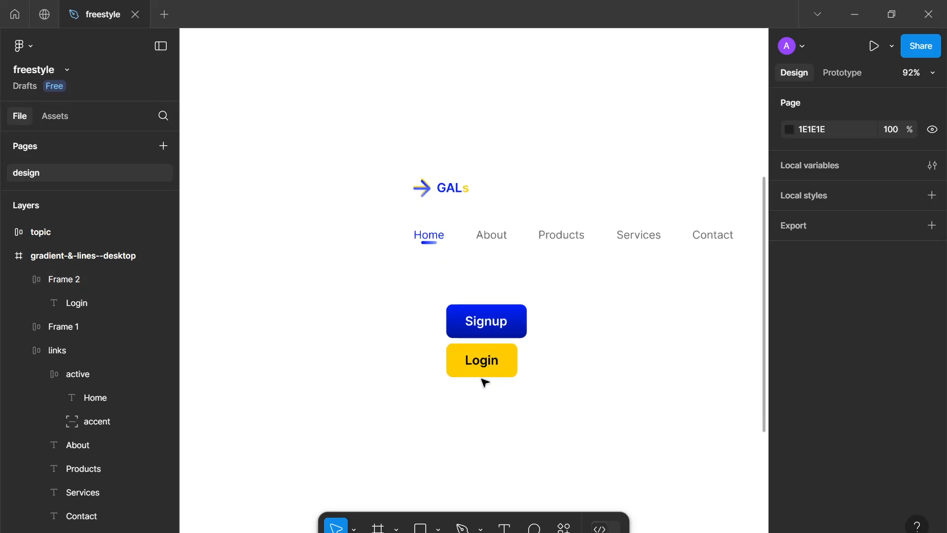
scroll(433, 360, up, 2)
scroll(431, 363, down, 3)
scroll(429, 360, up, 2)
scroll(429, 360, up, 1)
click(495, 331)
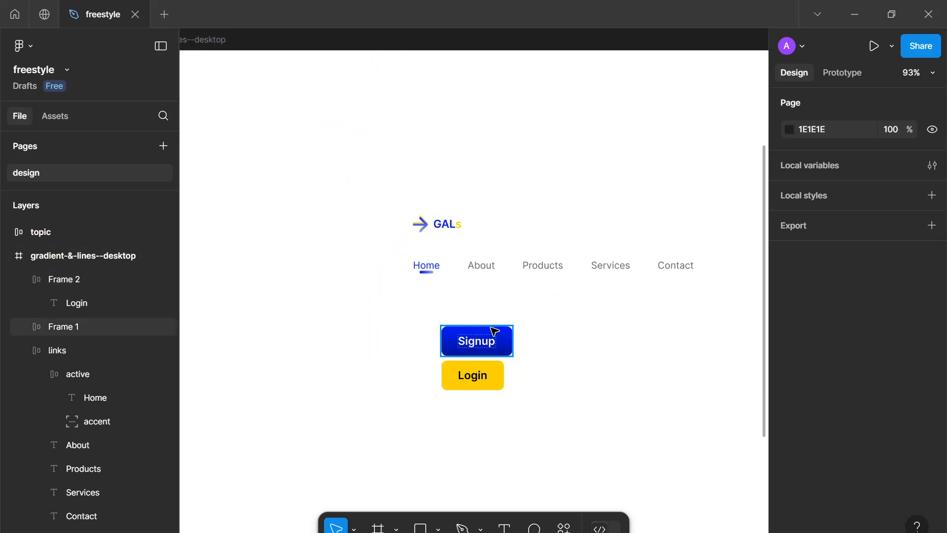
click(510, 333)
scroll(896, 385, down, 5)
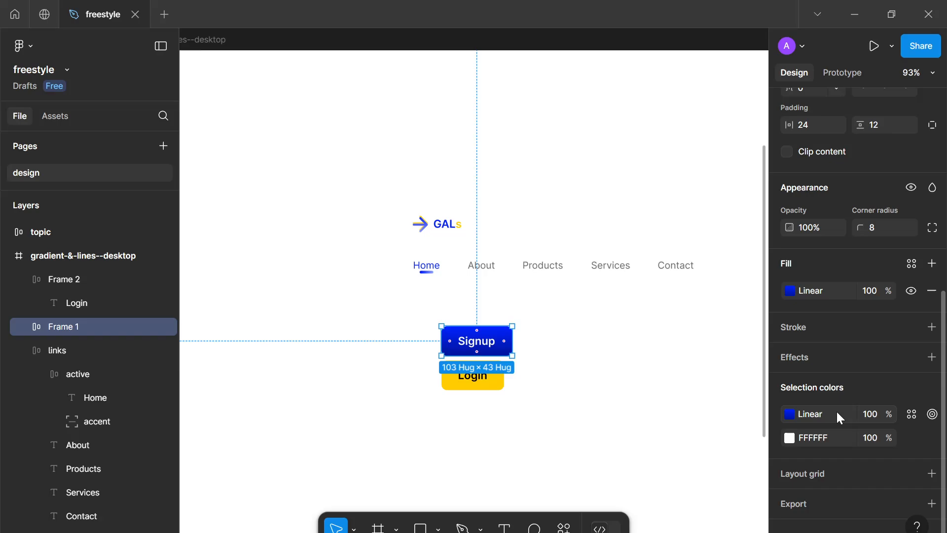
click(789, 415)
click(650, 523)
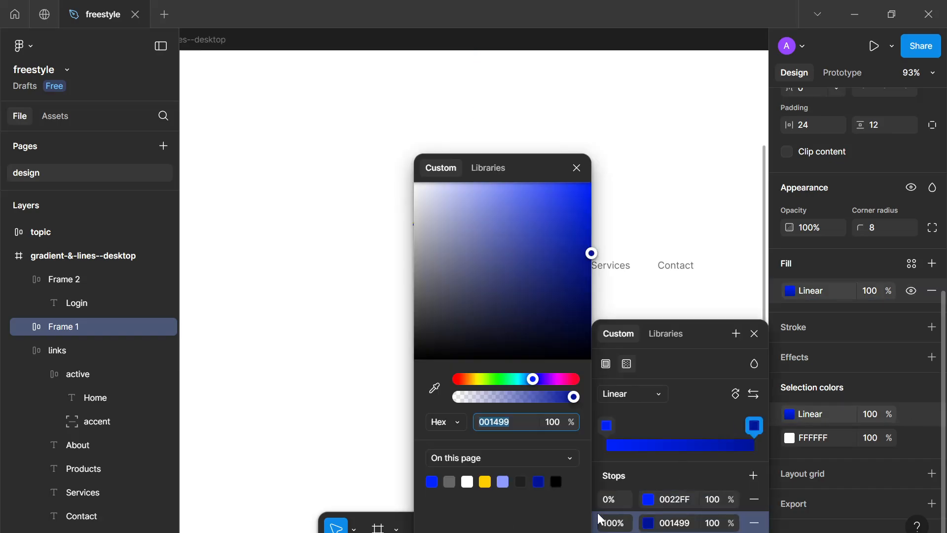
click(503, 481)
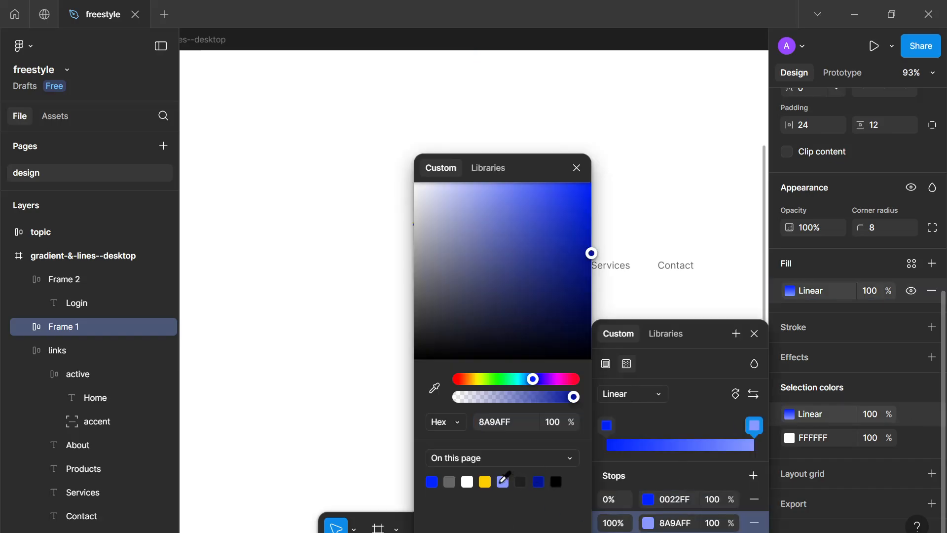
click(576, 169)
key(Escape)
Change the Login button's fill to a linear gradient from FFCC00 to FFEA94
scroll(587, 236, down, 3)
click(544, 225)
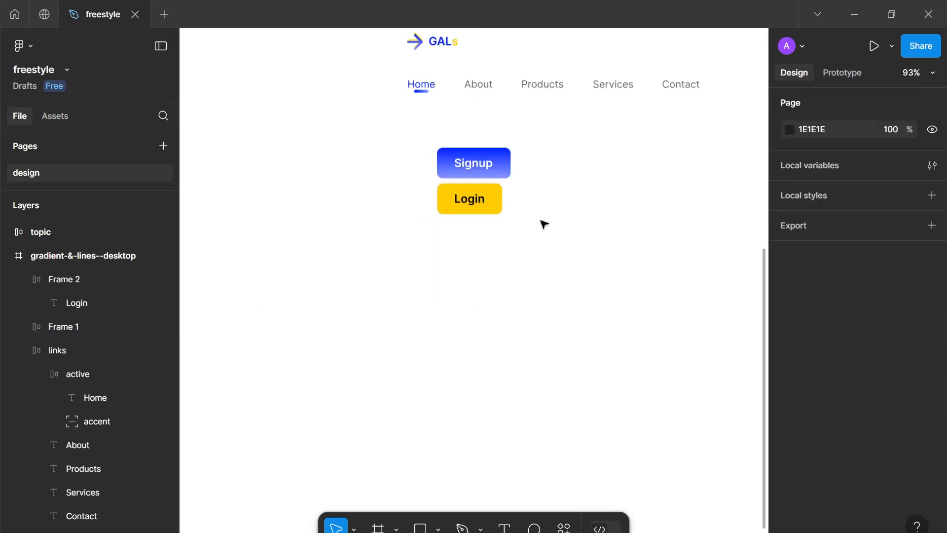
scroll(544, 224, up, 3)
click(478, 216)
scroll(868, 417, down, 5)
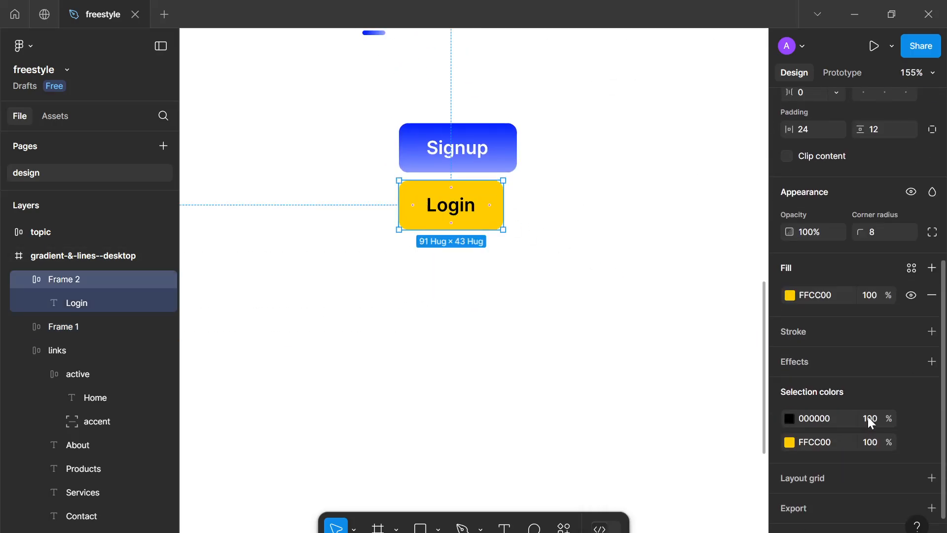
click(790, 438)
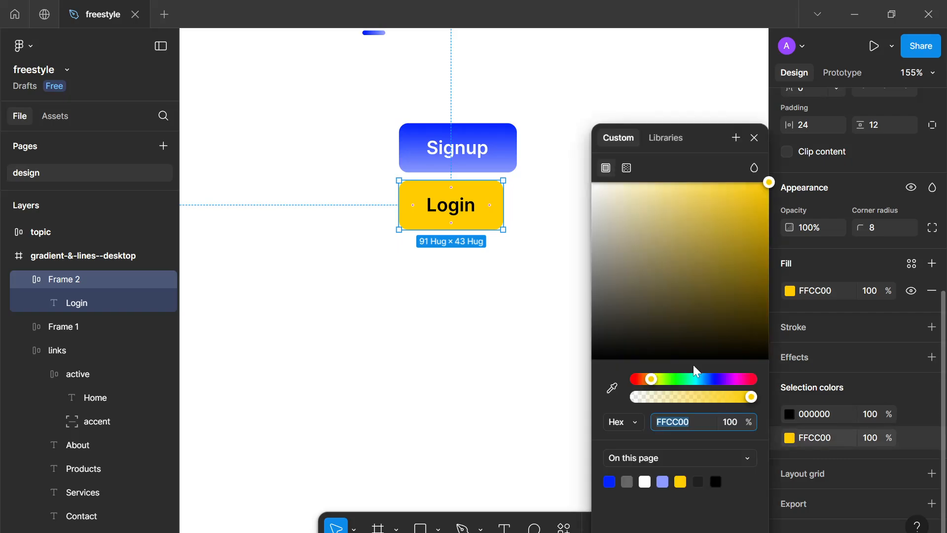
click(626, 168)
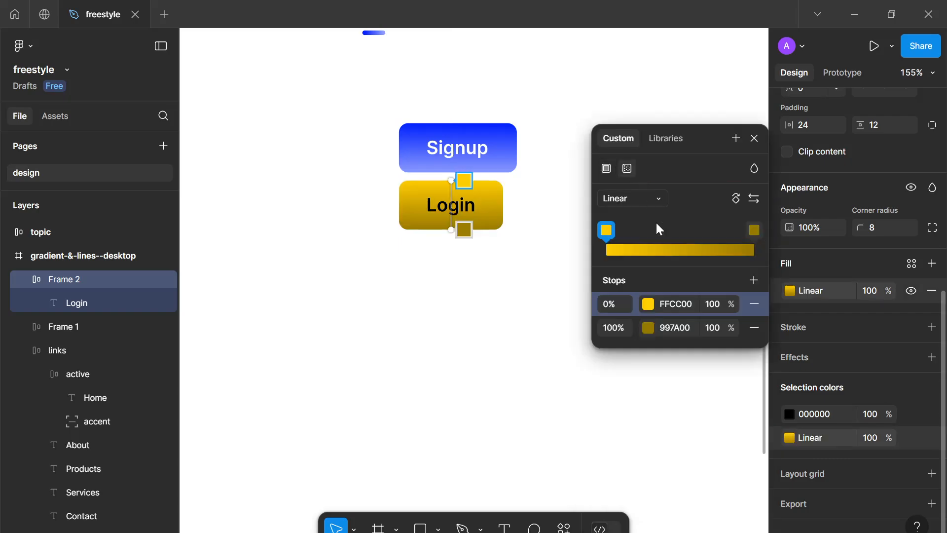
click(648, 327)
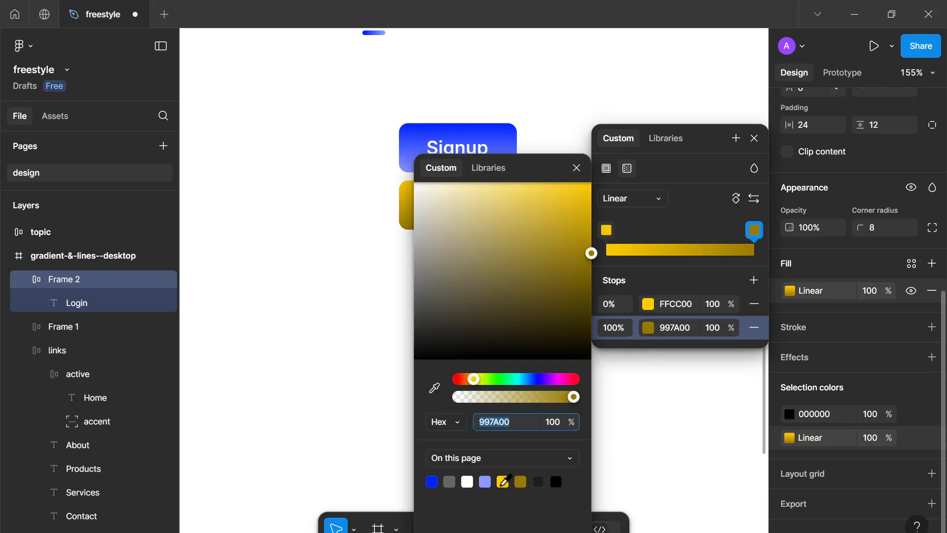
scroll(345, 323, up, 8)
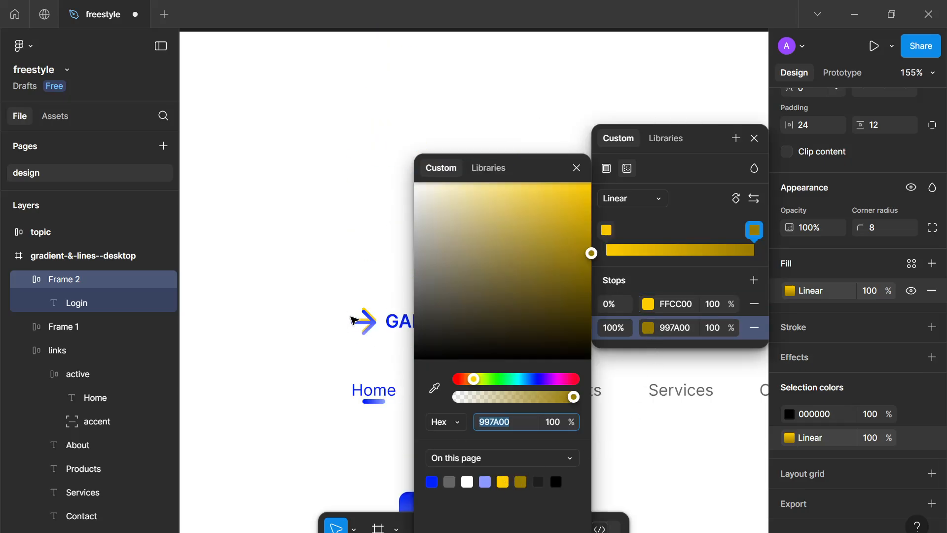
scroll(358, 329, up, 5)
scroll(358, 329, down, 3)
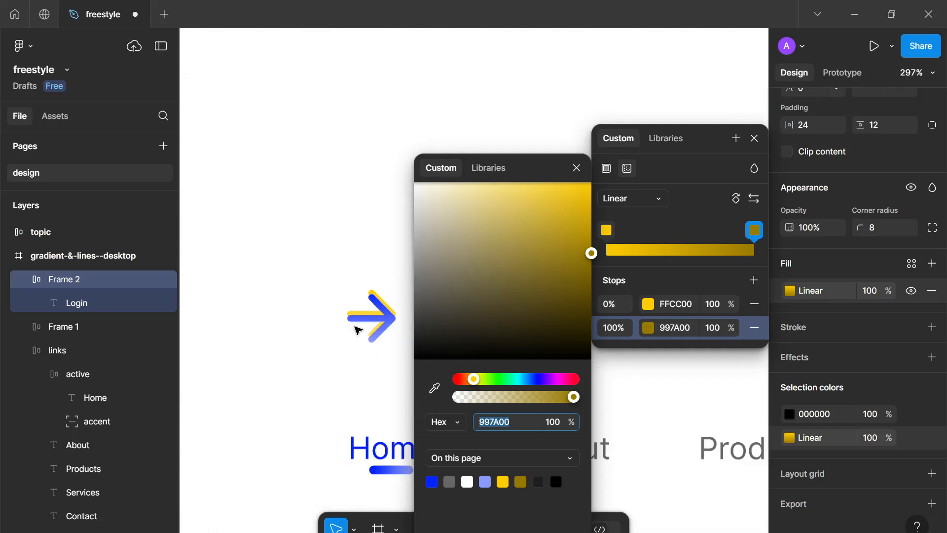
scroll(358, 329, down, 3)
scroll(374, 276, down, 3)
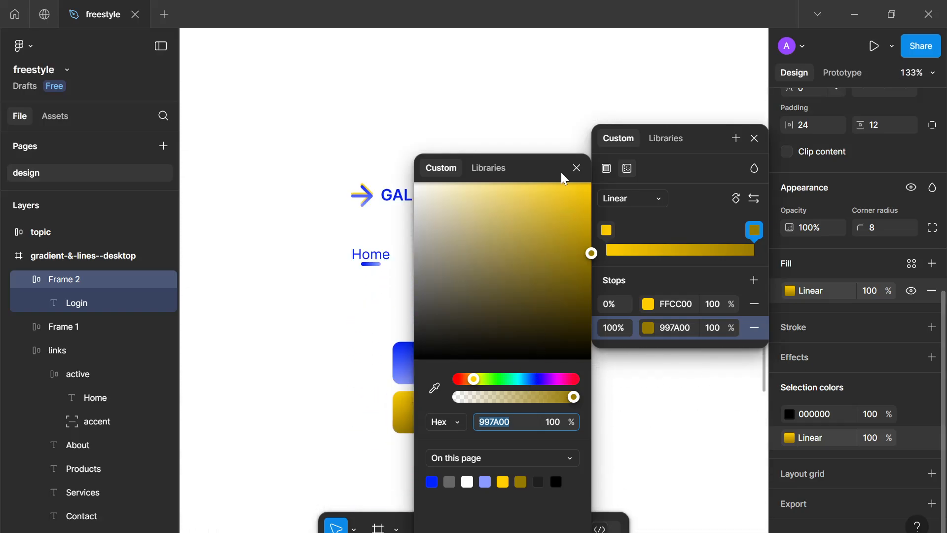
drag(510, 209, 488, 182)
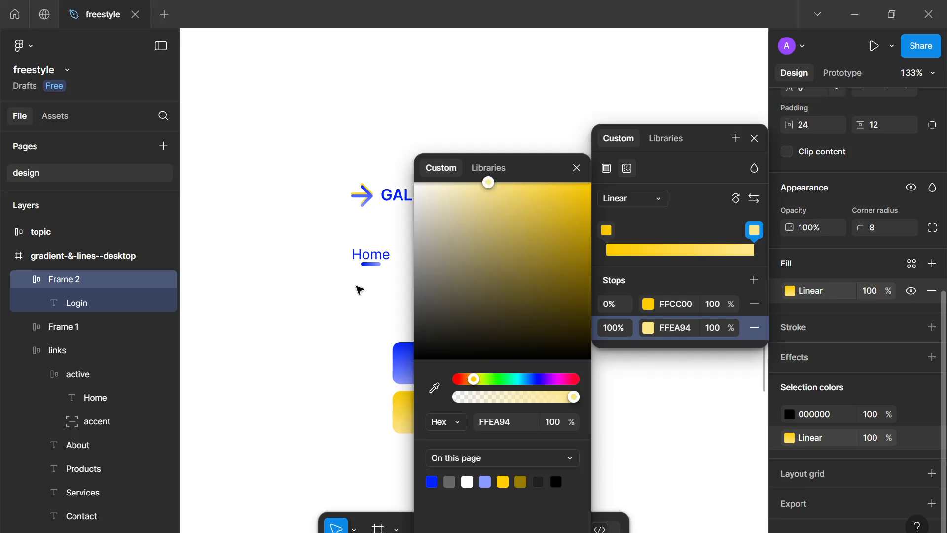
click(331, 313)
click(327, 354)
Rename both the Login and Signup button frames to cta
scroll(338, 372, down, 5)
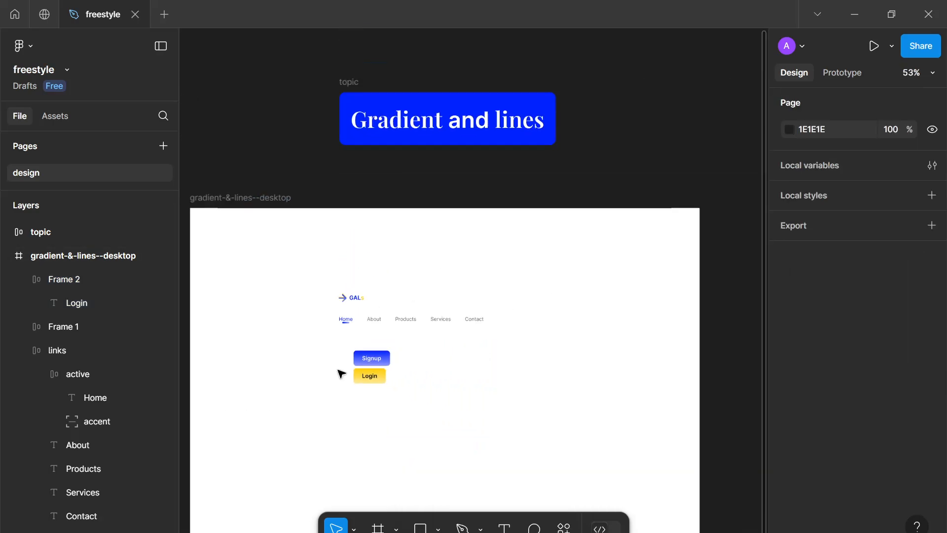
scroll(380, 371, down, 2)
scroll(479, 298, up, 5)
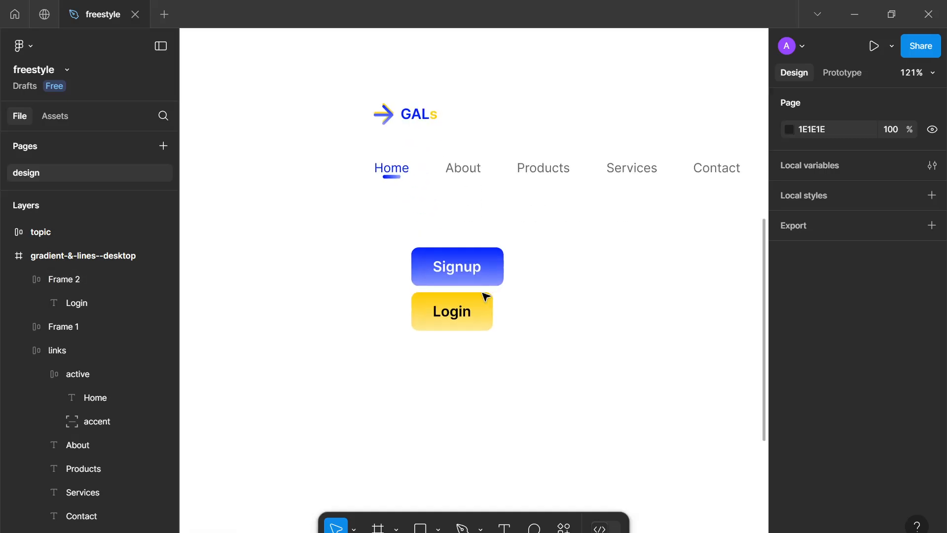
scroll(486, 315, up, 2)
scroll(495, 355, up, 1)
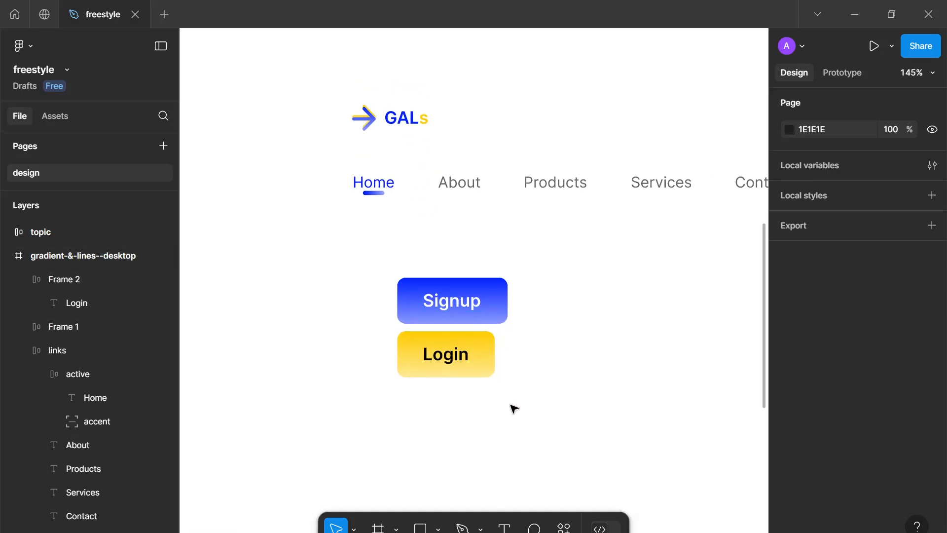
drag(547, 427, 410, 270)
double_click(55, 282)
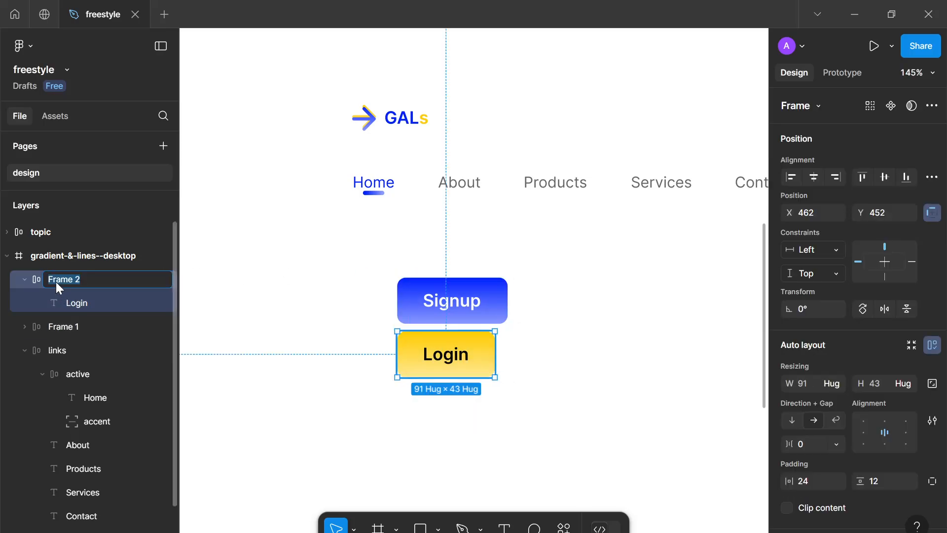
text(cta)
double_click(72, 322)
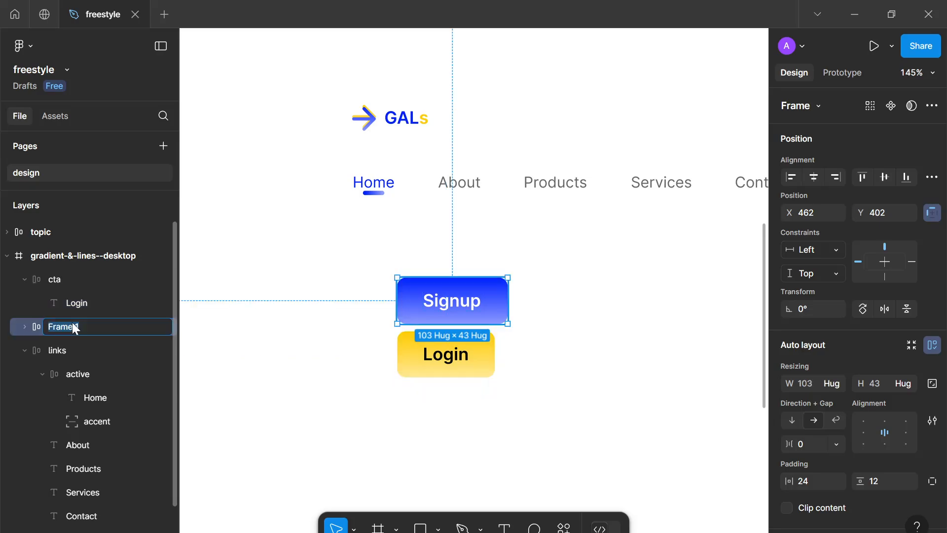
text(cta)
Wrap both buttons in a horizontal auto layout frame with a 16 gap
click(469, 385)
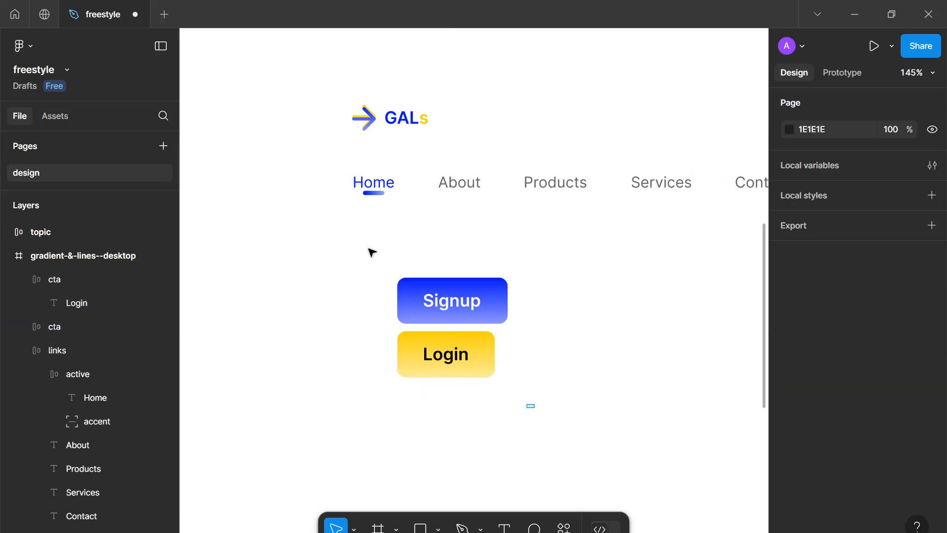
drag(532, 406, 363, 245)
key(shift+a)
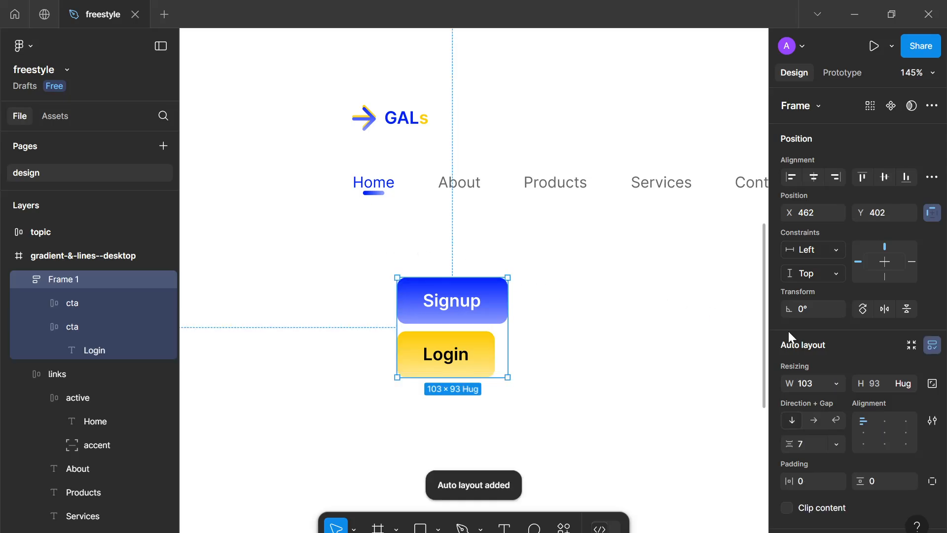
click(803, 447)
text(16)
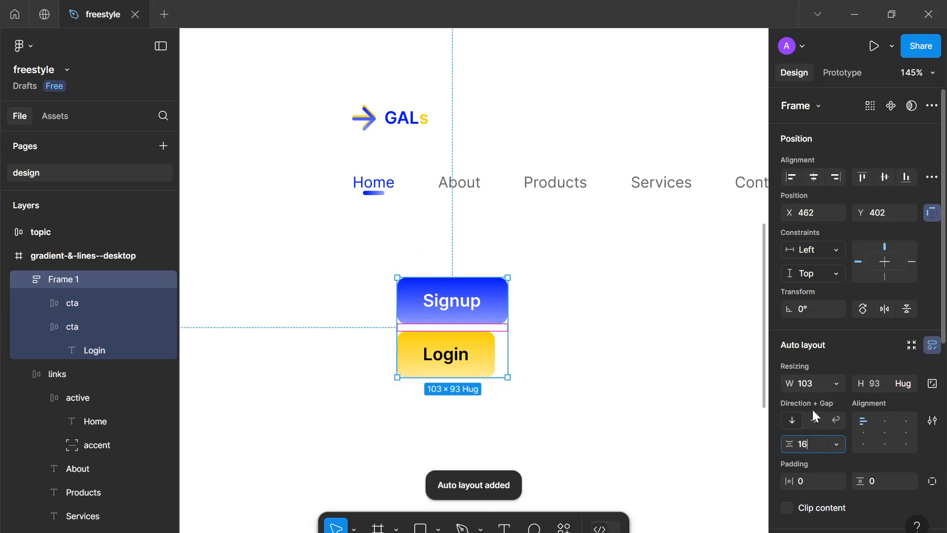
key(Return)
click(814, 420)
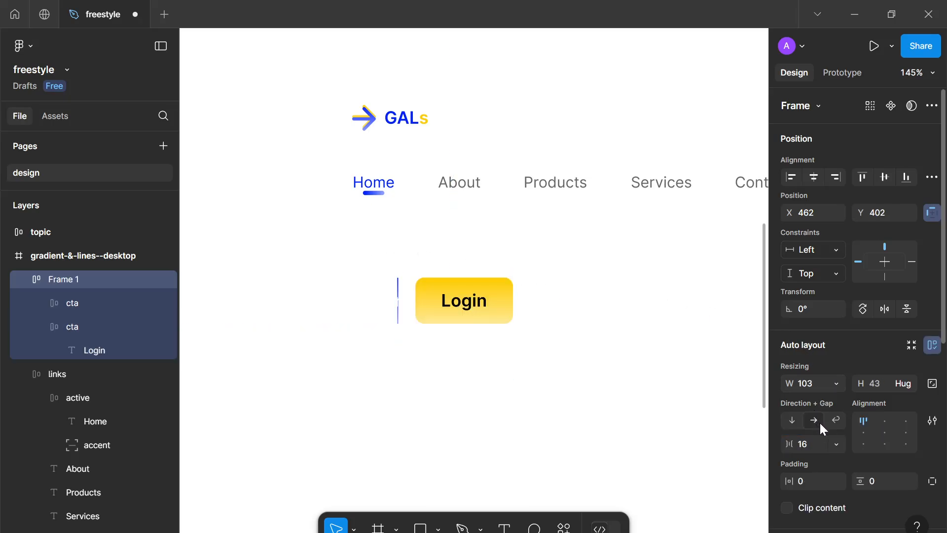
Set the Signup button frame's width to hug contents
click(831, 389)
click(845, 398)
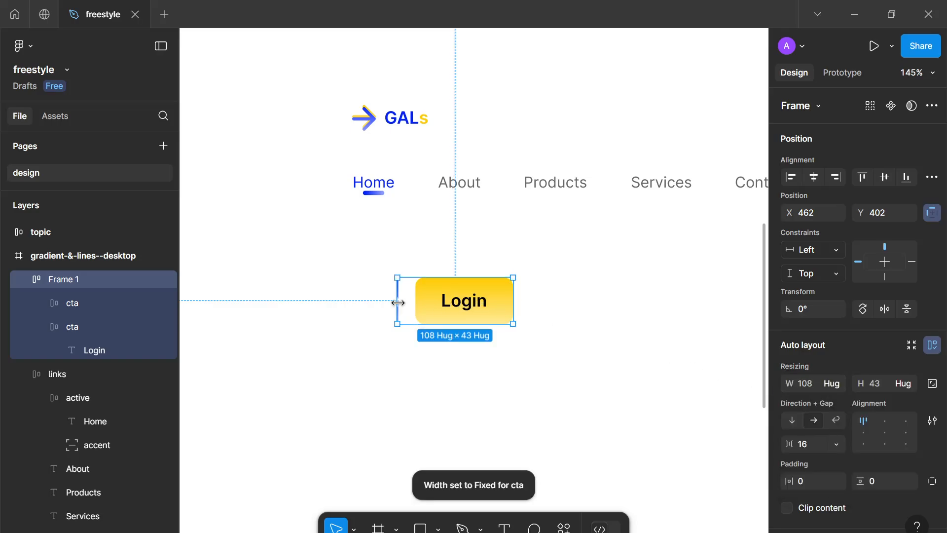
double_click(434, 299)
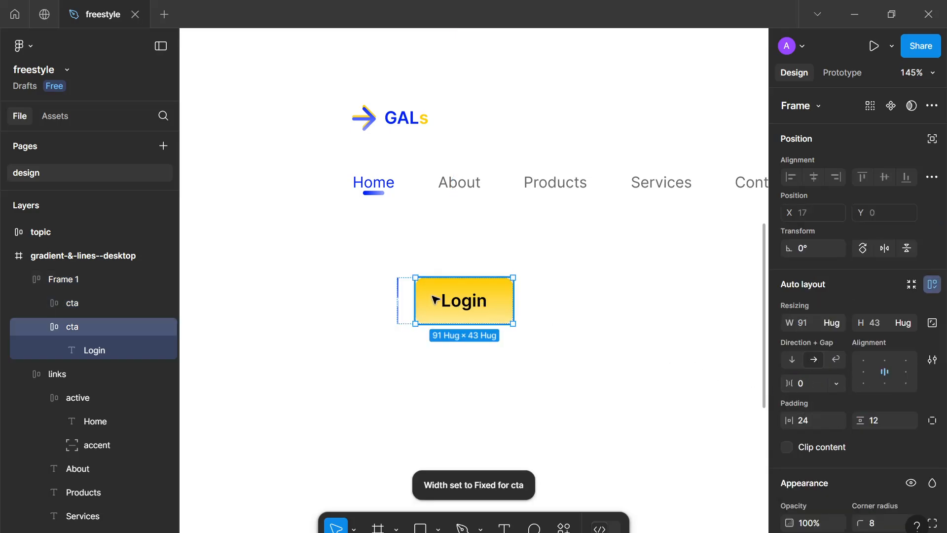
click(103, 309)
click(829, 331)
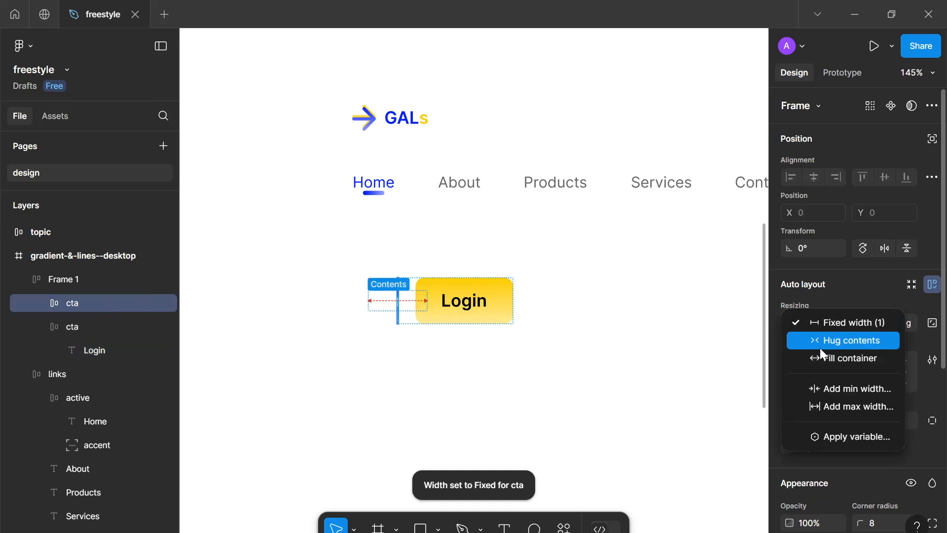
click(820, 344)
Rename the button group frame to ctas
click(60, 279)
double_click(60, 280)
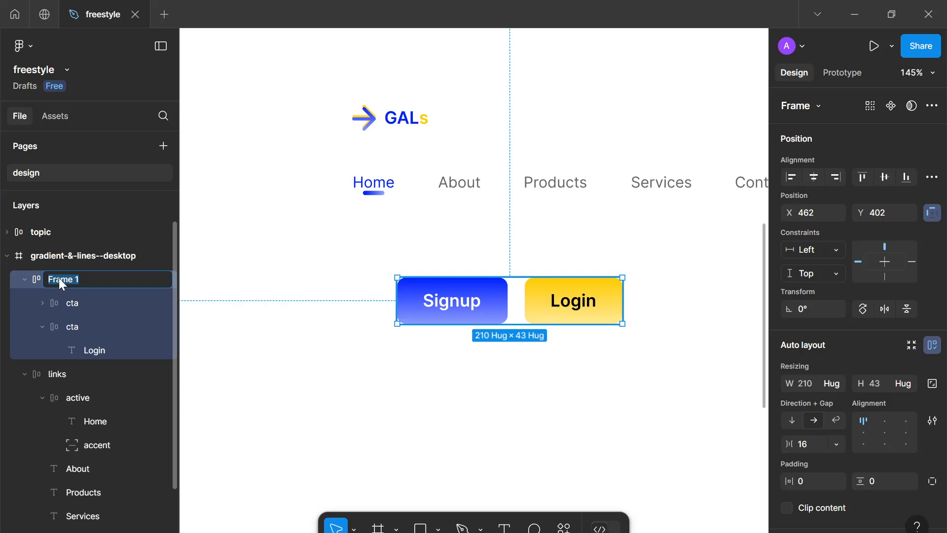
key(Return)
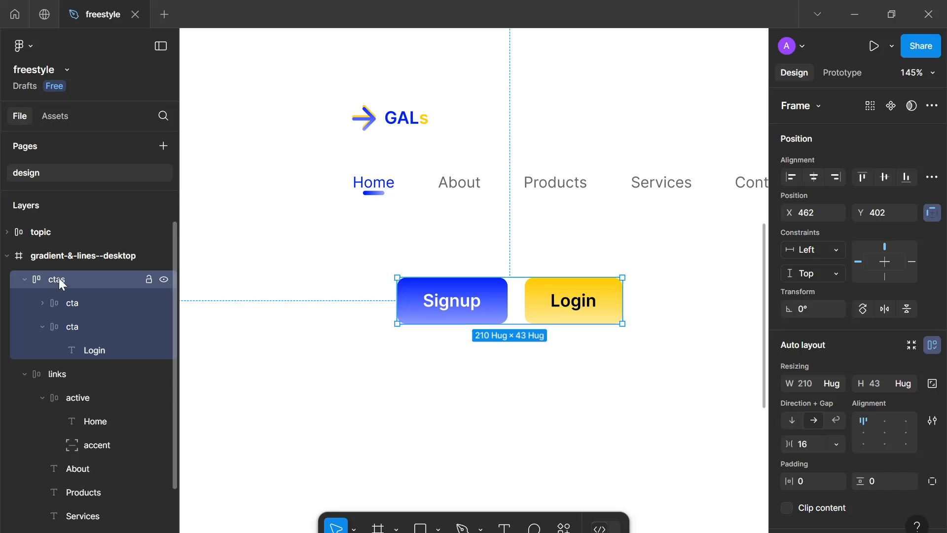
Wrap the logo, navigation links and buttons in a horizontal auto layout frame
click(395, 300)
scroll(399, 302, down, 5)
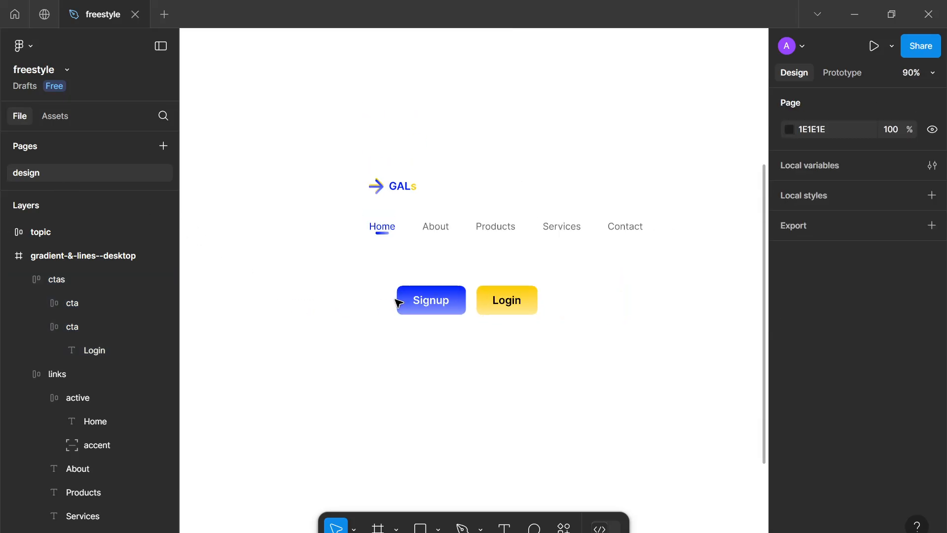
click(456, 295)
click(408, 162)
drag(498, 349, 404, 162)
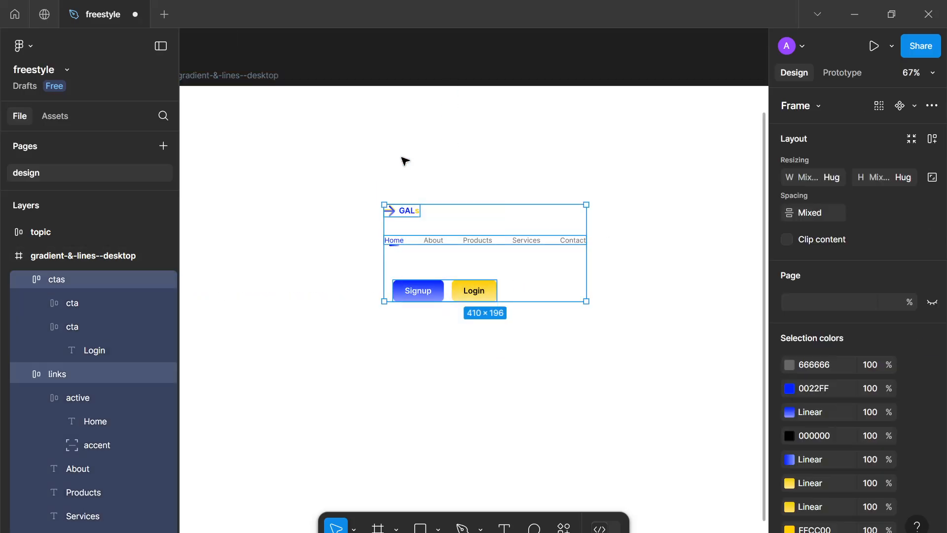
key(shift+a)
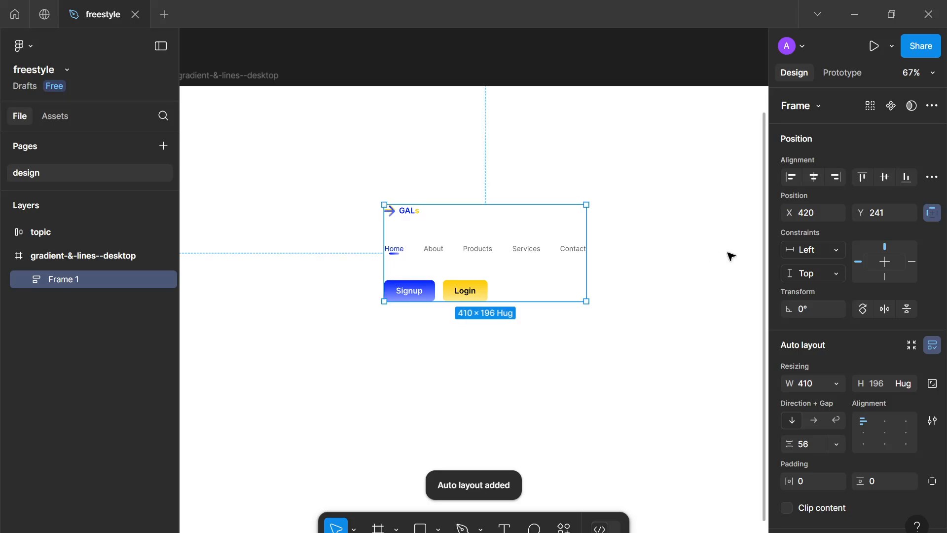
click(811, 420)
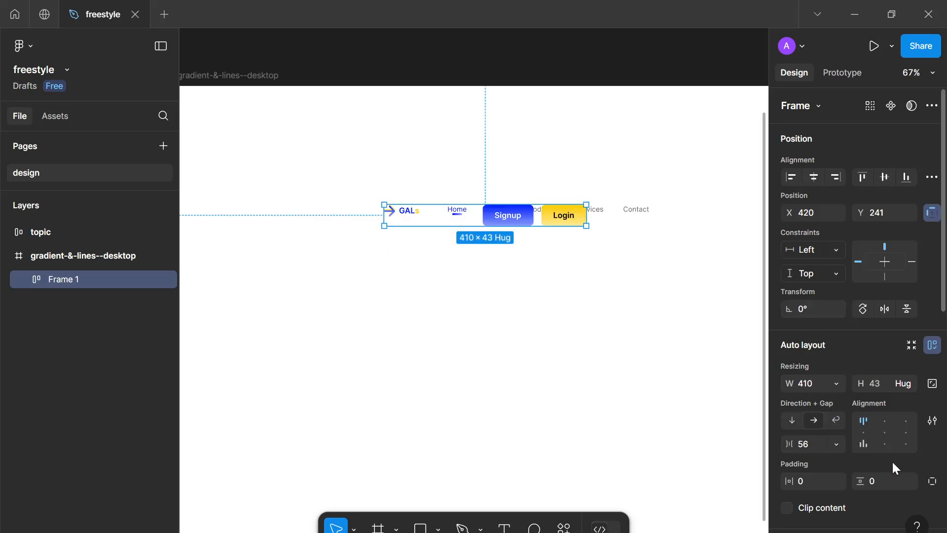
Center the header frame's items vertically and set its width to hug contents
click(862, 429)
click(836, 384)
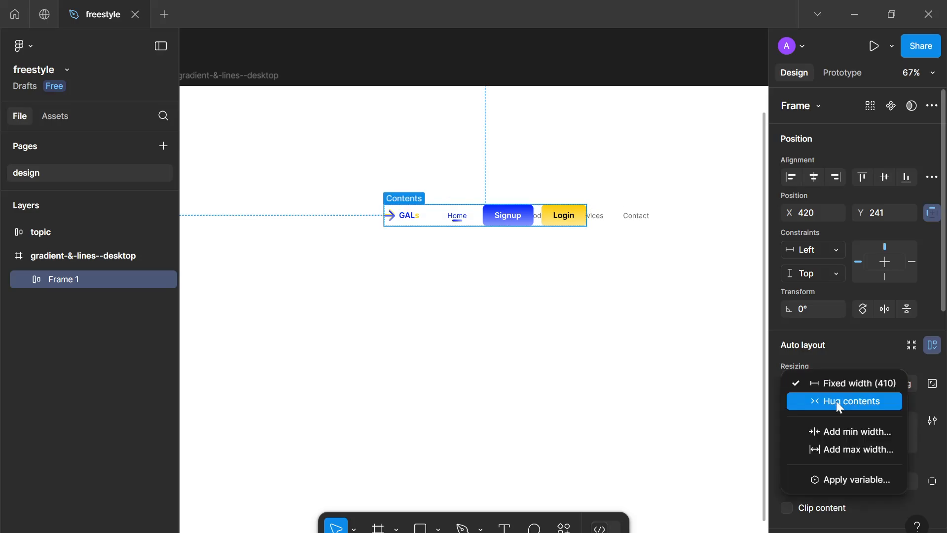
click(836, 400)
Add a 12-column layout grid to the gradient-&-lines--desktop frame
scroll(672, 239, down, 5)
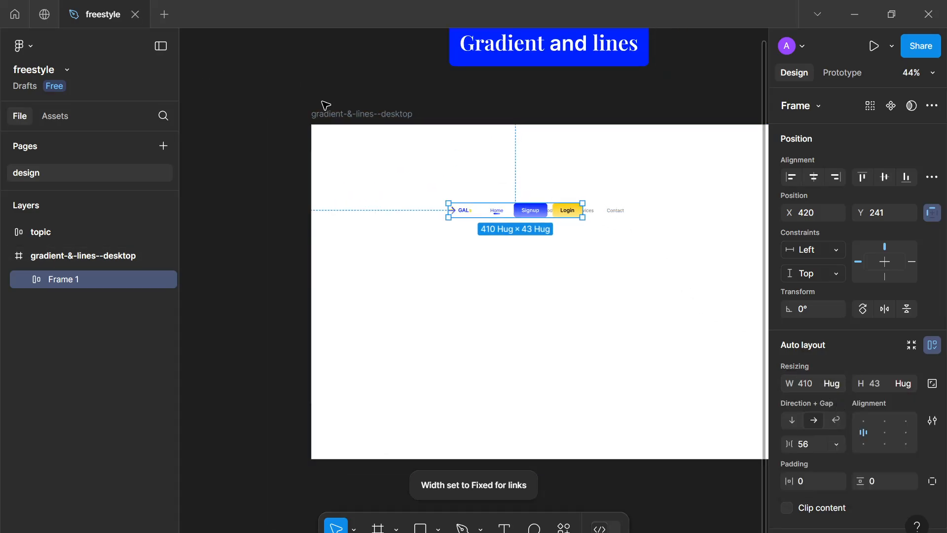
click(326, 113)
scroll(848, 339, down, 8)
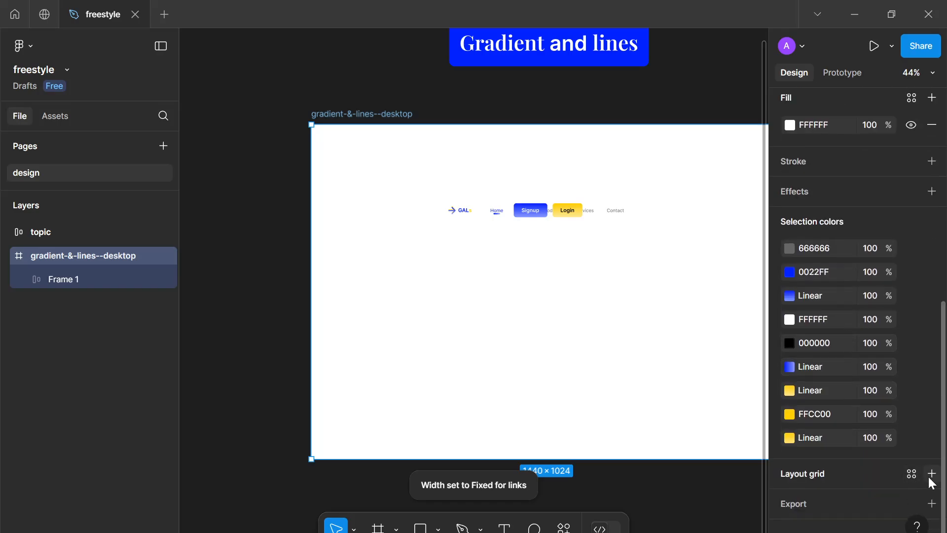
click(931, 474)
scroll(871, 464, down, 1)
click(871, 466)
click(844, 484)
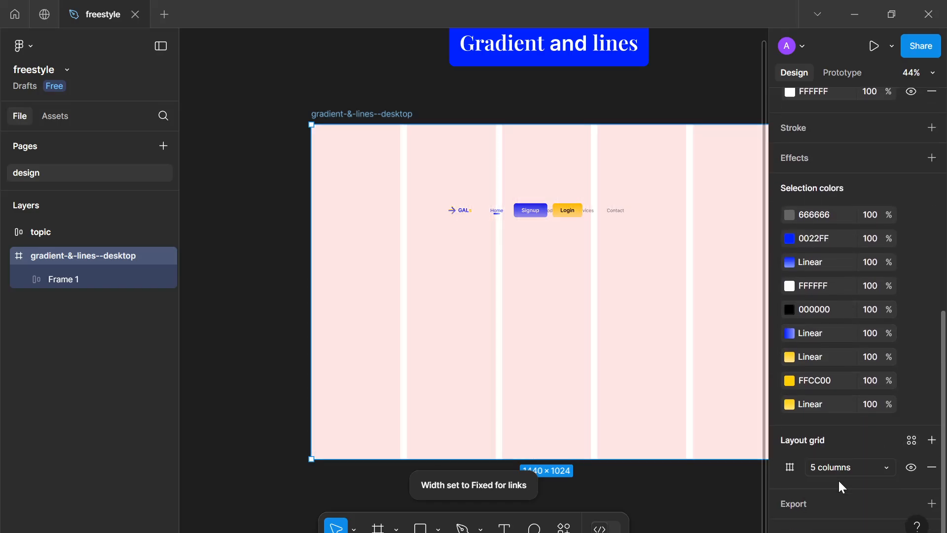
click(789, 466)
text(12)
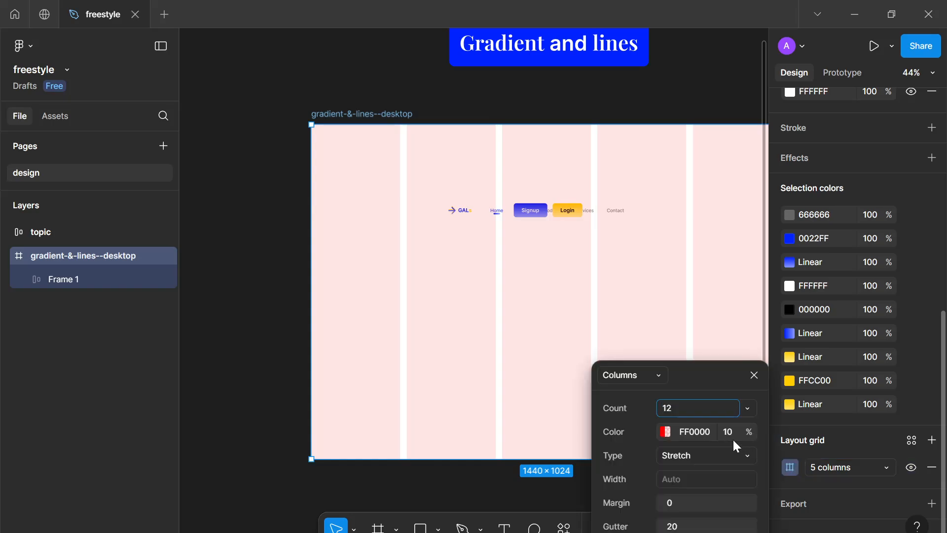
key(Return)
click(760, 377)
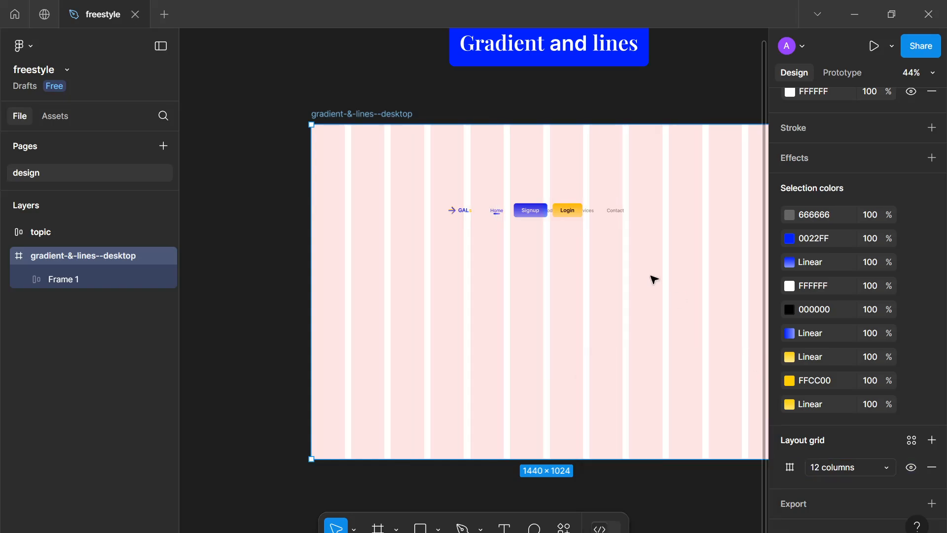
Stretch the header frame across the grid columns to about 1236 wide at X 102
drag(565, 207, 504, 177)
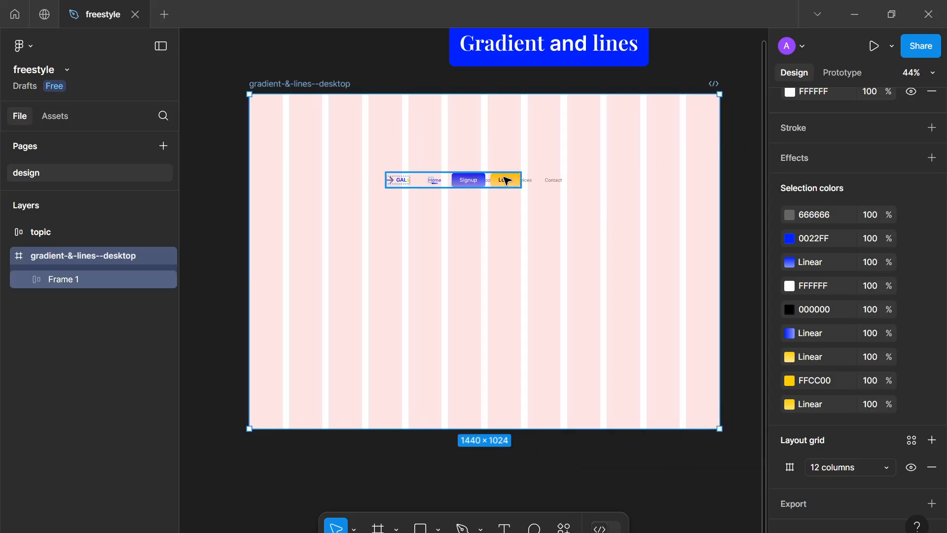
key(ctrl+z)
click(518, 210)
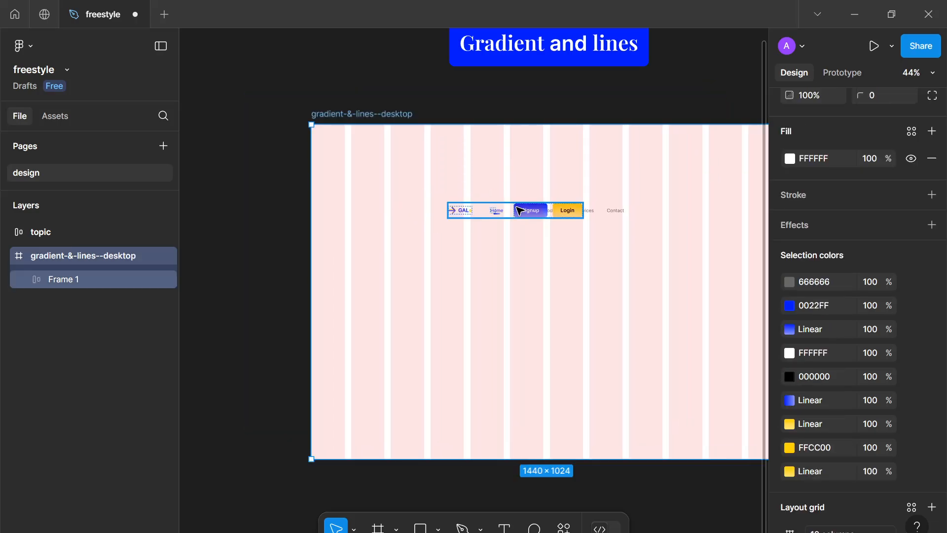
drag(536, 214, 655, 166)
Set the header frame's gap between items to Auto
scroll(478, 173, down, 2)
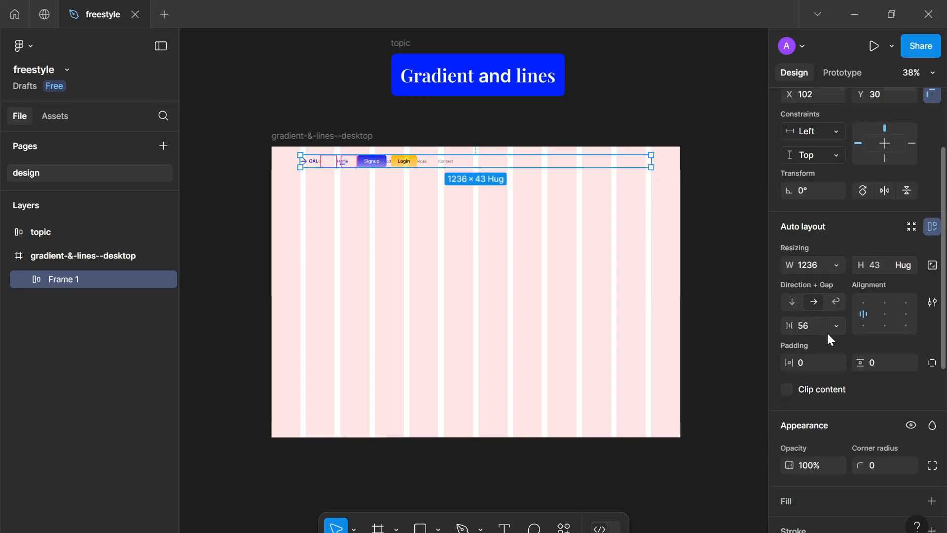
click(835, 331)
click(823, 346)
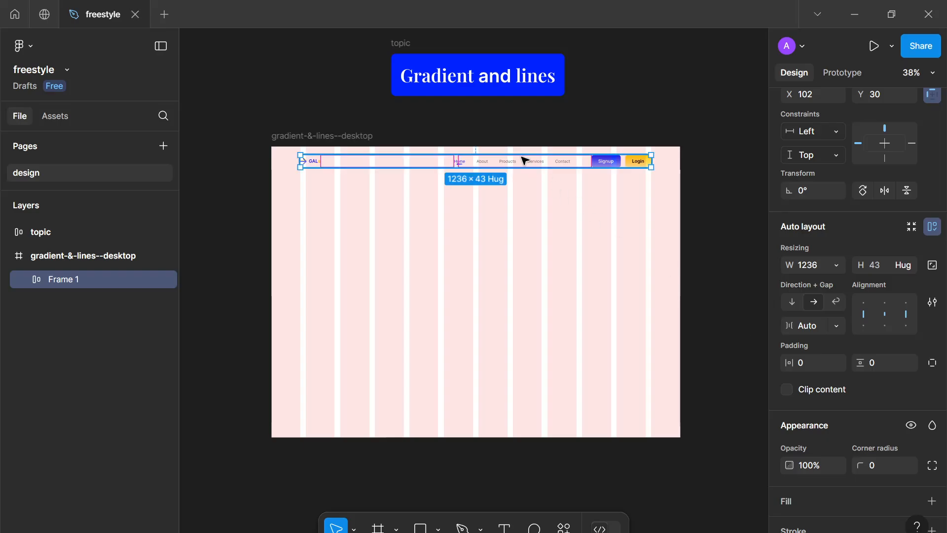
Hide the desktop frame's layout grid
click(338, 168)
scroll(338, 167, up, 3)
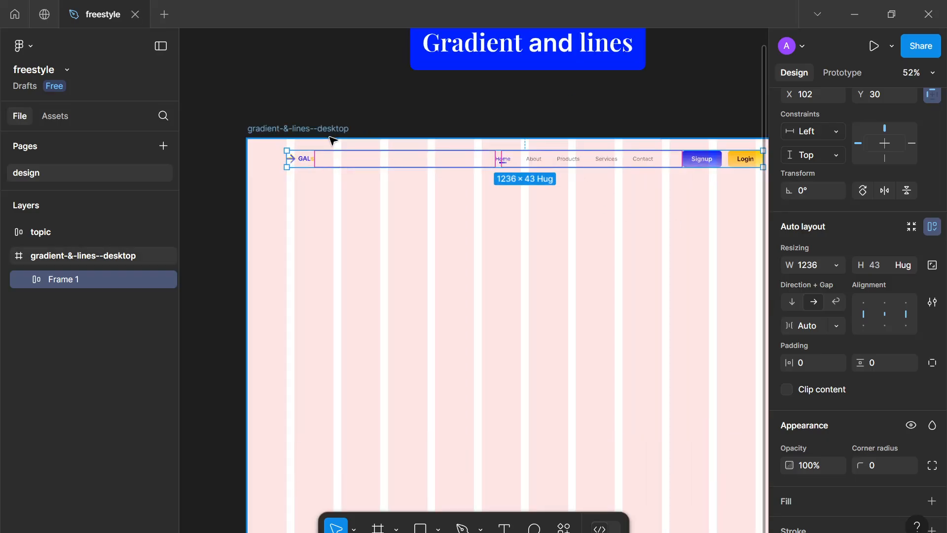
scroll(839, 331, down, 5)
click(909, 469)
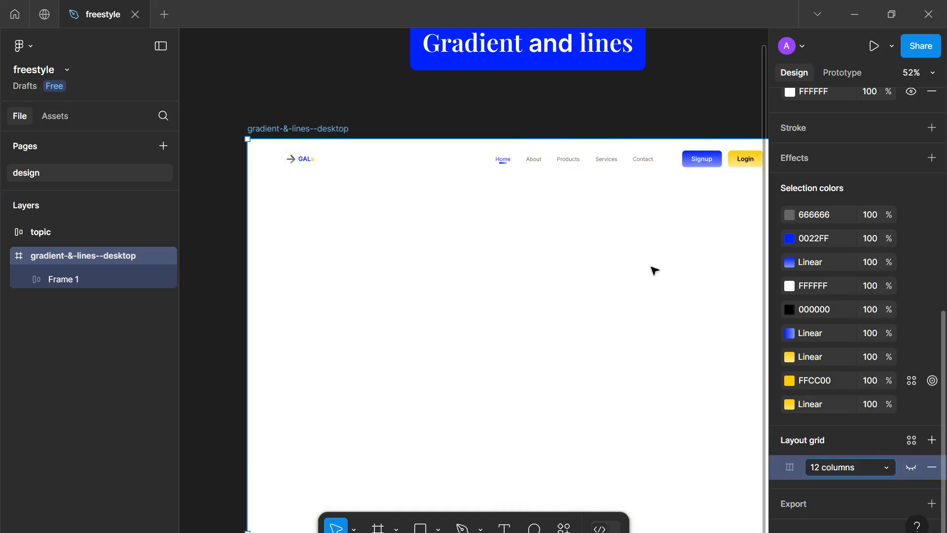
Rename the header frame to navbar
scroll(460, 167, up, 1)
click(290, 163)
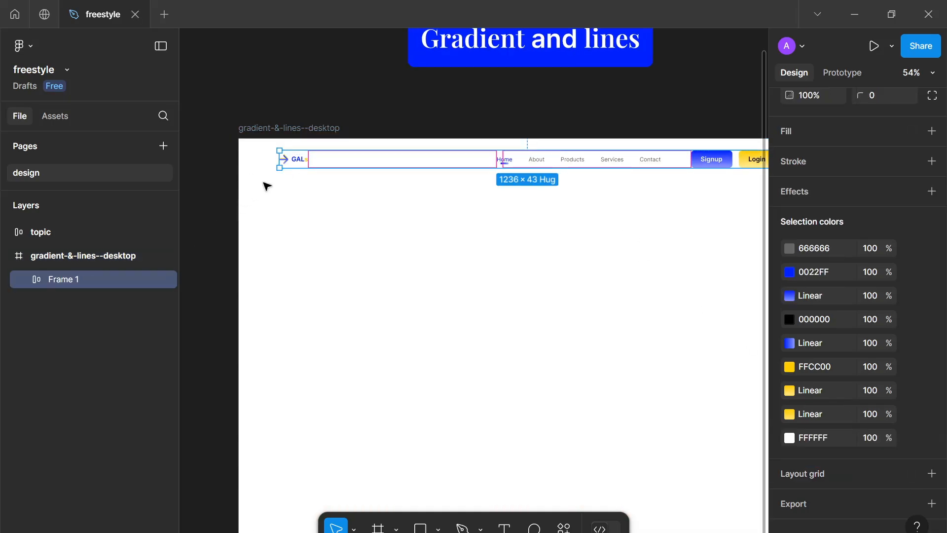
double_click(61, 285)
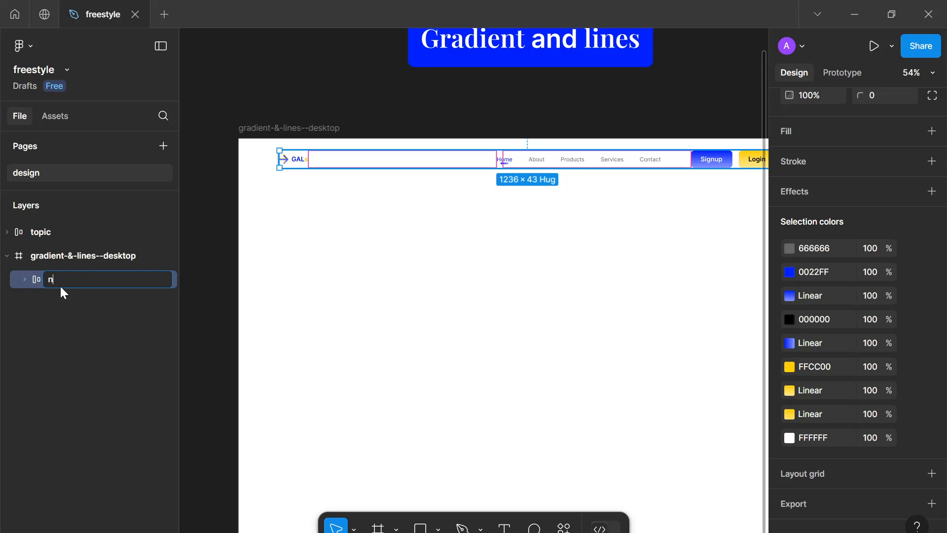
text(navbar)
key(Return)
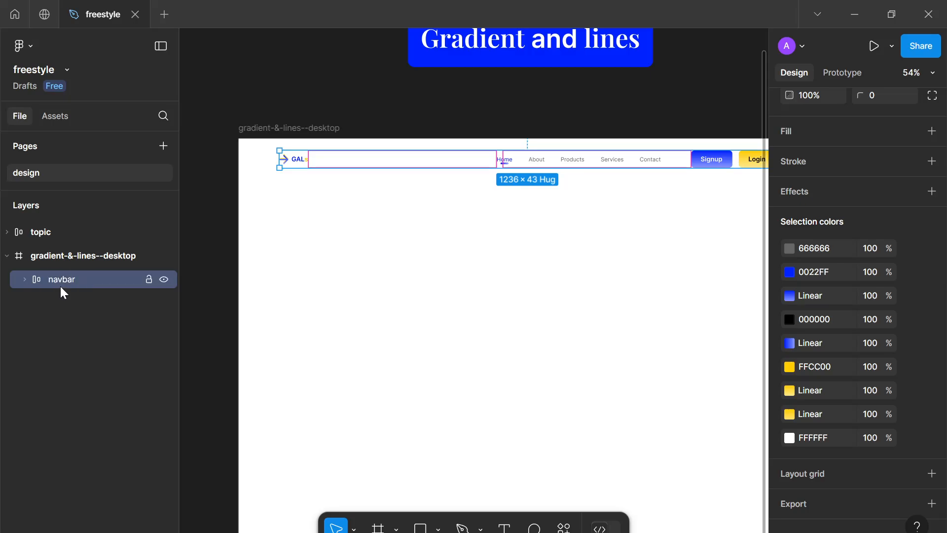
Set the links frame's width inside navbar to hug contents
click(25, 279)
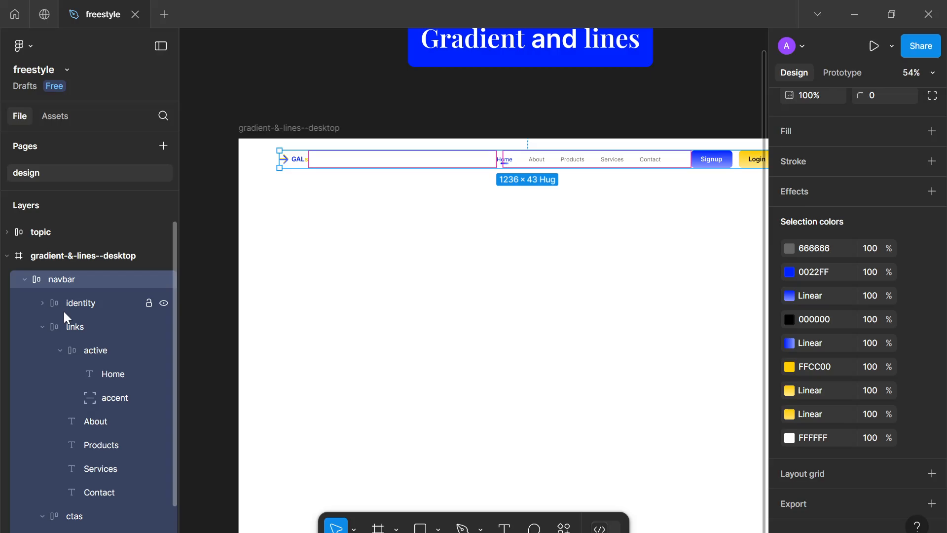
click(64, 310)
click(75, 325)
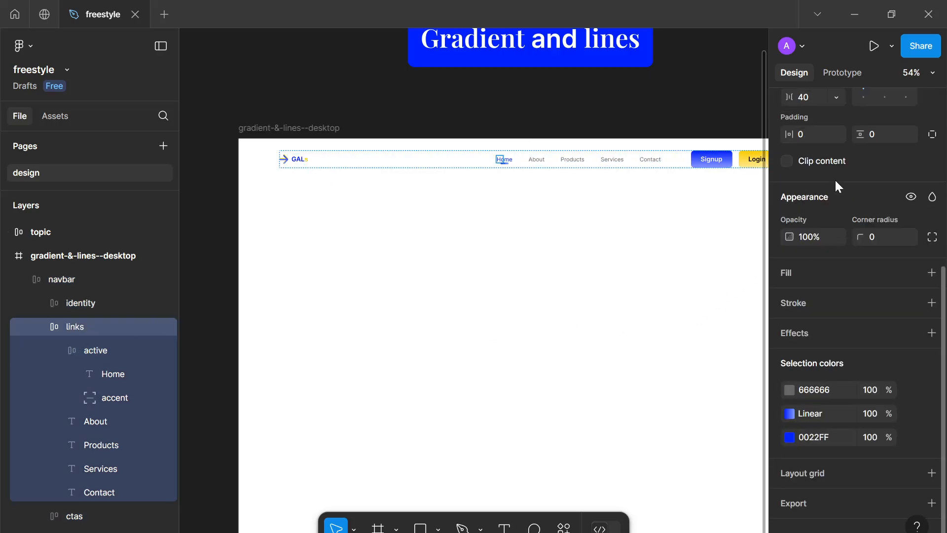
scroll(836, 222, up, 5)
click(840, 261)
click(837, 278)
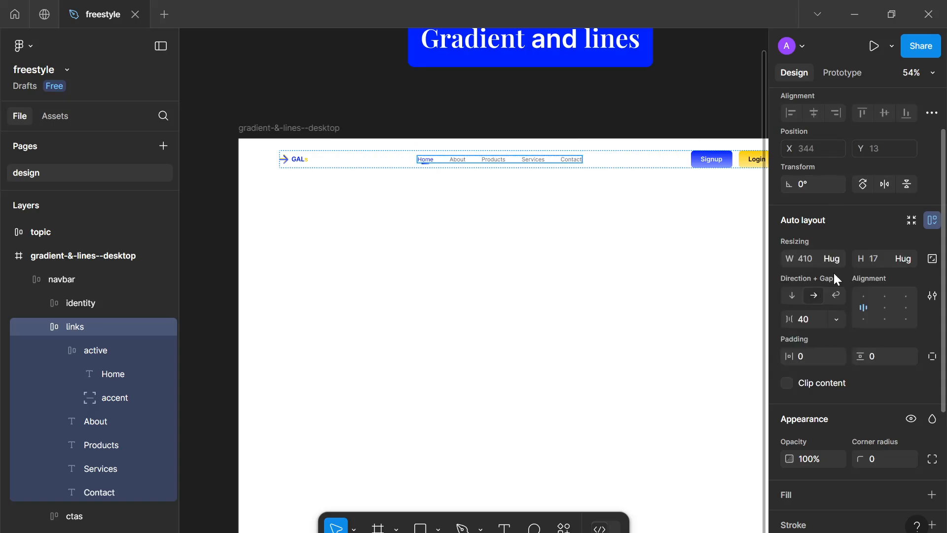
Align navbar to the horizontal center and top of the page, and give it 16 vertical padding
click(25, 279)
click(480, 338)
key(shift+1)
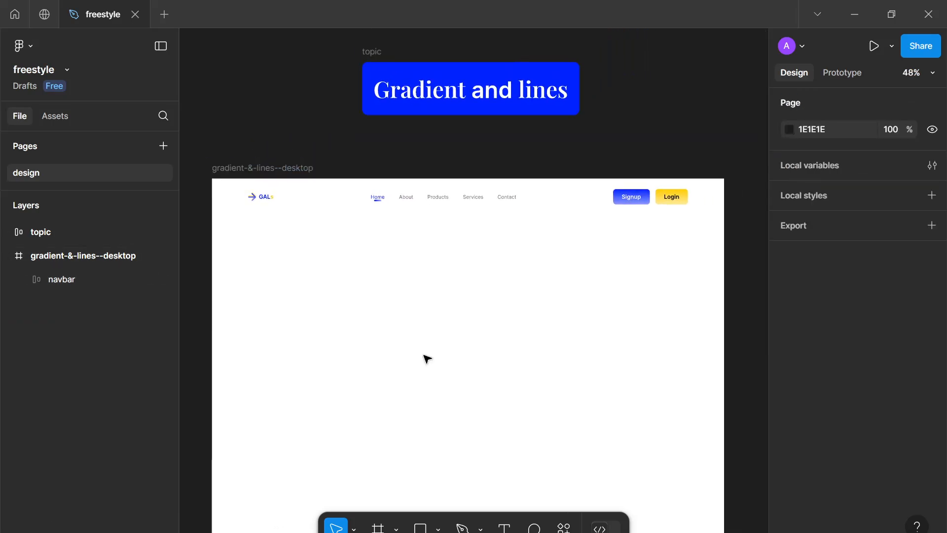
drag(424, 356, 425, 345)
scroll(443, 353, up, 1)
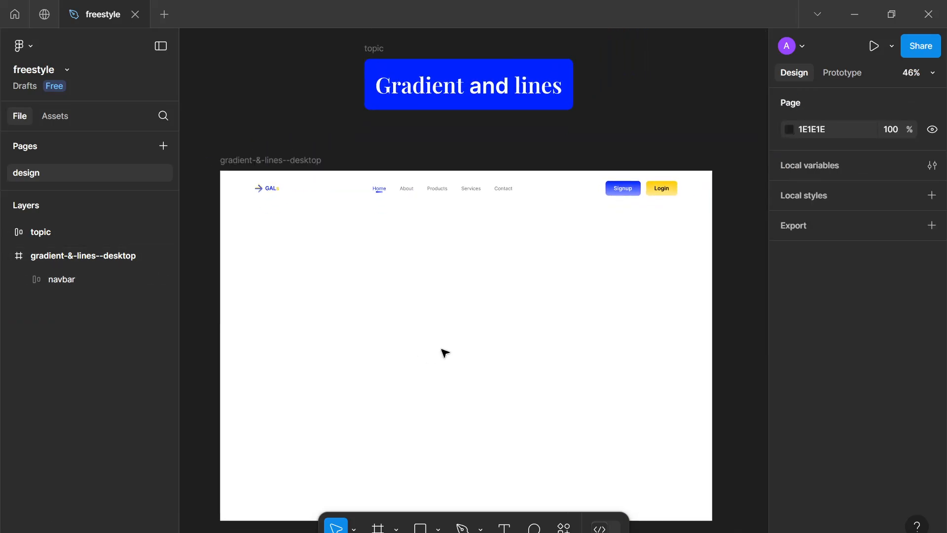
scroll(443, 353, up, 1)
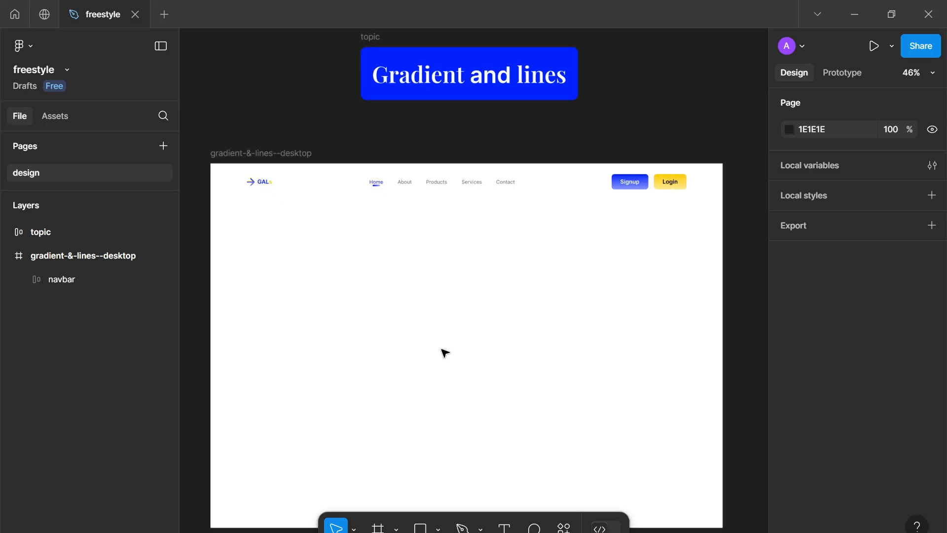
drag(442, 351, 474, 317)
click(515, 145)
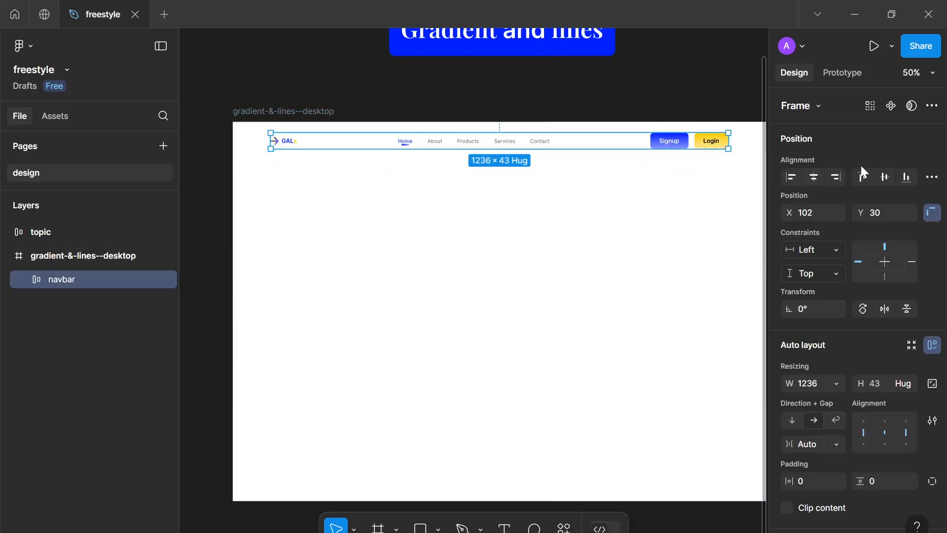
click(815, 177)
click(860, 177)
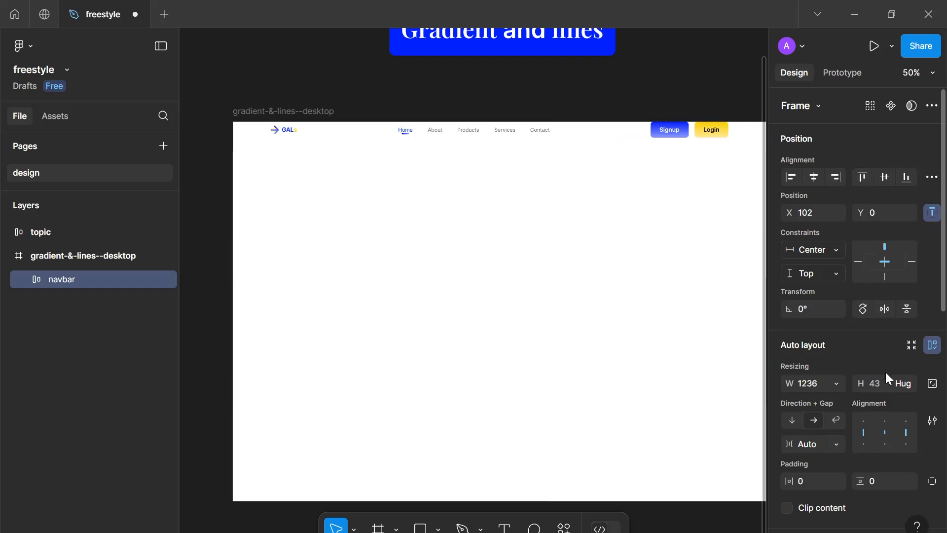
click(886, 477)
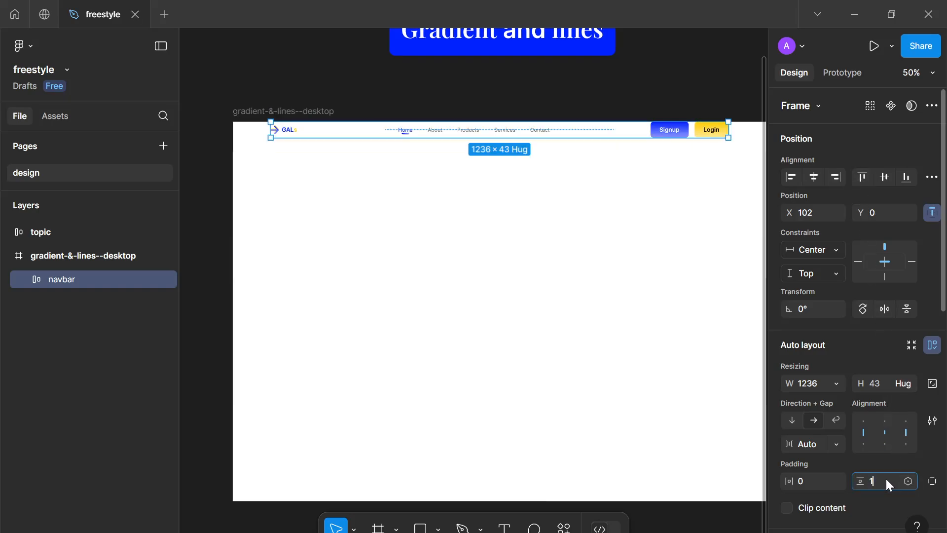
key(Return)
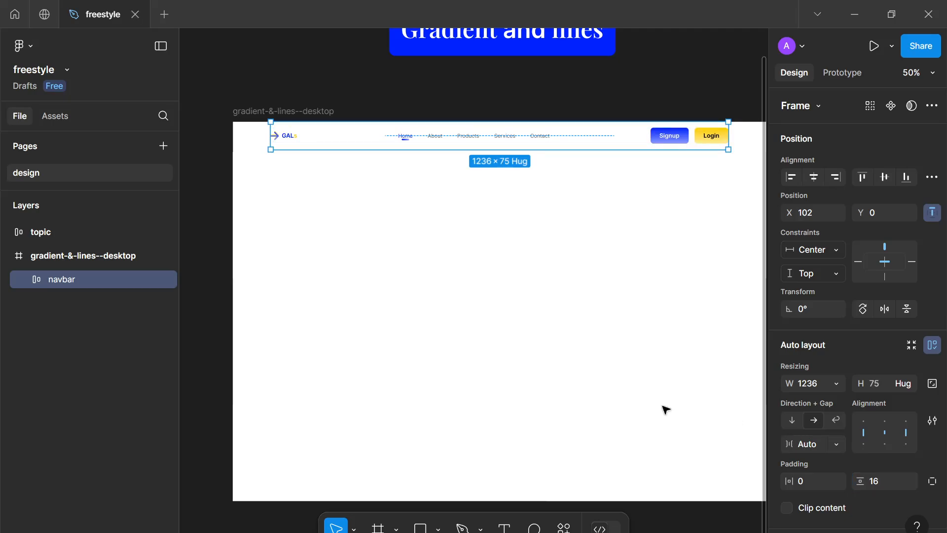
Add a text layer below the navbar reading "We sell the best gradients and lines out there"
click(626, 396)
scroll(607, 388, down, 2)
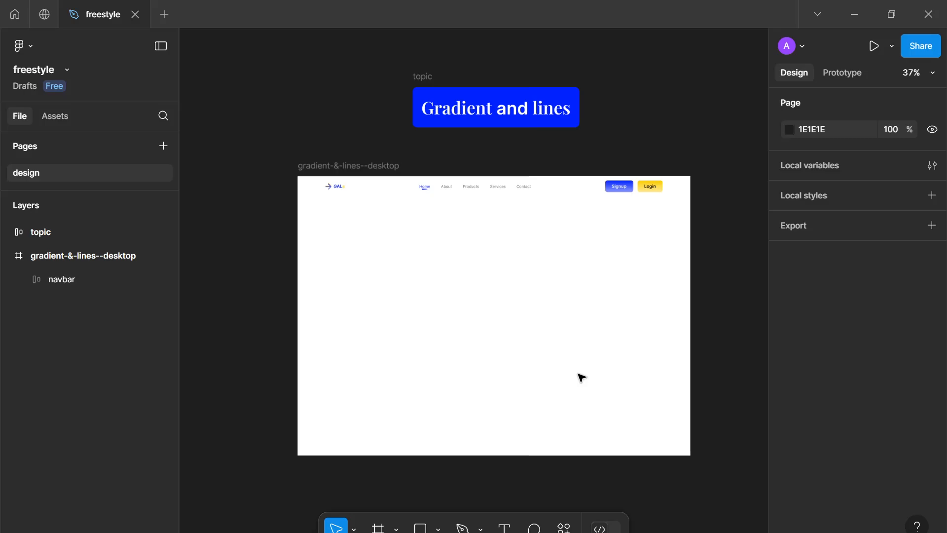
drag(539, 316, 554, 305)
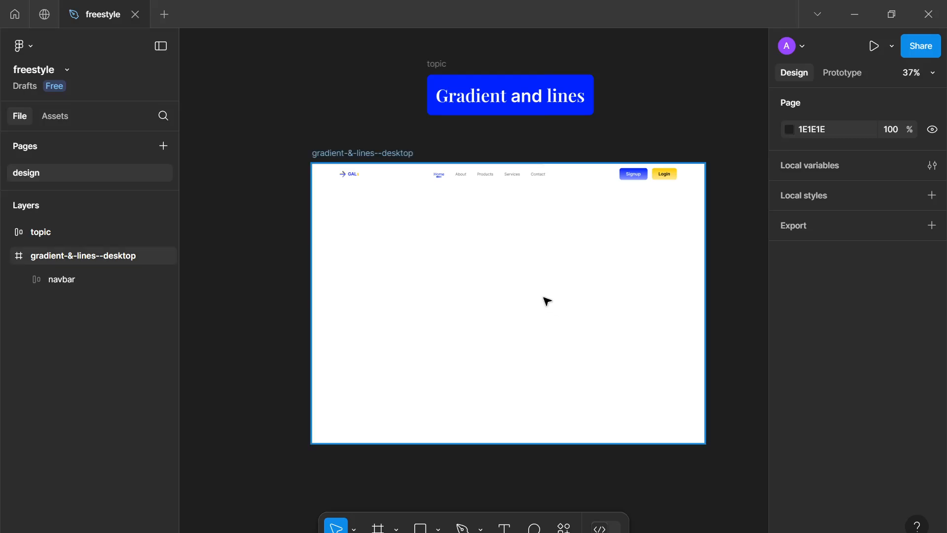
scroll(550, 303, up, 3)
drag(535, 299, 519, 303)
key(t)
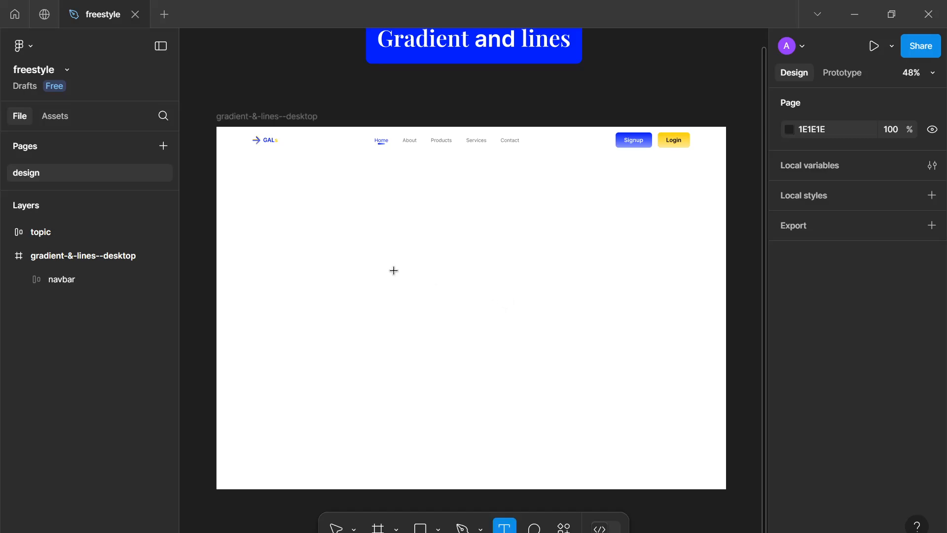
scroll(393, 270, up, 1)
drag(394, 271, 403, 286)
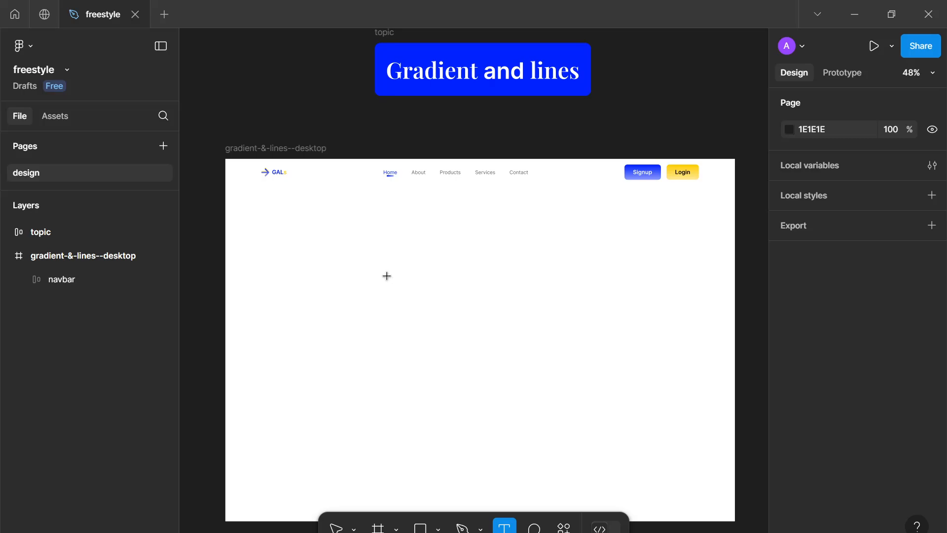
click(344, 265)
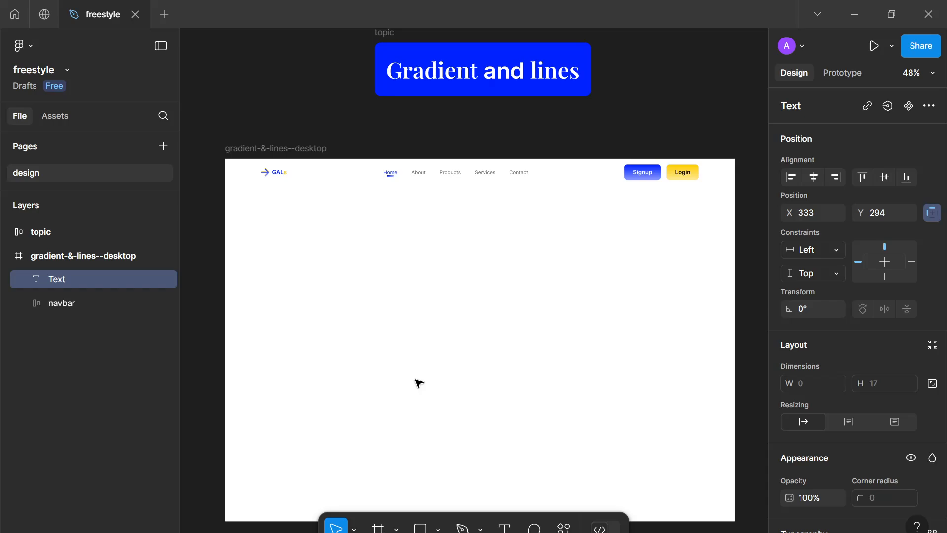
text(We sell the best gr)
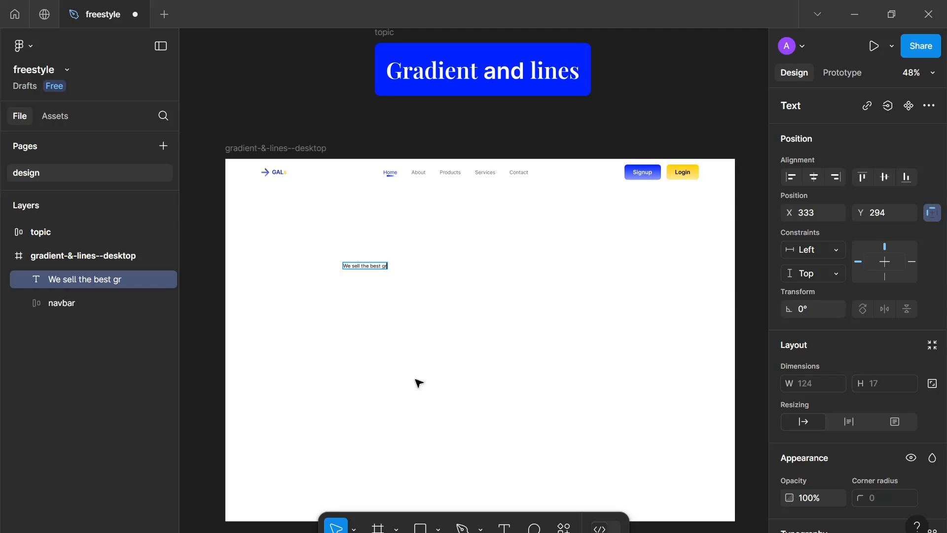
text(adients and lines)
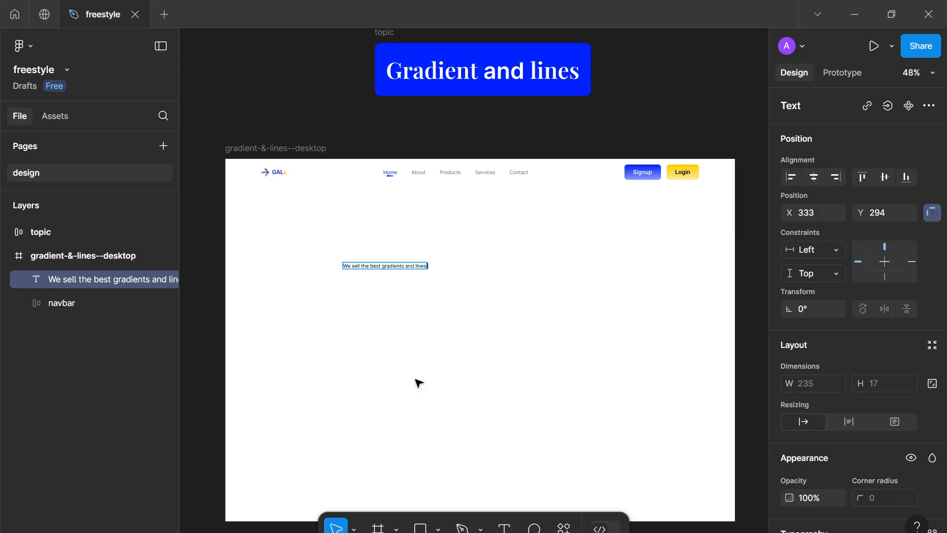
text( out there)
key(Escape)
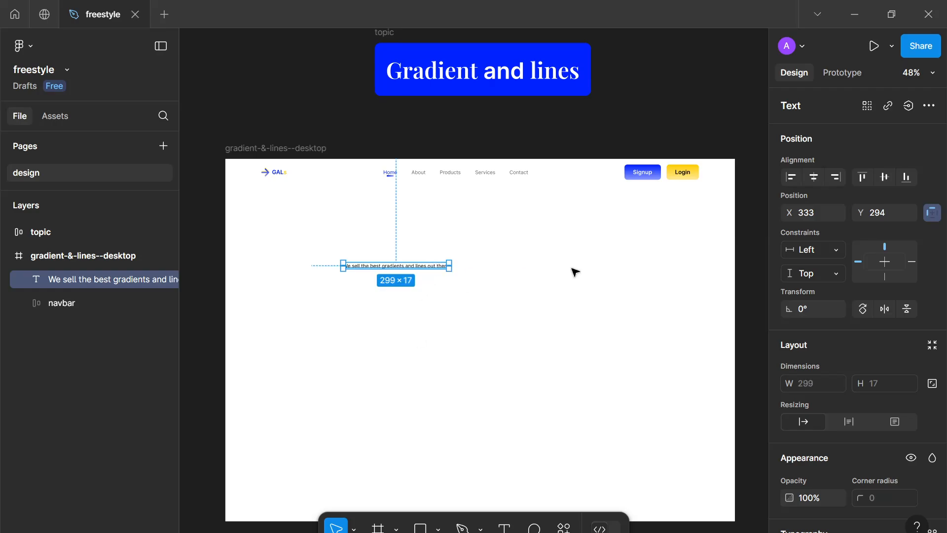
Set the heading text's font size to 48
scroll(908, 325, down, 5)
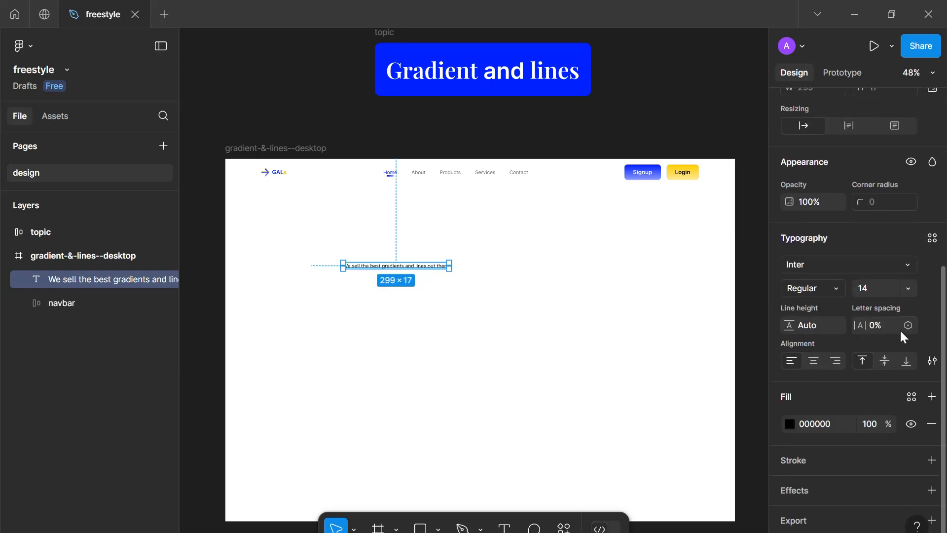
click(875, 291)
text(48)
key(Return)
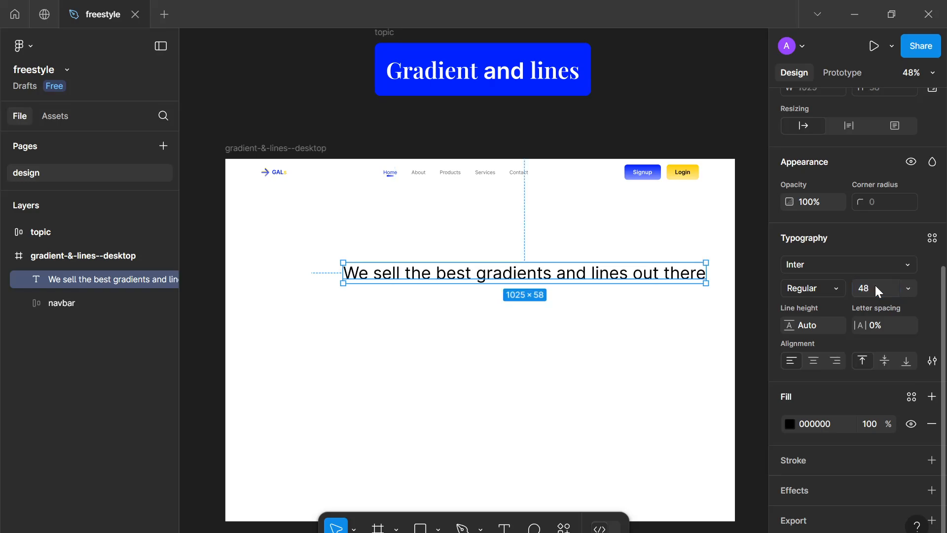
Set the heading text's font weight to Semi Bold
click(839, 286)
click(838, 251)
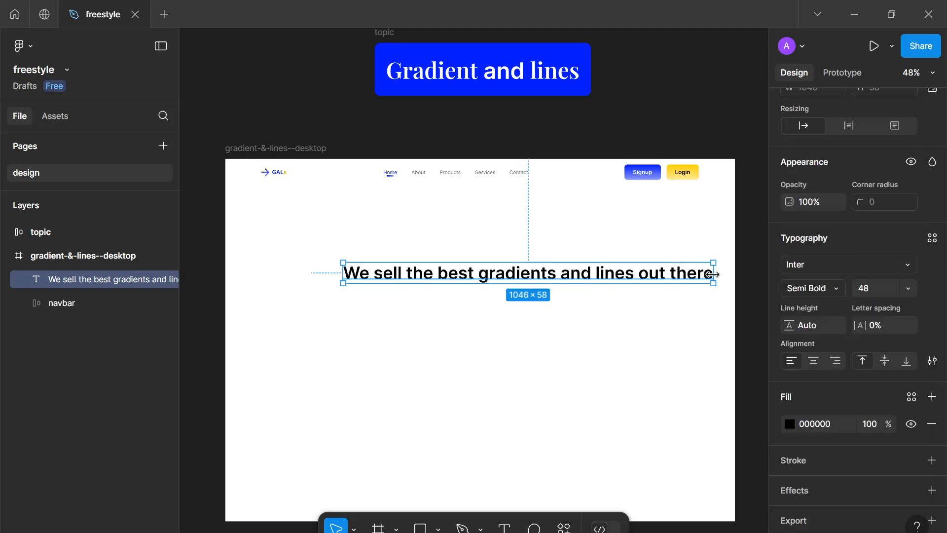
Select the word "gradients" in the heading and change its fill to a linear gradient
double_click(520, 275)
click(527, 275)
drag(535, 275, 417, 275)
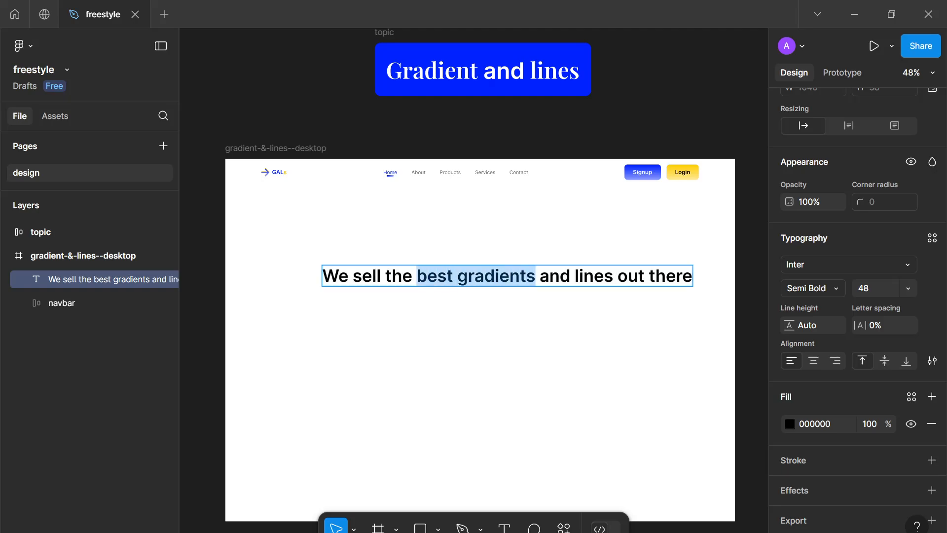
double_click(594, 275)
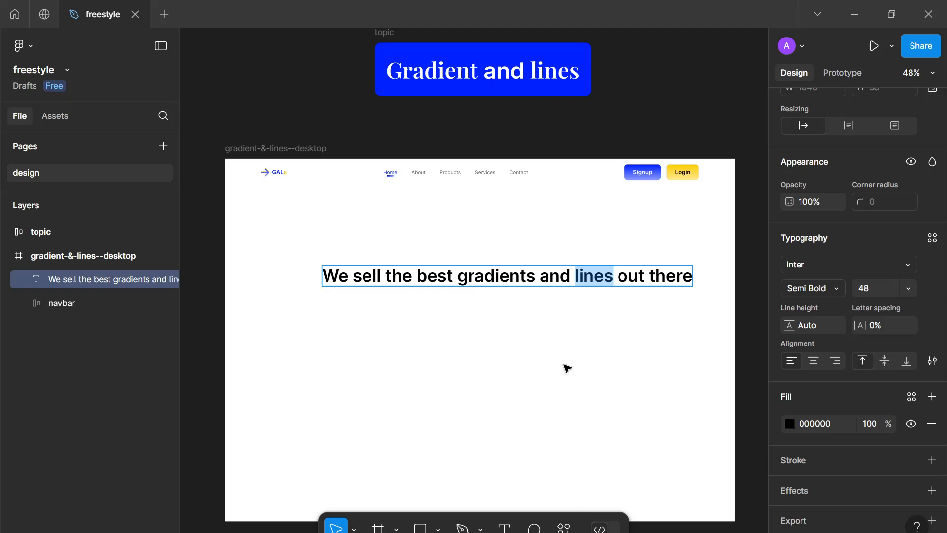
scroll(579, 230, up, 1)
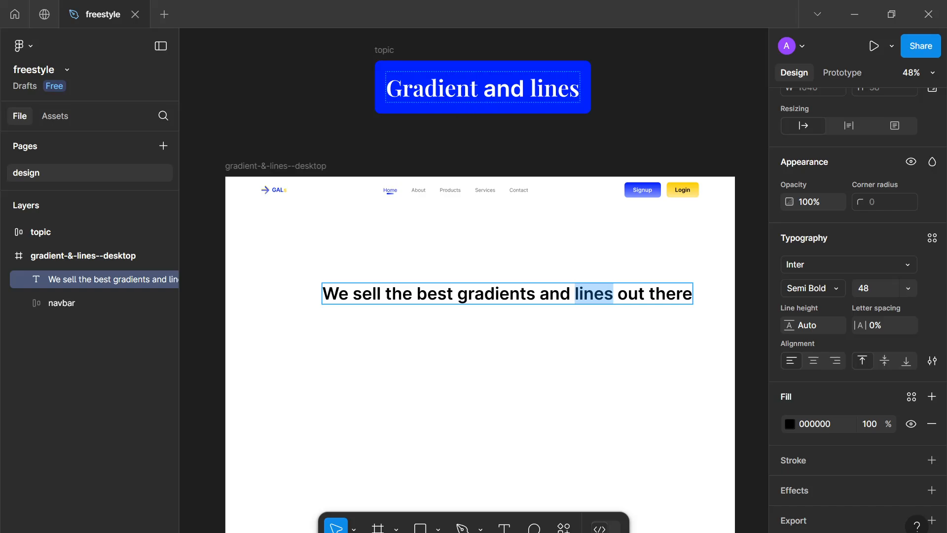
click(526, 293)
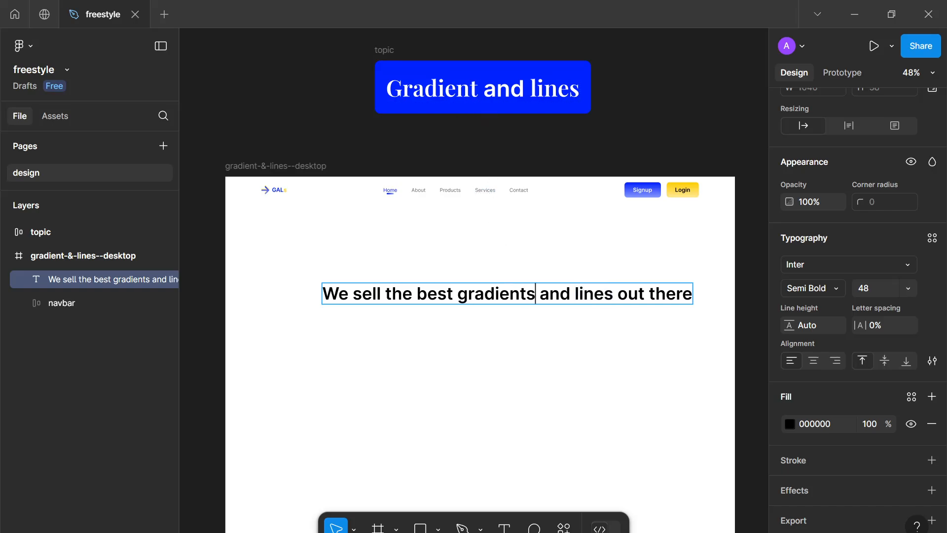
key(ctrl+shift+Left)
key(ctrl+shift+Left)
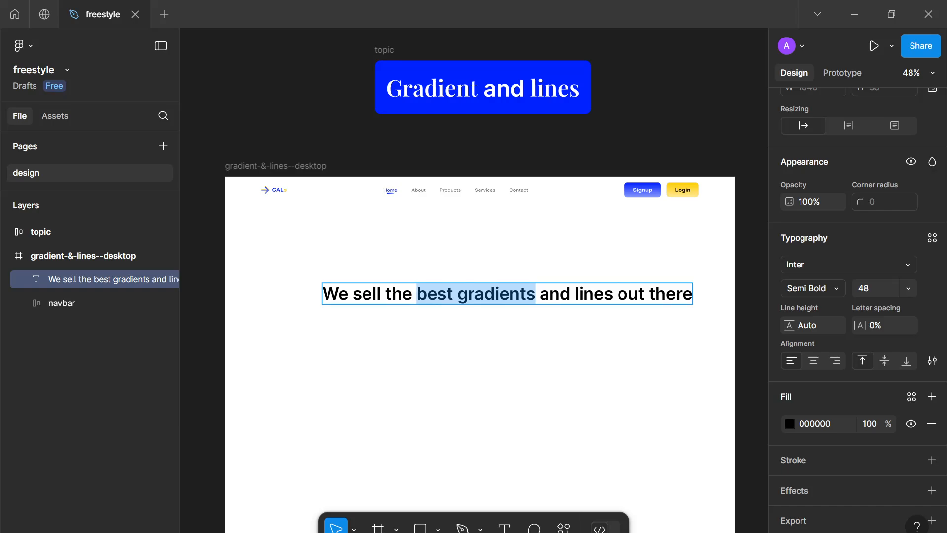
scroll(784, 283, down, 1)
click(790, 407)
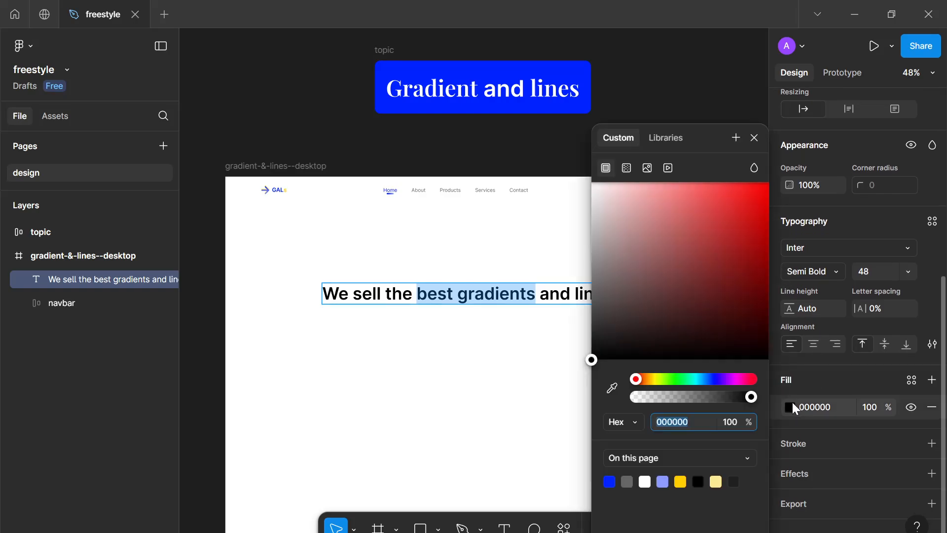
double_click(496, 294)
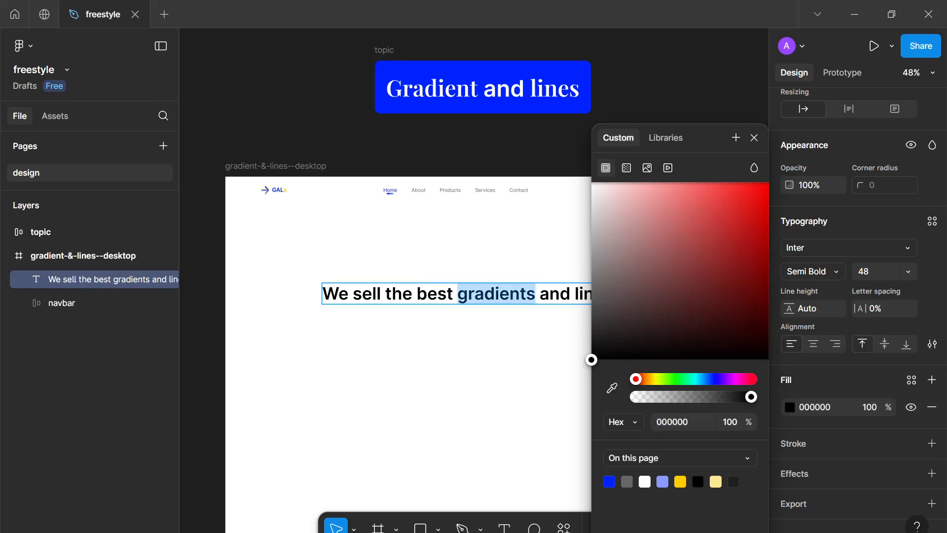
click(626, 172)
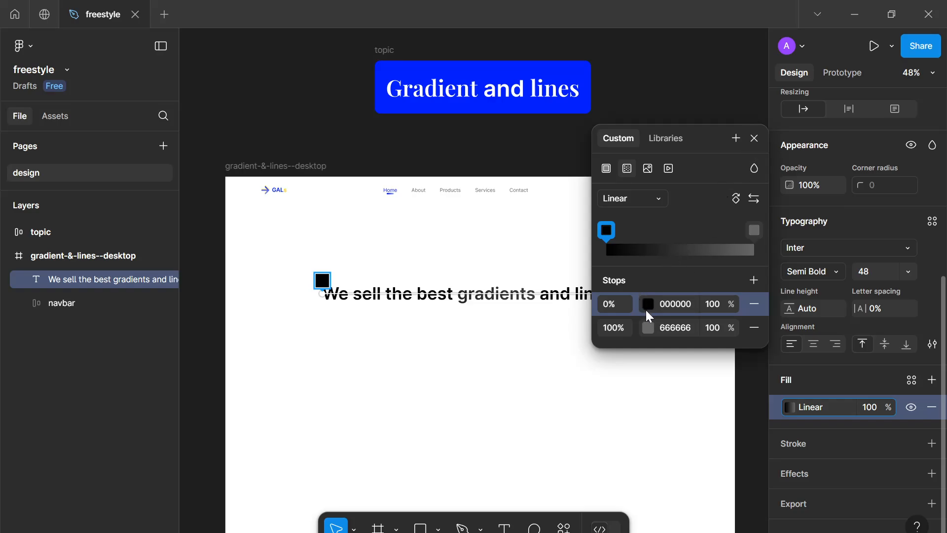
click(644, 329)
drag(471, 206, 416, 182)
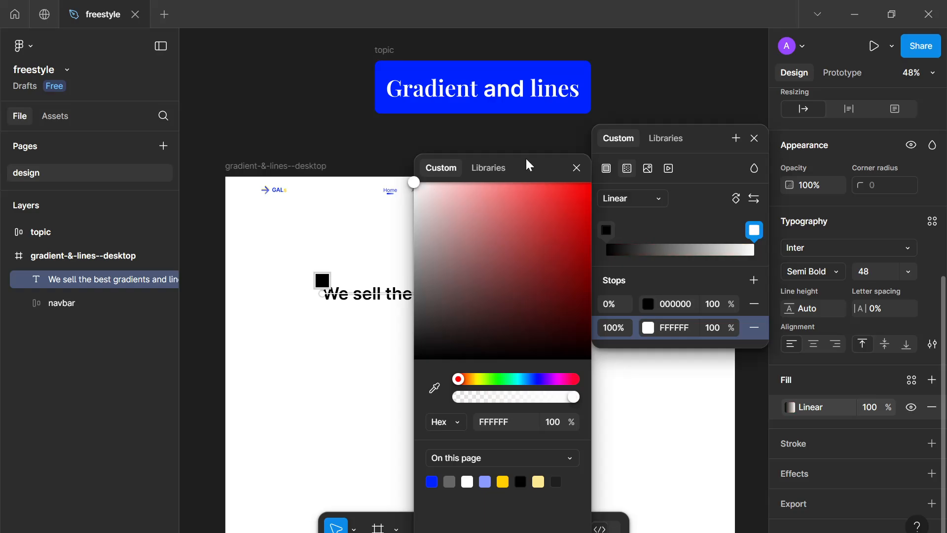
drag(535, 159, 582, 372)
key(ctrl+z)
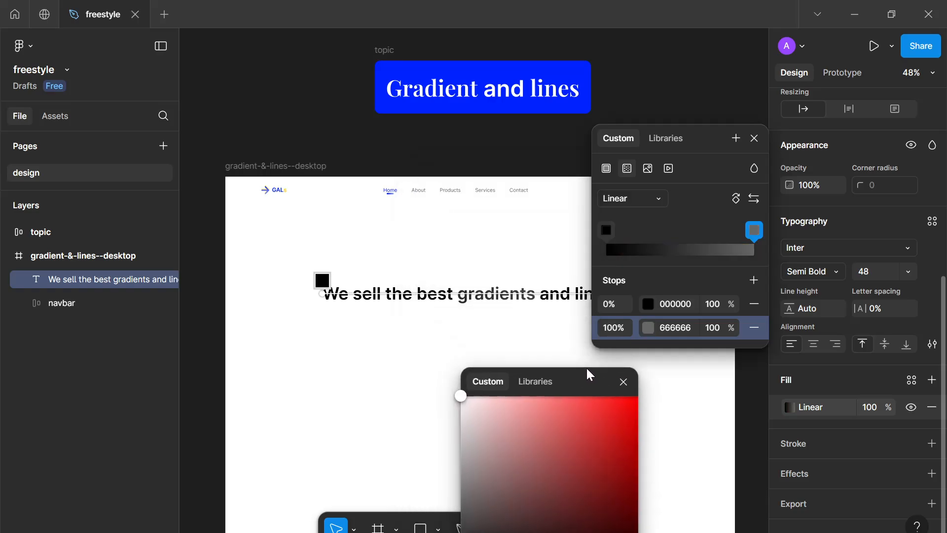
Set the gradient's first stop to the blue swatch 0022FF
click(648, 306)
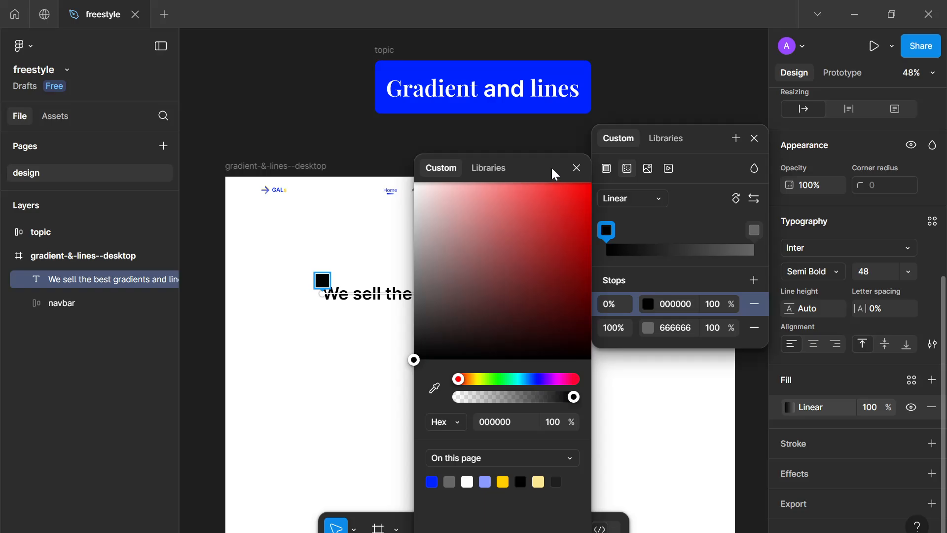
drag(551, 166, 901, 114)
click(790, 422)
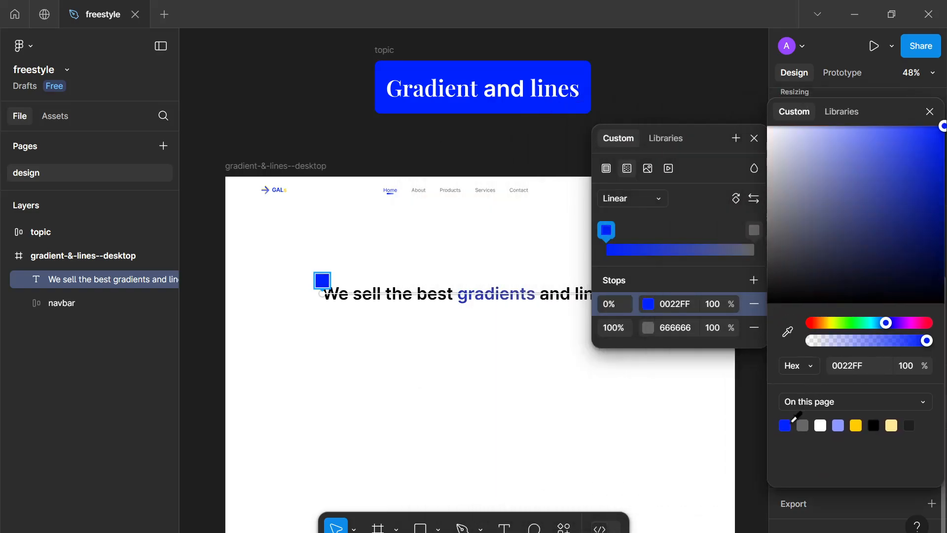
Set the gradient's second stop to the light blue swatch 8A9AFF and finish editing the heading text
click(649, 328)
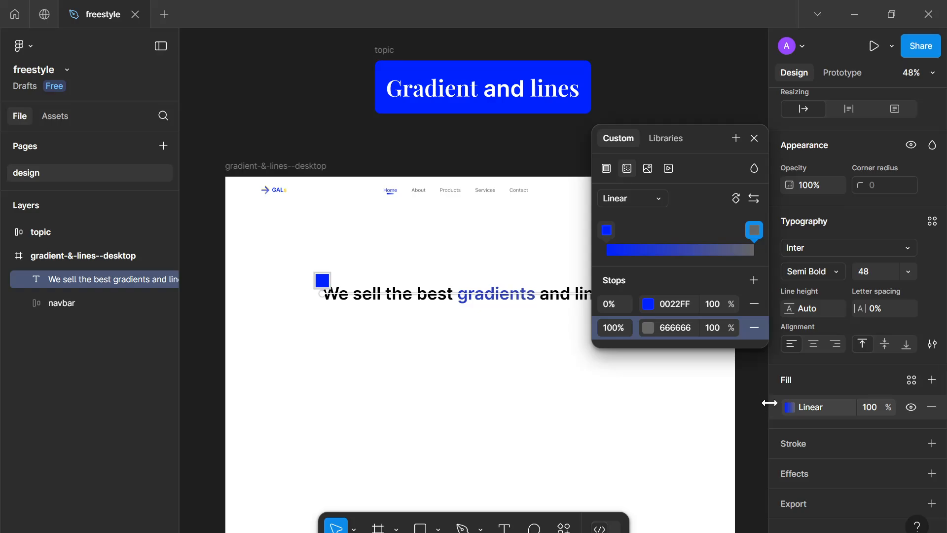
click(754, 231)
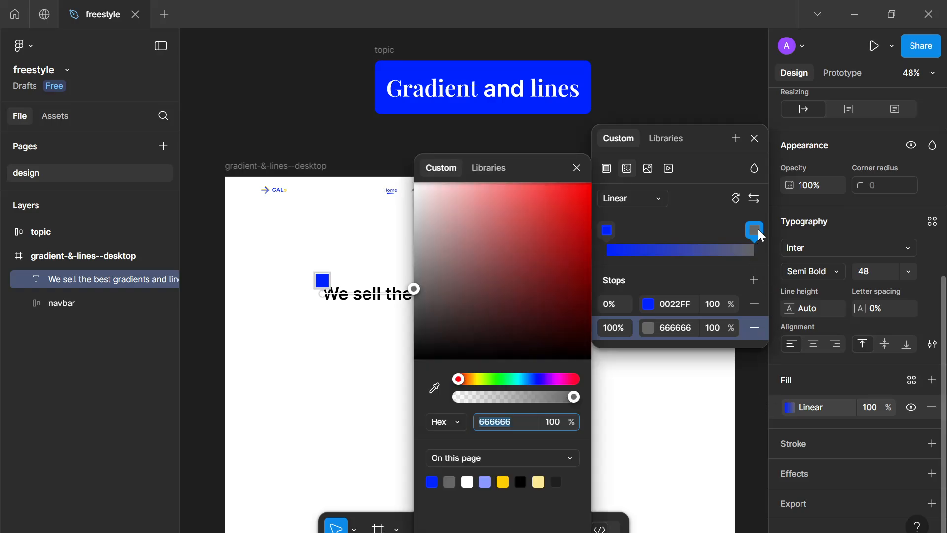
click(491, 481)
click(576, 168)
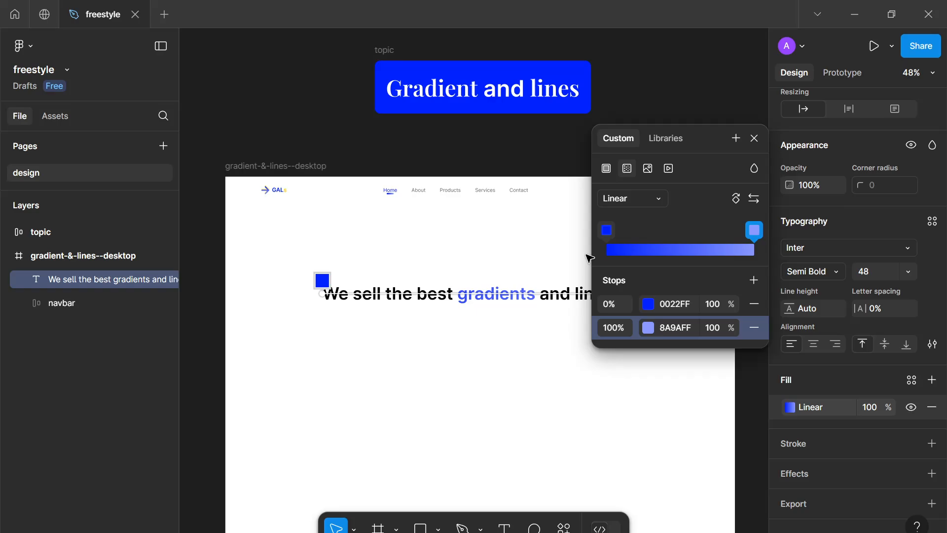
scroll(569, 344, up, 6)
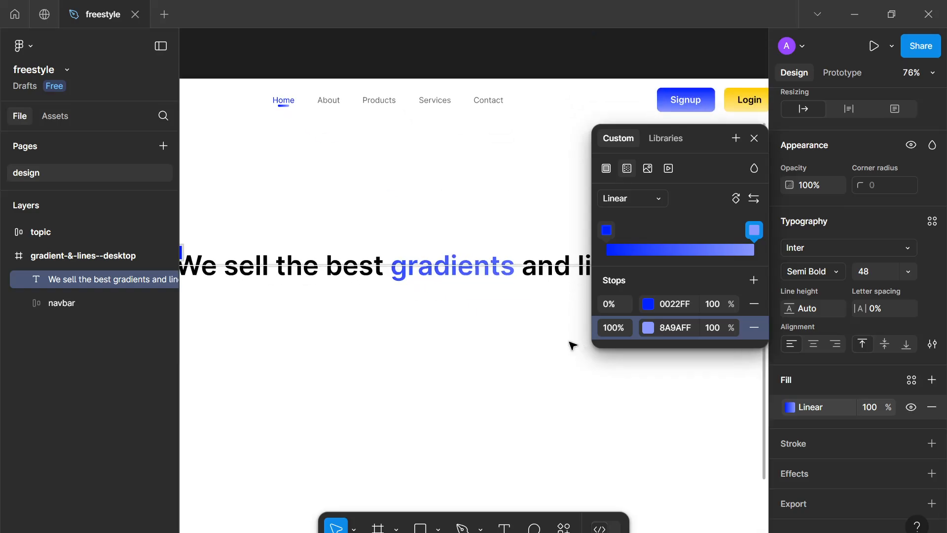
key(Escape)
scroll(526, 345, down, 4)
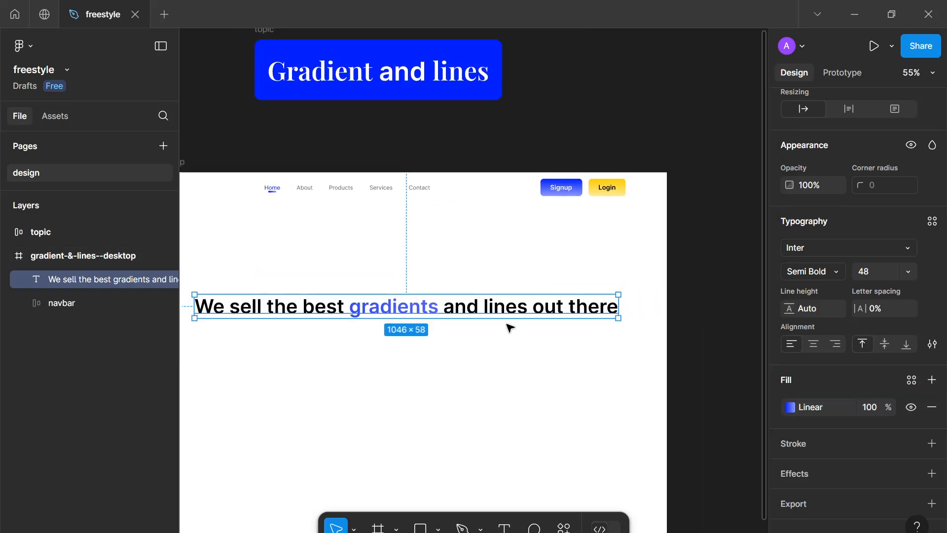
key(Return)
Draw a curved underline about 107 × 17 beneath the word "lines" with the Pen tool
double_click(503, 307)
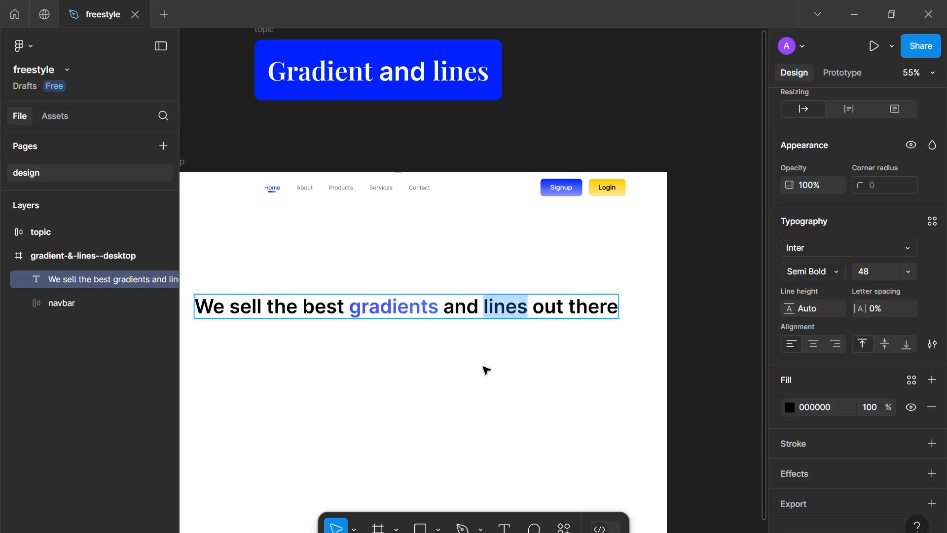
key(Escape)
scroll(486, 370, up, 2)
key(p)
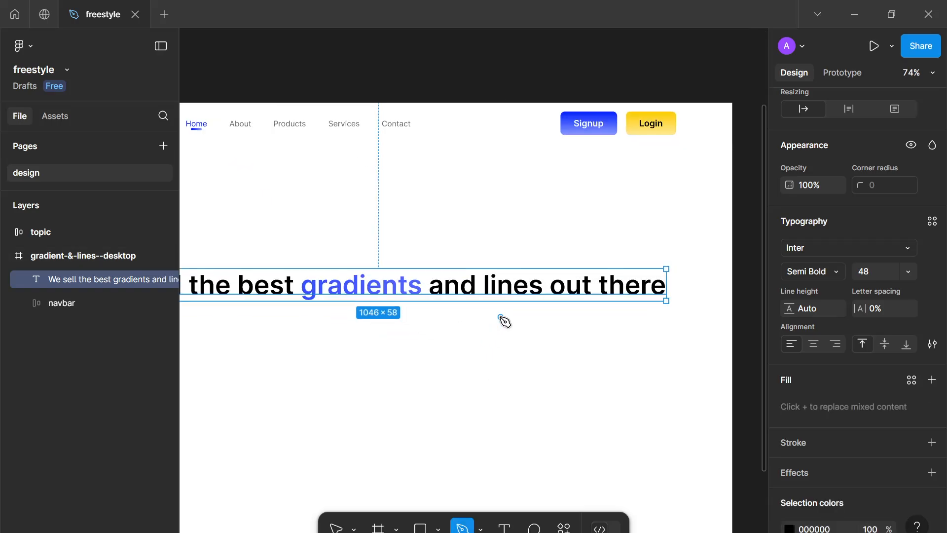
scroll(502, 318, up, 3)
click(476, 289)
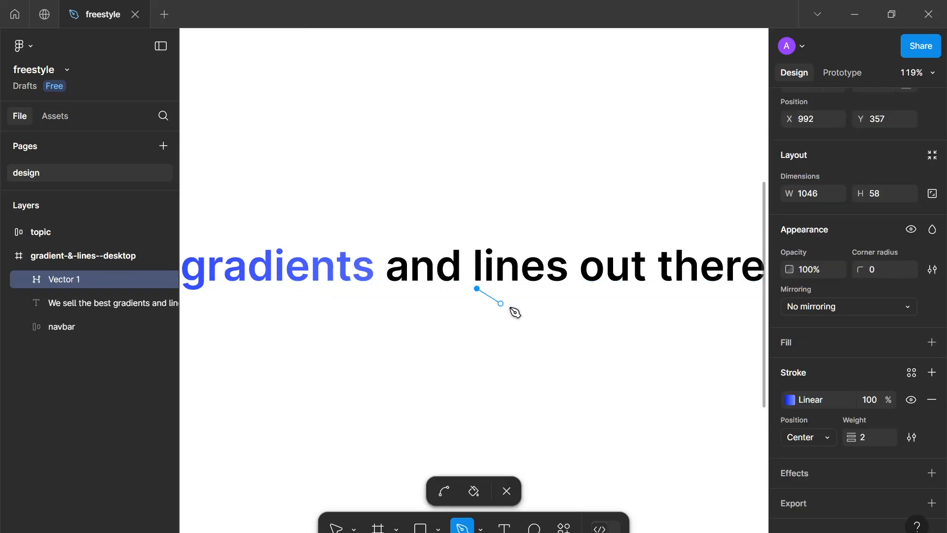
drag(571, 288, 581, 257)
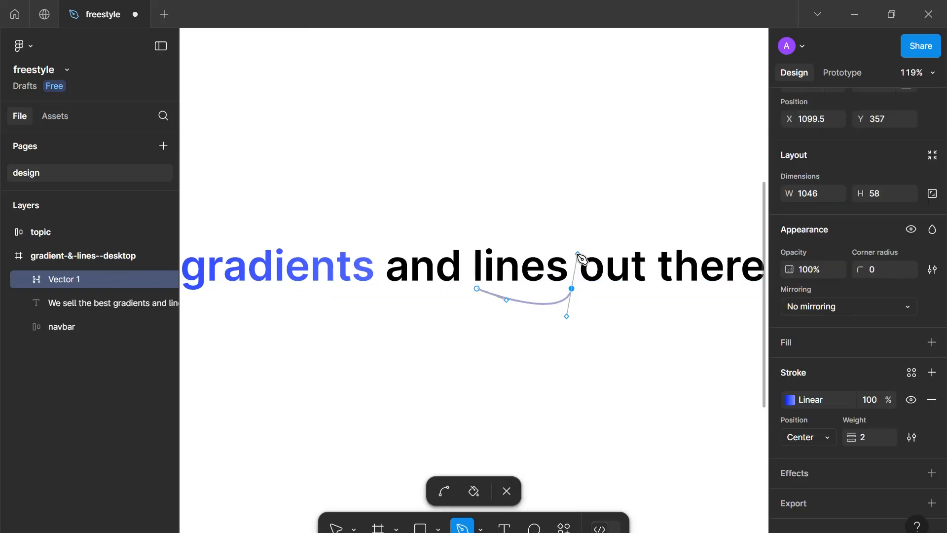
key(Escape)
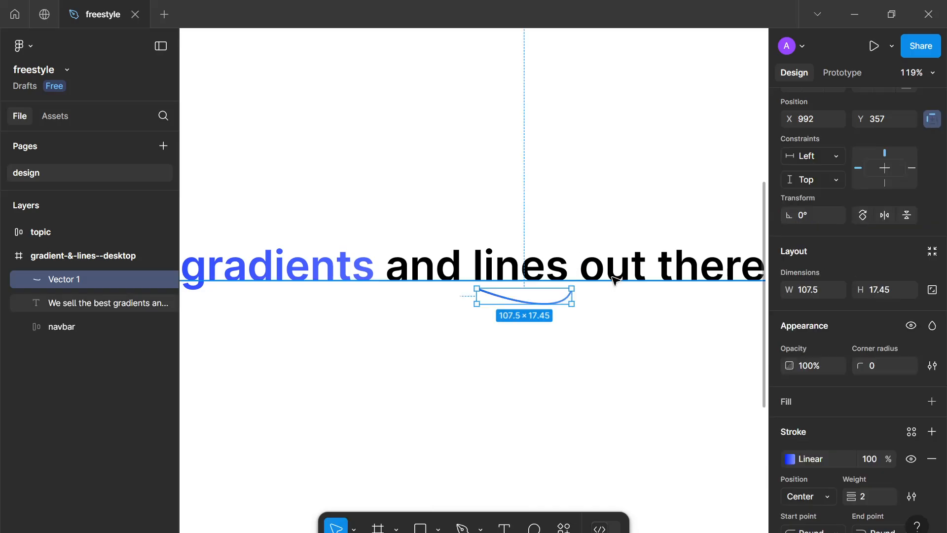
Set the underline's stroke weight to 12
mouse_move(555, 297)
mouse_down()
mouse_move(538, 296)
mouse_move(555, 296)
mouse_up()
scroll(796, 410, down, 3)
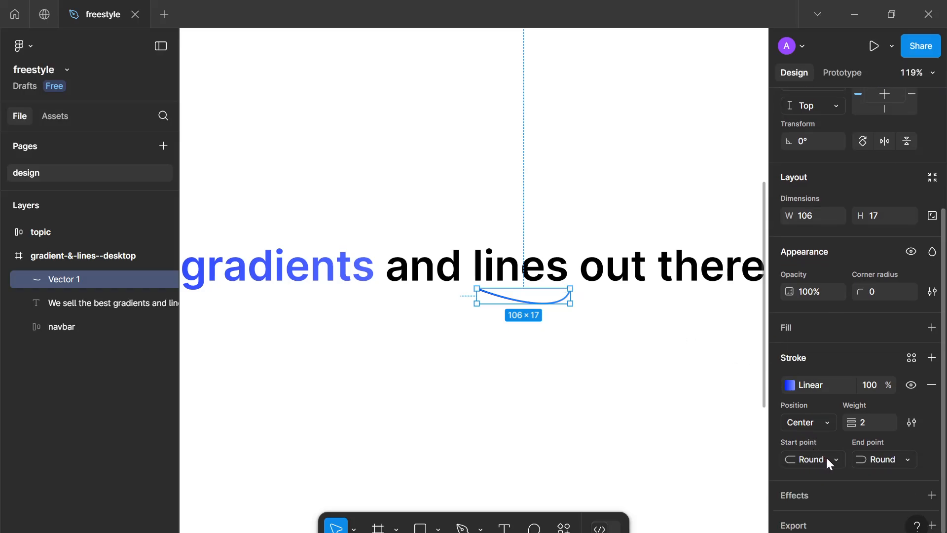
scroll(822, 259, down, 1)
scroll(822, 256, up, 6)
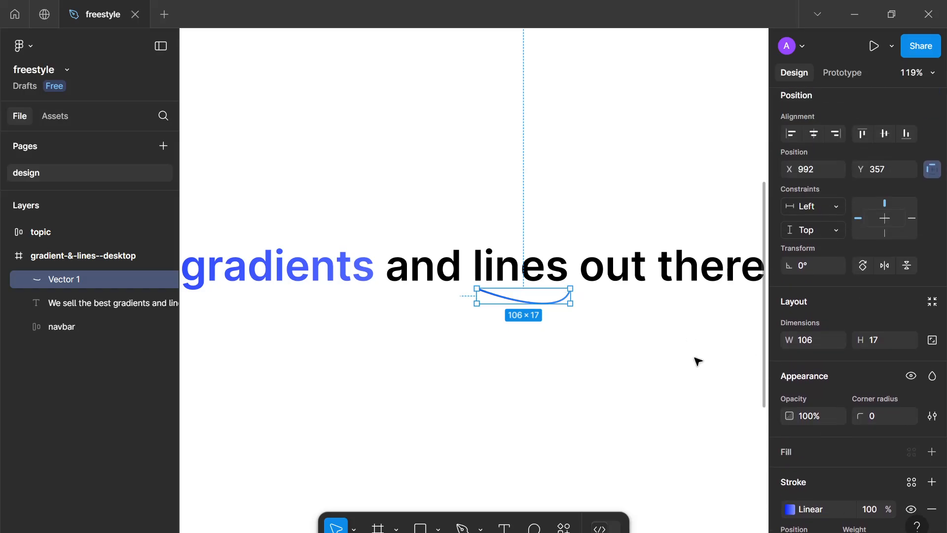
scroll(698, 359, down, 3)
scroll(839, 412, down, 6)
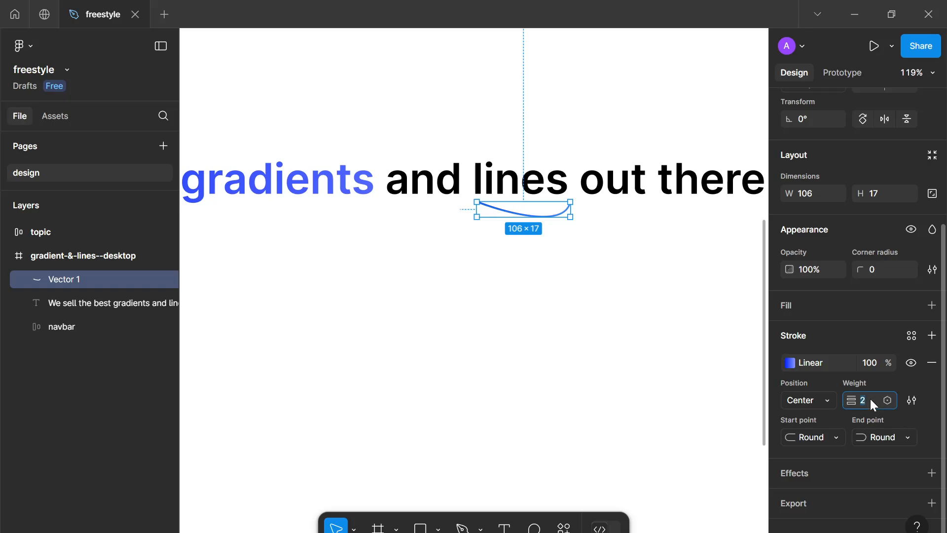
key(Up)
key(Up)
key(Up)
key(Up)
key(Up)
key(Up)
key(Up)
key(Up)
key(Up)
key(Up)
key(Up)
key(Up)
key(Up)
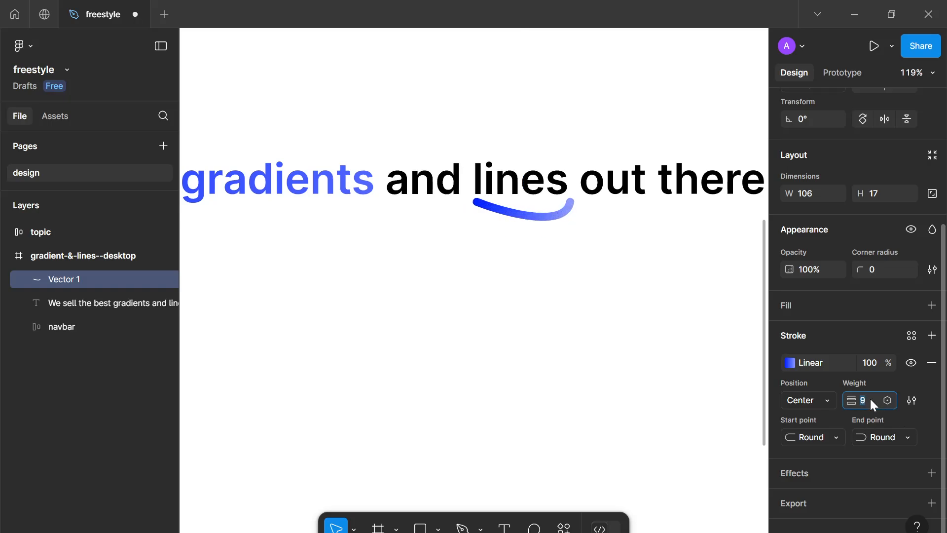
key(Down)
key(Down)
key(Down)
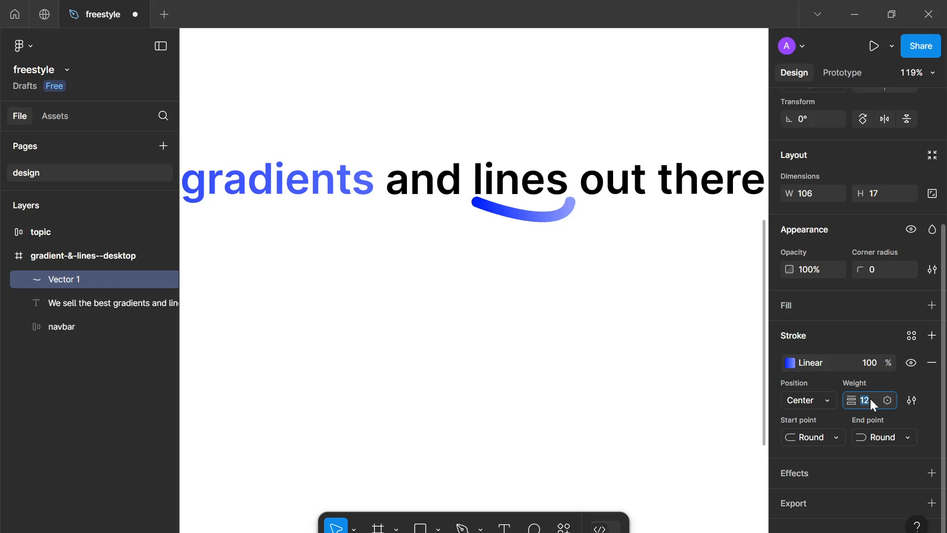
Reposition the underline slightly lower beneath the word "lines"
click(547, 217)
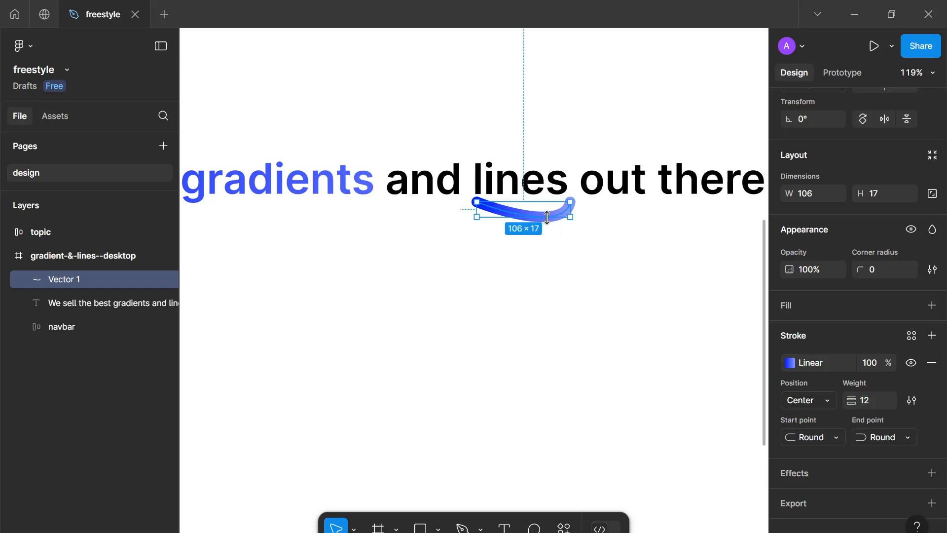
drag(549, 218, 570, 197)
double_click(546, 208)
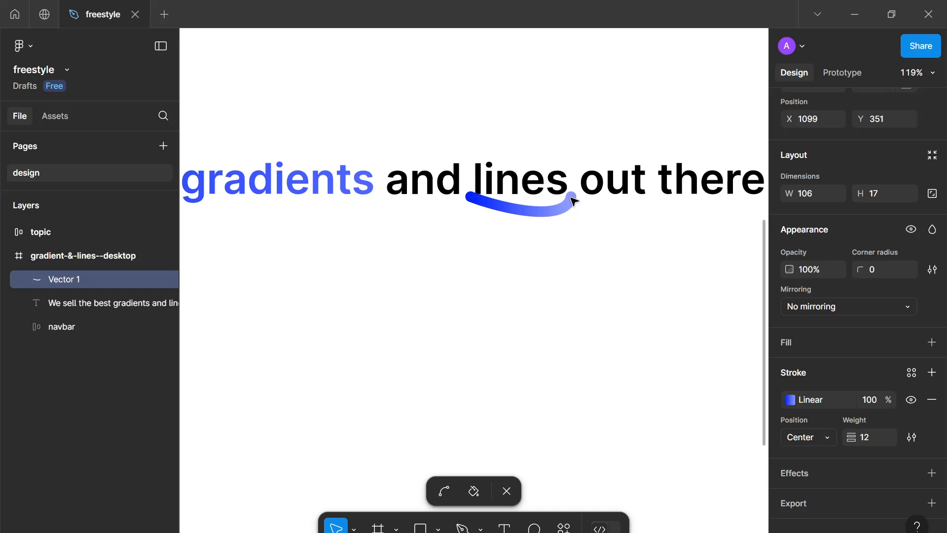
key(Escape)
key(Down)
key(Down)
key(Down)
key(Down)
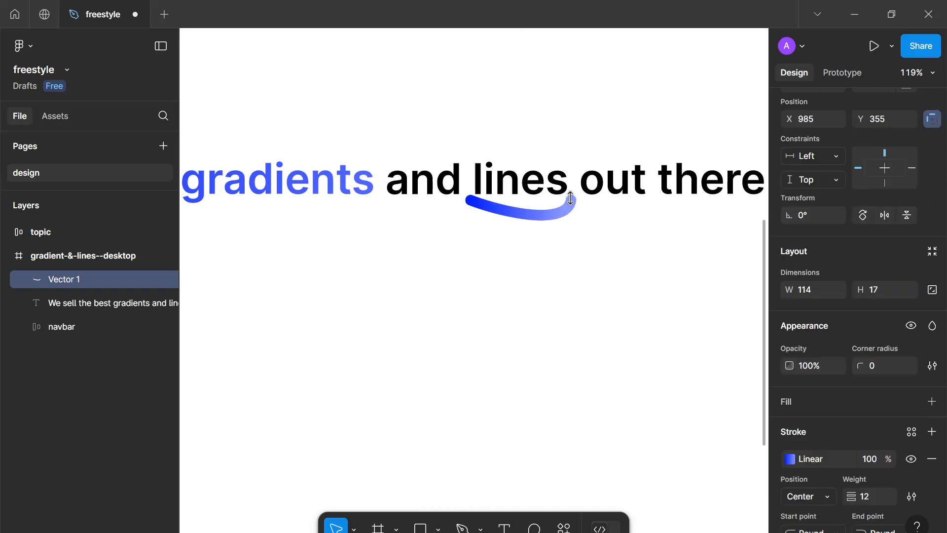
Set the underline's gradient first stop to the yellow swatch FFCC00
scroll(807, 345, down, 2)
click(789, 364)
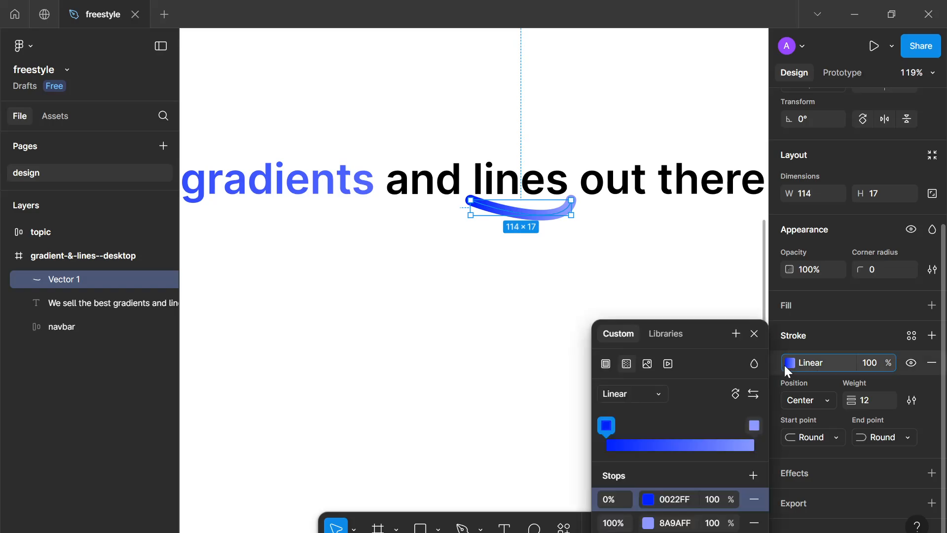
click(648, 499)
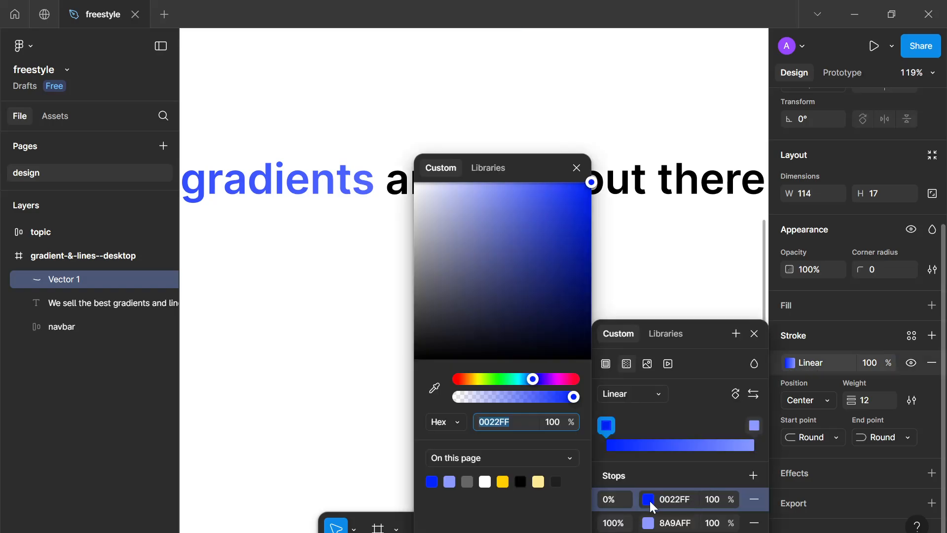
click(502, 482)
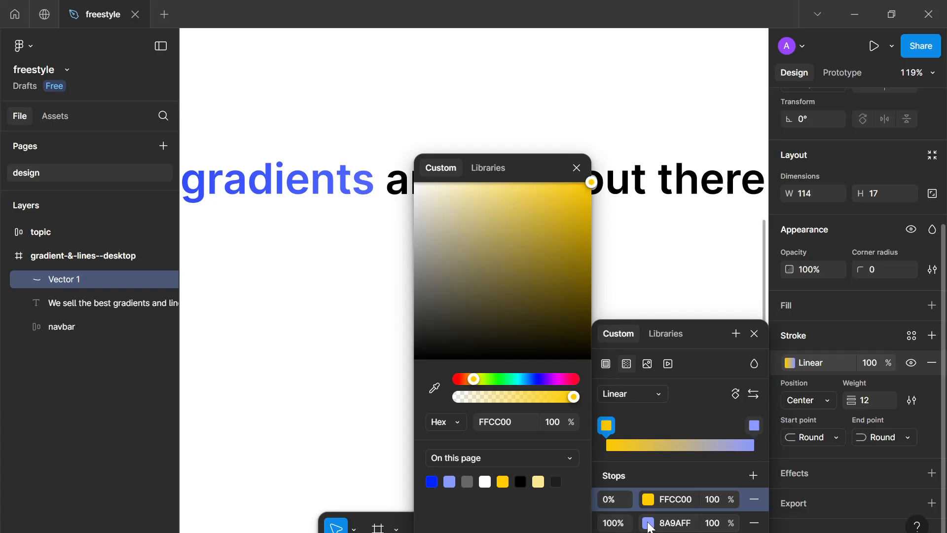
drag(543, 182, 421, 154)
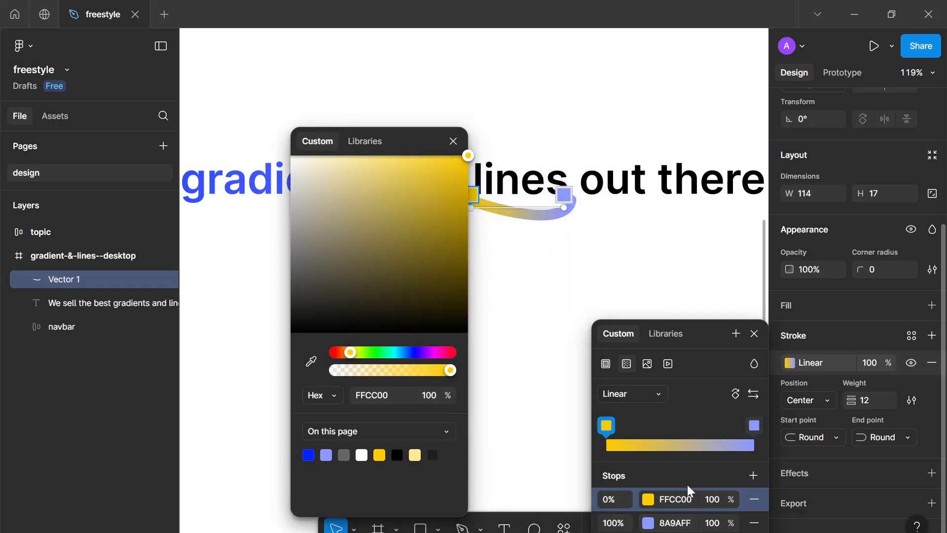
Set the underline's gradient end stop to the light yellow swatch FFEA94 and close the colour picker
click(648, 523)
click(543, 481)
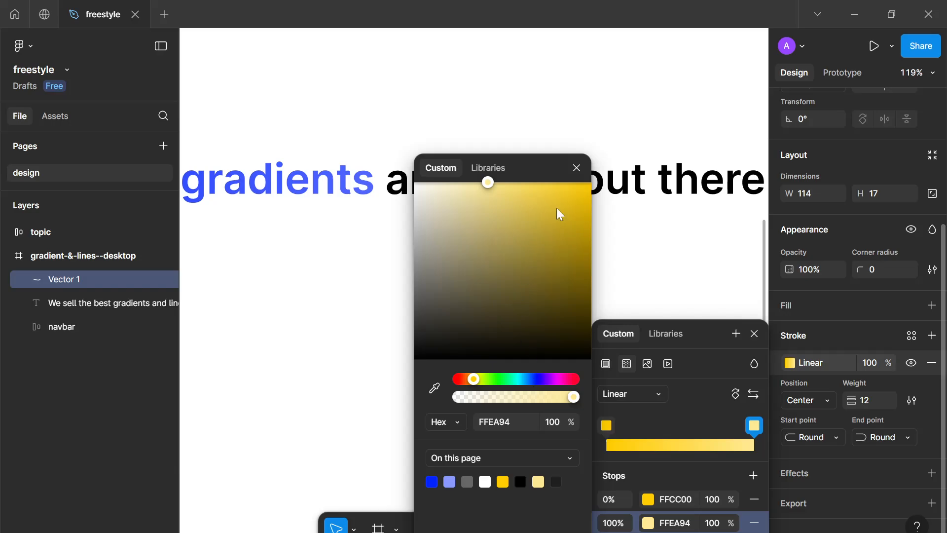
click(576, 167)
key(Escape)
click(683, 252)
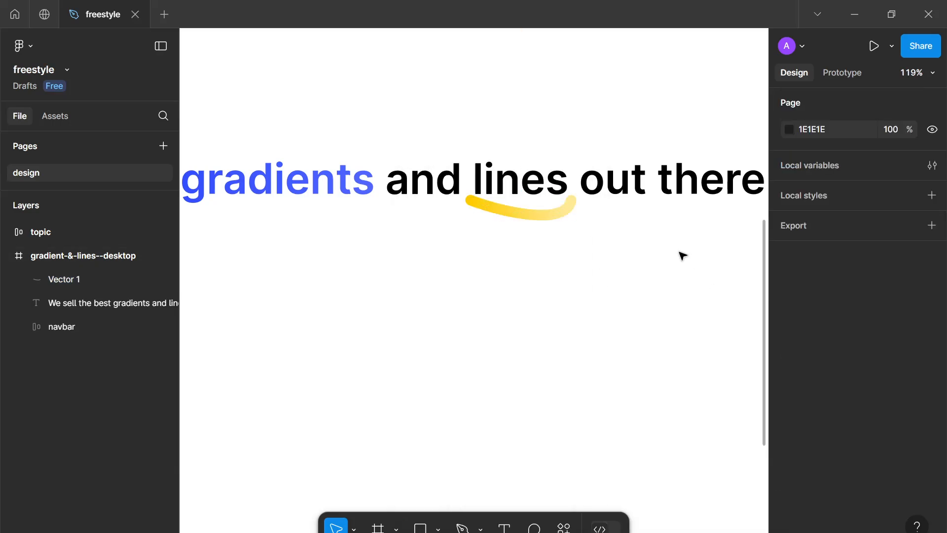
Narrow the heading text box to 607 wide so the heading wraps onto two lines
scroll(680, 254, down, 5)
scroll(677, 268, up, 2)
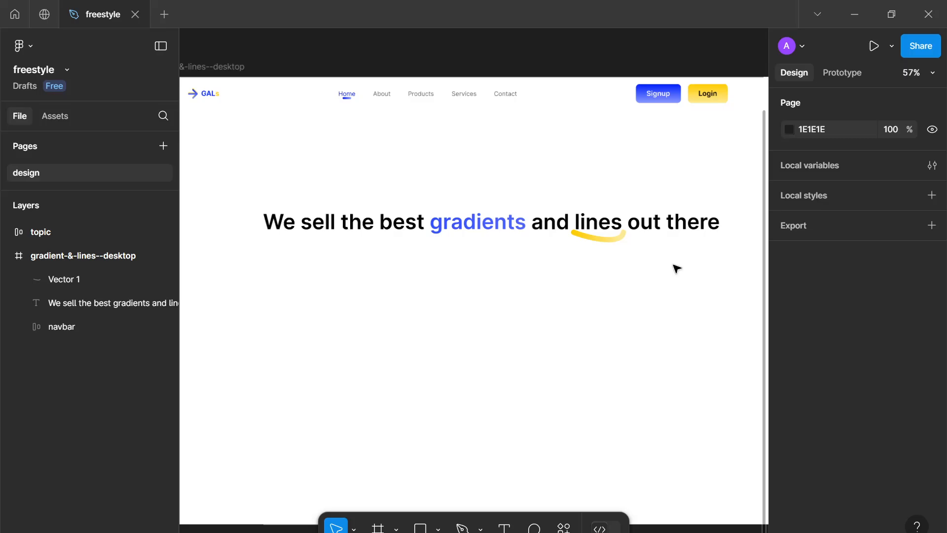
click(641, 220)
drag(720, 222, 527, 258)
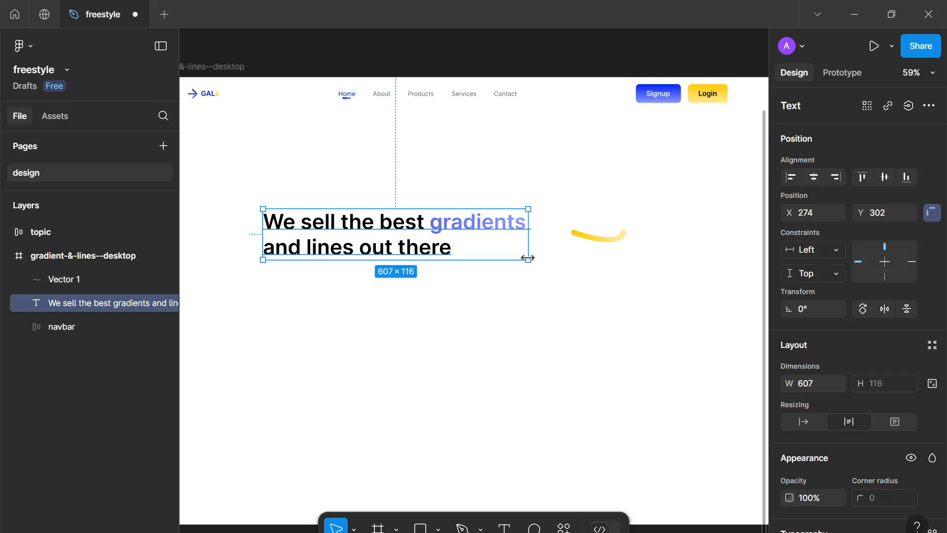
Move the underline beneath the word "lines" on the heading's second line
drag(598, 244, 331, 270)
click(458, 321)
Rename the underline vector layer to accent
drag(658, 377, 262, 163)
double_click(113, 279)
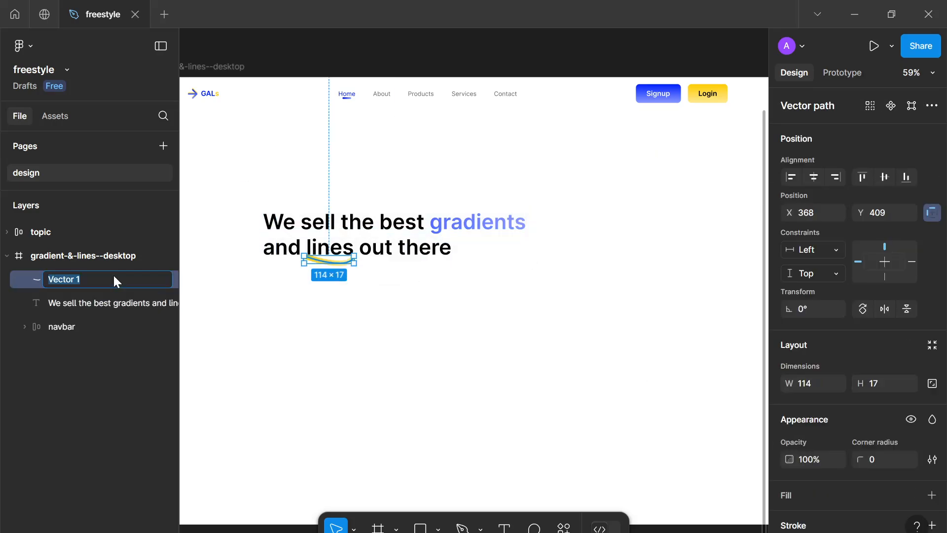
text(accent)
key(Return)
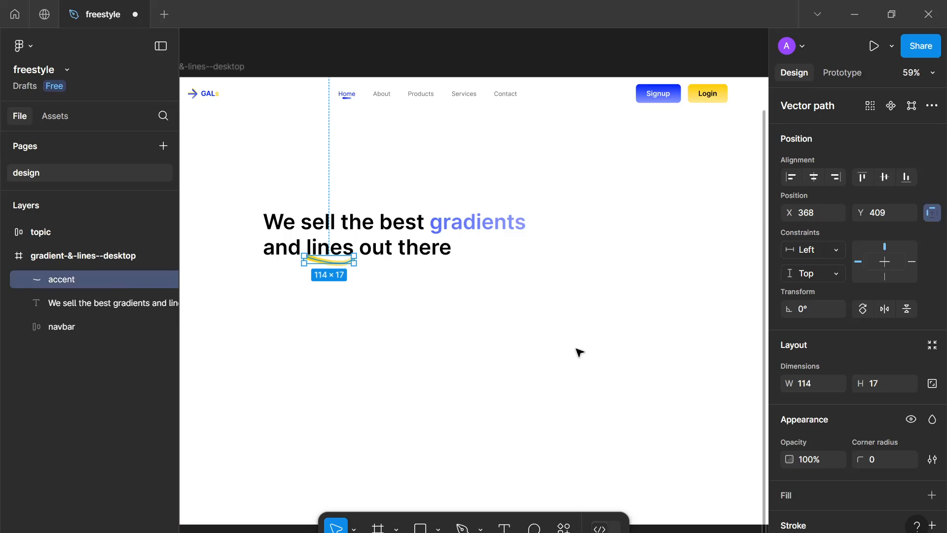
Group the heading text with the accent underline and name the group headline
drag(658, 348, 207, 172)
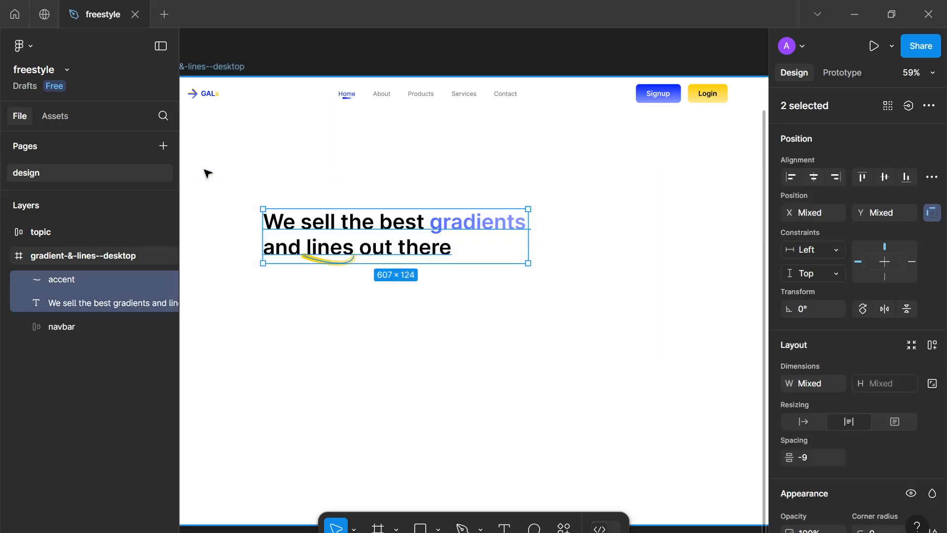
key(ctrl+g)
double_click(102, 279)
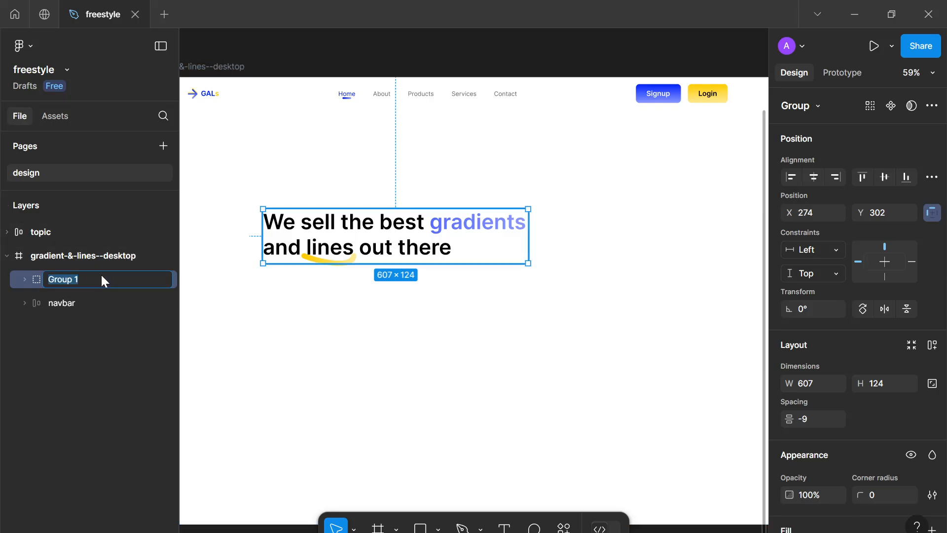
text(headline)
key(Return)
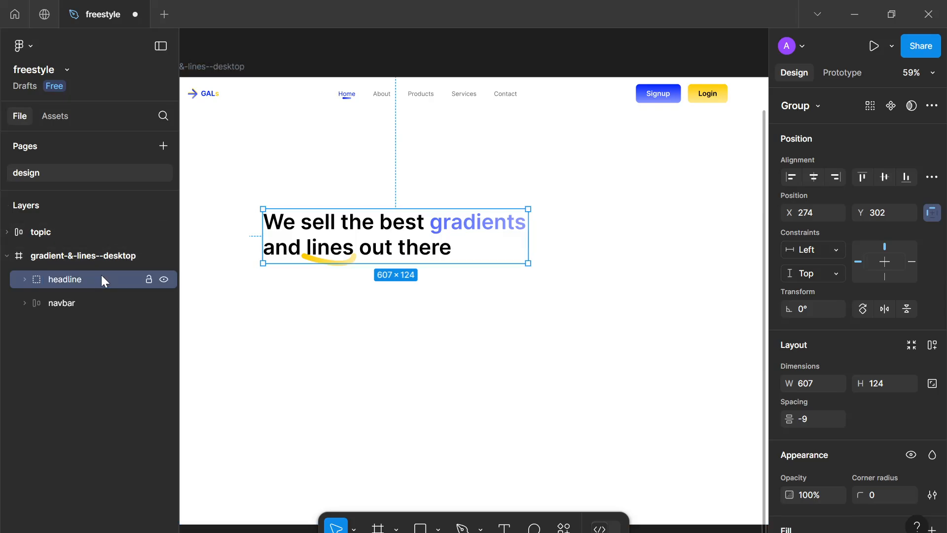
Add a text layer below the heading reading "GALs is a freestyle website that aims to better"
click(473, 385)
key(t)
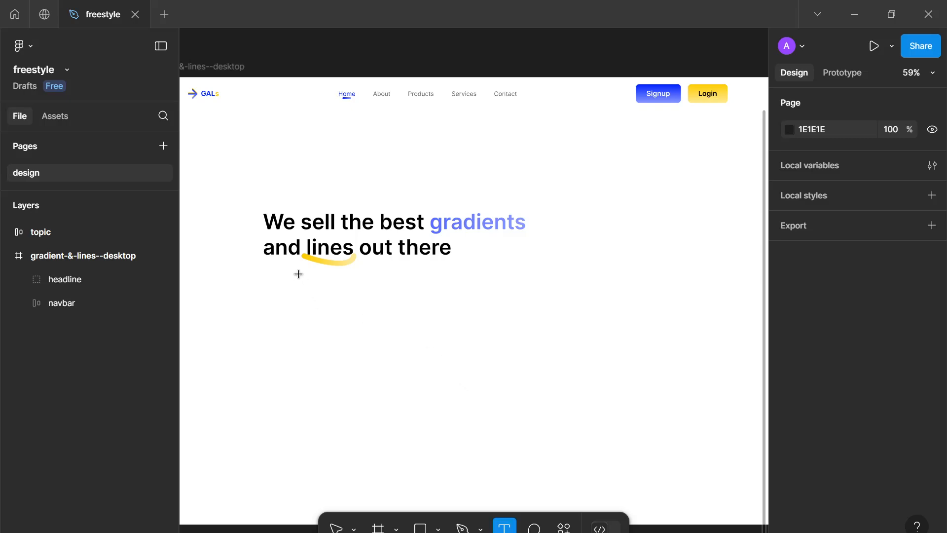
click(298, 295)
text(G)
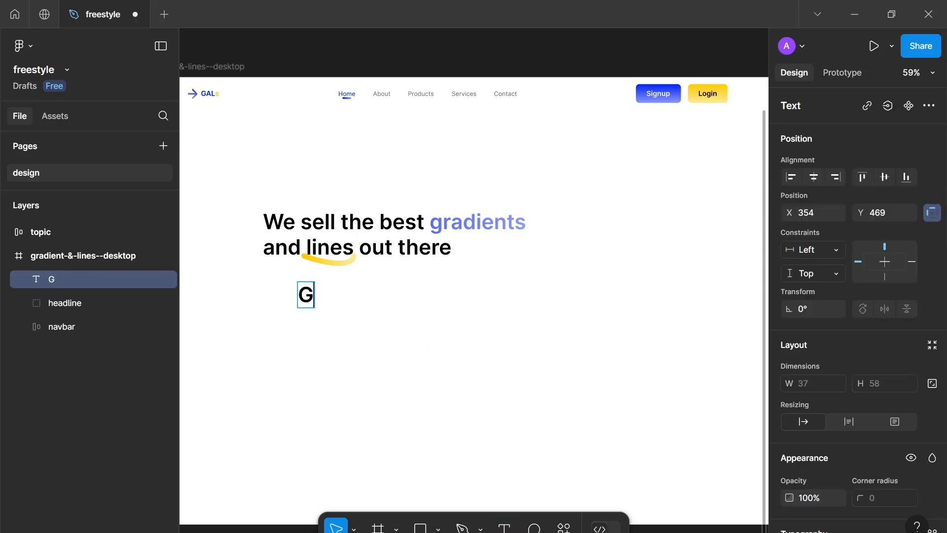
text(ALs is a)
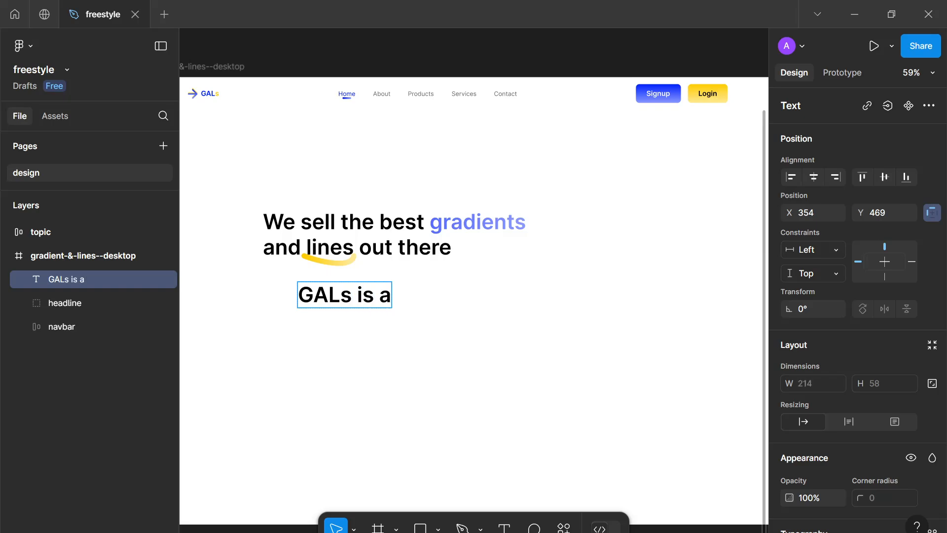
text( freesty)
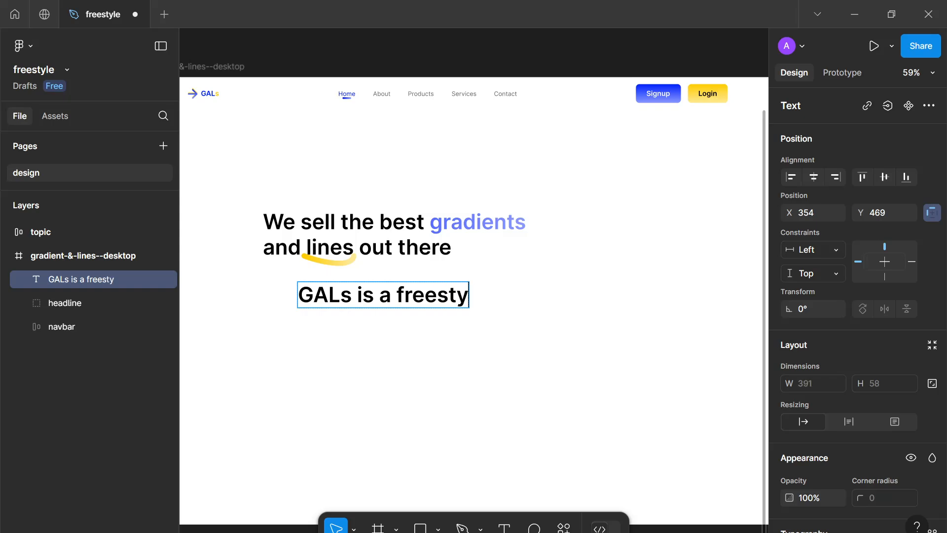
text(le website t)
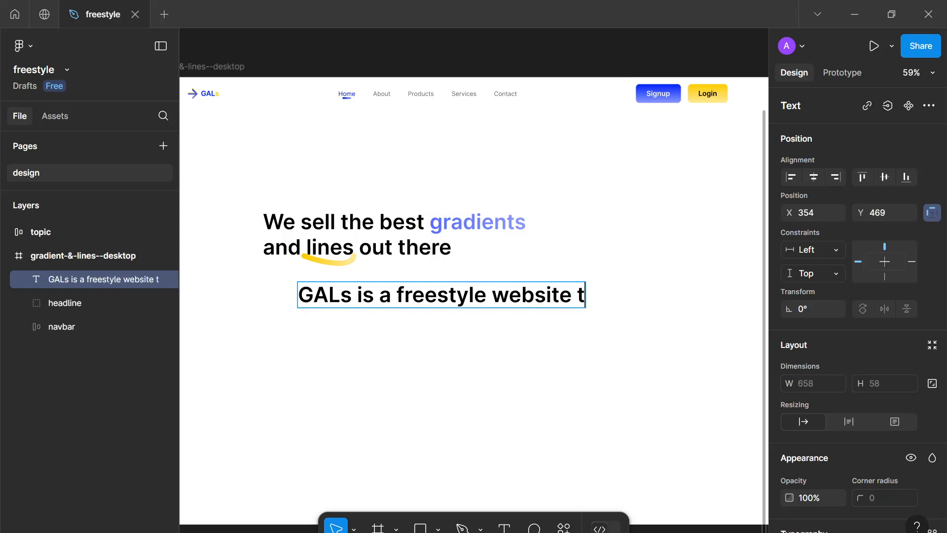
text(hat aims )
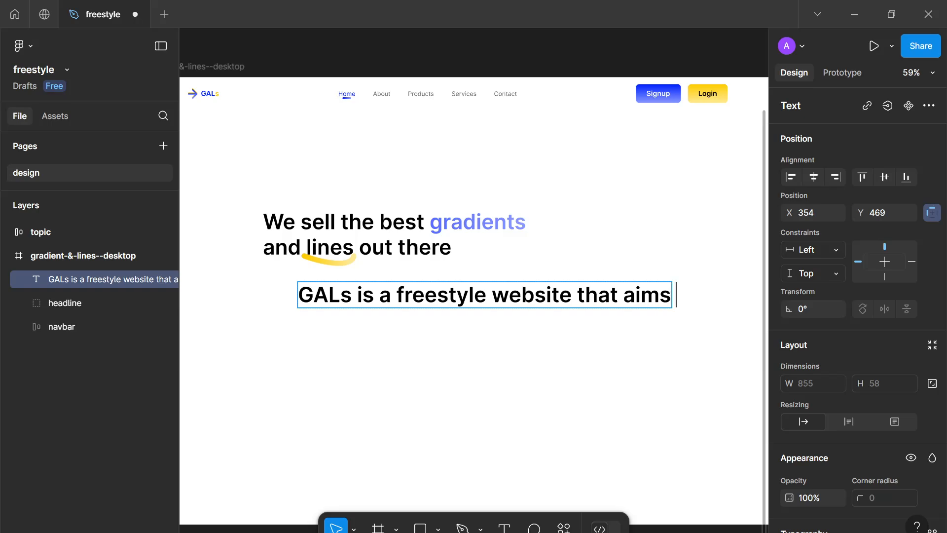
text(to better)
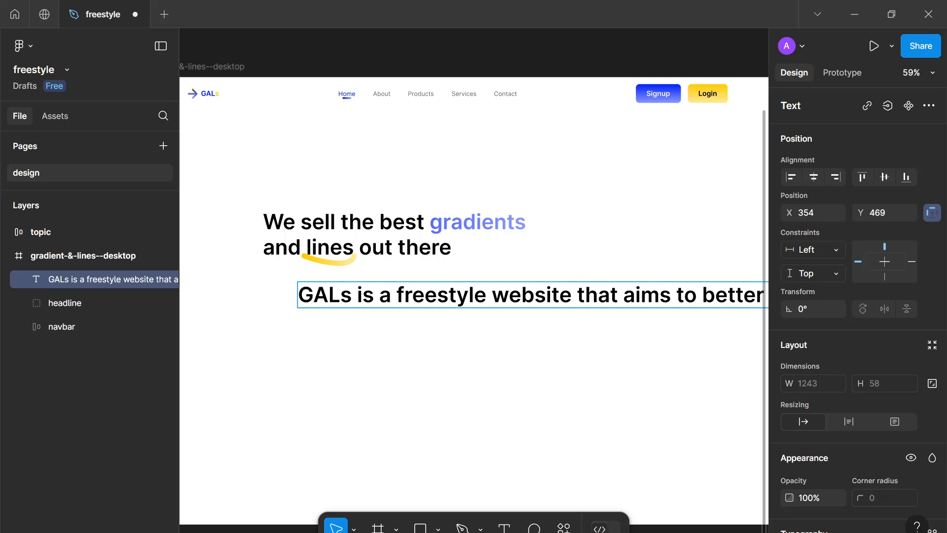
key(Escape)
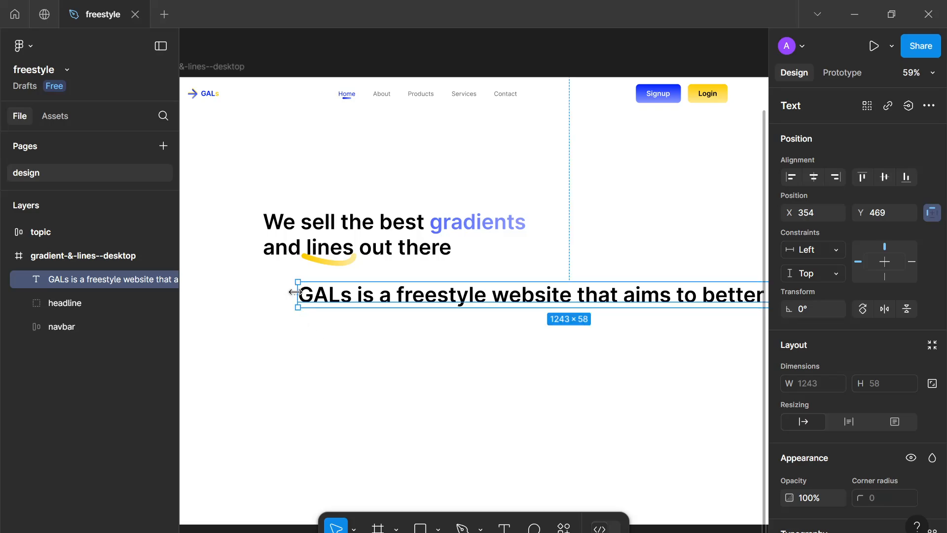
Resize the new text box to about 716 wide so the sentence wraps
drag(295, 292, 529, 296)
drag(647, 315, 368, 309)
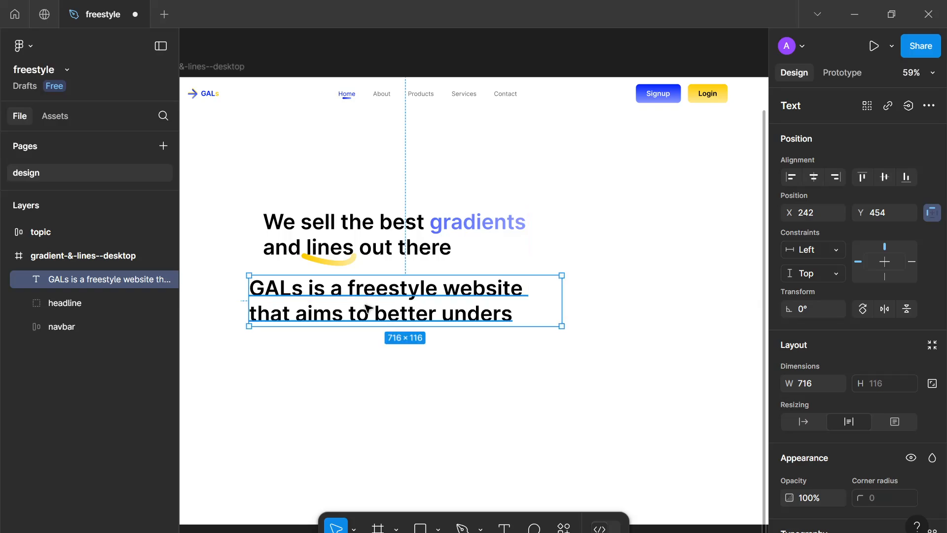
Continue the sentence with "understand web design accents by experimentation"
key(Return)
key(Right)
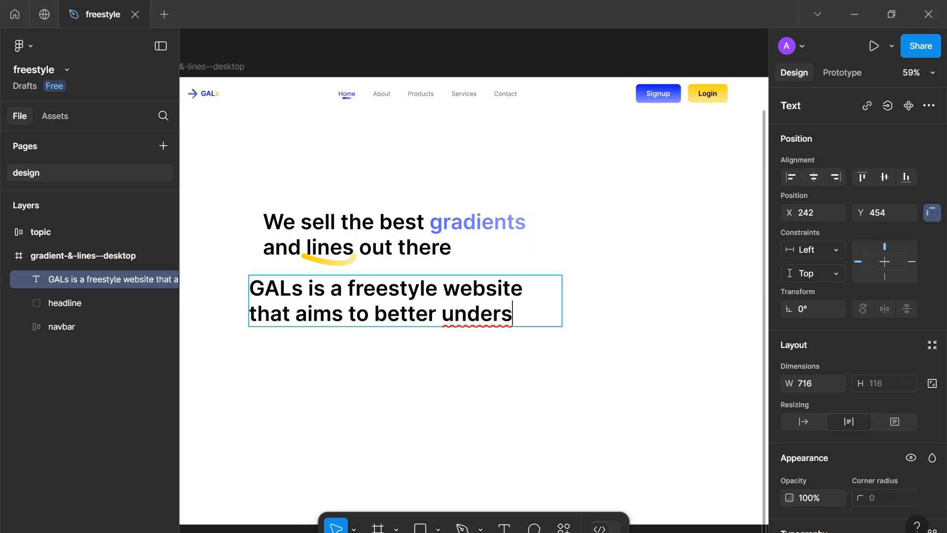
text(tand web deve)
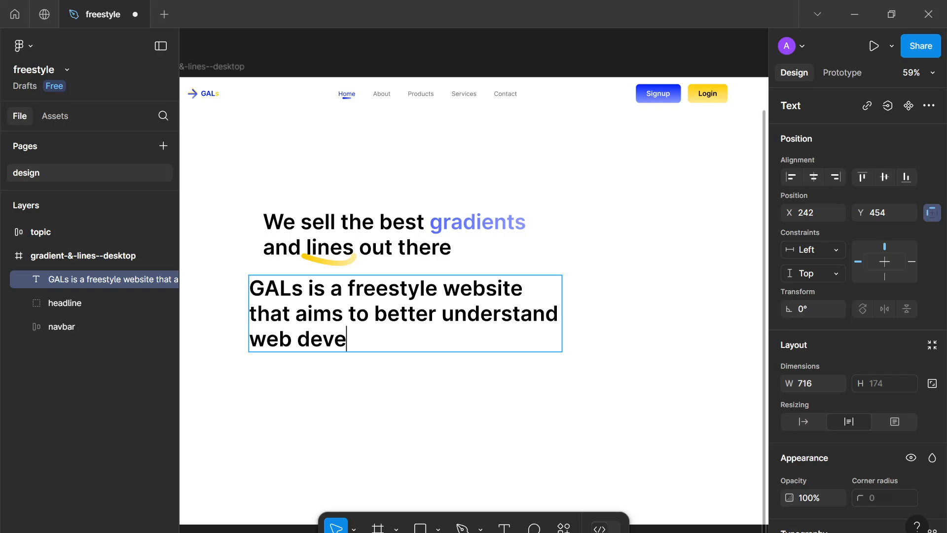
text(lop)
key(ctrl+BackSpace)
text(design )
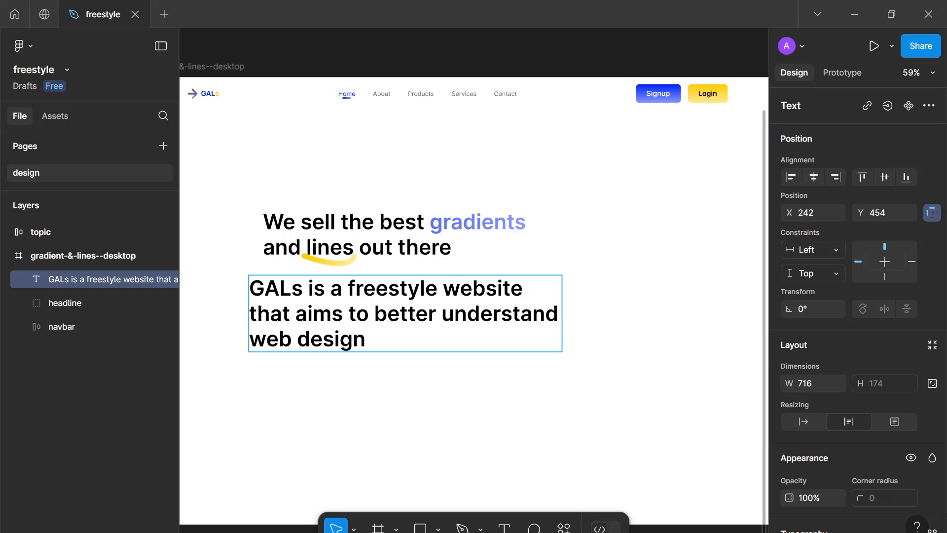
text(accent)
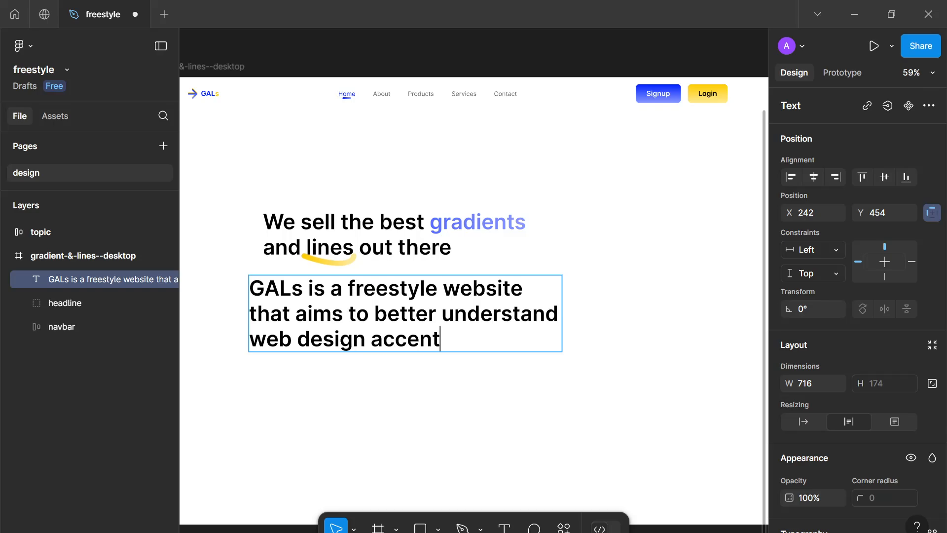
text(s by exp)
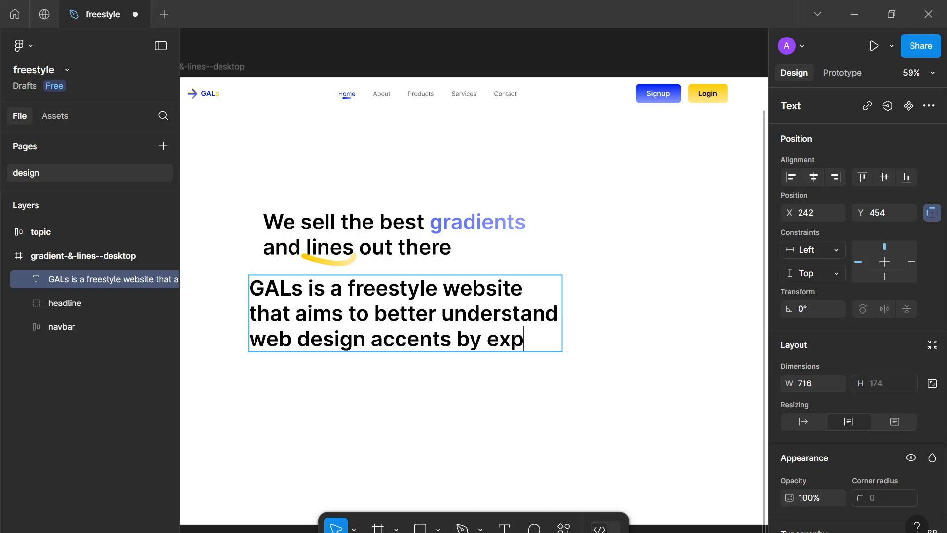
text(eriment)
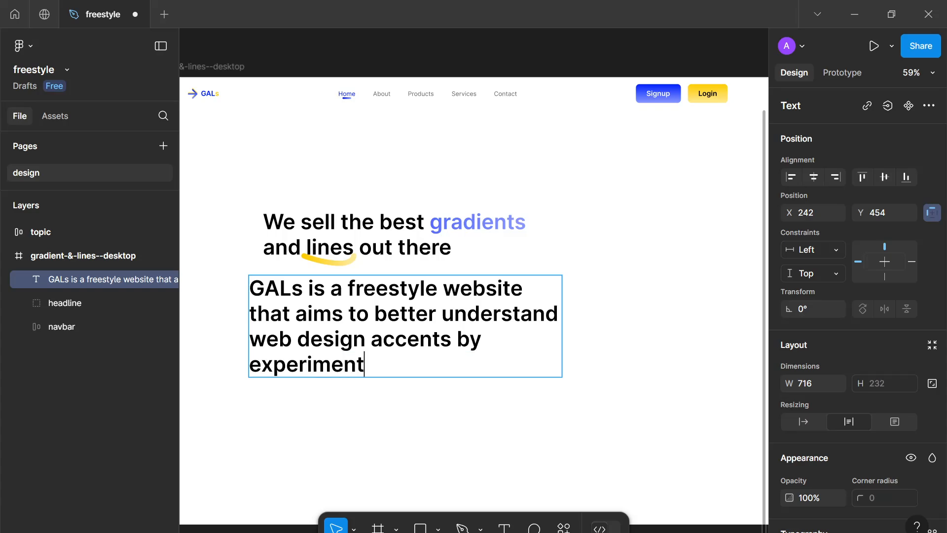
text(ation)
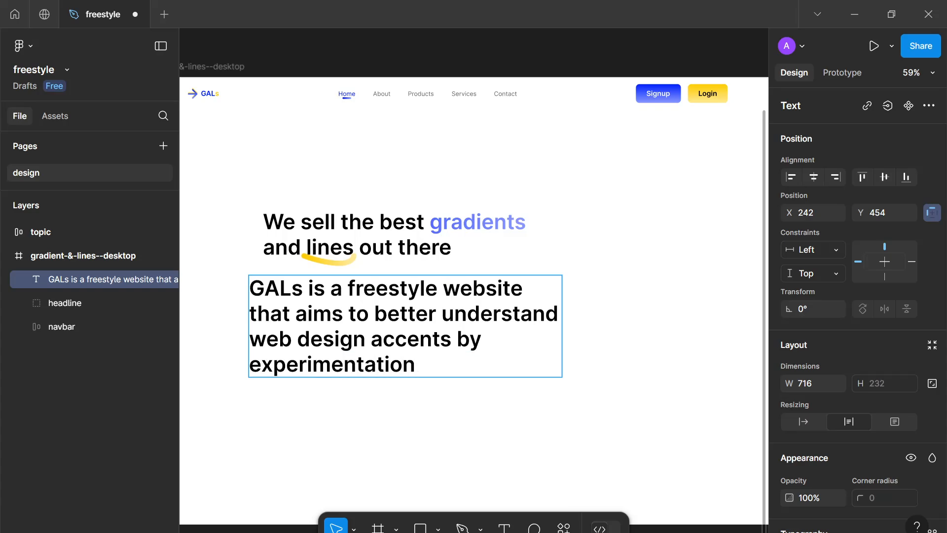
Replace the word "by" in the paragraph with "through"
double_click(469, 339)
text(through)
key(Escape)
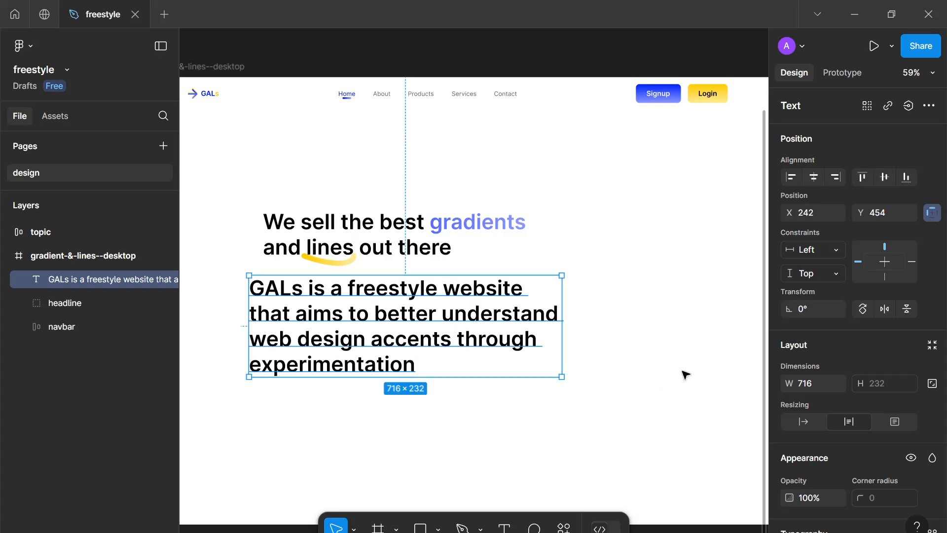
Set the paragraph's font size to 14 and its weight to Regular
scroll(904, 395, down, 3)
click(866, 433)
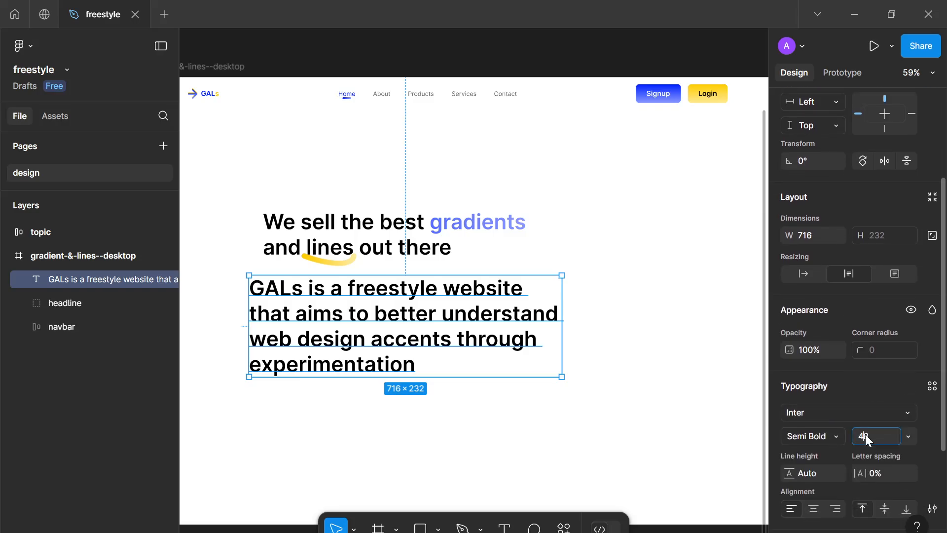
click(831, 434)
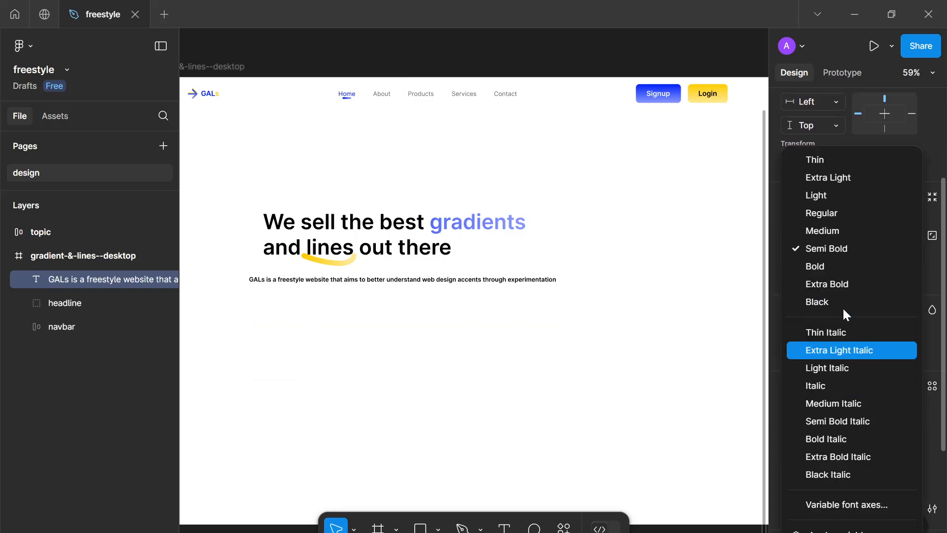
click(835, 213)
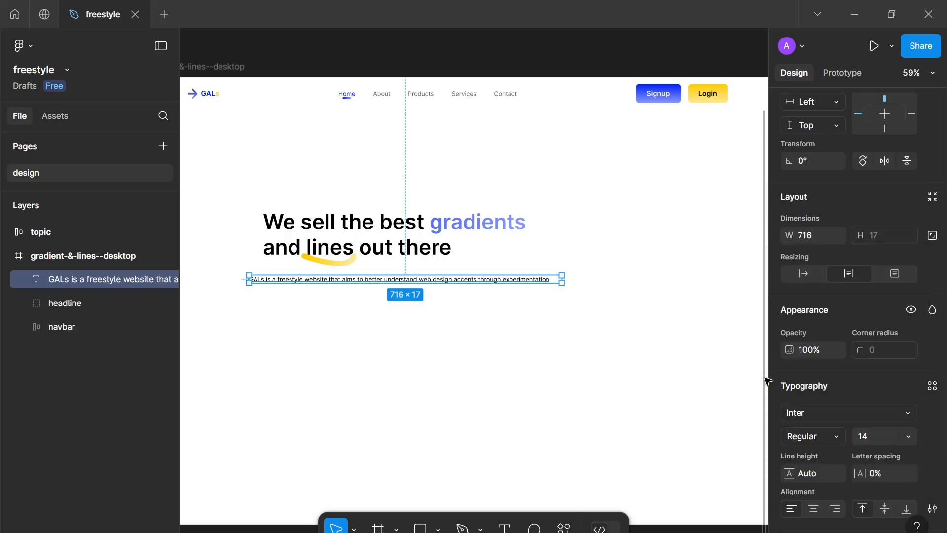
Set the paragraph's fill colour to the gray swatch 666666
scroll(782, 418, down, 4)
click(790, 407)
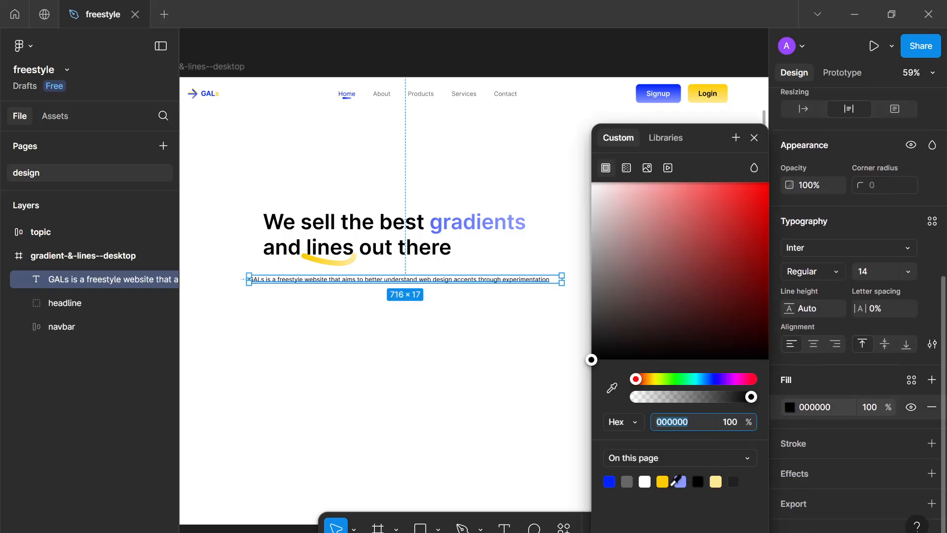
click(627, 482)
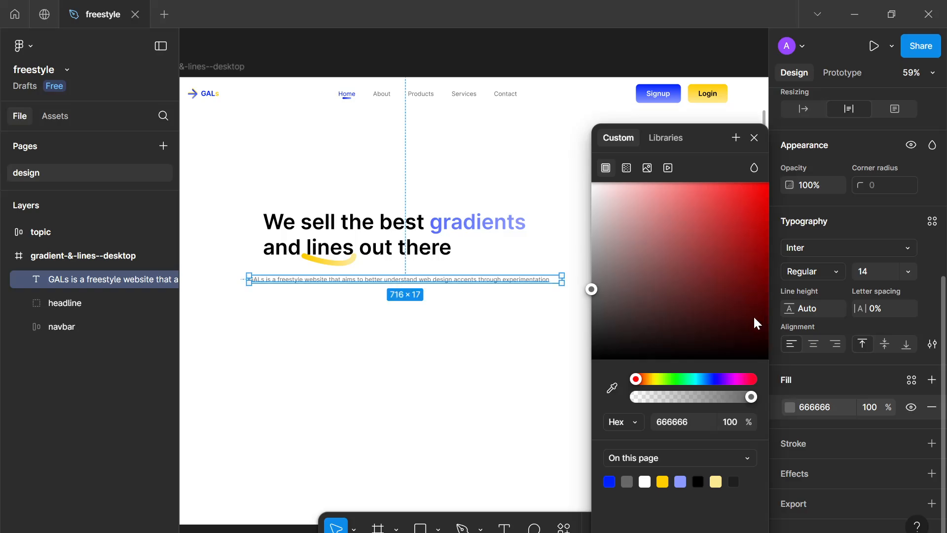
click(734, 481)
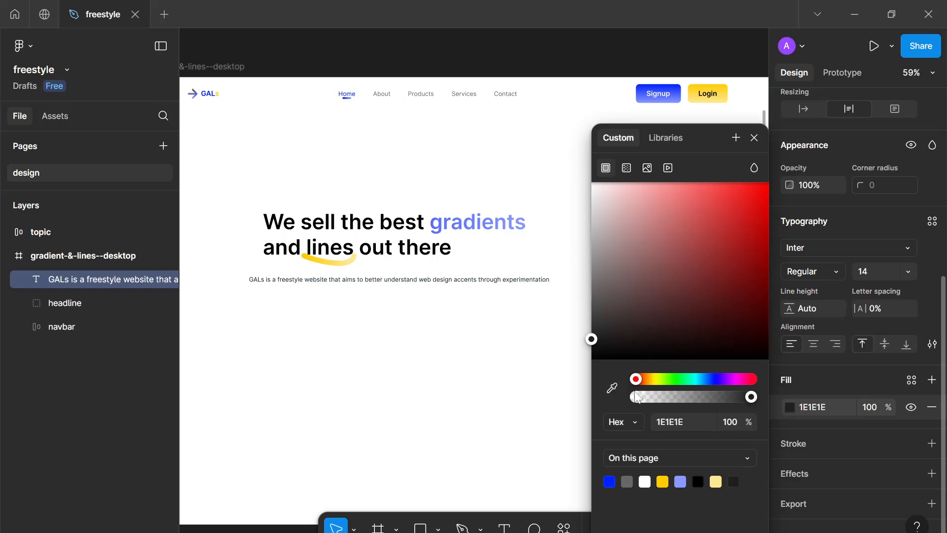
click(627, 480)
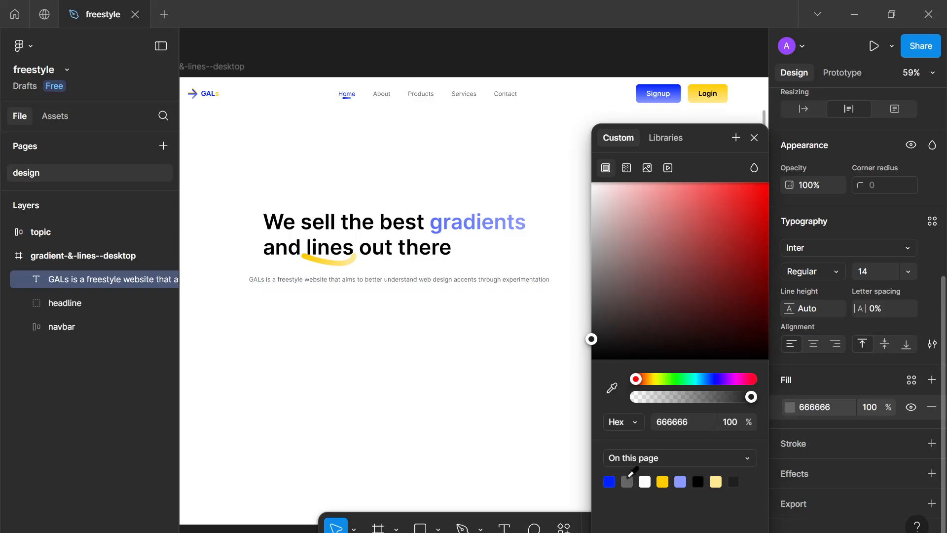
click(754, 138)
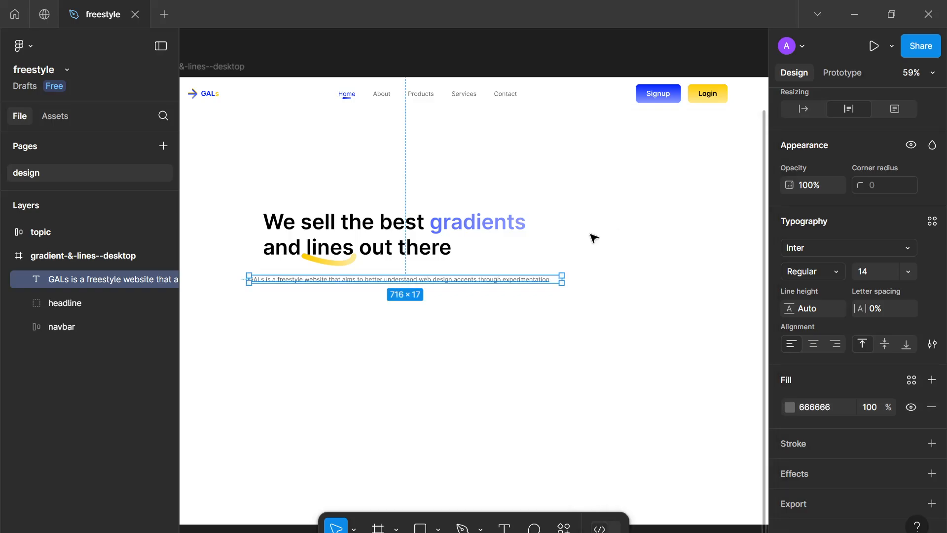
scroll(549, 264, up, 5)
scroll(601, 285, down, 3)
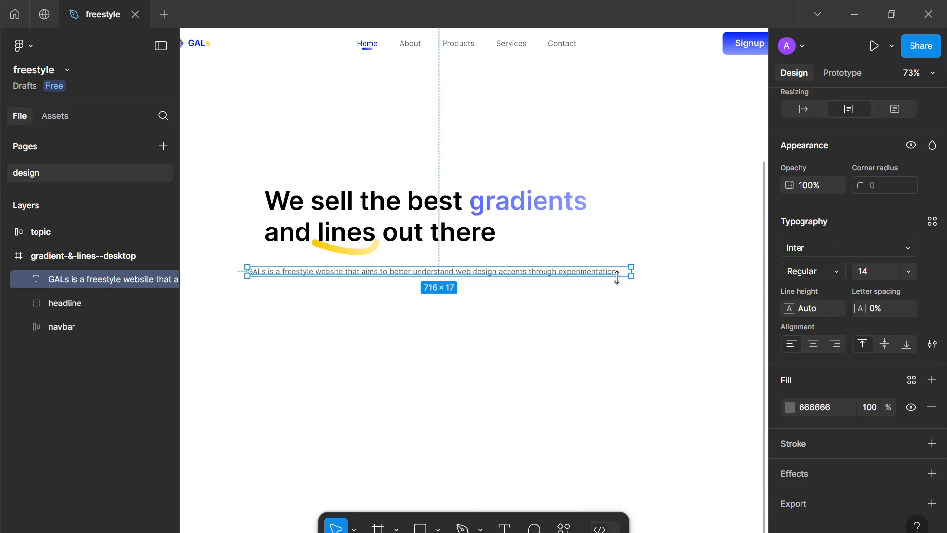
Inspect the paragraph text and its fill colour up close
double_click(614, 273)
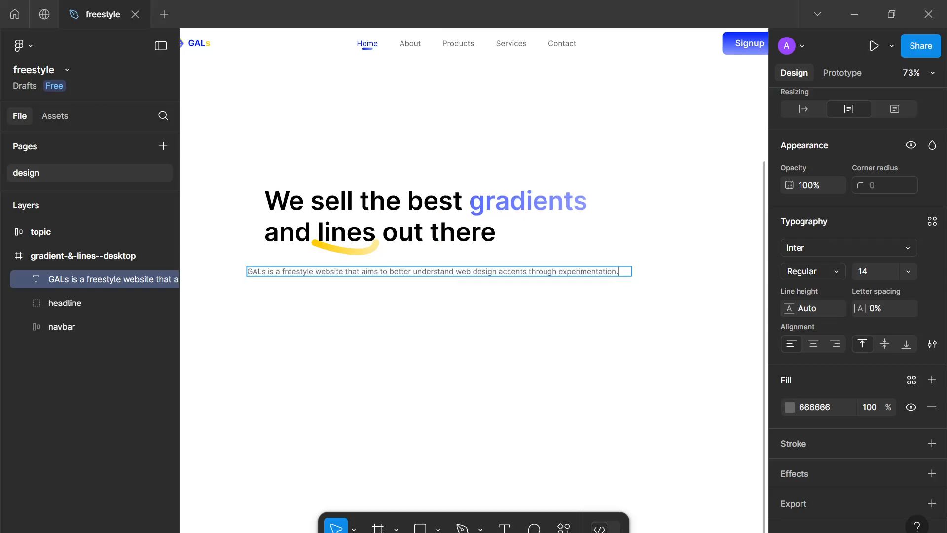
click(639, 296)
scroll(638, 296, up, 6)
drag(638, 296, 717, 344)
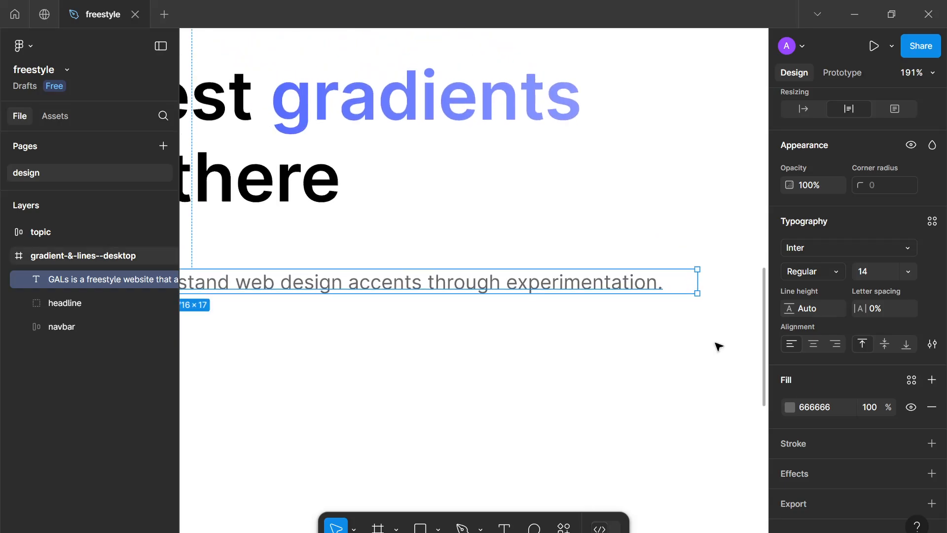
scroll(717, 345, down, 5)
click(789, 407)
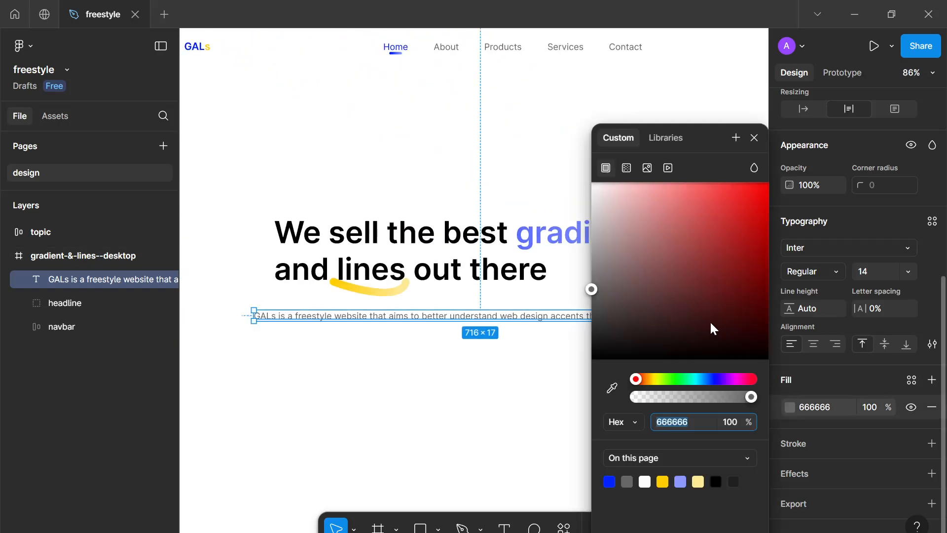
click(531, 359)
scroll(531, 360, down, 3)
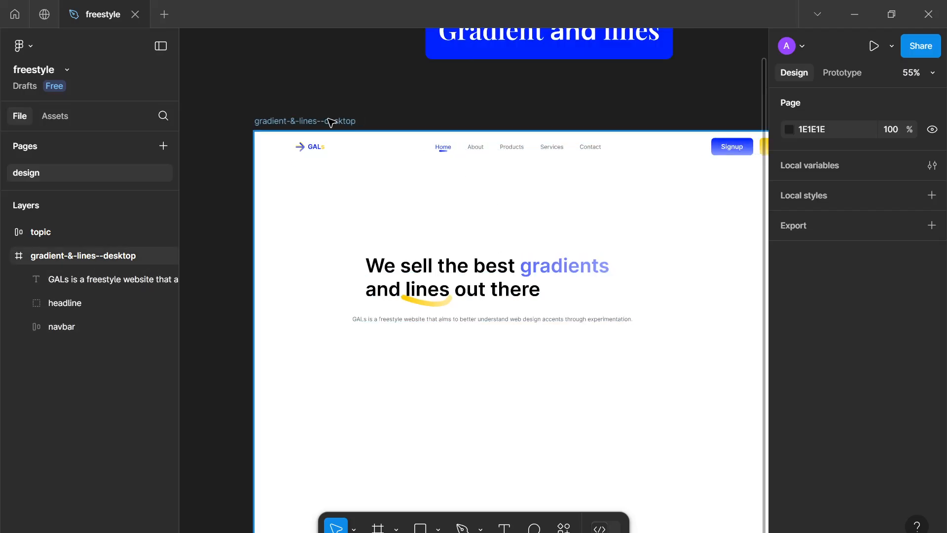
Change the desktop frame's 666666 selection colour to 444444
click(757, 324)
scroll(831, 377, down, 3)
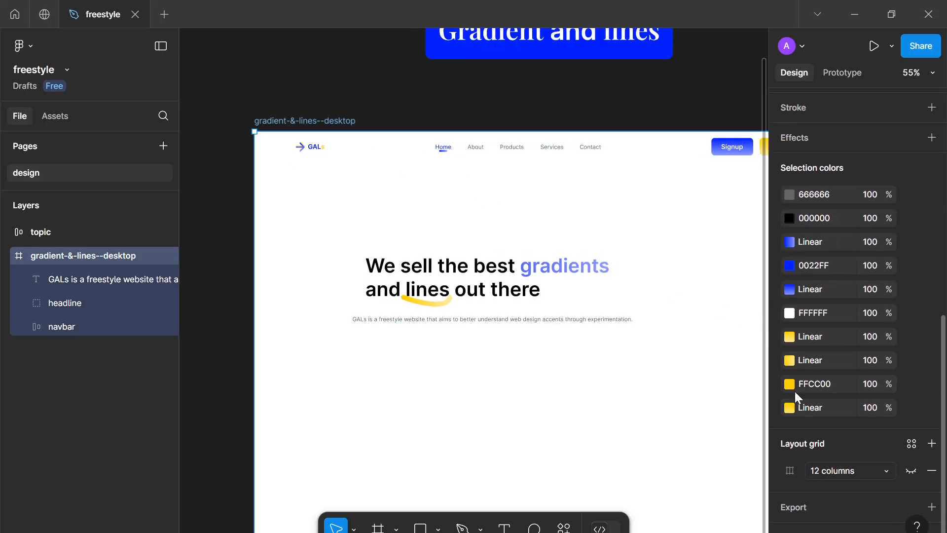
click(788, 195)
drag(592, 291, 513, 326)
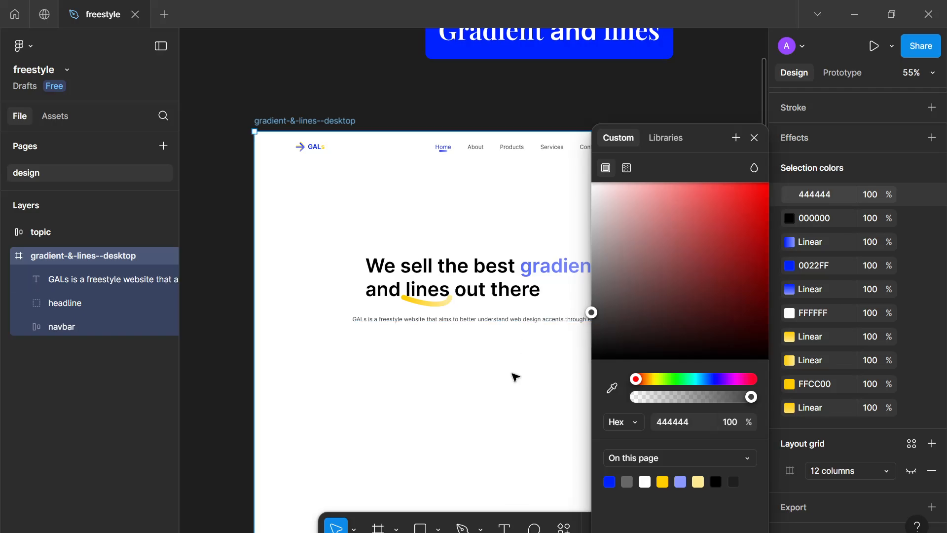
click(513, 376)
Narrow the paragraph text box to about 419 px wide so it wraps onto two lines
click(609, 321)
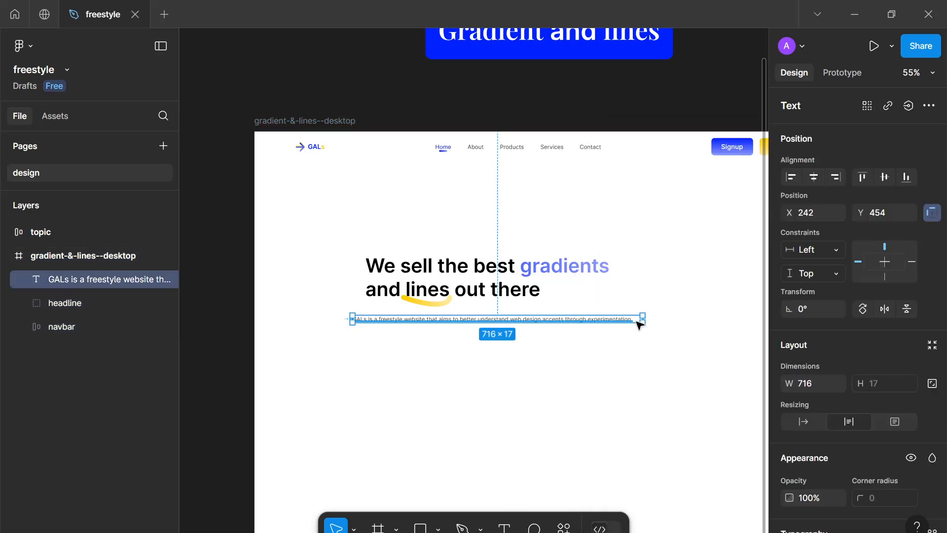
drag(648, 320, 507, 323)
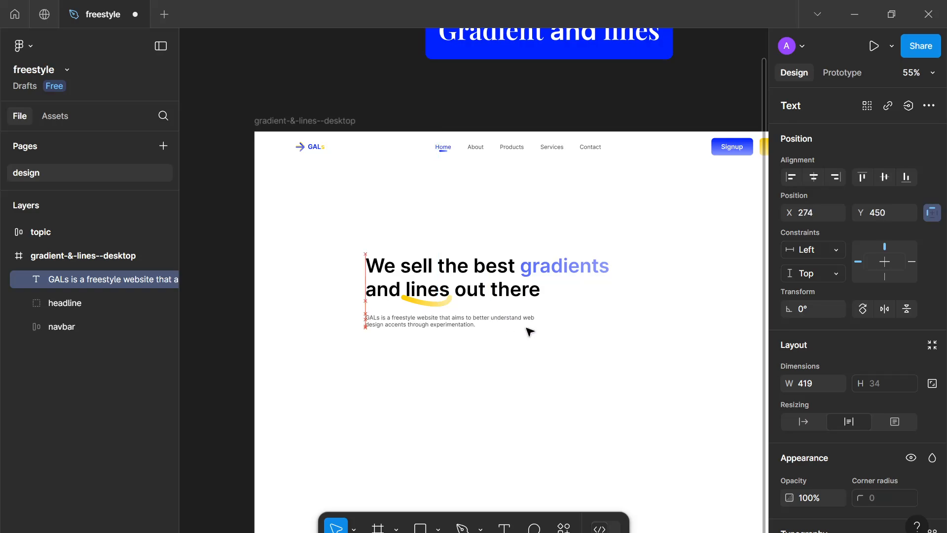
Wrap the headline and paragraph in a vertical auto-layout frame and name it copywrite
click(586, 430)
scroll(546, 412, down, 3)
drag(601, 435, 439, 245)
key(shift+a)
double_click(88, 277)
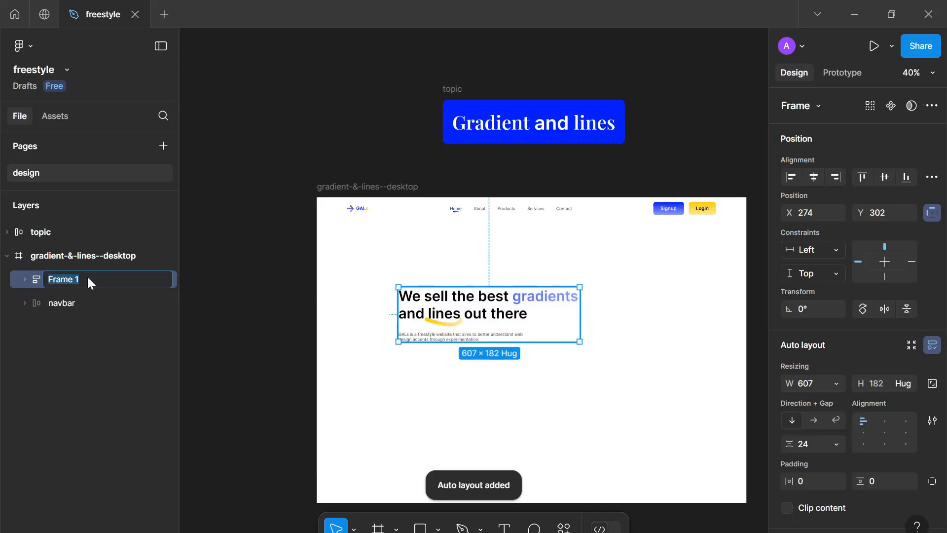
text(content)
key(Return)
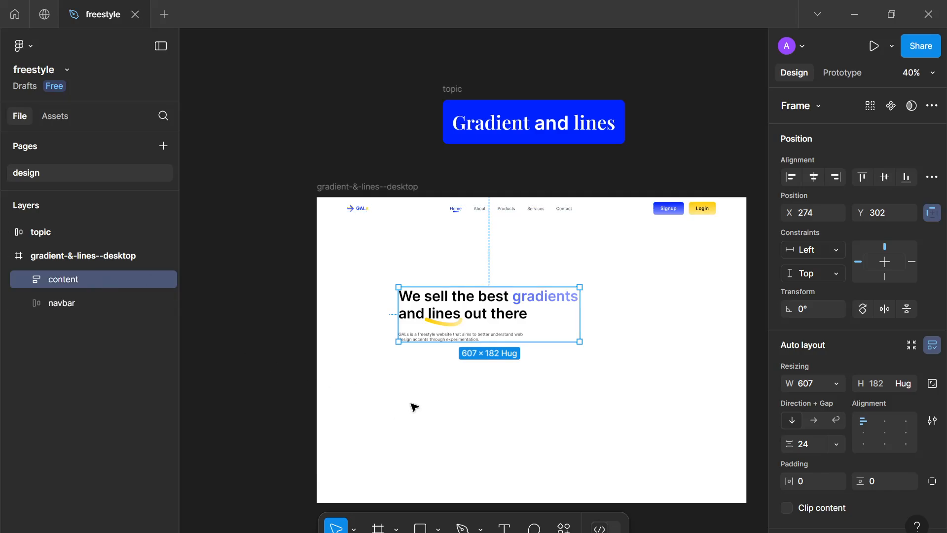
double_click(93, 271)
text(copywri)
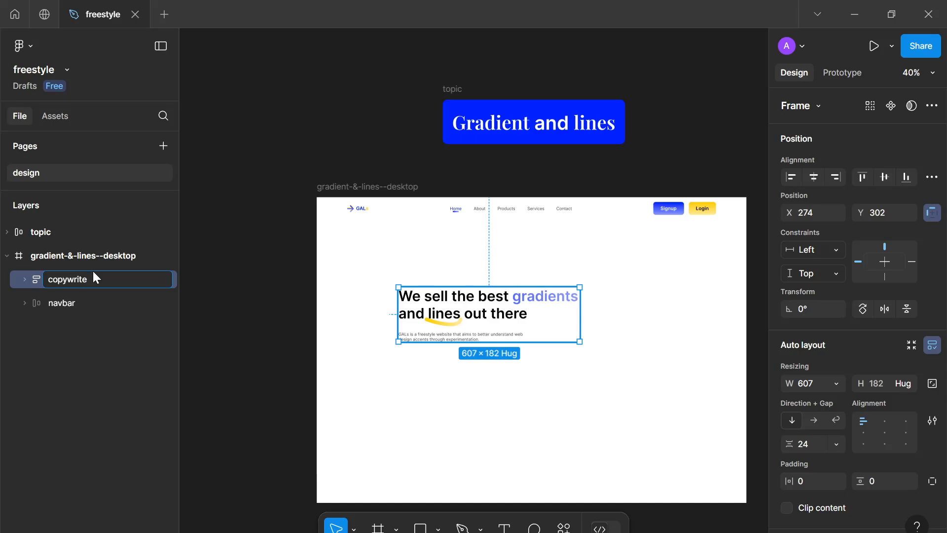
key(Return)
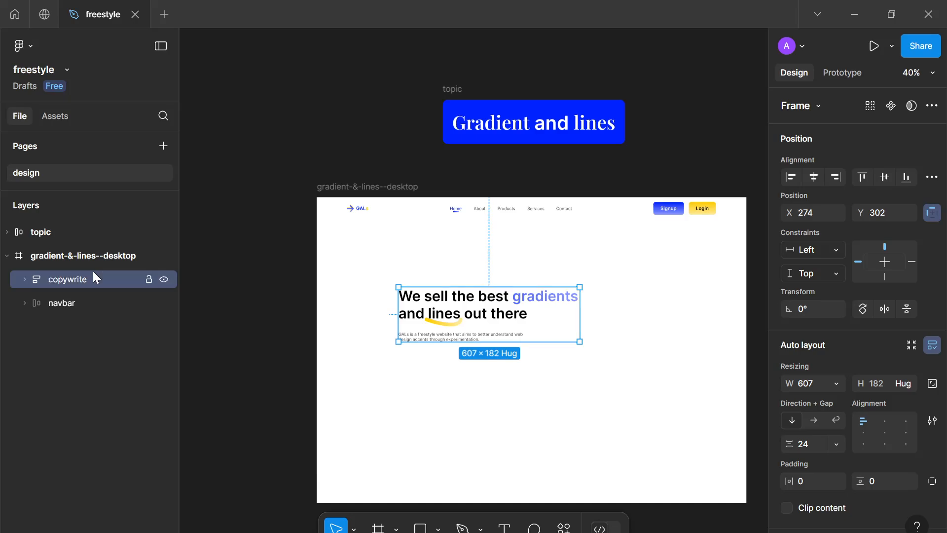
Move the copywrite frame up and left to about X 199, Y 259
click(482, 374)
scroll(481, 374, up, 3)
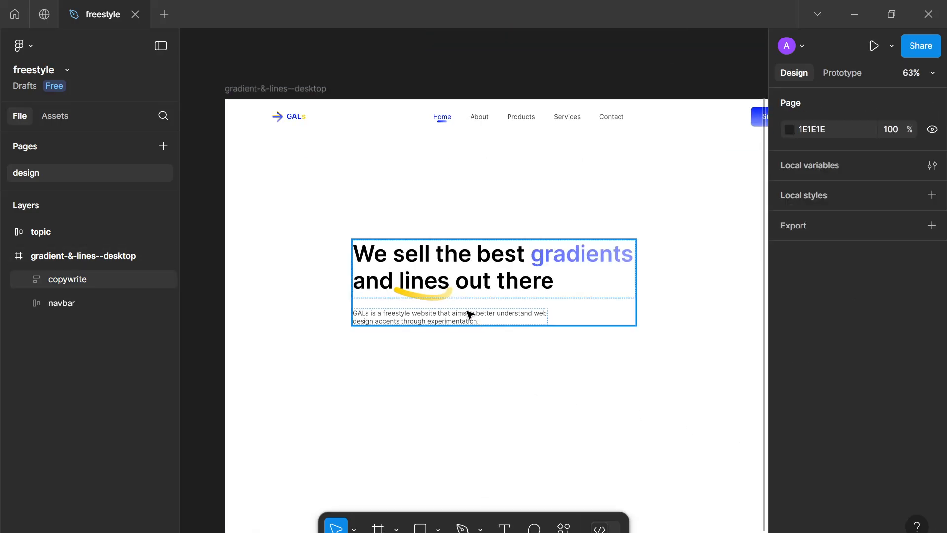
drag(470, 313, 446, 297)
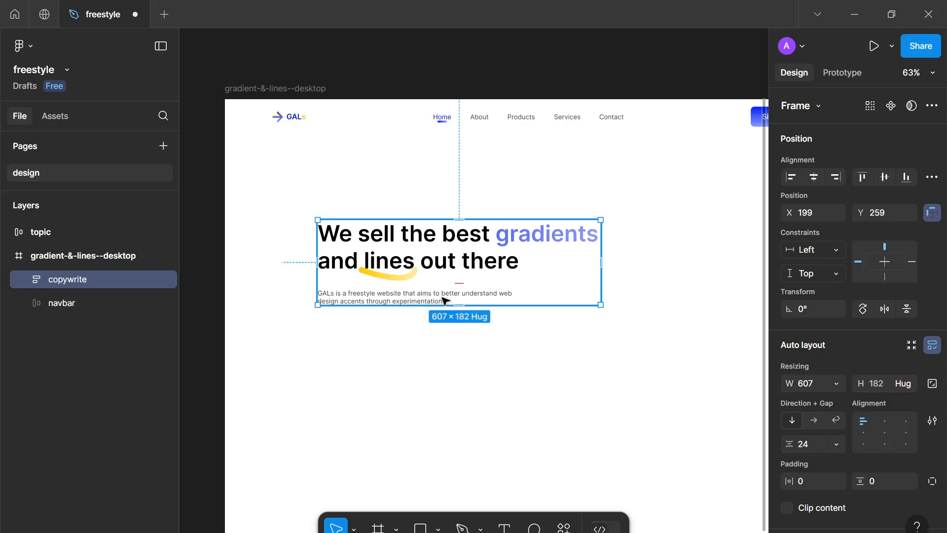
scroll(438, 270, down, 3)
scroll(438, 270, up, 3)
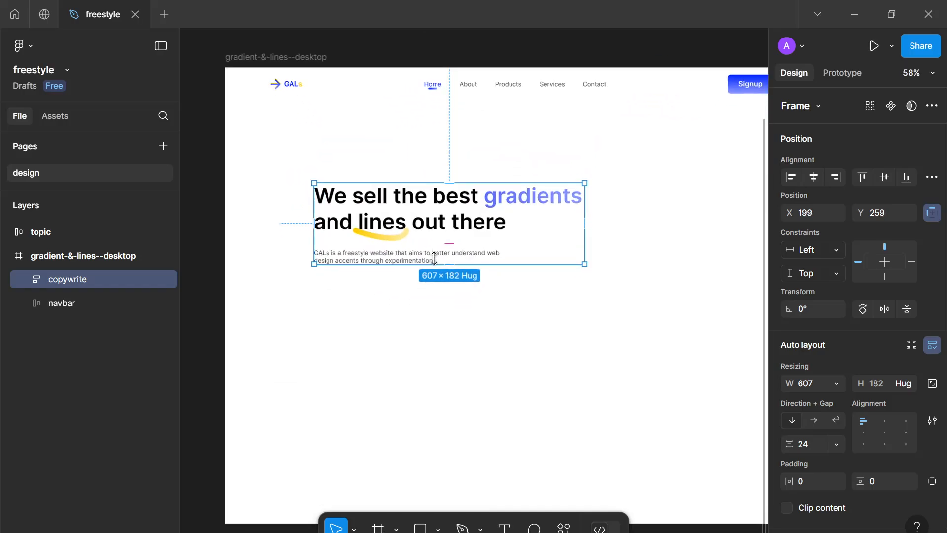
scroll(465, 297, right, 5)
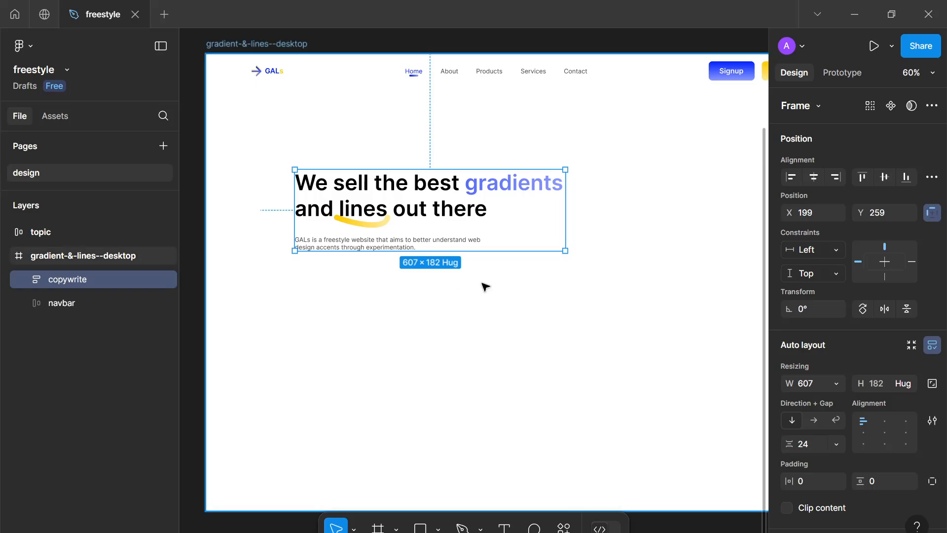
scroll(700, 88, down, 1)
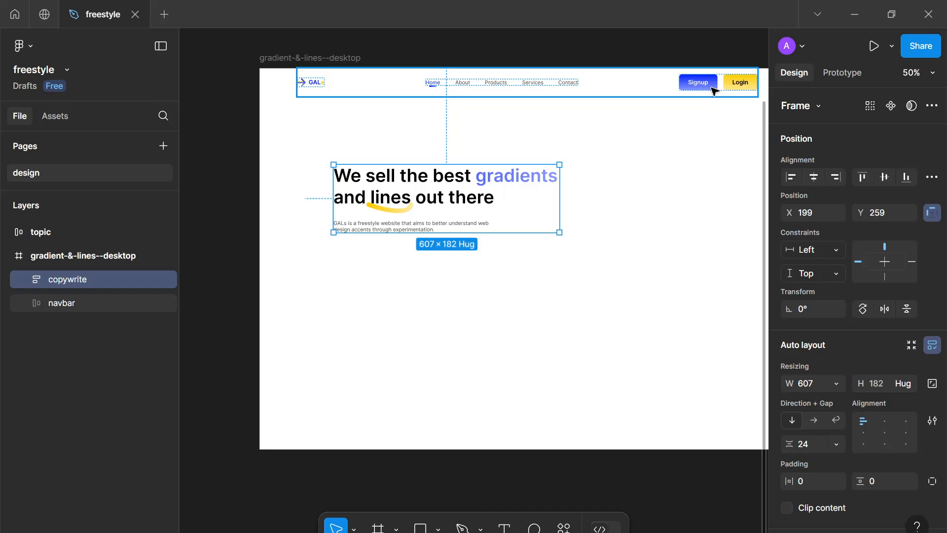
Duplicate the navbar Signup button and move the copy below the paragraph
click(698, 84)
click(701, 84)
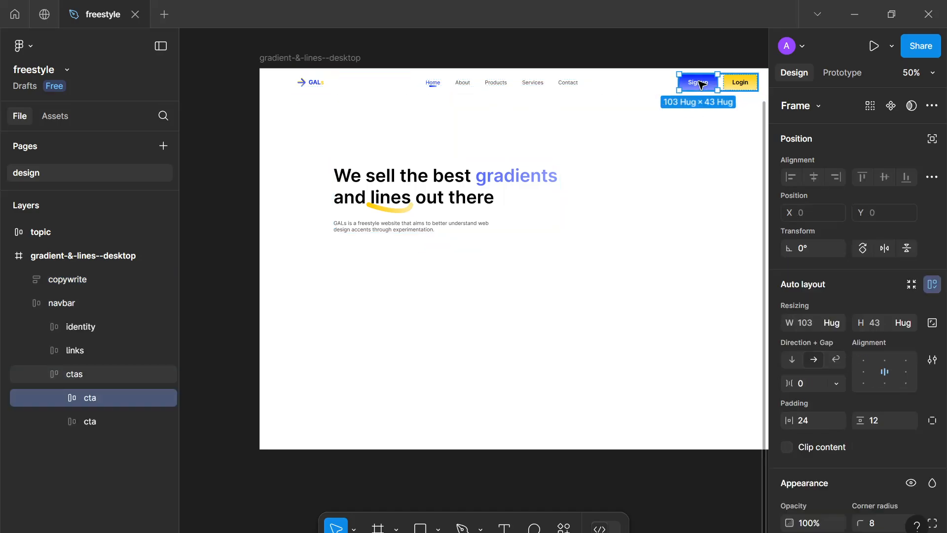
key(ctrl+d)
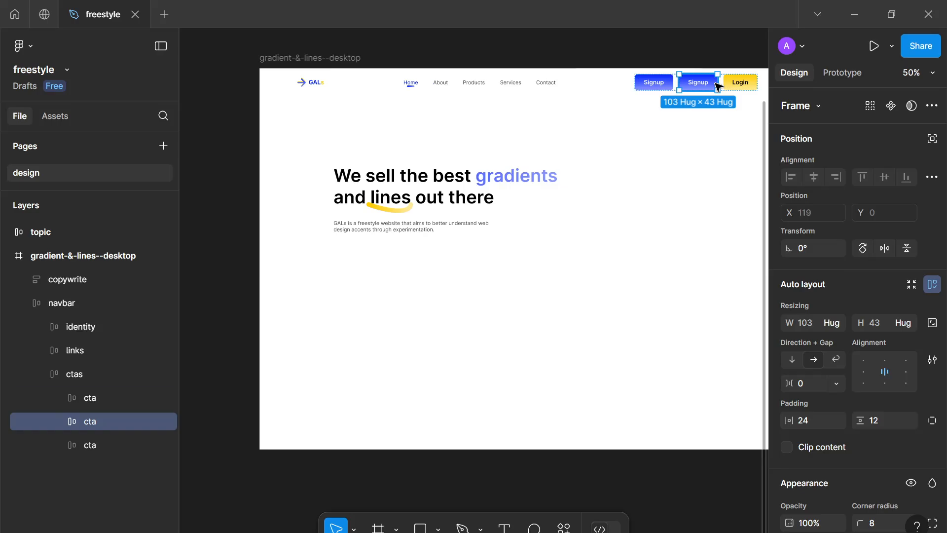
drag(716, 85, 476, 321)
scroll(474, 251, up, 5)
scroll(467, 265, up, 4)
scroll(475, 321, down, 3)
drag(458, 277, 460, 330)
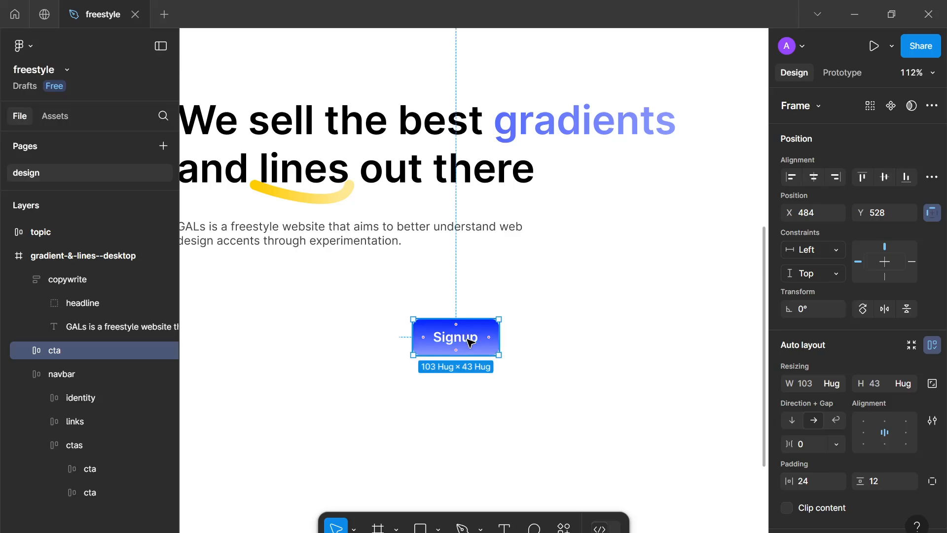
key(shift+p)
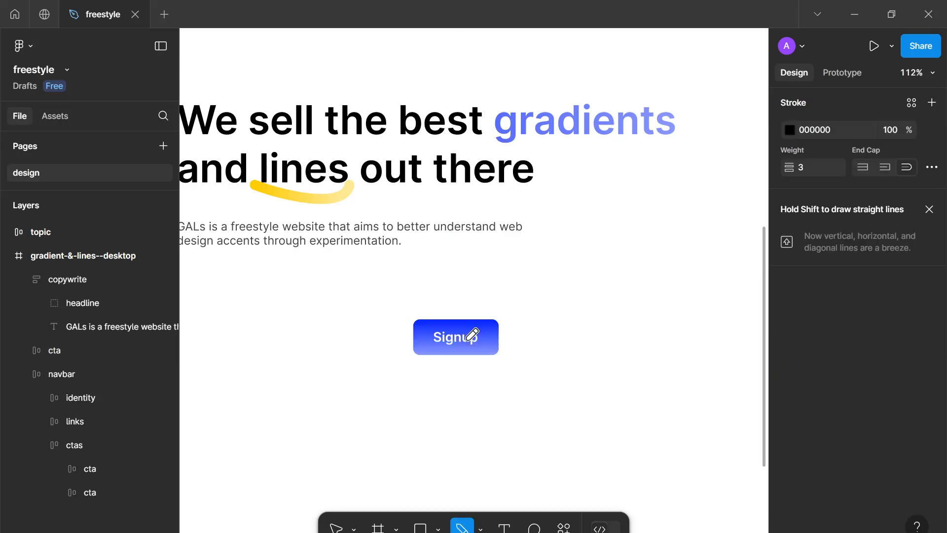
key(Escape)
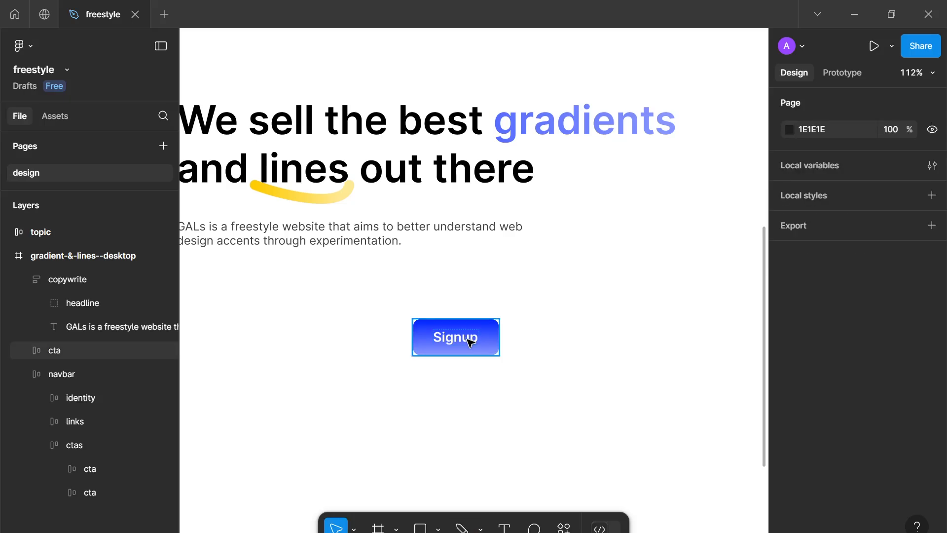
key(ctrl+l)
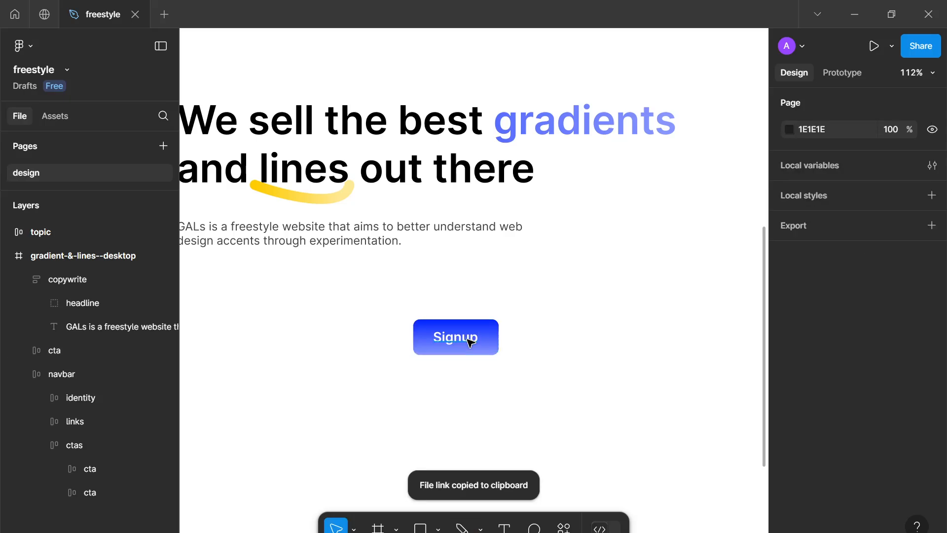
Draw an arrow about 23 px long on the duplicated Signup button
key(shift+l)
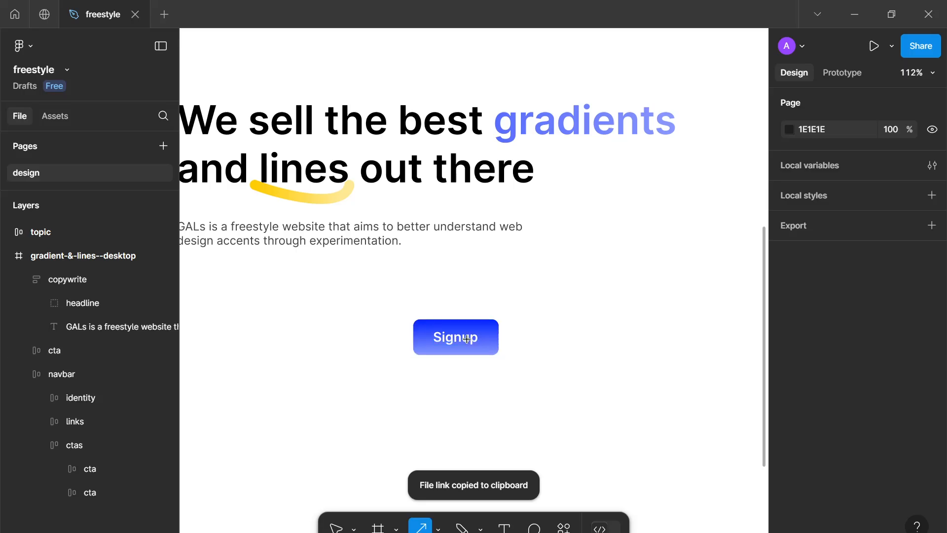
click(467, 339)
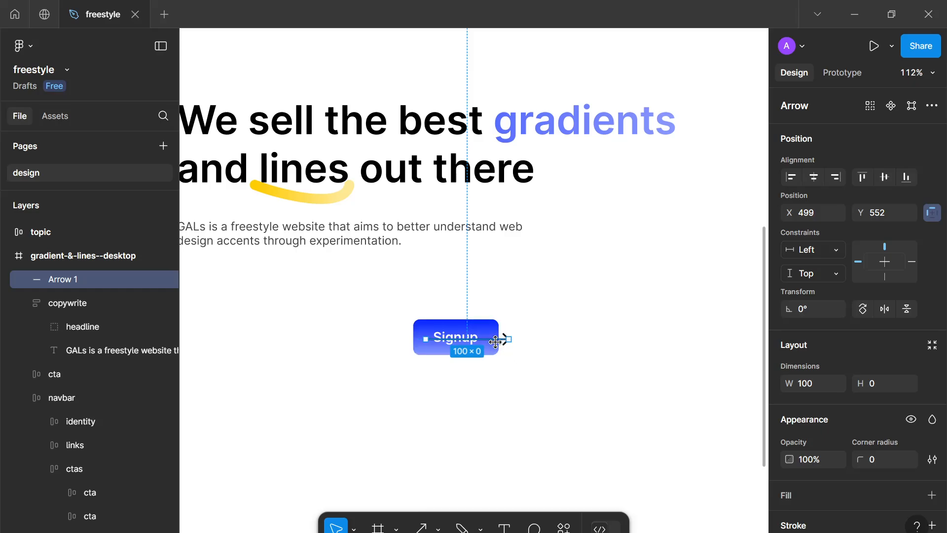
drag(504, 339, 444, 340)
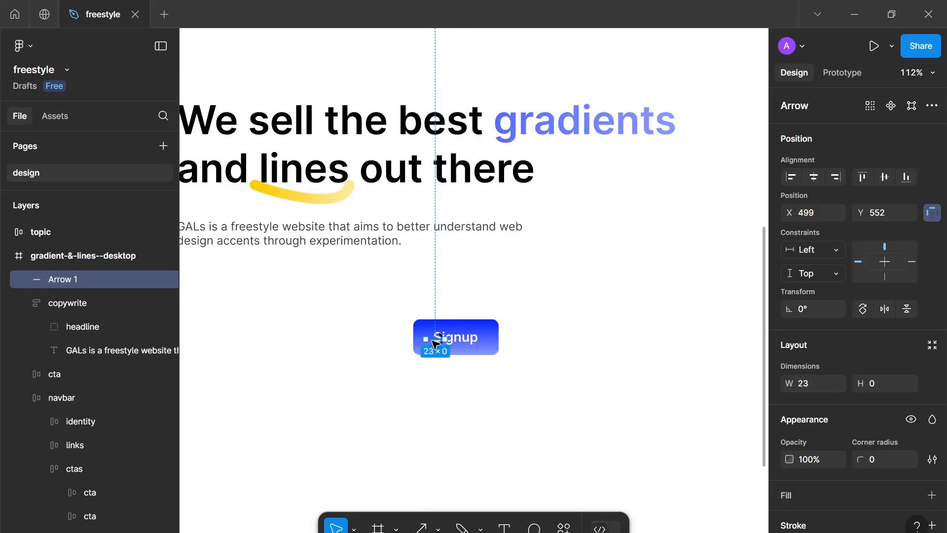
Give the arrow a Round start point and a white FFFFFF stroke
scroll(840, 447, down, 3)
click(823, 478)
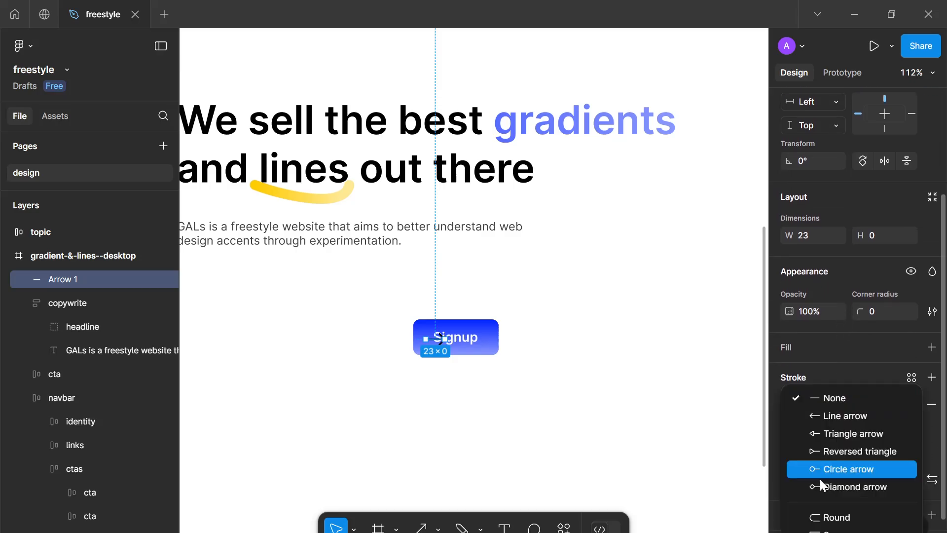
click(814, 514)
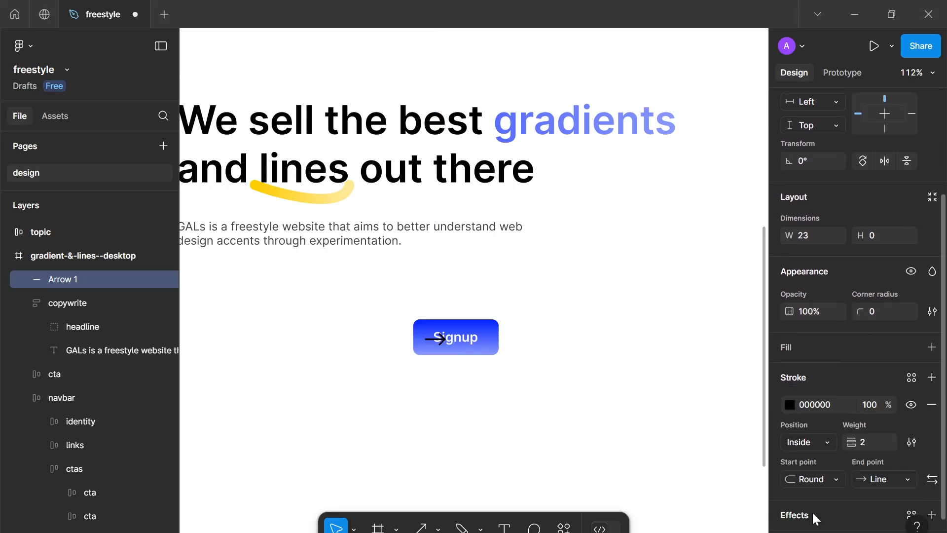
click(864, 445)
key(Up)
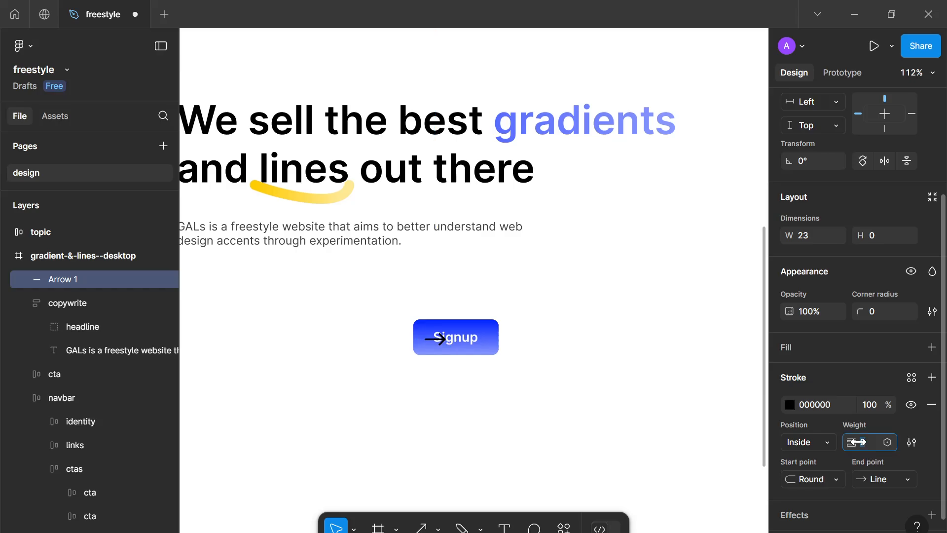
click(792, 405)
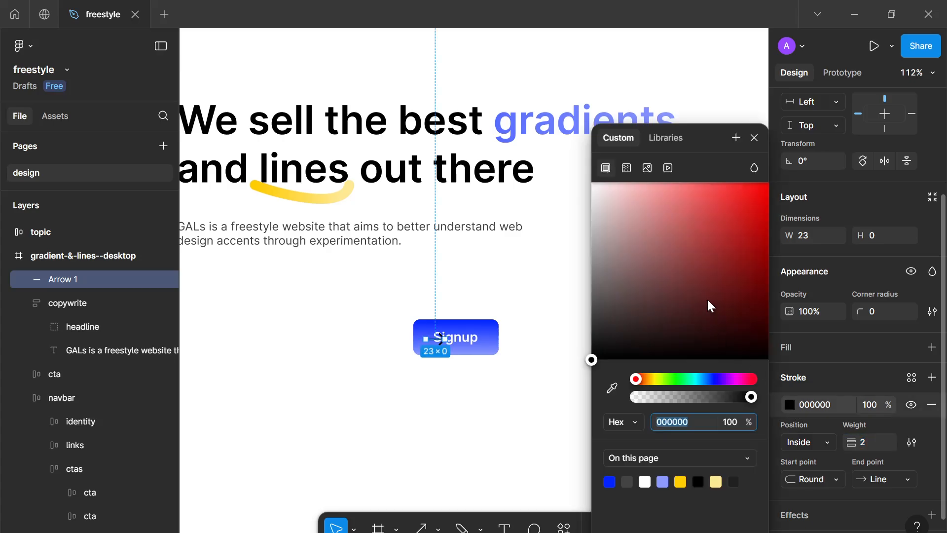
drag(706, 298, 327, 6)
click(753, 138)
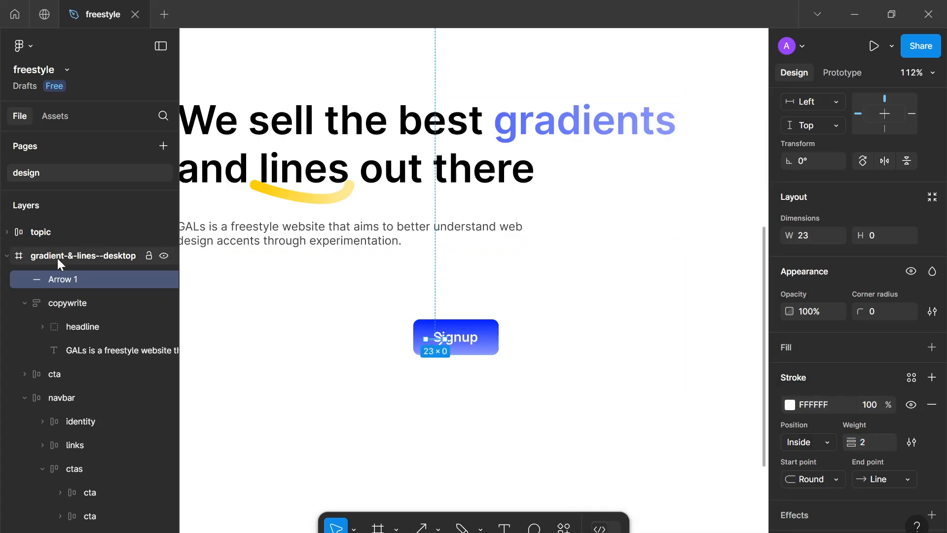
Rename the arrow accent and move it into the duplicated Signup button after the label
double_click(62, 279)
text(accebt)
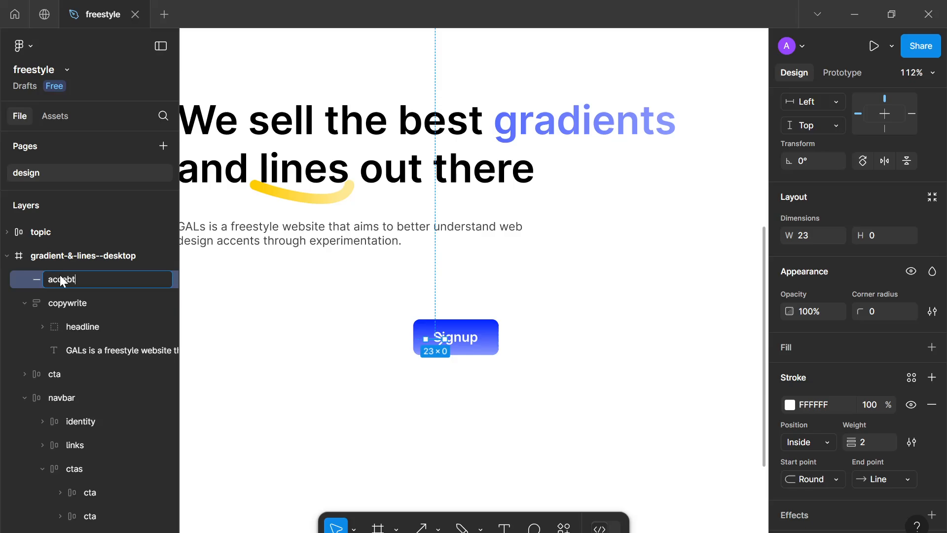
key(Return)
double_click(60, 276)
text(accent)
key(Return)
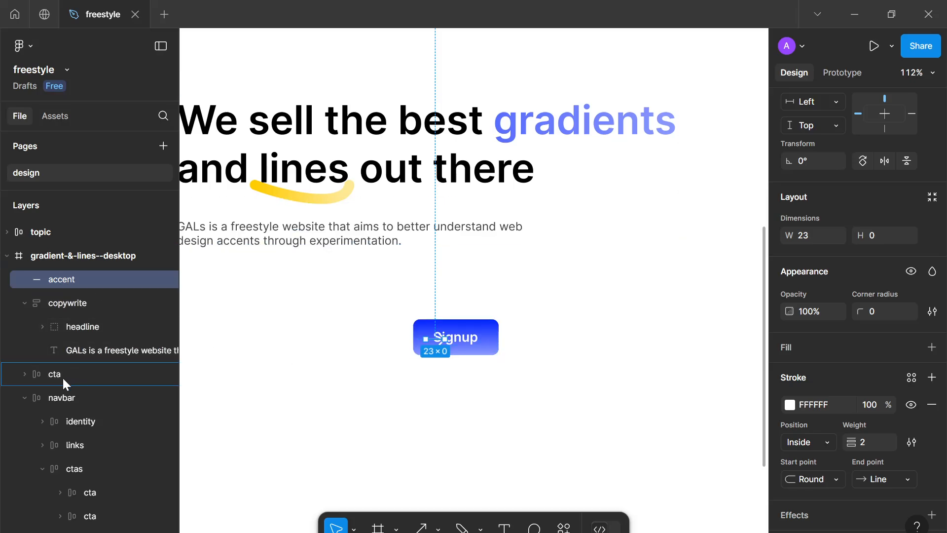
drag(62, 377, 62, 378)
drag(435, 336, 480, 355)
Set the Signup button's auto-layout gap to 16
click(517, 344)
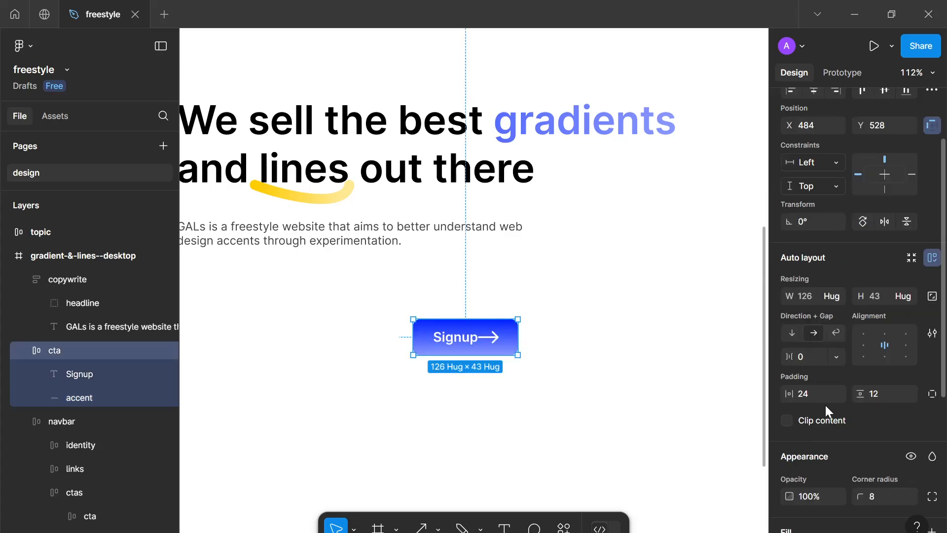
click(819, 356)
text(16)
key(Return)
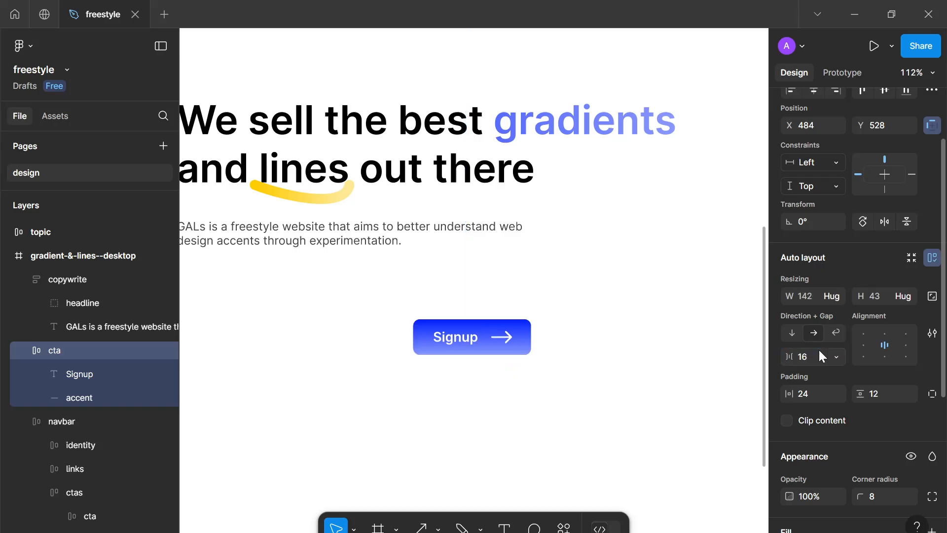
Set the Signup button's auto-layout gap to 6
text(8)
key(Return)
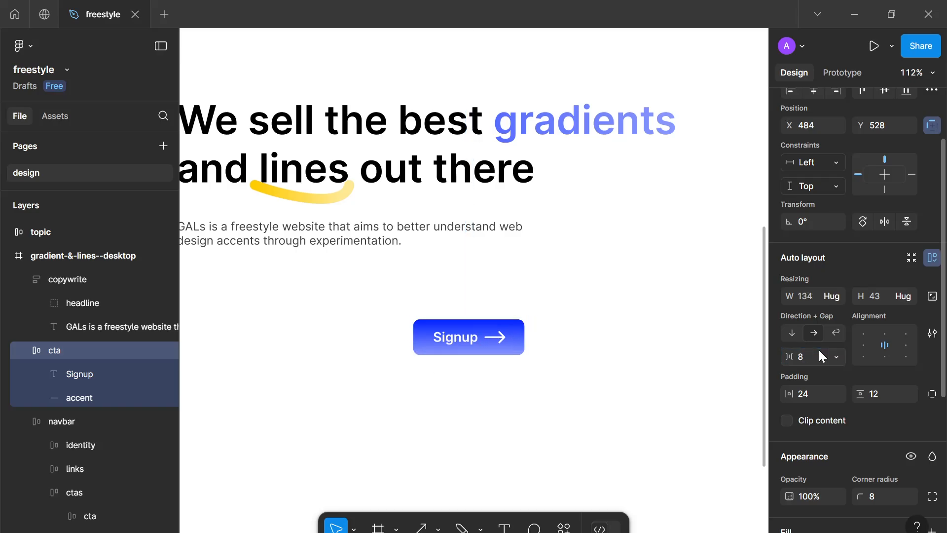
click(813, 356)
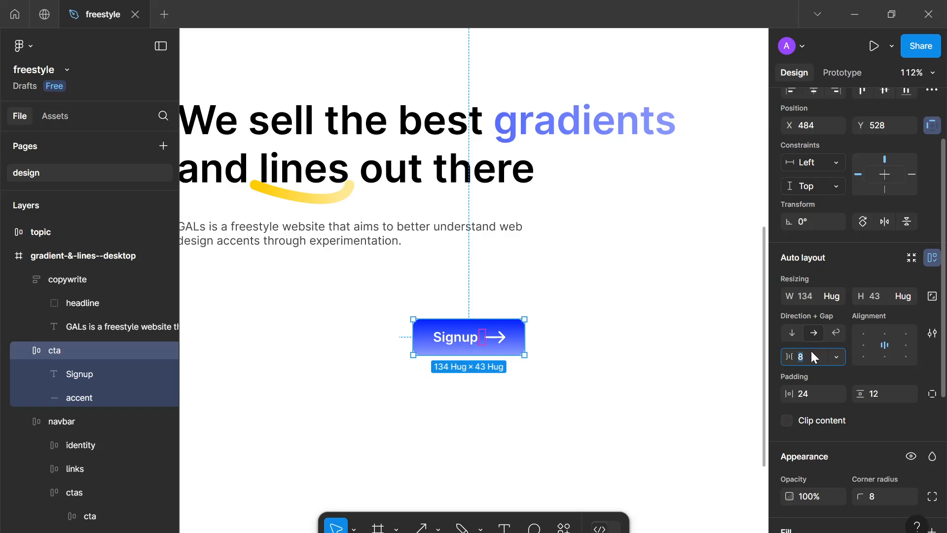
text(6)
key(Return)
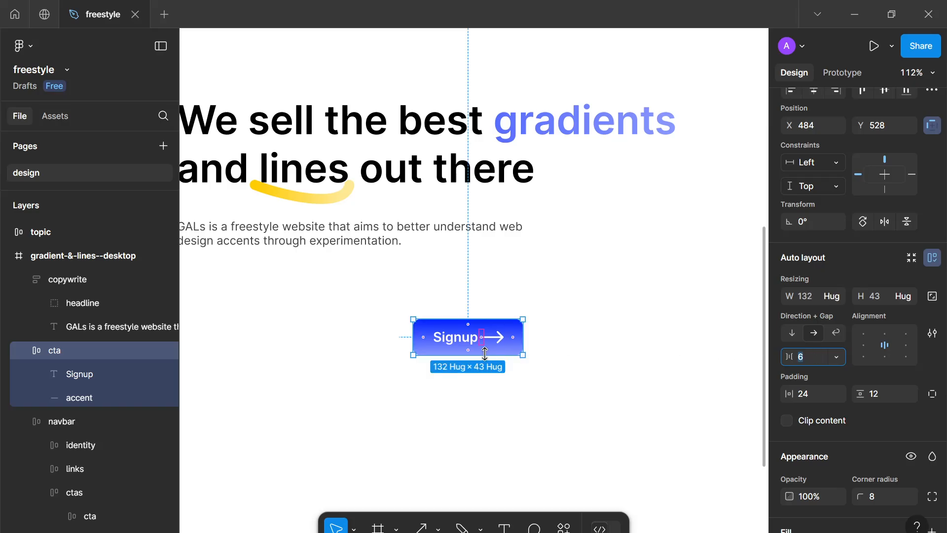
Set the arrow accent's width to 16
scroll(501, 330, up, 5)
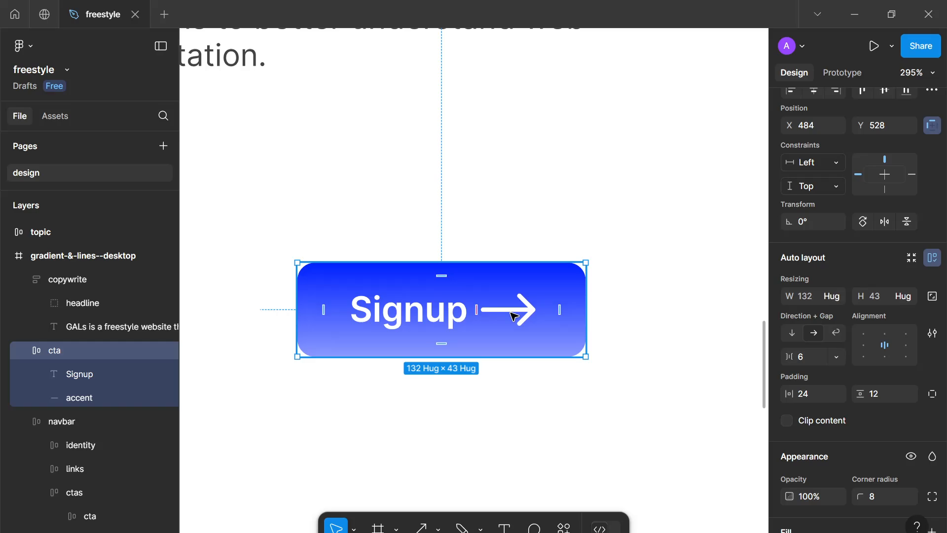
click(505, 312)
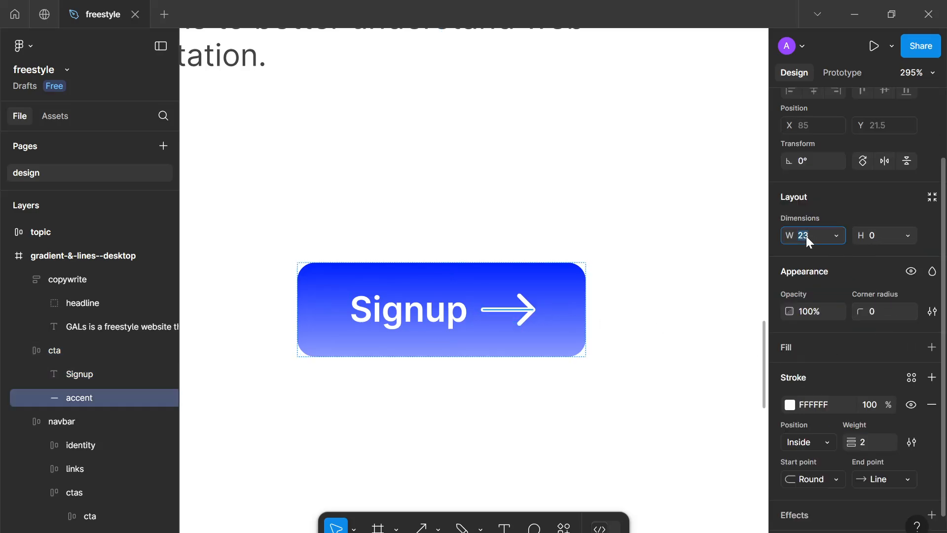
key(Return)
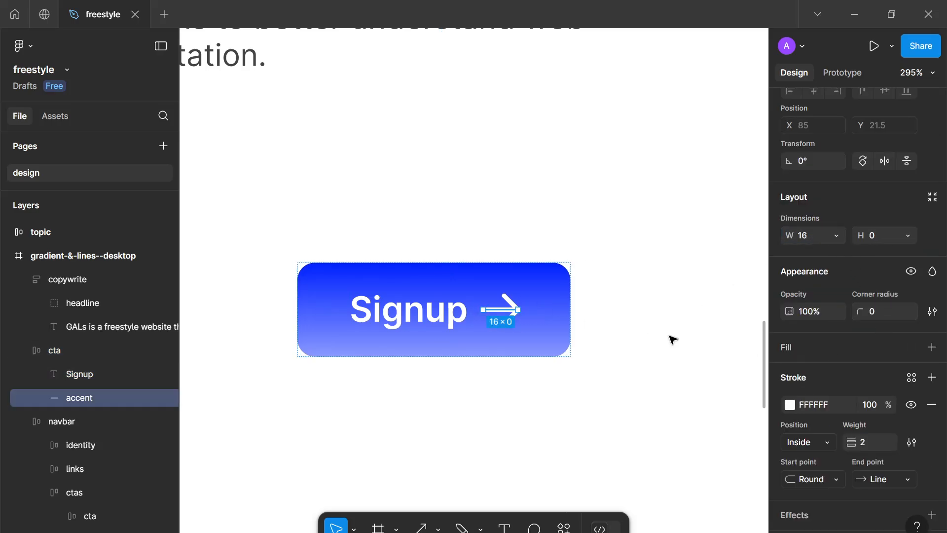
click(672, 339)
Move the Signup button left so it lines up with the subheading
scroll(673, 340, down, 2)
scroll(672, 340, down, 5)
scroll(564, 328, up, 3)
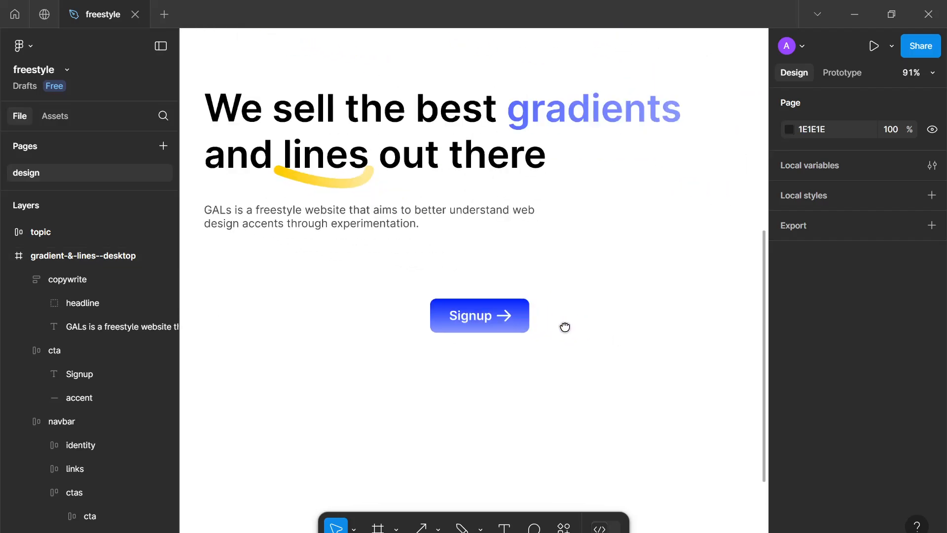
scroll(564, 328, down, 2)
scroll(592, 343, up, 3)
scroll(560, 332, down, 3)
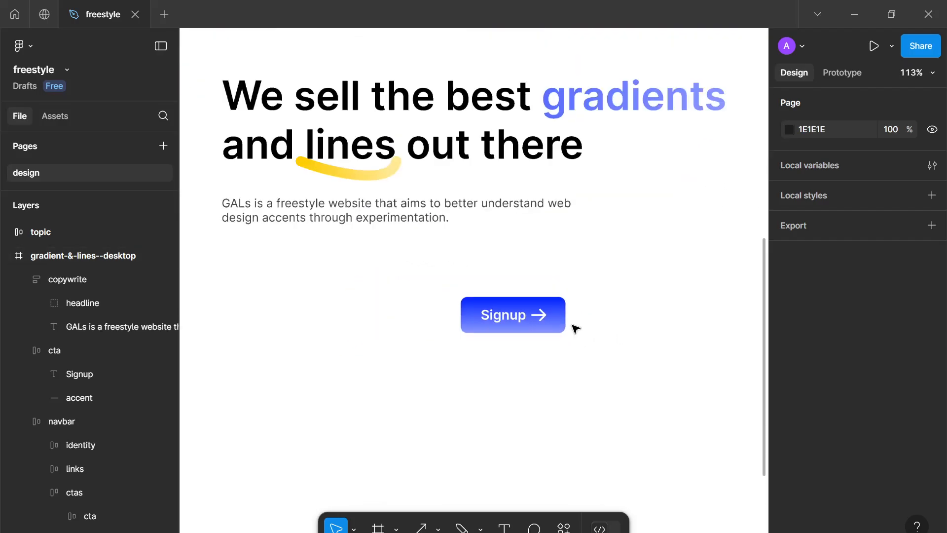
drag(555, 319, 327, 283)
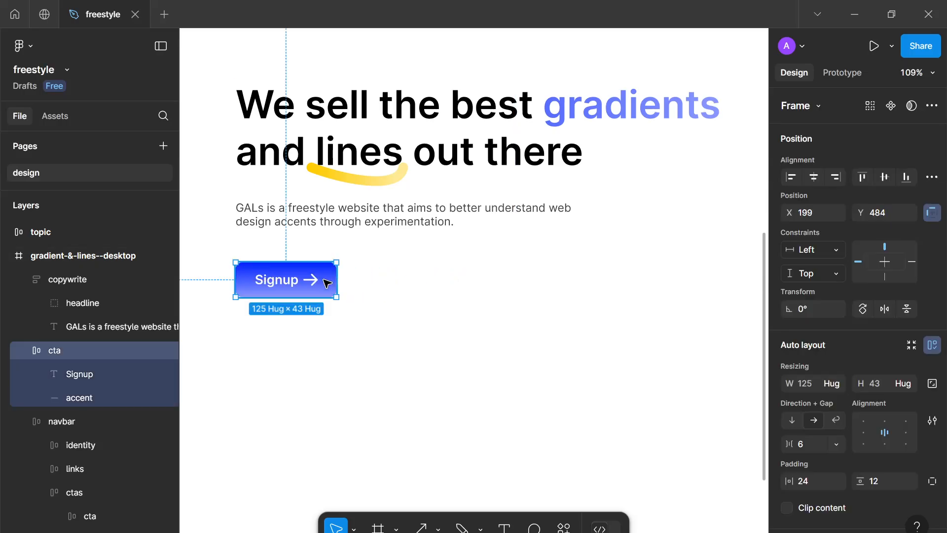
Set the arrow accent's width to 8
scroll(328, 280, up, 4)
scroll(379, 307, up, 3)
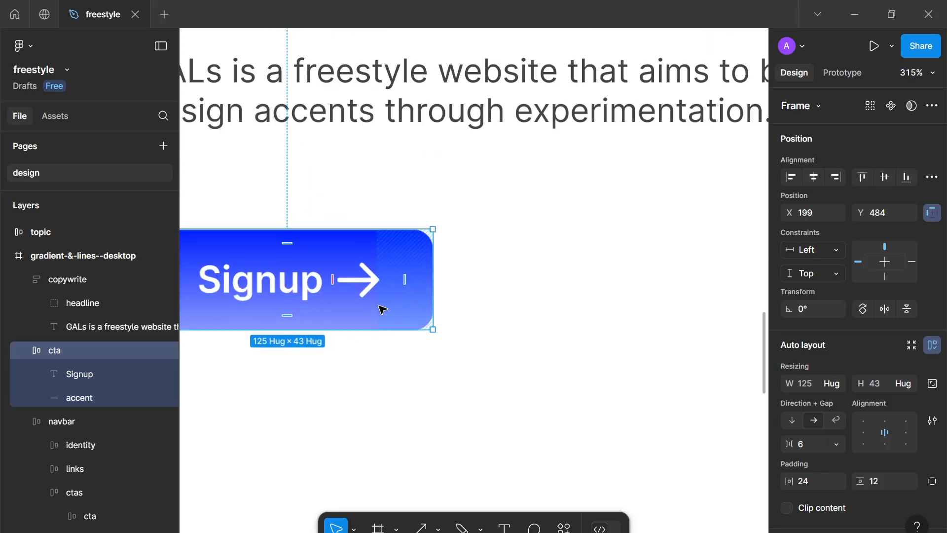
drag(379, 307, 444, 308)
scroll(444, 308, down, 2)
scroll(448, 311, down, 4)
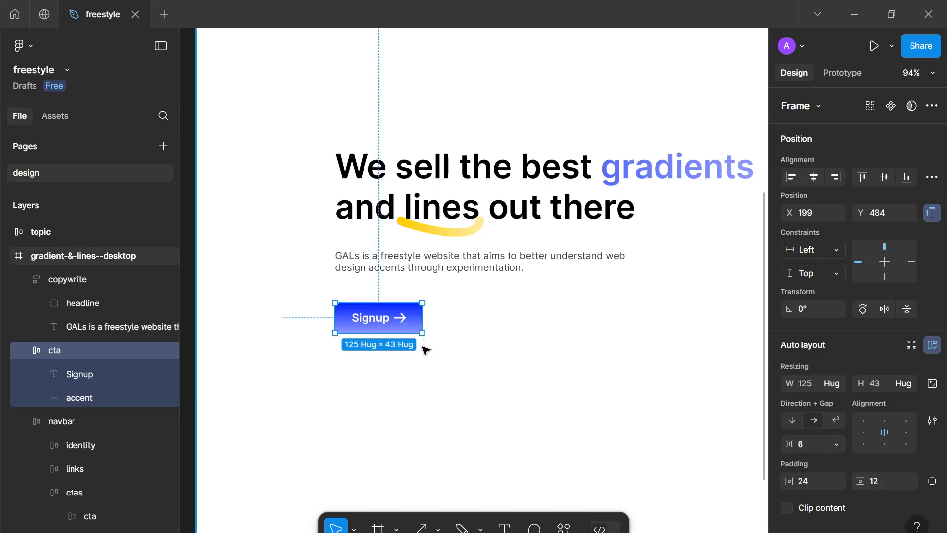
scroll(404, 319, up, 3)
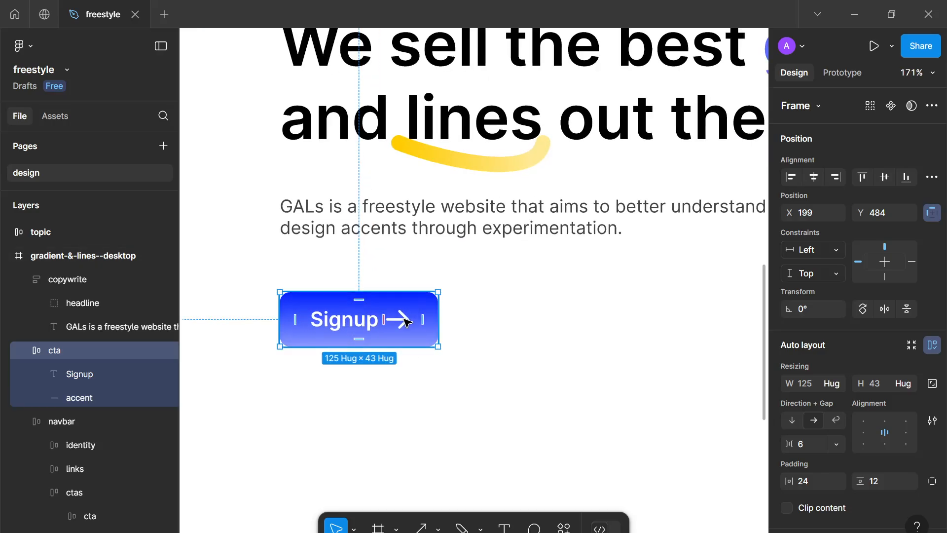
double_click(404, 320)
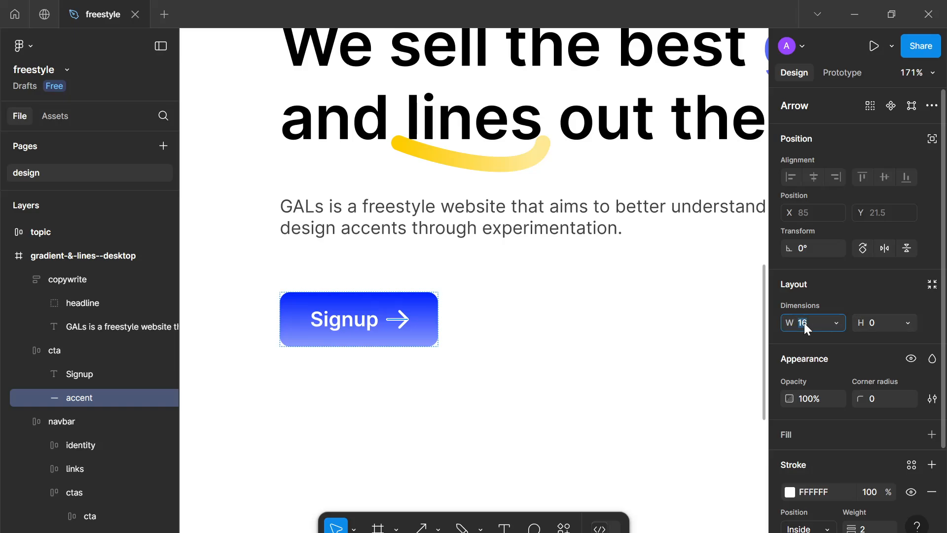
text(8)
key(Return)
click(574, 389)
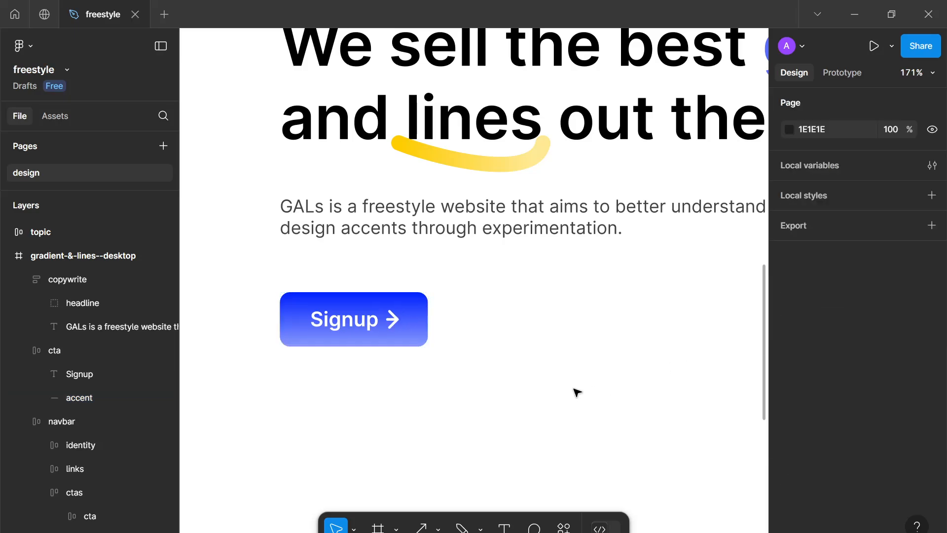
Review the Signup button and the whole landing page layout
scroll(511, 381, down, 3)
scroll(513, 380, up, 3)
click(382, 341)
scroll(452, 328, up, 4)
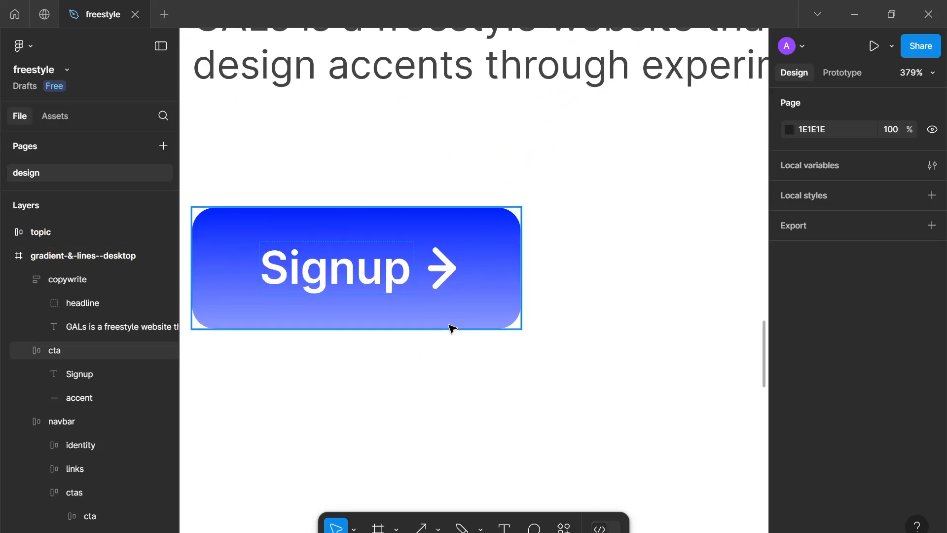
key(Escape)
scroll(444, 276, down, 10)
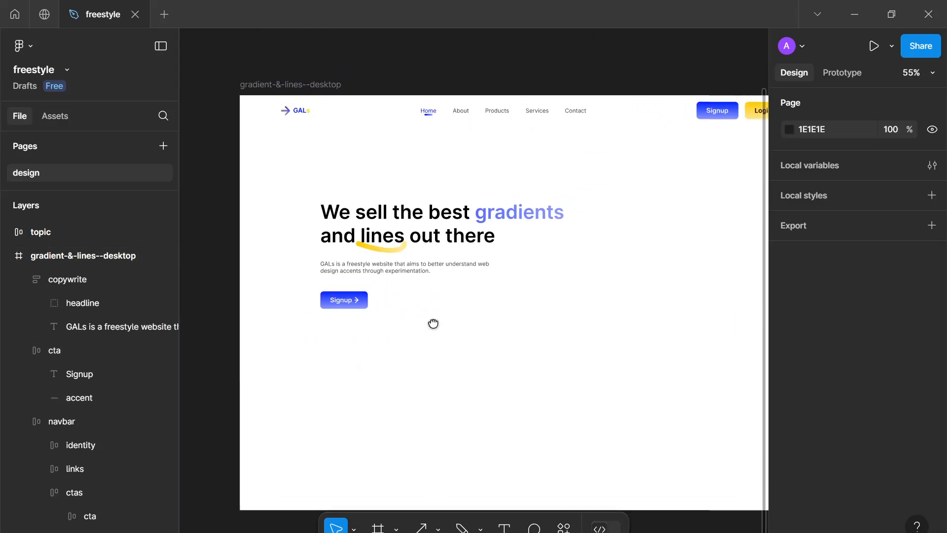
scroll(433, 323, down, 3)
scroll(419, 323, up, 1)
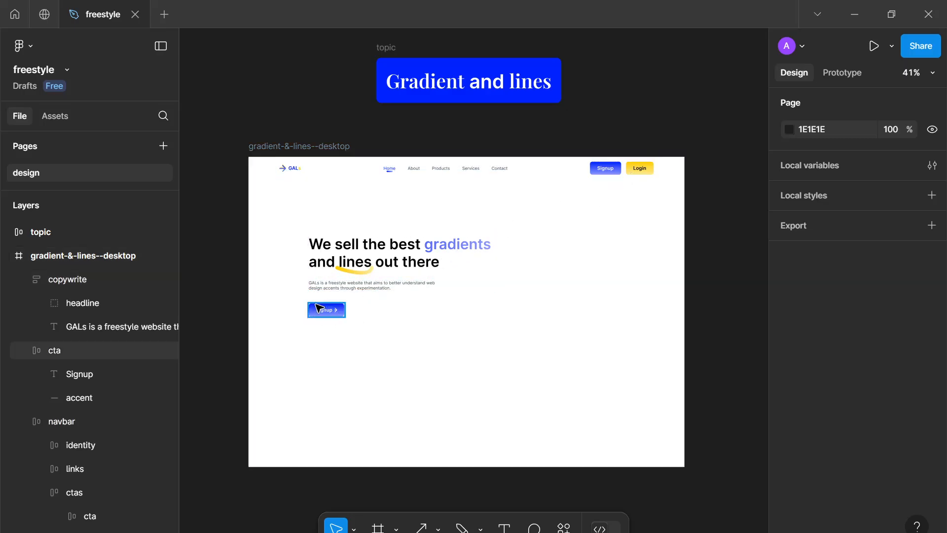
Duplicate the Signup button and place the copy to its right
click(336, 324)
drag(327, 317, 369, 315)
scroll(369, 315, up, 10)
scroll(444, 342, down, 4)
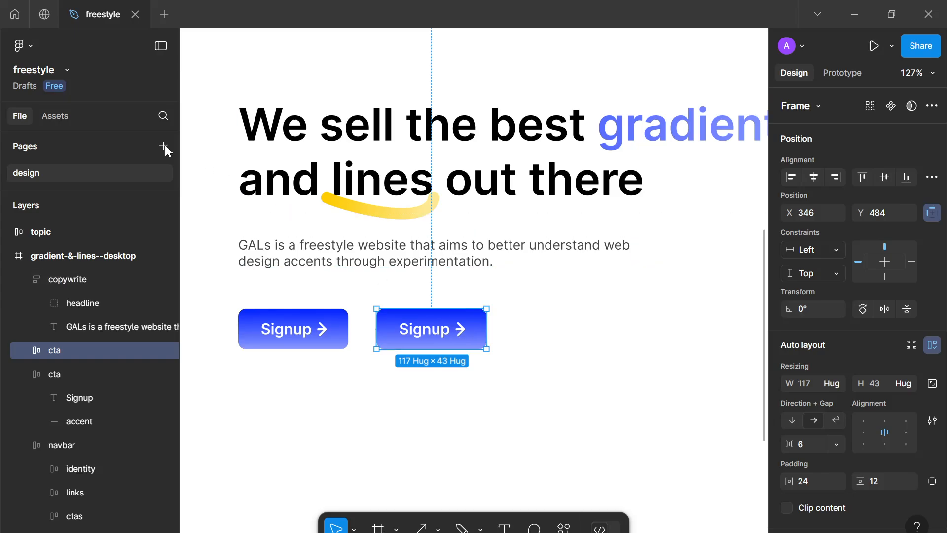
scroll(417, 316, down, 1)
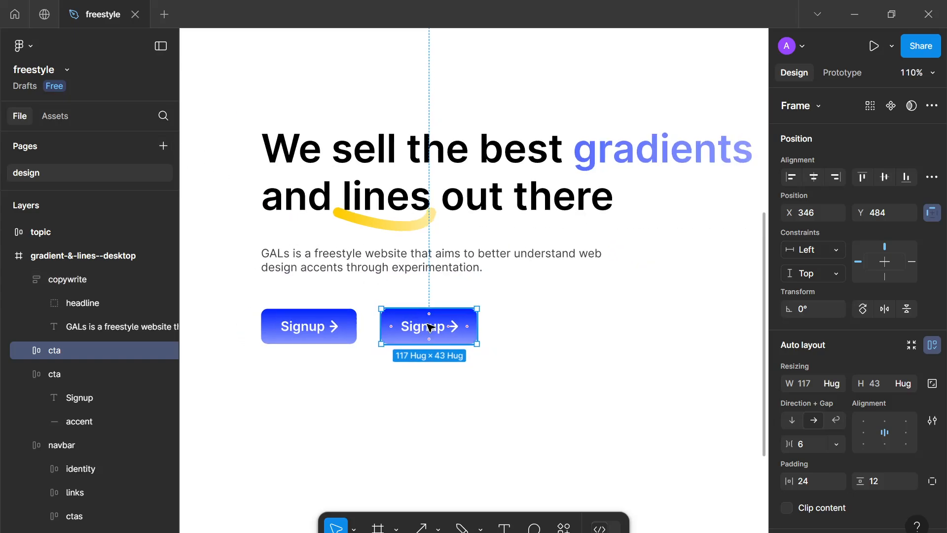
Change the duplicated button's label to Explainer video
double_click(430, 327)
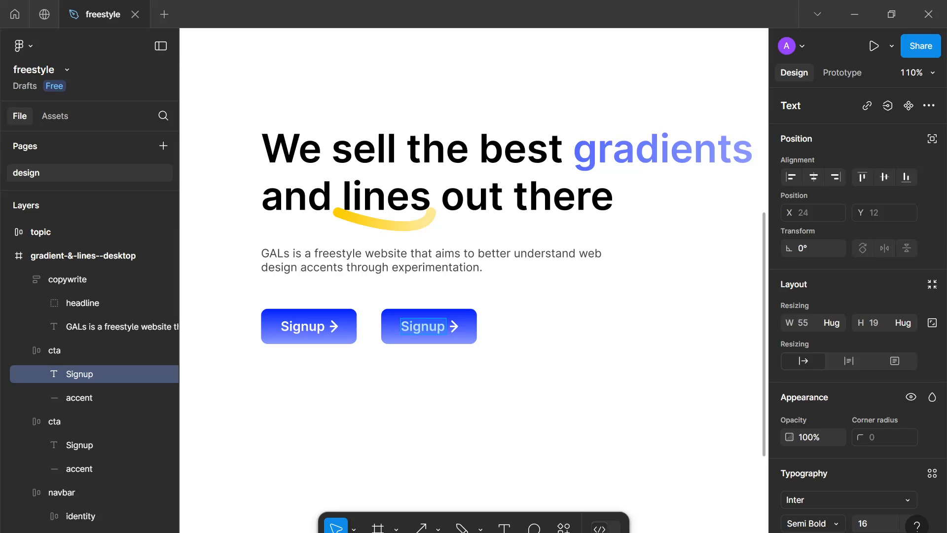
text(Explainer)
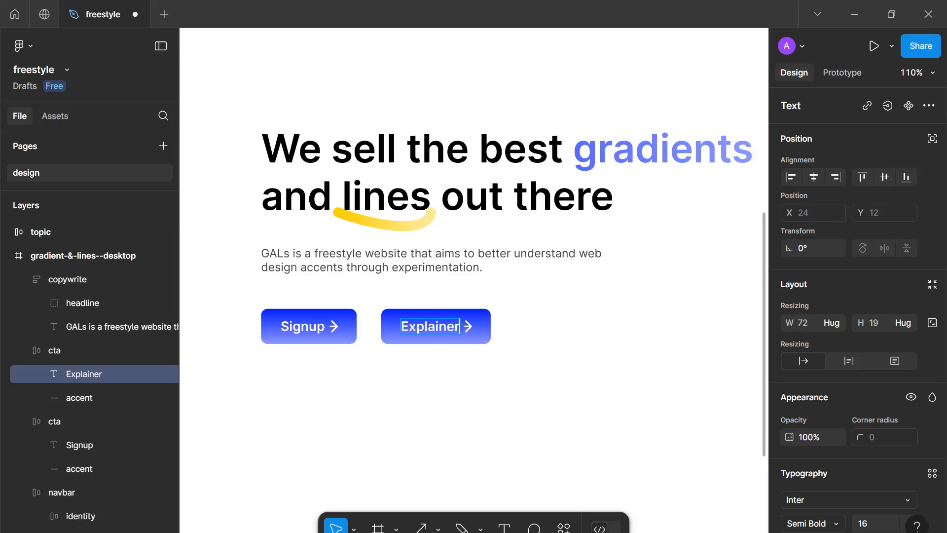
text( video)
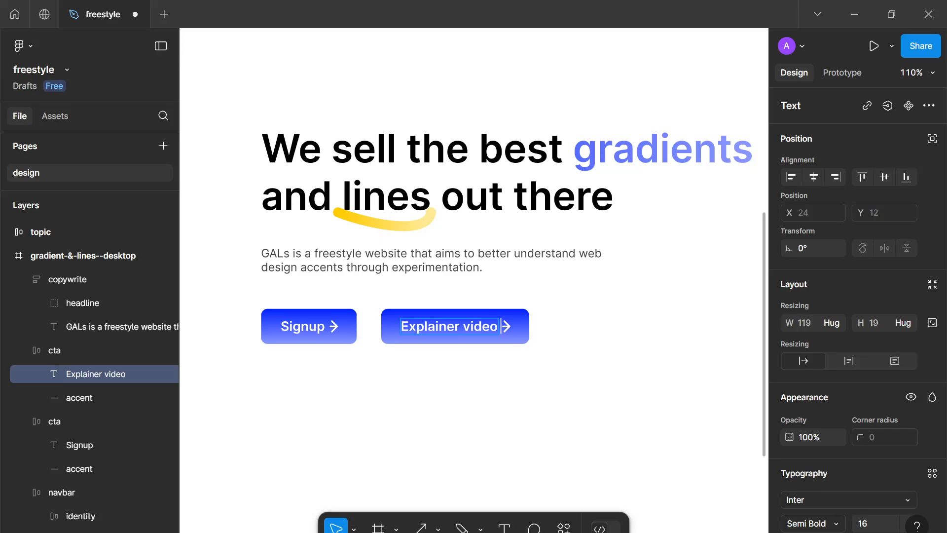
key(Escape)
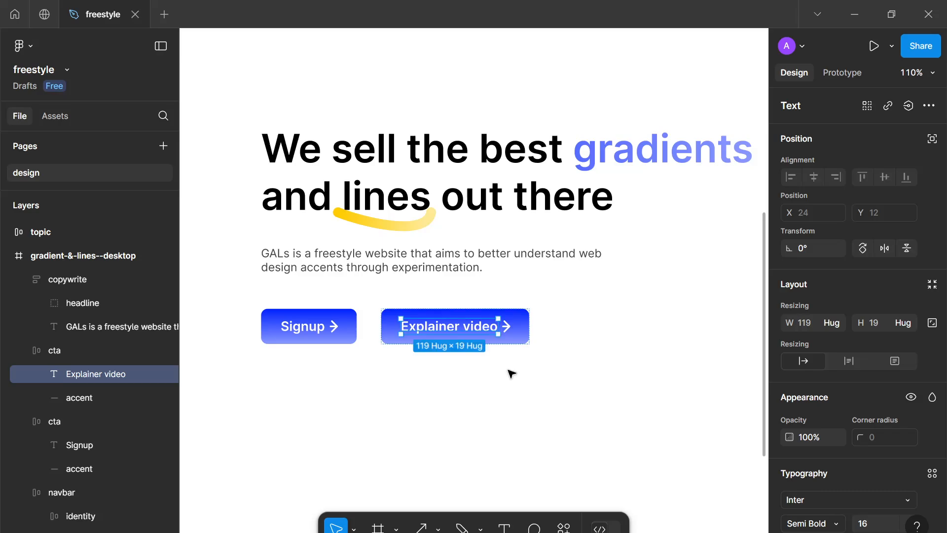
Draw a rectangle below the Explainer video button and size it 8 by 8
click(510, 330)
scroll(513, 340, up, 5)
scroll(514, 348, up, 5)
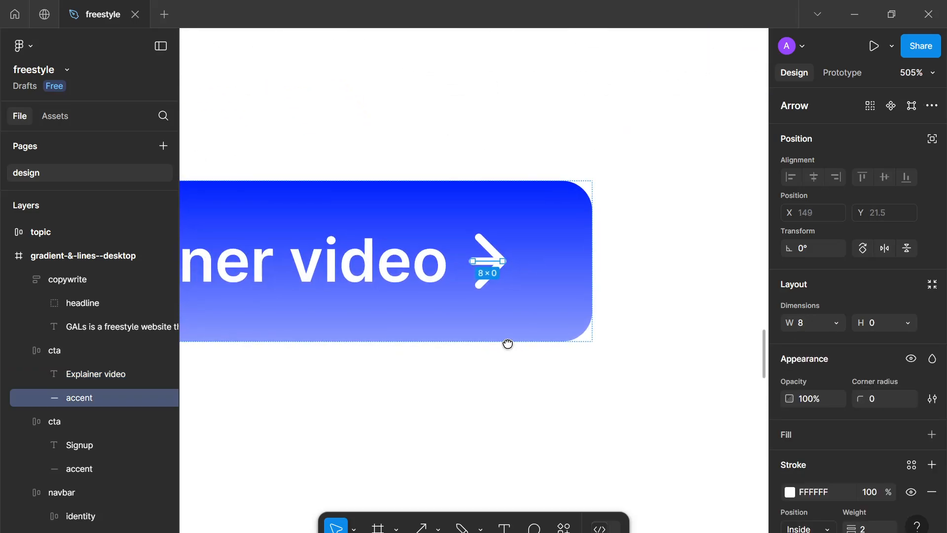
scroll(509, 340, down, 3)
key(r)
drag(413, 334, 447, 361)
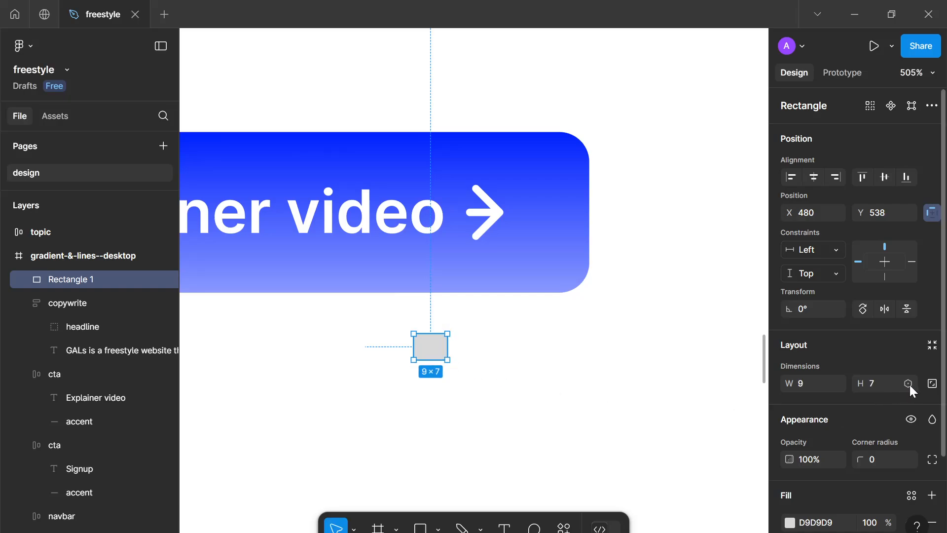
click(884, 383)
text(8)
click(804, 384)
text(8)
scroll(846, 418, down, 3)
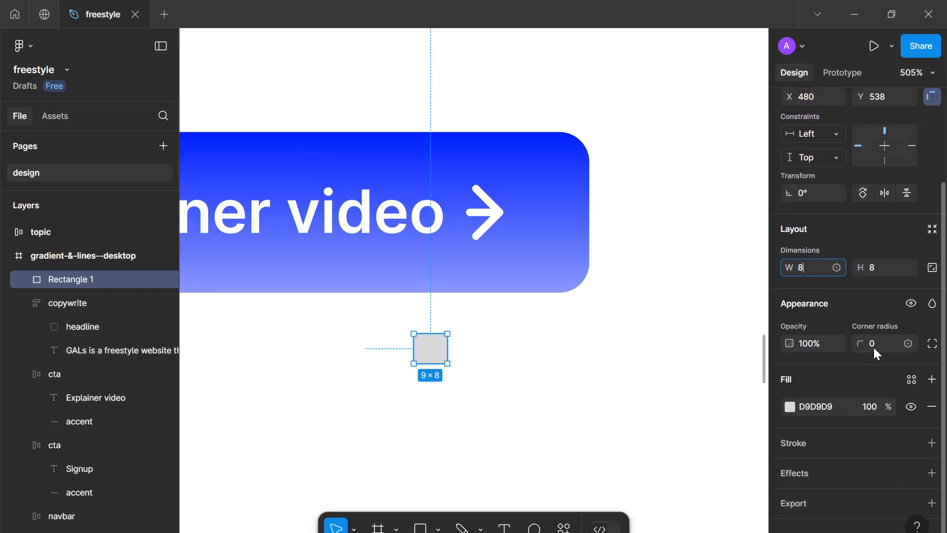
Give the rectangle a corner radius of 2 and a black 000000 fill
click(874, 346)
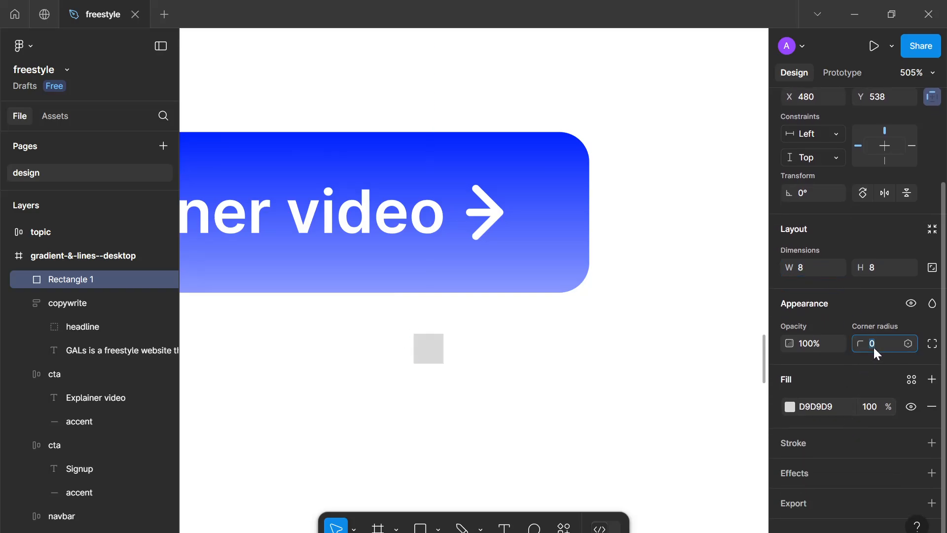
click(790, 407)
drag(688, 274, 450, 95)
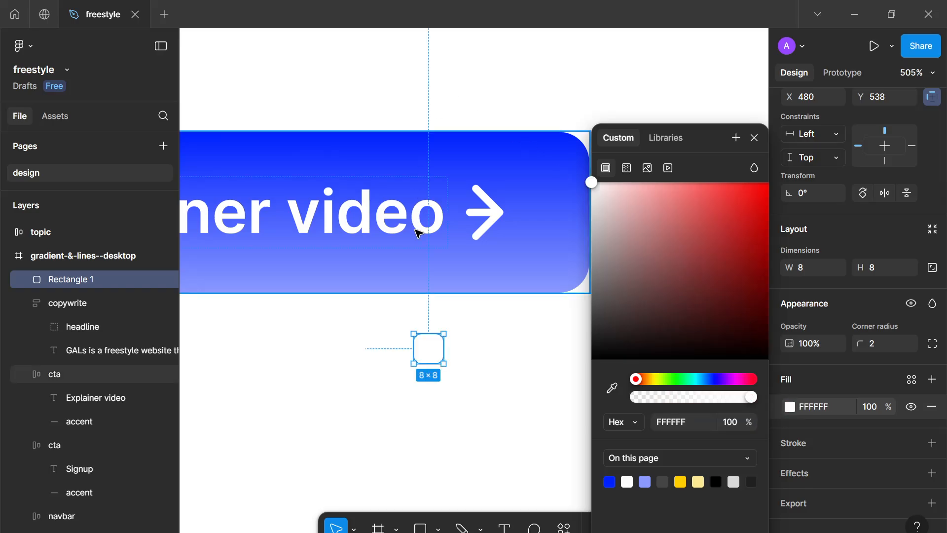
drag(617, 235, 592, 360)
click(455, 392)
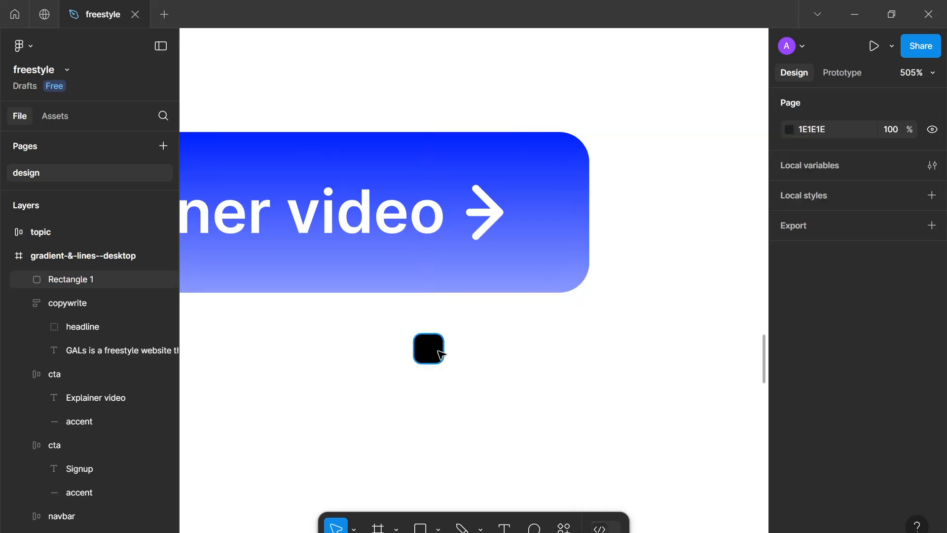
click(441, 354)
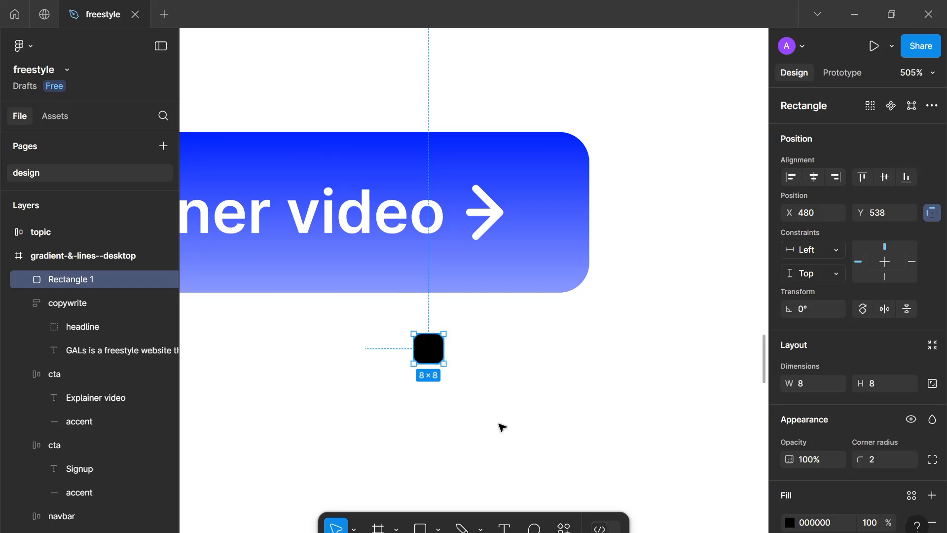
Draw a small triangle polygon about 6 px beside the rectangle
click(438, 528)
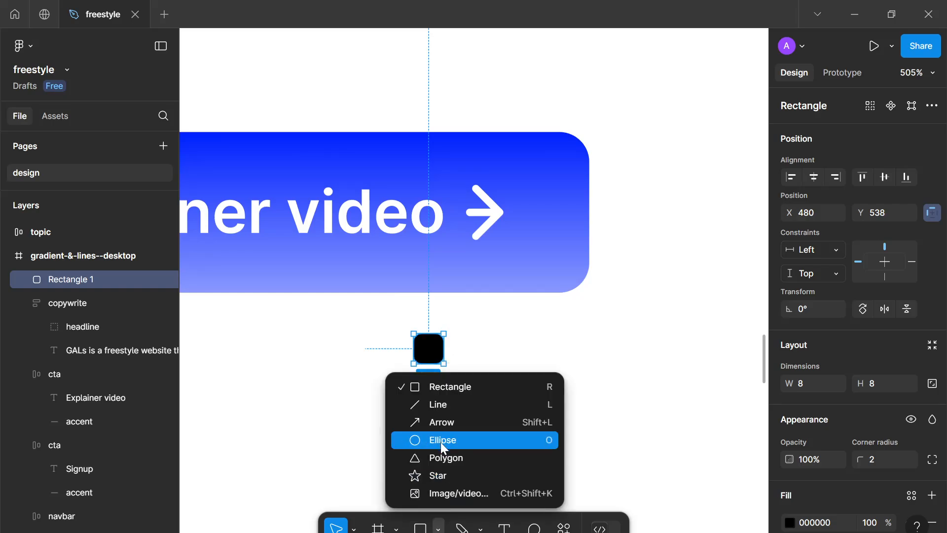
click(446, 458)
drag(455, 352, 478, 375)
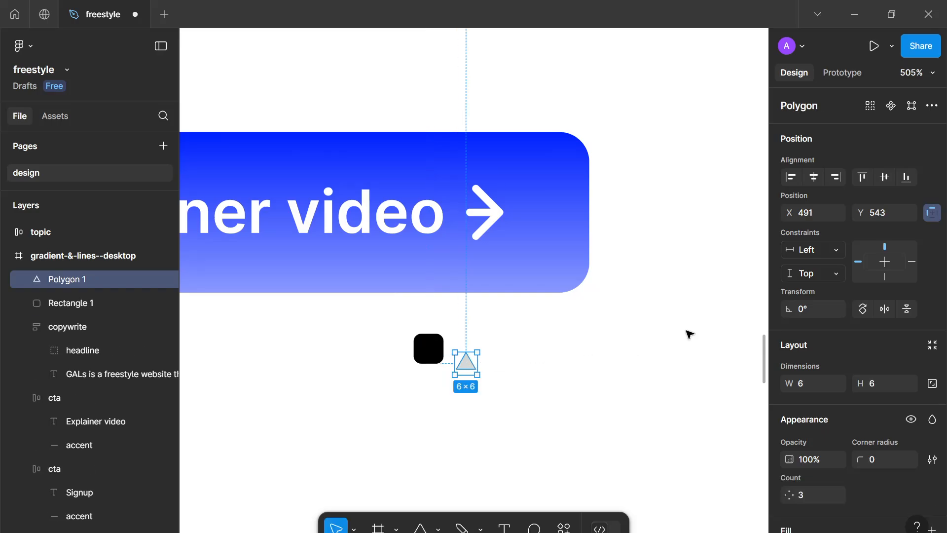
Flatten the triangle and set its corner radius to 2
right_click(461, 364)
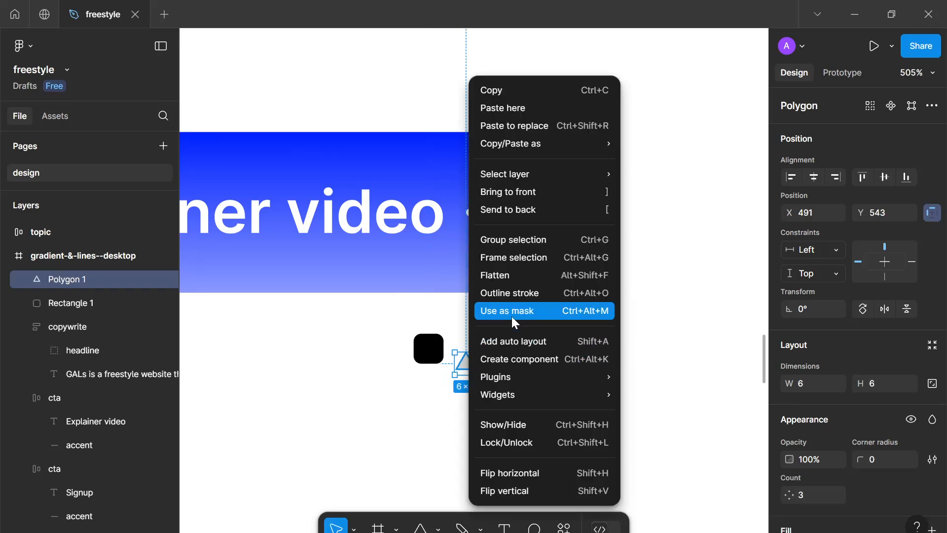
click(517, 279)
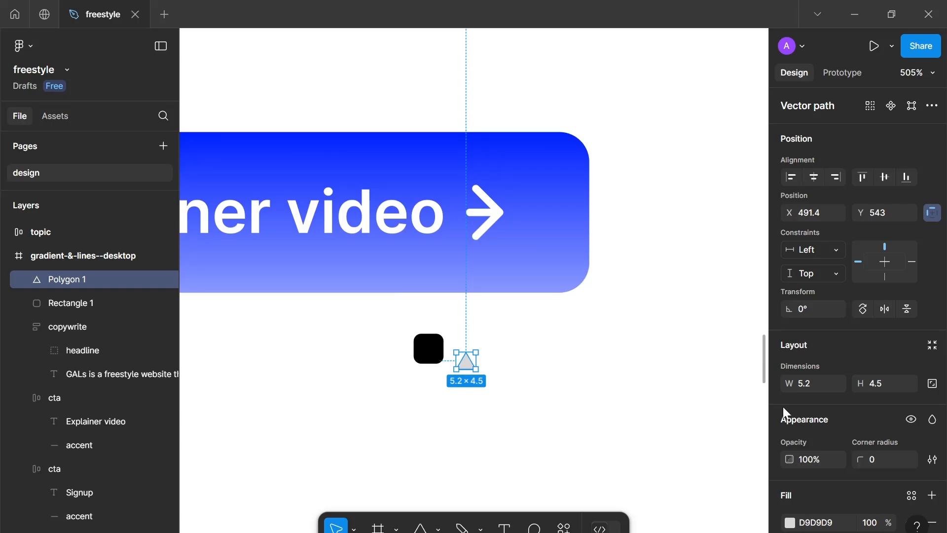
text(2)
key(Return)
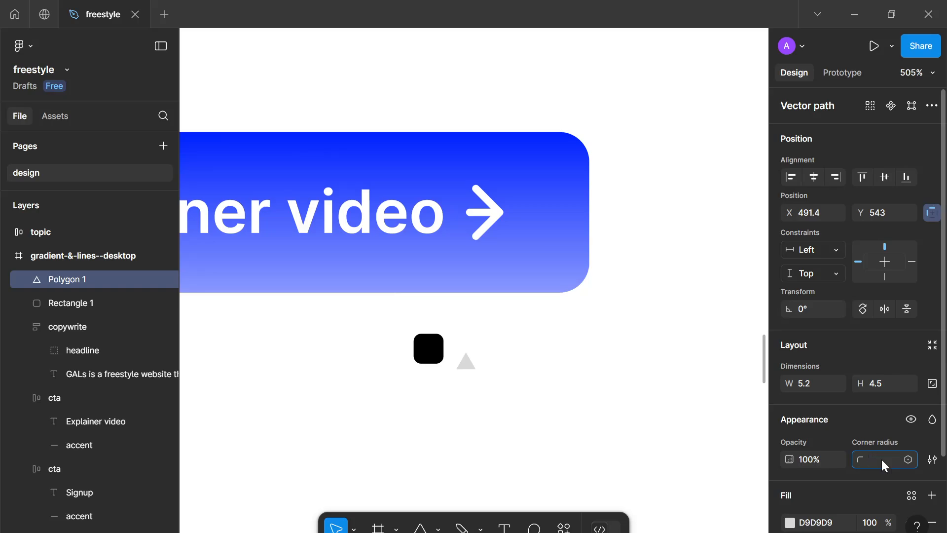
Set the triangle's corner radius to 0.5 and rotate it 90°
text(0.5)
key(Return)
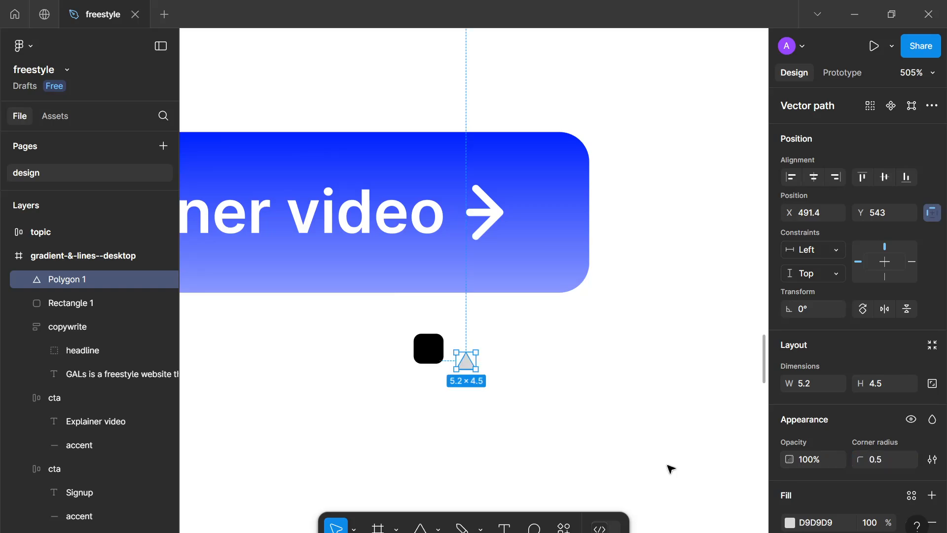
click(796, 306)
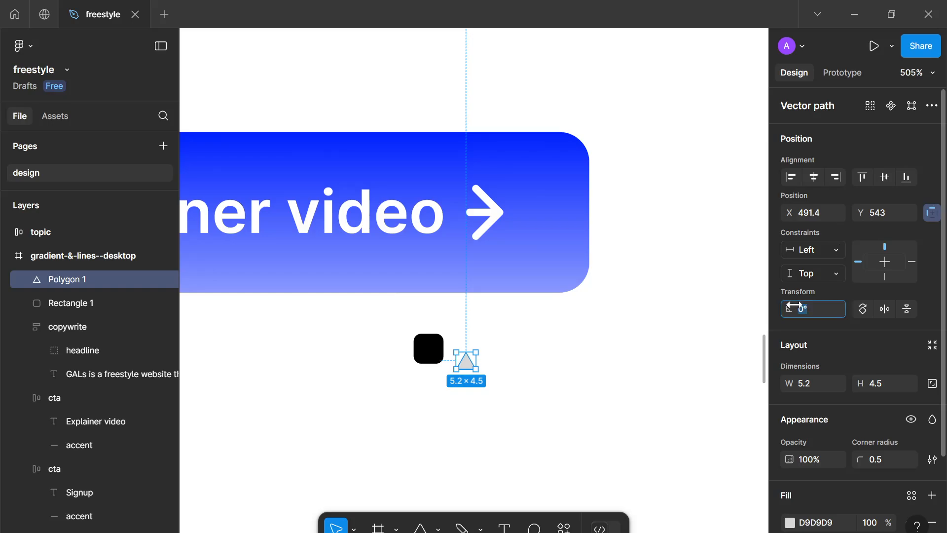
key(Return)
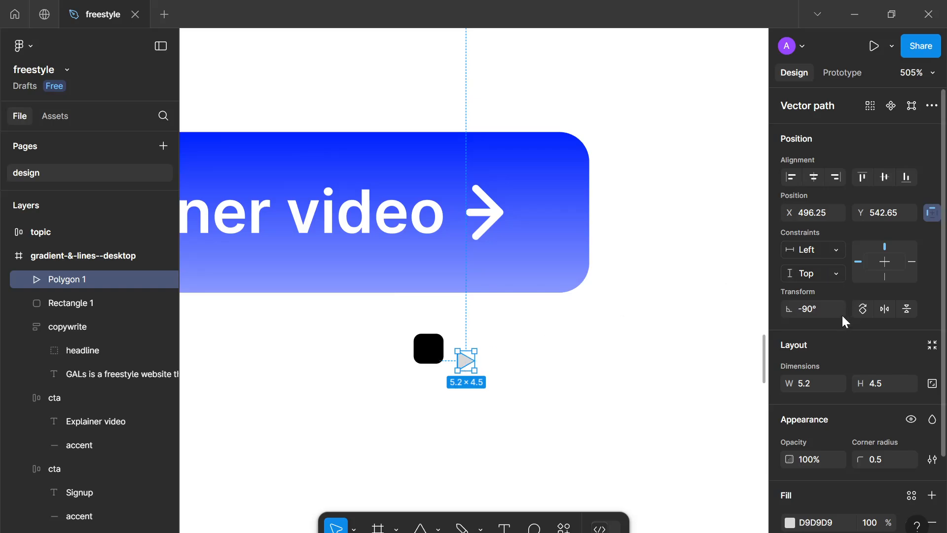
text(90)
key(Return)
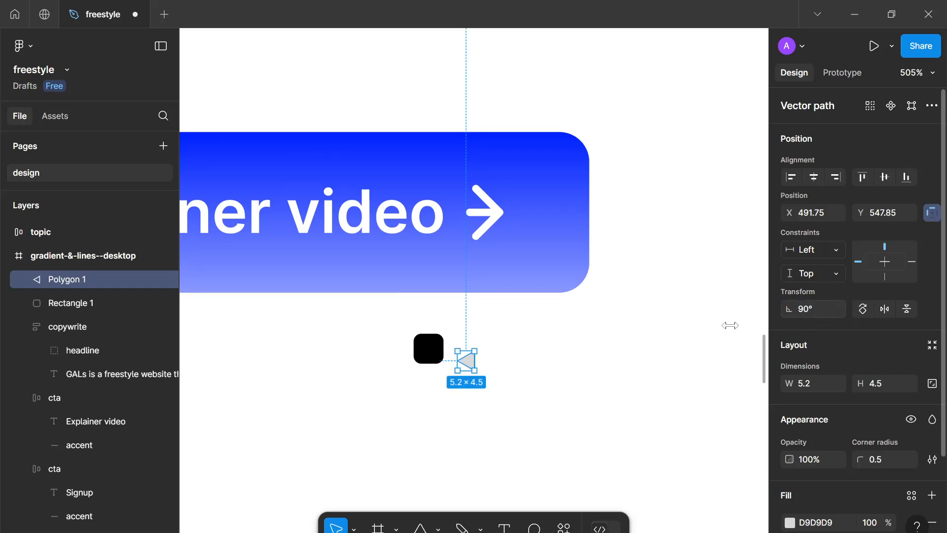
Move the triangle against the rectangle's right edge and group the two shapes
drag(470, 370, 443, 353)
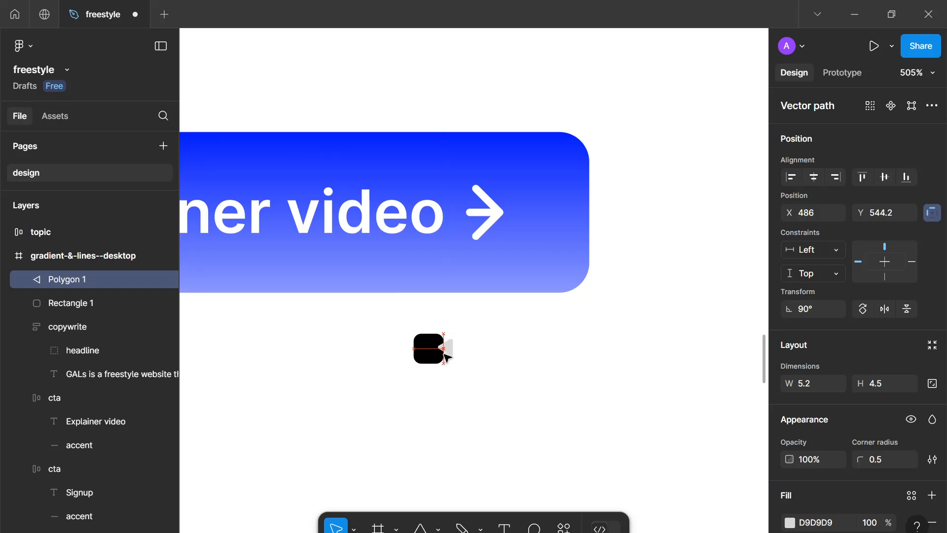
click(489, 405)
drag(496, 413, 387, 324)
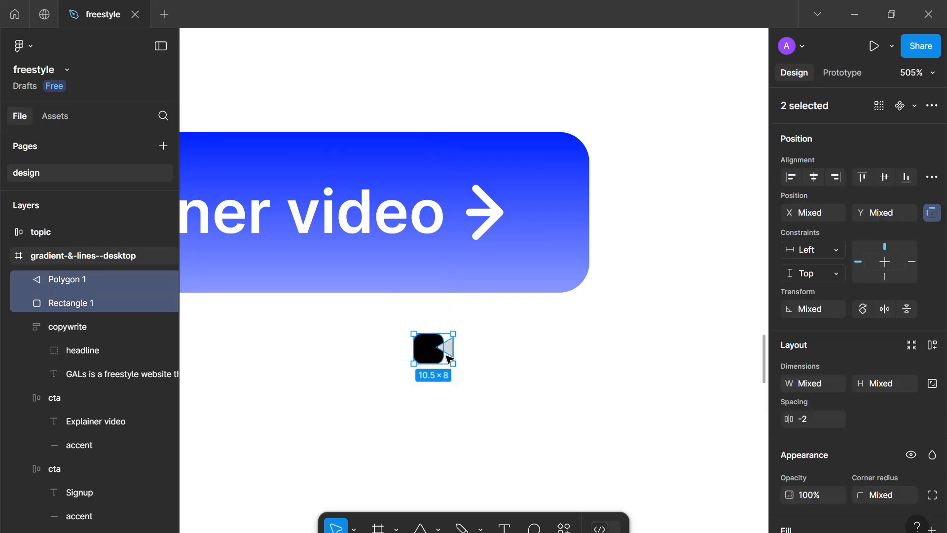
key(ctrl+g)
Flatten the rectangle and triangle inside the group into a single camera shape
scroll(913, 458, down, 5)
click(787, 469)
drag(710, 262, 478, 369)
click(514, 391)
scroll(514, 392, up, 5)
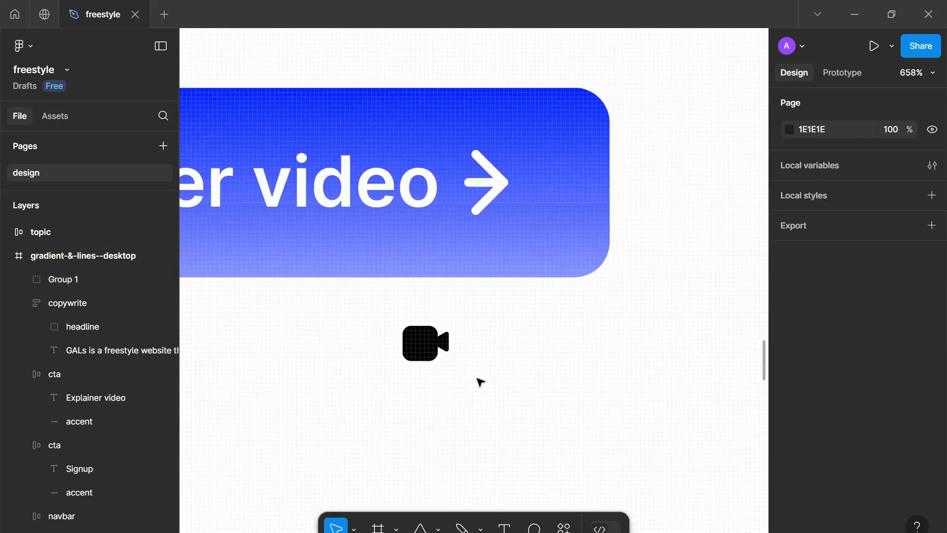
scroll(503, 378, left, 2)
click(417, 335)
right_click(417, 335)
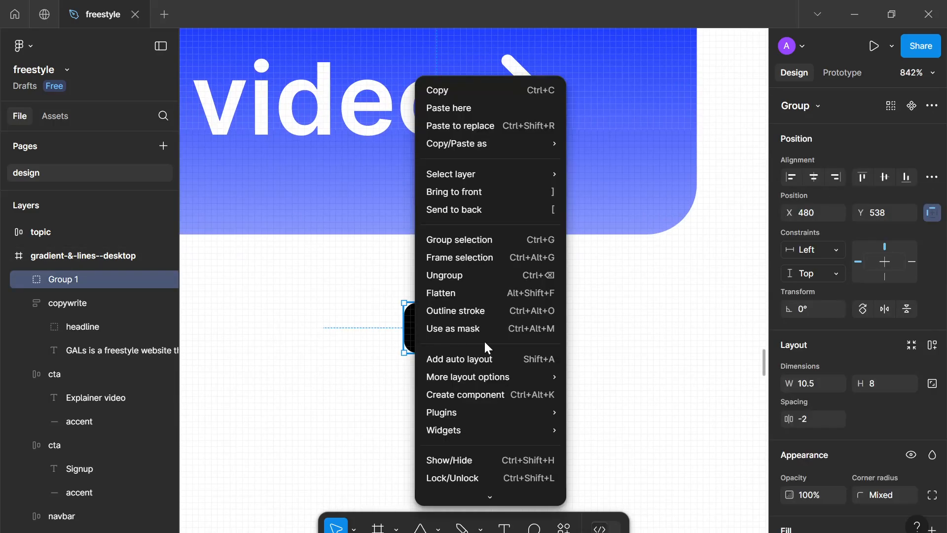
click(453, 304)
right_click(418, 335)
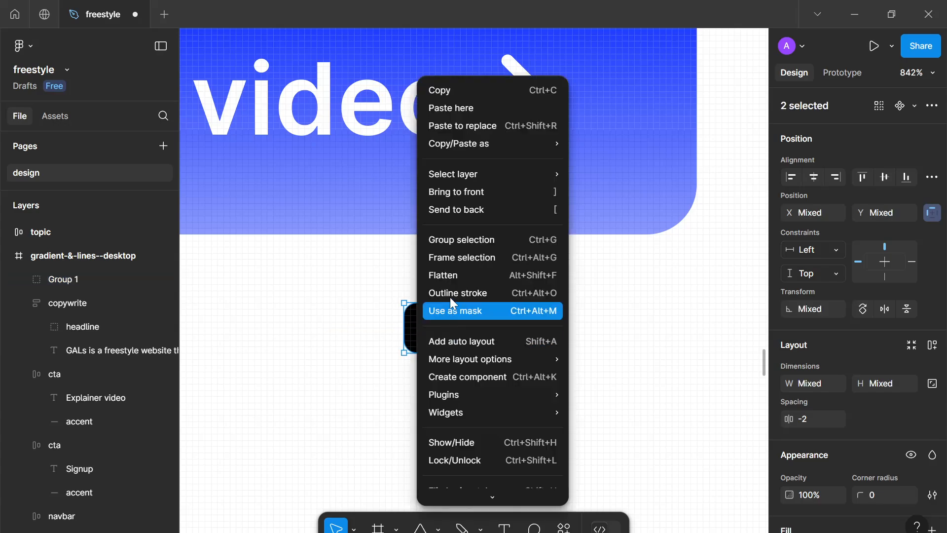
click(454, 274)
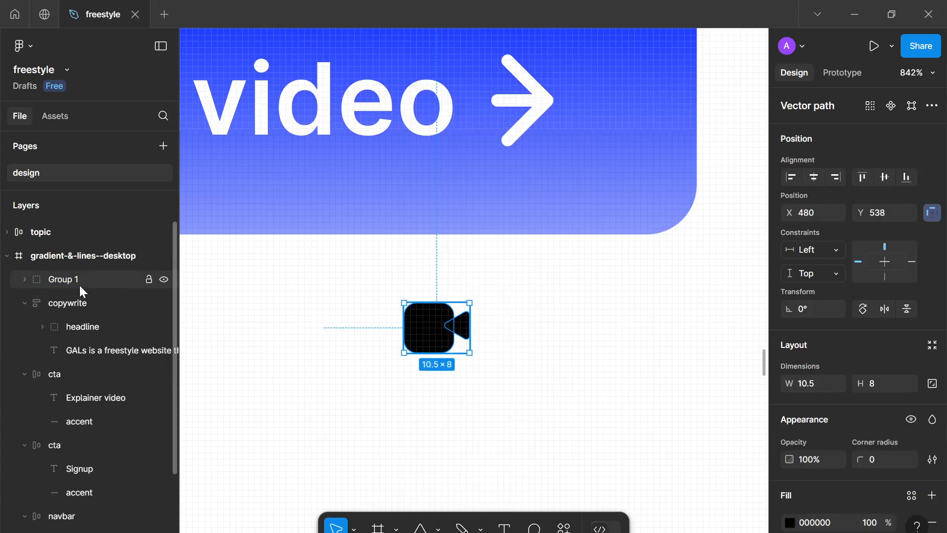
Rename the group as icon
double_click(78, 286)
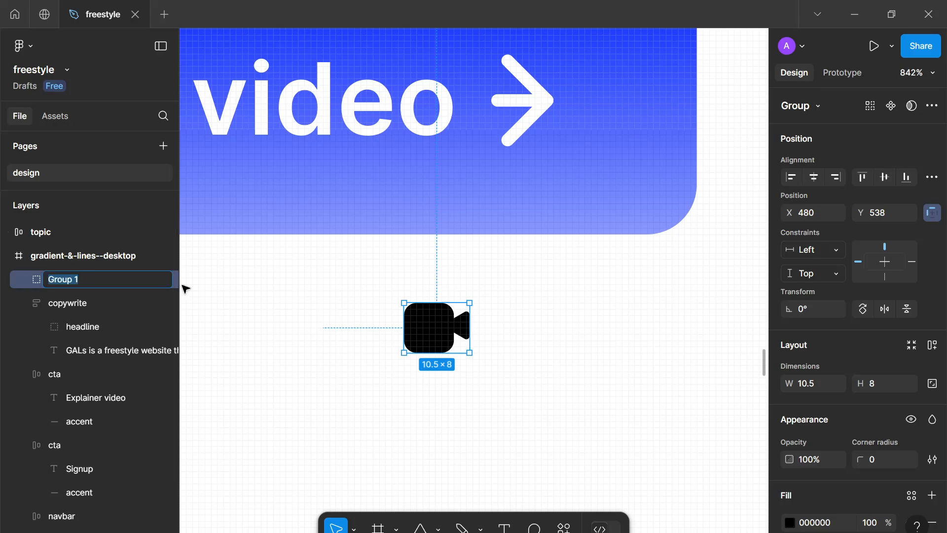
text(icon)
key(Return)
Replace the arrow in the Explainer video button with the camera icon
scroll(209, 317, down, 5)
drag(265, 311, 378, 326)
key(Delete)
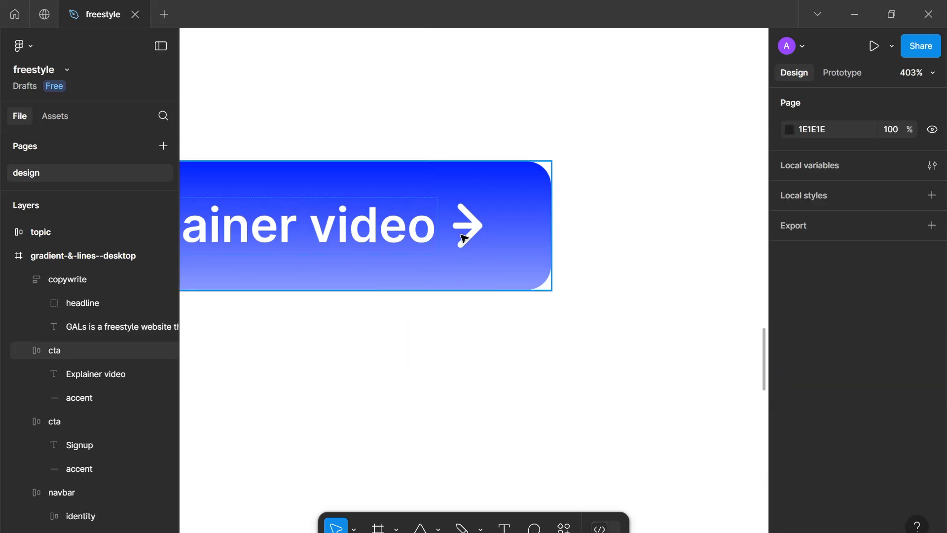
click(463, 240)
click(478, 224)
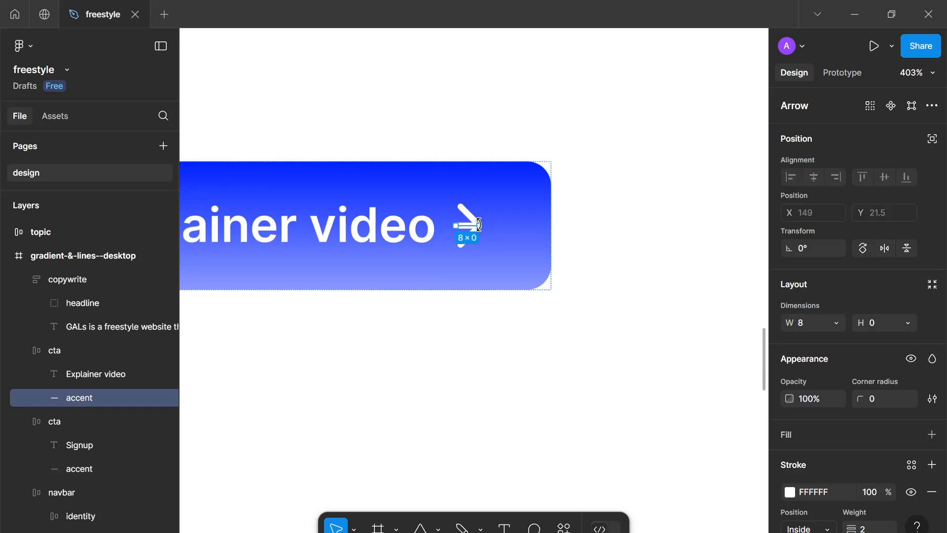
key(ctrl+shift+r)
Lock the icon's aspect ratio and set its width to 12
scroll(434, 242, up, 3)
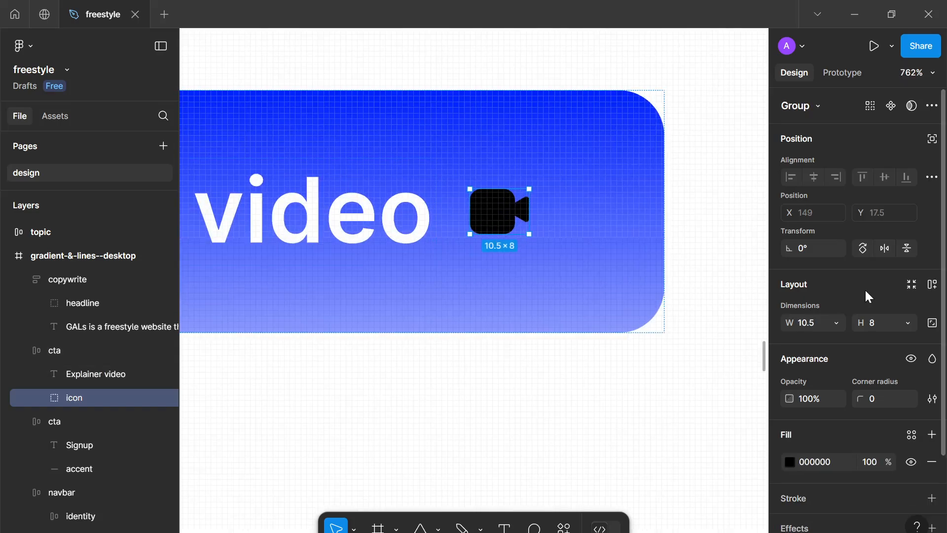
click(933, 323)
click(876, 324)
text(10)
key(Return)
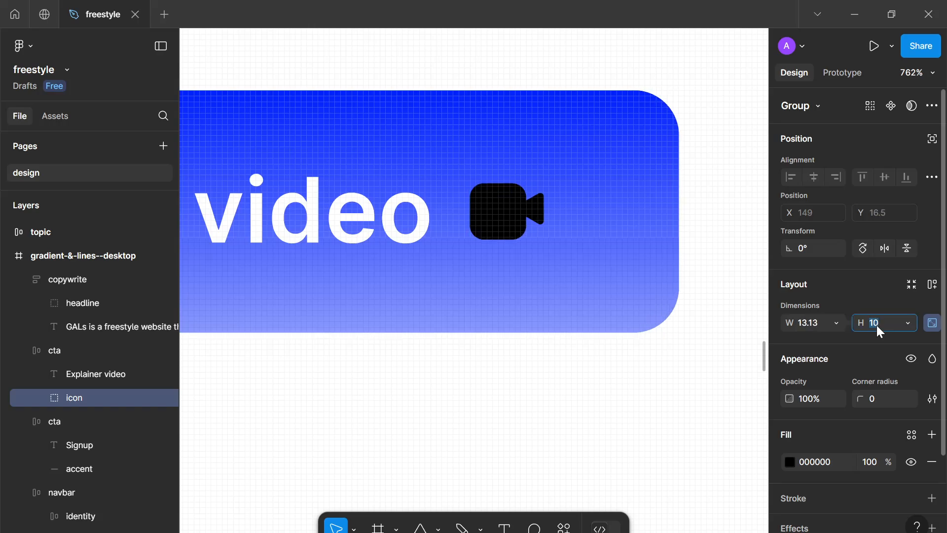
key(Up)
key(Up)
key(Down)
key(Down)
key(Down)
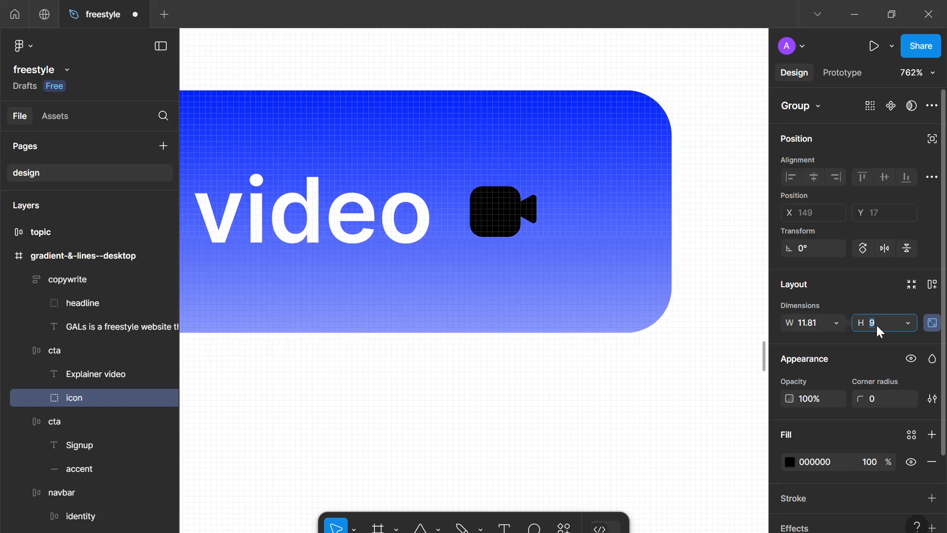
key(Down)
scroll(636, 325, down, 5)
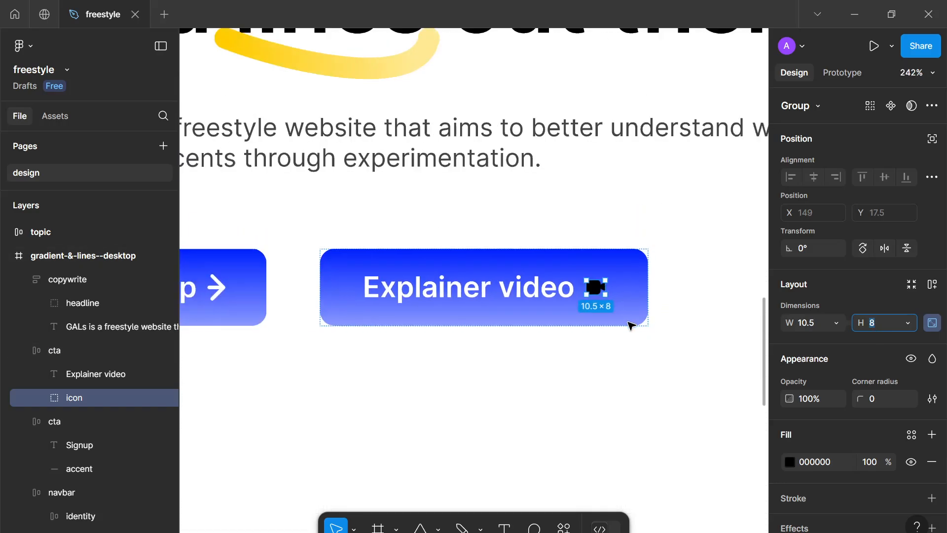
key(Up)
key(Up)
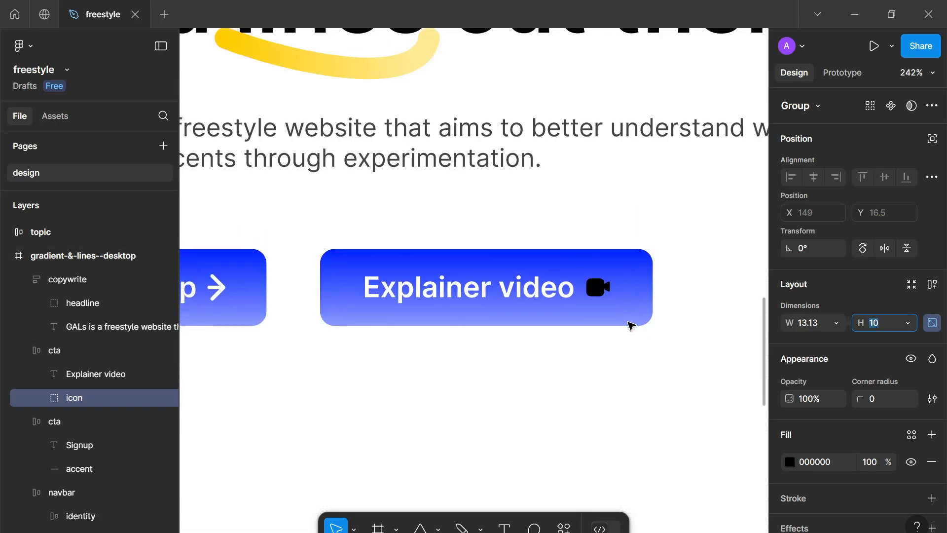
key(Up)
key(Up)
key(Down)
key(Down)
click(818, 327)
text(12)
key(Return)
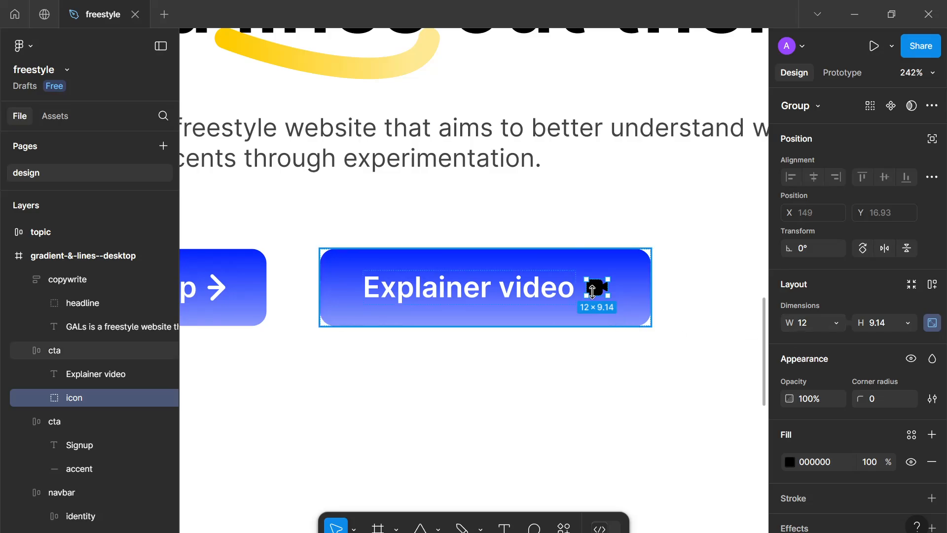
Set the camera icon's height to 12
click(532, 369)
scroll(532, 369, down, 4)
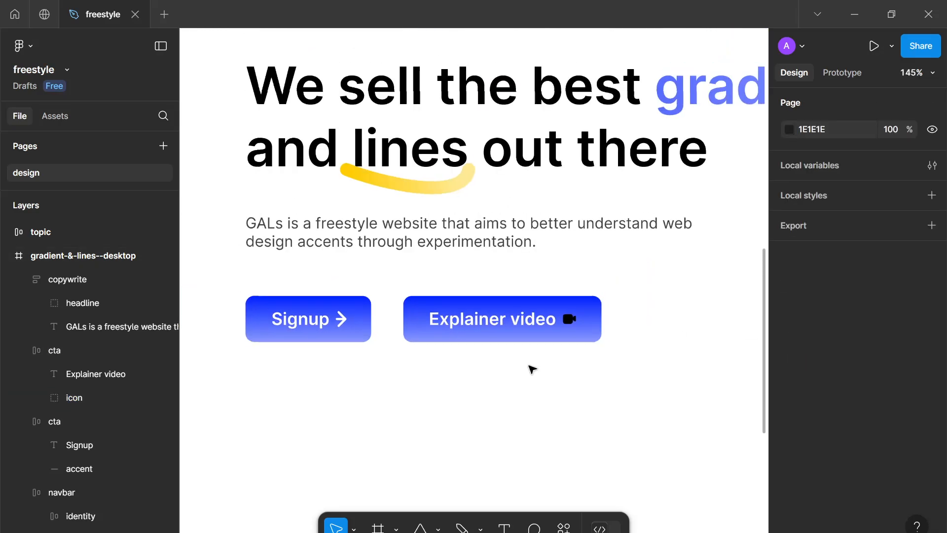
double_click(569, 320)
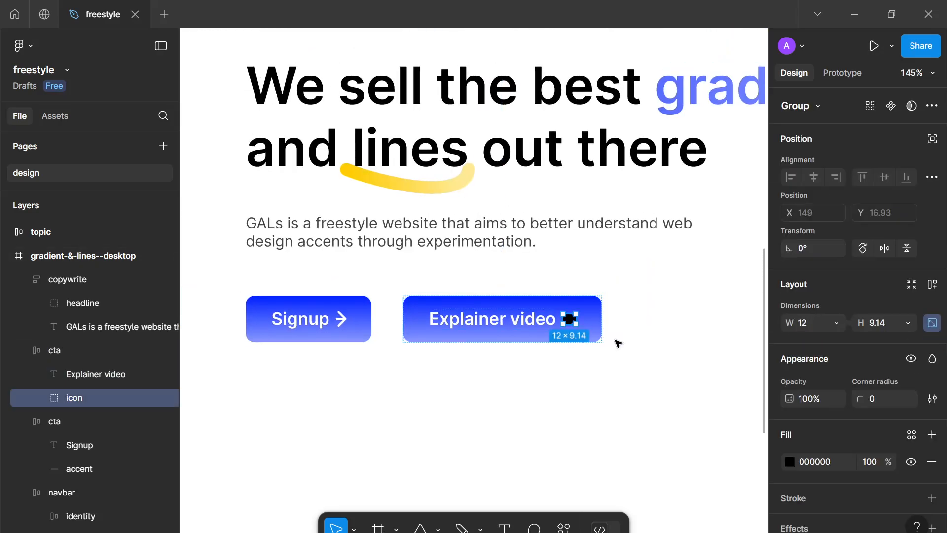
click(881, 325)
text(12)
key(Return)
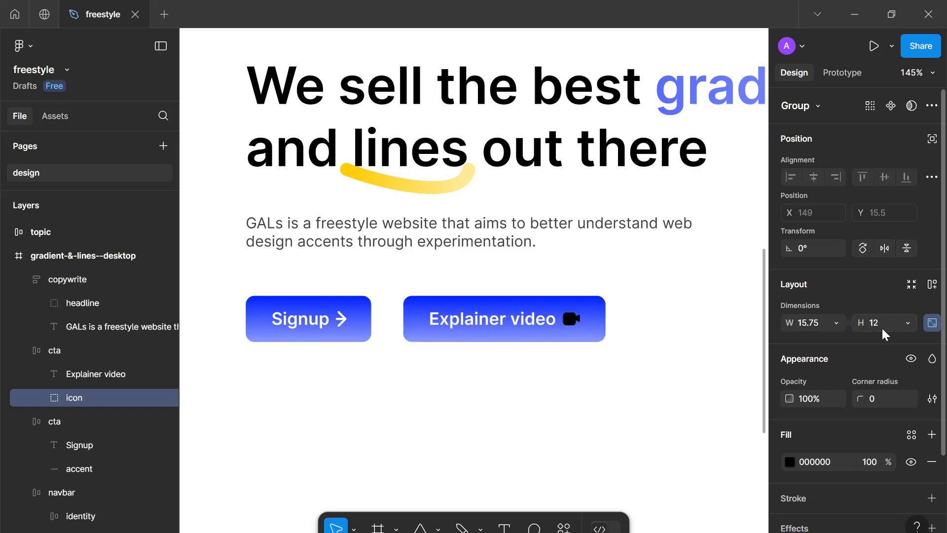
Recolor the camera icon white FFFFFF
scroll(819, 430, down, 3)
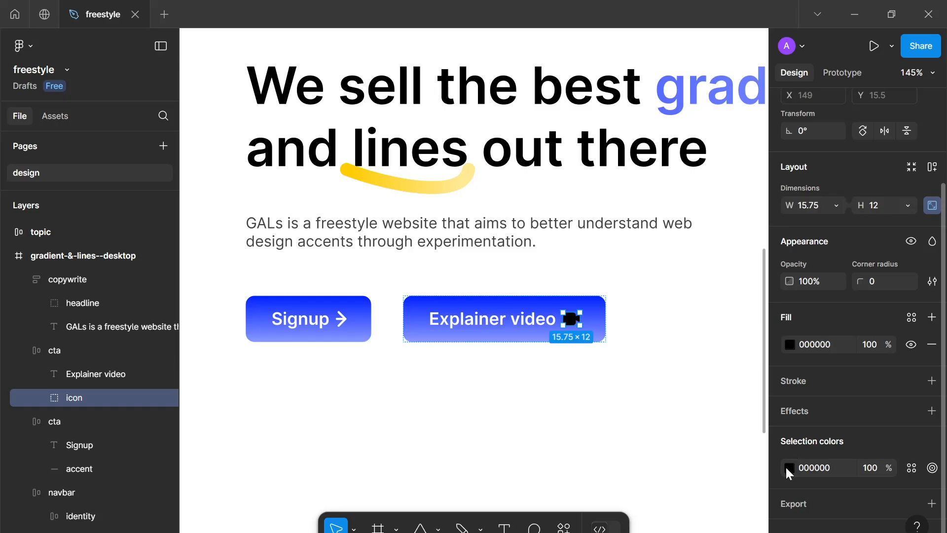
click(789, 467)
drag(711, 349, 579, 175)
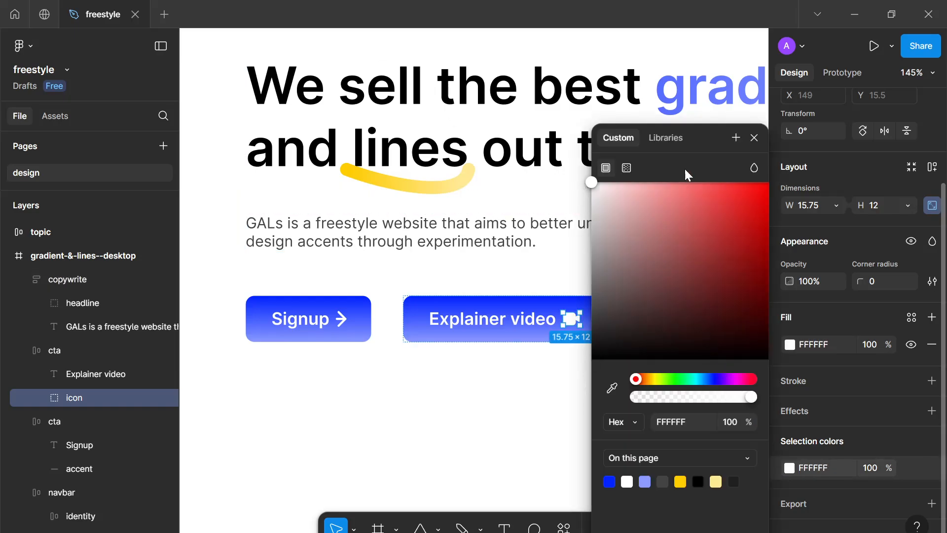
click(754, 137)
click(554, 410)
Move the camera icon in front of the Explainer video label inside the button
ctrl+scroll(553, 411, down, 5)
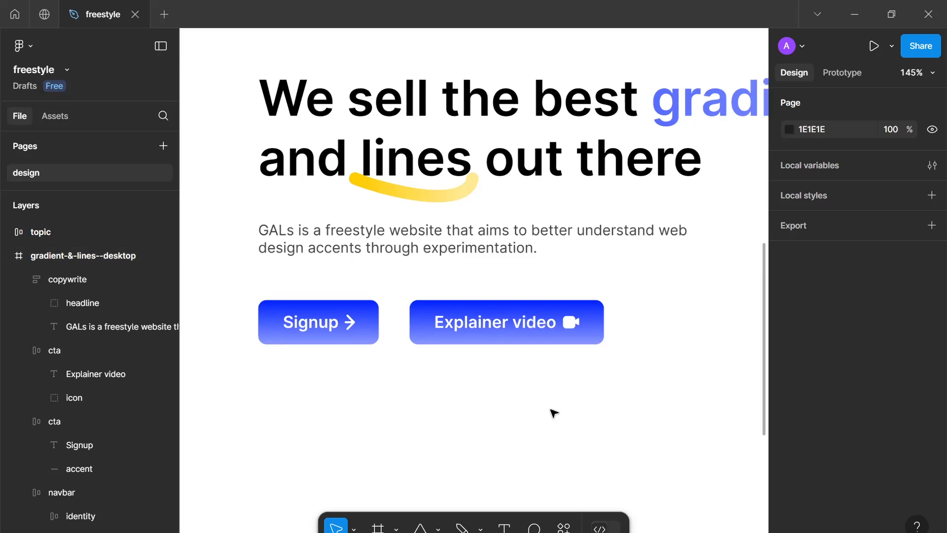
ctrl+scroll(554, 412, up, 5)
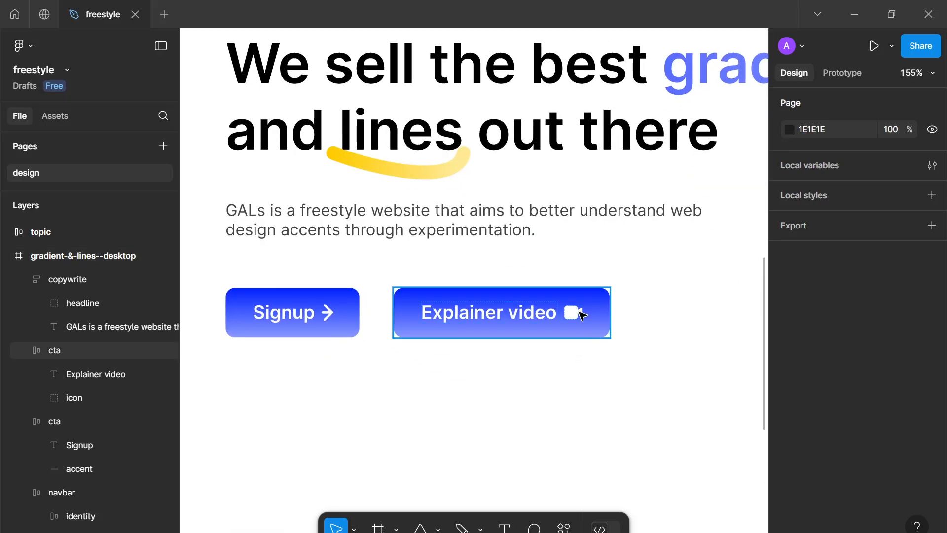
click(582, 315)
click(575, 314)
key(Left)
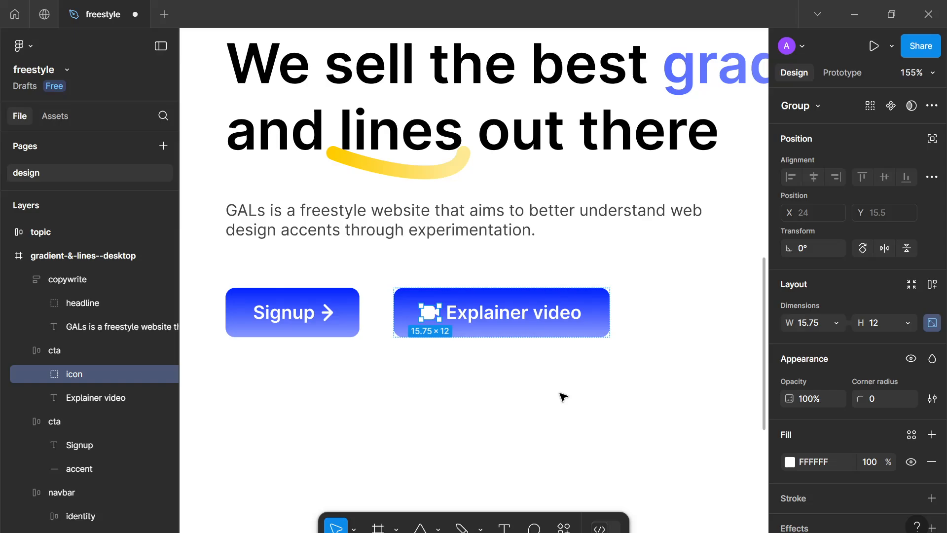
click(563, 398)
Change the Explainer video button's gradient stops to FFCC00 and FFEA94
ctrl+scroll(553, 391, down, 5)
ctrl+scroll(542, 384, up, 4)
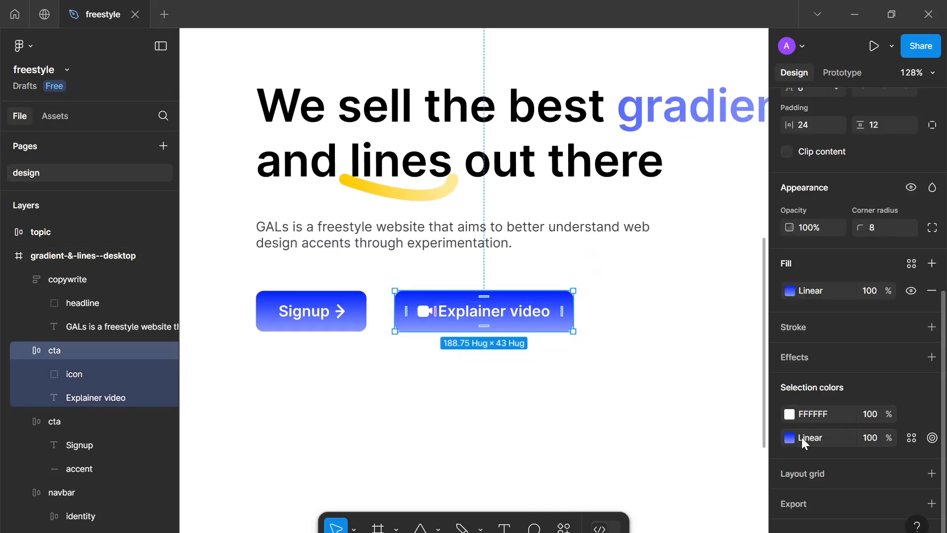
click(791, 438)
click(645, 501)
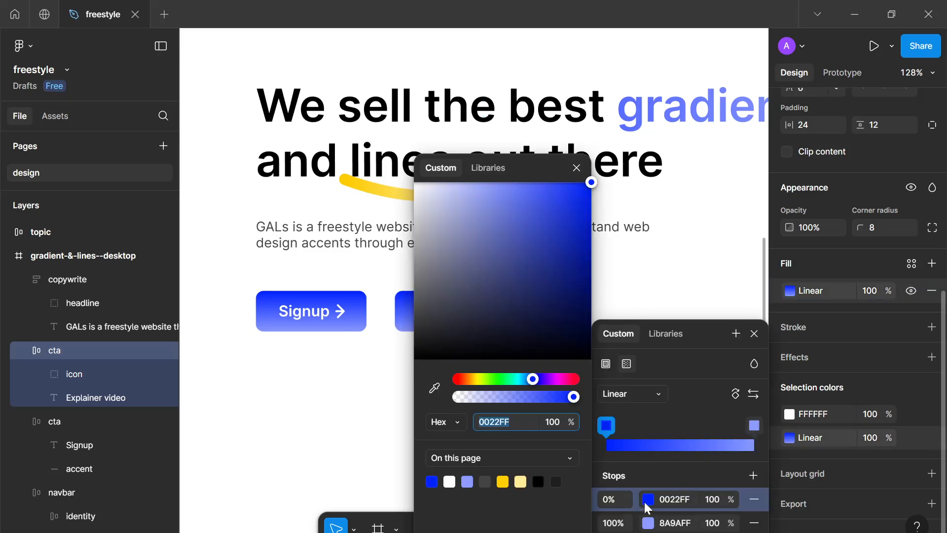
click(504, 480)
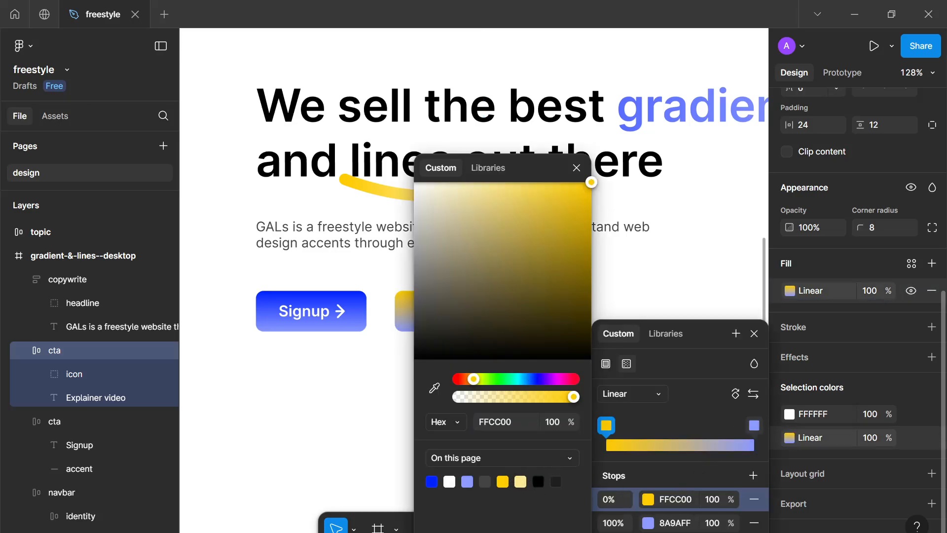
click(648, 523)
click(520, 481)
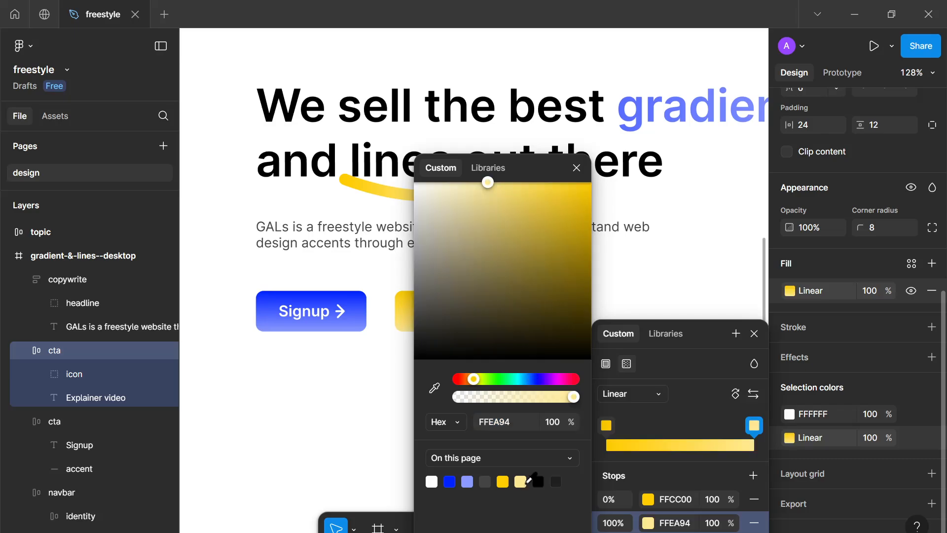
click(577, 170)
click(640, 301)
Recolor the button's white label and icon to black 000000
scroll(645, 302, down, 2)
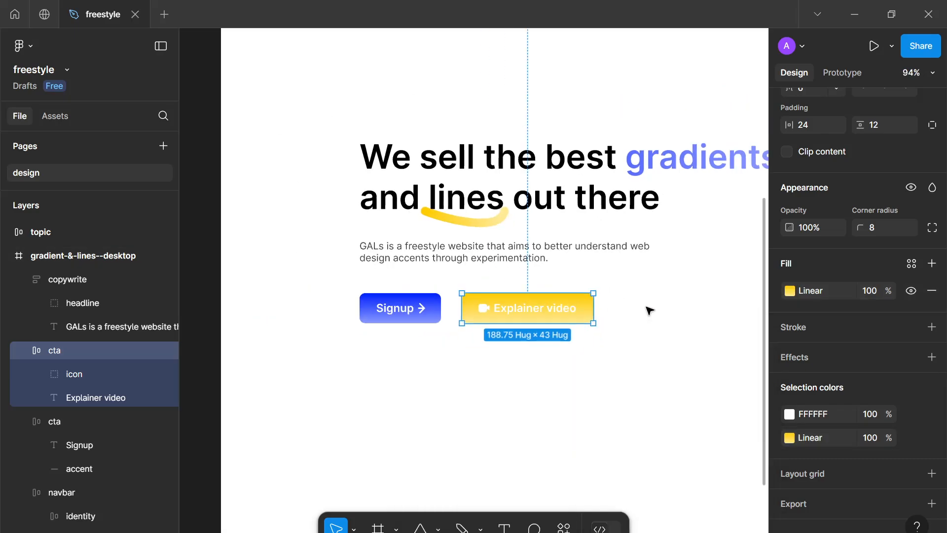
click(790, 414)
drag(698, 288, 311, 481)
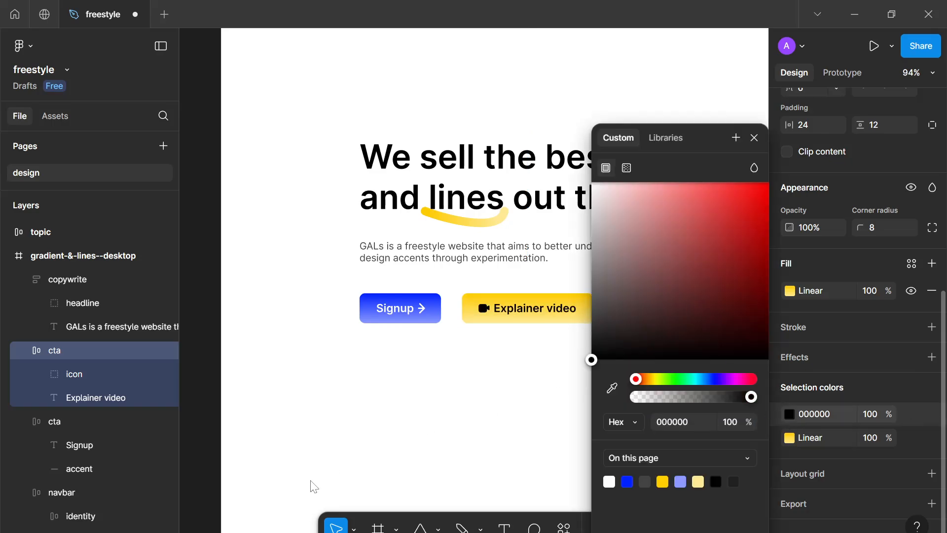
click(372, 439)
scroll(475, 414, down, 4)
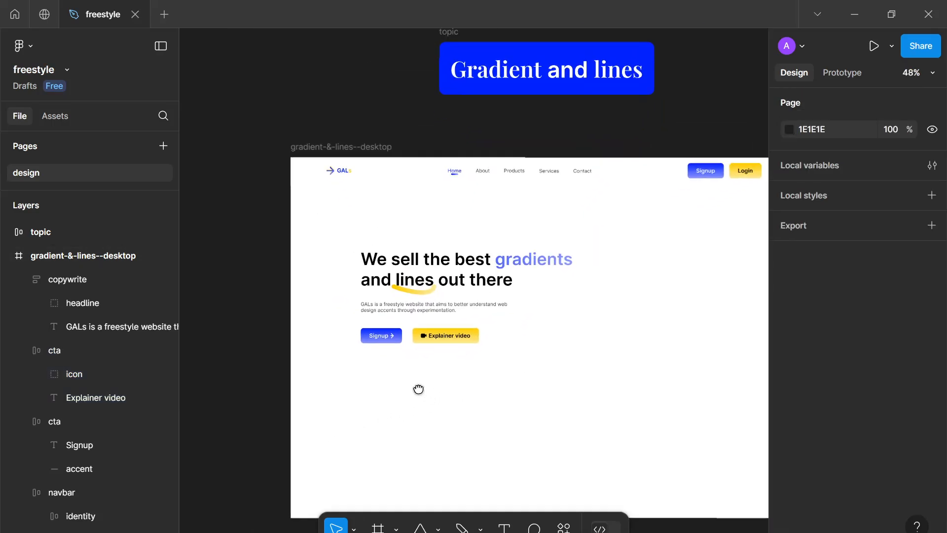
scroll(419, 389, up, 6)
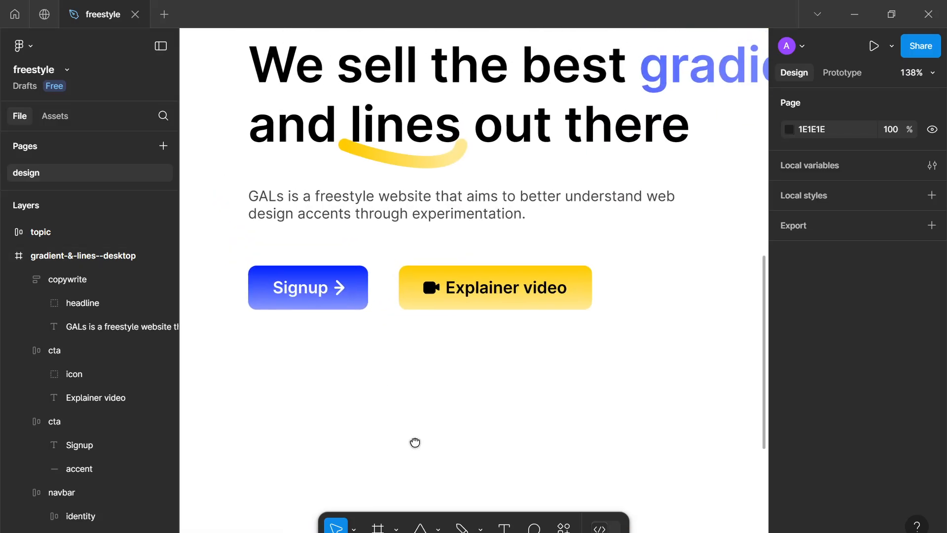
Zoom and pan around the hero section to inspect the Signup and Explainer video buttons
scroll(415, 442, up, 6)
drag(415, 442, 393, 506)
scroll(577, 226, down, 1)
drag(575, 225, 552, 355)
scroll(551, 353, up, 3)
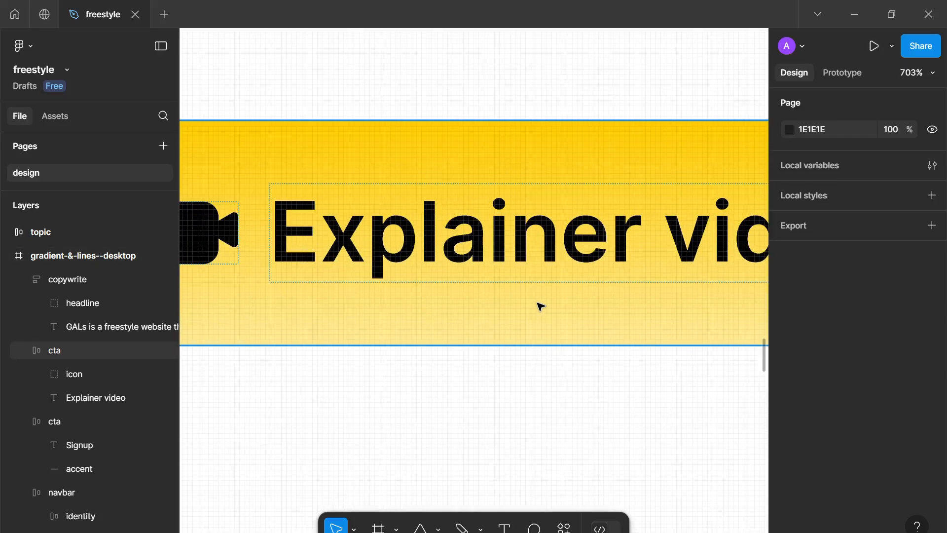
scroll(489, 297, down, 5)
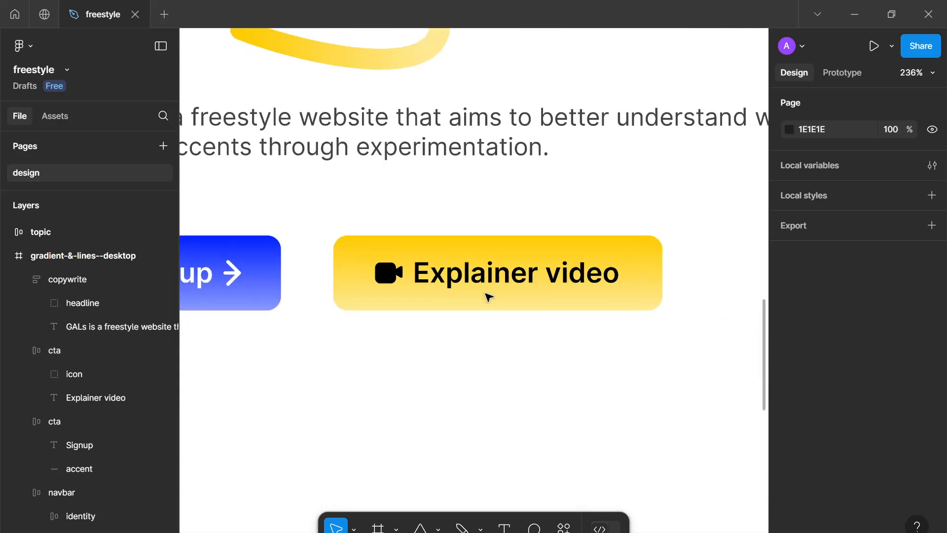
scroll(576, 298, down, 4)
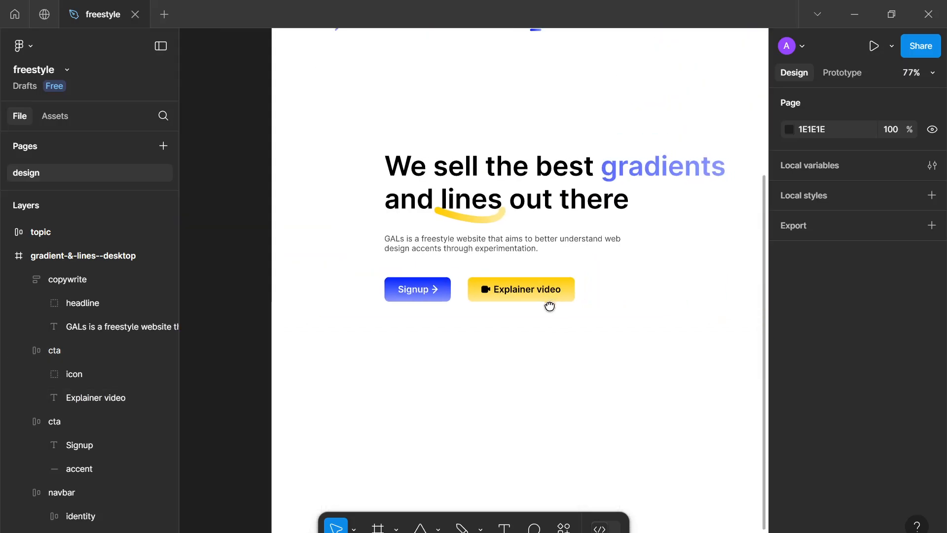
scroll(485, 316, down, 3)
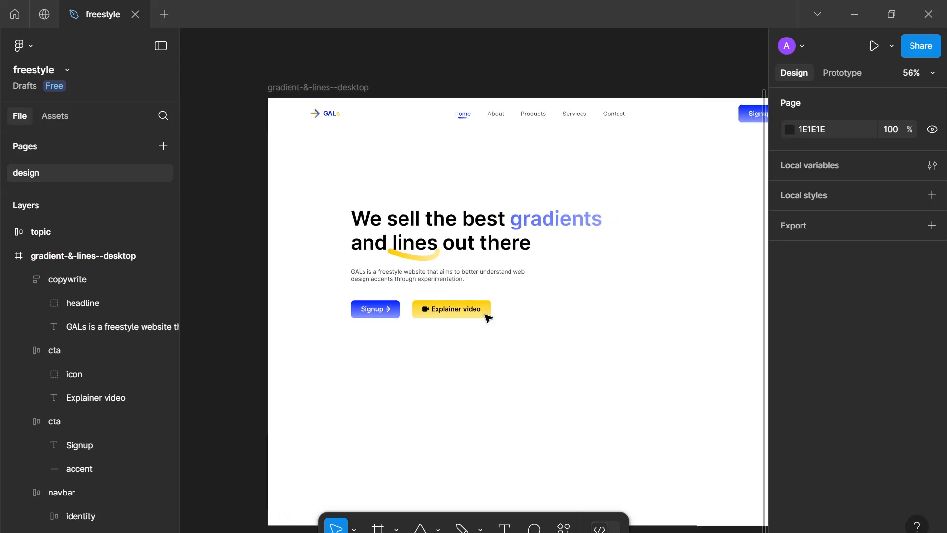
scroll(432, 335, up, 3)
drag(432, 335, 414, 340)
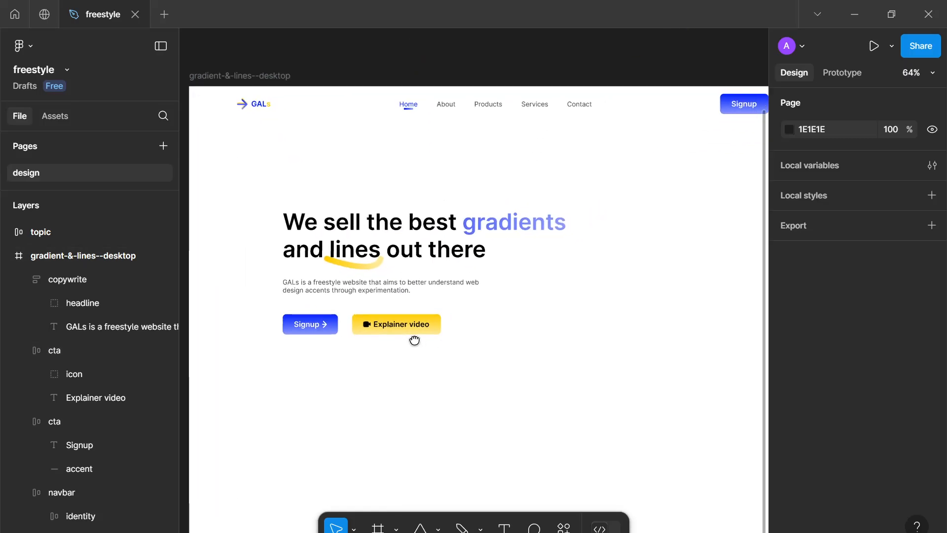
scroll(414, 340, down, 4)
scroll(476, 329, up, 2)
drag(477, 329, 458, 337)
scroll(460, 336, up, 1)
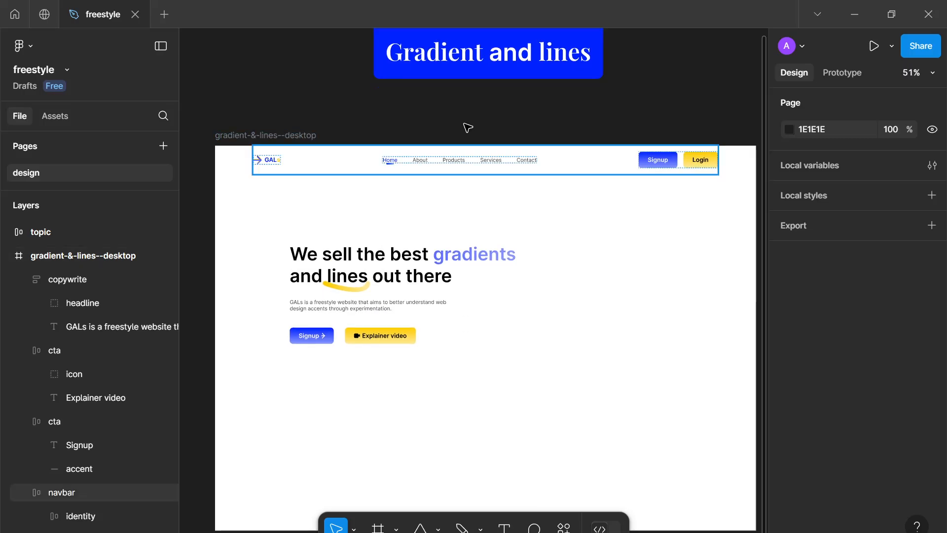
drag(463, 63, 472, 65)
Wrap the Signup and Explainer video buttons in an auto layout frame, rename it ctas, and adjust its gap
drag(468, 378, 296, 330)
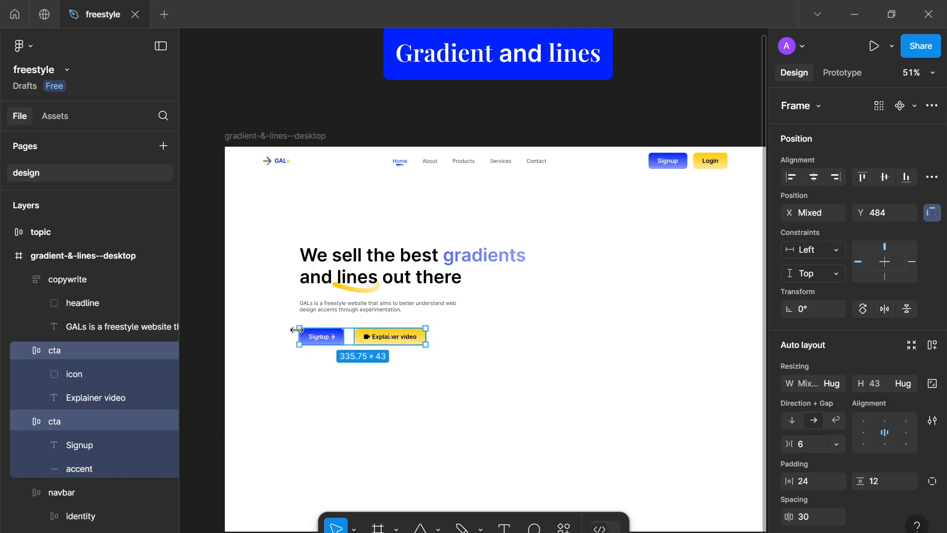
key(shift+a)
double_click(87, 349)
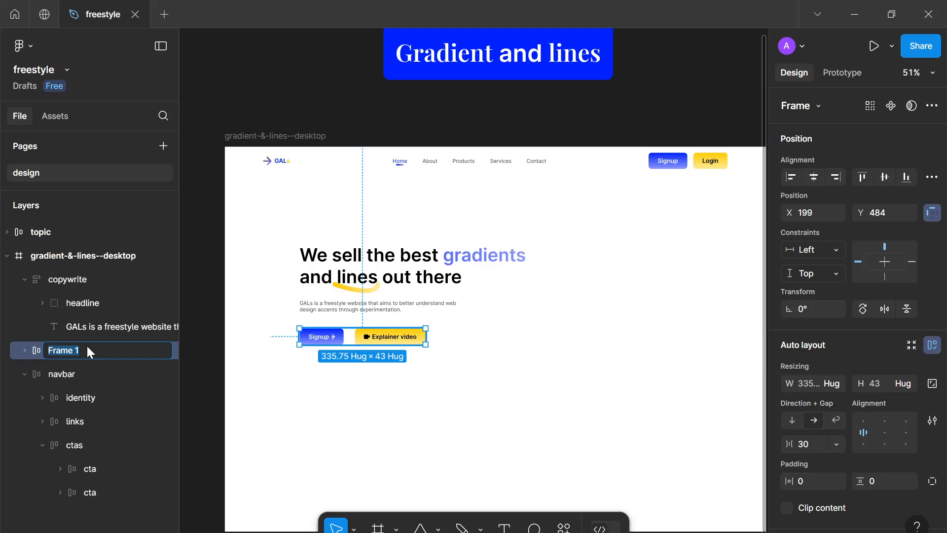
text(ctas)
key(Return)
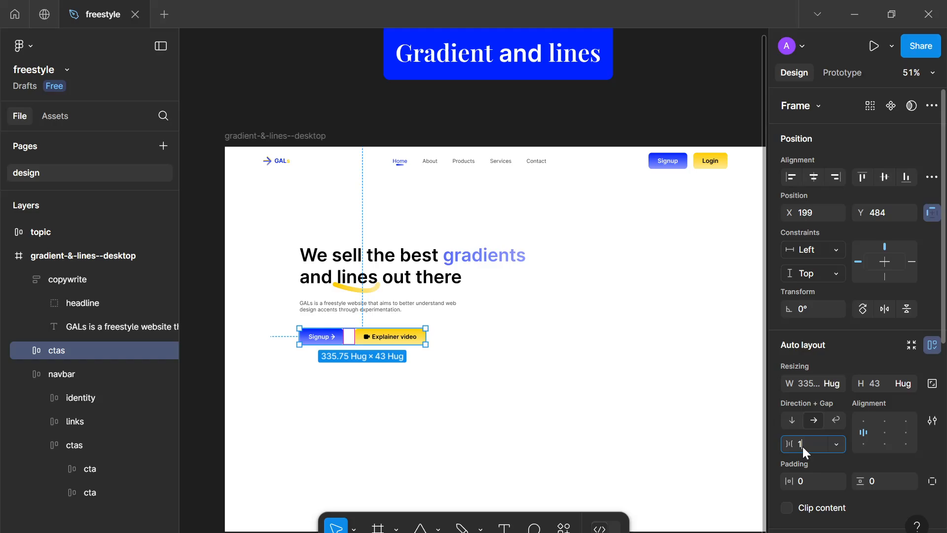
click(470, 436)
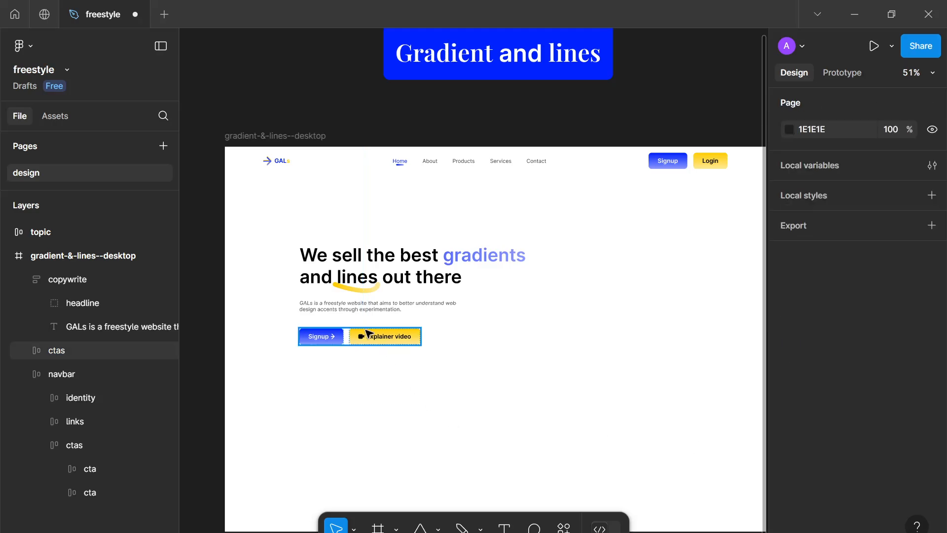
Move the ctas frame up slightly toward the paragraph text
drag(366, 331, 362, 326)
double_click(362, 307)
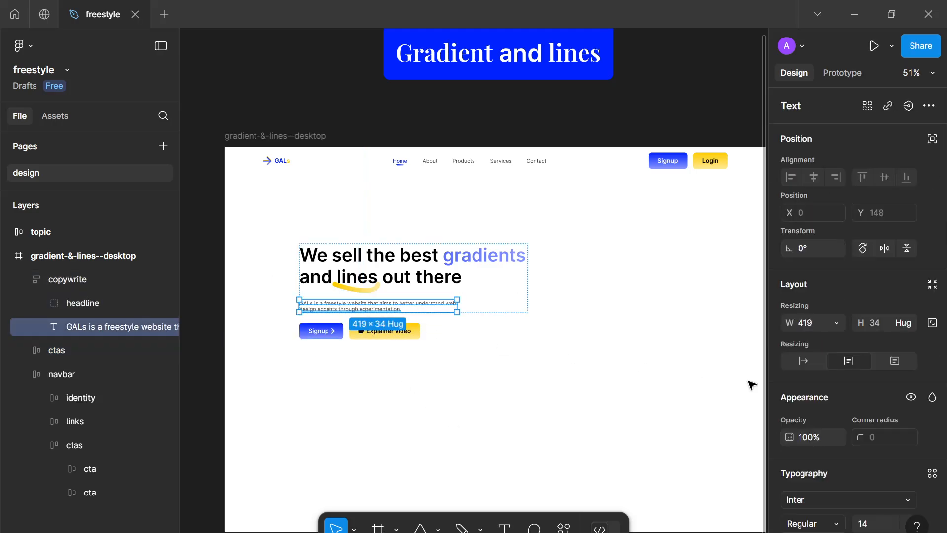
scroll(821, 483, down, 3)
click(556, 398)
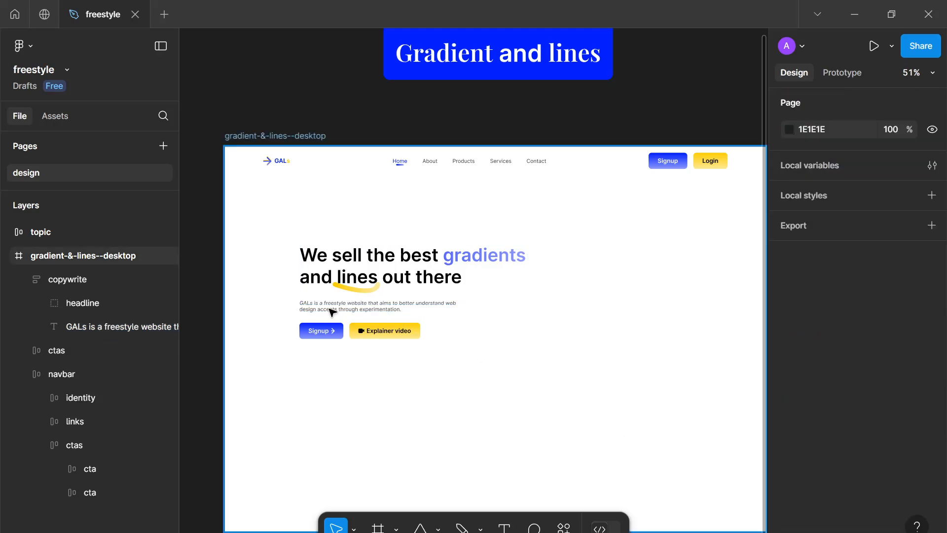
Select the paragraph text under the headline and open its font style options
scroll(331, 310, up, 5)
scroll(334, 326, down, 5)
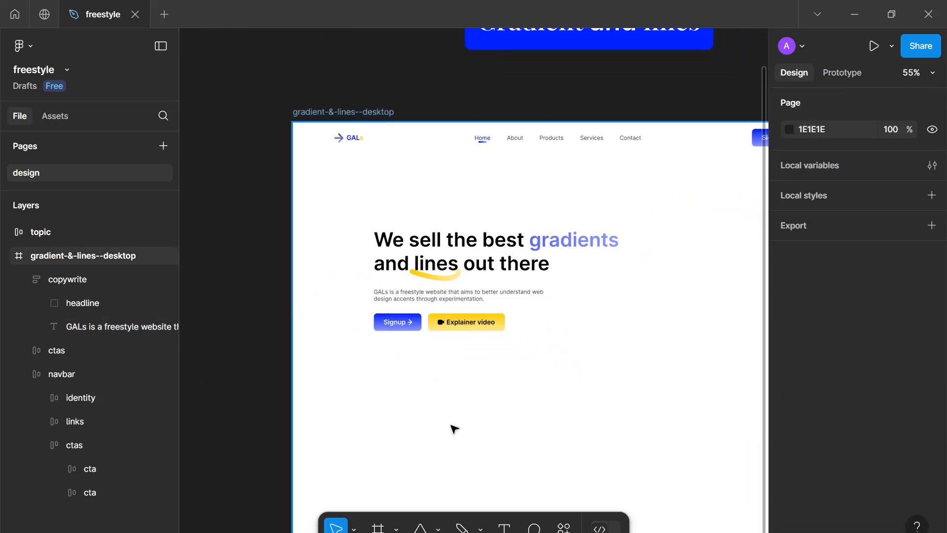
scroll(482, 394, up, 1)
drag(478, 377, 417, 323)
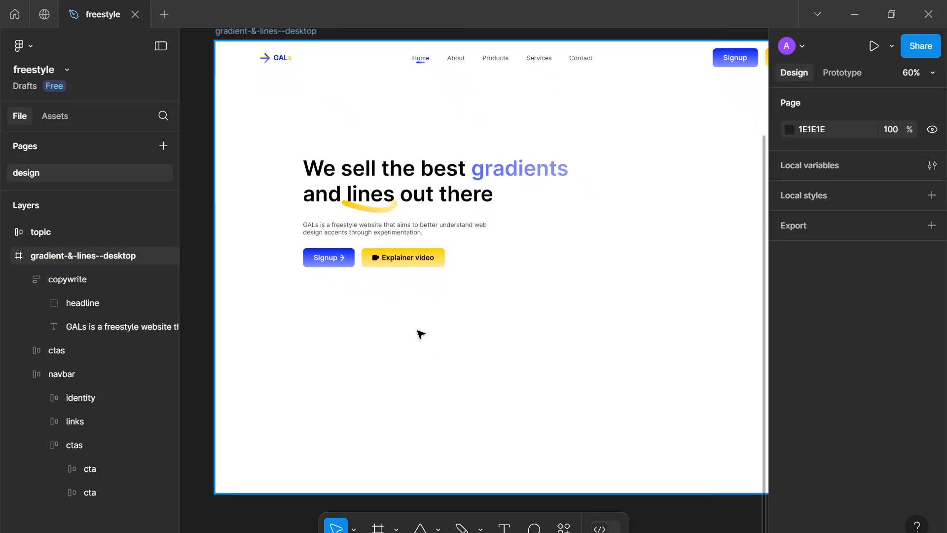
click(394, 226)
click(394, 224)
scroll(781, 417, down, 4)
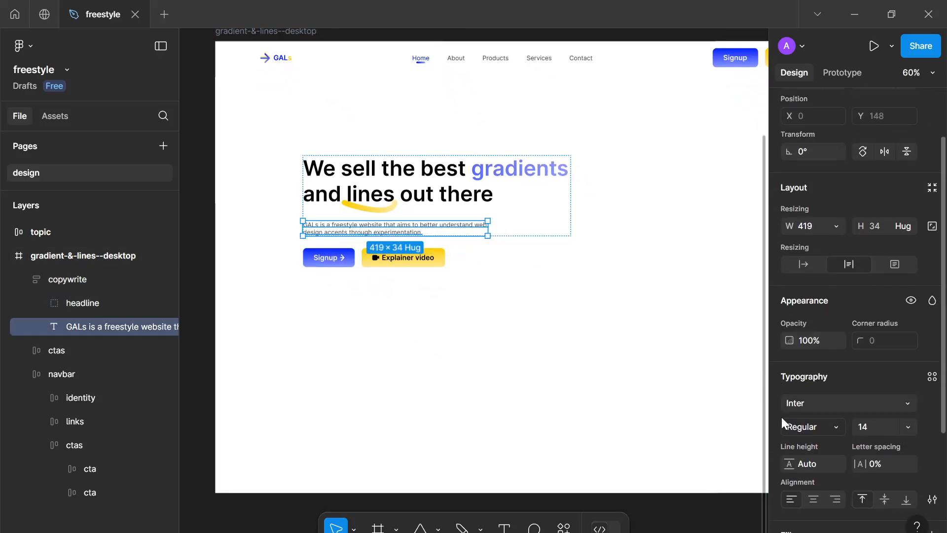
click(836, 303)
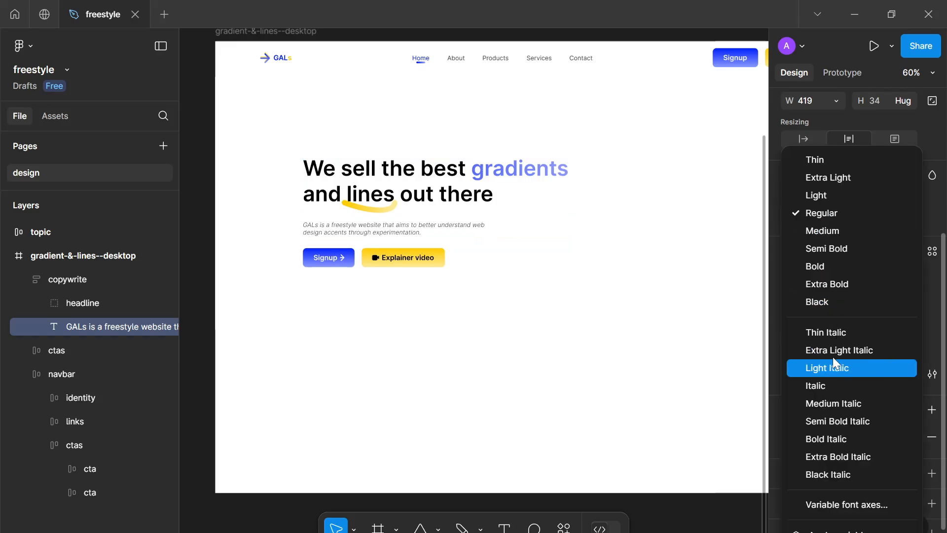
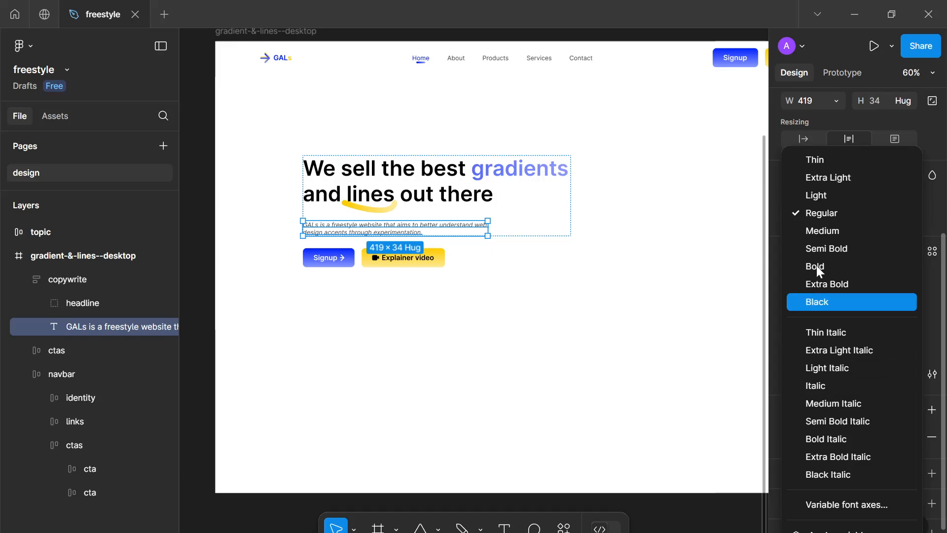
Keep the paragraph text at the Regular font weight and close the style options
click(840, 220)
click(645, 328)
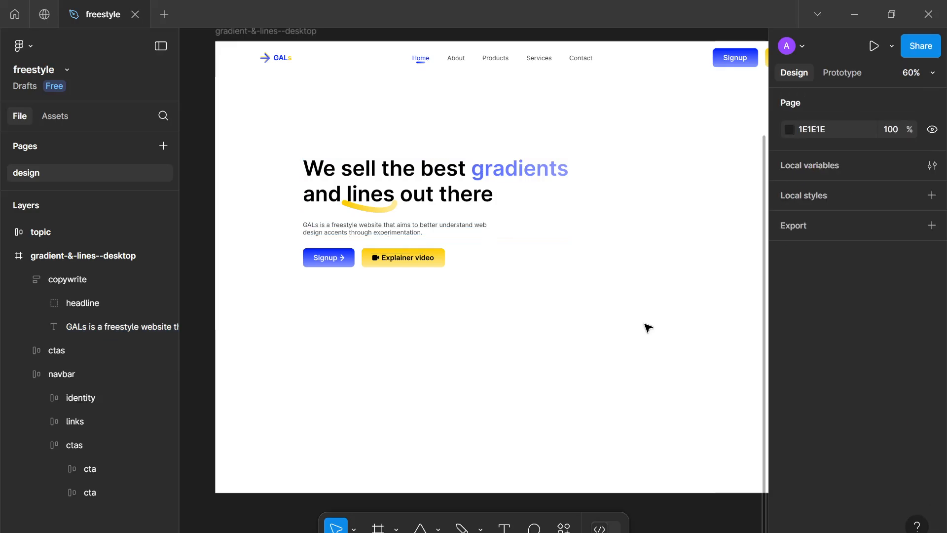
Wrap the copywrite and ctas groups in a vertical auto layout frame and rename it content
scroll(547, 237, down, 3)
scroll(537, 237, up, 5)
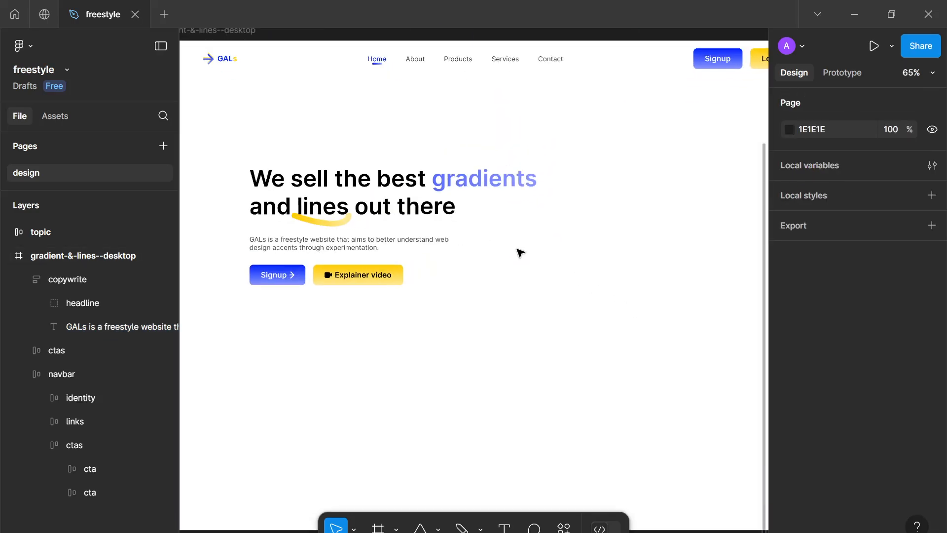
scroll(486, 246, down, 2)
scroll(415, 249, up, 1)
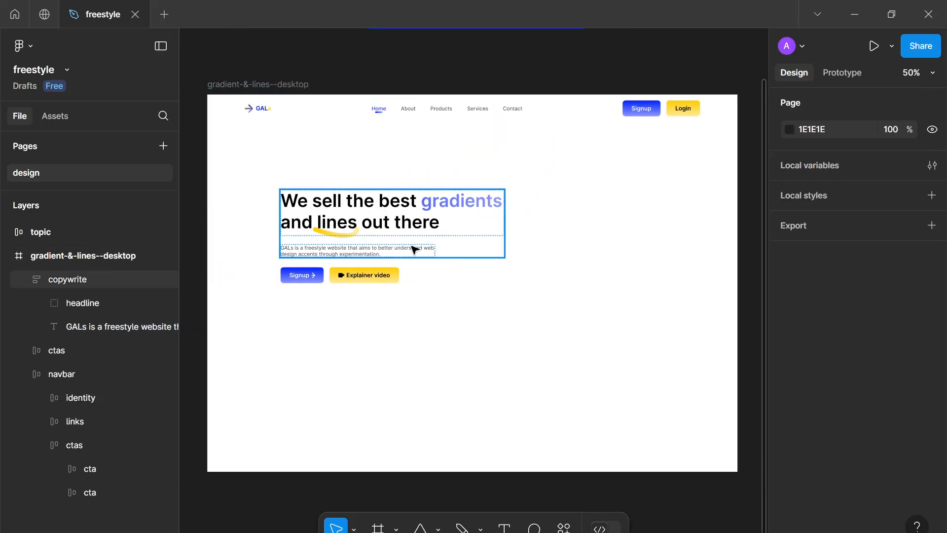
click(390, 271)
click(421, 385)
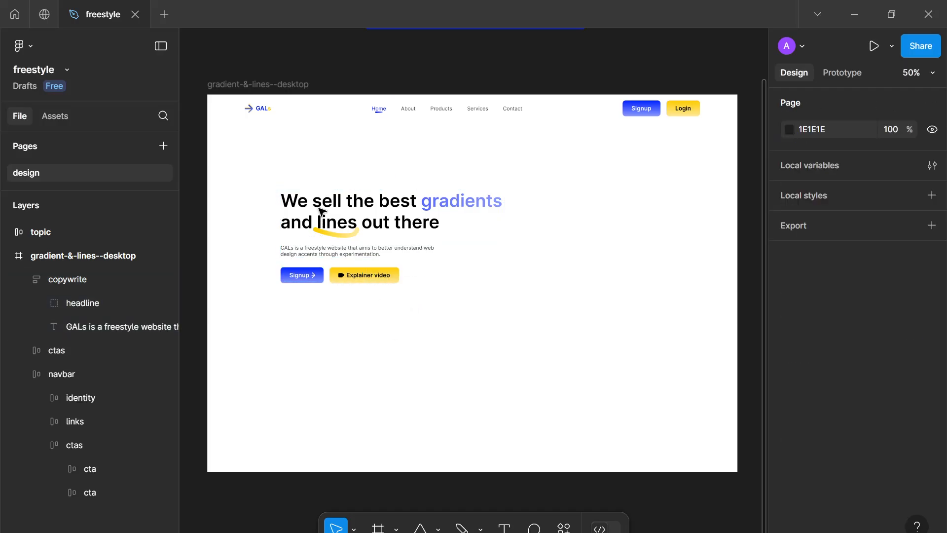
drag(417, 381, 327, 250)
key(shift+a)
double_click(88, 279)
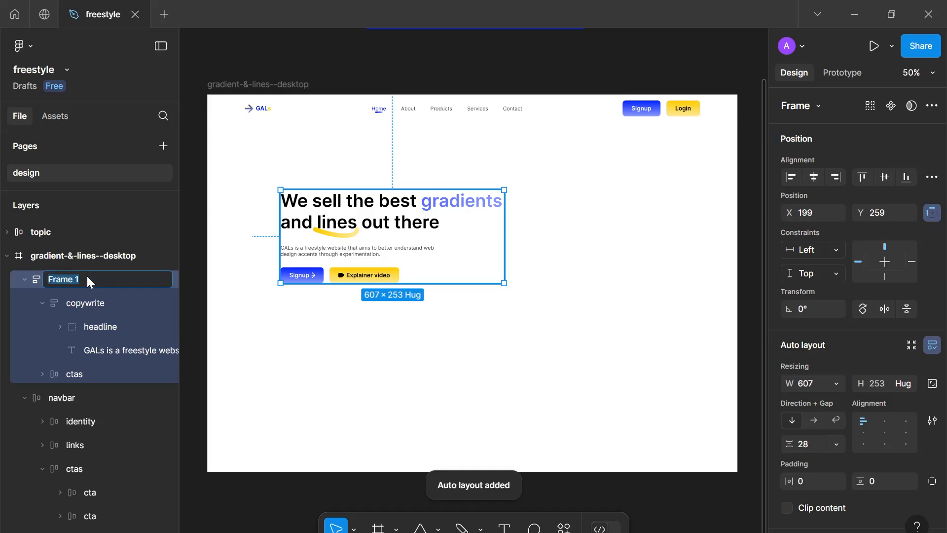
text(content)
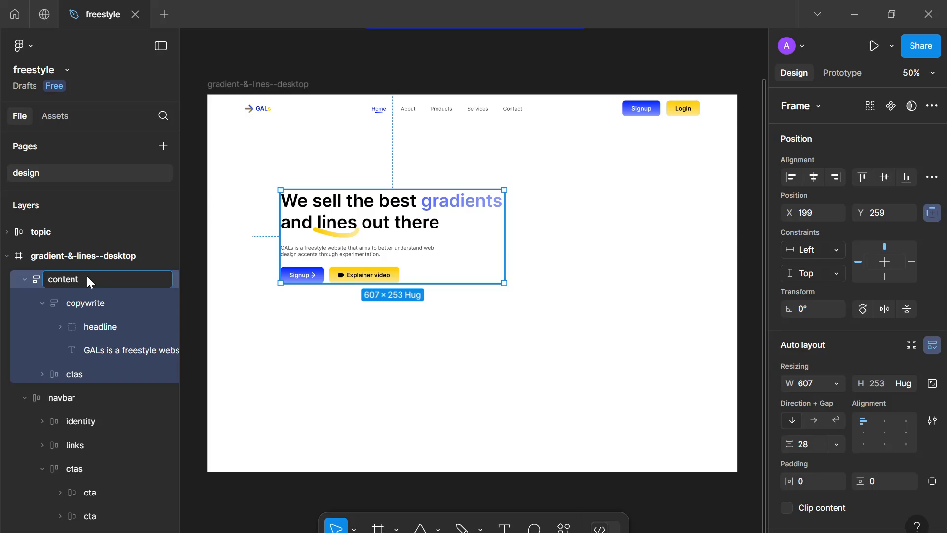
key(Return)
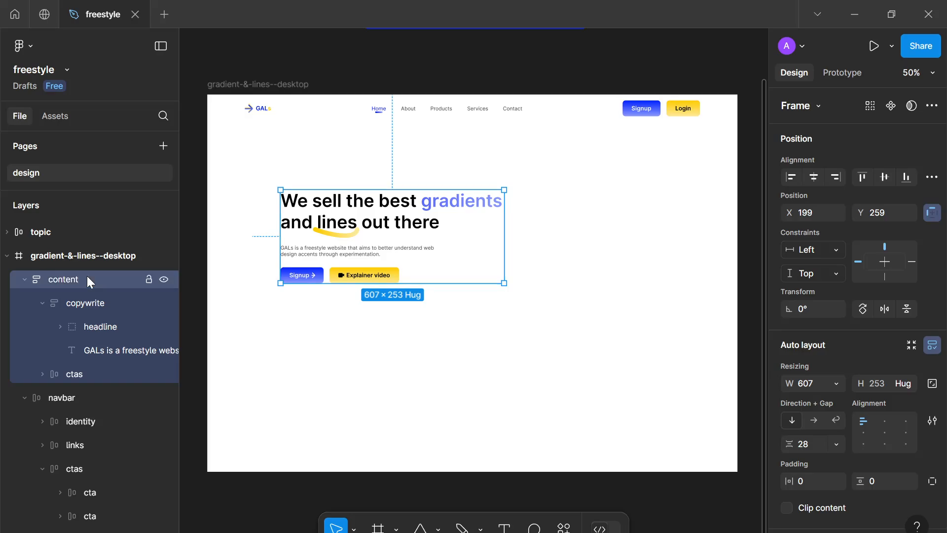
Adjust the gap between the copywrite text and the ctas buttons inside the content frame
click(42, 302)
click(477, 389)
drag(477, 388, 457, 381)
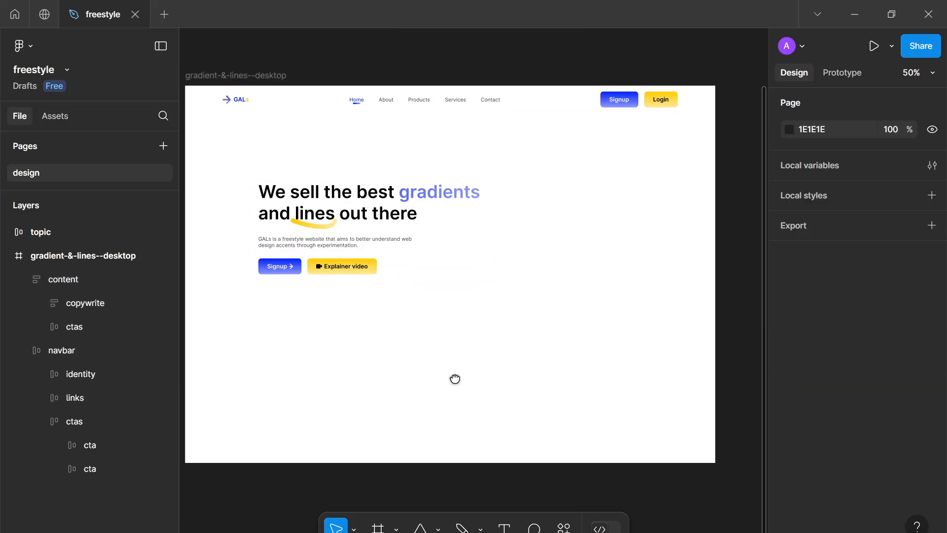
click(397, 225)
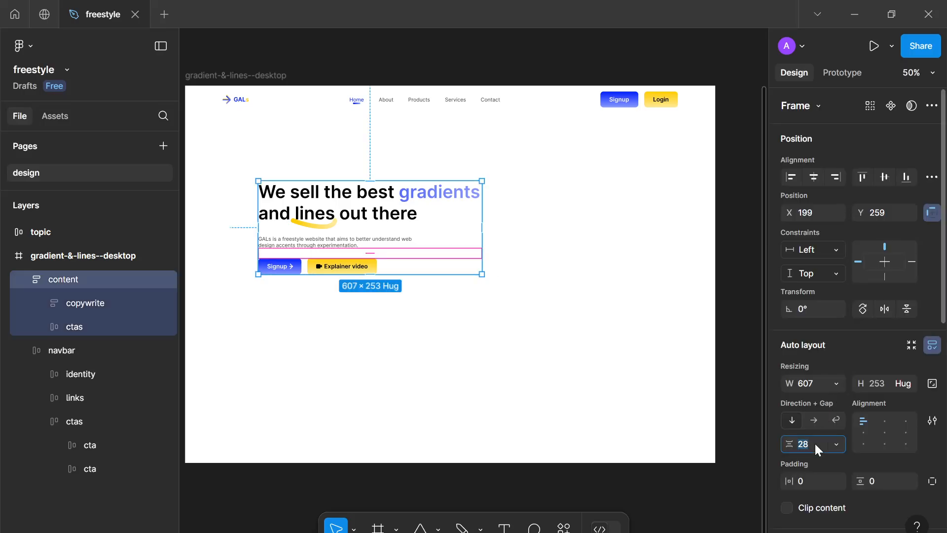
click(479, 388)
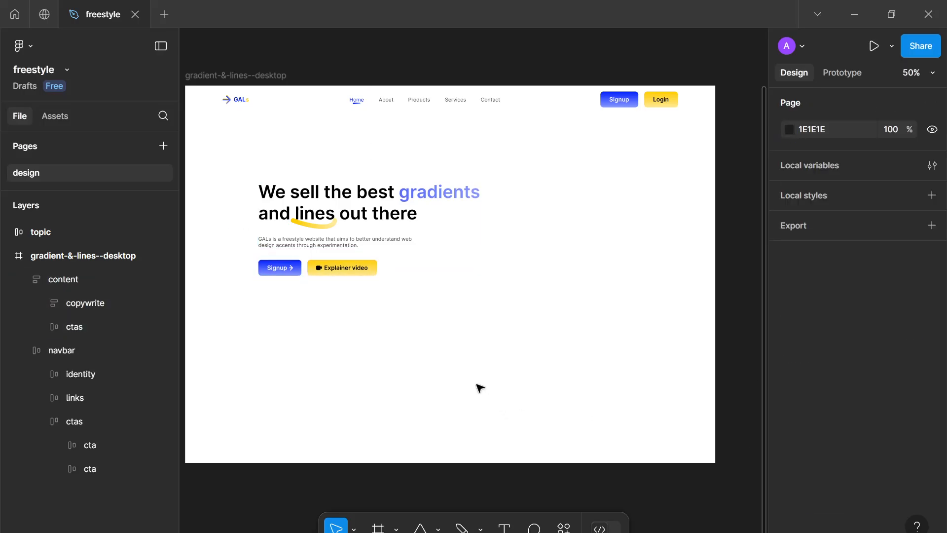
Move the content frame up within the desktop frame
scroll(480, 388, up, 1)
drag(516, 273, 529, 275)
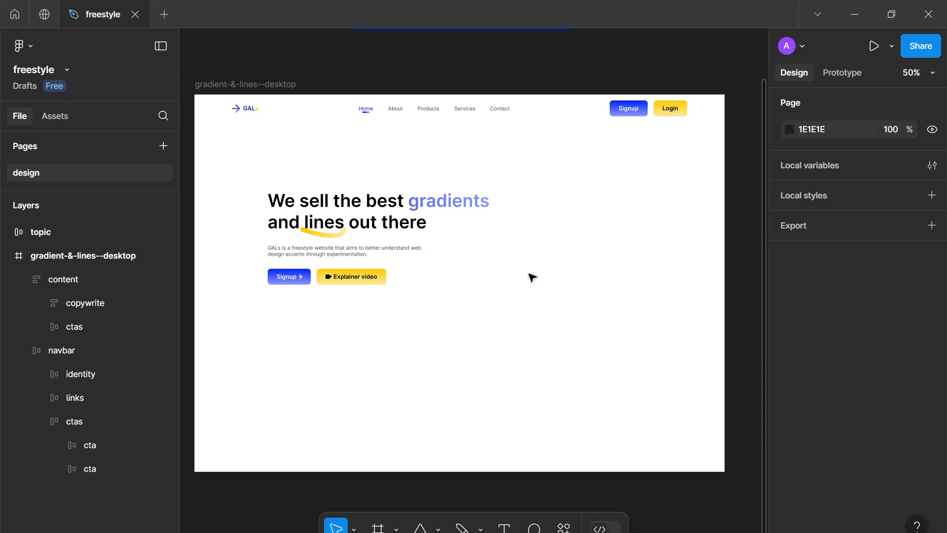
key(r)
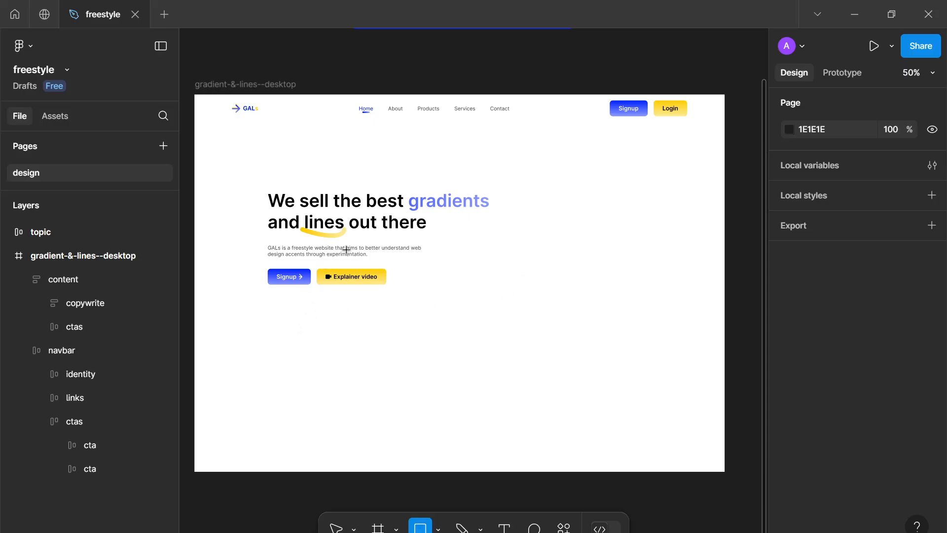
key(v)
drag(348, 227, 364, 212)
key(Escape)
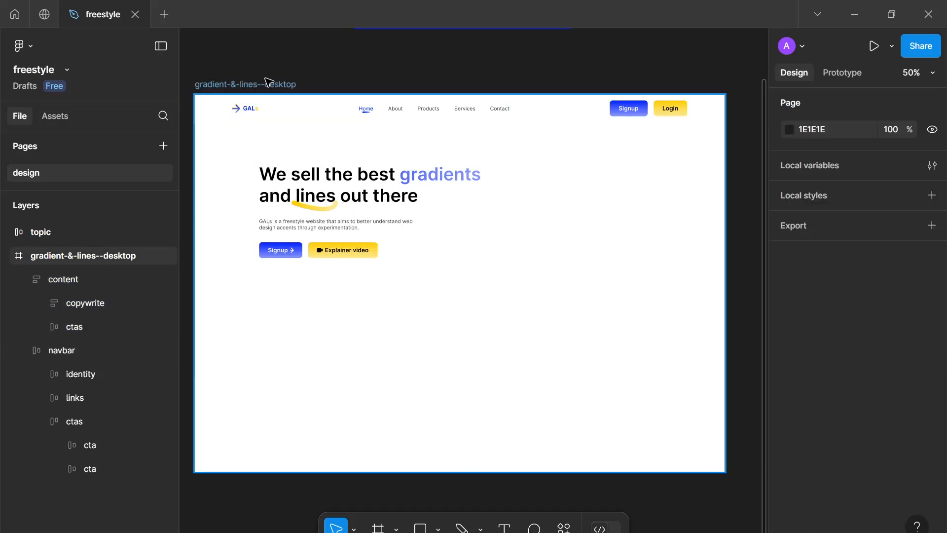
Show the desktop frame's 12-column layout grid and nudge the content frame to align with the grid columns
click(269, 83)
scroll(822, 378, down, 5)
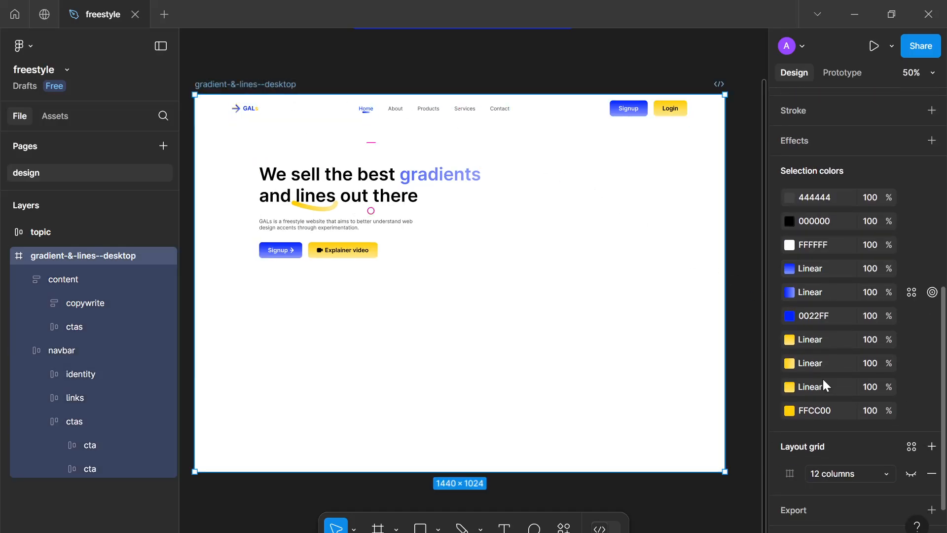
click(911, 467)
click(351, 183)
drag(339, 188, 348, 180)
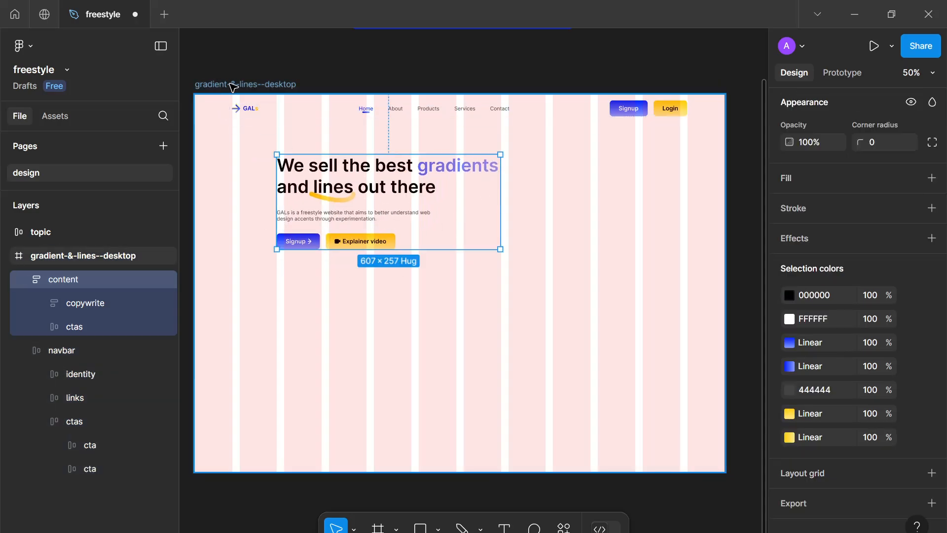
Hide the desktop frame's layout grid
click(441, 255)
scroll(930, 461, down, 3)
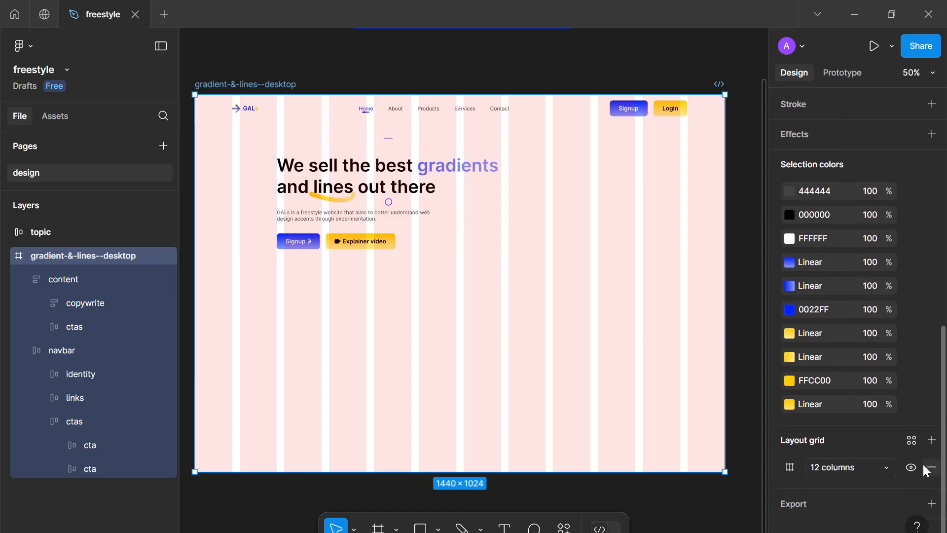
click(910, 466)
Draw a rectangle about 332 × 473 in the lower-left area of the desktop frame
click(647, 331)
scroll(647, 331, left, 2)
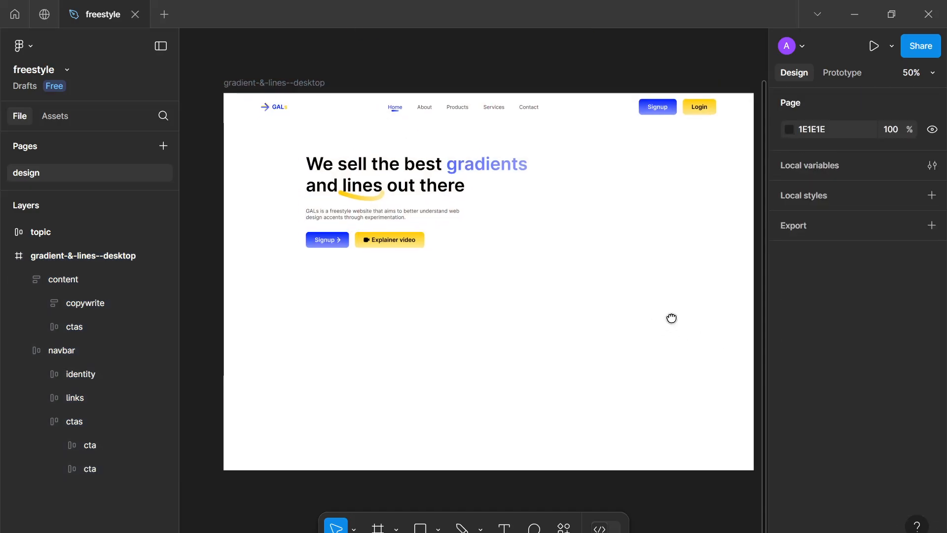
key(r)
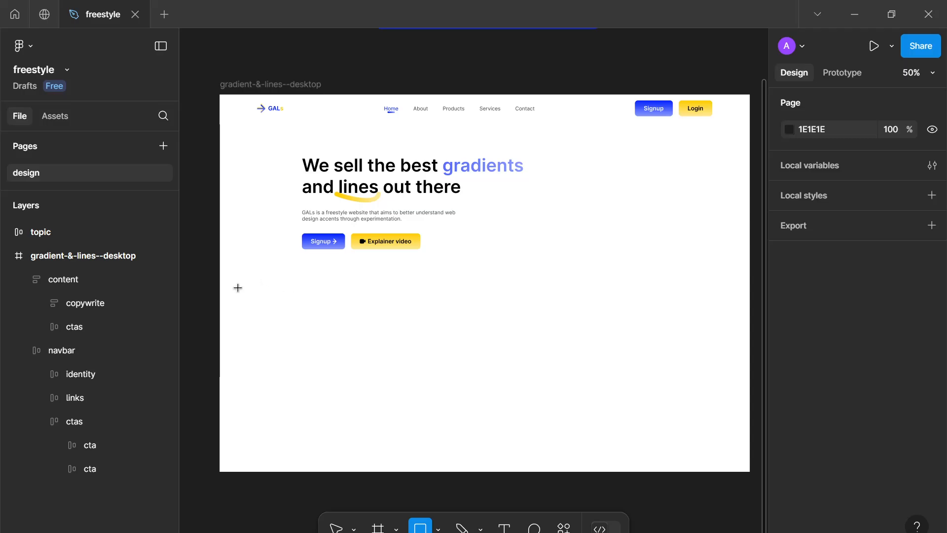
mouse_move(241, 283)
mouse_down()
mouse_move(343, 446)
mouse_move(363, 457)
mouse_up()
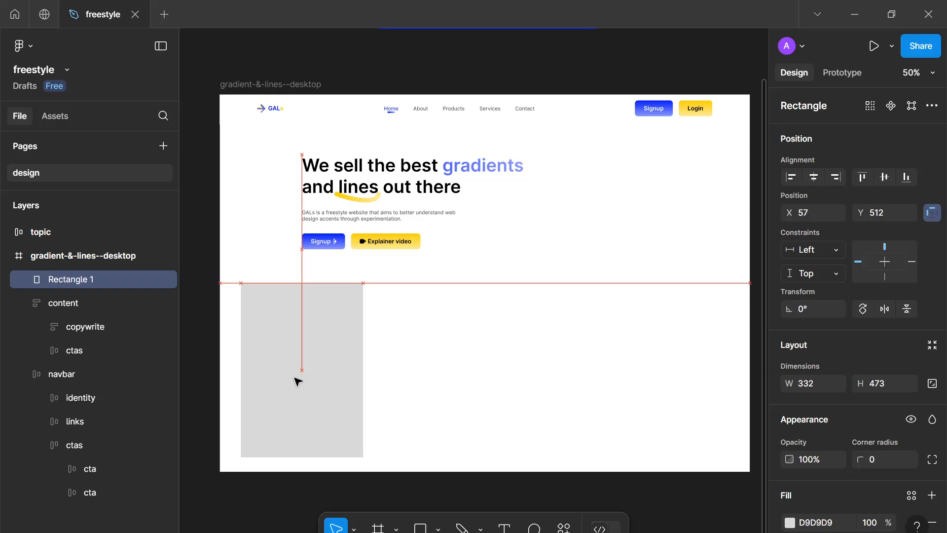
Give the rectangle a linear gradient fill
scroll(932, 394, down, 3)
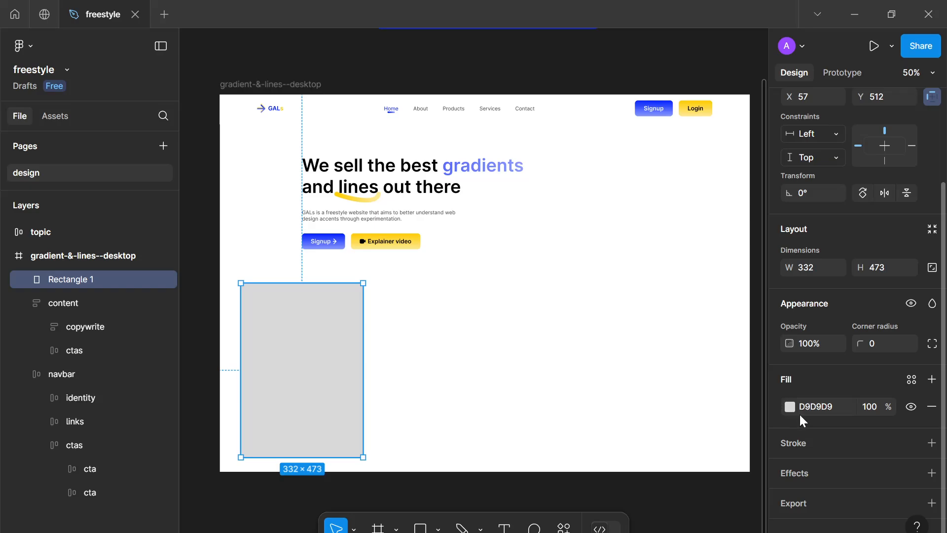
click(788, 409)
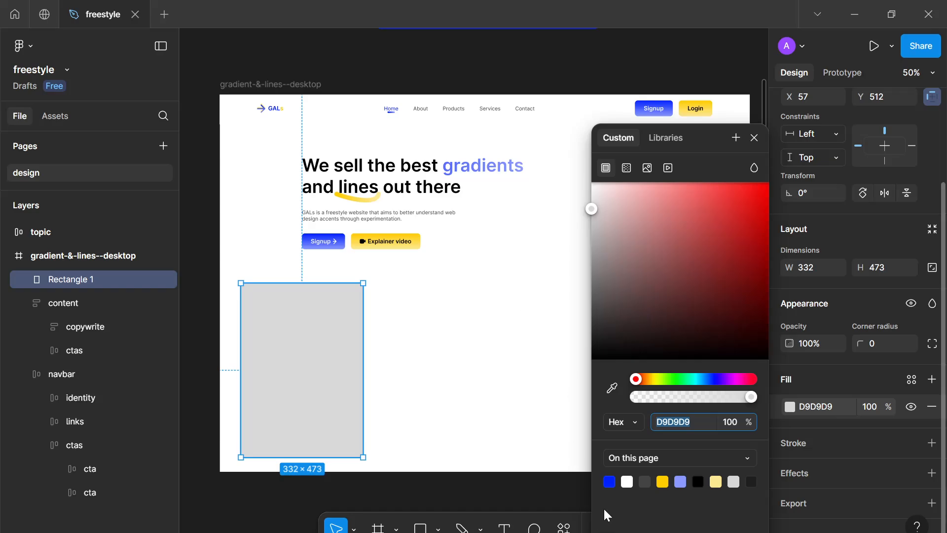
click(610, 483)
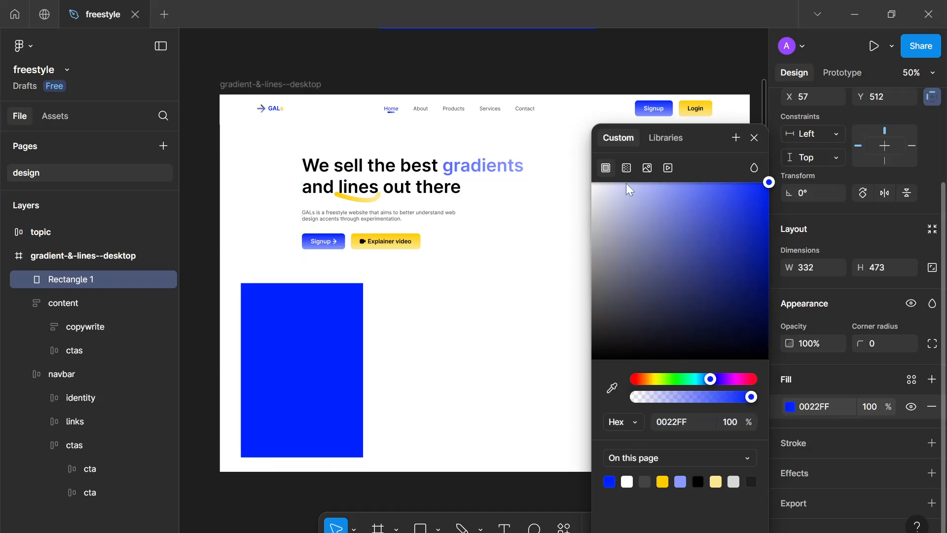
click(626, 169)
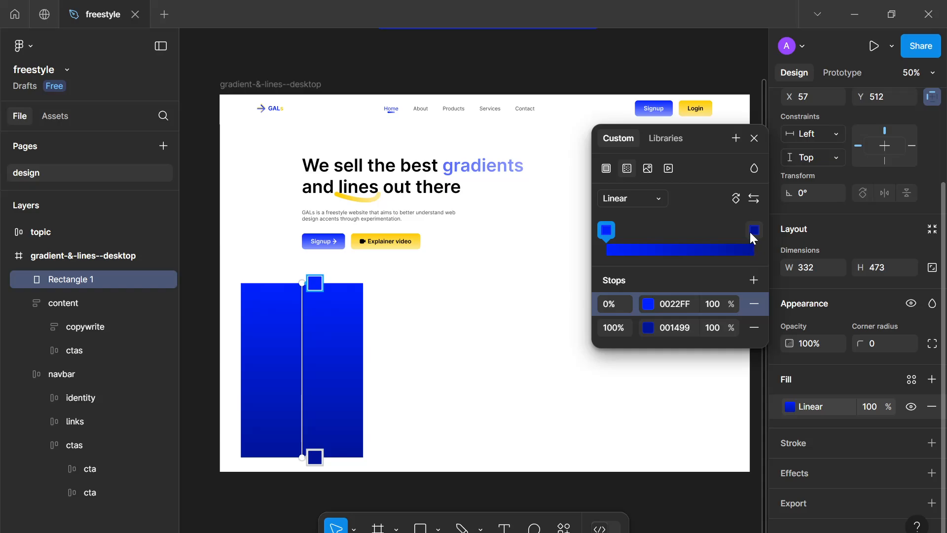
Try different colours for the gradient's end stop
click(752, 230)
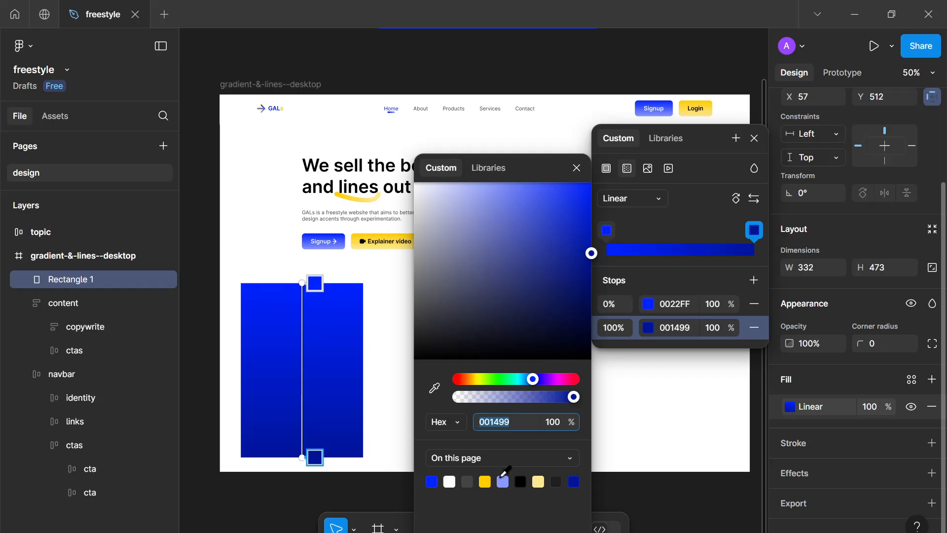
click(503, 481)
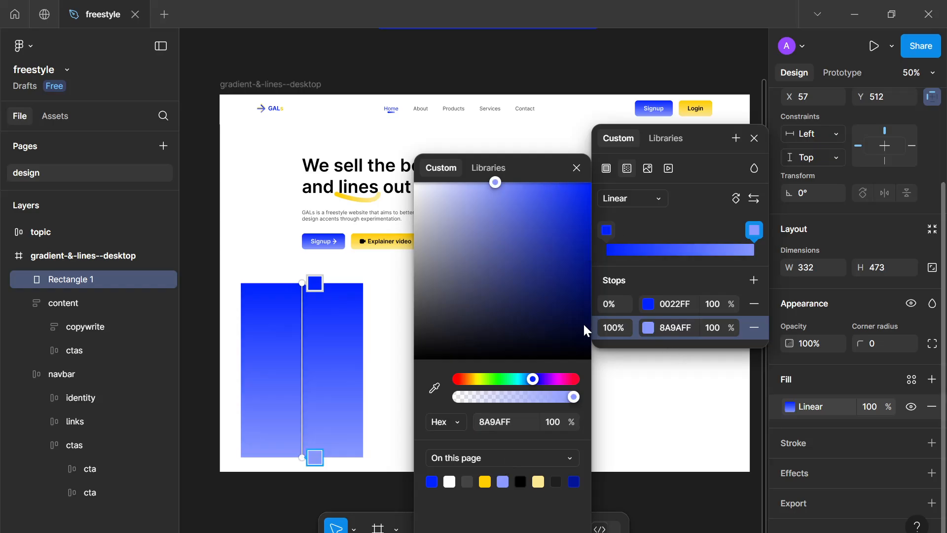
click(571, 305)
drag(620, 330, 616, 328)
drag(525, 380, 516, 381)
drag(540, 277, 591, 257)
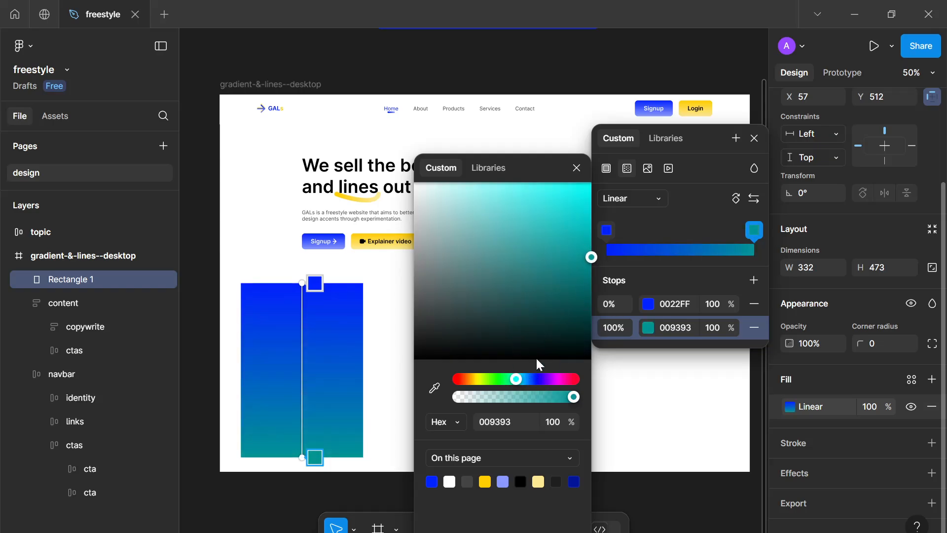
drag(499, 376, 469, 379)
Set the gradient's start stop colour to FFCC00
click(606, 231)
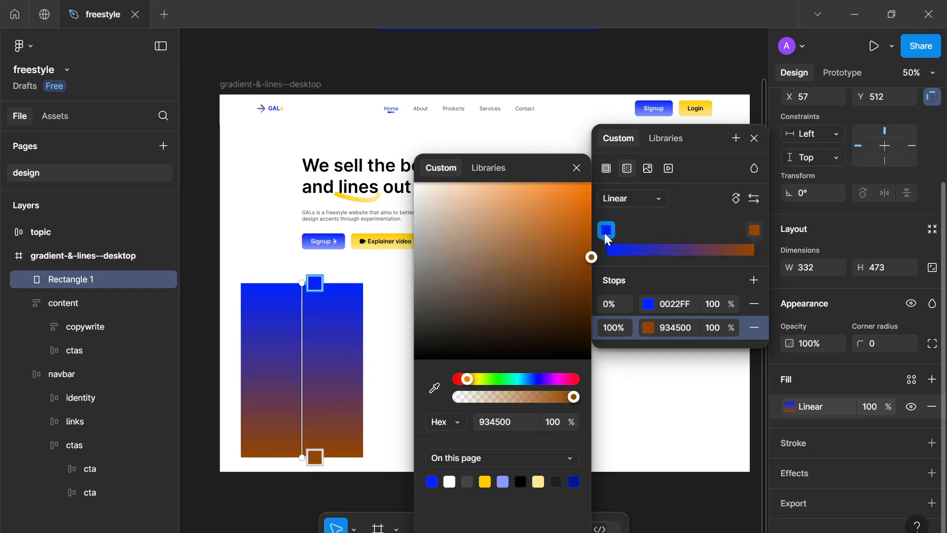
click(480, 476)
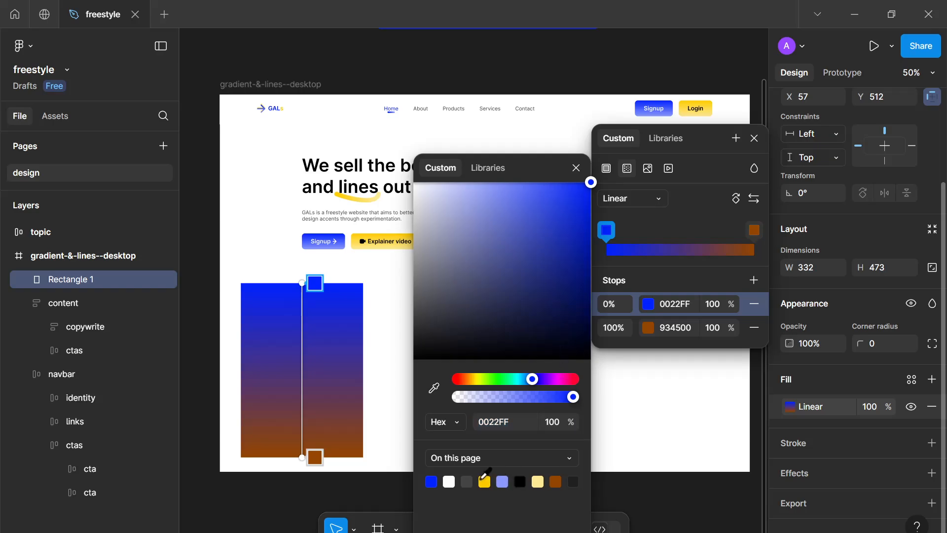
click(484, 476)
Set the gradient's end stop colour to 8409DD and close the colour pickers
click(638, 329)
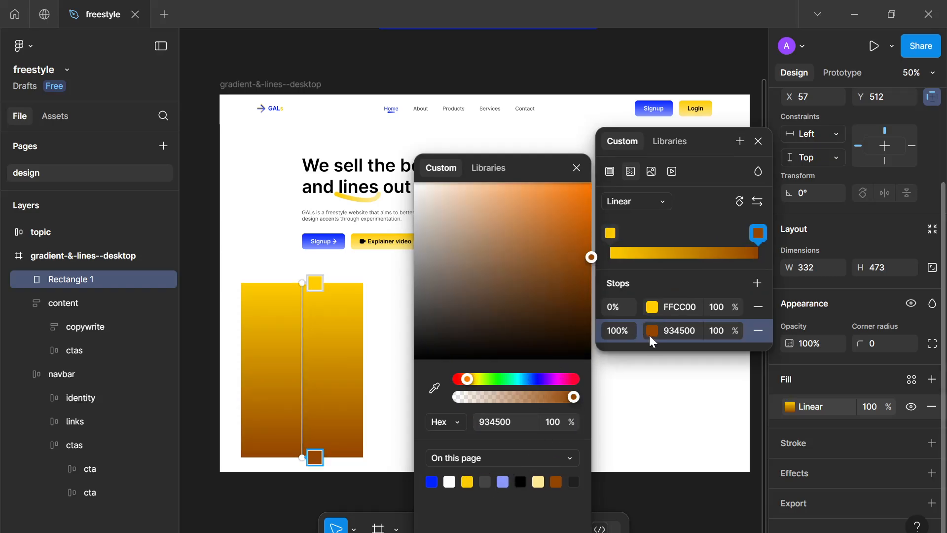
drag(508, 378, 498, 380)
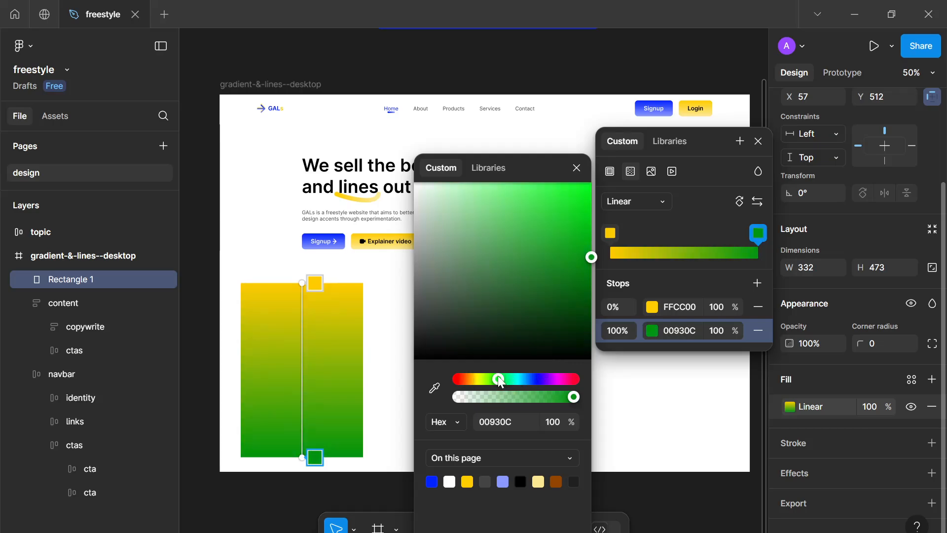
drag(543, 229, 584, 207)
mouse_move(530, 379)
mouse_down()
mouse_move(554, 381)
mouse_move(546, 380)
mouse_up()
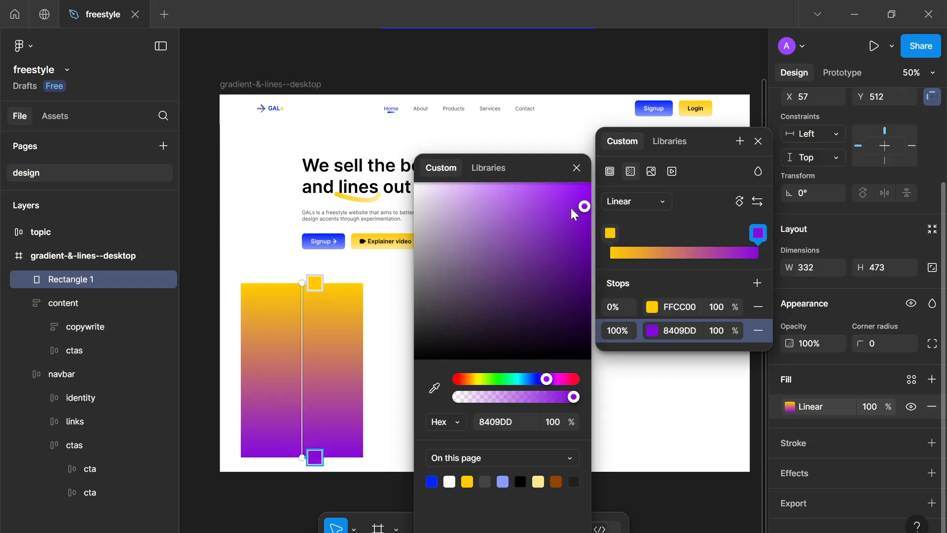
click(582, 166)
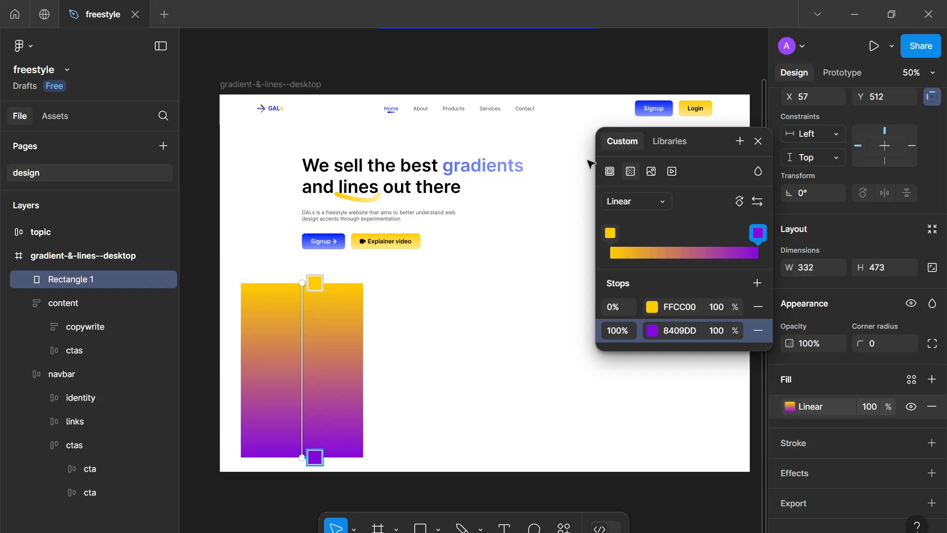
click(752, 141)
Move the gradient rectangle to the middle of the frame below the hero text
scroll(831, 263, up, 3)
scroll(834, 266, down, 3)
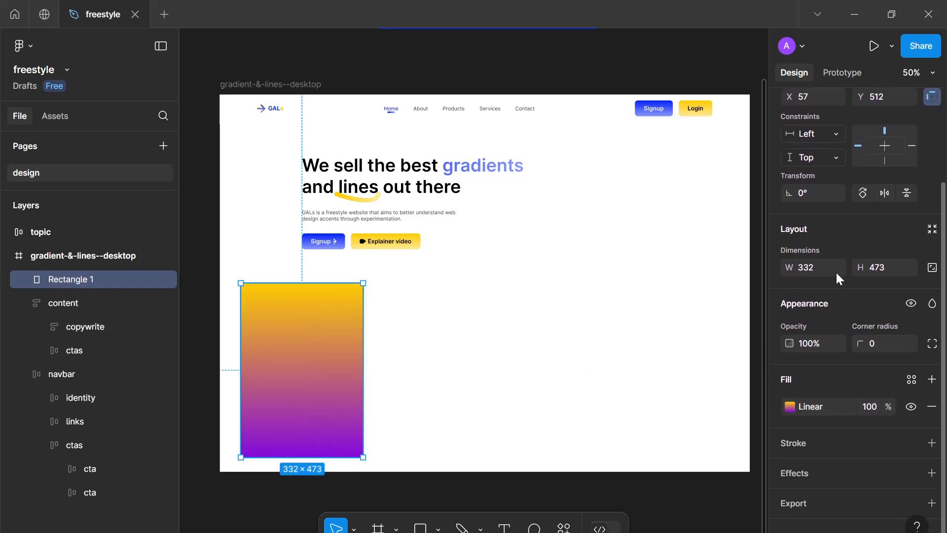
scroll(835, 271, up, 3)
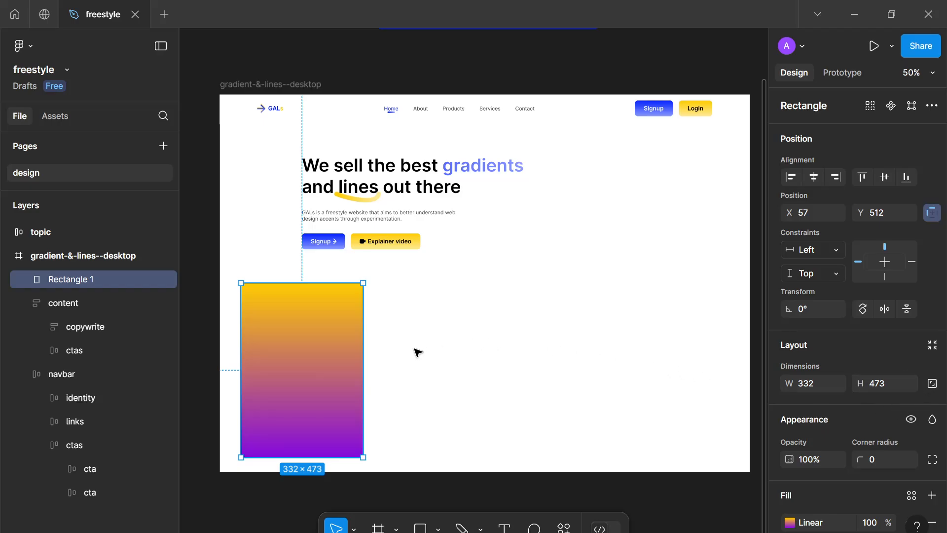
drag(356, 364, 518, 363)
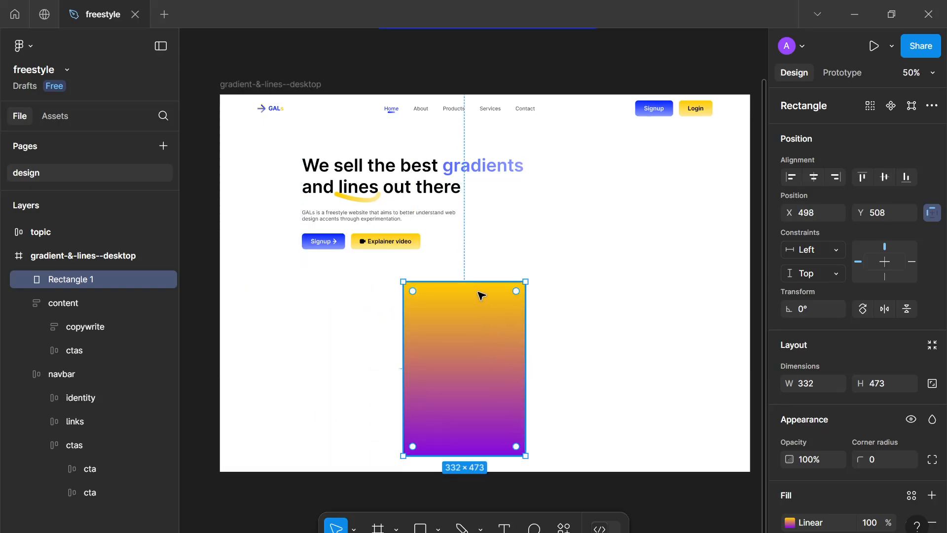
Resize the gradient rectangle to about 332 × 402 and move it up slightly below the hero buttons
drag(481, 308, 481, 307)
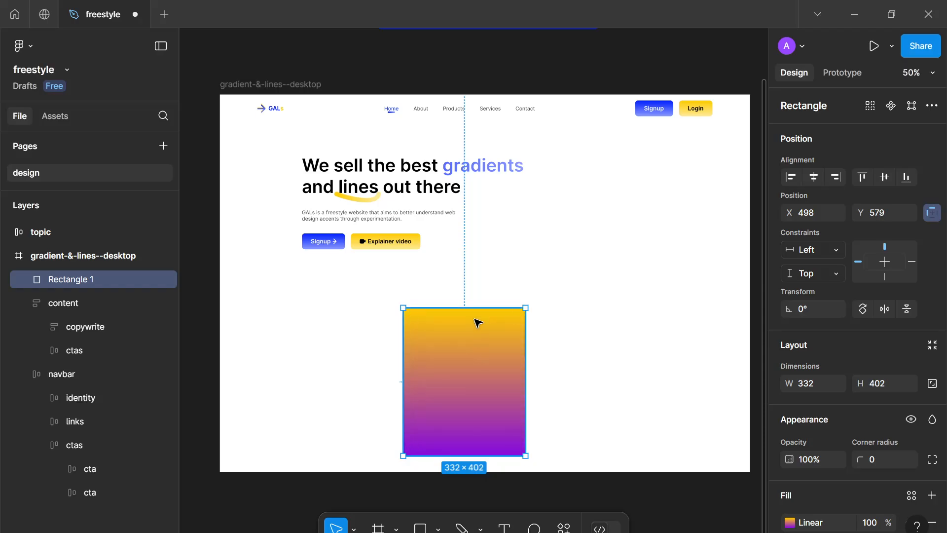
drag(478, 357, 478, 321)
Draw a looping curved line with the Pen tool across the frame's lower half
key(p)
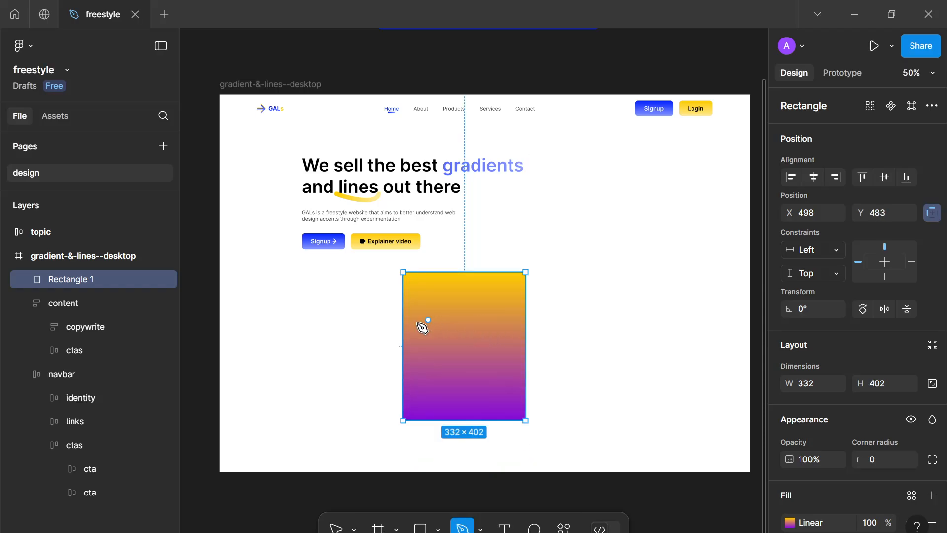
click(388, 341)
click(504, 363)
drag(508, 354, 613, 423)
drag(616, 334, 556, 341)
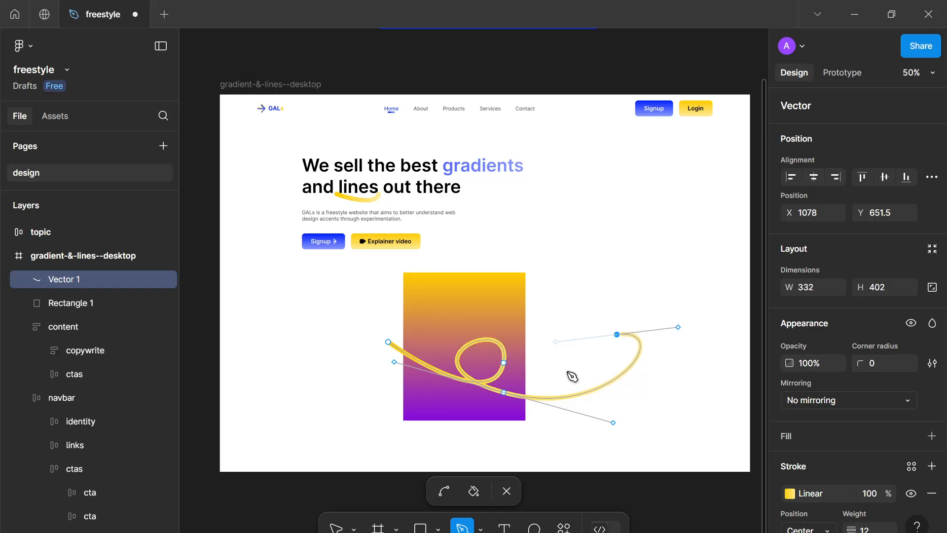
drag(627, 416, 672, 411)
drag(680, 375, 655, 353)
drag(657, 424, 719, 432)
click(697, 440)
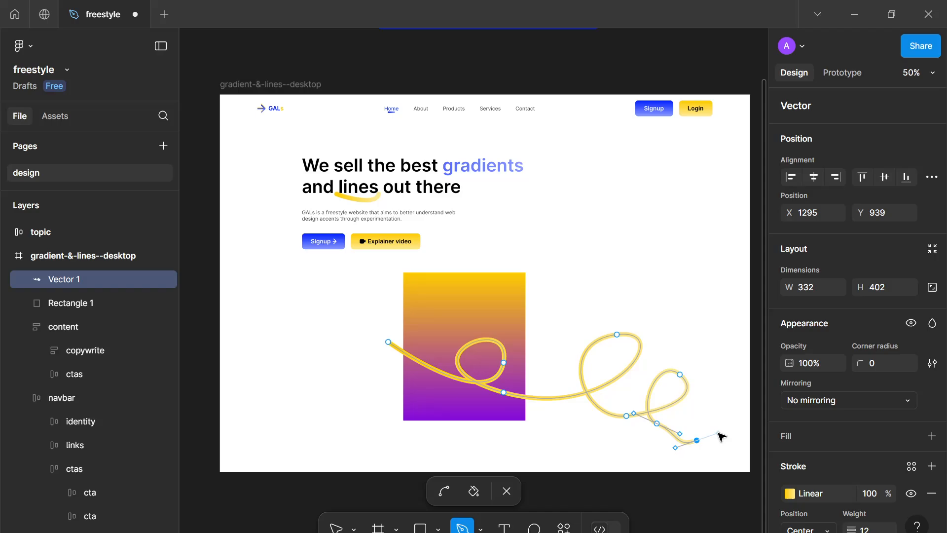
key(Escape)
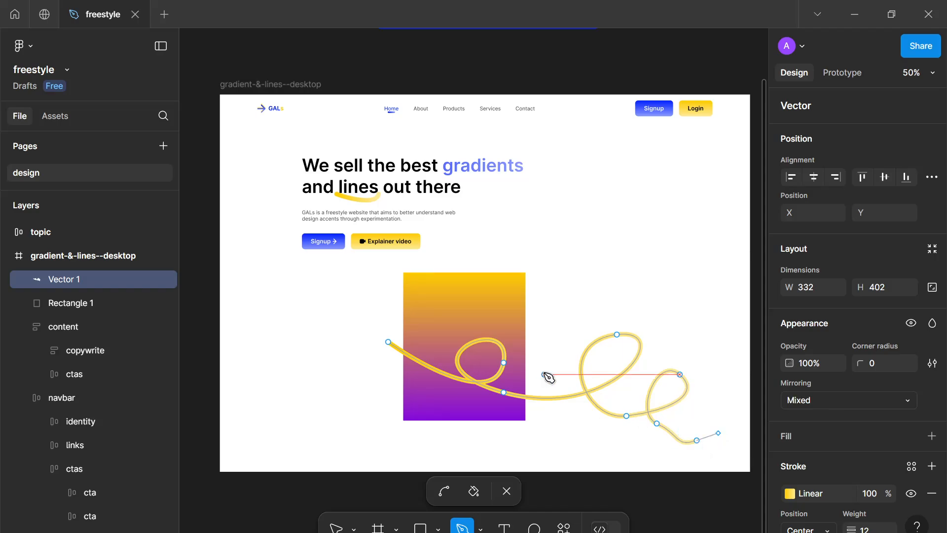
Delete the gradient rectangle from the frame
key(Escape)
drag(525, 298, 592, 315)
key(Delete)
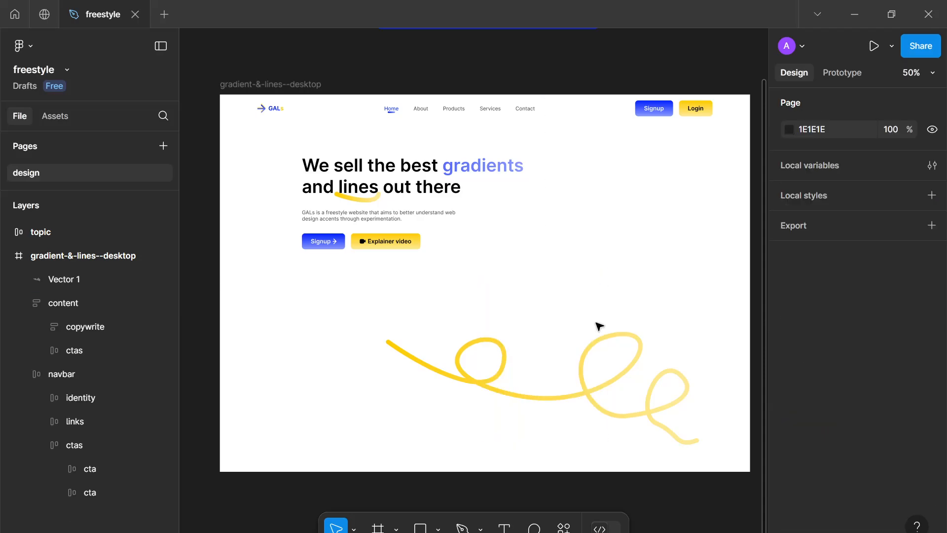
Change the looping line's stroke gradient end stop to a lighter orange hue
click(620, 383)
scroll(829, 410, down, 5)
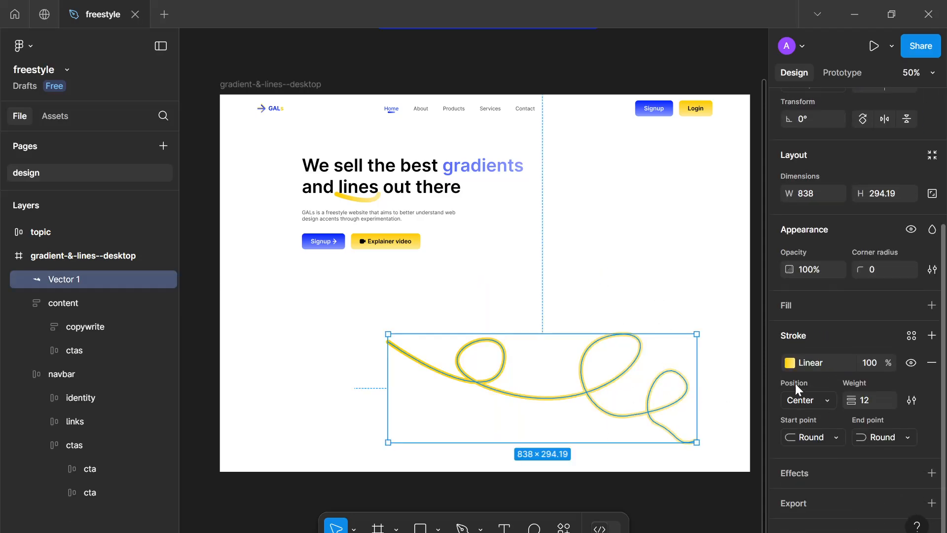
click(789, 364)
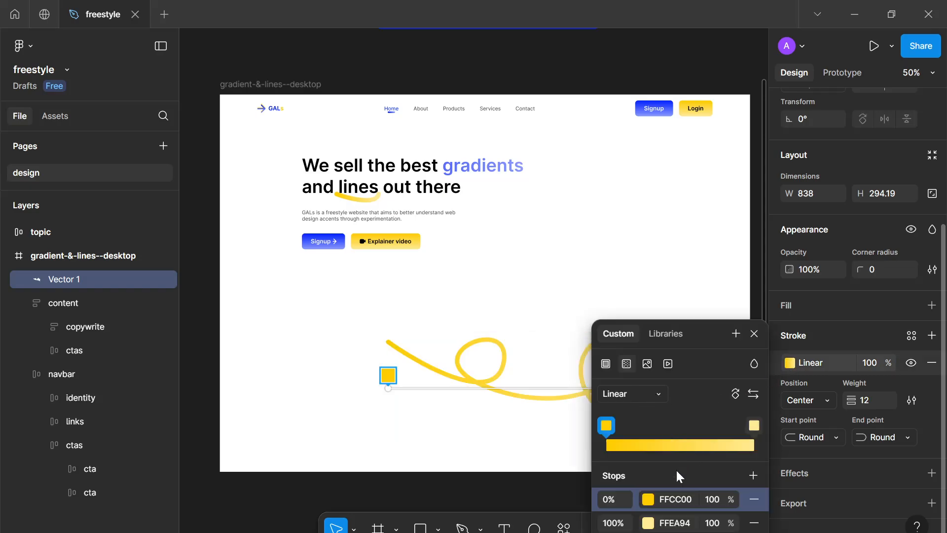
click(649, 523)
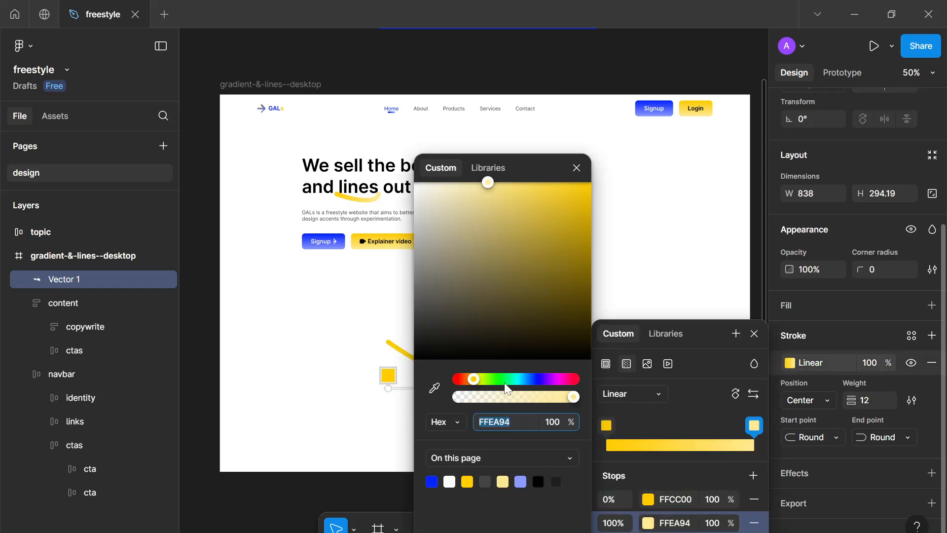
drag(506, 384, 469, 388)
drag(539, 171, 340, 213)
click(378, 210)
key(Escape)
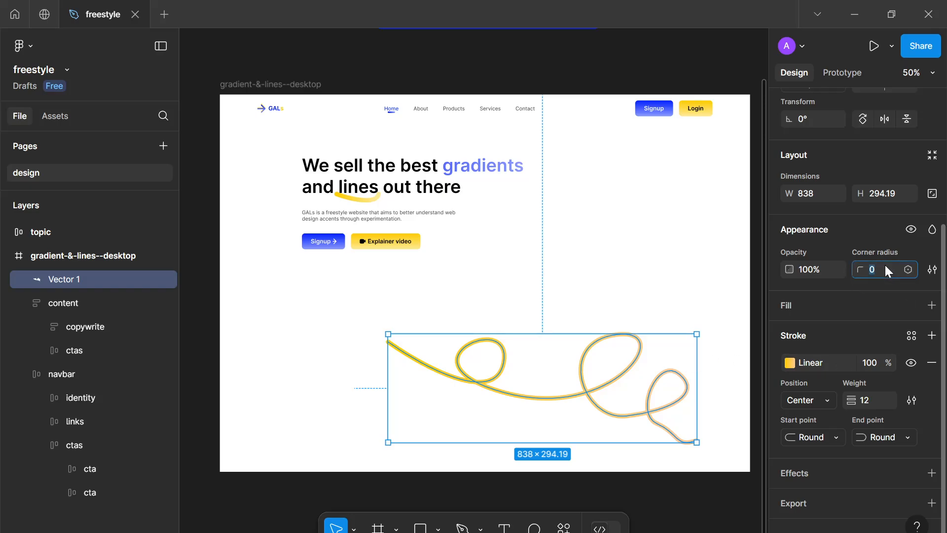
Set the looping line's stroke weight to 64
click(871, 403)
key(Up)
key(Up)
key(Up)
key(Up)
key(Up)
key(Up)
key(Up)
key(Up)
key(Up)
key(Up)
key(Up)
key(Up)
key(Up)
key(Up)
key(Up)
key(Up)
key(Up)
key(Up)
key(Up)
key(Up)
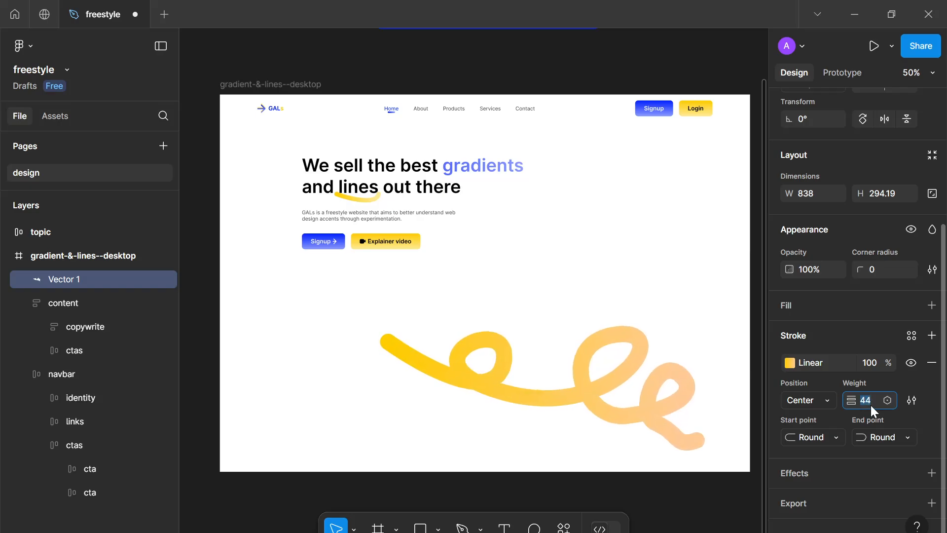
key(Up)
key(Up)
key(Up)
key(Up)
key(Up)
key(Up)
key(Up)
key(Up)
key(Up)
key(Up)
key(Up)
key(Up)
key(Up)
key(Up)
key(Up)
key(Up)
key(Up)
key(Up)
key(Up)
key(Up)
key(Return)
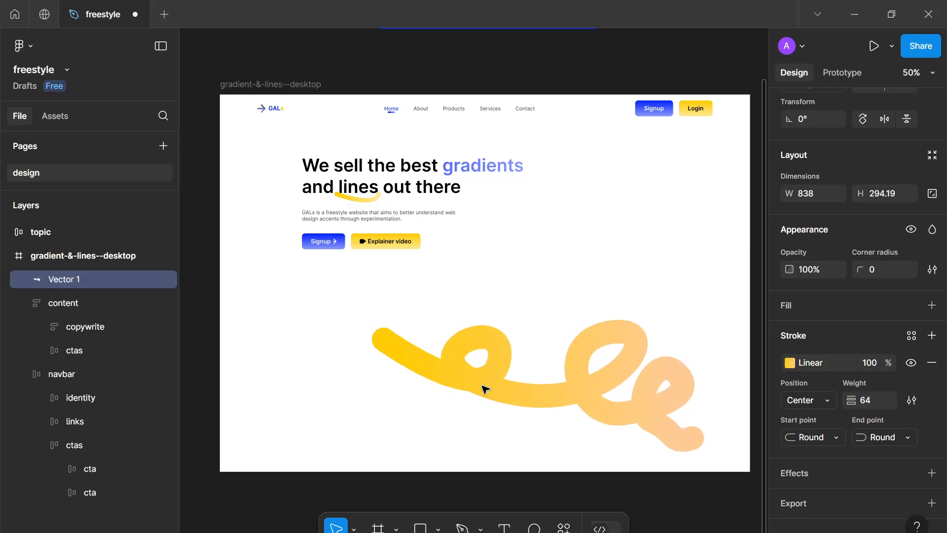
Move and scale the looping line to about 1453 × 510 so it spans the frame's bottom
drag(486, 390, 415, 363)
drag(517, 362, 651, 385)
drag(587, 361, 587, 388)
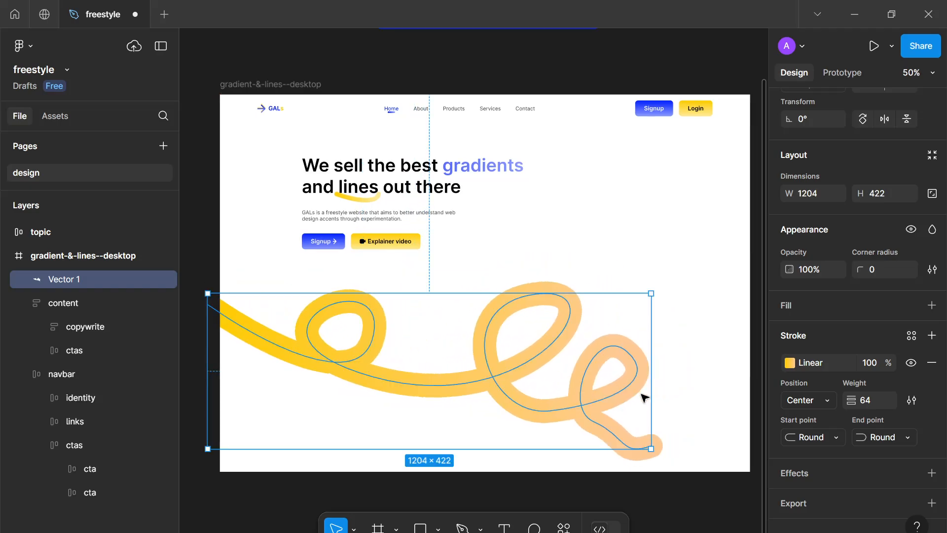
drag(651, 393, 743, 406)
scroll(614, 431, down, 1)
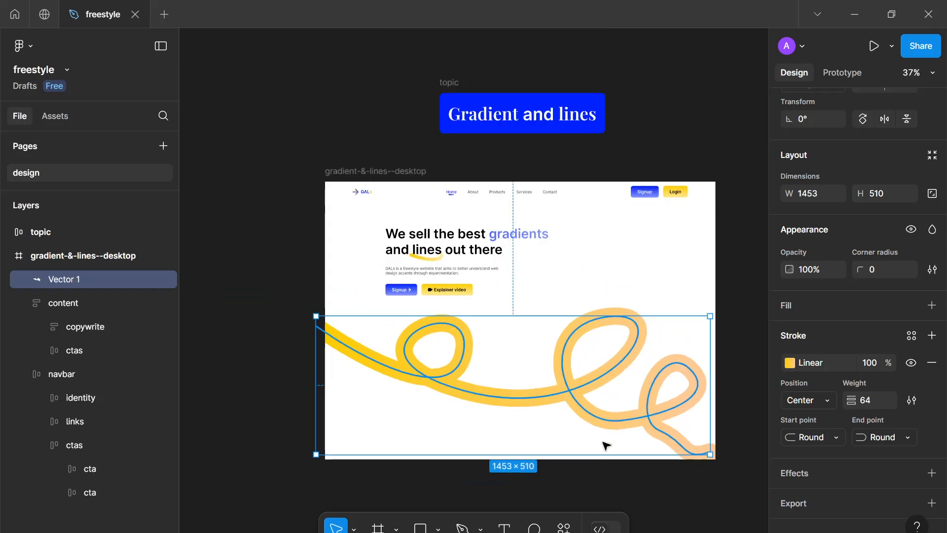
Delete the looping line
click(609, 330)
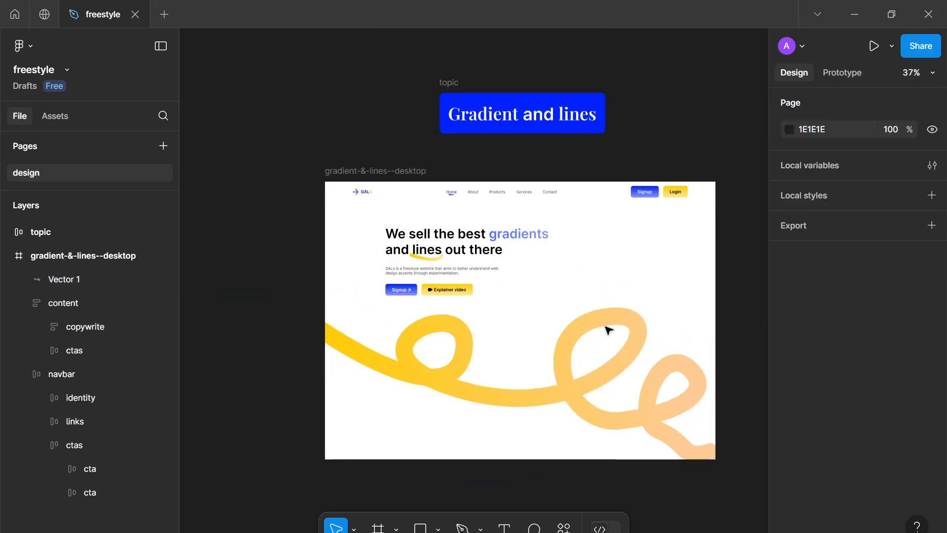
click(610, 411)
key(Delete)
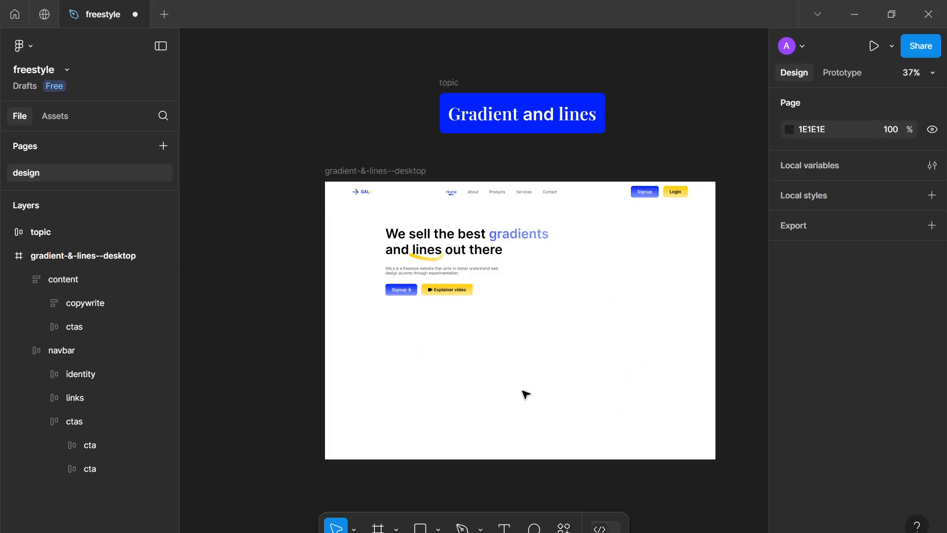
Draw a wave-shaped line with the Pen tool from the frame's left edge across below the hero
scroll(524, 393, up, 3)
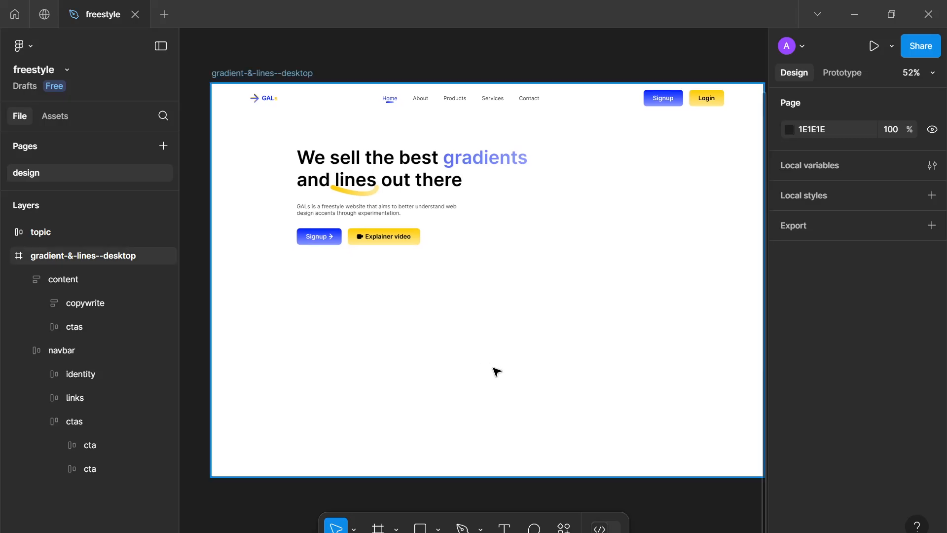
drag(516, 381, 529, 385)
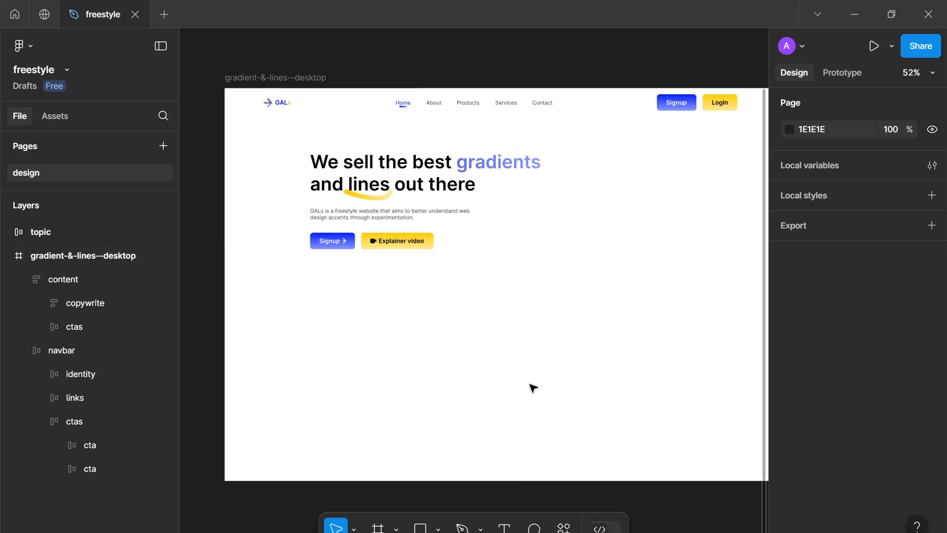
key(p)
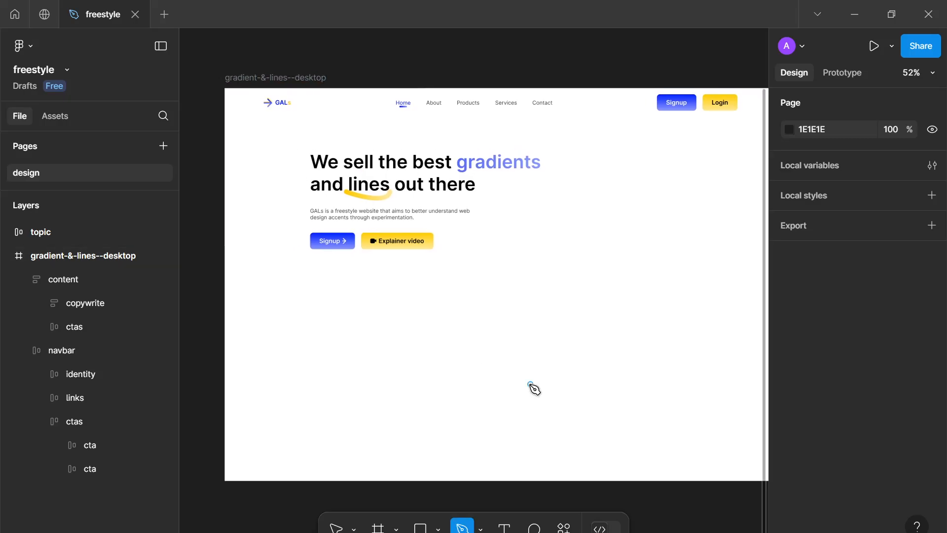
click(216, 302)
drag(375, 288, 435, 385)
click(555, 394)
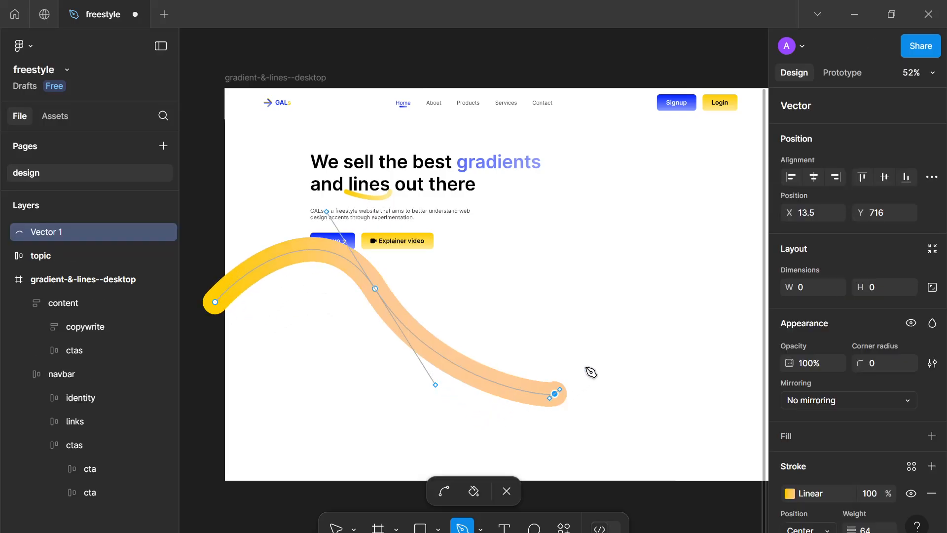
drag(591, 373, 630, 349)
scroll(543, 341, right, 5)
drag(552, 302, 616, 334)
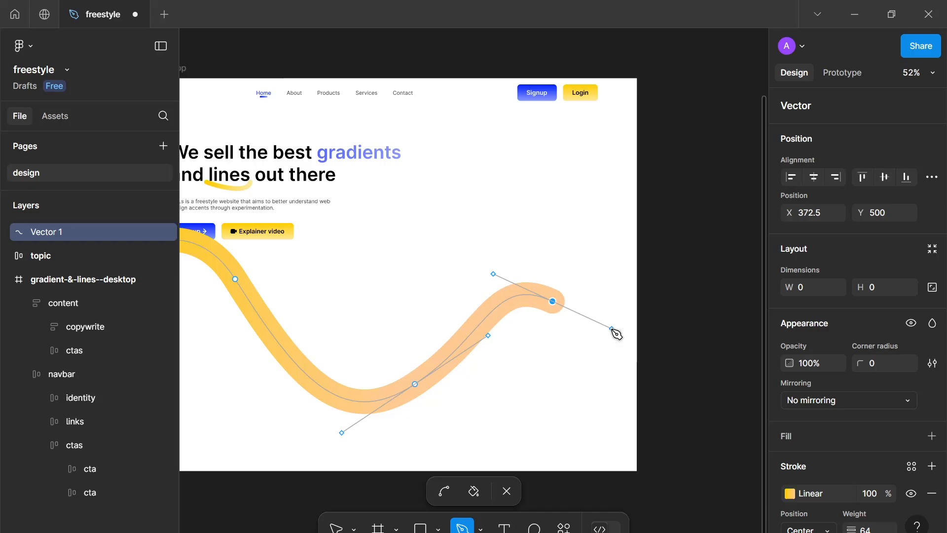
drag(710, 342, 744, 303)
key(Escape)
Move the wave line down into the frame's lower section
scroll(746, 321, down, 4)
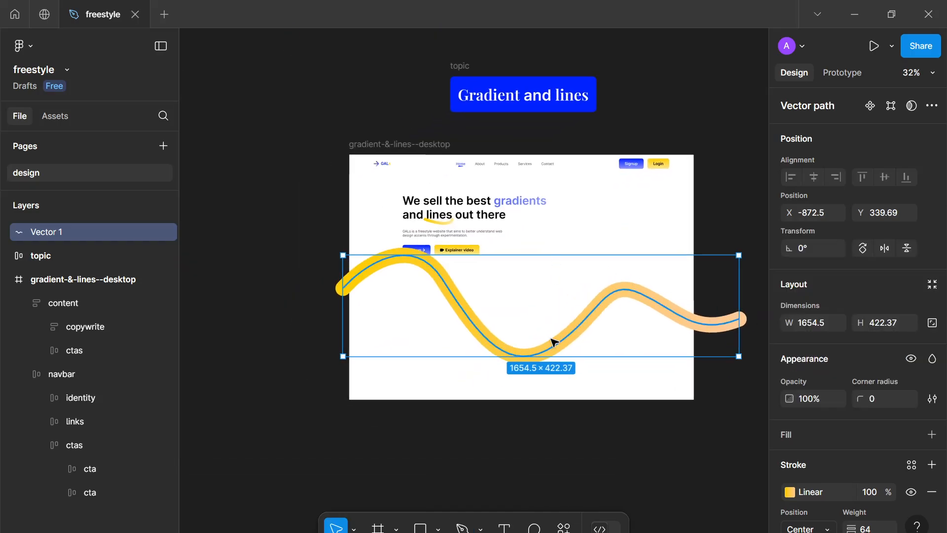
drag(555, 342, 554, 377)
click(547, 437)
Delete the wave line
scroll(549, 429, up, 2)
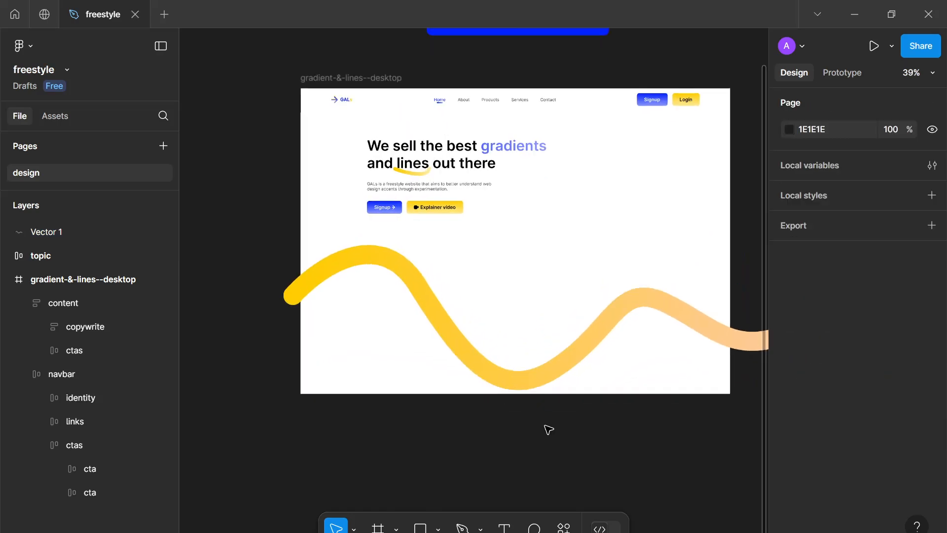
scroll(545, 425, up, 1)
drag(545, 426, 493, 401)
scroll(506, 408, down, 2)
scroll(506, 408, up, 1)
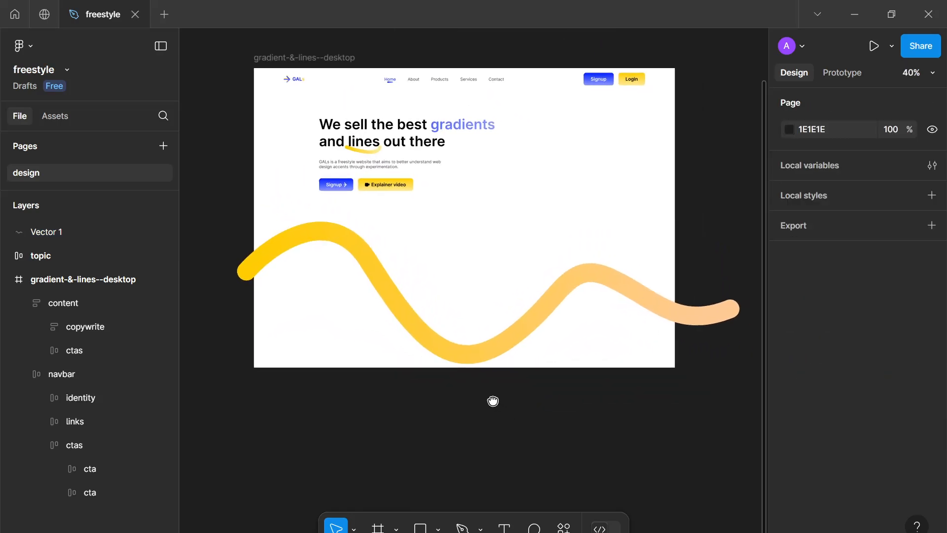
click(493, 364)
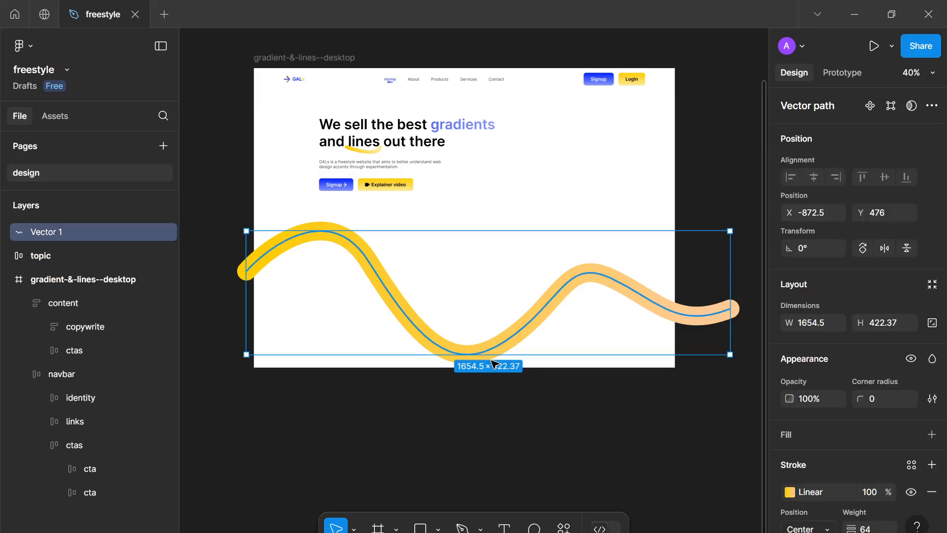
key(Delete)
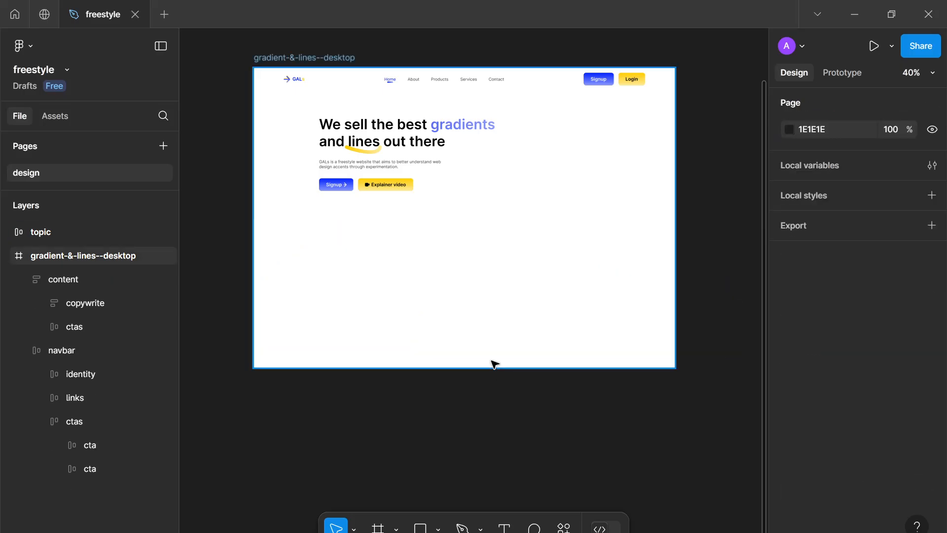
Draw a rectangle about 153 × 143 below the hero text
scroll(492, 361, up, 3)
drag(493, 363, 519, 431)
scroll(576, 402, down, 1)
scroll(526, 428, down, 1)
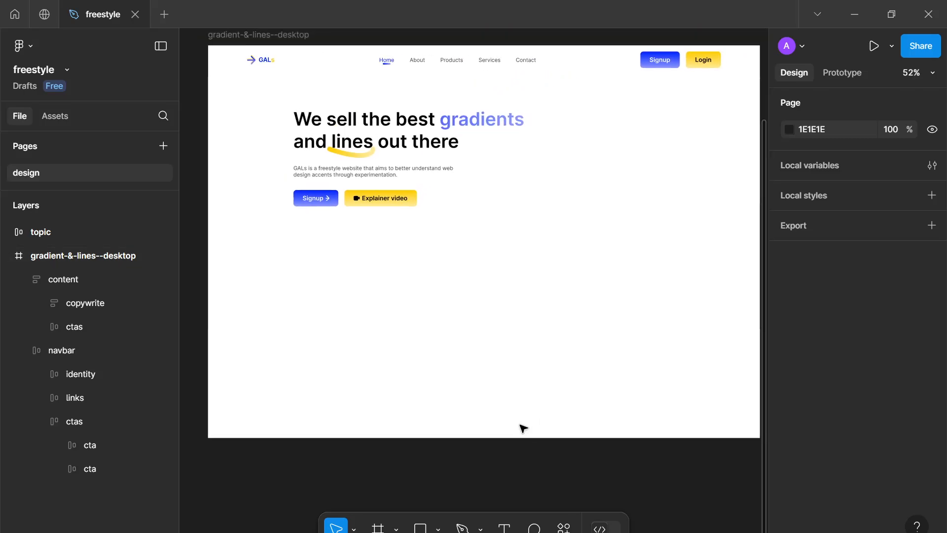
drag(473, 343, 459, 332)
key(r)
scroll(490, 357, up, 1)
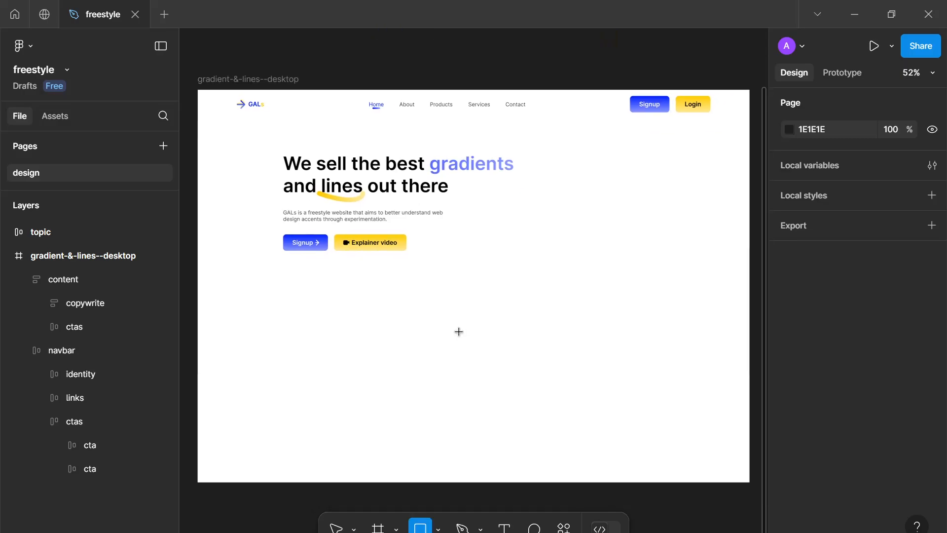
scroll(459, 332, up, 3)
scroll(473, 331, down, 2)
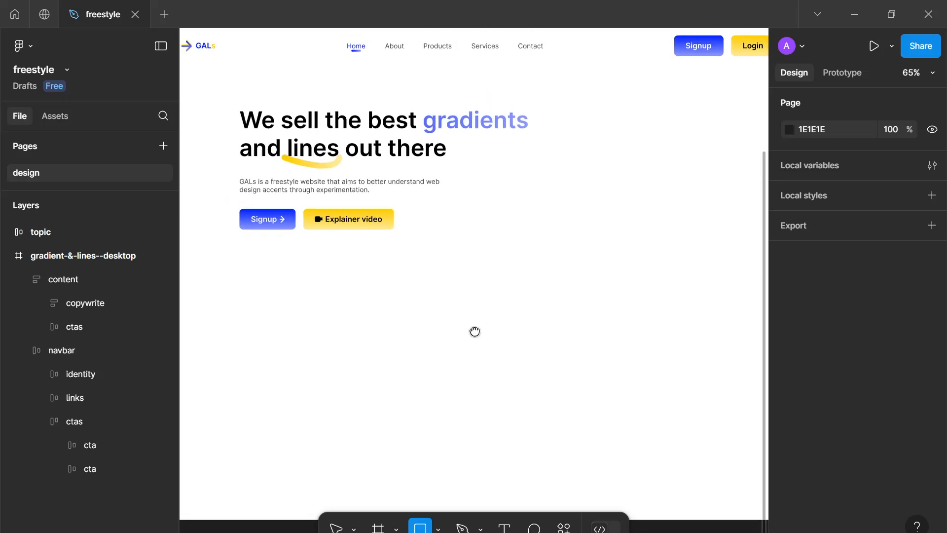
scroll(475, 331, down, 2)
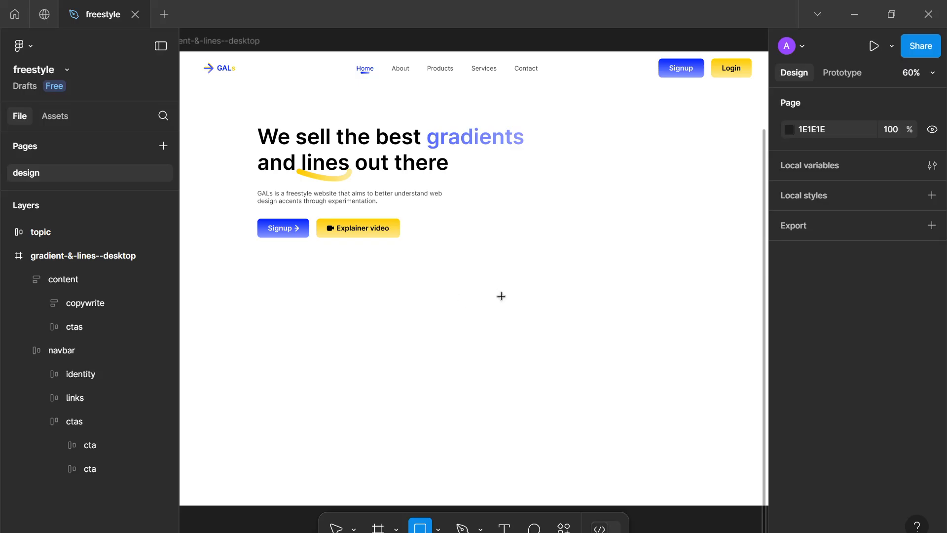
drag(459, 279, 526, 342)
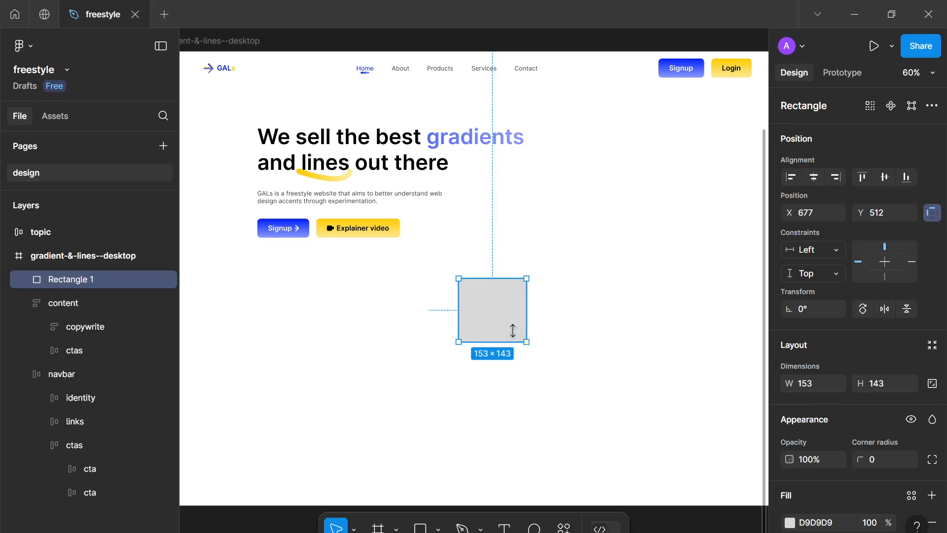
Move the rectangle to the frame's left side at X 60 and resize it to about 411 × 565
scroll(486, 318, down, 1)
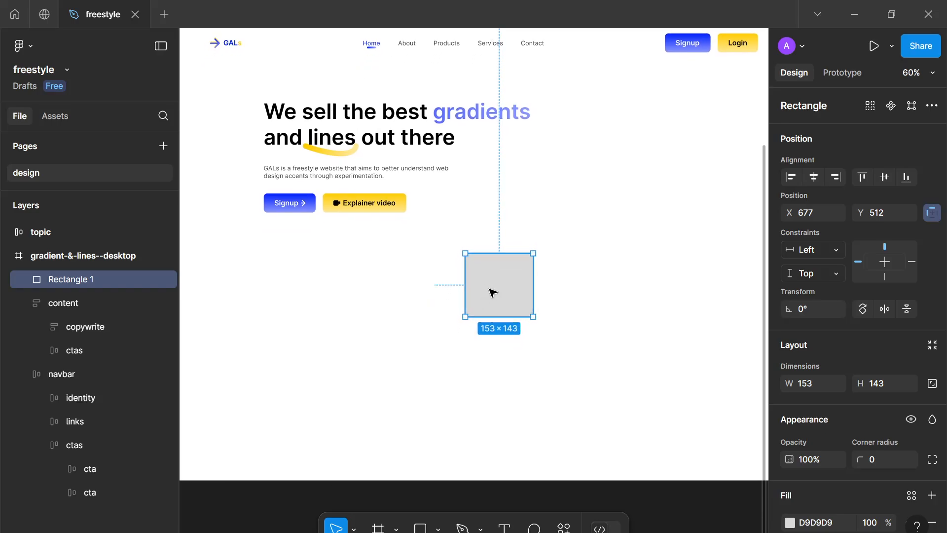
drag(474, 279, 350, 276)
drag(405, 283, 305, 260)
drag(395, 326, 416, 359)
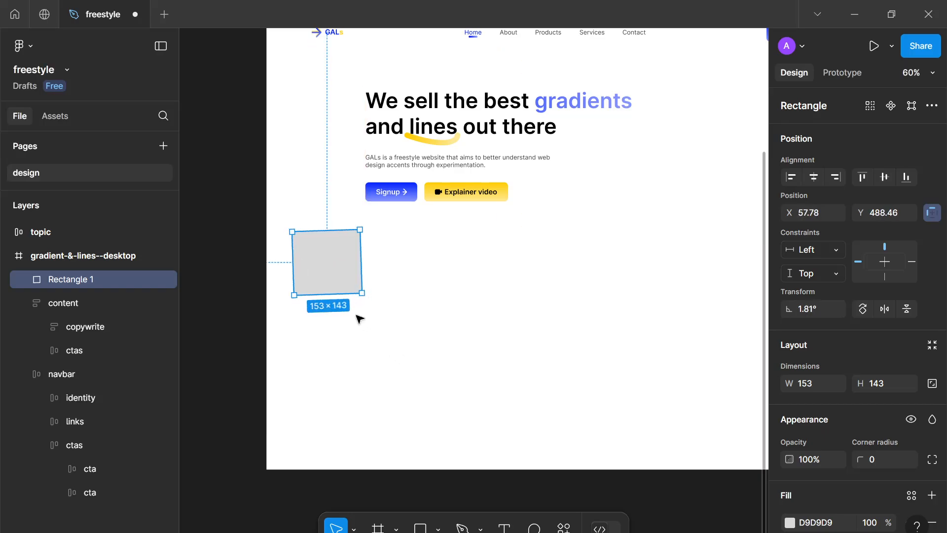
key(ctrl+z)
drag(399, 401, 475, 481)
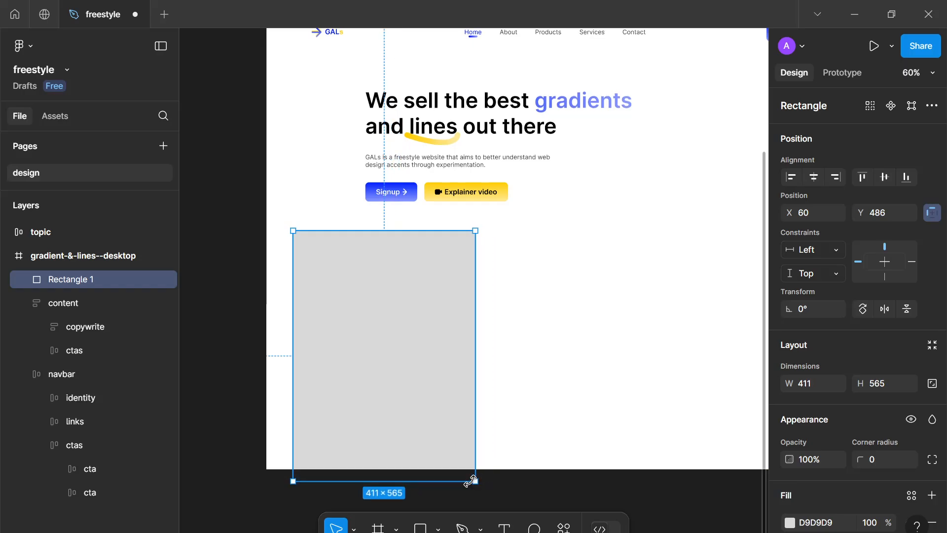
Duplicate the rectangle three times to form a row of four rectangles across the frame
scroll(349, 434, down, 3)
drag(321, 364, 469, 382)
key(ctrl+d)
key(ctrl+d)
scroll(470, 383, right, 2)
scroll(469, 383, down, 3)
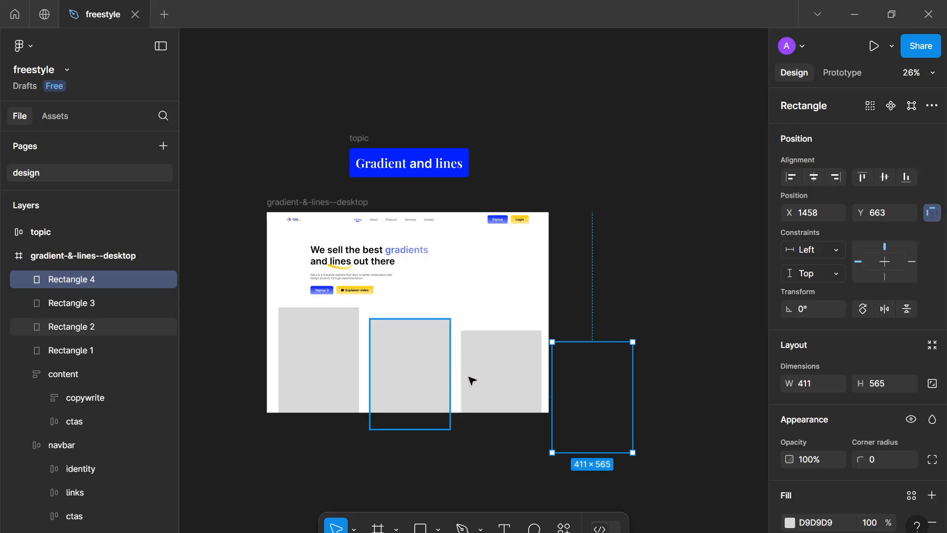
Delete the four placeholder rectangles from the frame
shift+click(471, 380)
shift+click(419, 360)
shift+click(336, 348)
key(Delete)
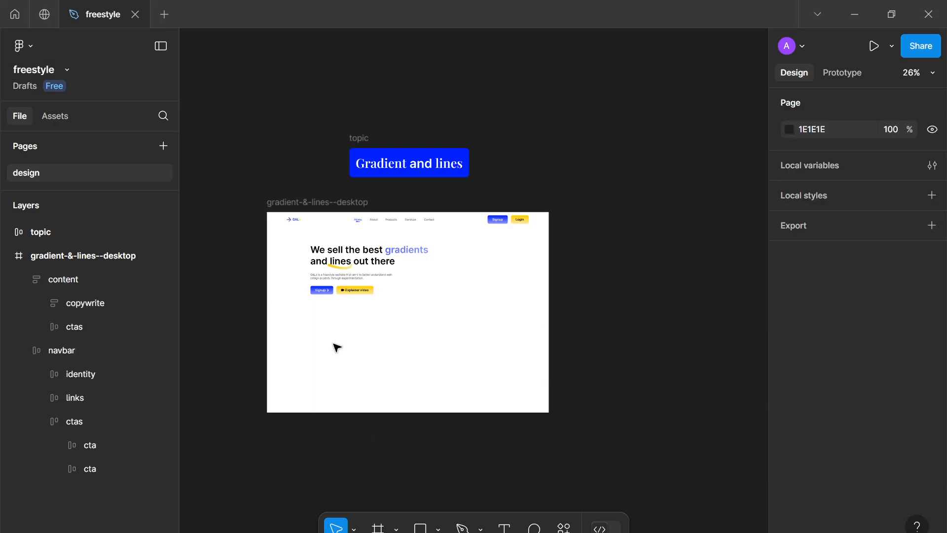
Draw a rectangle about 298 × 173 beside the hero buttons and give it a corner radius of 8
scroll(351, 351, up, 3)
scroll(384, 350, up, 3)
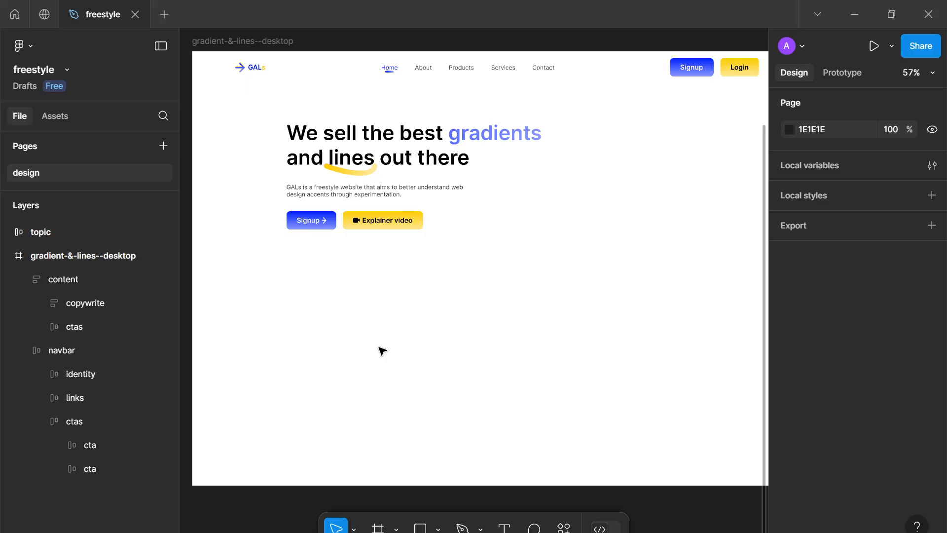
key(r)
drag(497, 279, 624, 353)
click(887, 464)
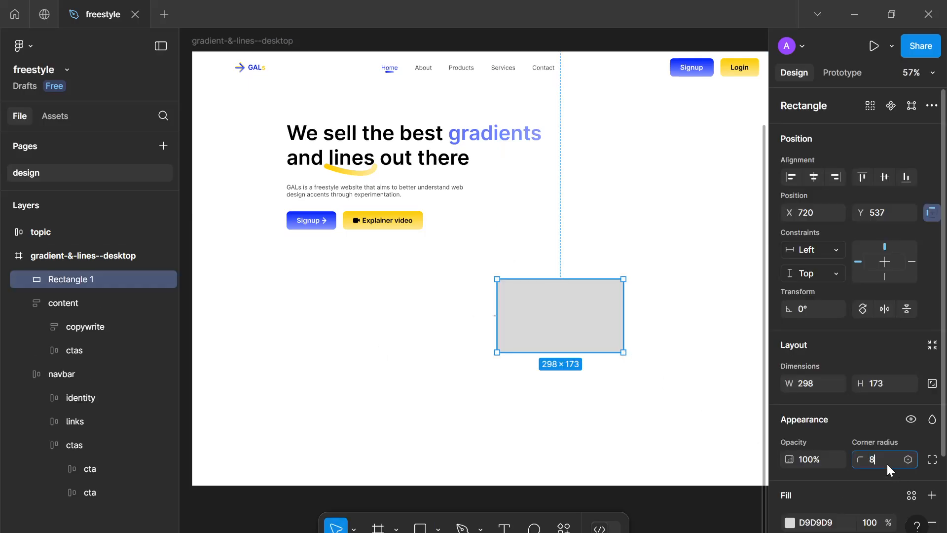
text(8)
key(Return)
Move the rectangle up and narrow it to about 262 × 173
scroll(566, 378, up, 3)
drag(559, 273, 541, 182)
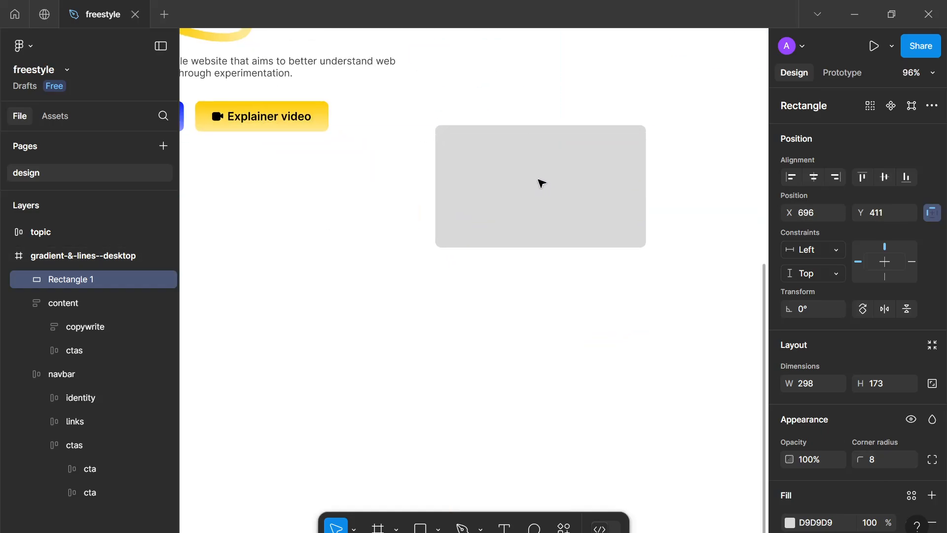
drag(634, 202, 619, 202)
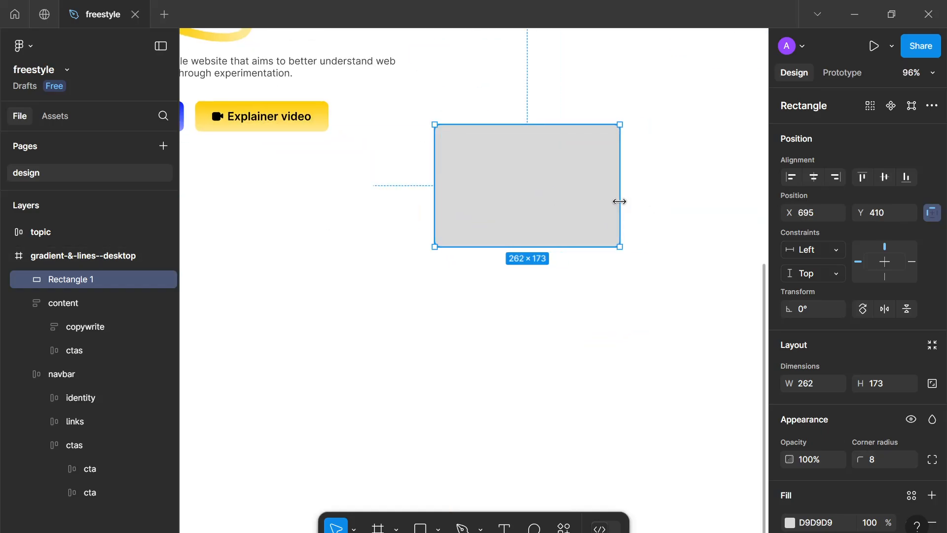
click(579, 299)
Add the text 'The gradients and the lines' below the rectangle, correcting the misspelled last word
scroll(548, 339, up, 2)
key(t)
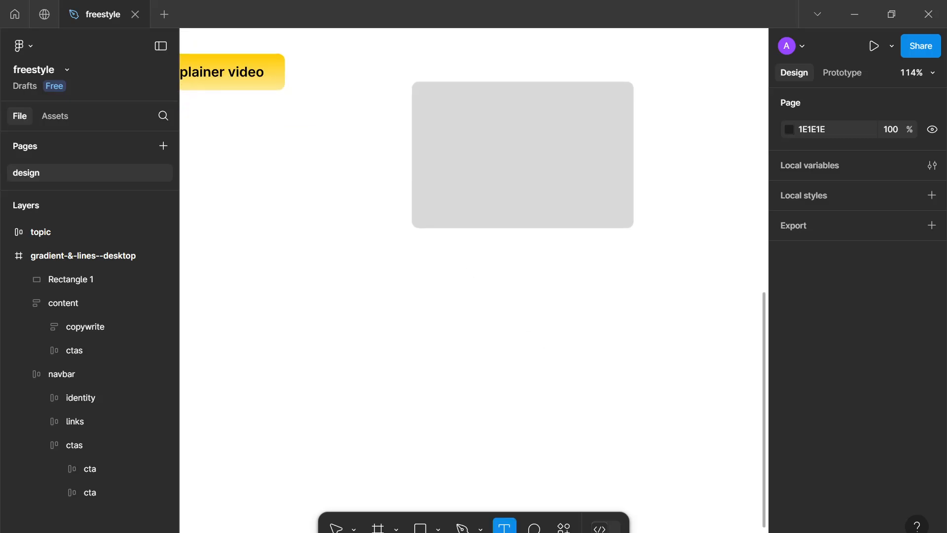
click(503, 330)
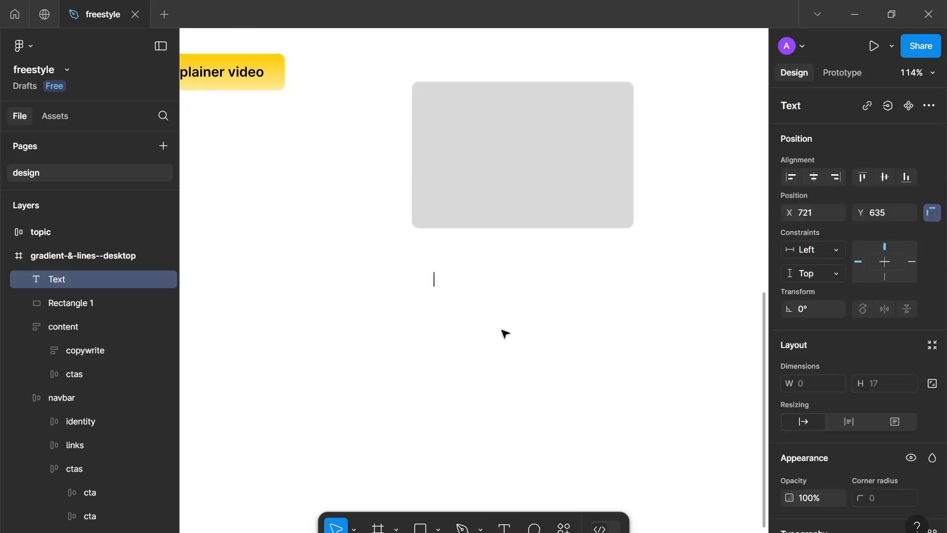
text(The g)
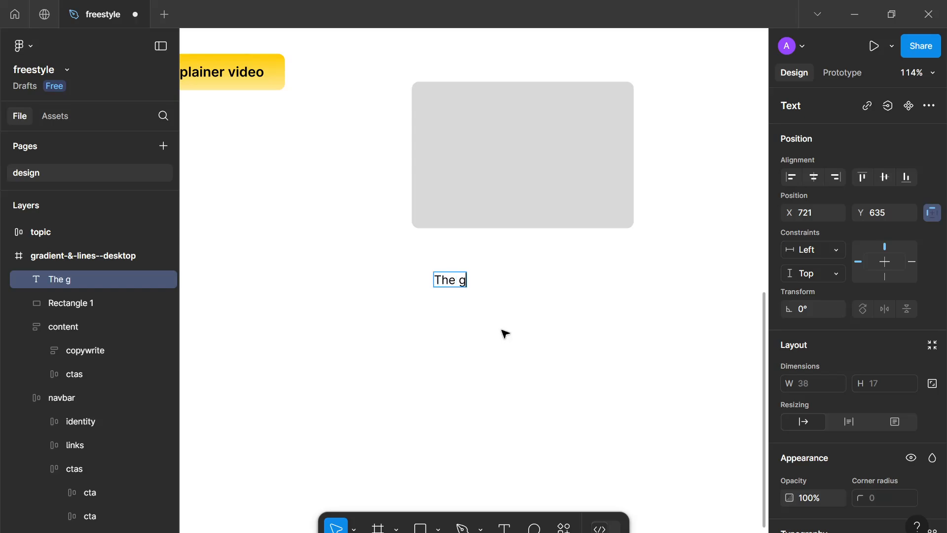
text(radients and th)
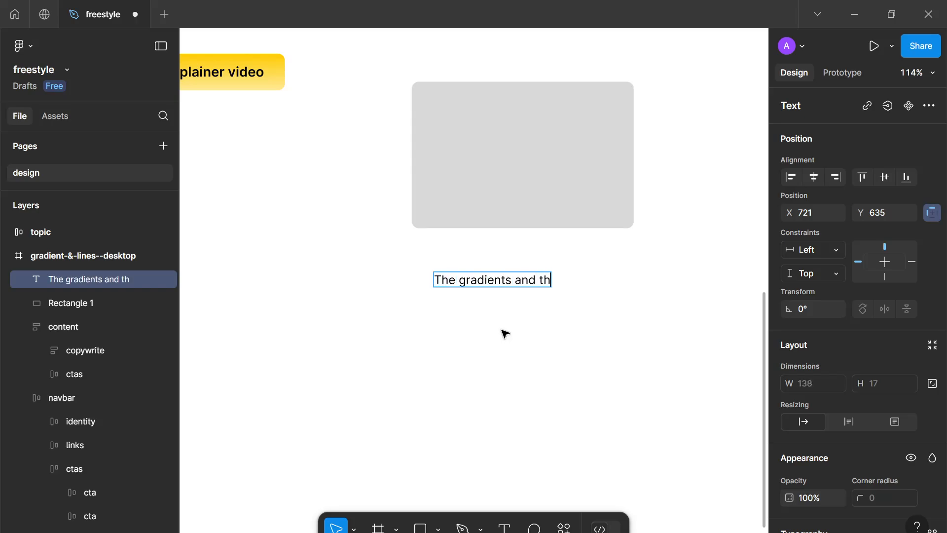
text(e liens)
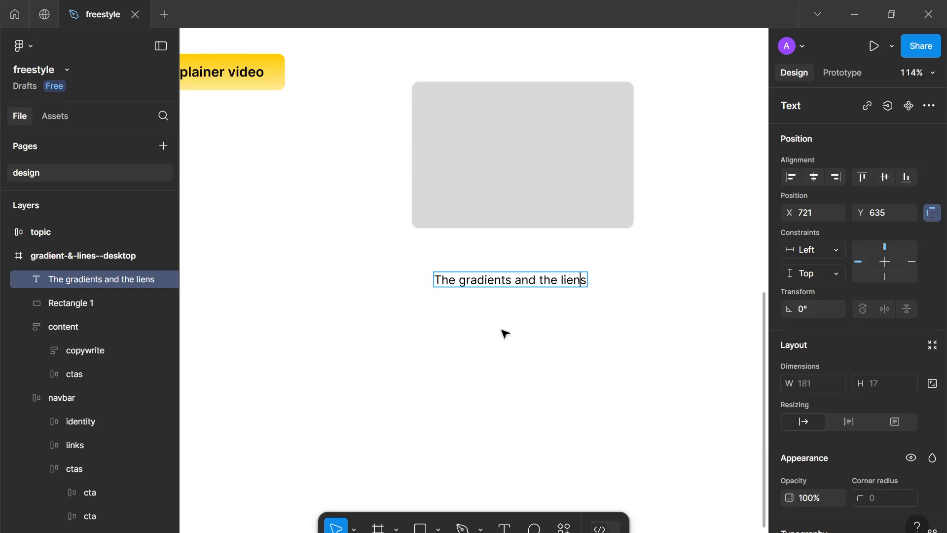
key(BackSpace)
key(BackSpace)
key(BackSpace)
key(BackSpace)
key(BackSpace)
text(lines)
key(Escape)
Set the heading text to size 20 and Semi Bold weight
scroll(869, 370, down, 5)
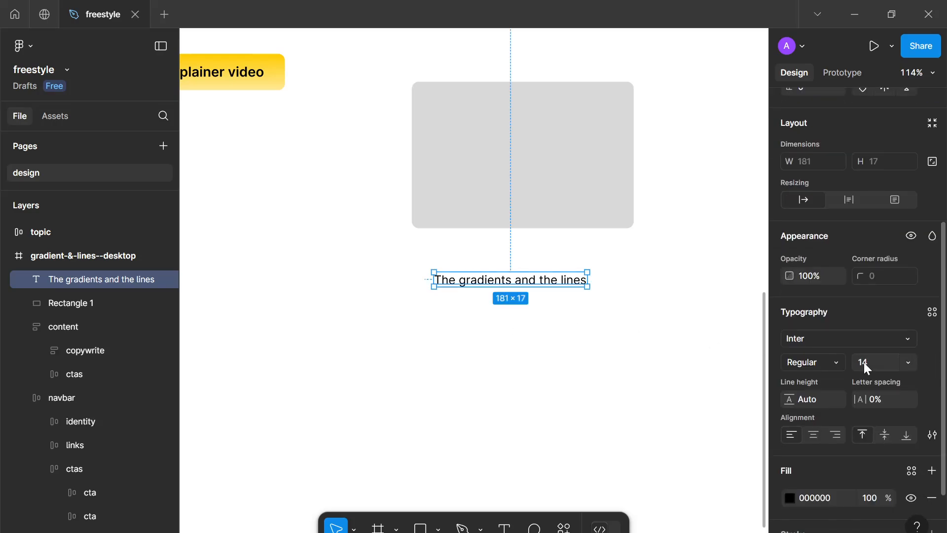
key(Up)
key(Up)
key(Up)
key(Up)
key(Up)
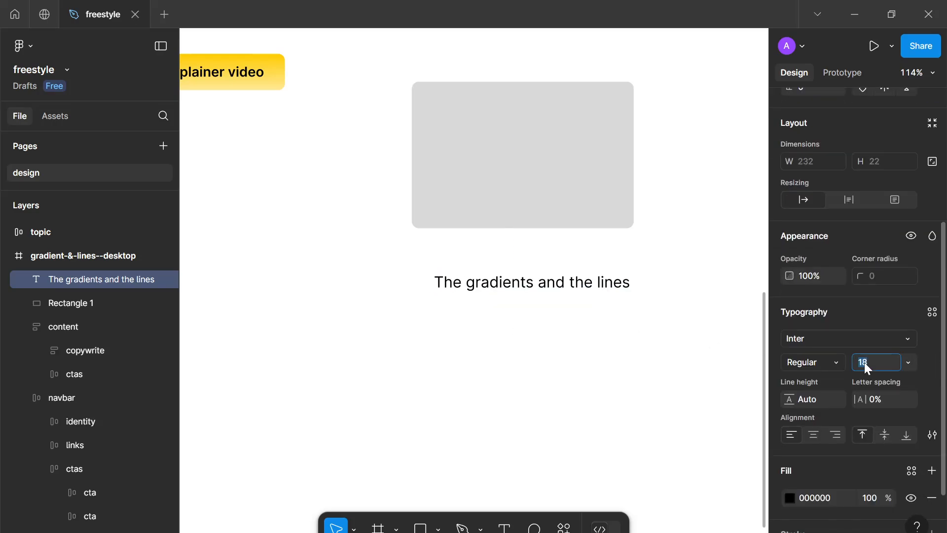
key(Up)
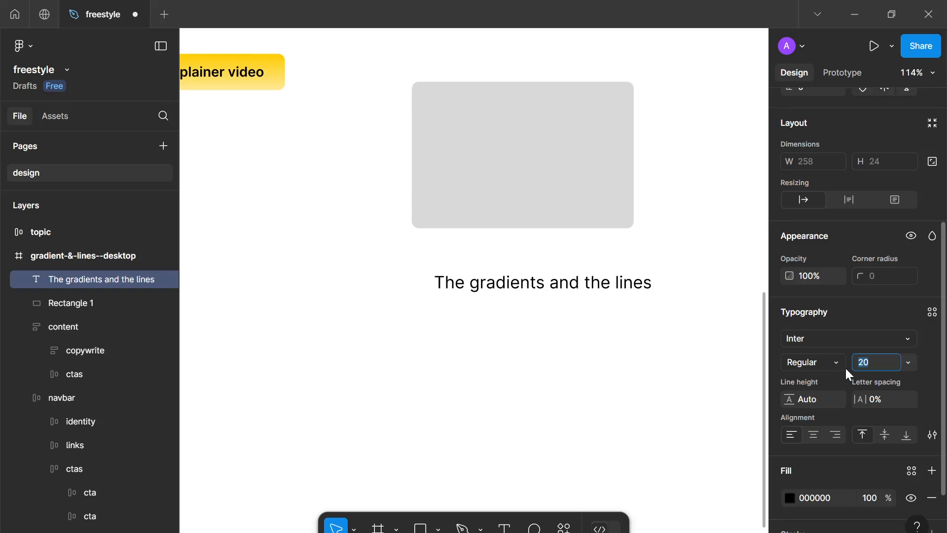
click(845, 366)
click(830, 250)
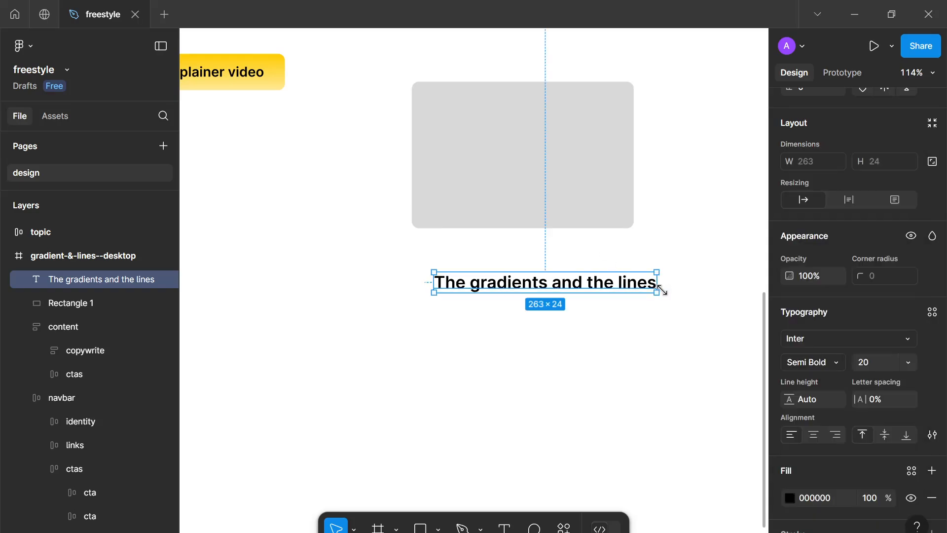
Wrap the heading at about 178 wide and style a copy below it in 444444, Regular, size 14
drag(647, 288, 480, 313)
click(789, 499)
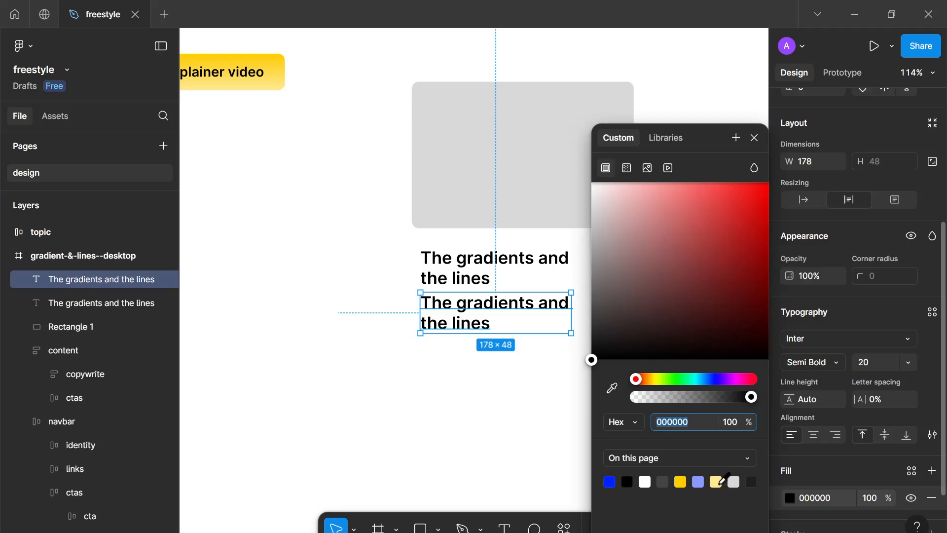
click(663, 487)
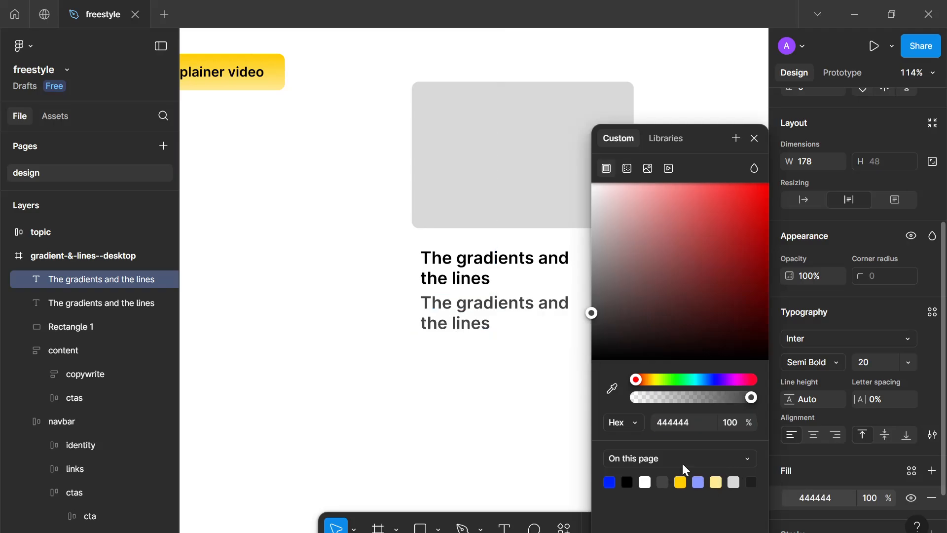
click(828, 359)
click(819, 215)
click(861, 362)
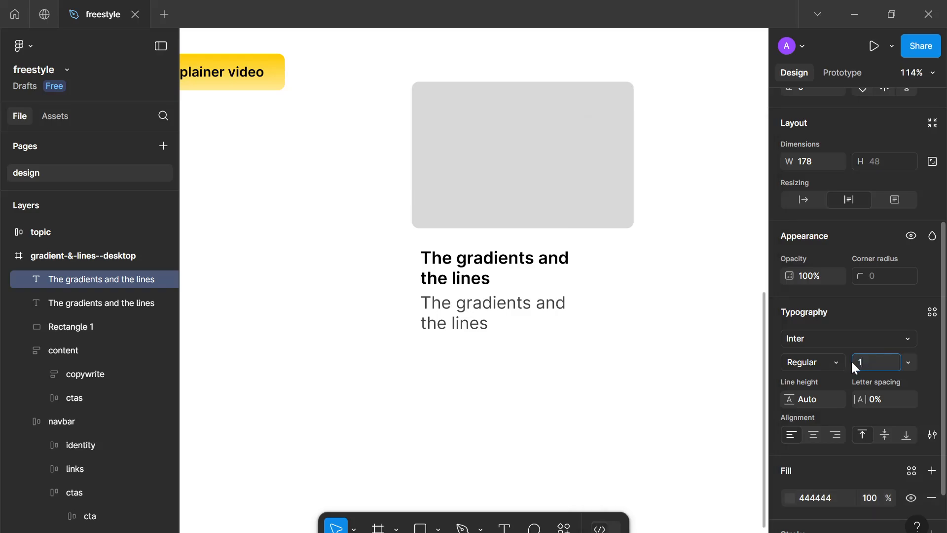
Replace the copy's text with 'Created in 2025 as part of the design freestyle challenge.'
double_click(525, 305)
key(ctrl+a)
text(C)
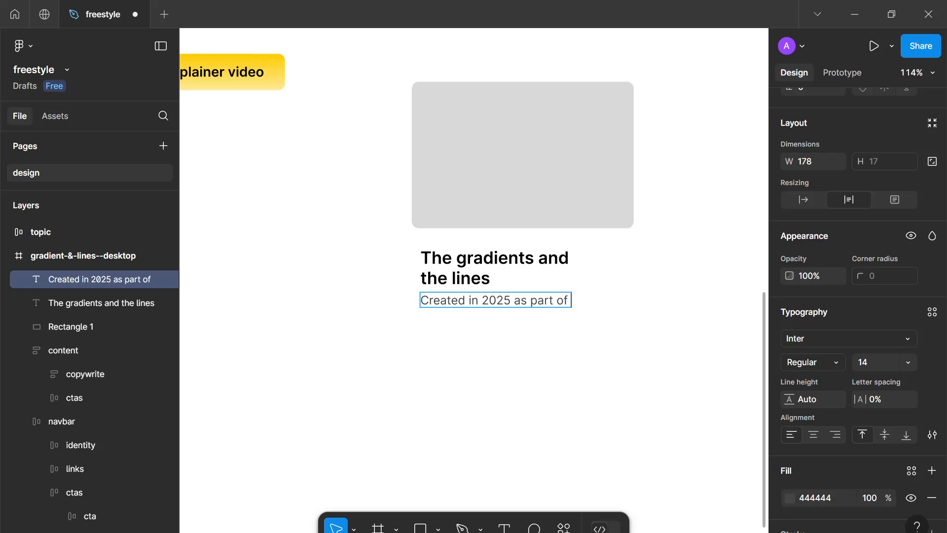
text(the design)
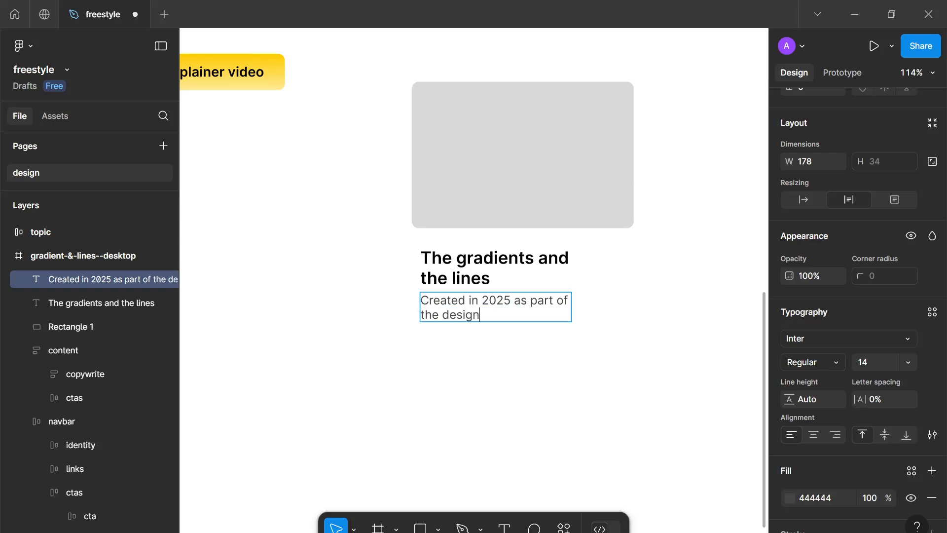
text( freestyle chan)
key(BackSpace)
text(llenge.)
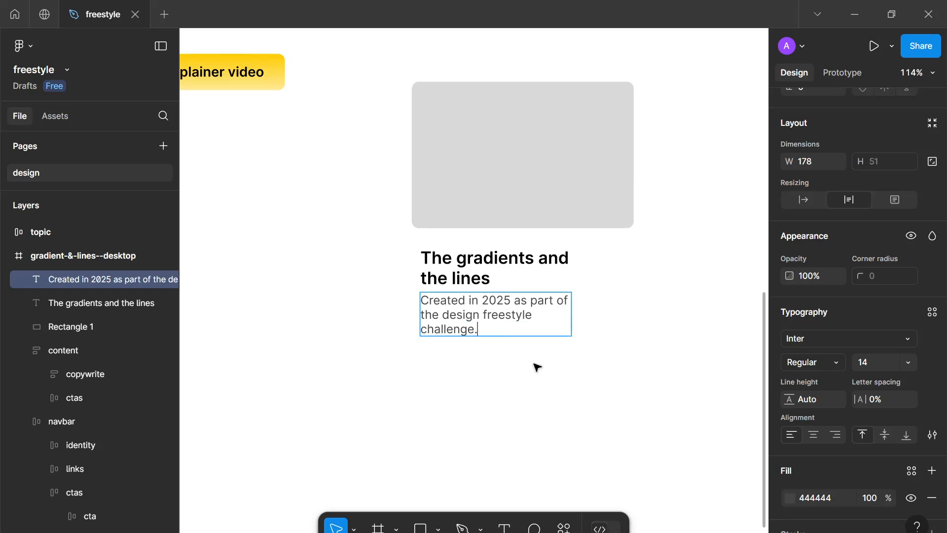
key(Escape)
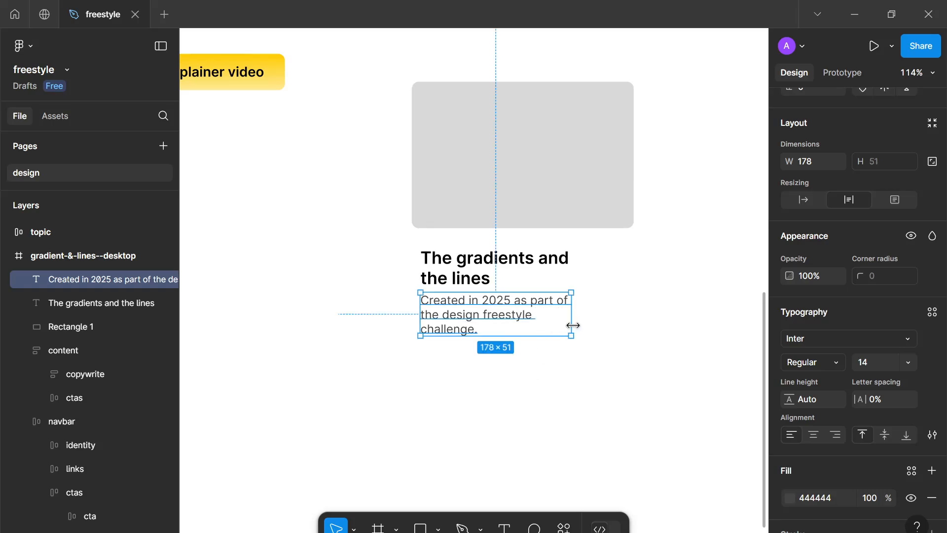
Widen the description to about 252 and nudge it slightly down
drag(572, 325, 636, 326)
mouse_move(564, 313)
mouse_down()
mouse_move(551, 323)
mouse_move(564, 328)
mouse_up()
scroll(459, 387, down, 4)
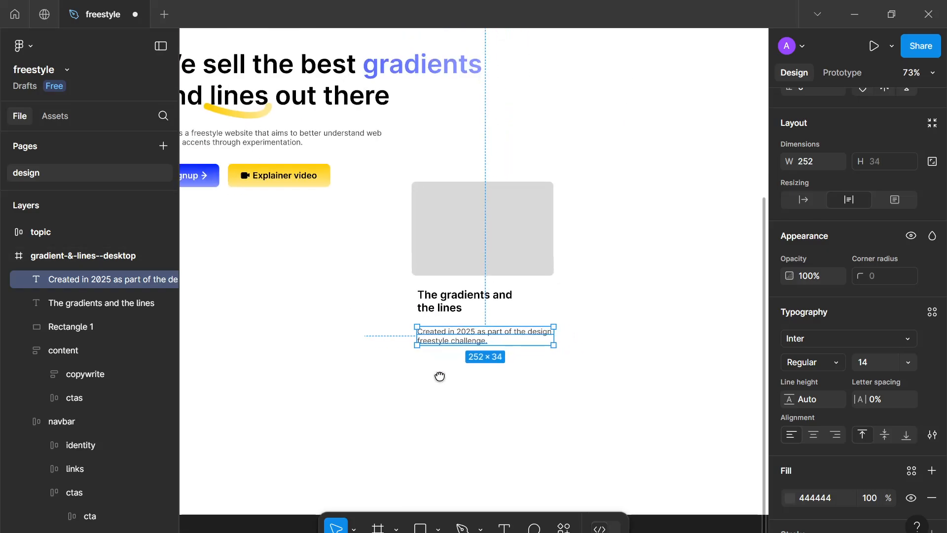
Add a 'Learn more' text below the description in Semi Bold, size 16
key(Return)
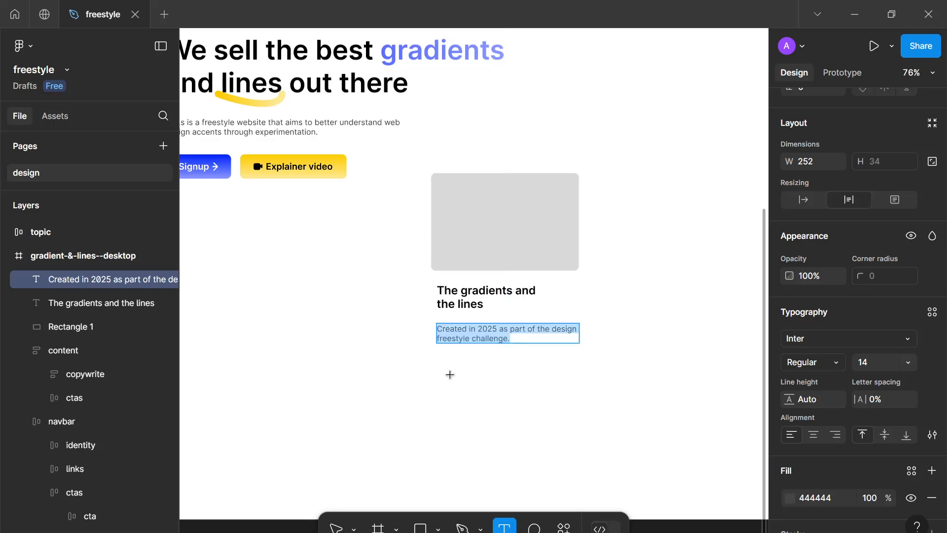
click(444, 371)
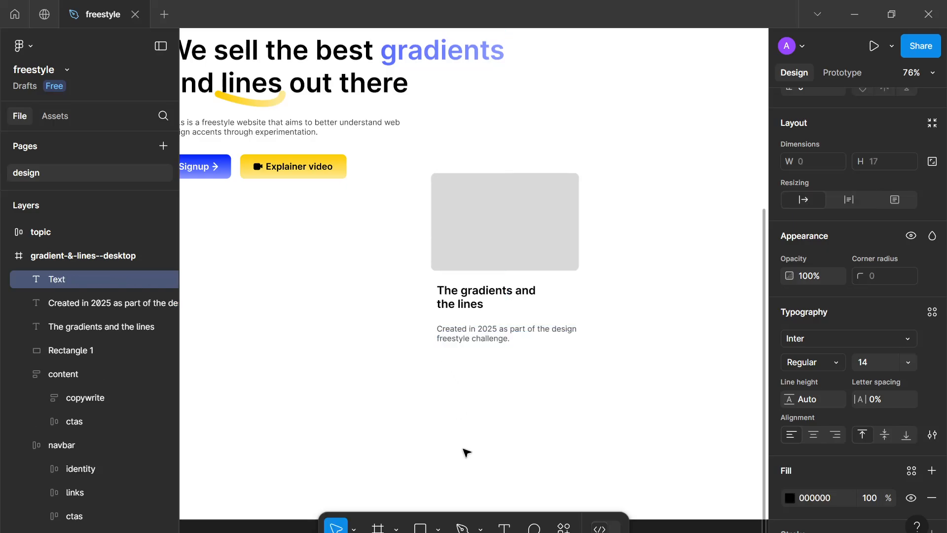
text(Learn more)
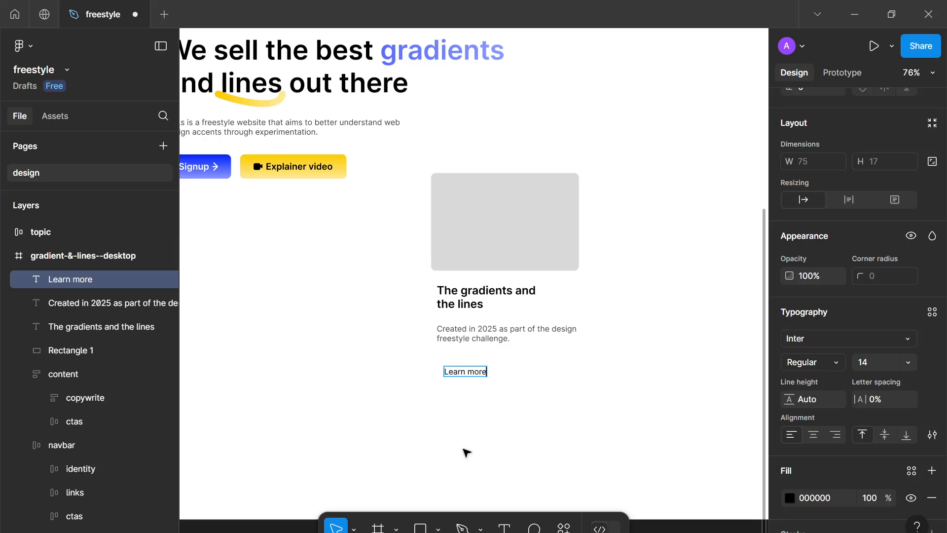
key(Escape)
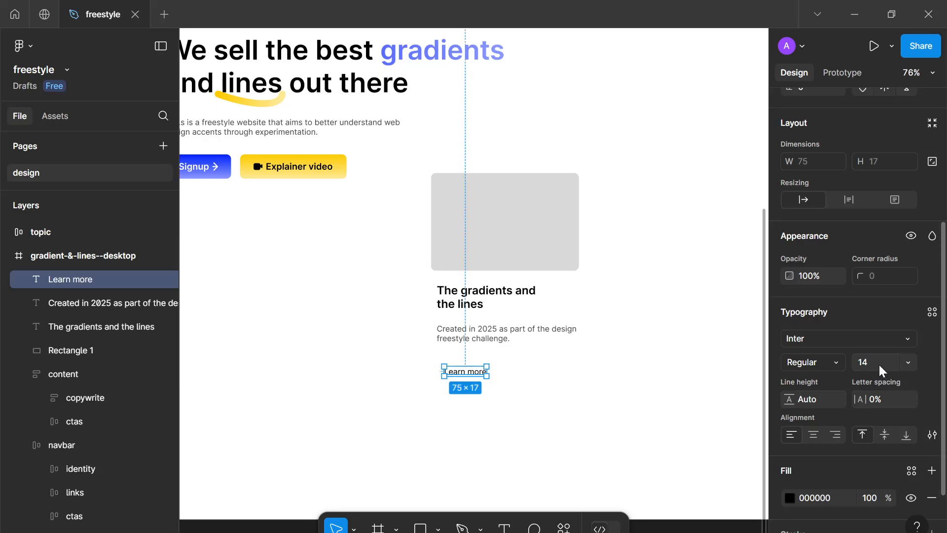
click(841, 365)
click(842, 249)
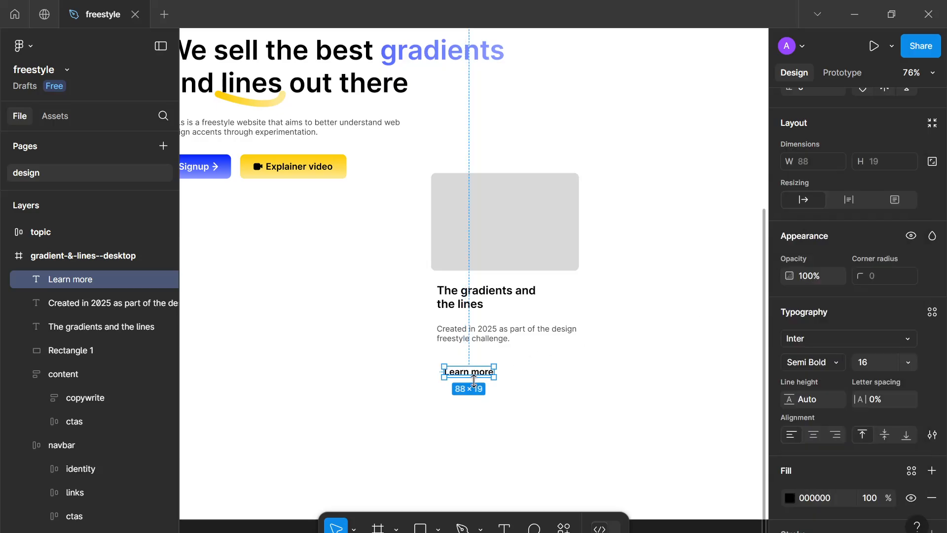
Wrap the 'Learn more' text in an auto layout frame and rename it cta
key(shift+a)
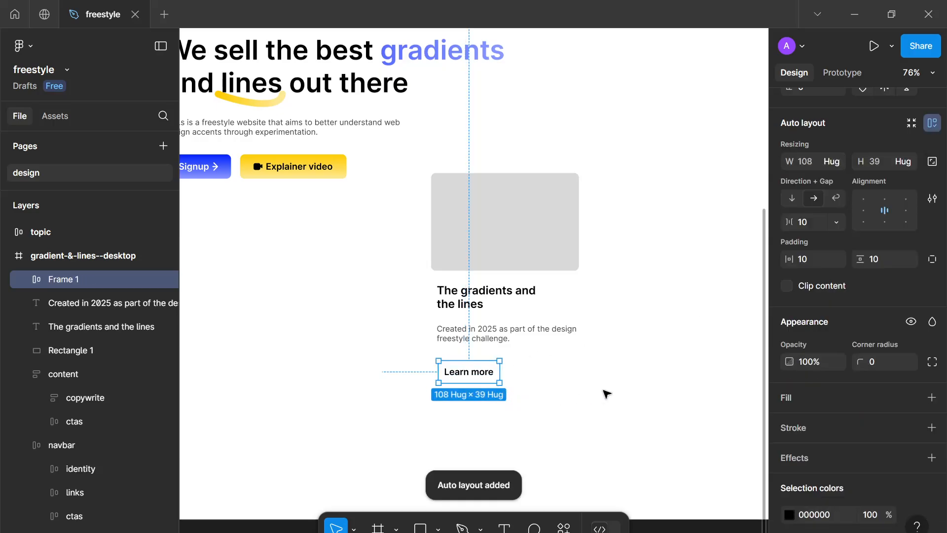
double_click(64, 279)
text(cta)
key(Return)
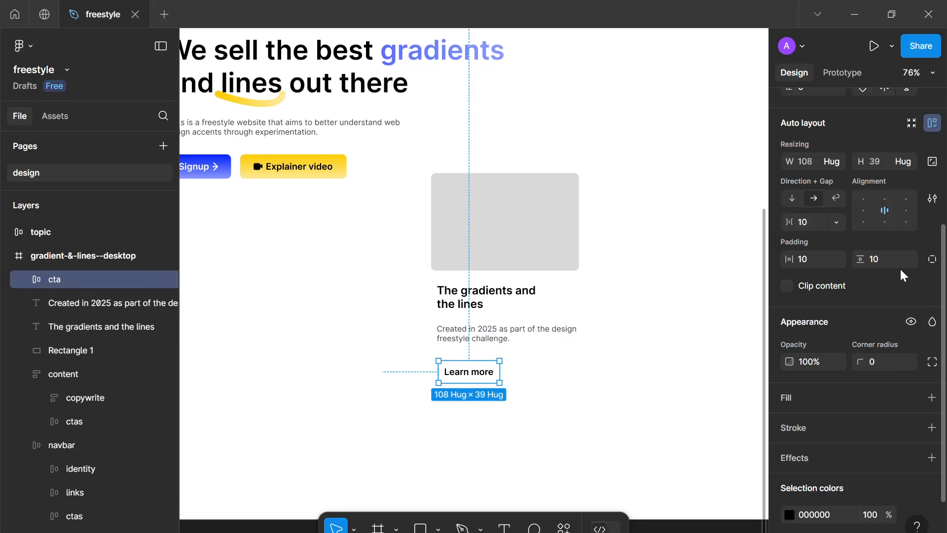
Set the cta frame's gap to 0 and its padding to 32 horizontal and 16 vertical
click(831, 225)
text(0)
click(813, 259)
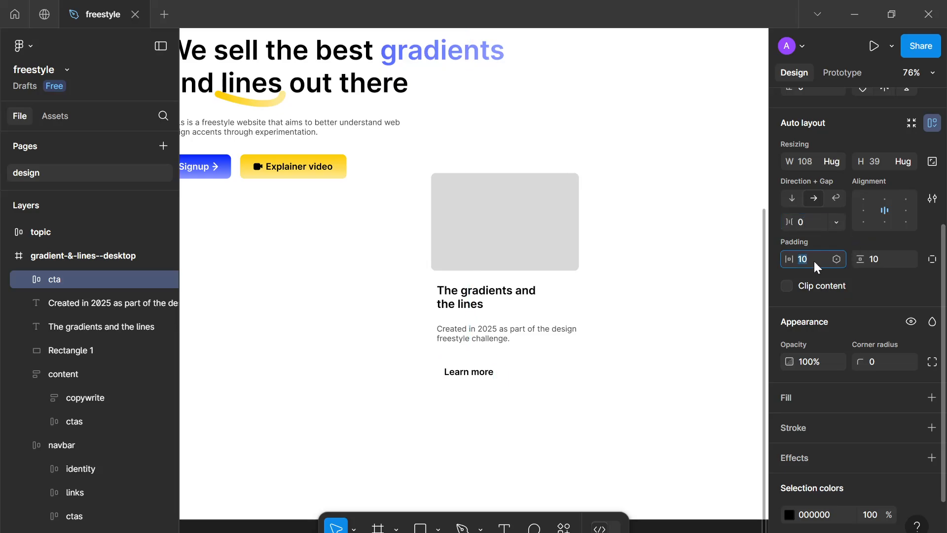
text(16)
click(876, 261)
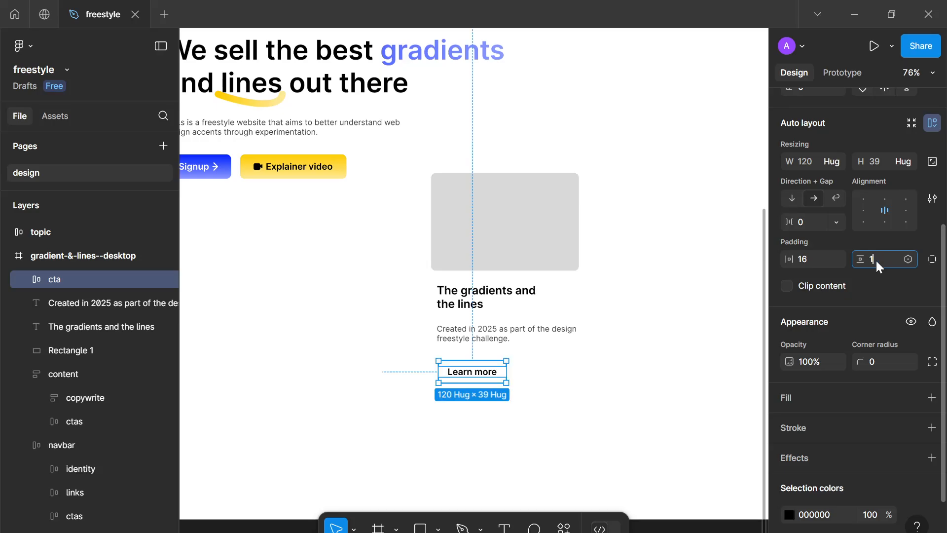
text(16)
click(819, 255)
text(32)
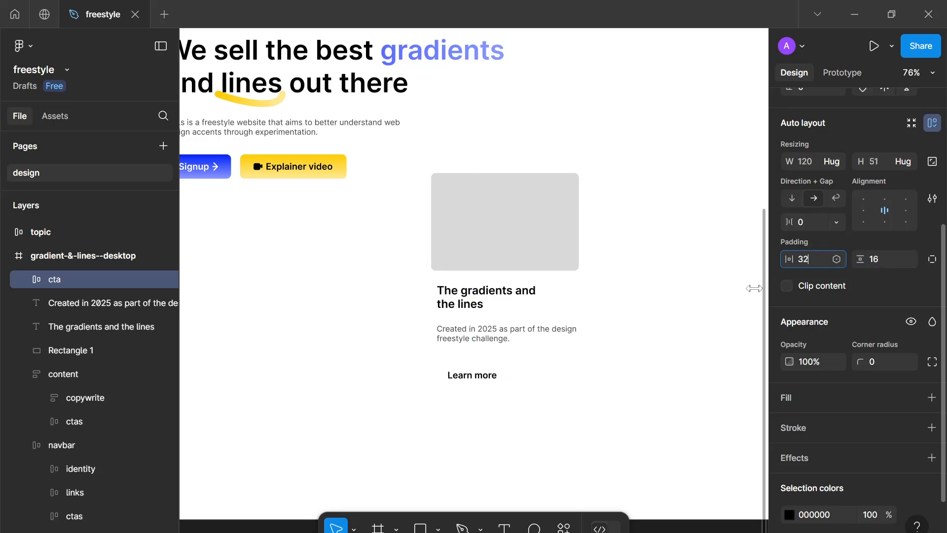
Add a stroke to the cta frame
click(619, 402)
click(459, 380)
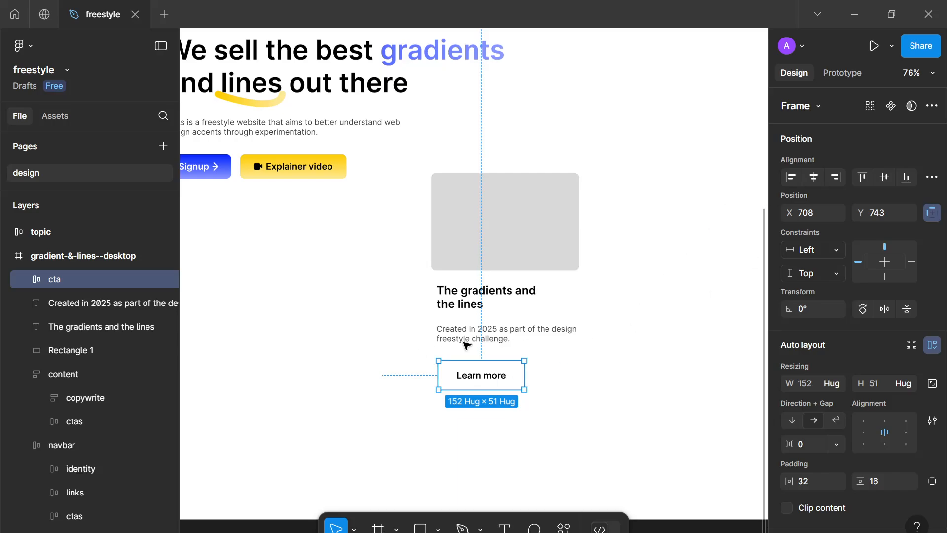
scroll(859, 346, down, 5)
click(932, 427)
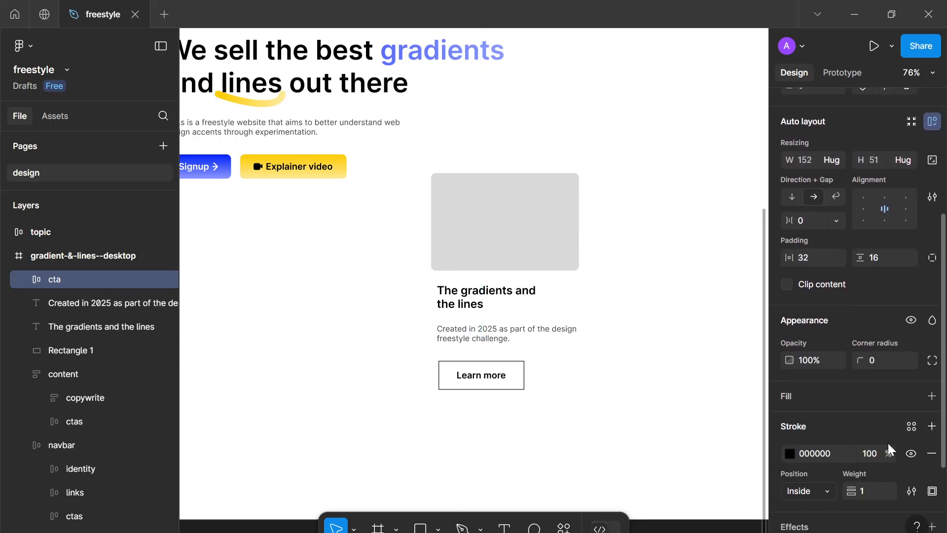
scroll(887, 443, down, 3)
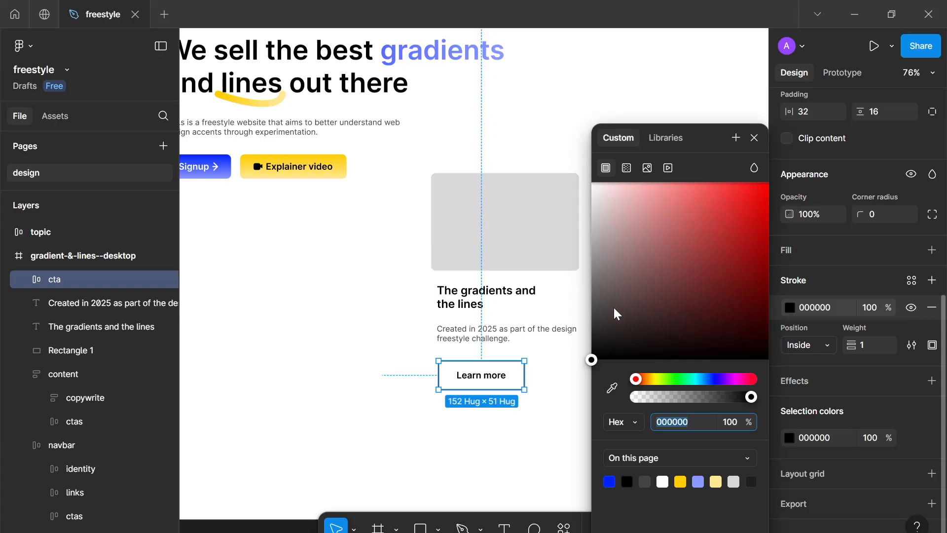
Set the cta frame's stroke colour to E0E0E0
mouse_move(614, 307)
mouse_down()
mouse_move(586, 268)
mouse_move(573, 201)
mouse_move(563, 221)
mouse_move(558, 209)
mouse_up()
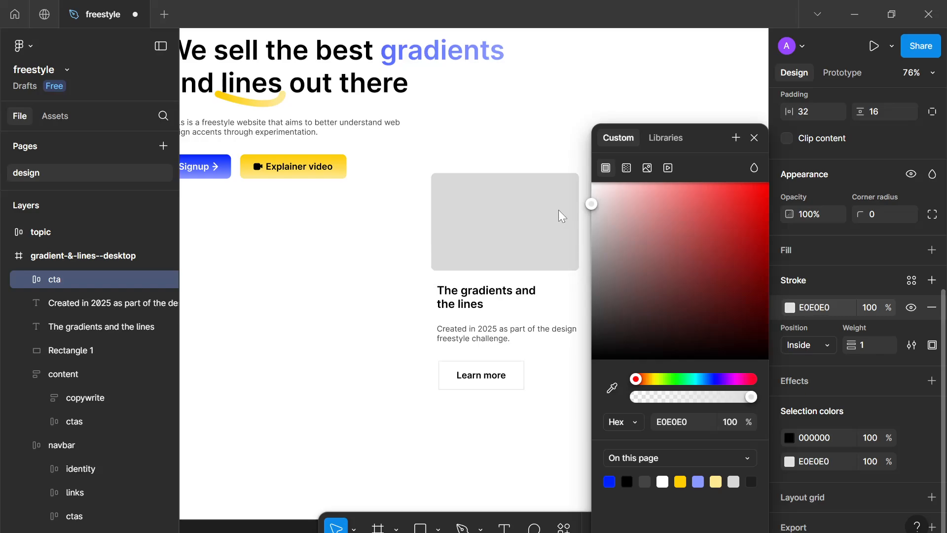
click(755, 138)
Give the card's image rectangle a radial gradient fill with stops FFCC00 and 0022FF
click(560, 256)
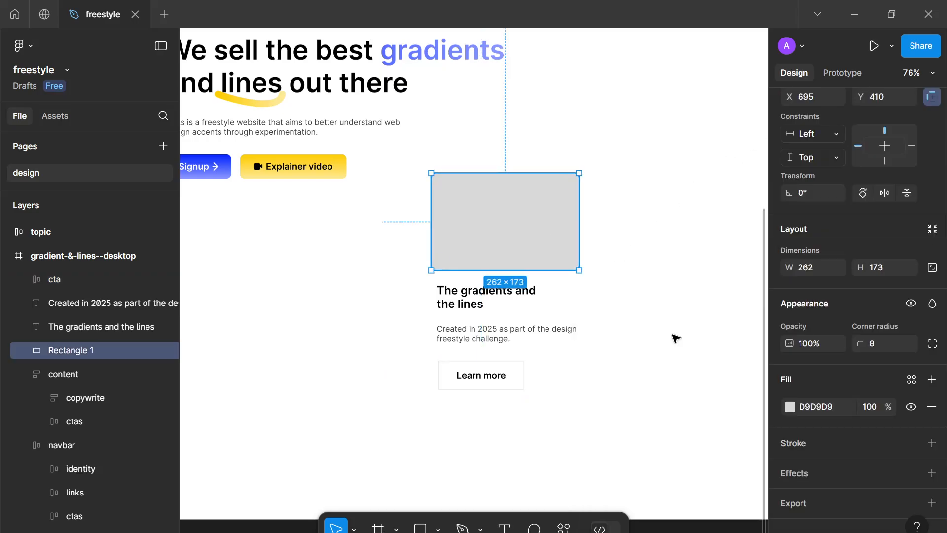
click(789, 408)
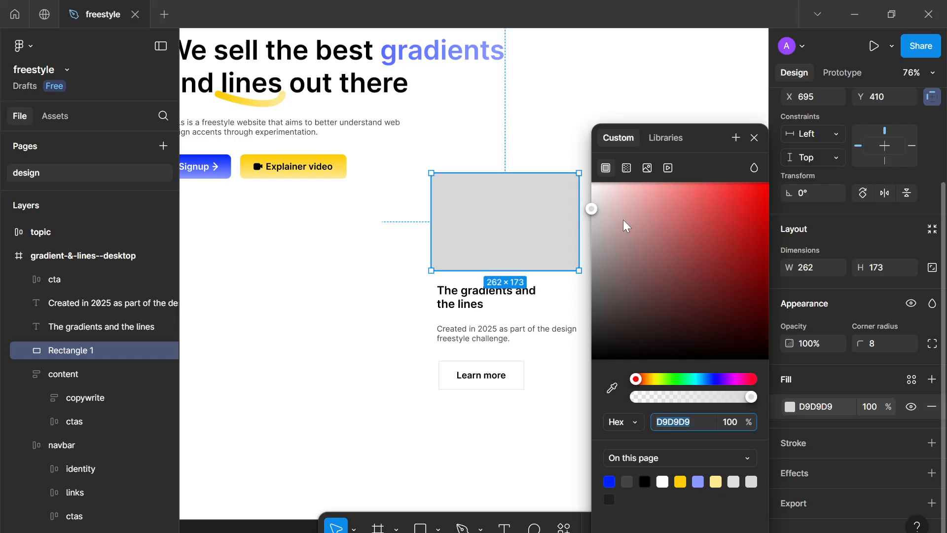
click(626, 168)
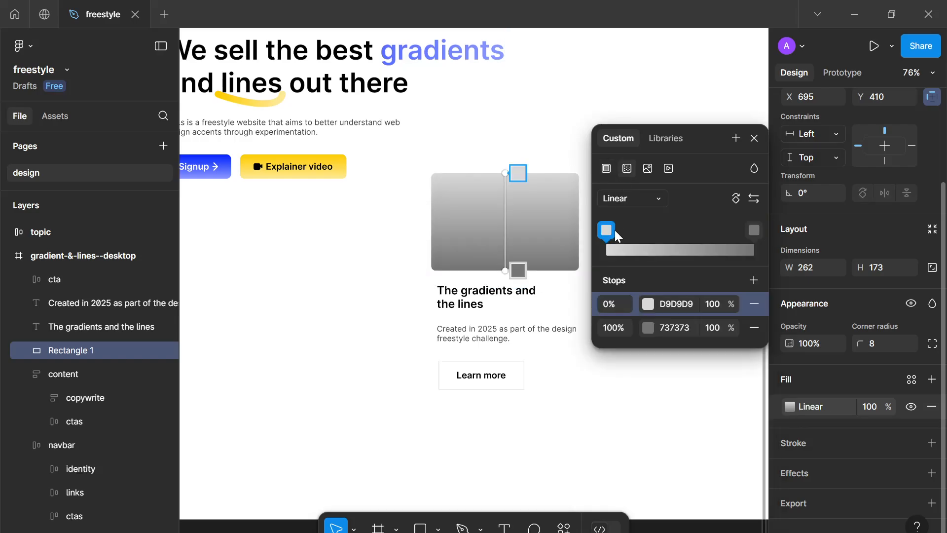
click(645, 204)
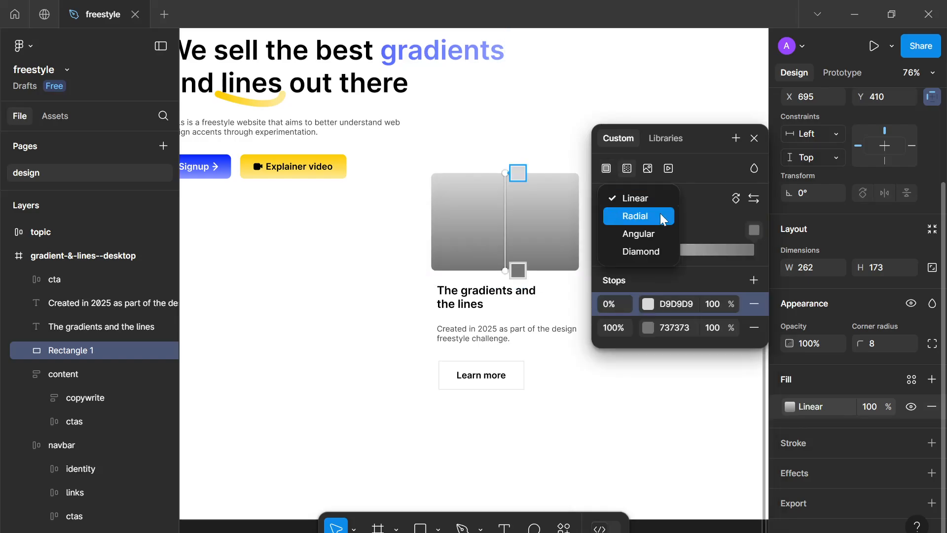
click(660, 214)
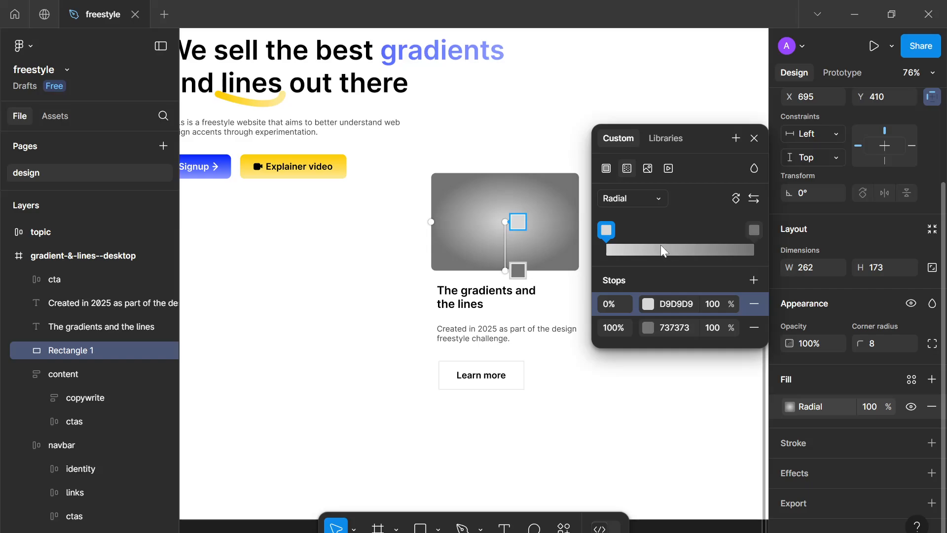
click(647, 304)
click(502, 482)
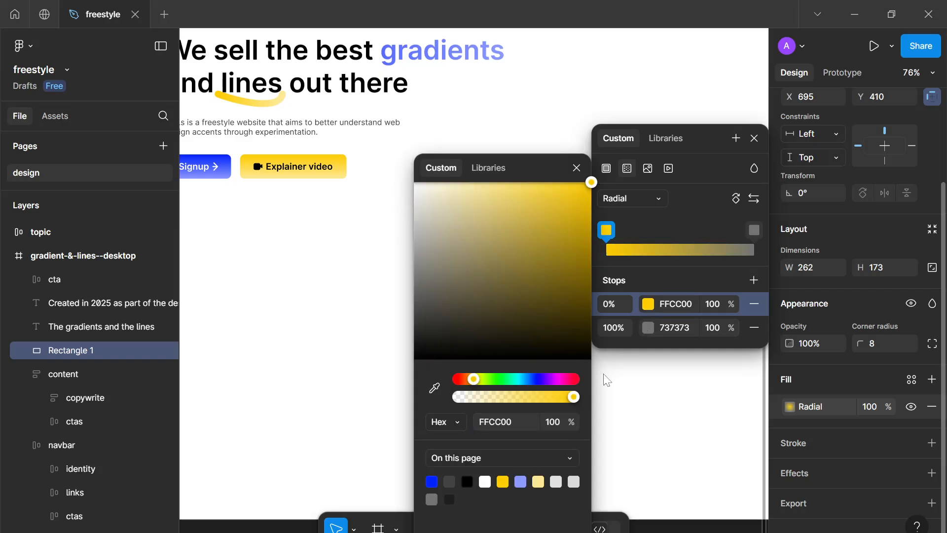
click(638, 330)
click(431, 481)
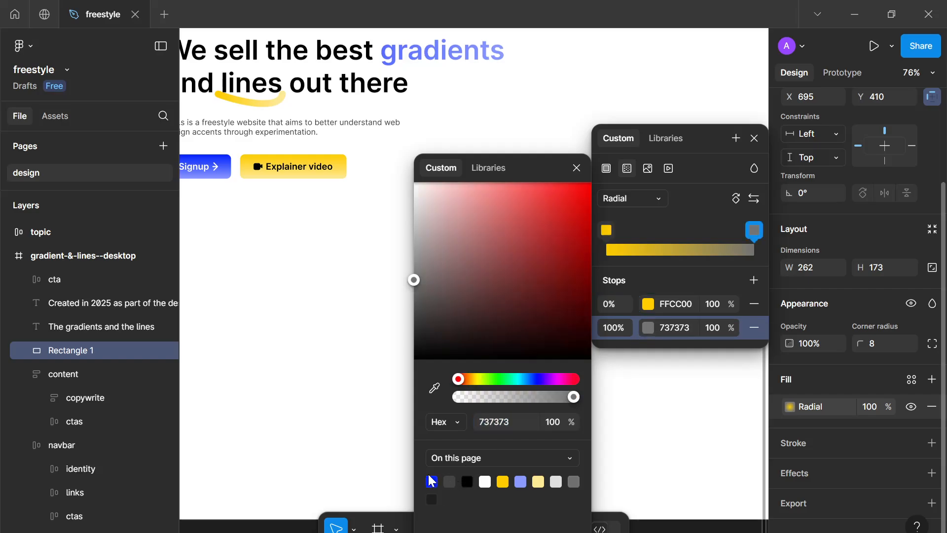
click(577, 167)
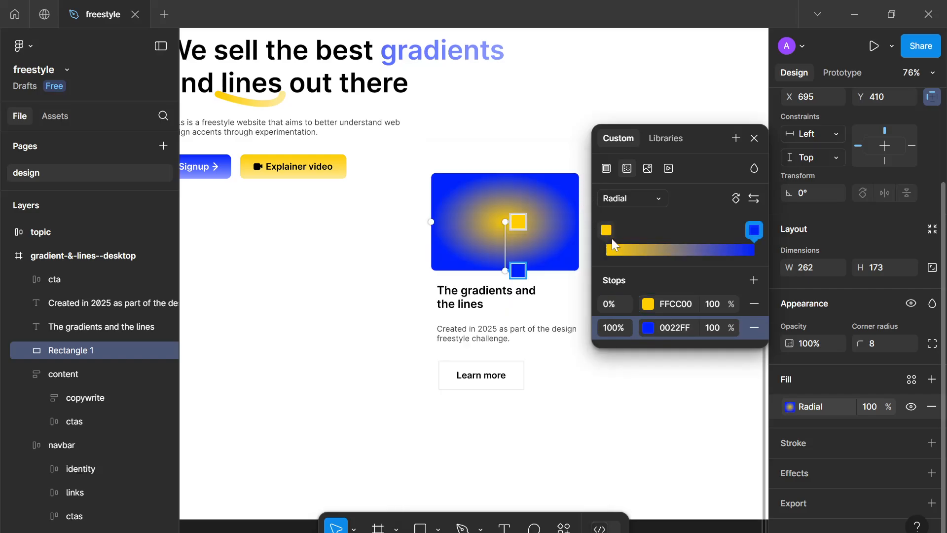
Move the gradient centre, reorder the stops to 0022FF then FFCC00, and add a third stop coloured B700FF
drag(499, 216, 495, 213)
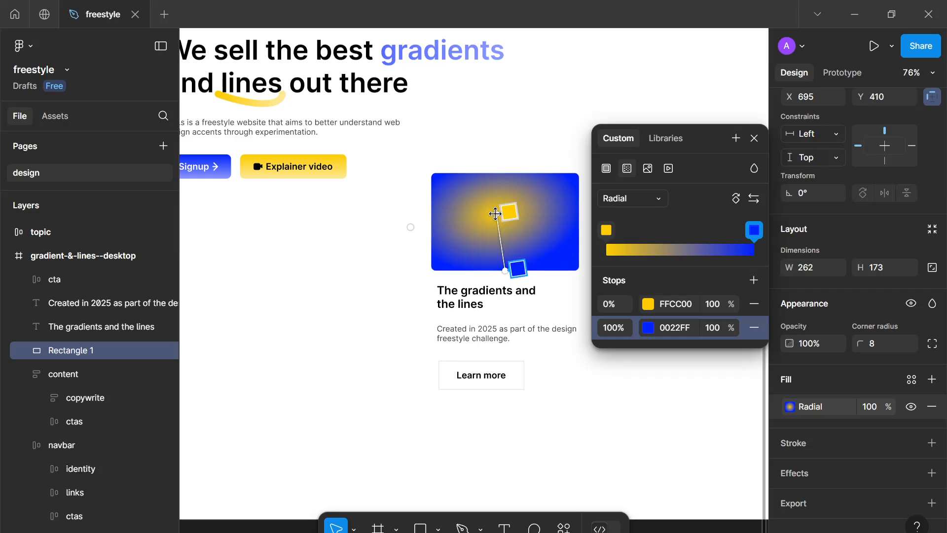
drag(606, 230, 672, 230)
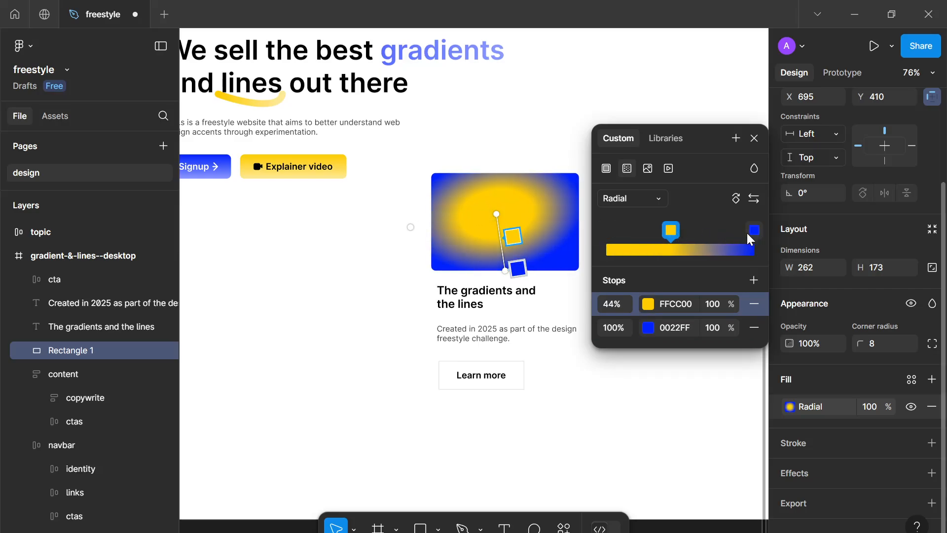
drag(754, 230, 597, 240)
mouse_move(673, 226)
mouse_down()
mouse_move(764, 219)
mouse_move(681, 239)
mouse_up()
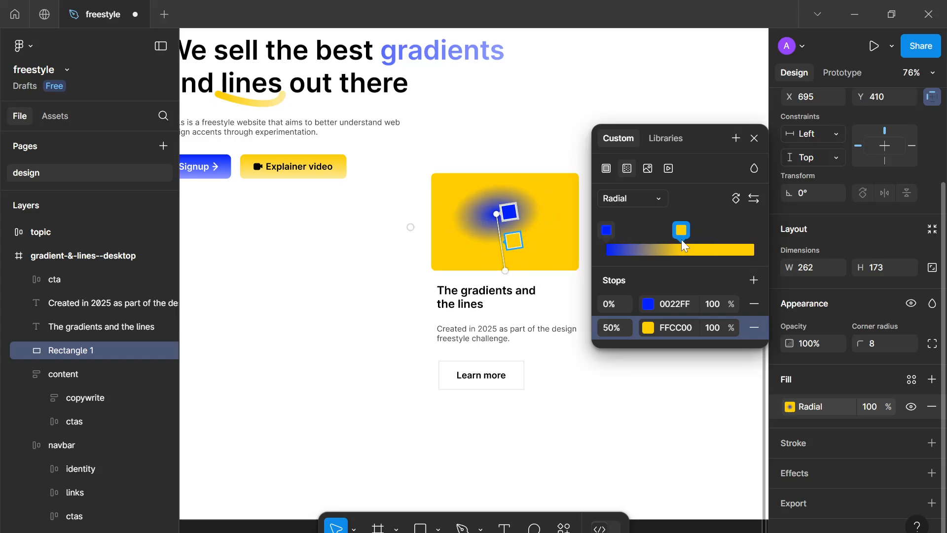
click(720, 249)
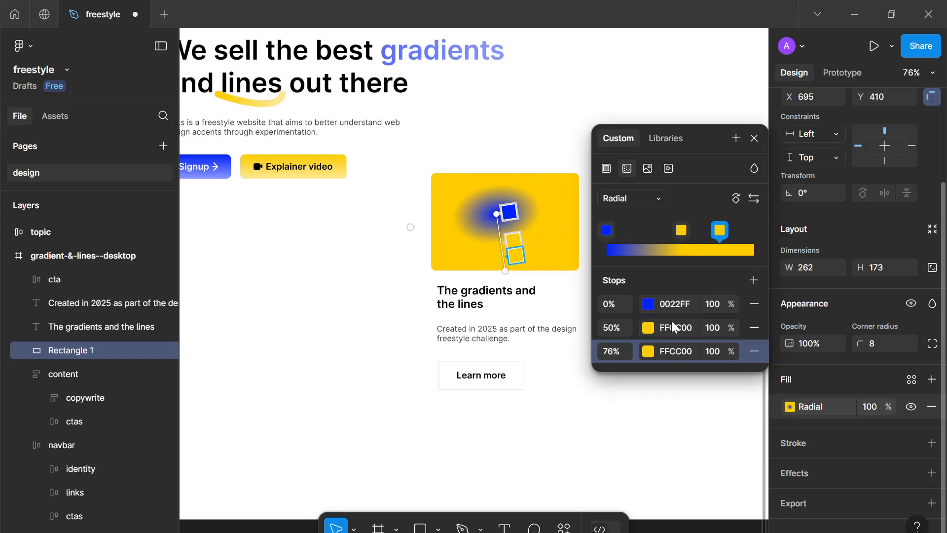
click(647, 352)
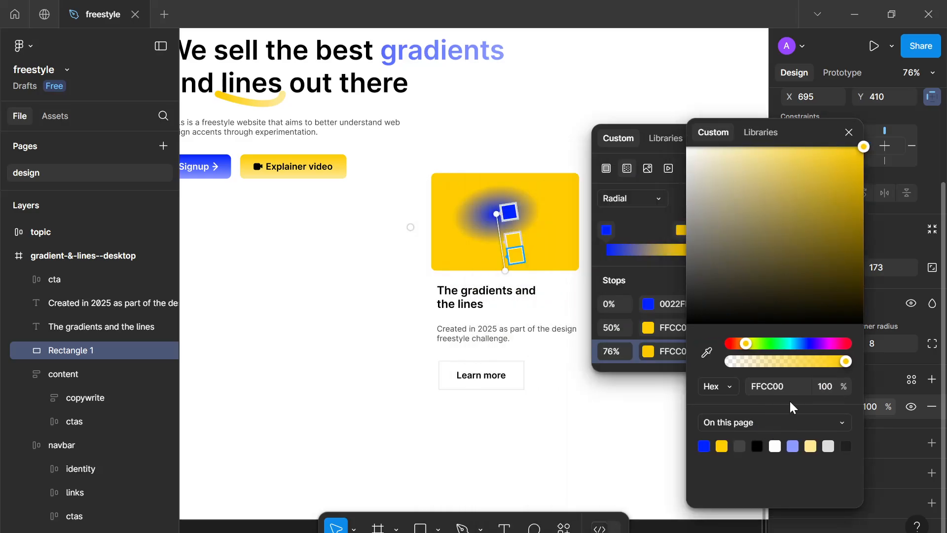
drag(789, 347, 822, 340)
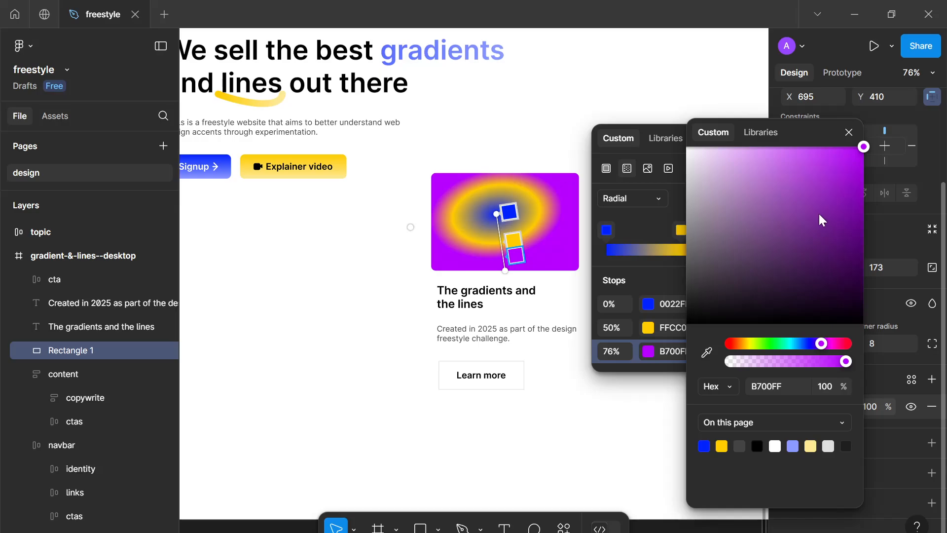
click(850, 133)
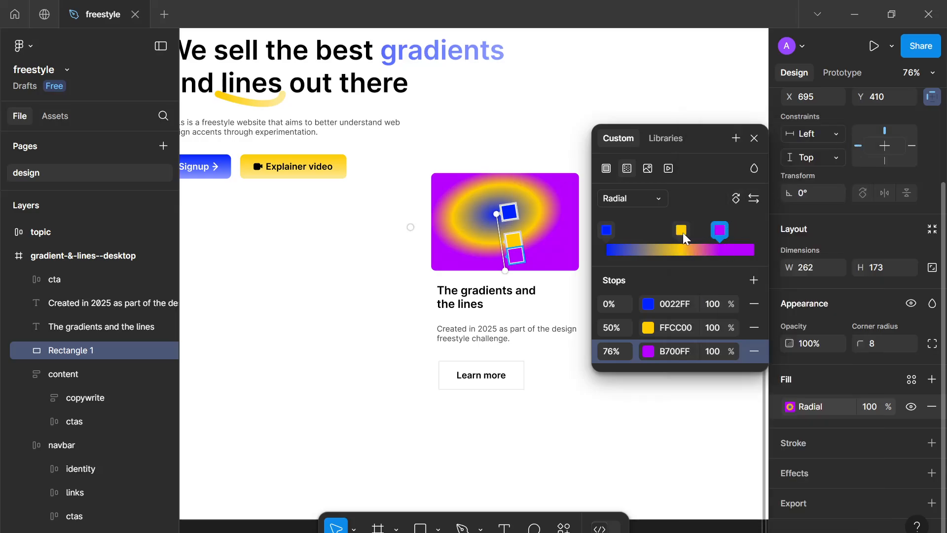
Position the radial gradient stops at 35%, 63% and 100%
drag(684, 233, 634, 230)
drag(721, 232, 722, 239)
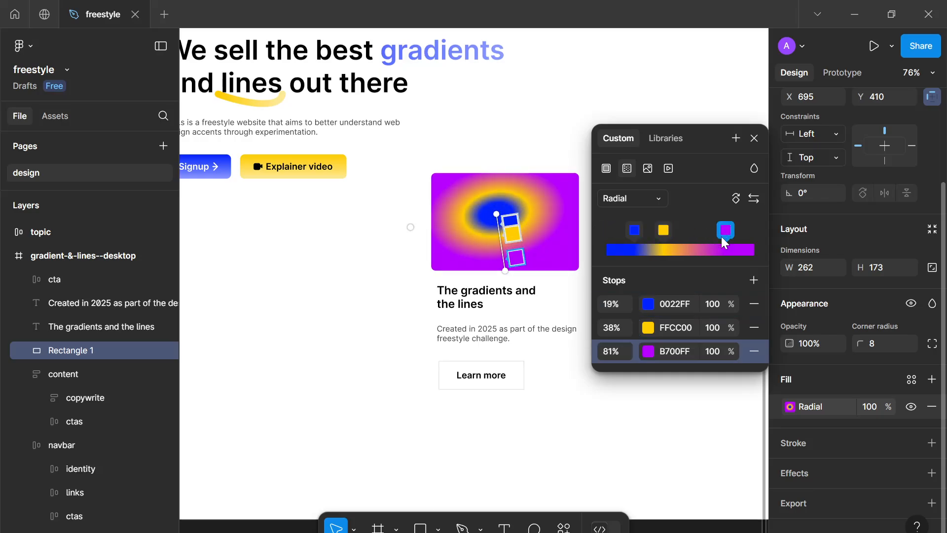
drag(664, 232, 700, 232)
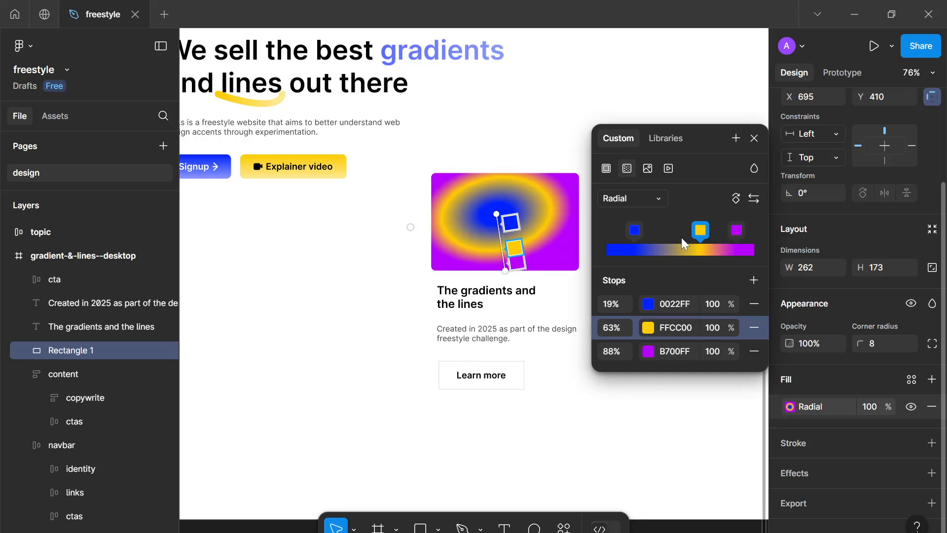
drag(635, 230, 658, 230)
click(736, 230)
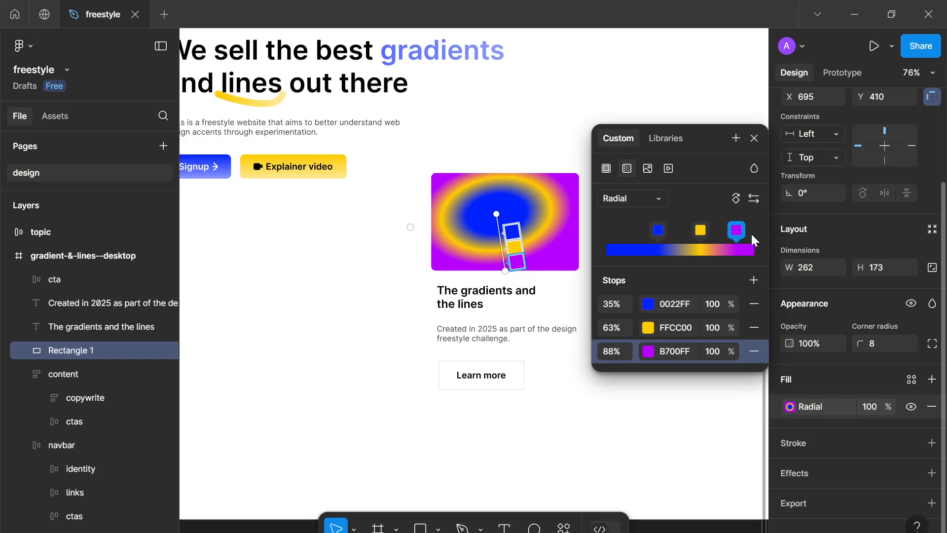
drag(752, 235, 768, 238)
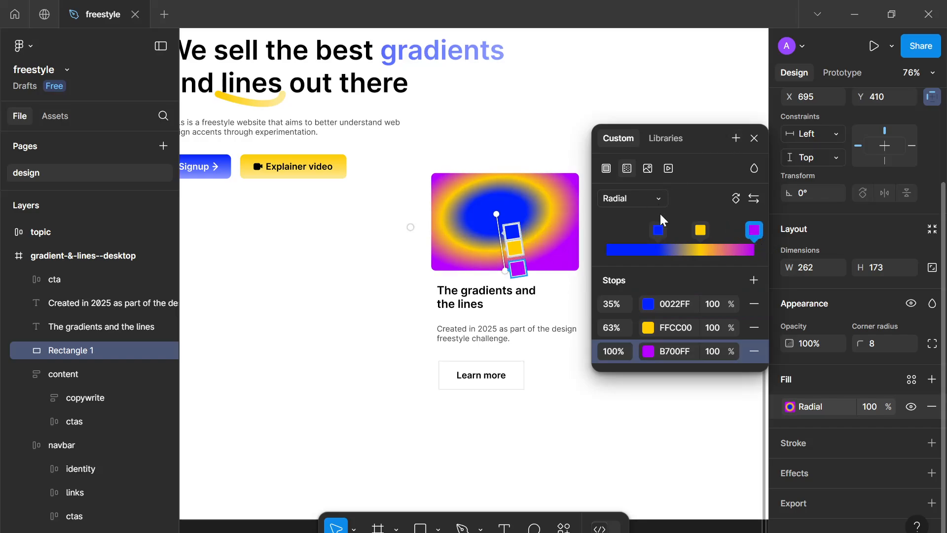
click(658, 230)
drag(652, 231, 634, 233)
click(573, 421)
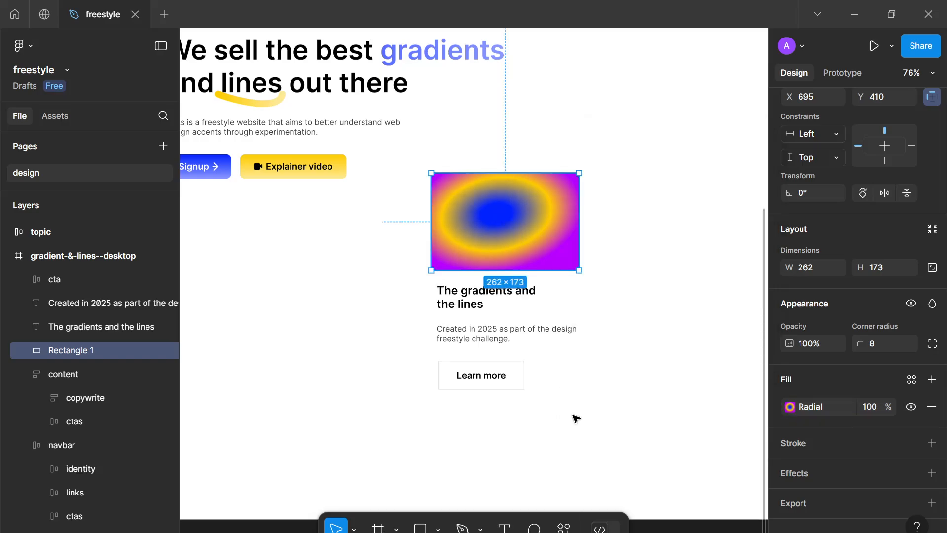
click(571, 414)
scroll(558, 404, down, 1)
scroll(557, 403, down, 3)
scroll(560, 406, down, 1)
scroll(560, 424, up, 2)
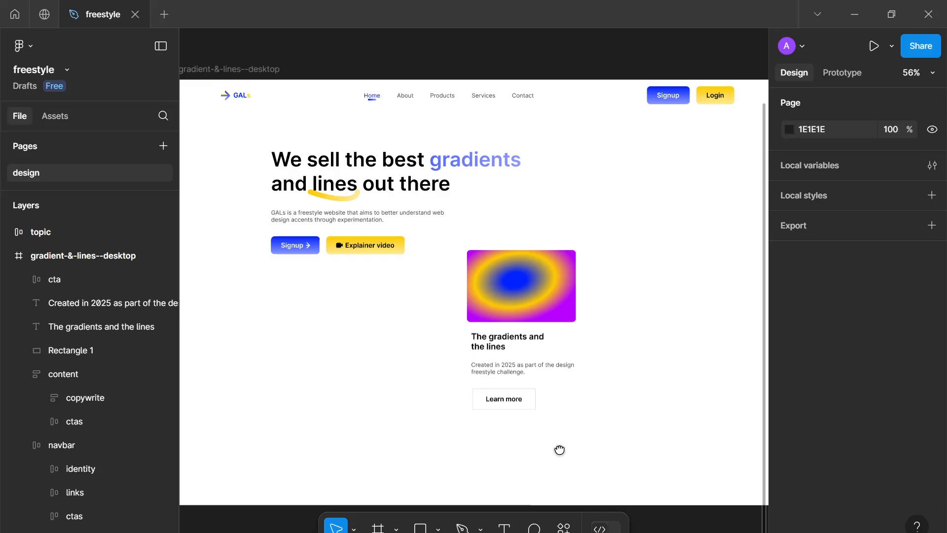
click(510, 399)
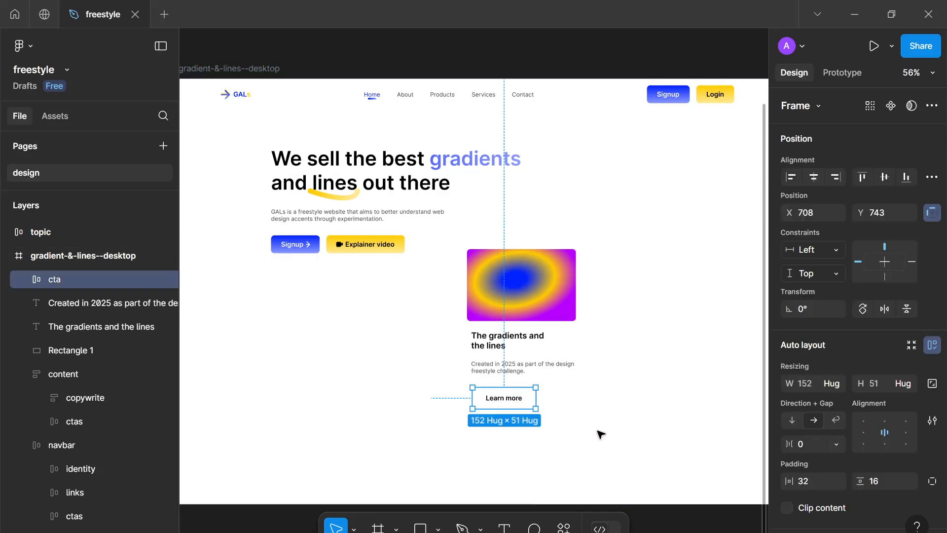
drag(610, 454, 487, 312)
drag(470, 273, 469, 271)
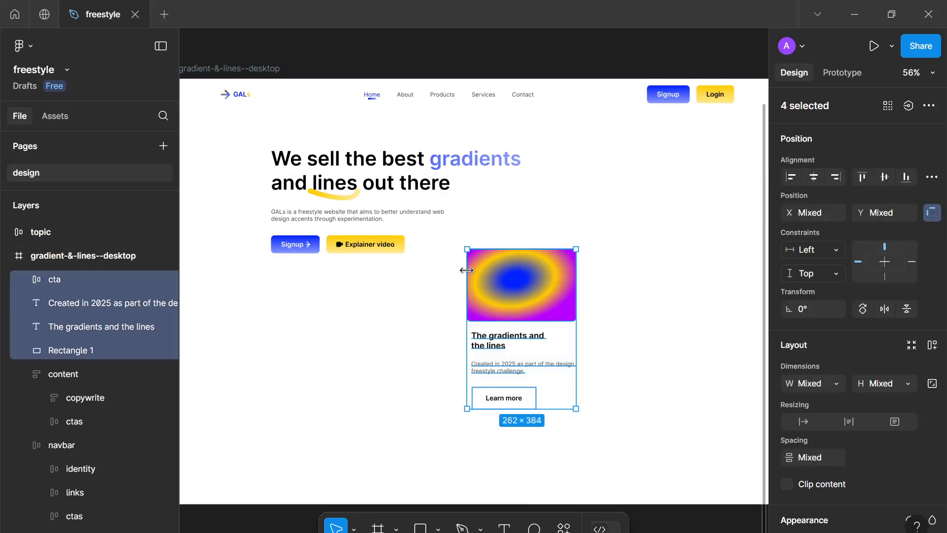
click(485, 327)
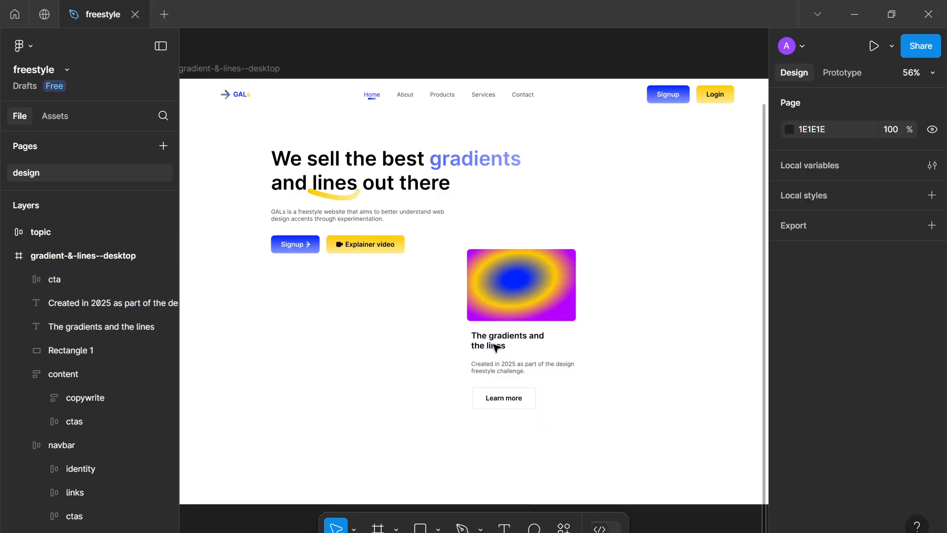
Wrap the card title and description in an auto layout frame named content with a 16 gap
click(492, 349)
shift+click(487, 368)
key(shift+a)
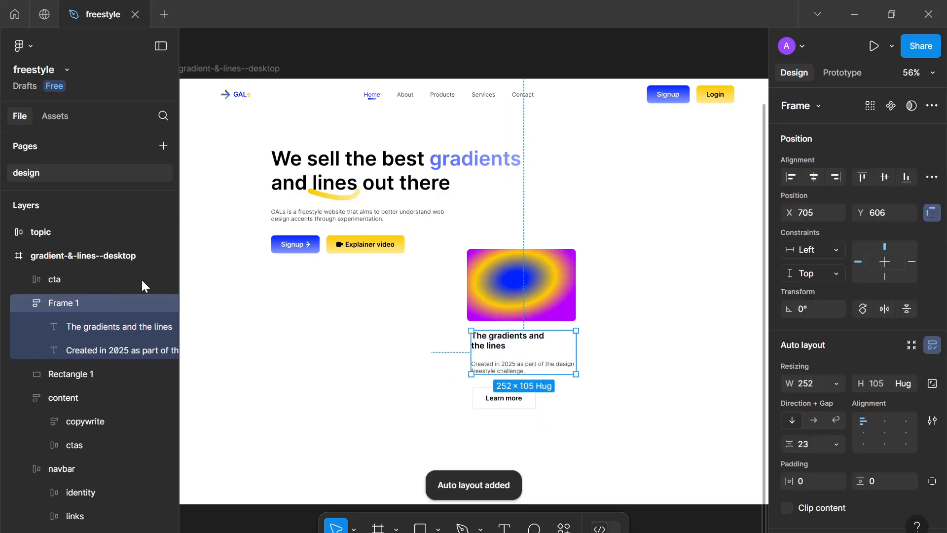
double_click(89, 299)
text(content)
key(Return)
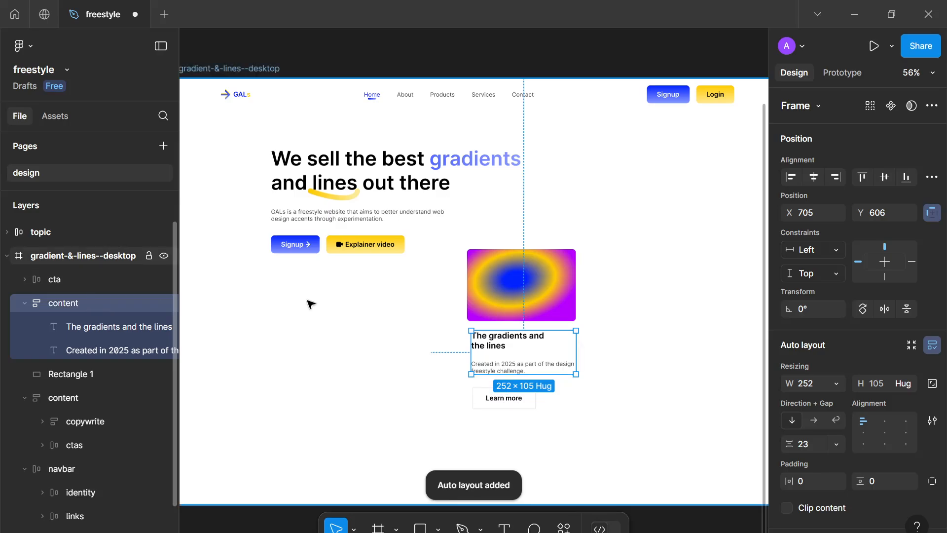
click(815, 443)
text(16)
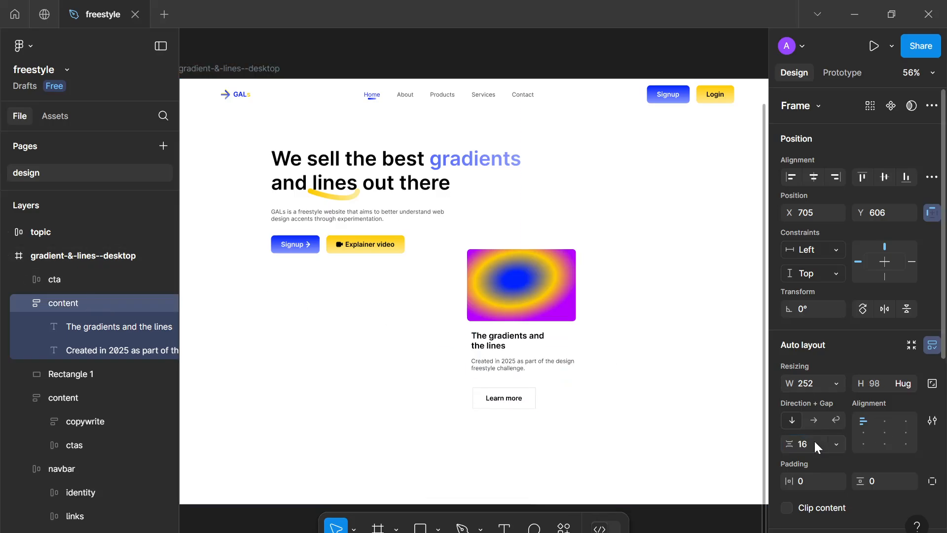
key(Return)
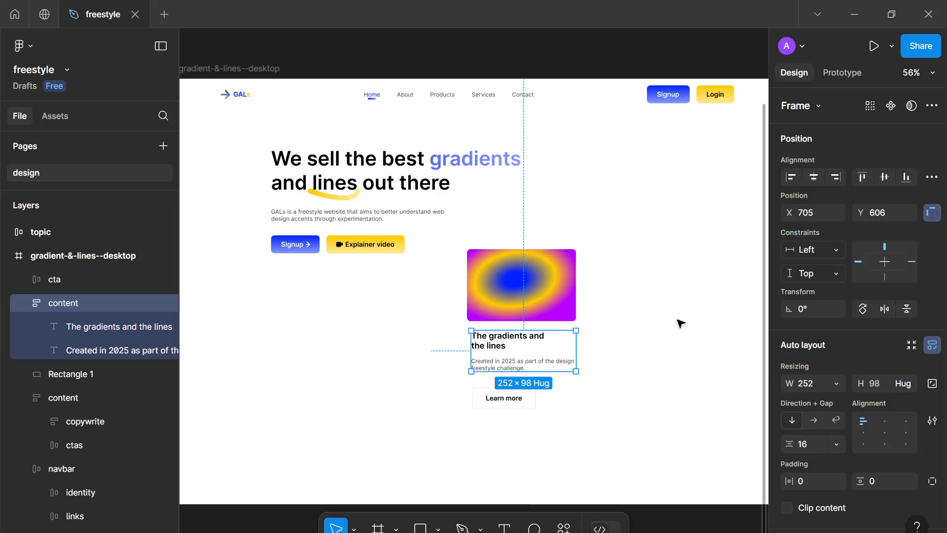
Wrap the content frame and the Learn more cta in an auto layout frame named main
shift+click(490, 404)
key(shift+a)
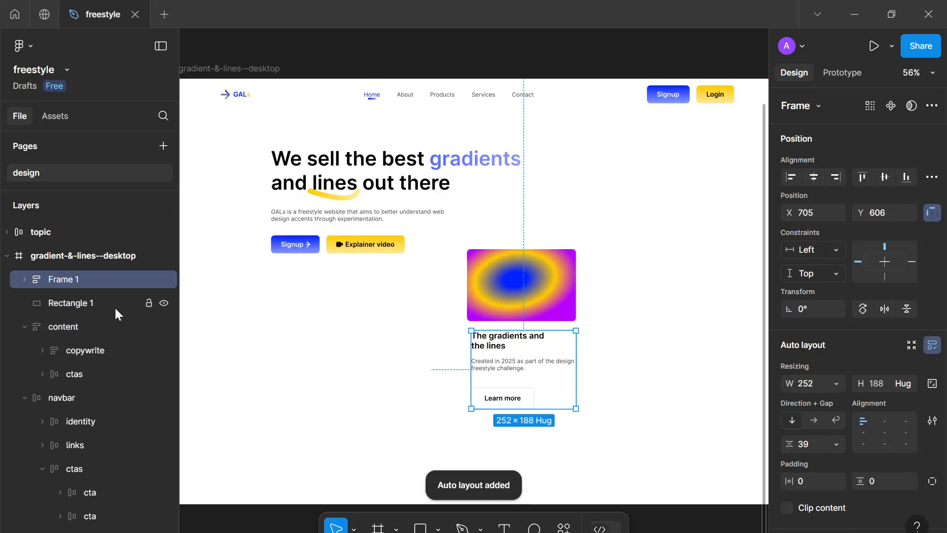
double_click(97, 282)
text(main)
key(Return)
Wrap the gradient rectangle and the main frame in an auto layout frame named card
shift+click(499, 284)
key(shift+a)
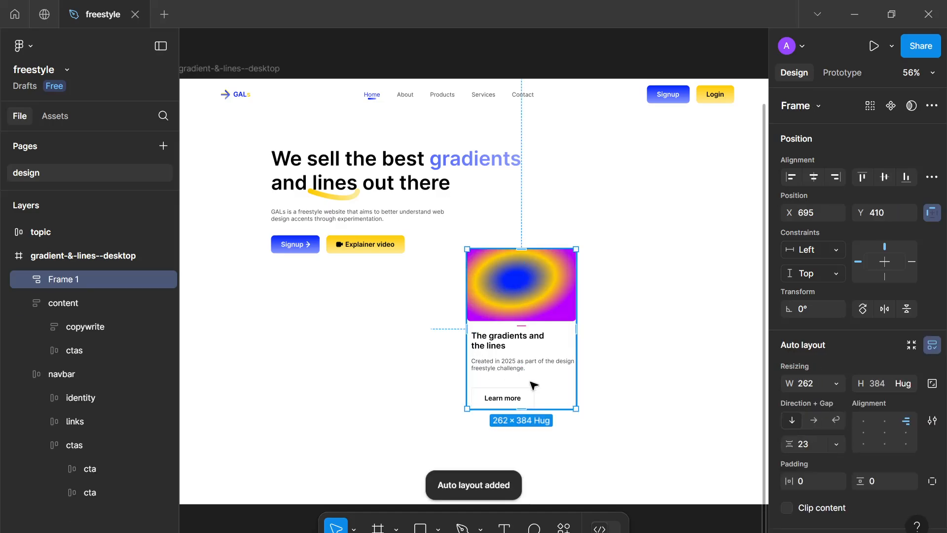
double_click(76, 277)
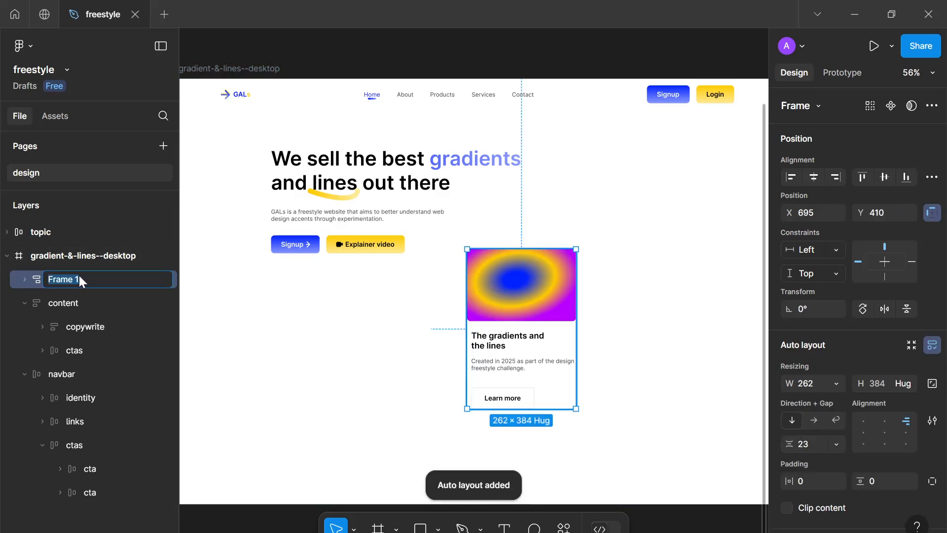
text(card)
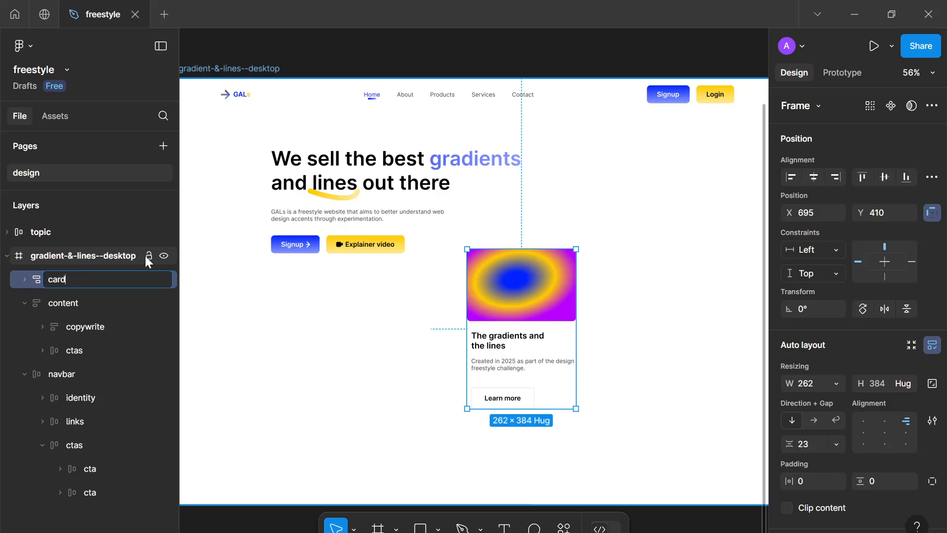
key(Return)
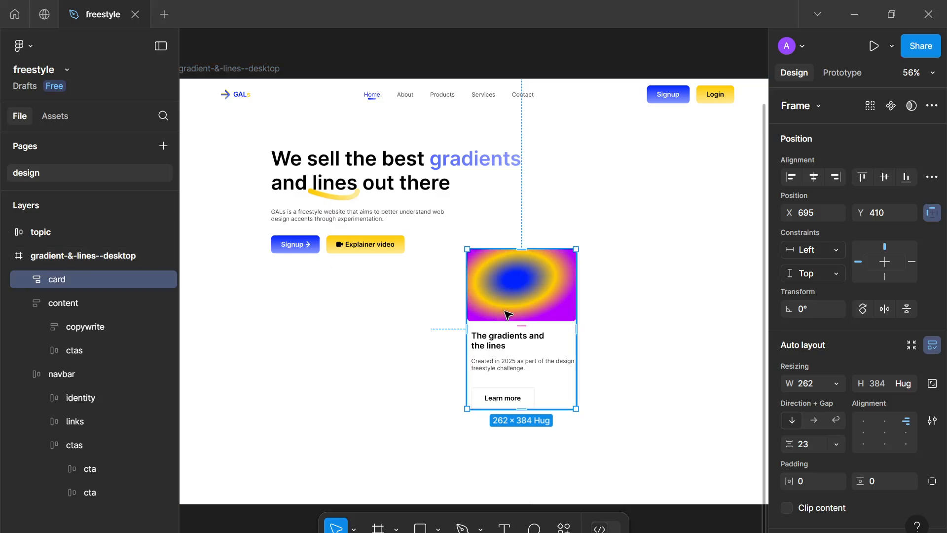
Set the item gap of the card and of its inner main frame to 24
click(805, 444)
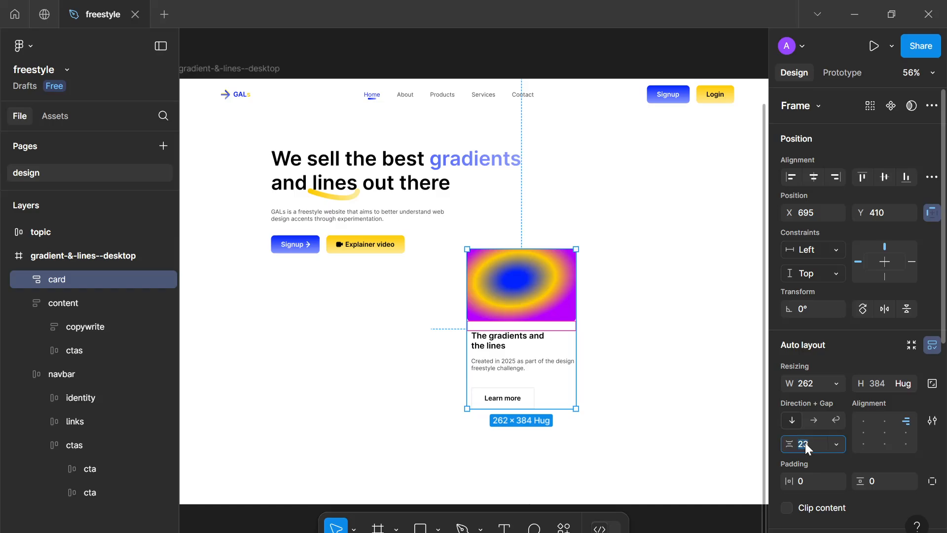
key(Up)
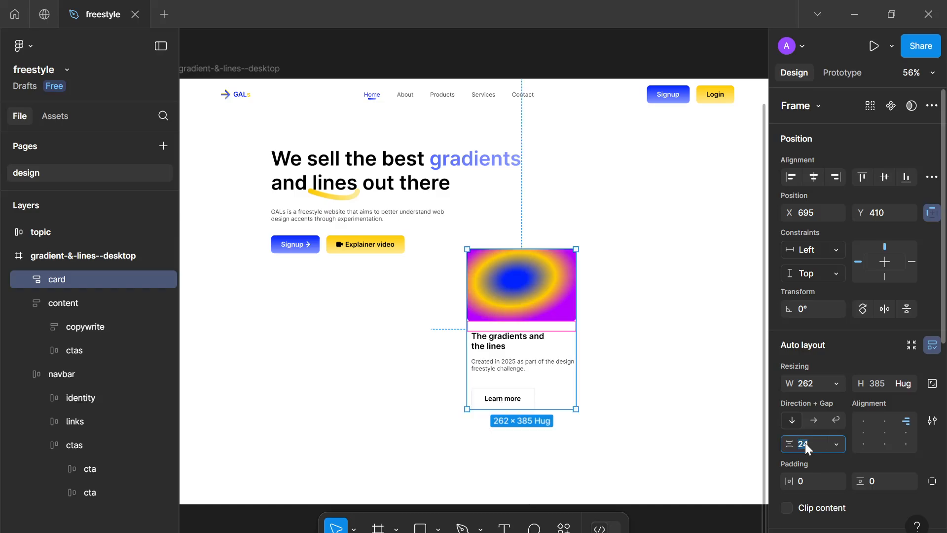
double_click(499, 351)
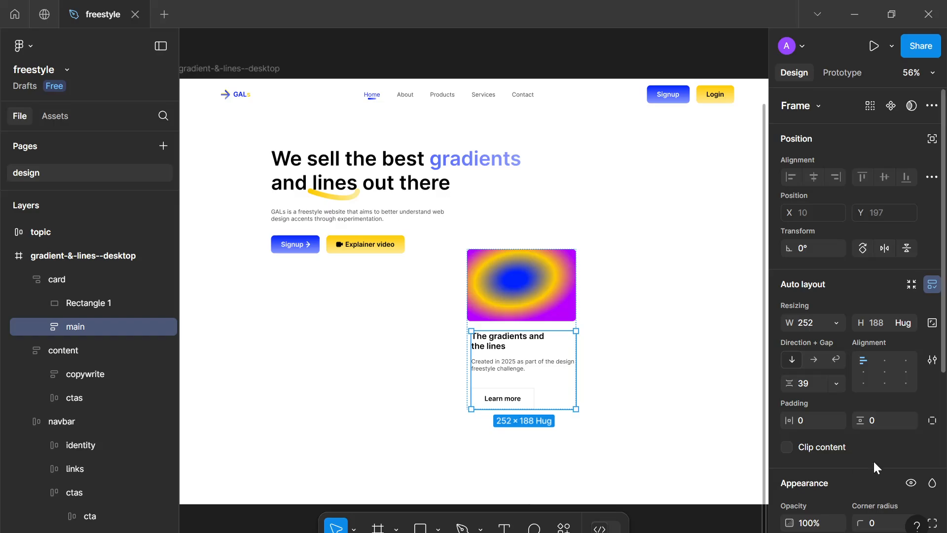
click(811, 381)
text(24)
key(Return)
Reduce the card frame's item gap to 20
click(599, 433)
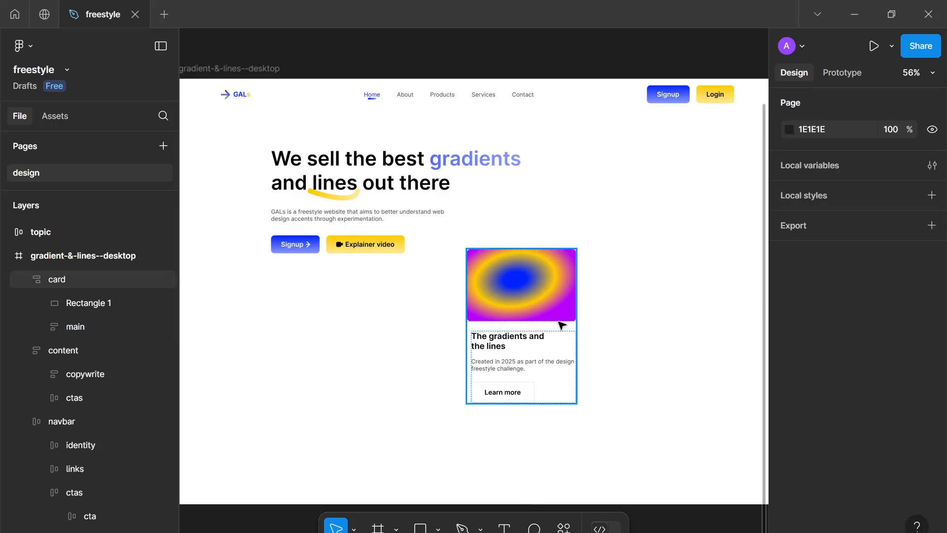
click(561, 323)
click(816, 442)
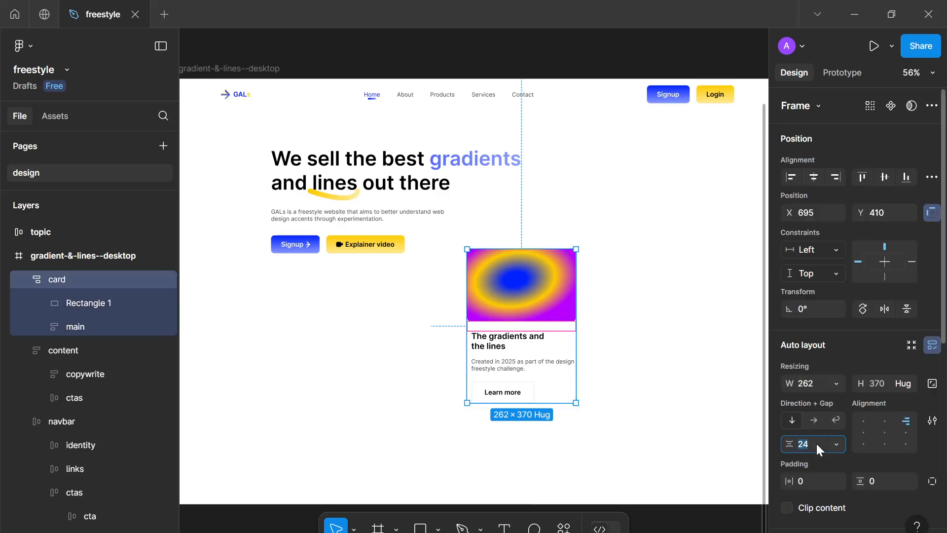
key(Down)
key(Down)
key(Down)
key(Down)
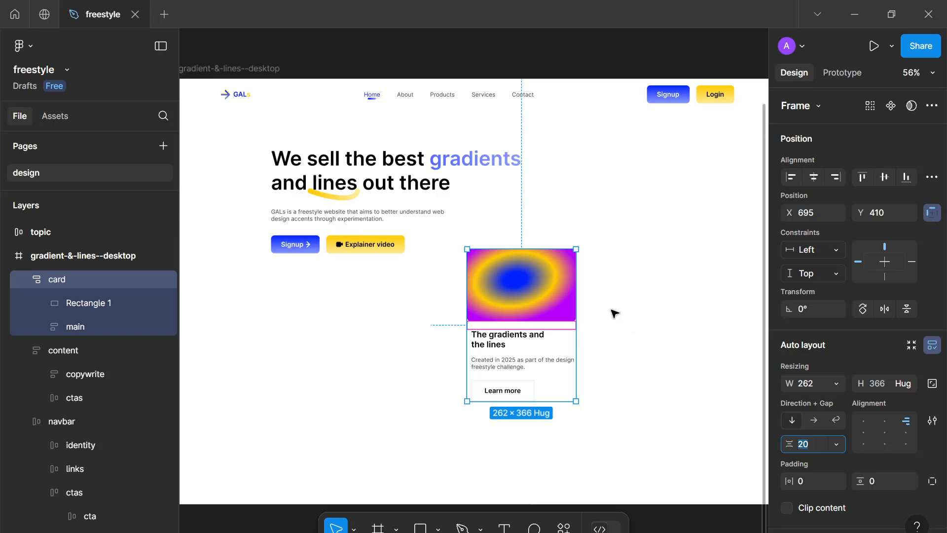
Give the card 16 horizontal and 16 vertical padding
scroll(832, 437, down, 3)
click(821, 333)
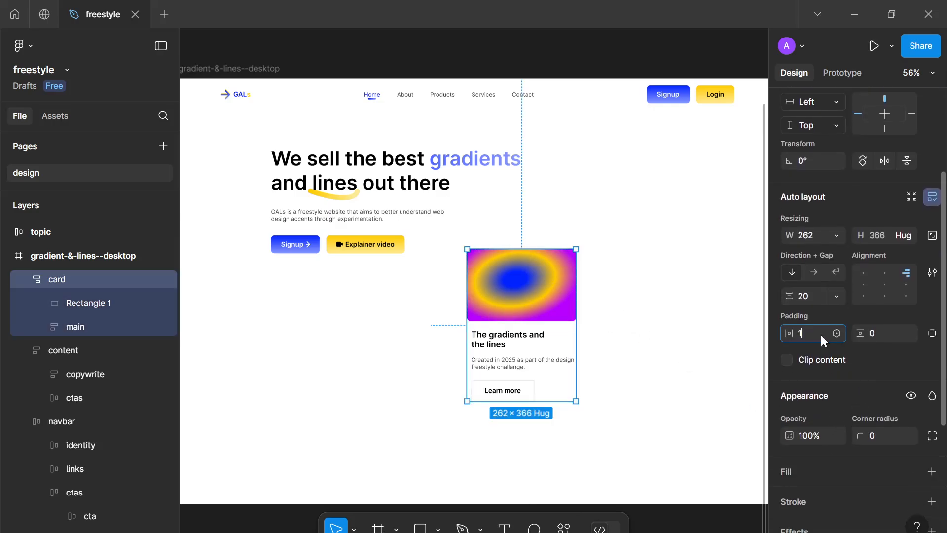
text(16)
key(Tab)
text(16)
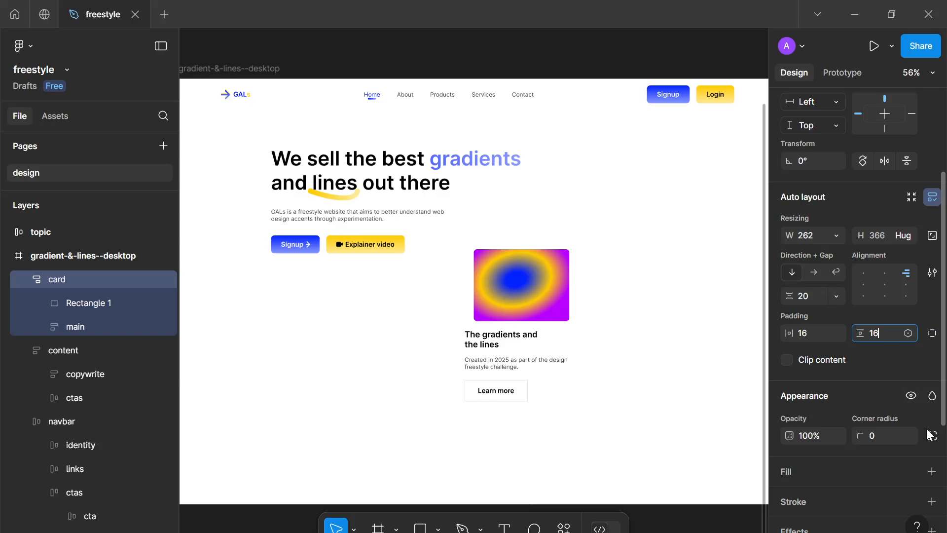
Add an inside stroke colored E0E0E0 to the card and set its corner radius to 8
scroll(902, 345, down, 3)
click(932, 353)
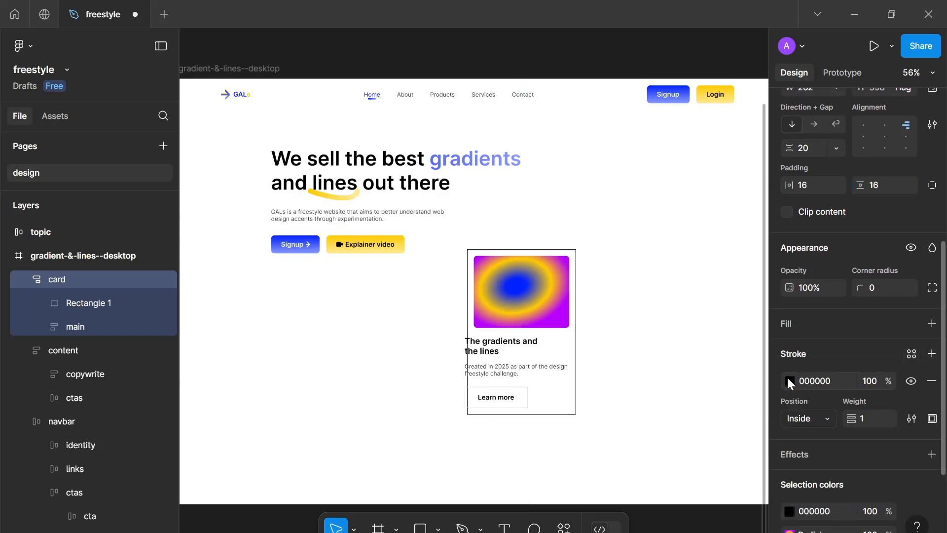
click(788, 379)
click(663, 481)
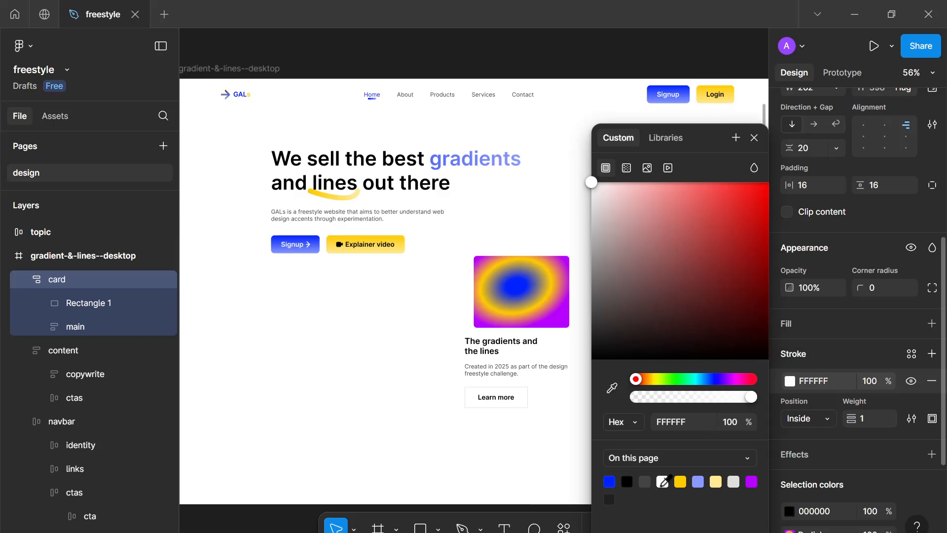
click(646, 482)
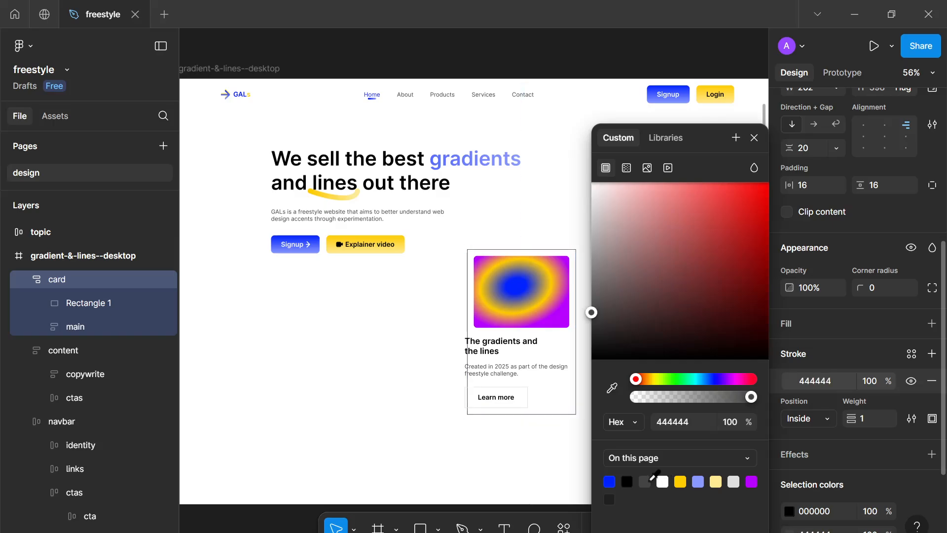
click(733, 481)
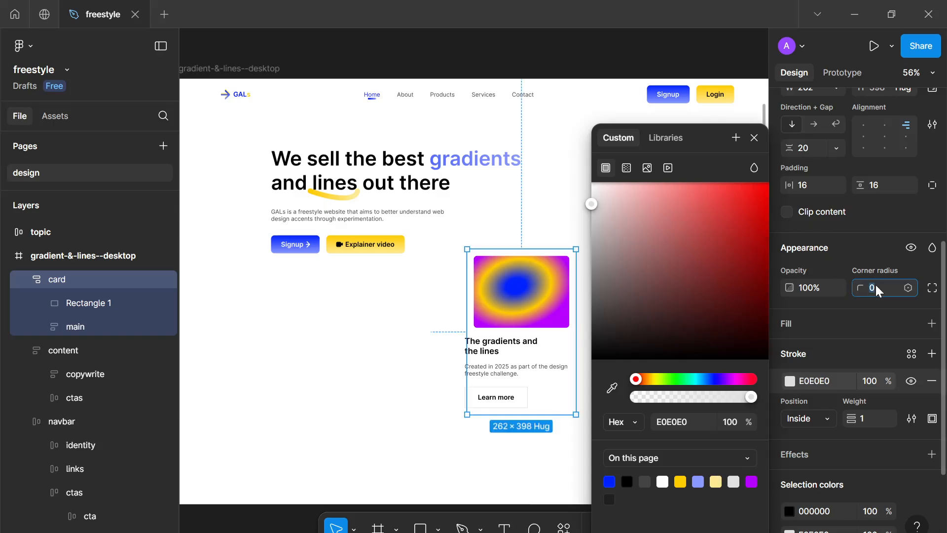
text(8)
key(Return)
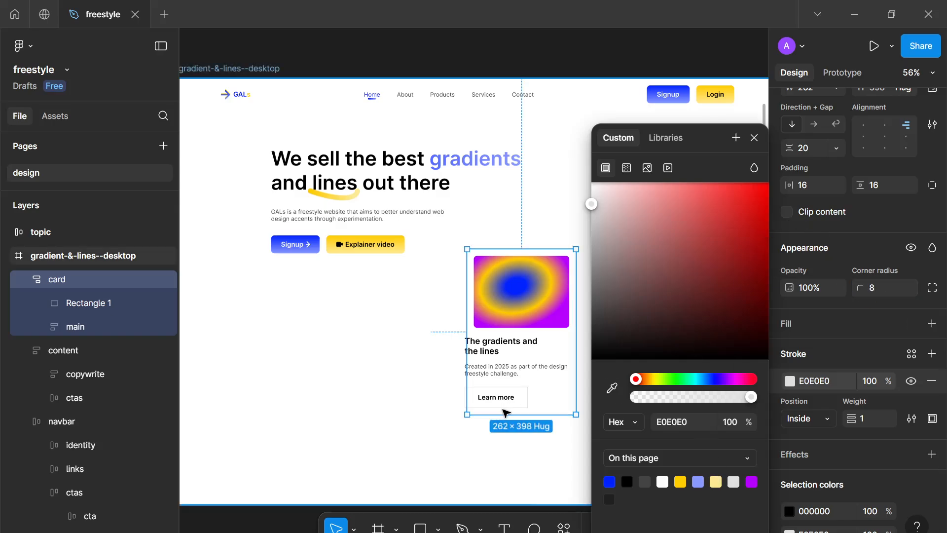
Try to set the Learn more cta's corner radius to 8
scroll(504, 408, up, 3)
click(510, 393)
click(510, 393)
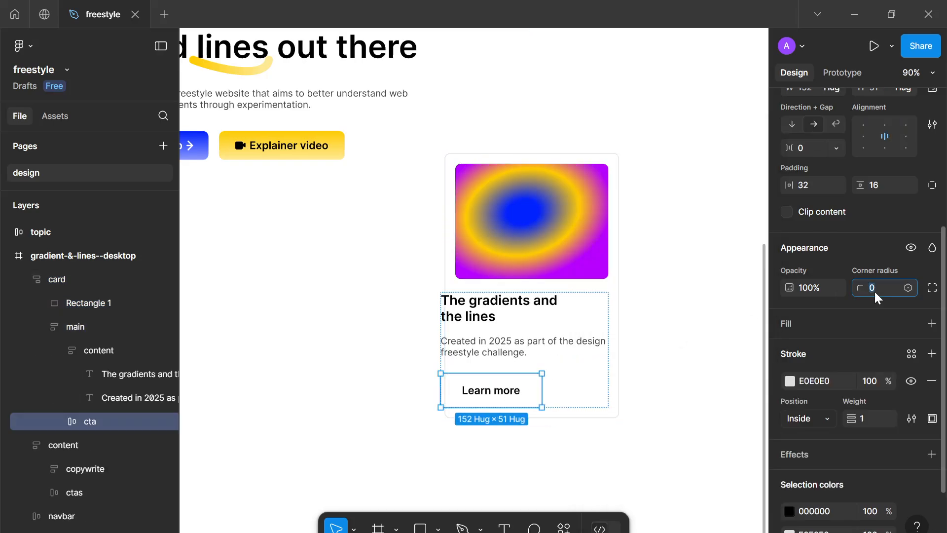
text(8)
Set the card's width to hug its contents
click(659, 350)
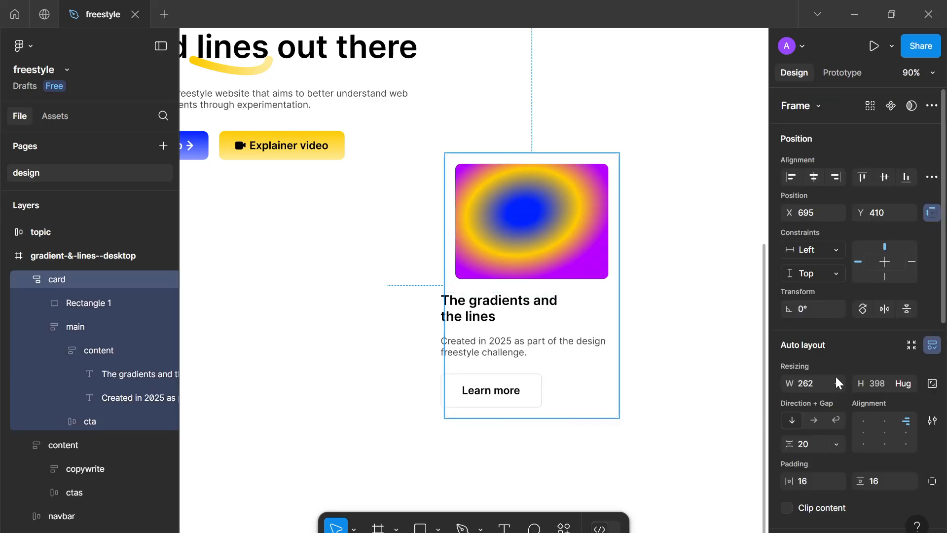
click(836, 383)
click(841, 392)
click(649, 425)
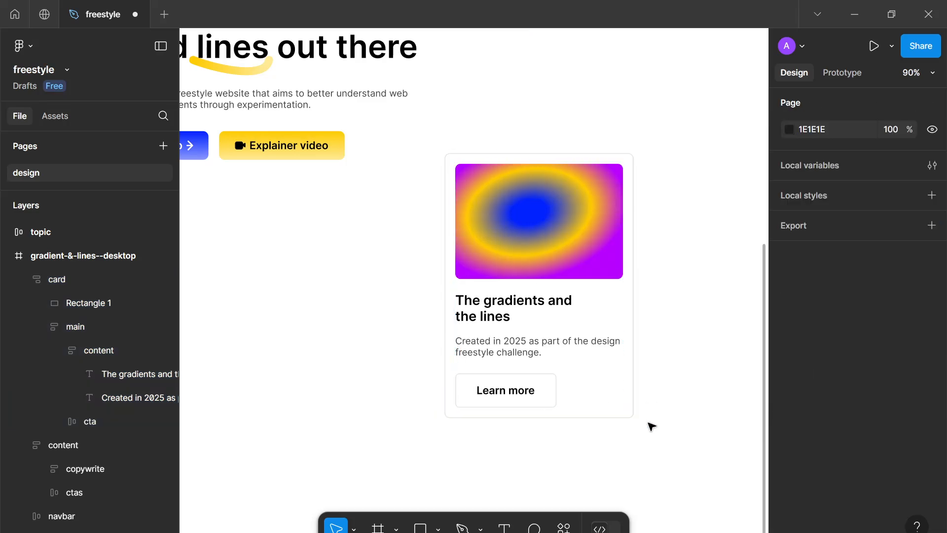
Make the Learn more cta fill the card's full width
click(538, 392)
click(538, 392)
click(537, 392)
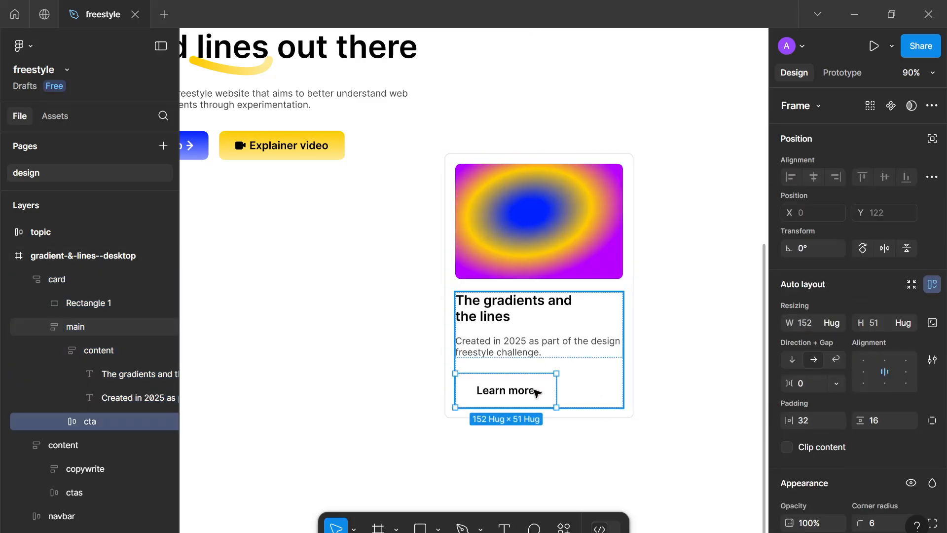
click(833, 326)
click(836, 337)
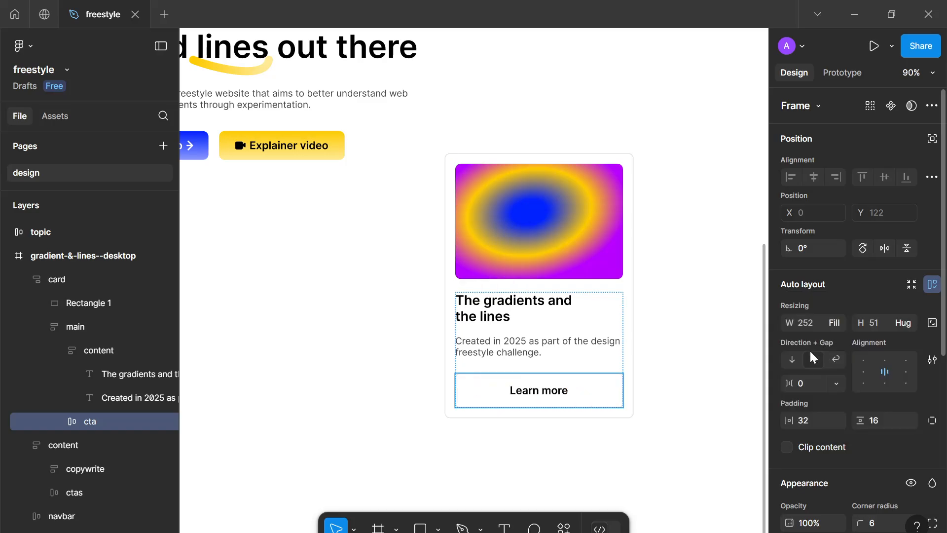
click(658, 489)
Darken the card's stroke color to D4D4D4
scroll(660, 490, down, 1)
scroll(651, 484, down, 3)
scroll(651, 476, up, 5)
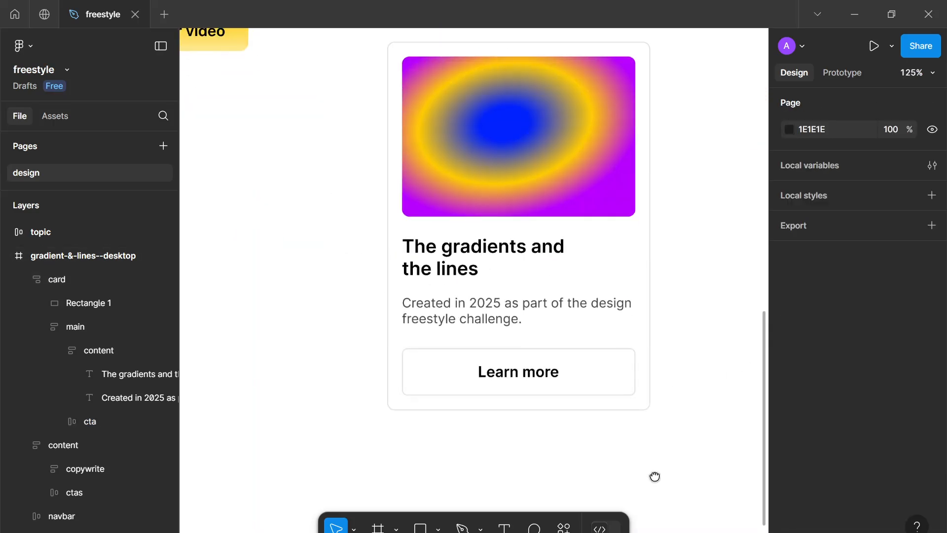
click(635, 408)
click(638, 397)
scroll(638, 397, down, 3)
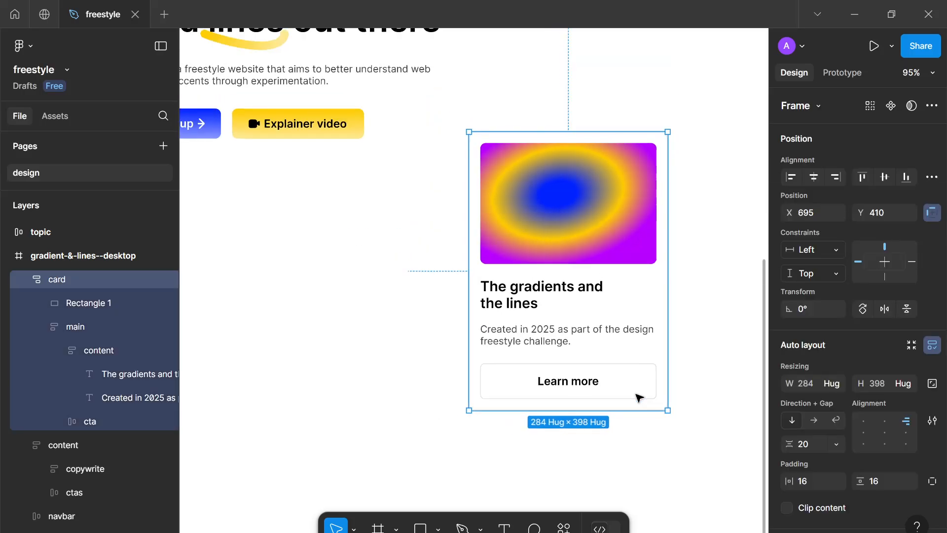
click(729, 438)
scroll(698, 399, down, 5)
scroll(704, 317, up, 1)
drag(698, 400, 650, 367)
scroll(652, 367, up, 2)
click(604, 301)
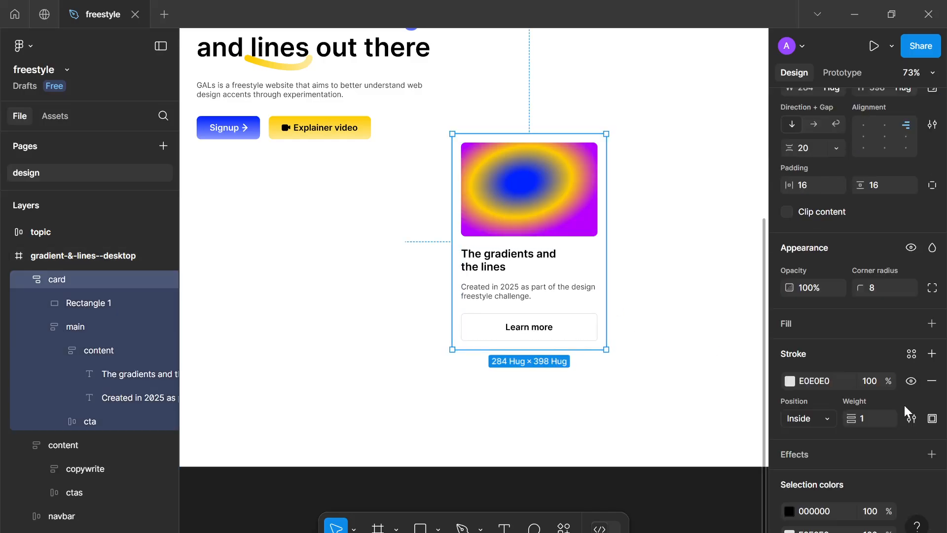
scroll(904, 404, down, 2)
click(789, 461)
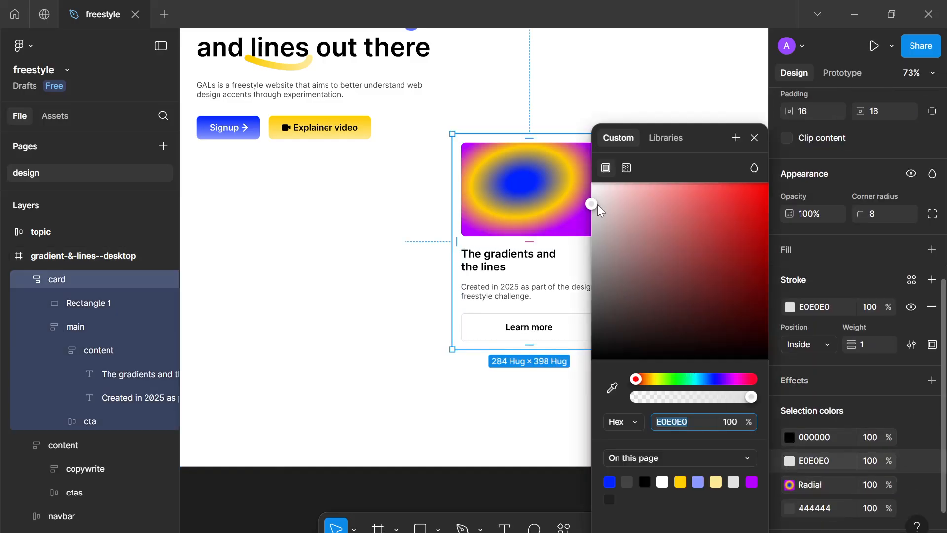
drag(597, 204, 576, 220)
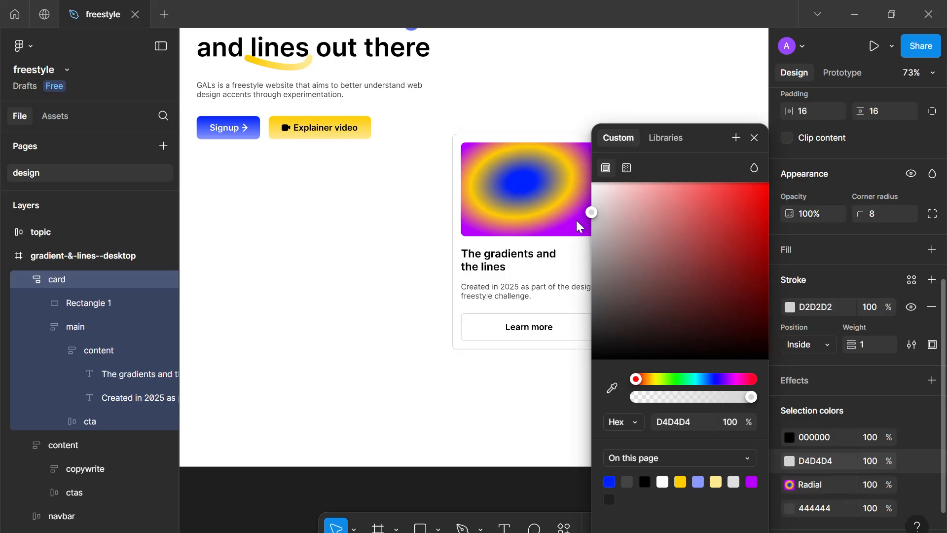
click(454, 410)
Move the card to the page's left side just below the hero section
scroll(455, 411, down, 2)
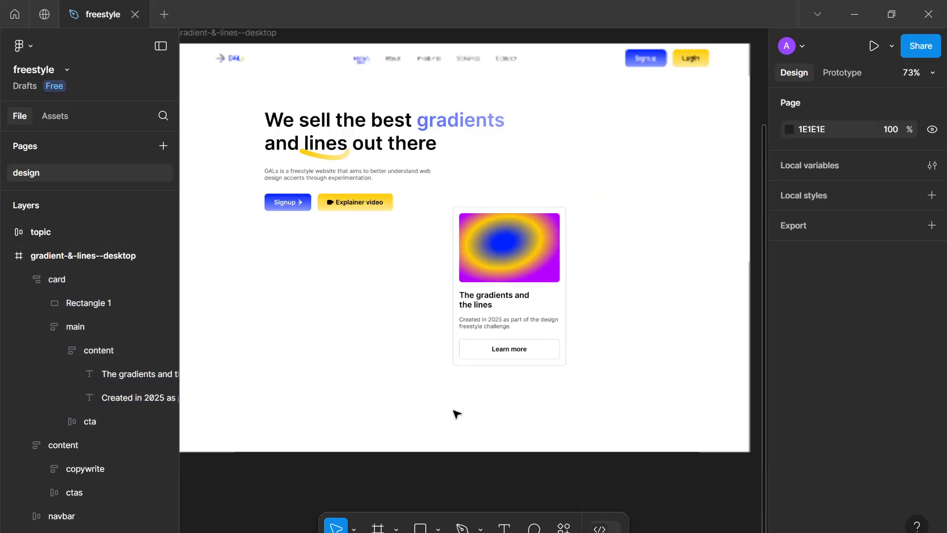
scroll(454, 411, down, 2)
drag(539, 321, 301, 364)
scroll(304, 364, down, 2)
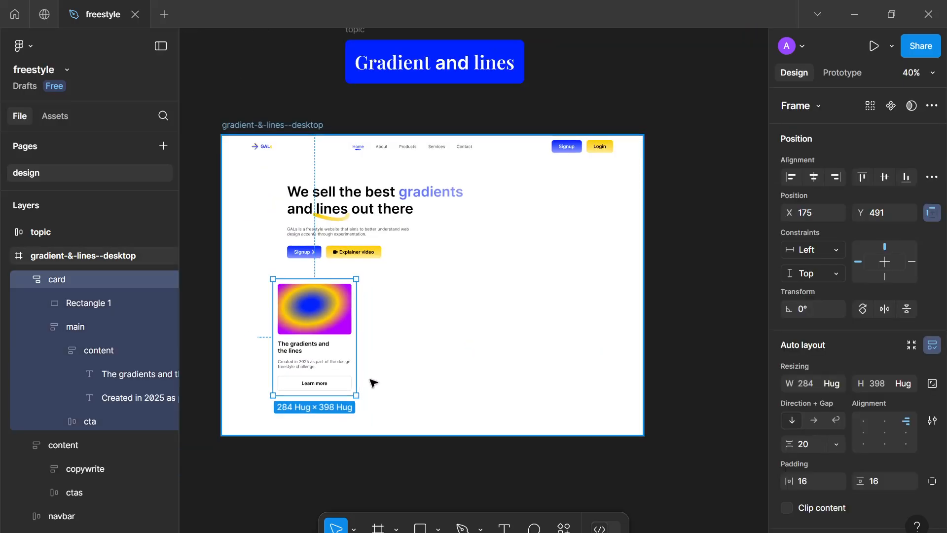
drag(365, 390, 428, 346)
scroll(425, 346, up, 1)
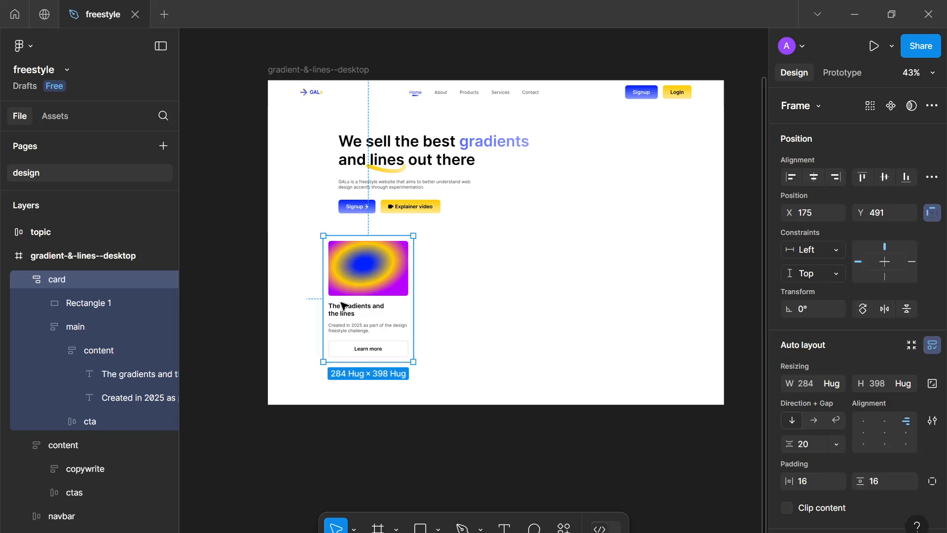
mouse_move(344, 305)
mouse_down()
mouse_move(298, 305)
mouse_move(326, 306)
mouse_up()
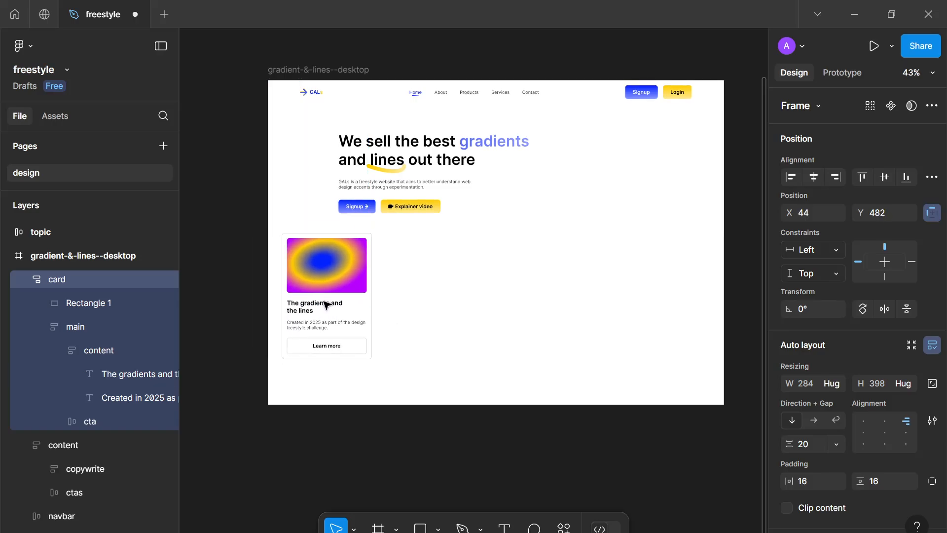
Rename the card's gradient rectangle layer to img
double_click(61, 304)
text(img)
key(Return)
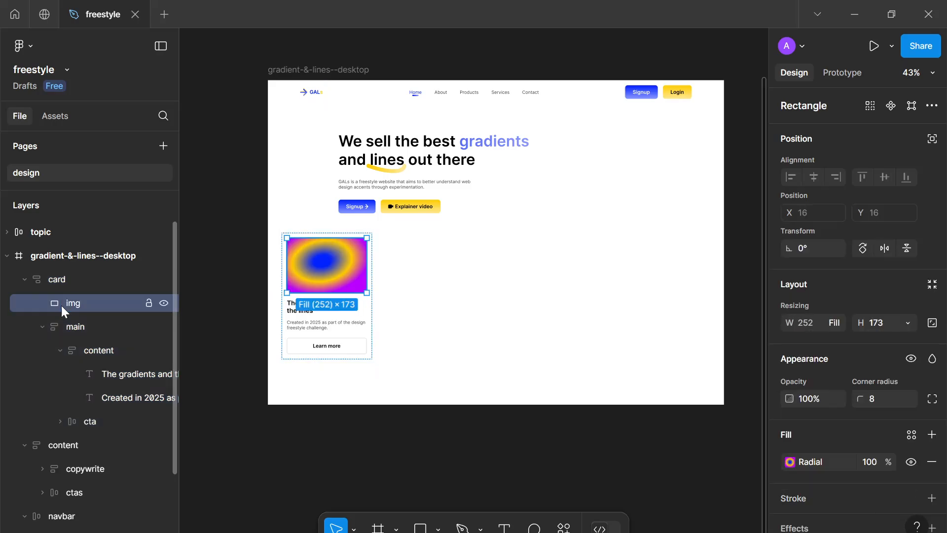
click(24, 279)
key(Escape)
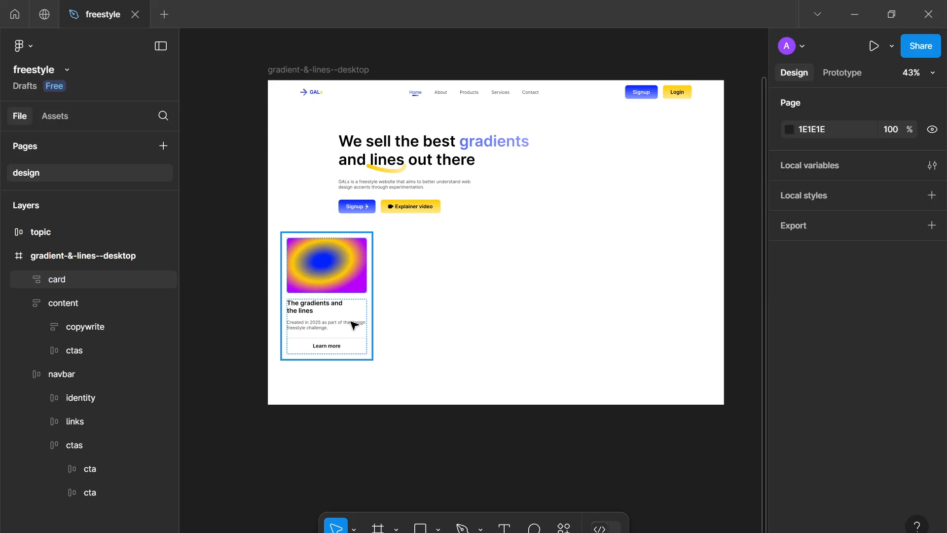
Duplicate the card into a horizontal row of five cards
drag(335, 323, 409, 322)
key(ctrl+d)
key(ctrl+d)
key(ctrl+d)
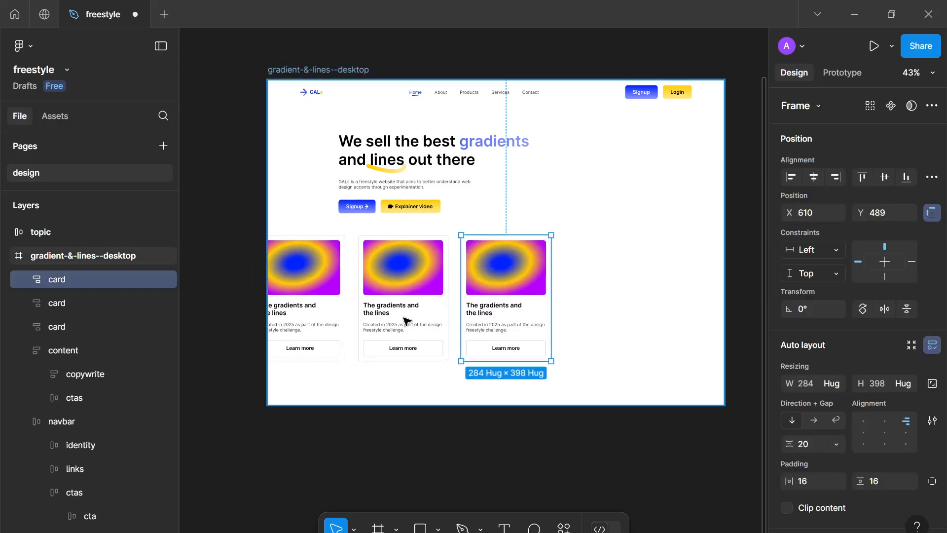
Wrap the five cards in a horizontal auto layout frame with a 24 gap
shift+click(543, 299)
shift+click(486, 303)
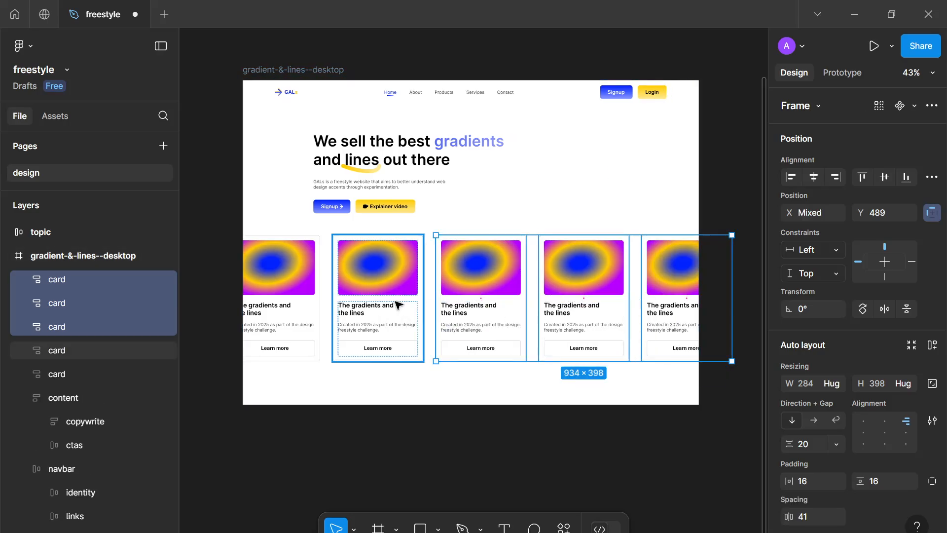
shift+click(395, 302)
shift+click(255, 306)
key(shift+a)
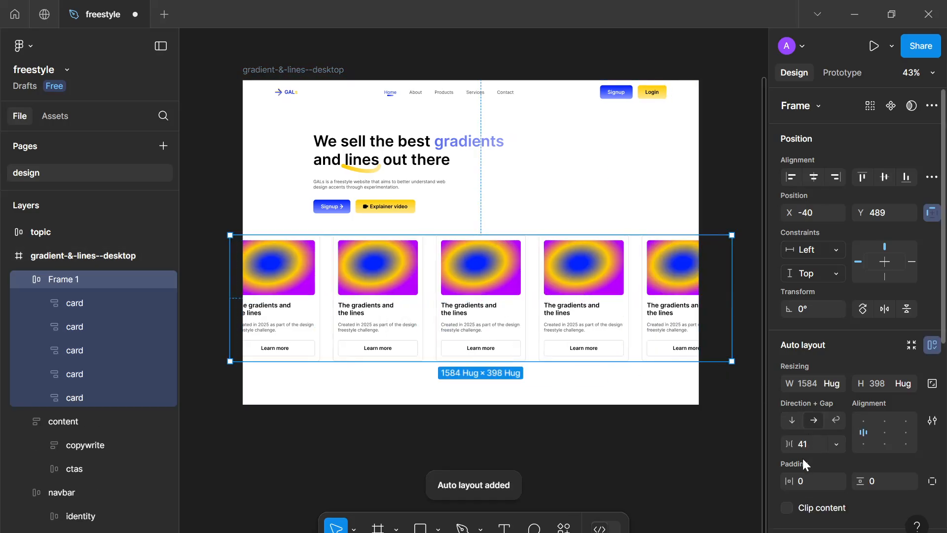
click(802, 444)
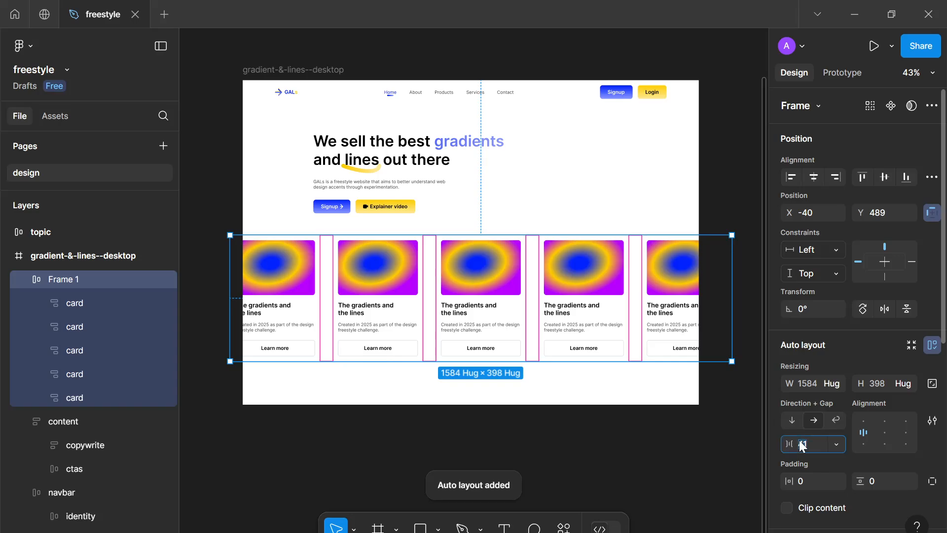
text(24)
key(Return)
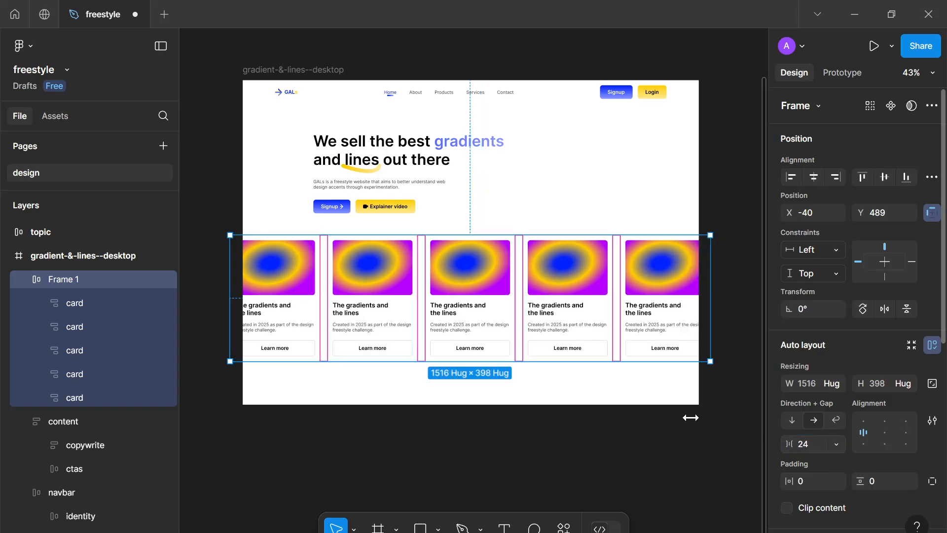
click(690, 418)
click(693, 341)
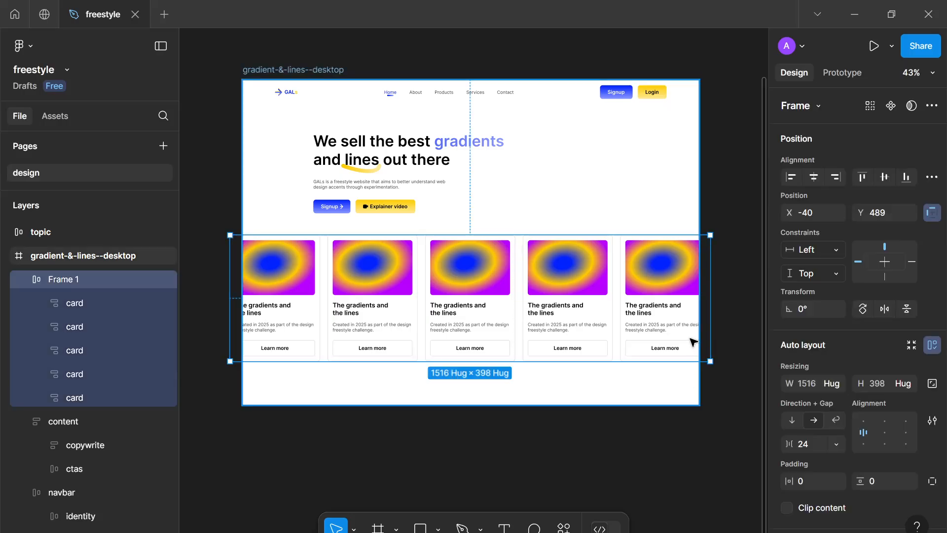
Undo the recent card-row edits and nudge the row slightly lower beneath the hero
scroll(692, 338, down, 1)
drag(623, 302, 626, 302)
key(ctrl+z)
key(ctrl+z)
key(ctrl+z)
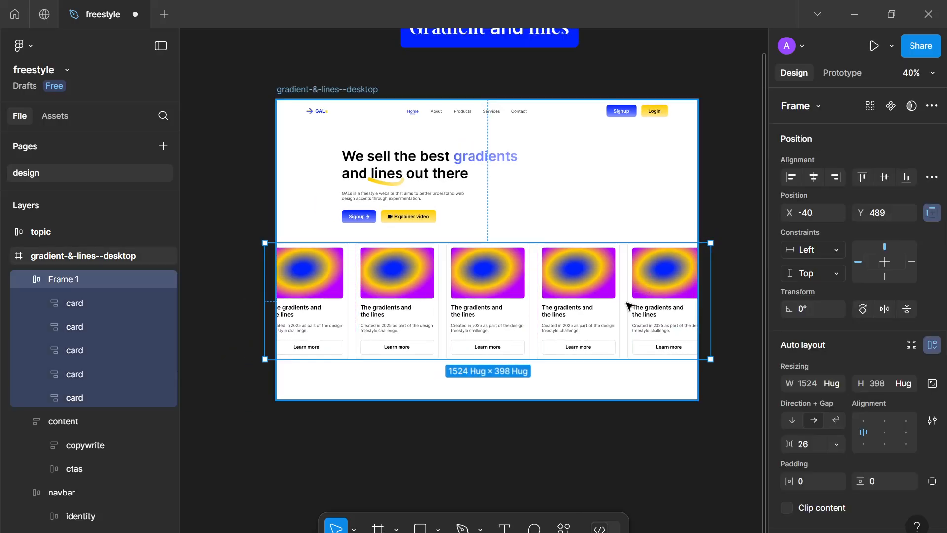
drag(505, 292, 508, 298)
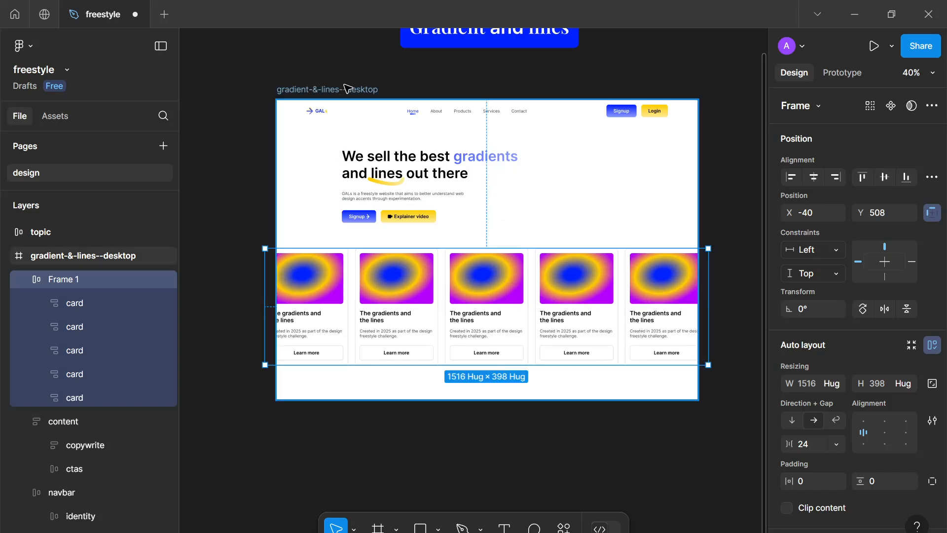
Resize the desktop page frame's height to about 974
click(402, 372)
drag(412, 399, 408, 384)
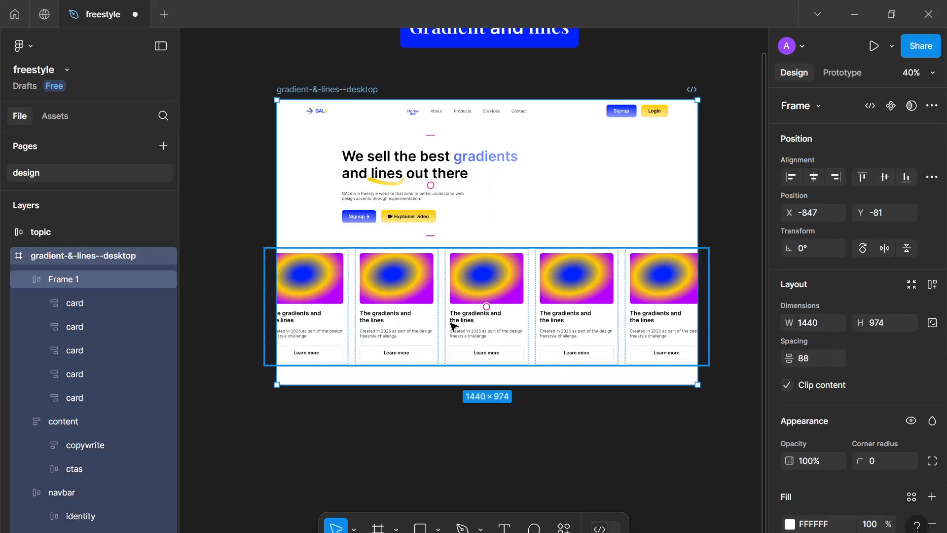
Center the card row horizontally in the page and place it just below the hero section
click(483, 329)
drag(528, 323, 540, 304)
click(814, 177)
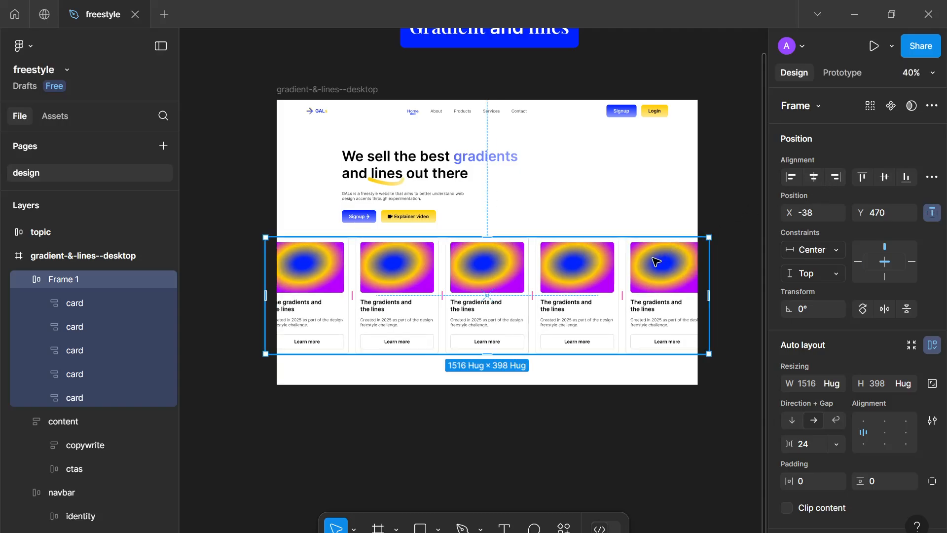
drag(651, 266, 654, 271)
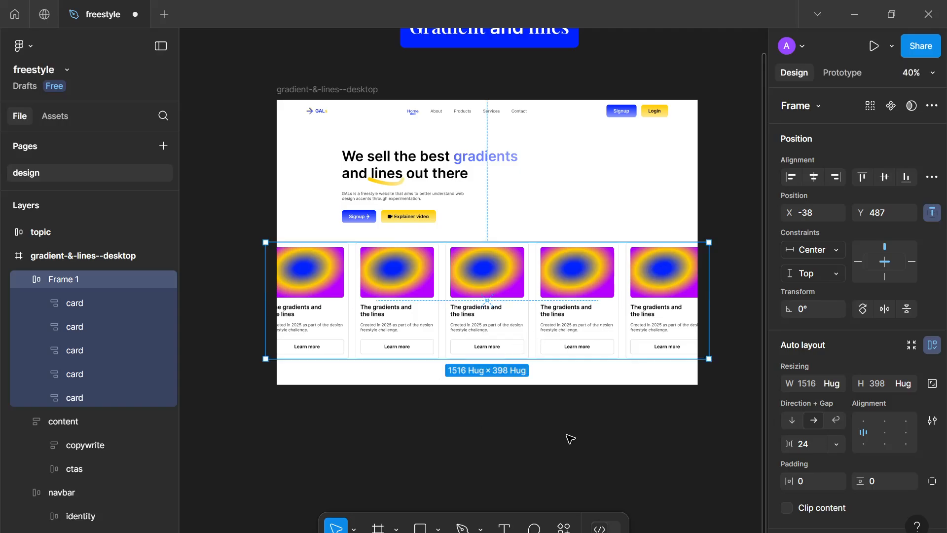
Shorten the desktop page frame to about 947 tall so it ends just below the cards
click(552, 424)
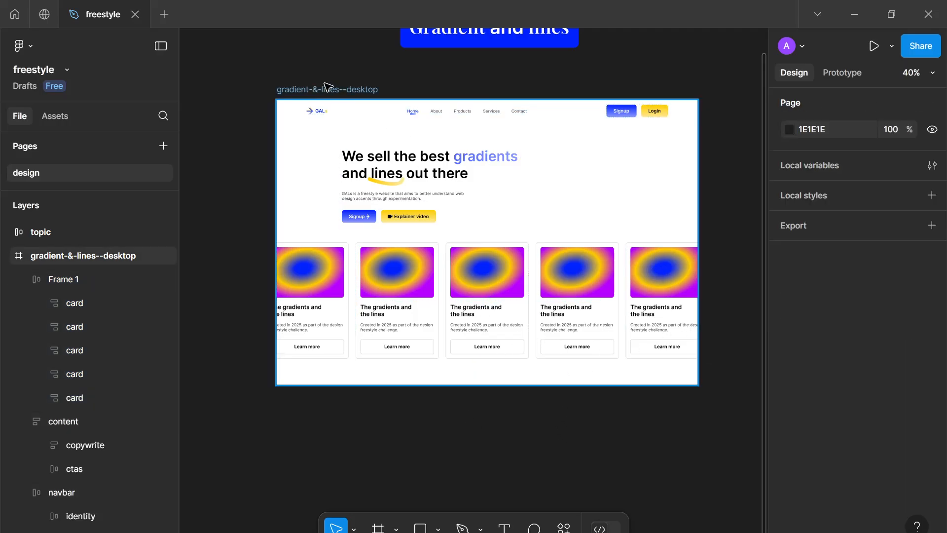
click(424, 377)
drag(423, 385, 424, 377)
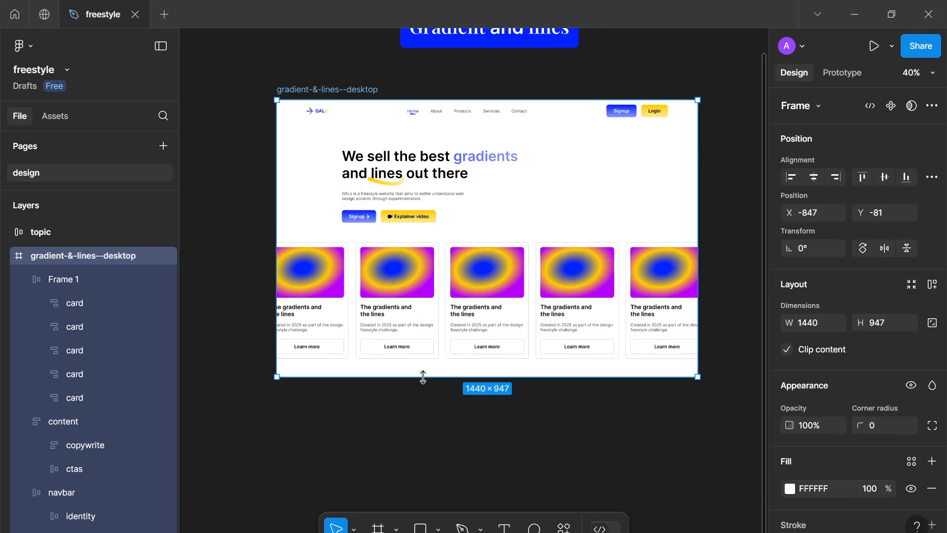
click(429, 420)
drag(429, 420, 369, 481)
scroll(427, 461, up, 2)
scroll(369, 481, down, 1)
click(576, 271)
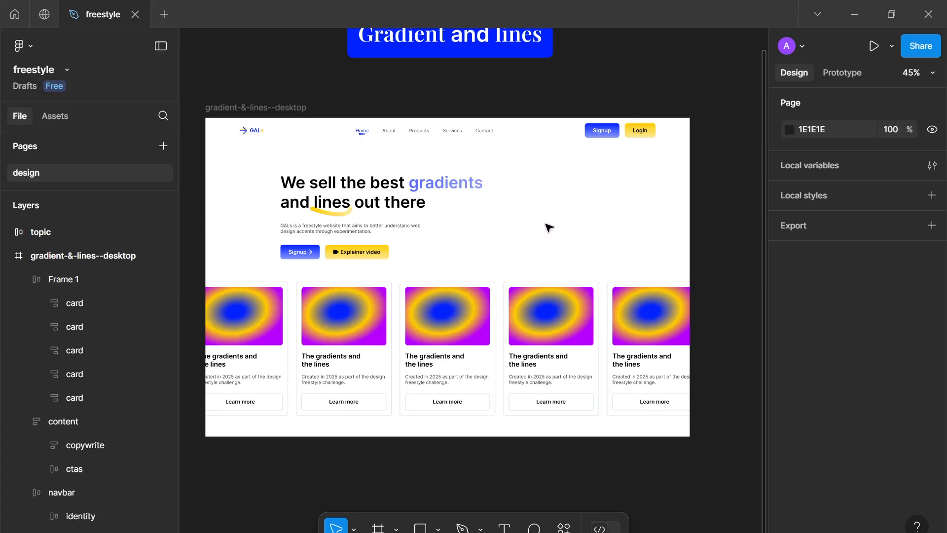
Try drawing a straight pen line from the end of the word gradients down toward the cards
key(t)
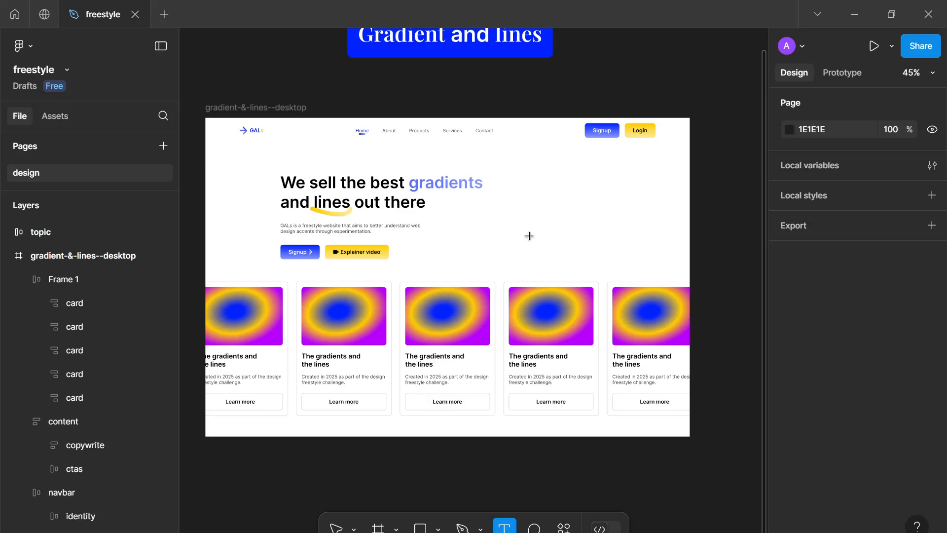
key(p)
scroll(279, 298, up, 3)
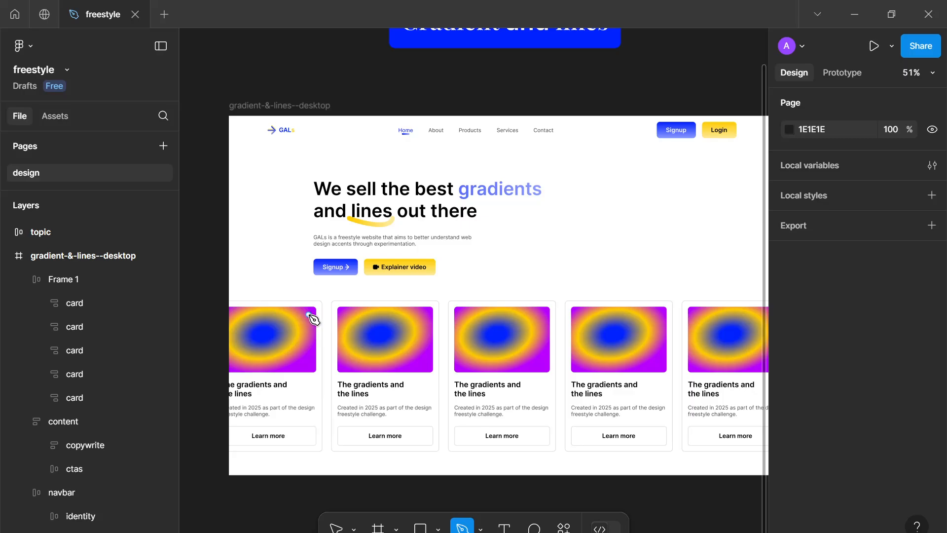
scroll(570, 246, right, 3)
scroll(570, 246, down, 1)
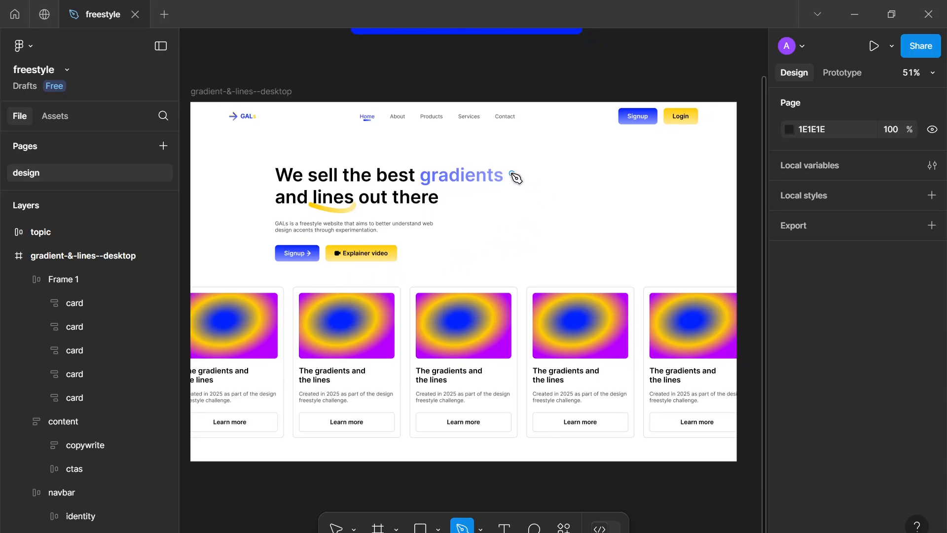
click(512, 173)
drag(590, 204, 567, 234)
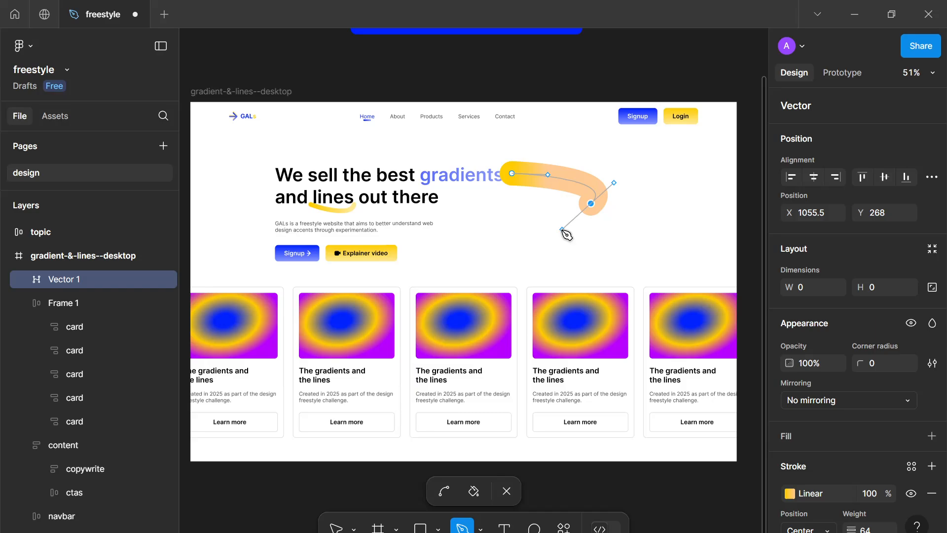
key(ctrl+z)
click(581, 252)
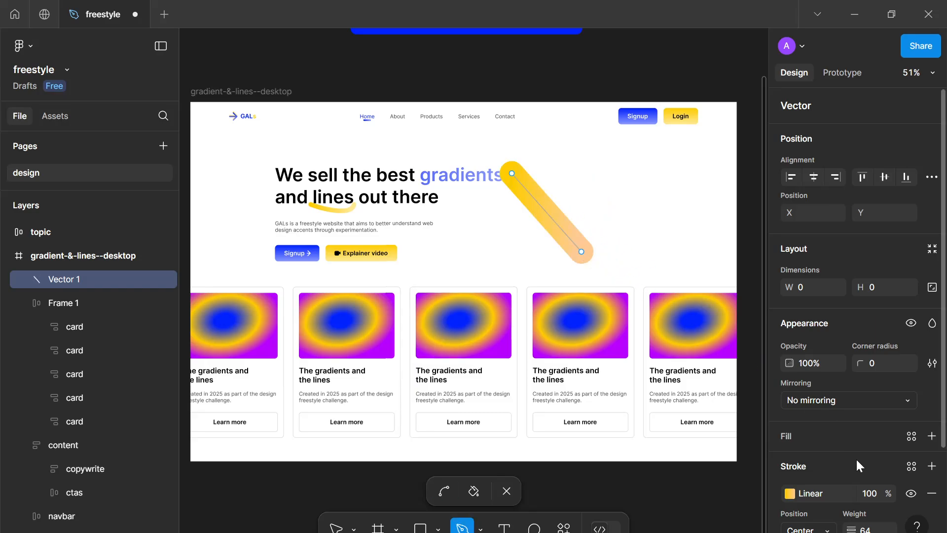
Set the trial line's stroke weight to 16, then delete the line
scroll(858, 460, down, 3)
text(2)
key(Return)
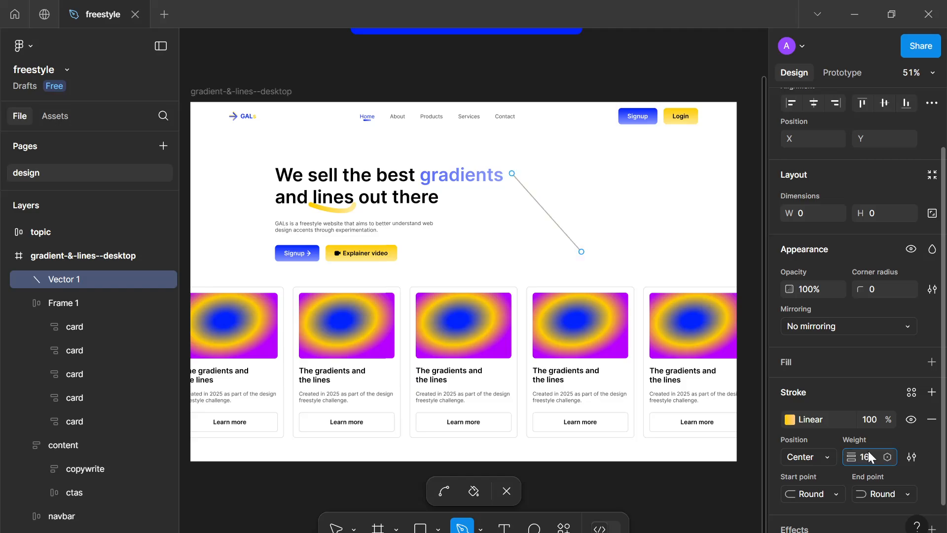
click(868, 453)
text(16)
key(Return)
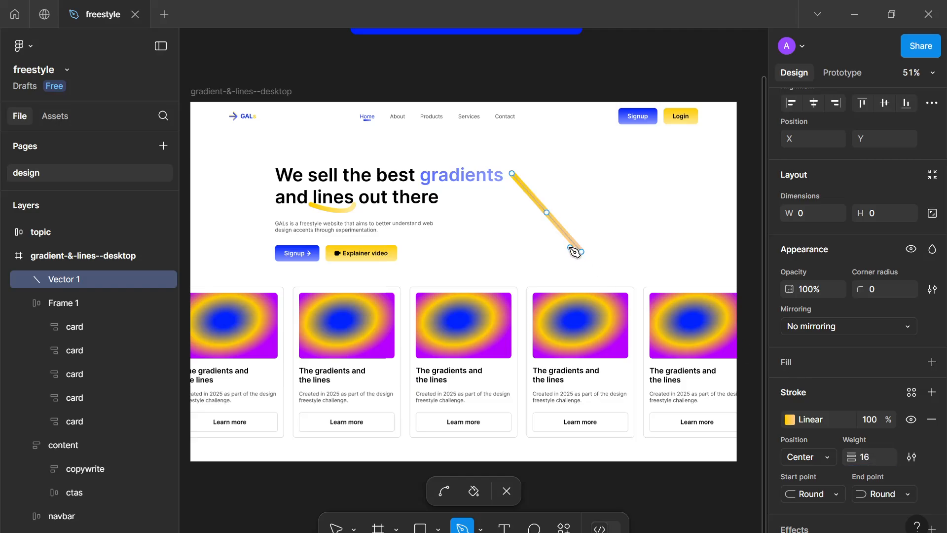
key(Escape)
key(Delete)
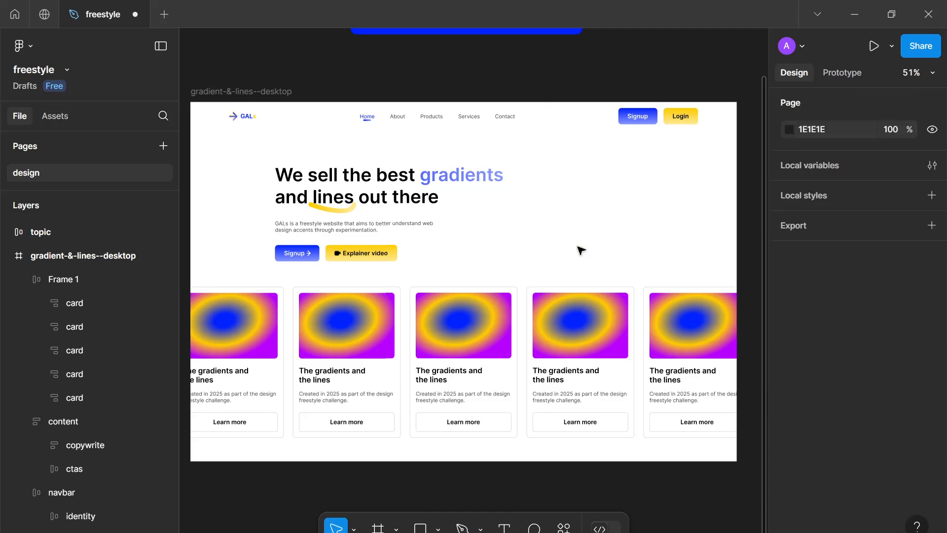
Draw a looping curved path with the Pen tool from the word gradients down to the fourth card, about 260 × 377
key(p)
drag(577, 181, 568, 215)
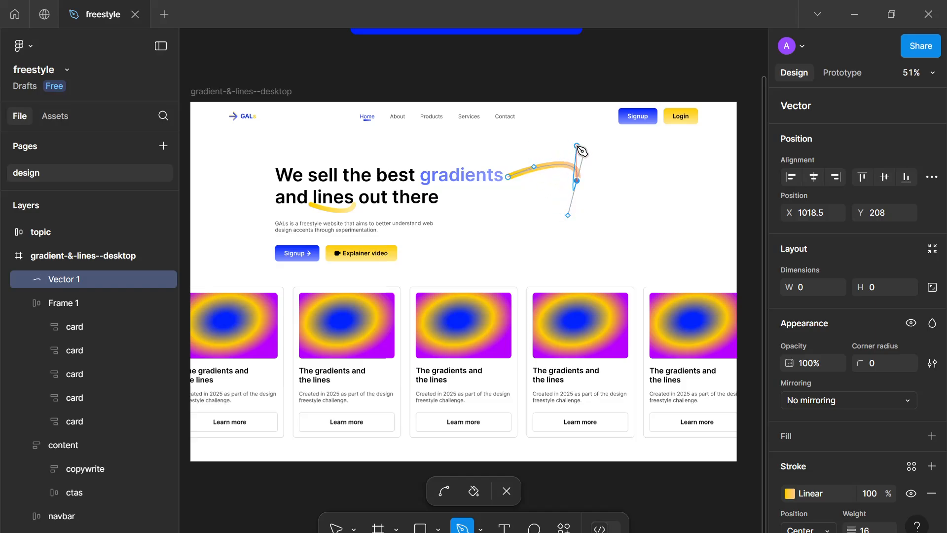
mouse_move(591, 155)
mouse_down()
mouse_move(577, 158)
mouse_move(633, 220)
mouse_move(631, 213)
mouse_up()
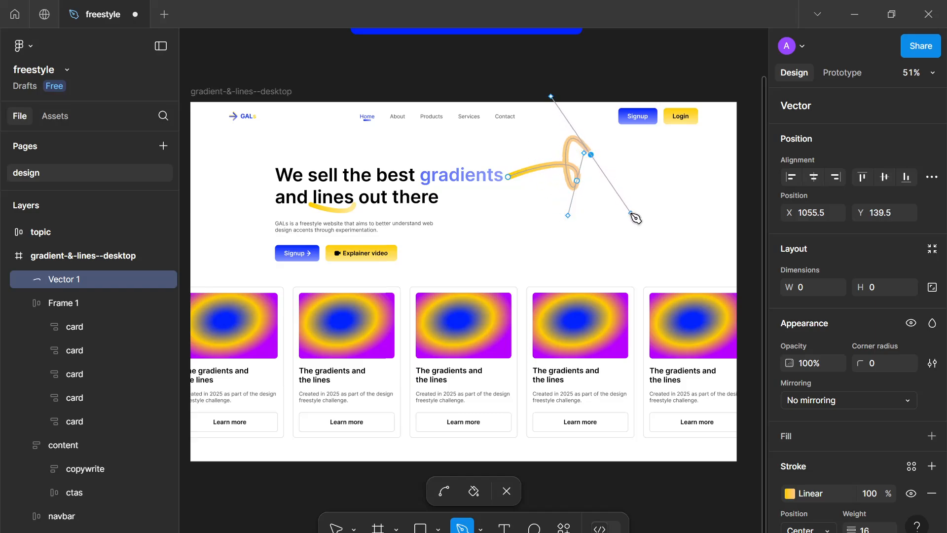
drag(572, 281, 561, 286)
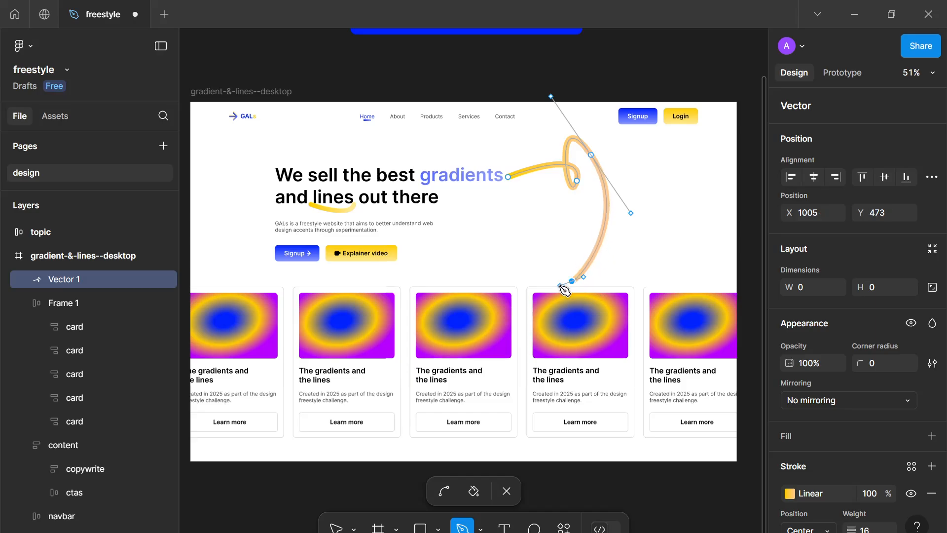
key(Escape)
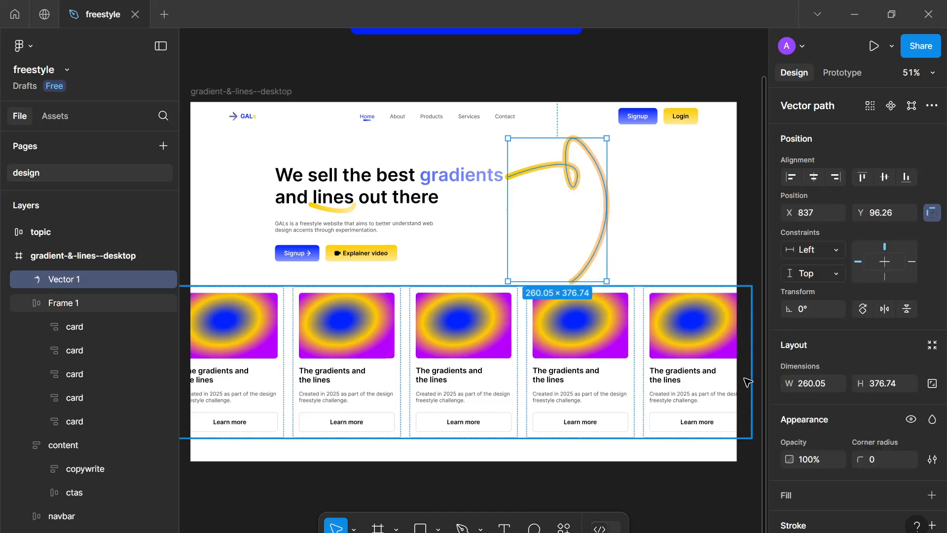
Set the path's end point to Line arrow
scroll(744, 381, down, 2)
scroll(821, 443, down, 5)
click(883, 476)
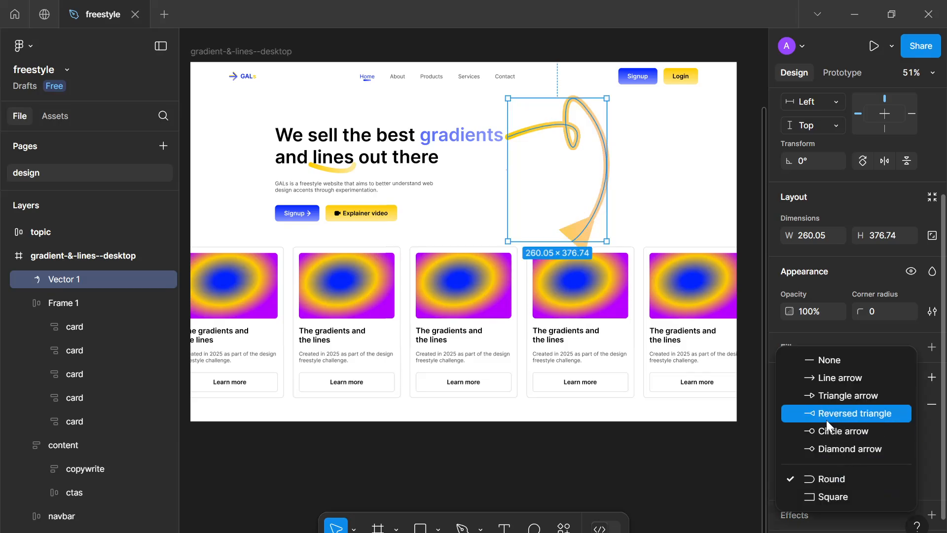
click(818, 382)
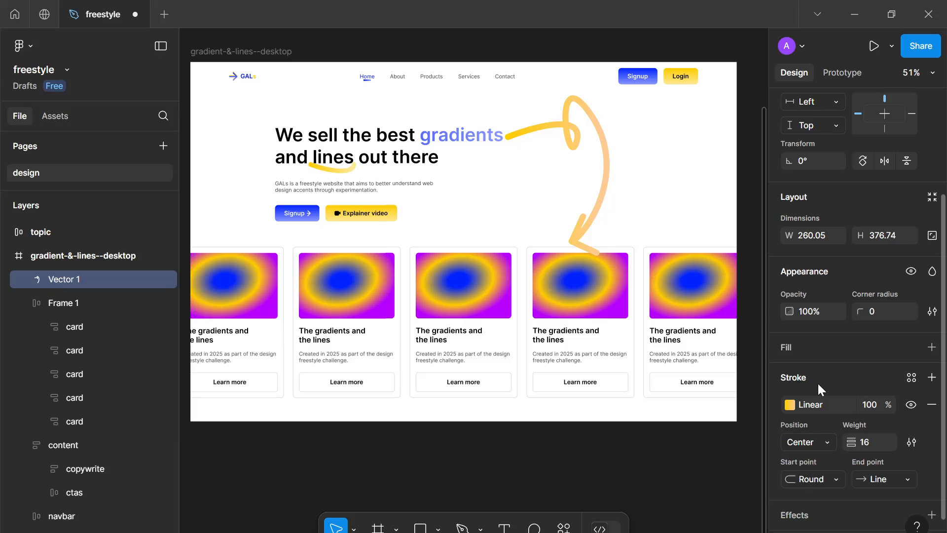
Adjust the arrow end's curve handle so the arrowhead points cleanly downward
double_click(595, 230)
scroll(585, 222, up, 5)
scroll(585, 222, up, 6)
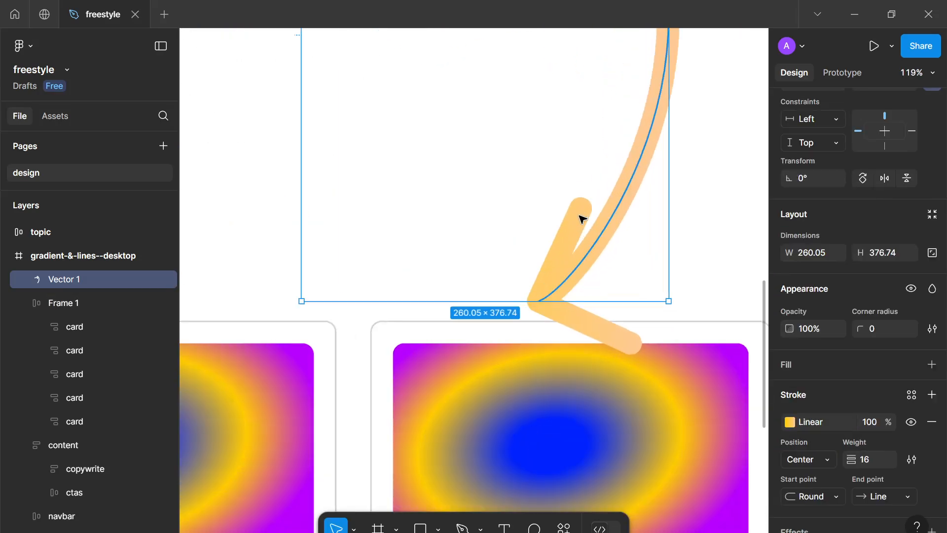
drag(523, 335, 533, 344)
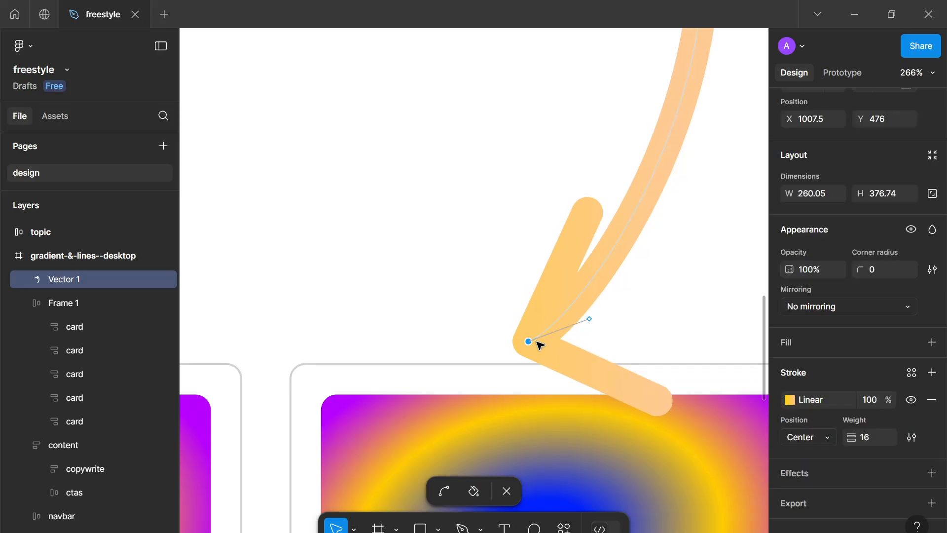
drag(590, 322, 566, 295)
key(Escape)
Change the path's linear stroke gradient to blue 0022FF at the start and light violet at the end
scroll(567, 298, down, 10)
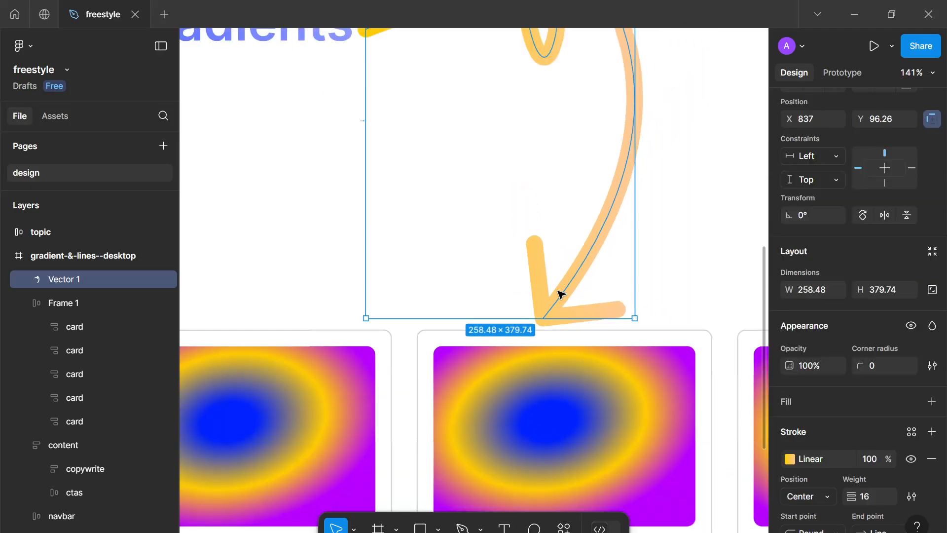
scroll(806, 396, down, 2)
click(790, 360)
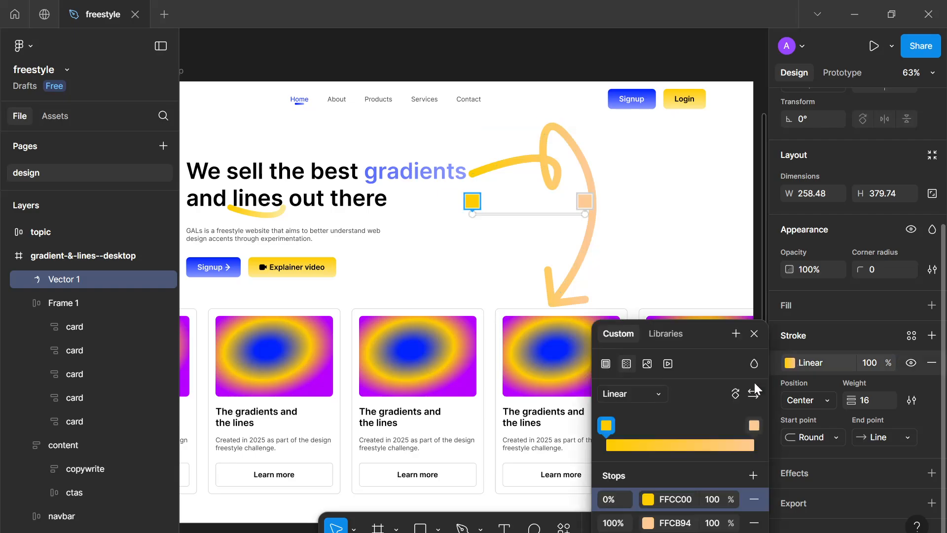
click(648, 499)
click(449, 482)
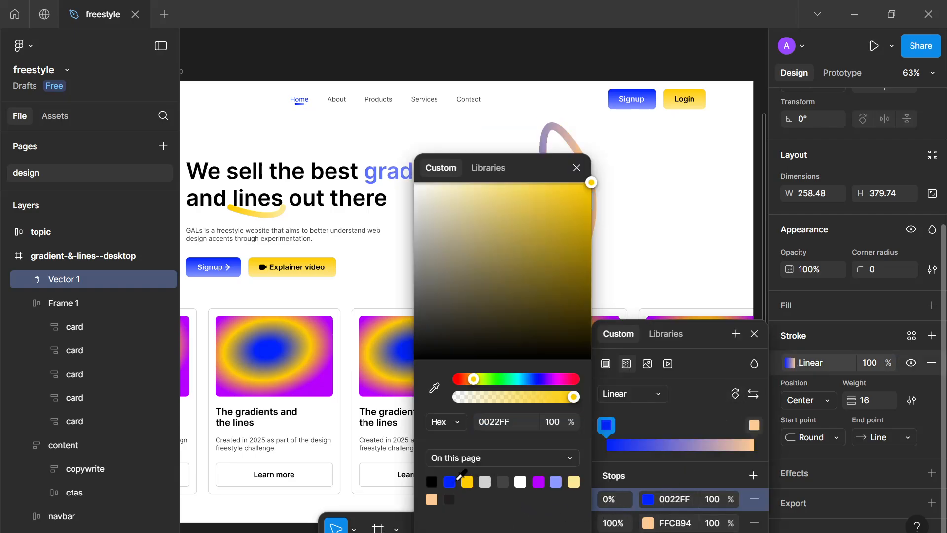
click(649, 523)
click(556, 482)
key(Escape)
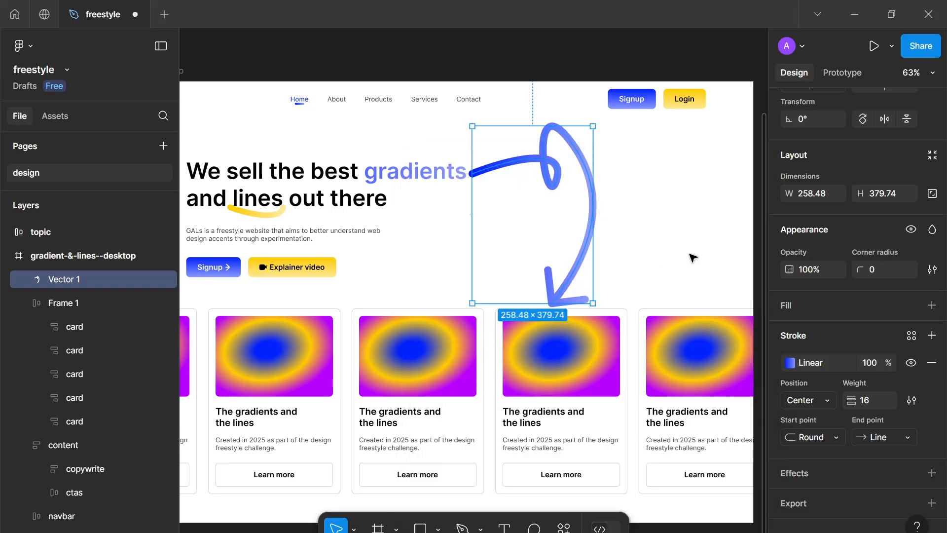
scroll(680, 235, down, 2)
key(Escape)
scroll(680, 235, down, 3)
scroll(681, 233, up, 4)
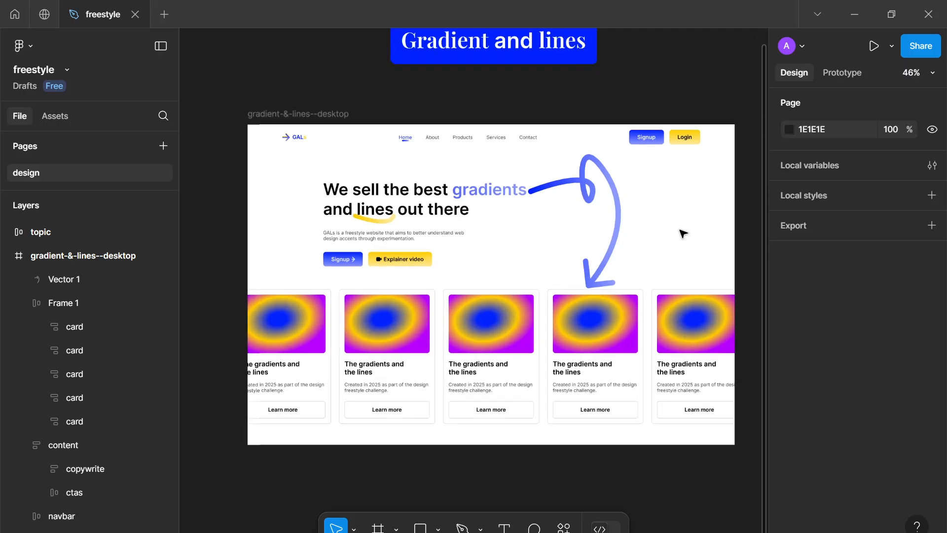
scroll(630, 247, left, 1)
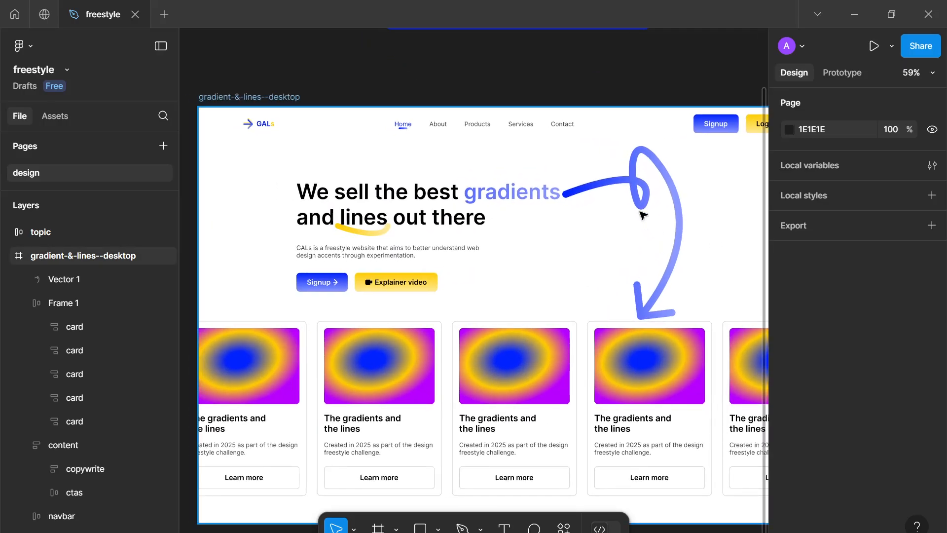
Reshape the path by moving its loop point outward into a broad swooping curve
click(624, 183)
double_click(624, 184)
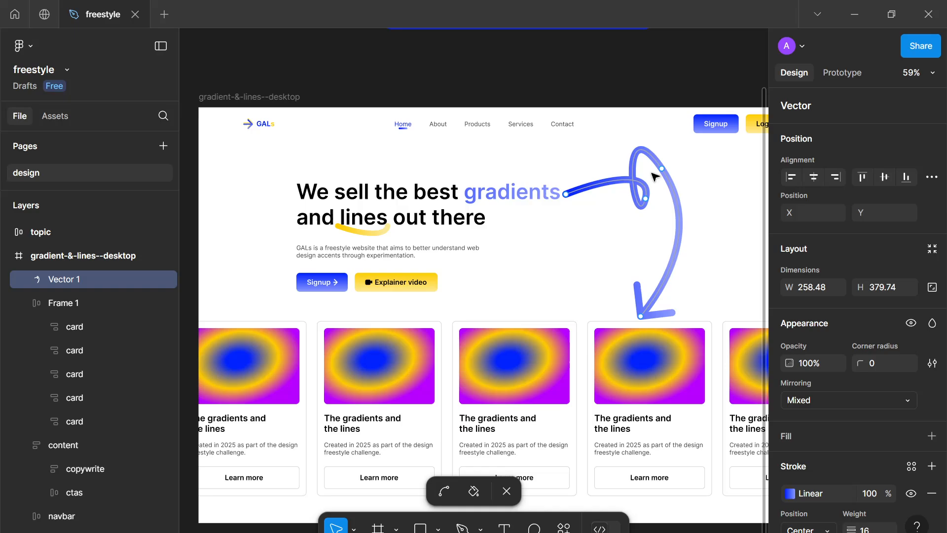
drag(663, 172, 705, 243)
drag(714, 280, 710, 279)
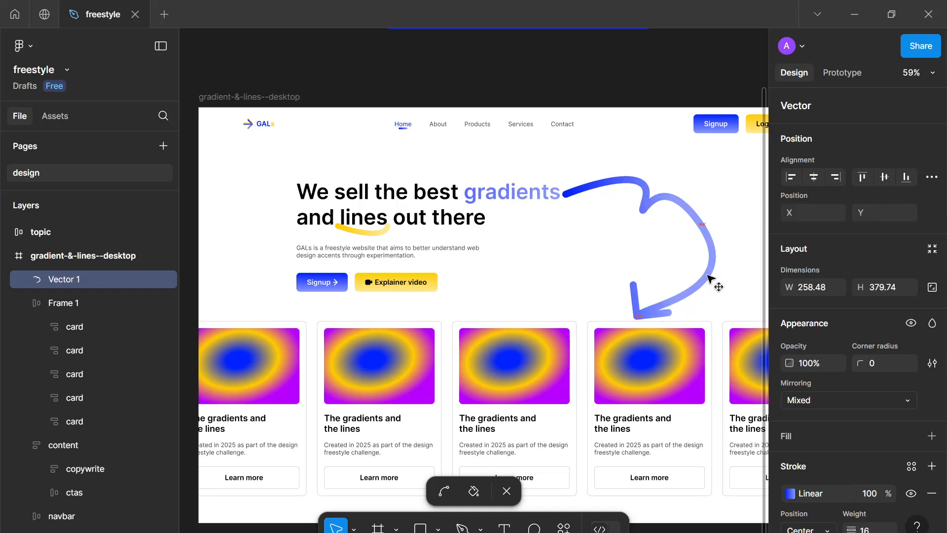
Adjust the arrowhead end handle so the arrow points left into the fourth card
scroll(647, 309, up, 3)
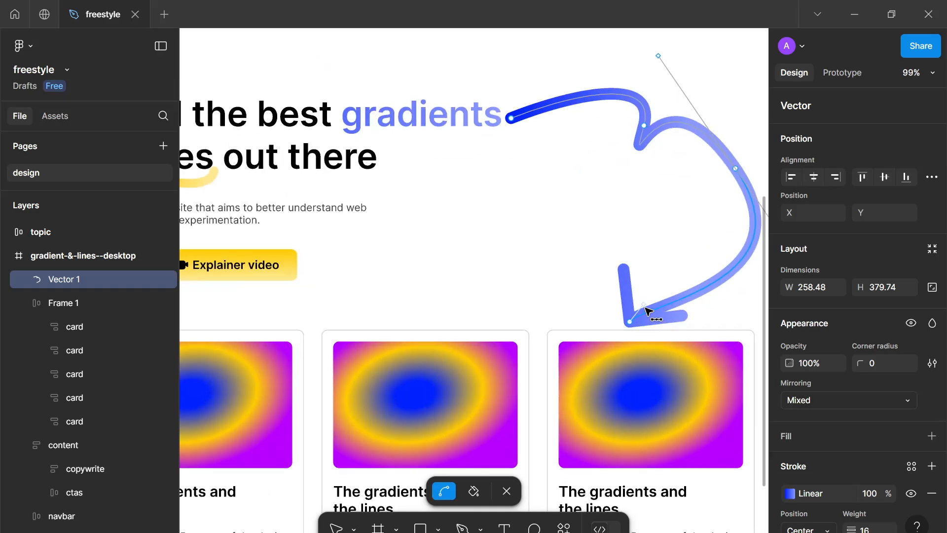
drag(645, 308, 656, 321)
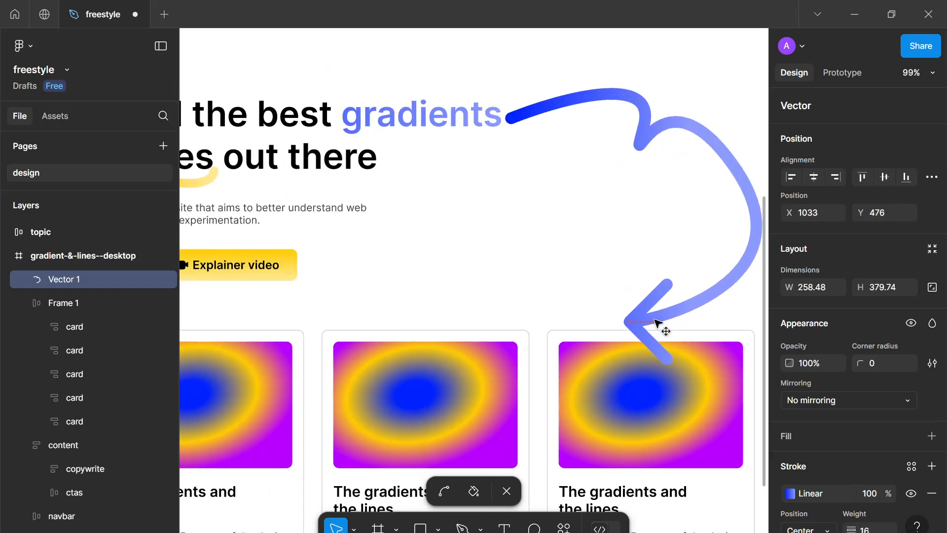
drag(715, 300, 645, 299)
scroll(708, 312, down, 3)
scroll(708, 312, down, 2)
key(v)
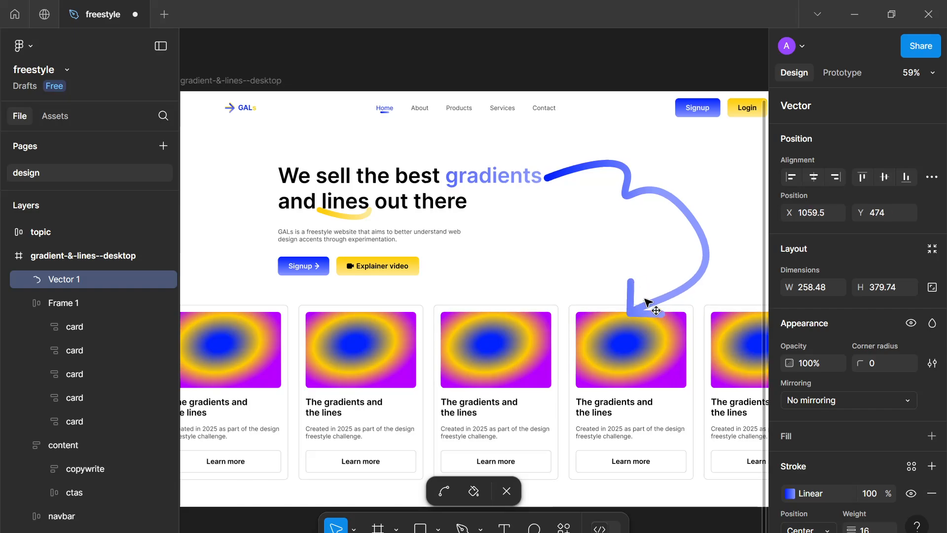
Refine the curved arrow's loop handle and arrowhead end so the arrow points down into the card row
scroll(700, 232, up, 5)
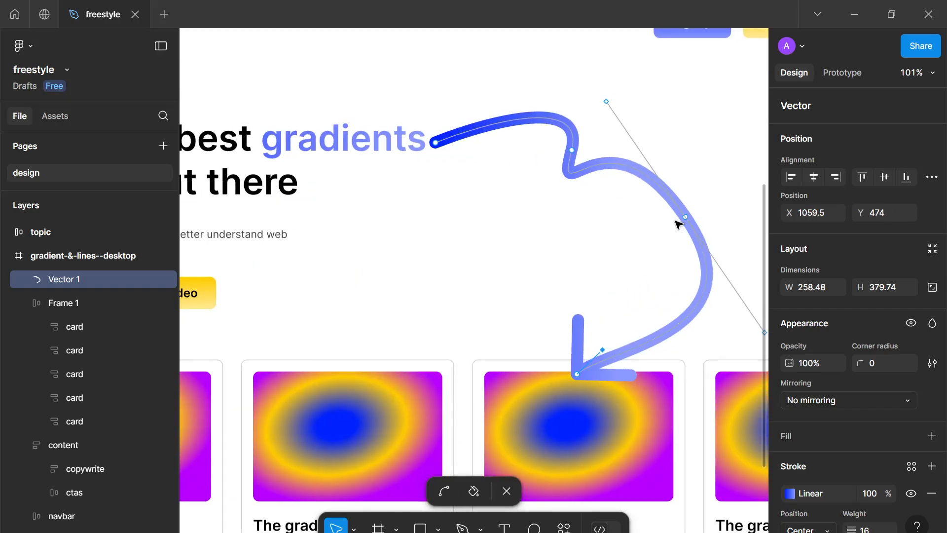
drag(688, 222, 695, 165)
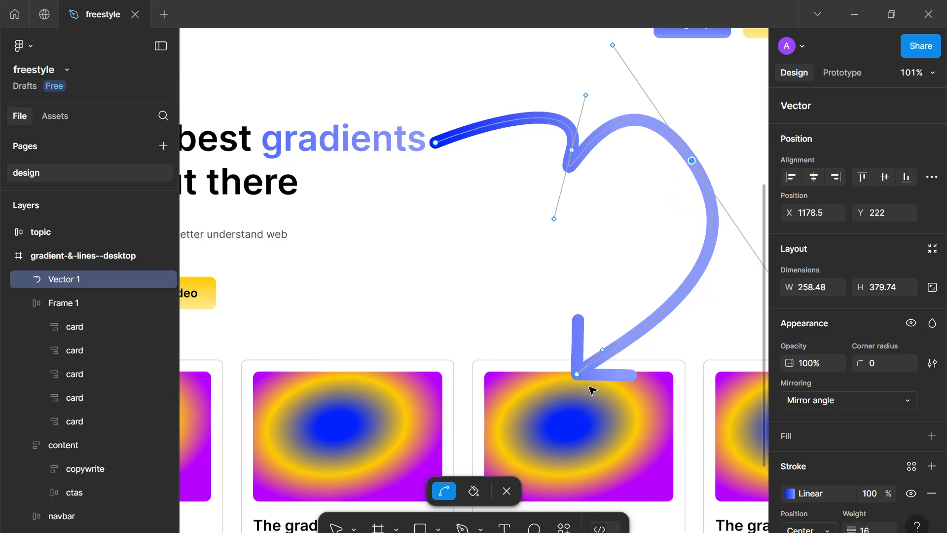
scroll(590, 375, down, 3)
drag(582, 381, 650, 365)
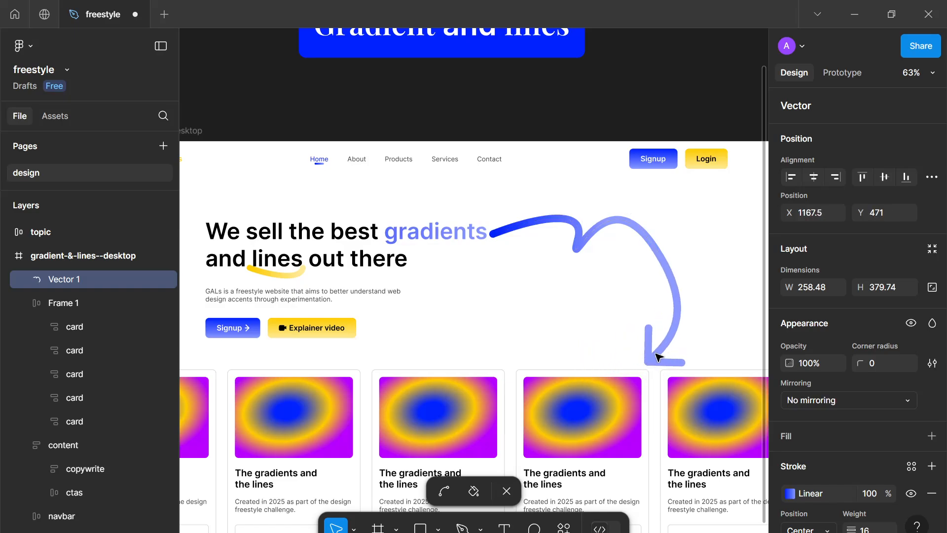
scroll(659, 356, up, 3)
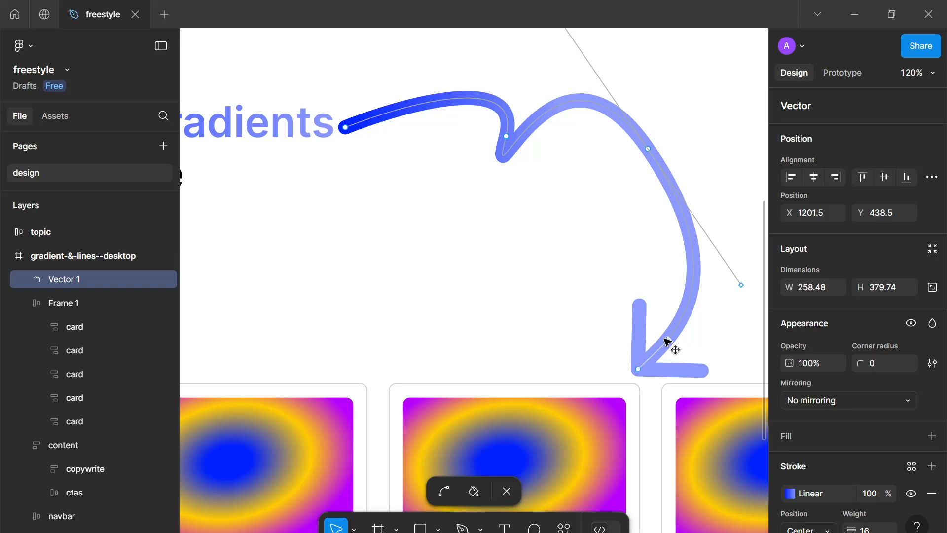
drag(667, 341, 655, 349)
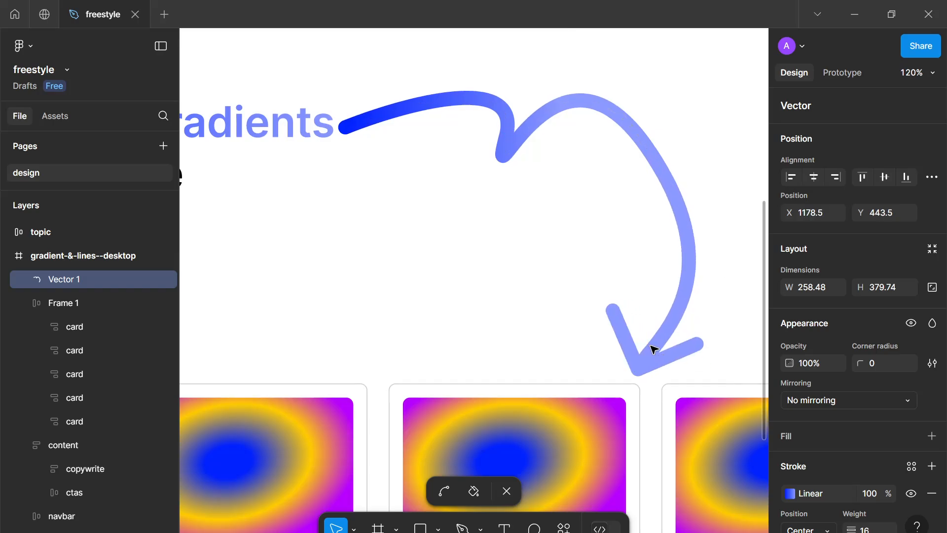
key(Escape)
scroll(668, 332, down, 3)
key(Escape)
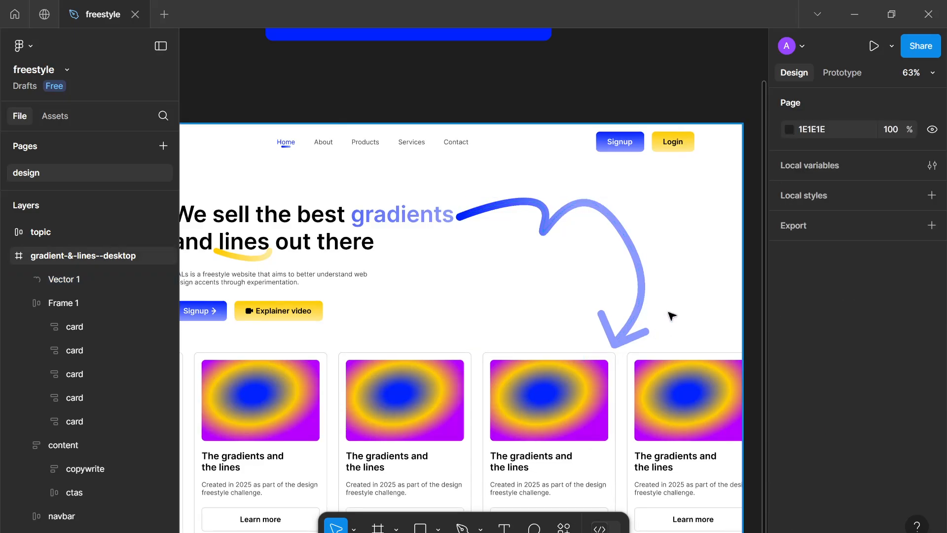
Delete the curved arrow vector from the hero section
scroll(671, 315, down, 2)
scroll(681, 304, up, 3)
scroll(689, 295, down, 3)
scroll(696, 297, up, 1)
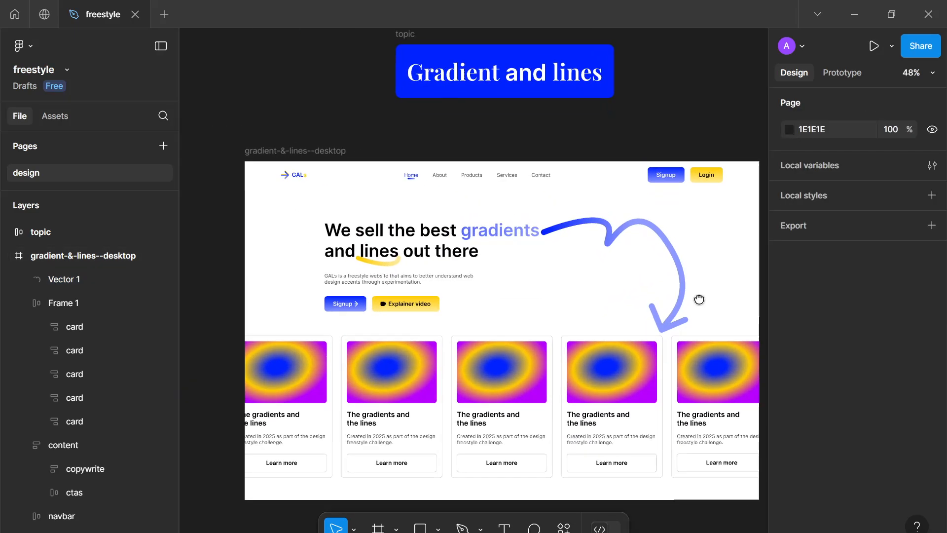
click(681, 288)
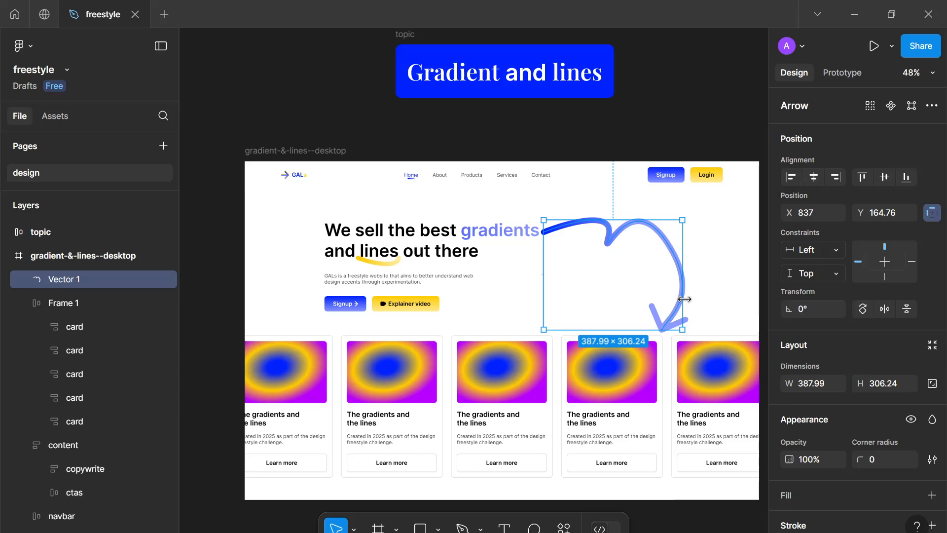
key(Delete)
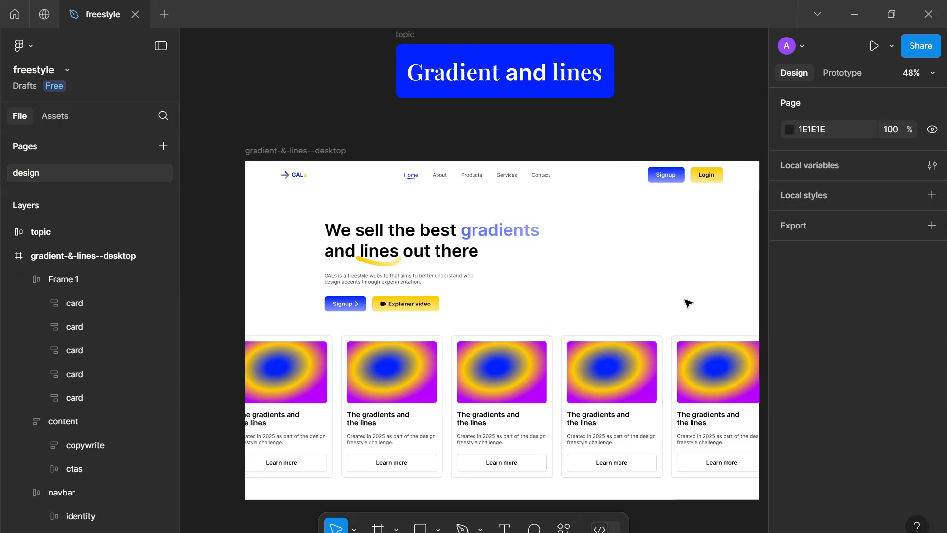
Draw a looping squiggle with the Pen tool right of the headline and move it up beside the word 'gradients'
ctrl+scroll(687, 300, up, 3)
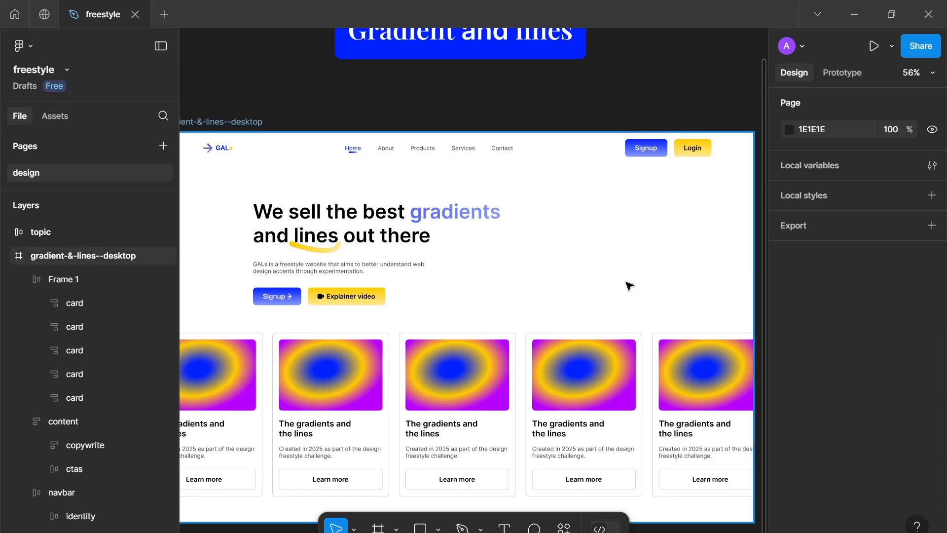
drag(626, 282, 617, 276)
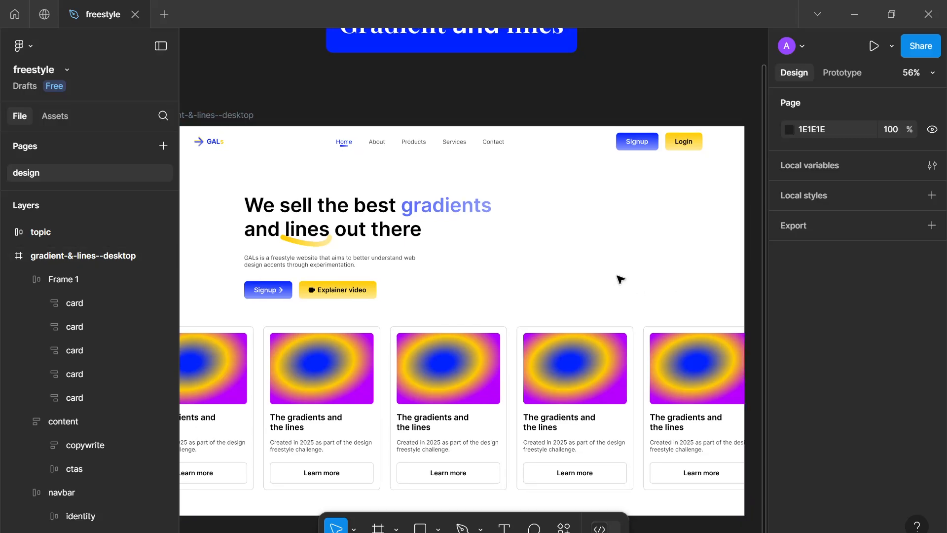
key(p)
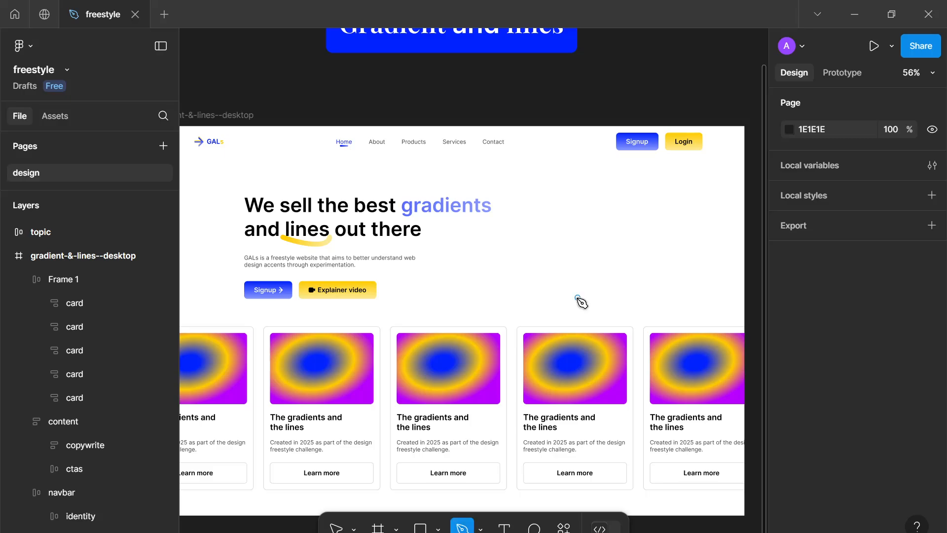
click(562, 228)
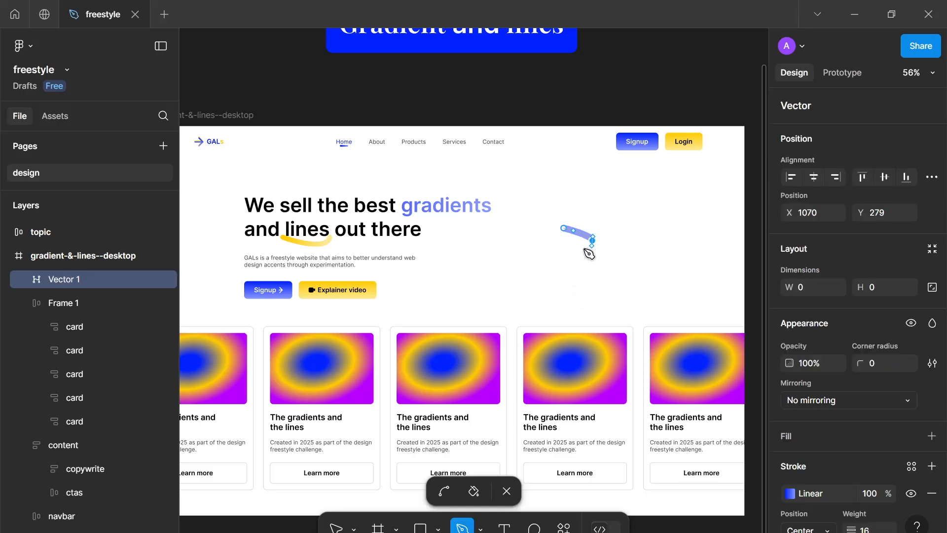
drag(588, 209, 606, 240)
drag(614, 201, 632, 209)
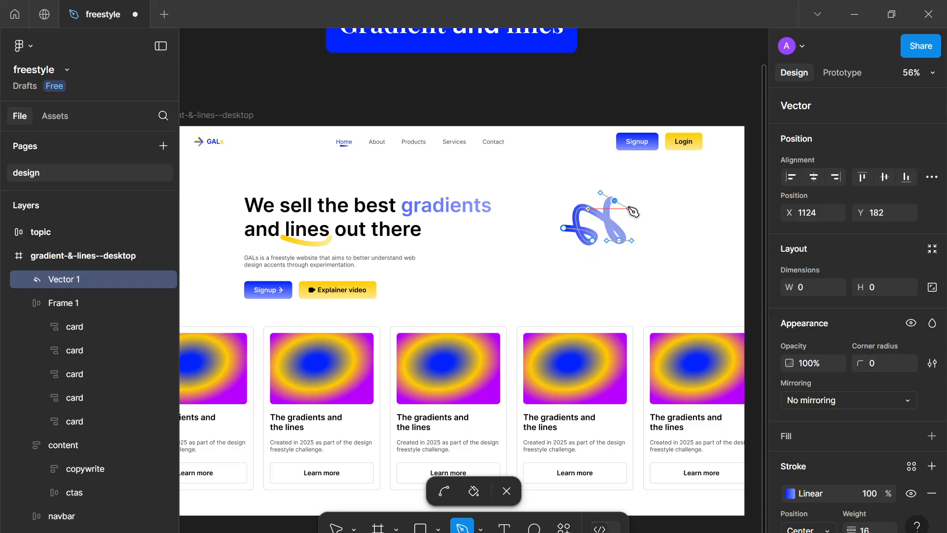
key(Escape)
key(Escape)
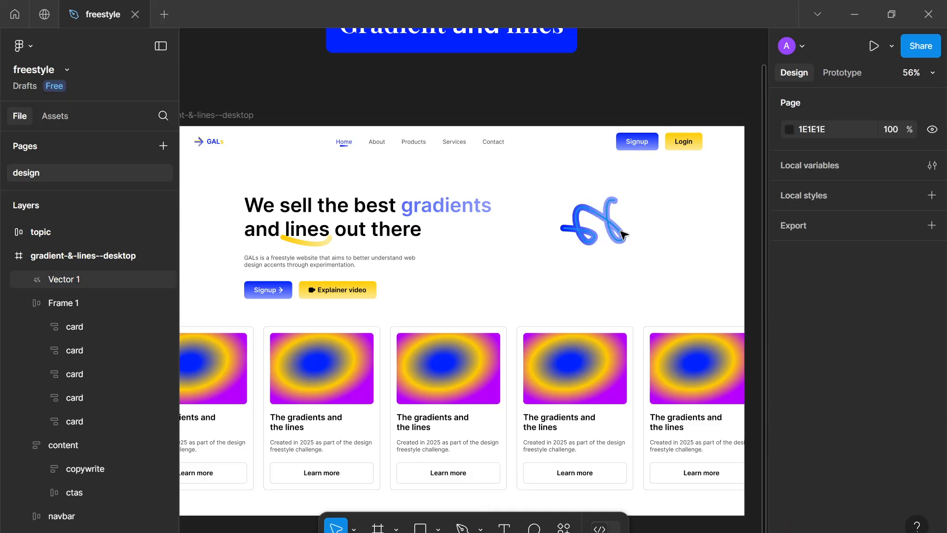
drag(601, 218, 568, 190)
click(613, 243)
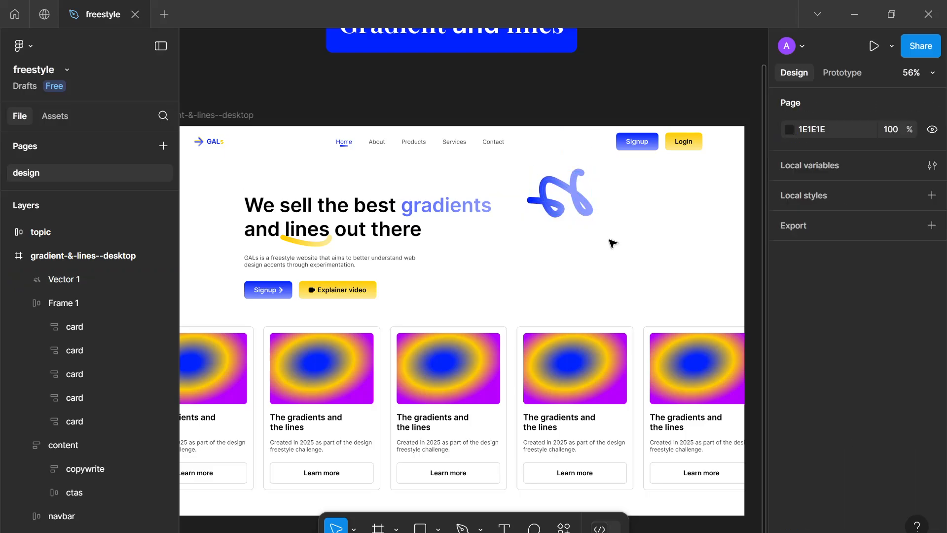
Draw a second zigzag squiggle about 141 × 94 with the Pen tool to the right, nudging it slightly upward
key(p)
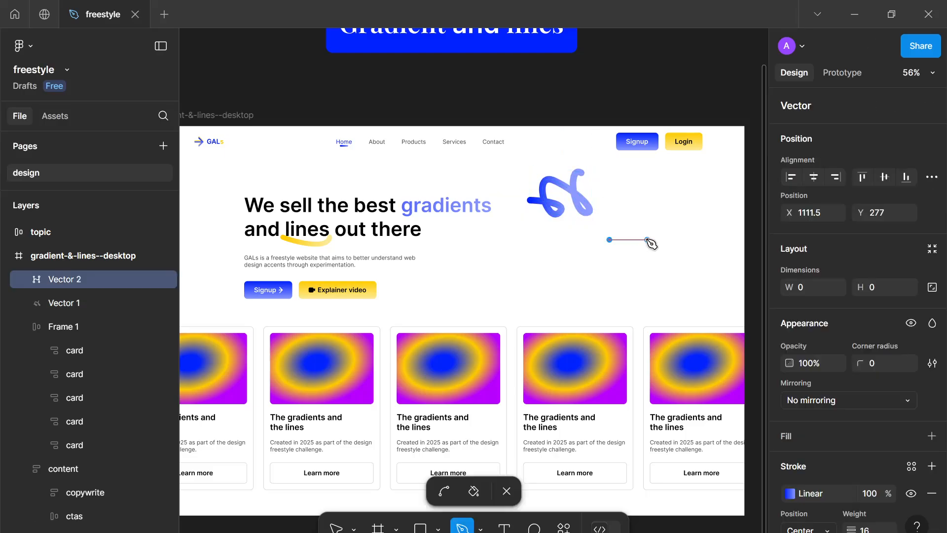
drag(647, 240, 682, 235)
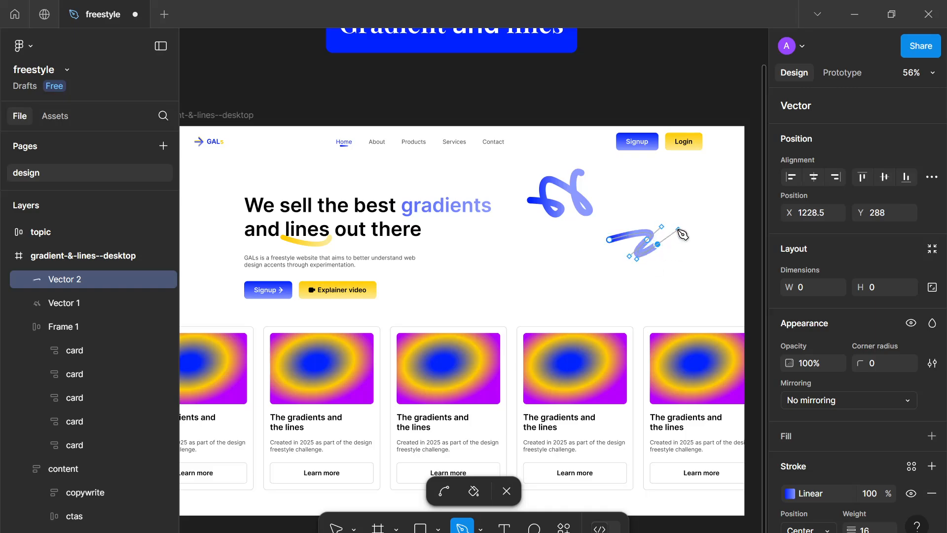
click(658, 270)
key(Escape)
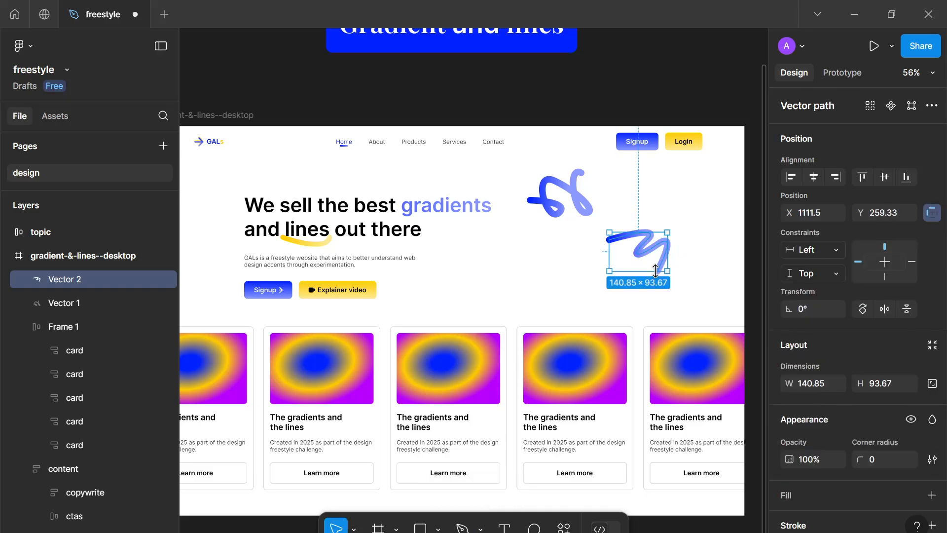
mouse_move(628, 259)
mouse_down()
mouse_move(568, 214)
mouse_move(628, 249)
mouse_up()
click(539, 269)
Draw a third looped squiggle about 70 × 109 with the Pen tool below the first one
key(p)
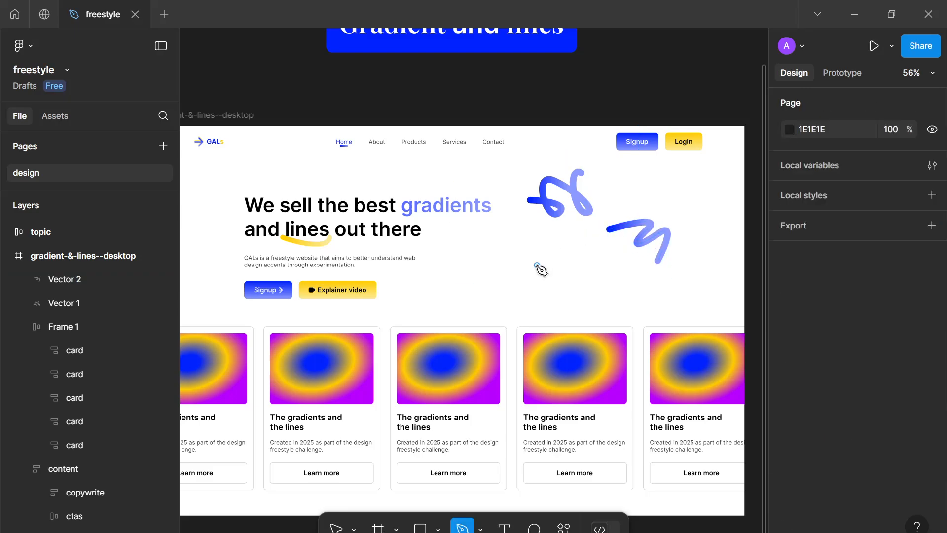
click(537, 265)
mouse_move(564, 251)
mouse_down()
mouse_move(569, 271)
mouse_move(553, 291)
mouse_move(552, 251)
mouse_up()
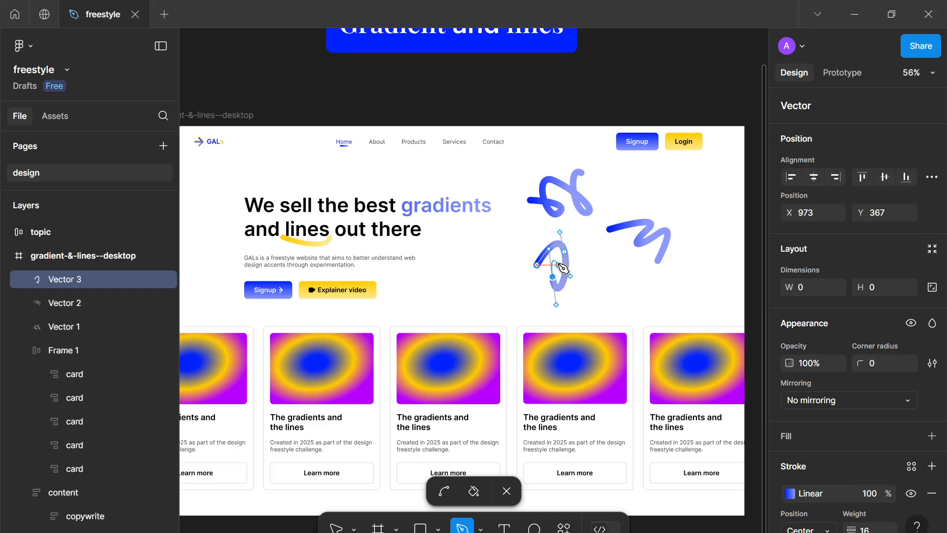
click(559, 265)
key(Escape)
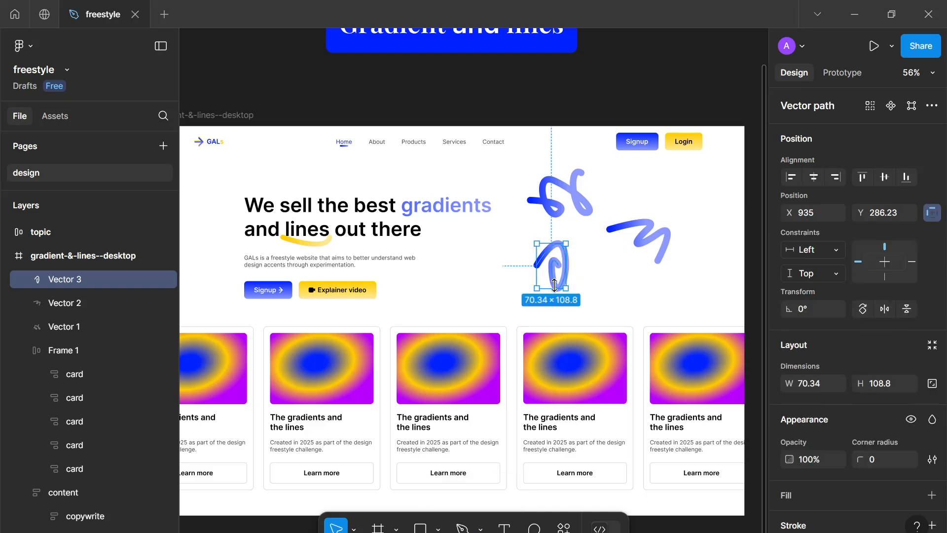
click(639, 292)
Start another squiggle with the Pen tool
key(p)
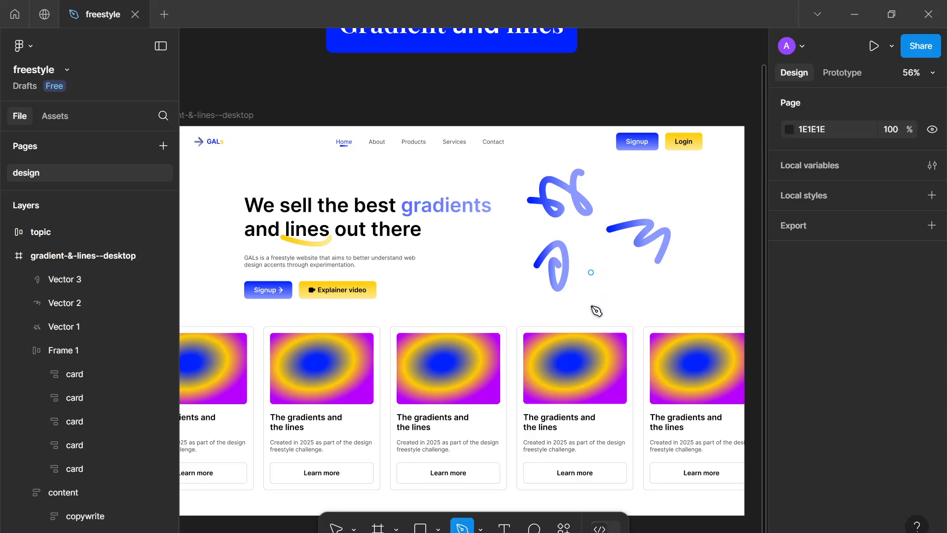
Draw a fourth zigzag squiggle with the Pen tool below the third one
drag(596, 306, 607, 313)
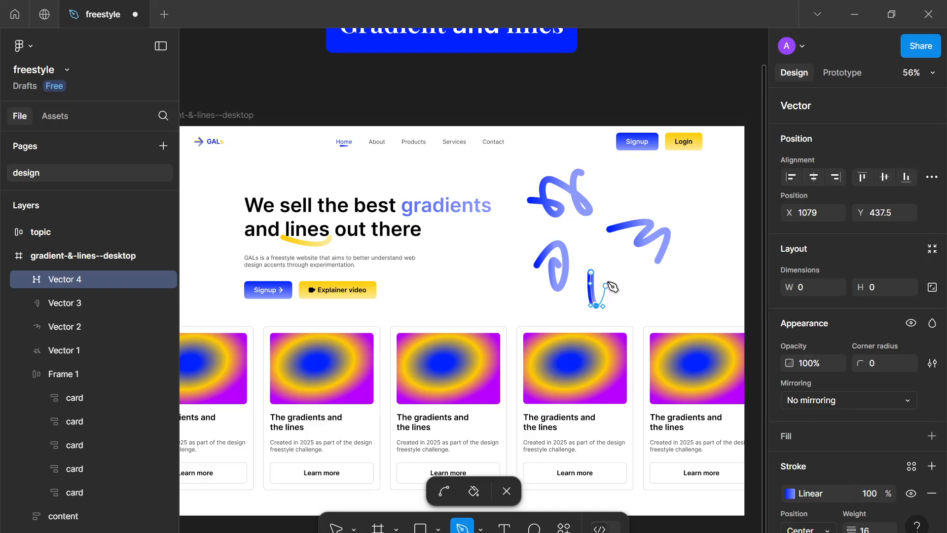
drag(614, 272, 624, 284)
click(650, 294)
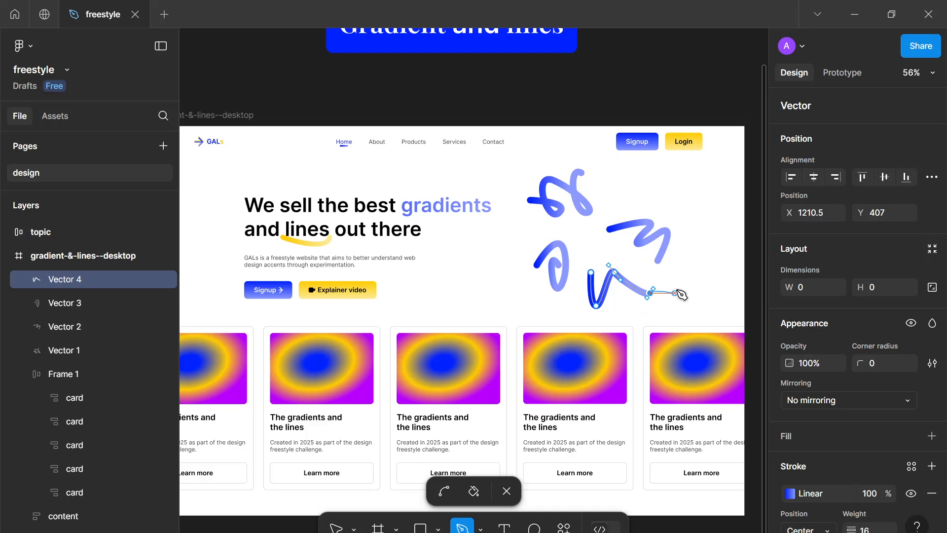
drag(636, 262, 605, 284)
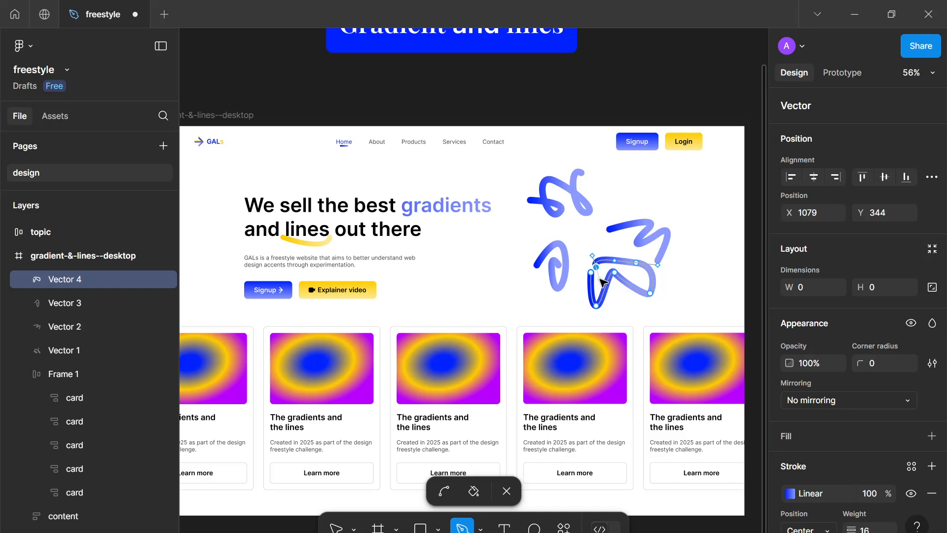
key(Escape)
key(Escape)
scroll(661, 284, down, 5)
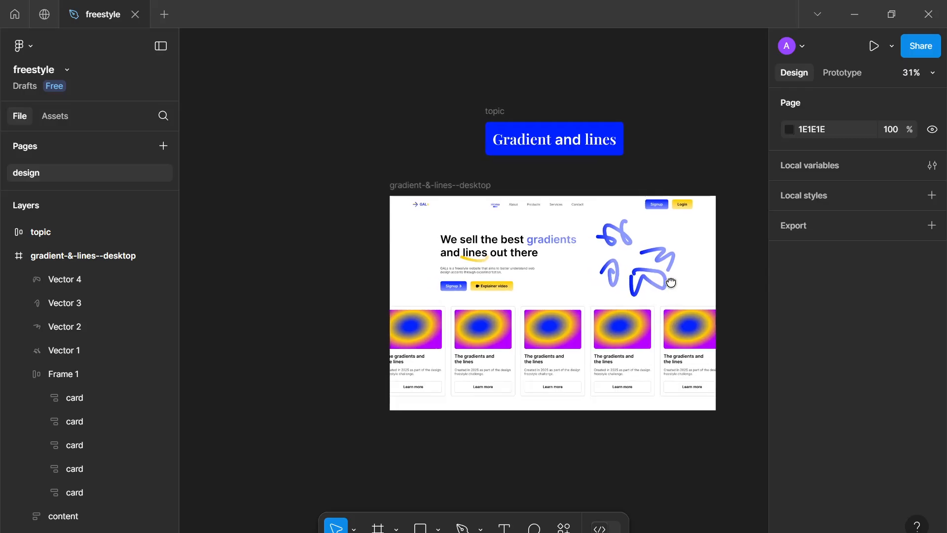
scroll(653, 284, up, 5)
mouse_move(616, 291)
mouse_down()
mouse_move(481, 322)
mouse_move(511, 299)
mouse_up()
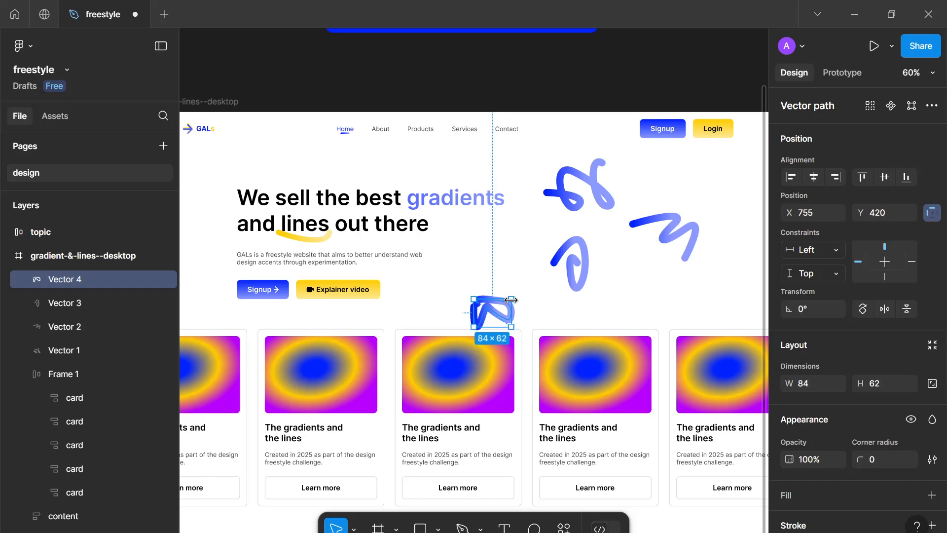
scroll(827, 439, down, 3)
key(ctrl+z)
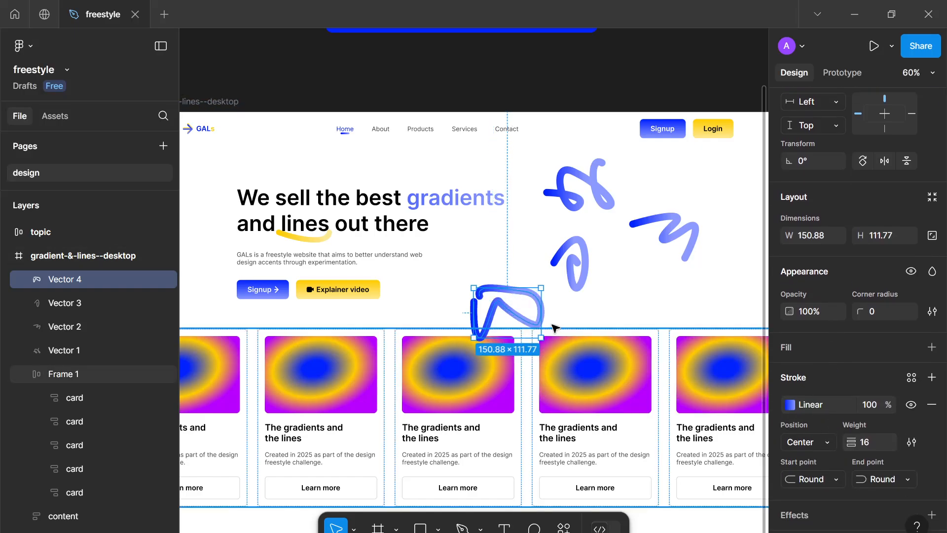
Outline the fourth squiggle's stroke and move it down-left toward the cards
right_click(543, 313)
click(597, 296)
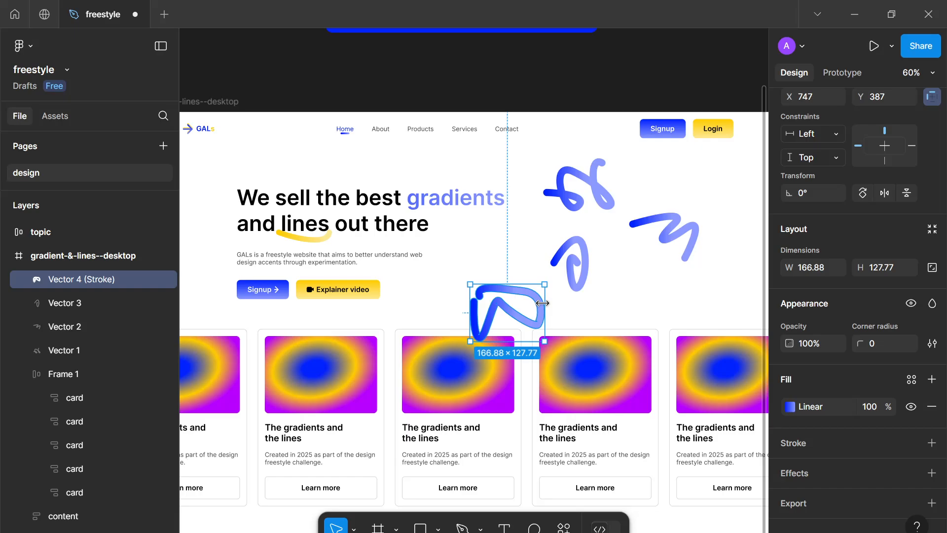
mouse_move(519, 301)
mouse_down()
mouse_move(493, 313)
mouse_move(458, 308)
mouse_move(442, 274)
mouse_move(481, 319)
mouse_up()
Select the other three squiggles together and outline their strokes
click(582, 261)
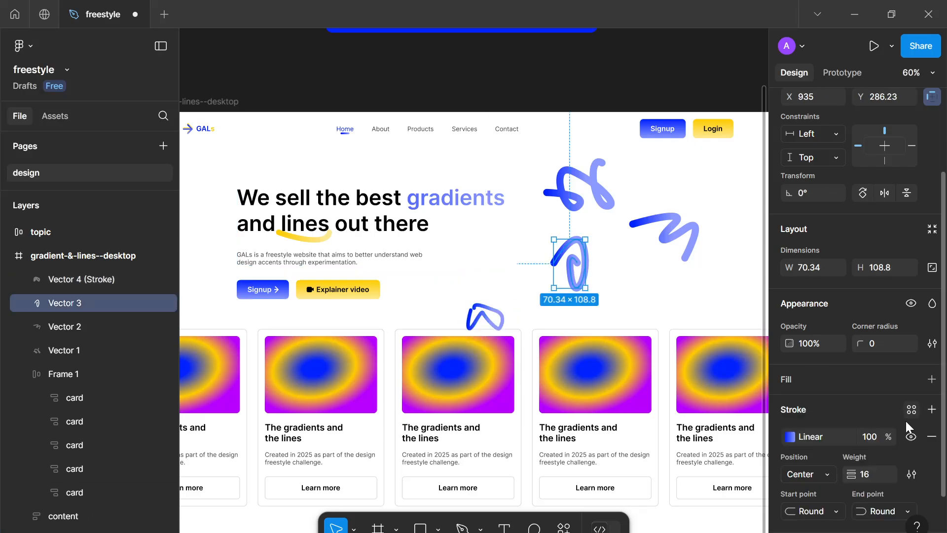
right_click(575, 284)
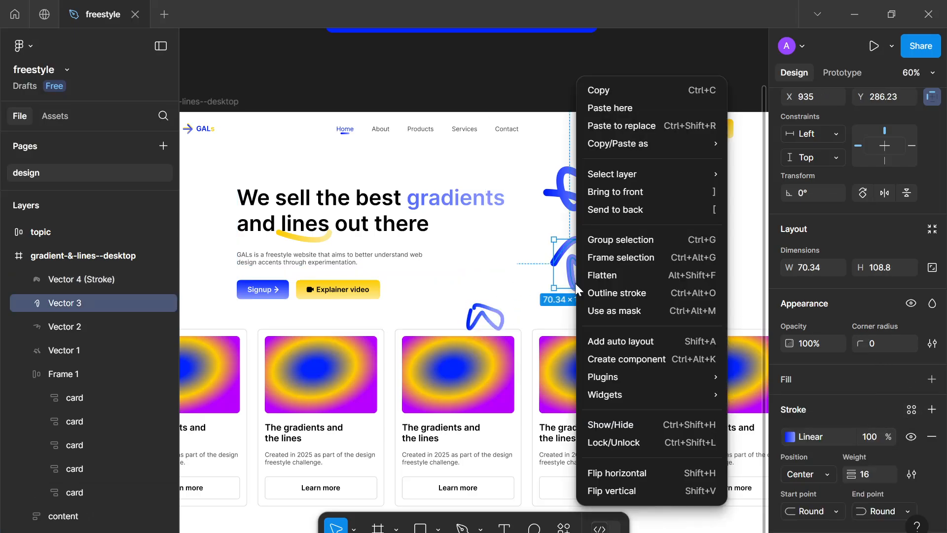
click(552, 264)
shift+click(589, 210)
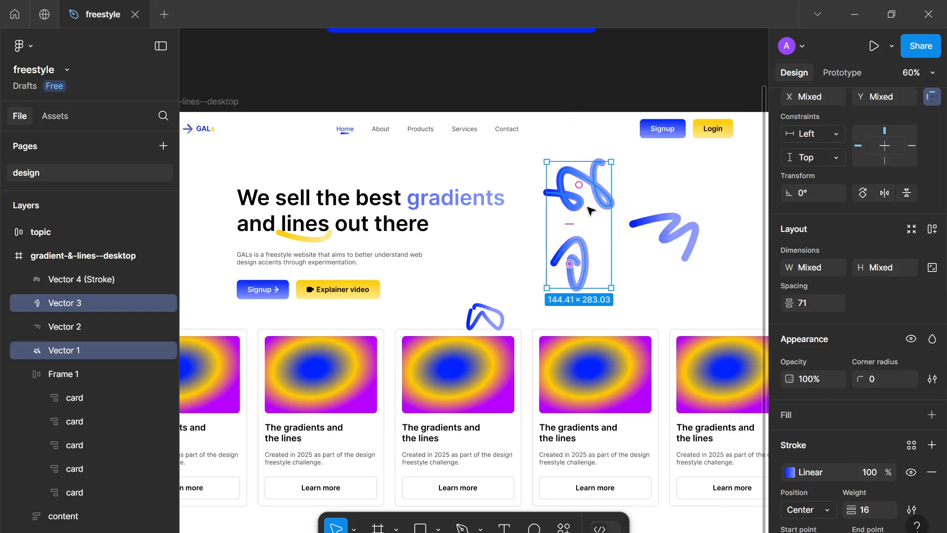
shift+click(652, 223)
right_click(679, 248)
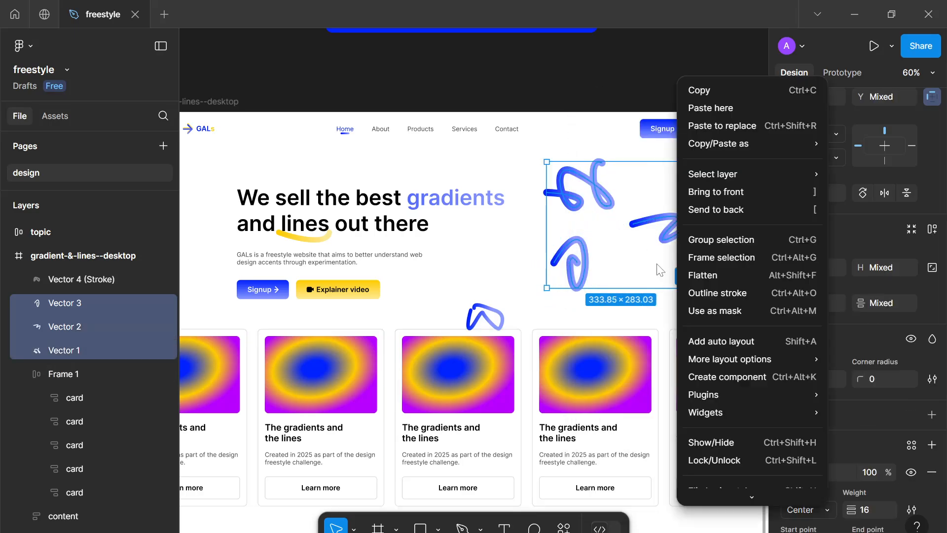
click(697, 300)
Shrink the third squiggle and move the first squiggle lower beside it
click(587, 259)
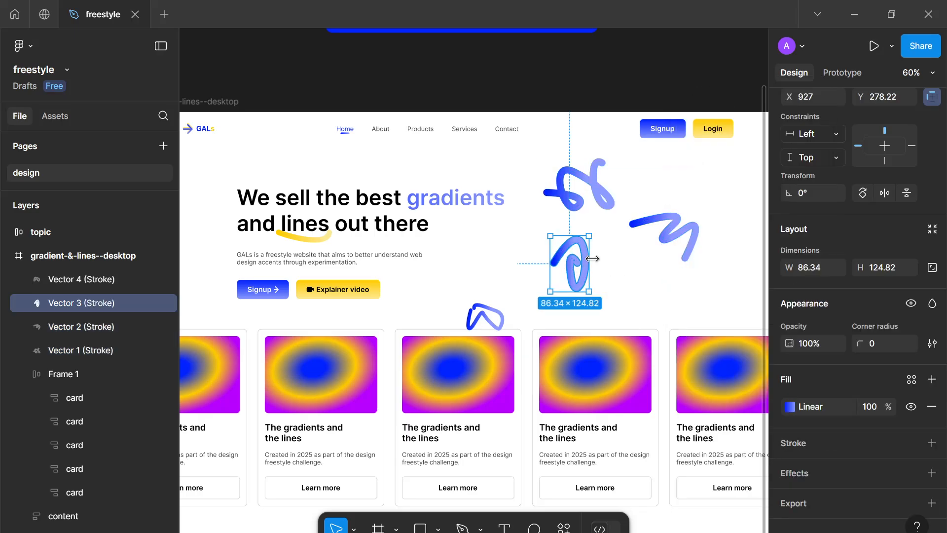
mouse_move(584, 252)
mouse_down()
mouse_move(521, 251)
mouse_move(546, 242)
mouse_move(535, 239)
mouse_up()
drag(582, 208, 577, 297)
scroll(588, 297, down, 3)
scroll(570, 271, up, 4)
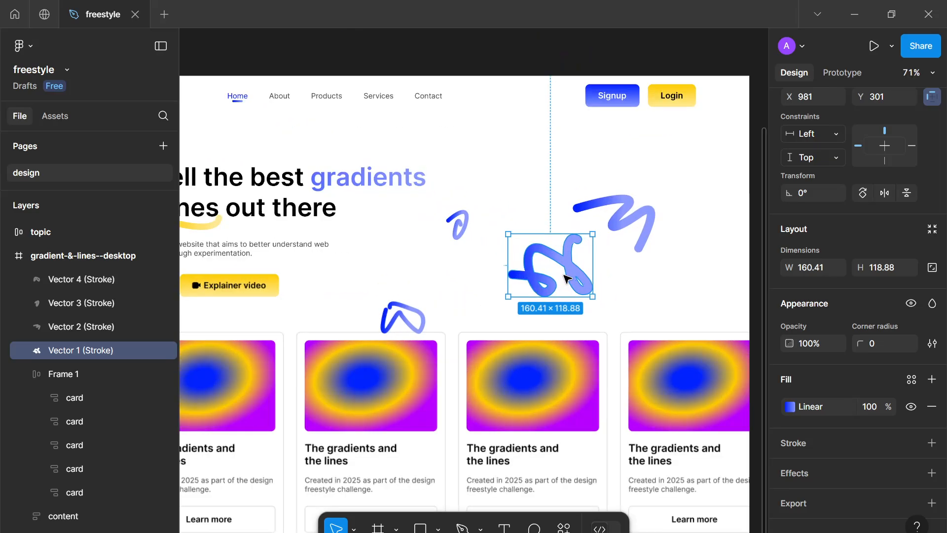
Shrink the first squiggle and the second squiggle, the second to about 49 × 34
right_click(569, 267)
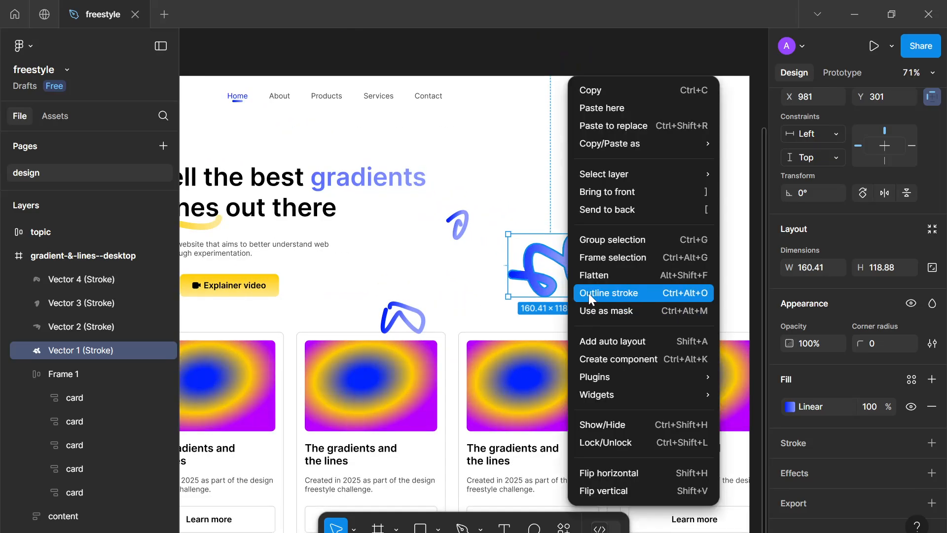
click(588, 293)
drag(597, 257, 543, 279)
drag(630, 216, 546, 244)
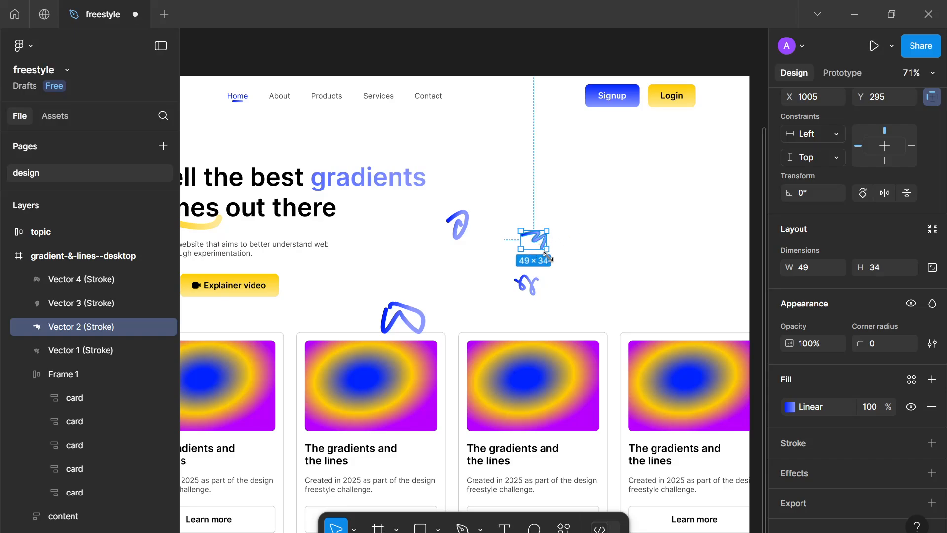
click(589, 298)
Shrink the fourth squiggle into a small mark and place it among the others
click(427, 314)
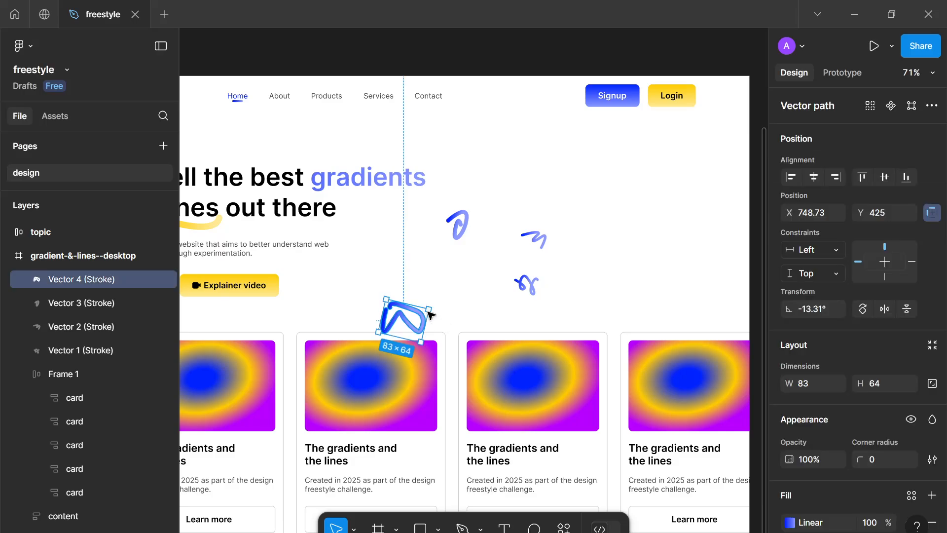
drag(413, 311, 474, 272)
click(474, 241)
Select the four small squiggles and duplicate them twice, moving the copies upward
drag(549, 307, 453, 209)
key(ctrl+d)
drag(477, 266, 543, 187)
key(ctrl+d)
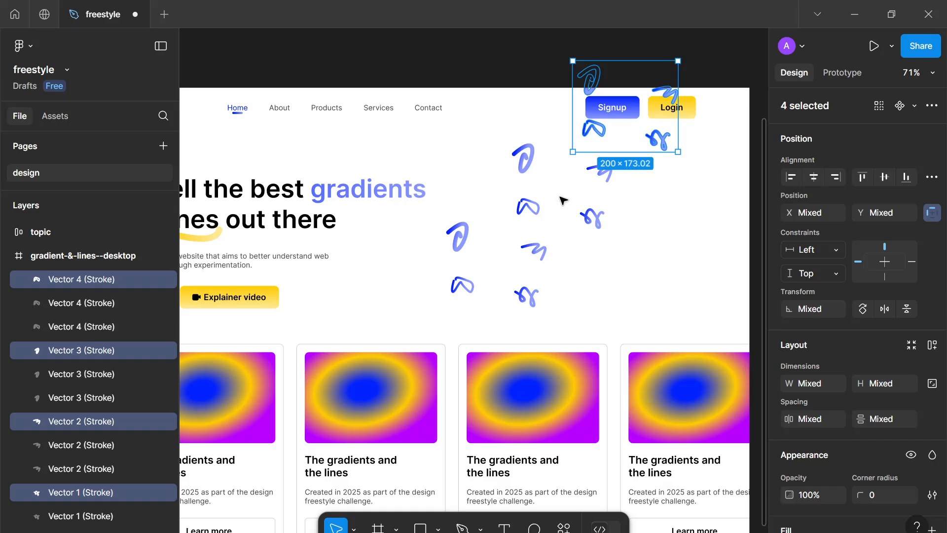
Duplicate the squiggle set again and spread the copies over the area right of the headline
drag(602, 141, 637, 314)
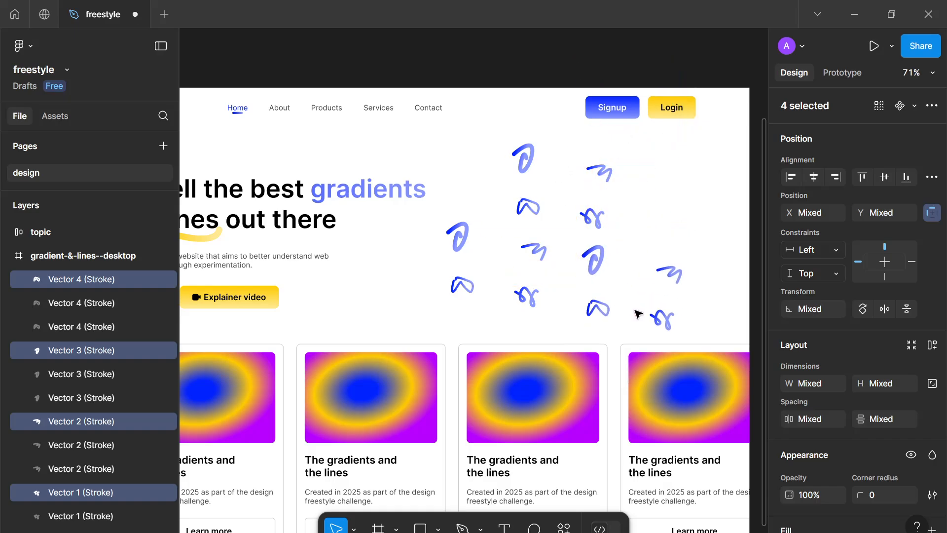
key(ctrl+d)
scroll(638, 313, right, 1)
drag(668, 380, 645, 186)
scroll(617, 202, down, 5)
click(691, 260)
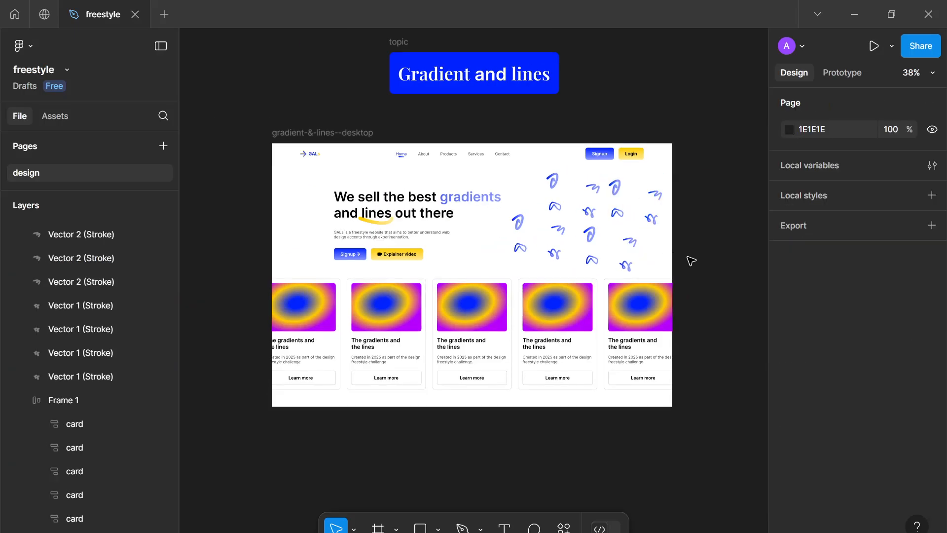
Try scattering individual squiggles across the hero and card area
scroll(688, 261, down, 1)
scroll(688, 261, up, 5)
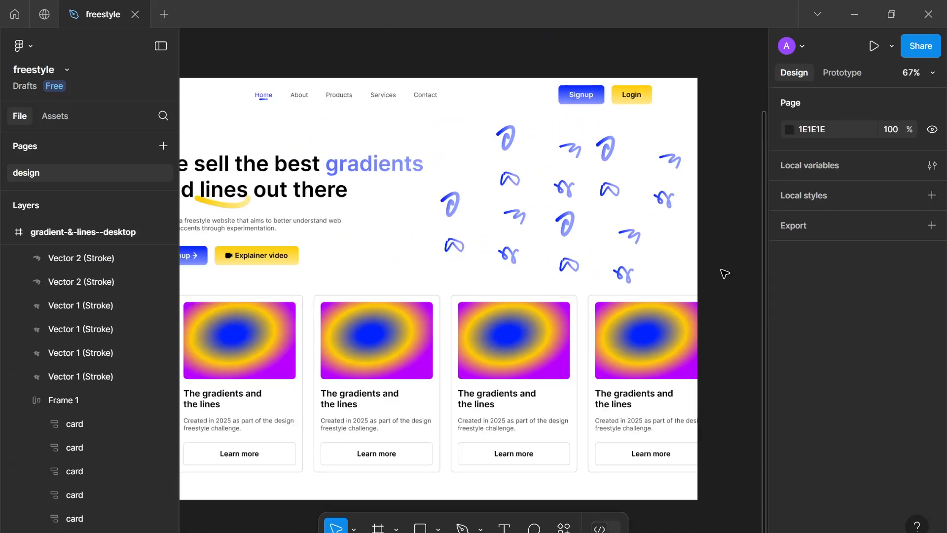
scroll(725, 274, down, 3)
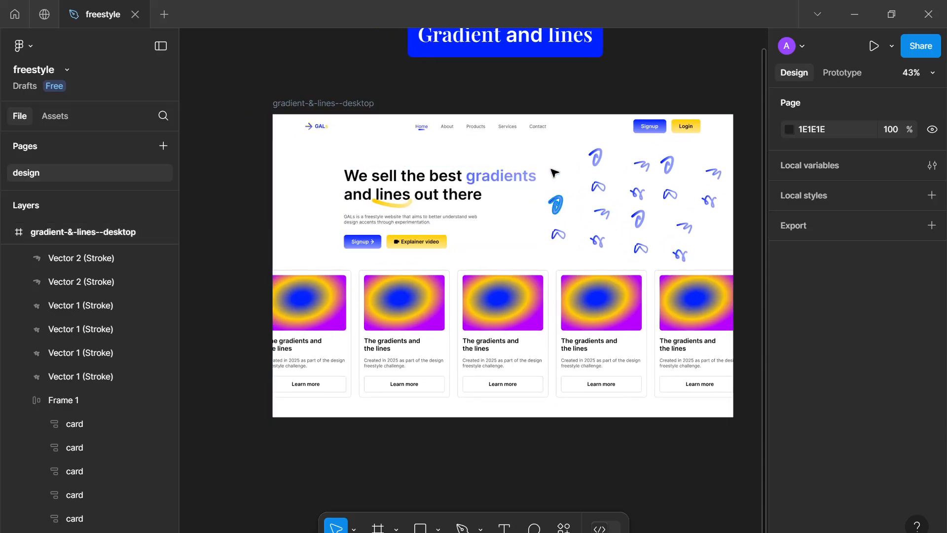
mouse_move(555, 173)
mouse_down()
mouse_move(548, 163)
mouse_move(545, 207)
mouse_up()
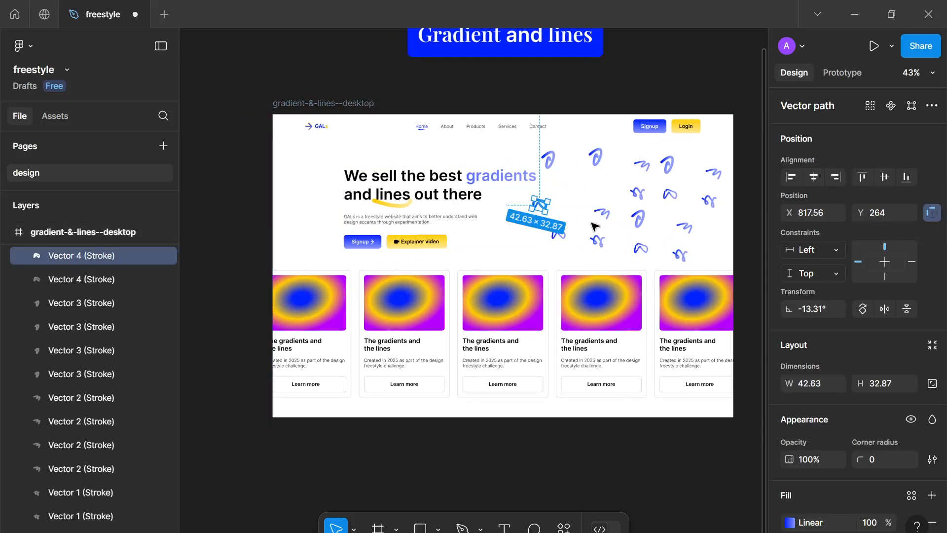
click(596, 194)
mouse_move(610, 213)
mouse_down()
mouse_move(532, 402)
mouse_move(541, 417)
mouse_move(552, 402)
mouse_up()
drag(641, 249, 451, 407)
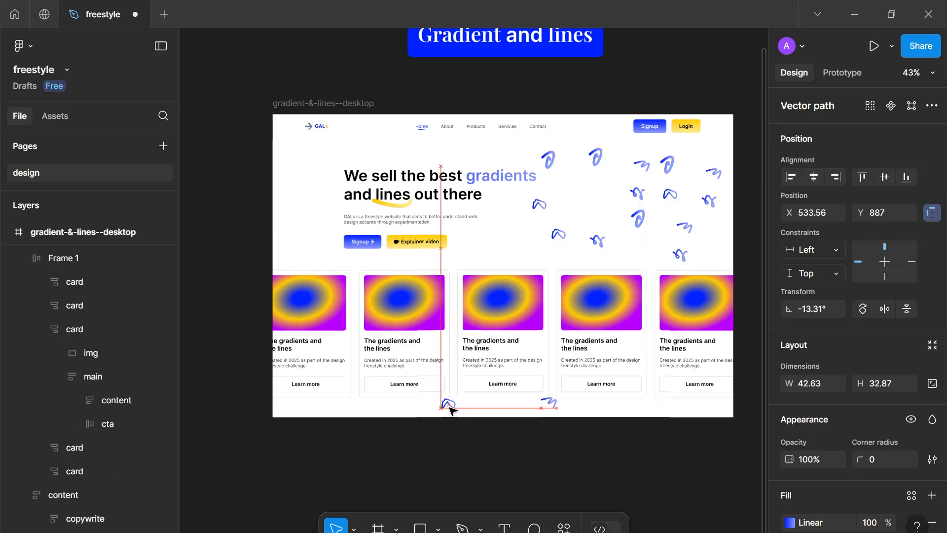
mouse_move(687, 227)
mouse_down()
mouse_move(561, 235)
mouse_move(441, 259)
mouse_up()
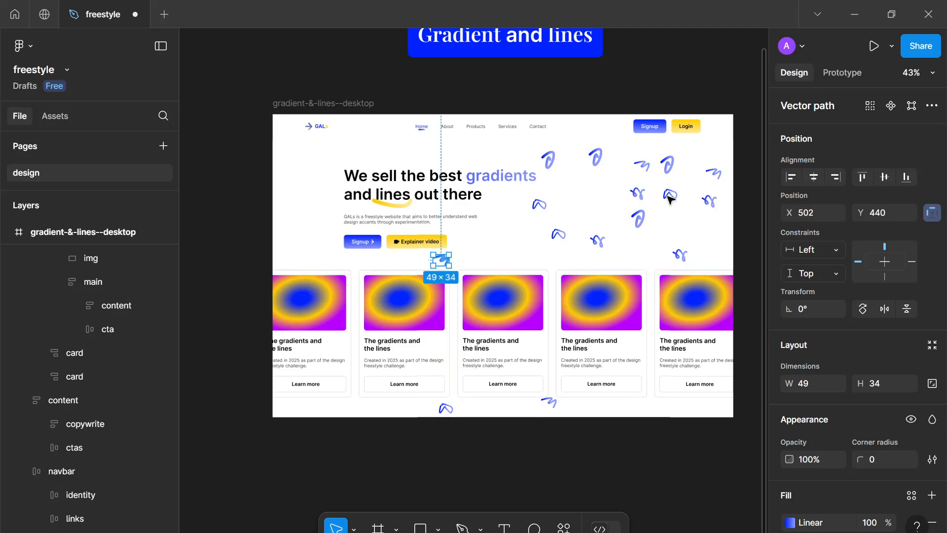
mouse_move(670, 194)
mouse_down()
mouse_move(313, 192)
mouse_move(352, 184)
mouse_up()
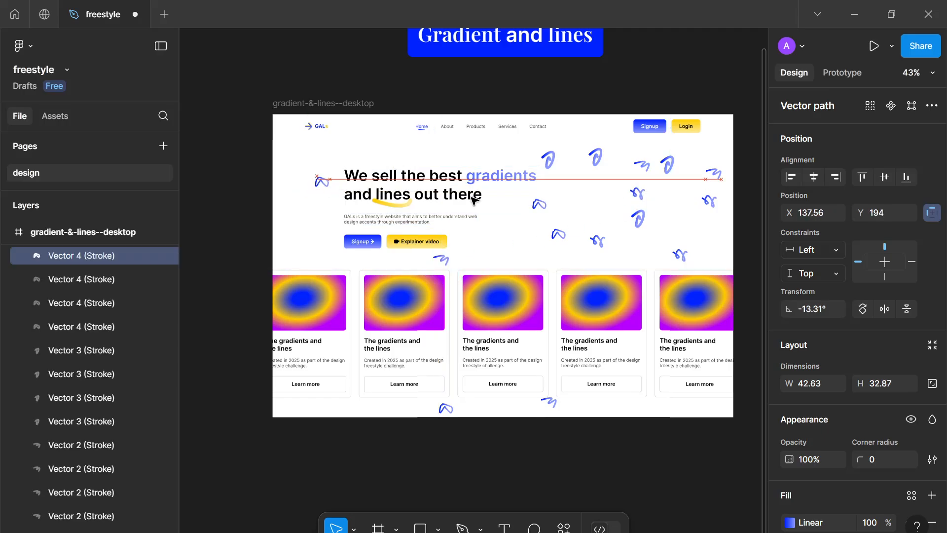
mouse_move(714, 172)
mouse_down()
mouse_move(577, 217)
mouse_move(313, 264)
mouse_move(319, 255)
mouse_up()
Undo the recent squiggle moves and the last duplication
key(ctrl+z)
key(ctrl+z)
key(ctrl+z)
key(ctrl+z)
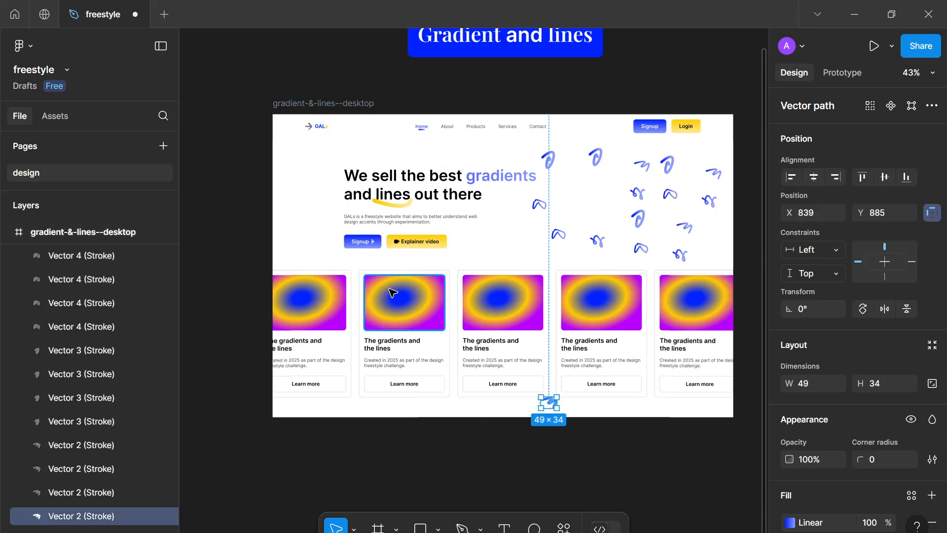
key(ctrl+z)
key(ctrl+z)
key(ctrl+z)
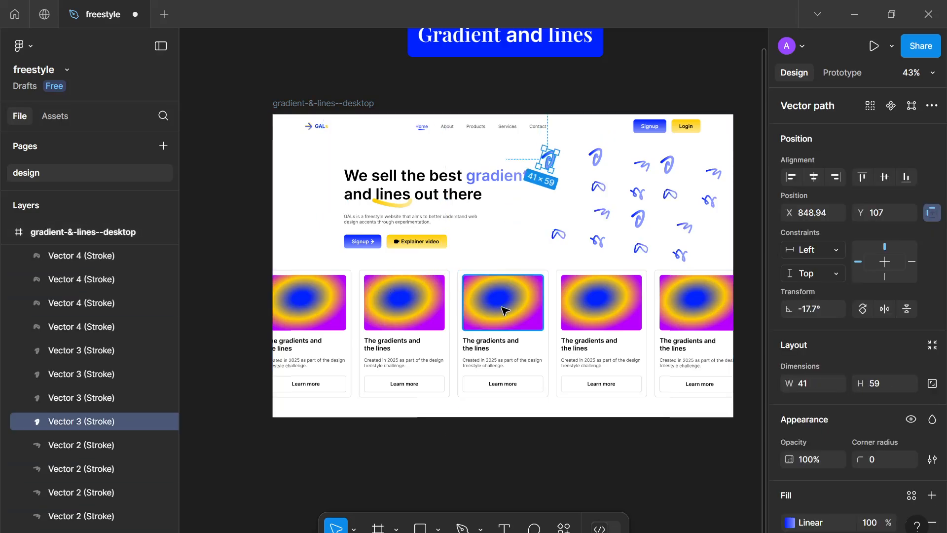
key(ctrl+z)
key(ctrl+z)
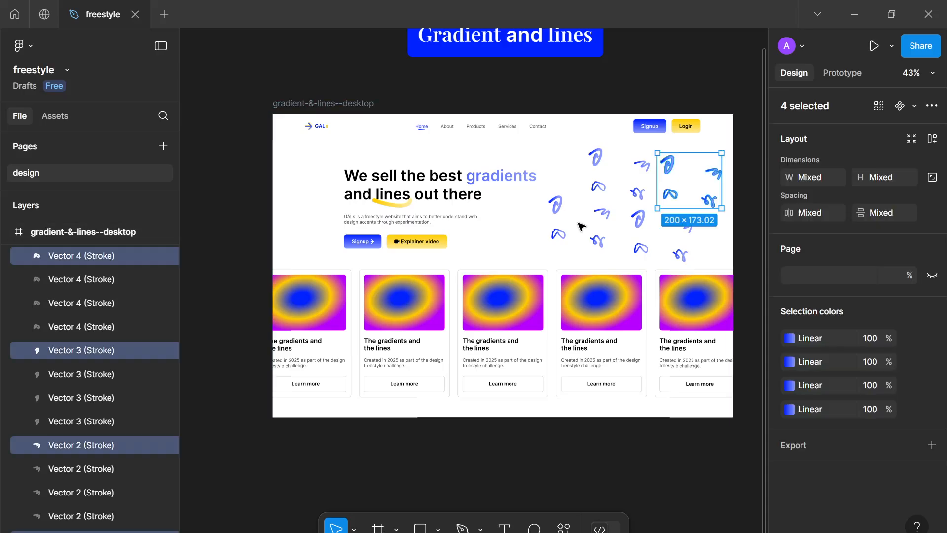
key(ctrl+z)
key(ctrl+z)
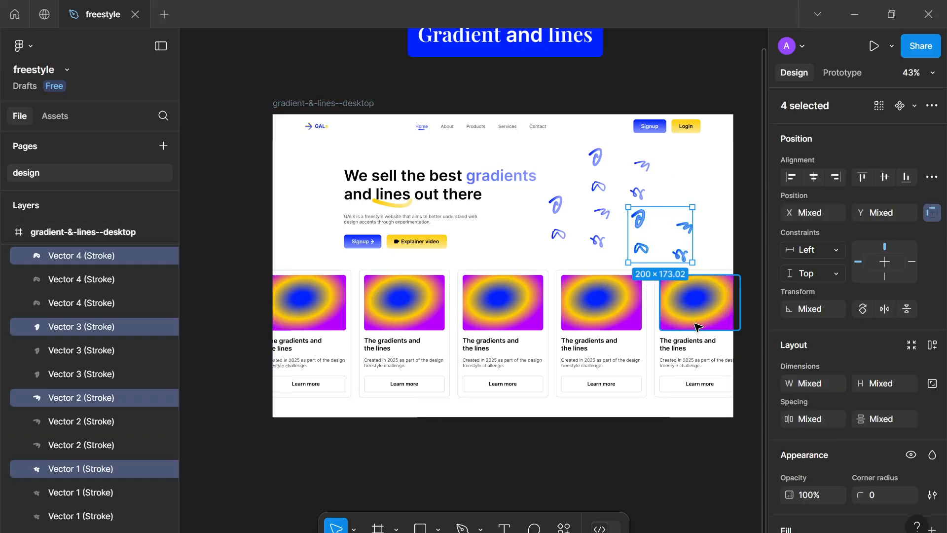
Move the selected squiggle set higher into the top-right of the pattern
mouse_move(663, 247)
mouse_down()
mouse_move(690, 181)
mouse_move(667, 192)
mouse_up()
key(ctrl+d)
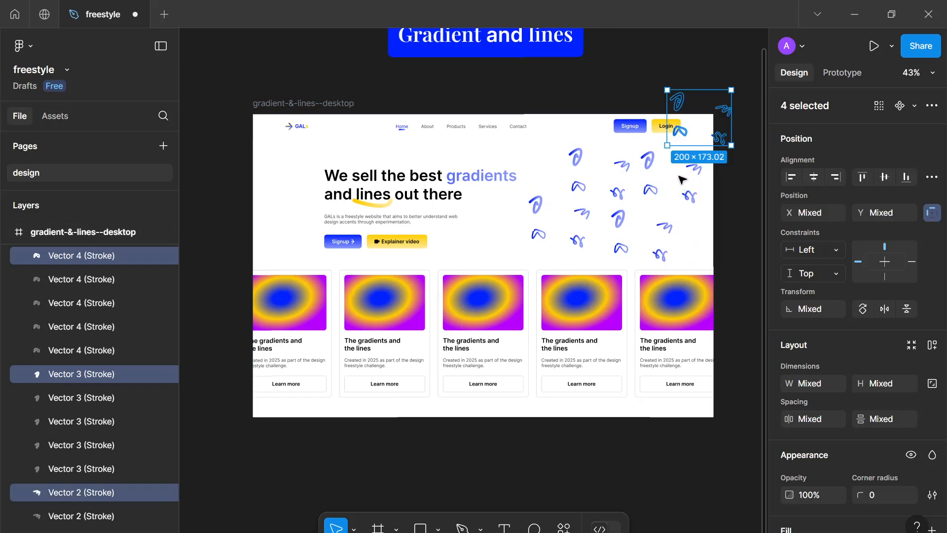
mouse_move(680, 132)
mouse_down()
mouse_move(514, 186)
mouse_move(536, 176)
mouse_up()
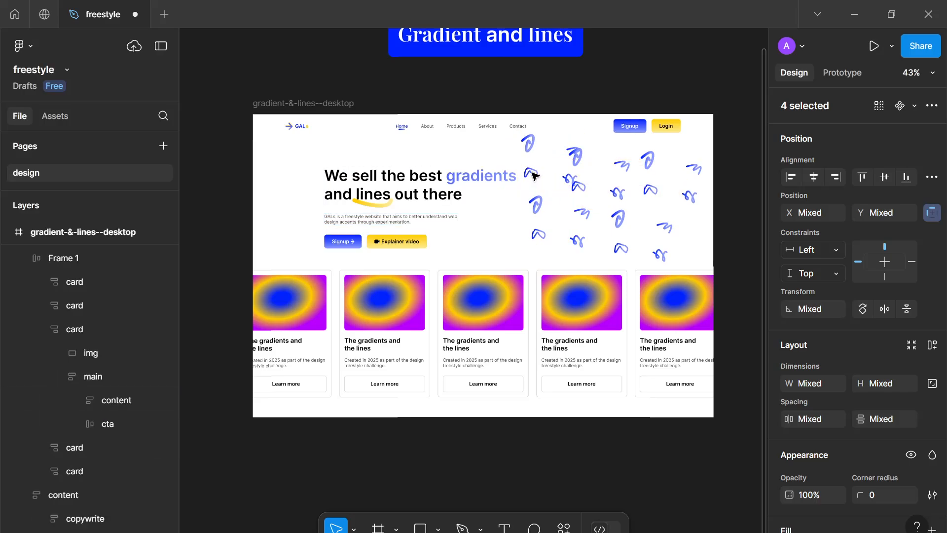
key(Delete)
Group all 16 squiggles and name the group pattern-base
mouse_move(546, 143)
mouse_down()
mouse_move(688, 251)
mouse_move(694, 269)
mouse_move(703, 267)
mouse_up()
click(530, 155)
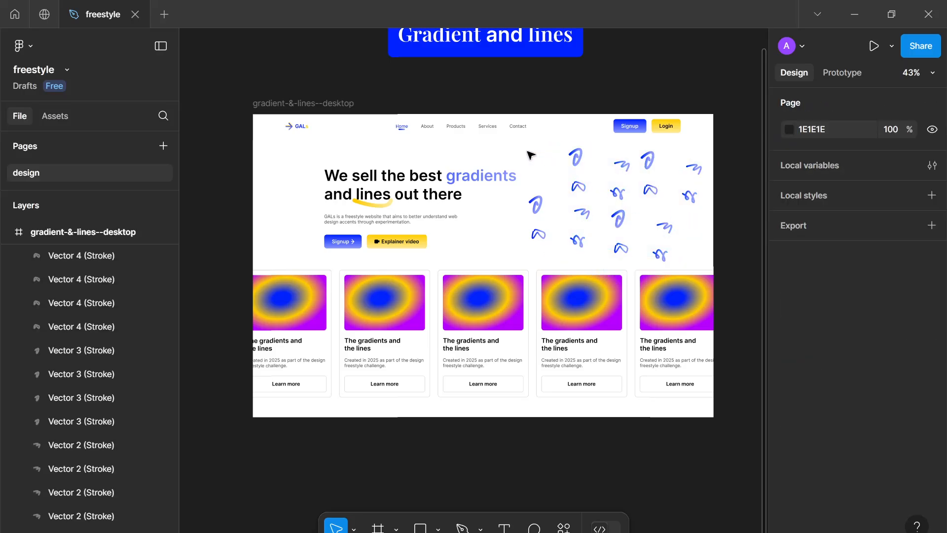
mouse_move(526, 153)
mouse_down()
mouse_move(664, 266)
mouse_move(700, 266)
mouse_up()
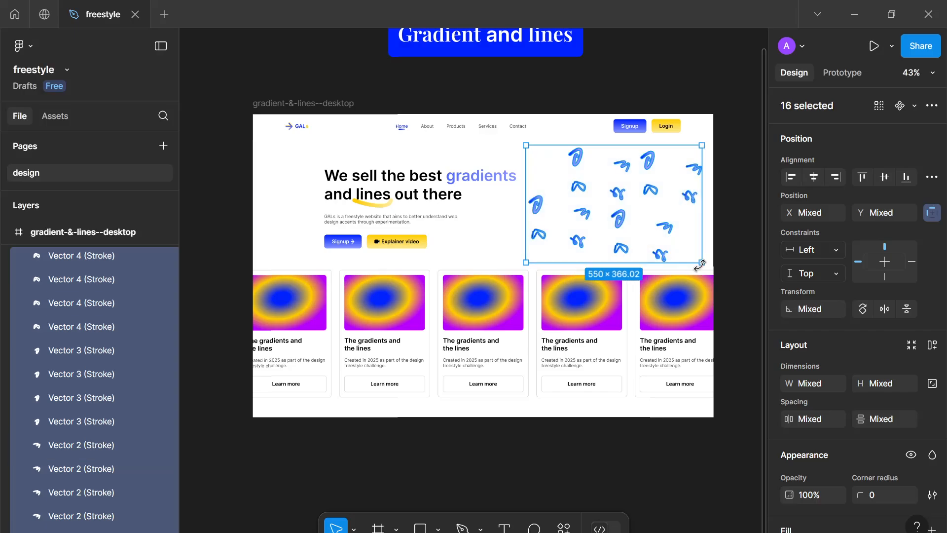
key(ctrl+g)
double_click(65, 256)
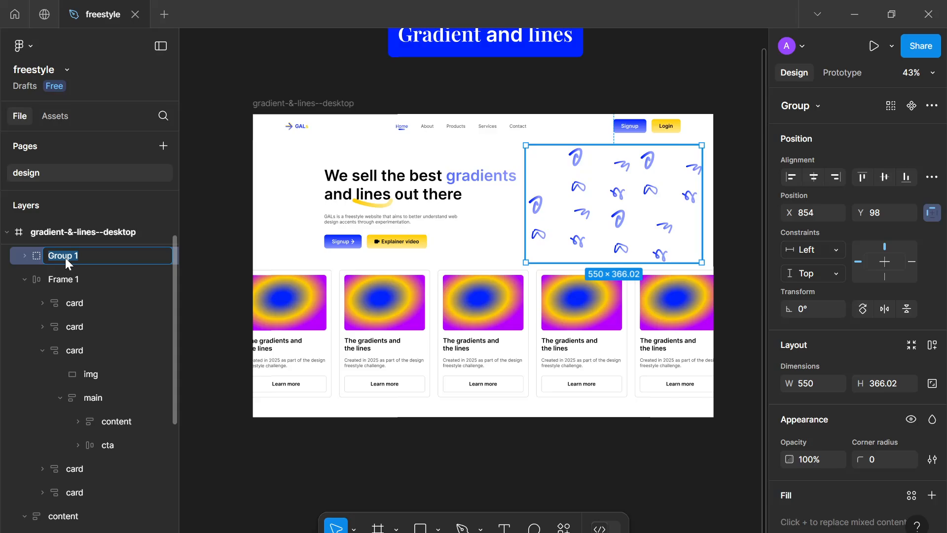
text(pattern-base)
key(Return)
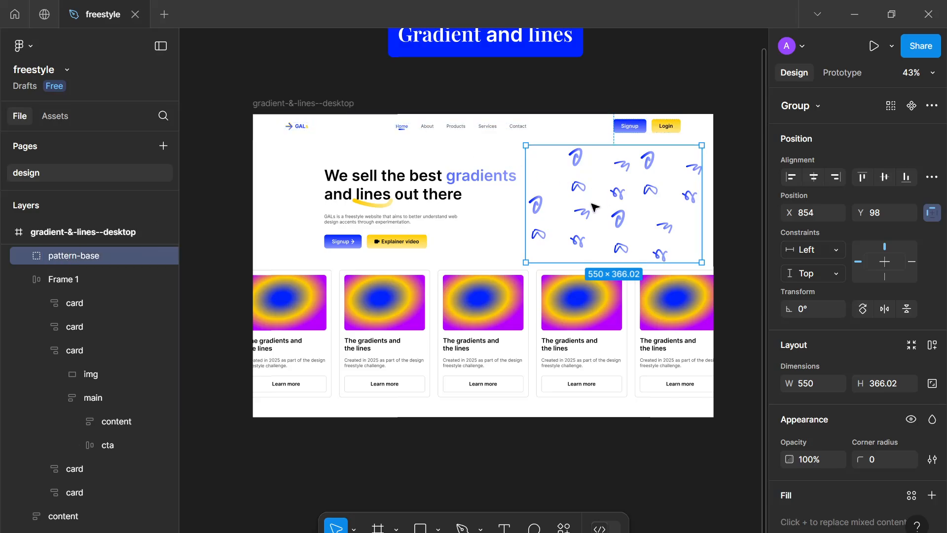
Duplicate the pattern-base group inside the desktop frame and place a copy over the card row
scroll(595, 208, down, 2)
drag(541, 227, 718, 196)
key(ctrl+z)
key(ctrl+d)
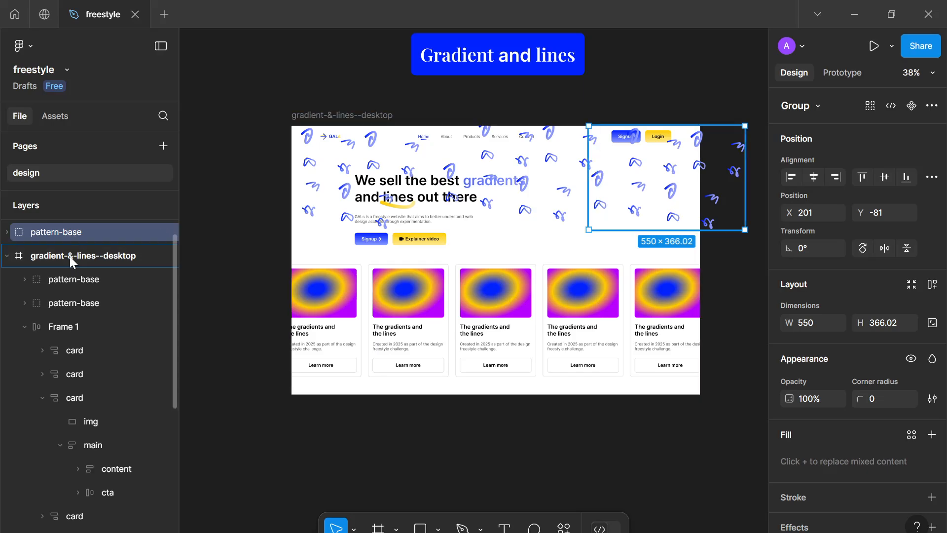
drag(70, 256, 70, 259)
key(ctrl+d)
drag(658, 199, 581, 143)
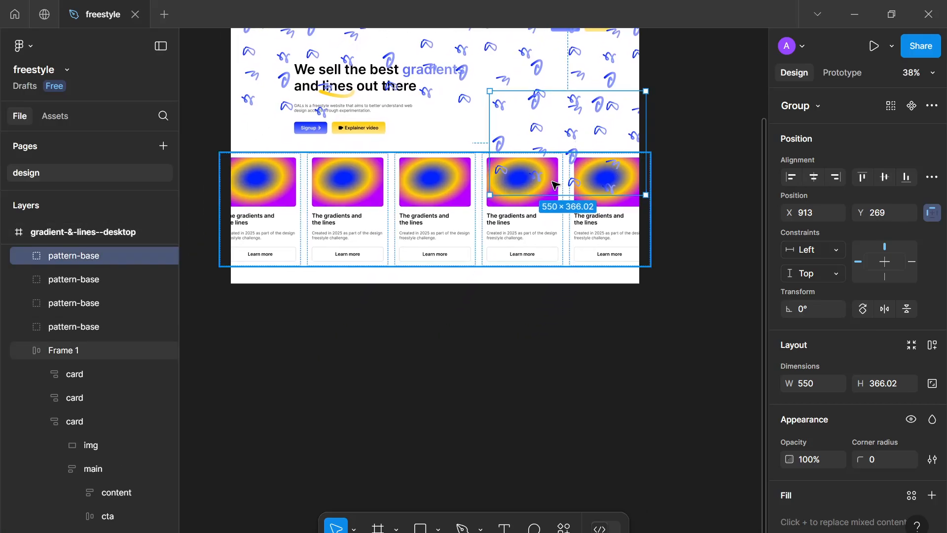
Nudge the pattern copy a few pixels left and down to align it with the tiling
key(Down)
key(Down)
key(Down)
key(Down)
key(Down)
key(Down)
key(Down)
key(Down)
key(Down)
key(Down)
key(Down)
key(Down)
key(Down)
key(Down)
key(Down)
key(Down)
key(Down)
key(Down)
key(Down)
key(Down)
key(Left)
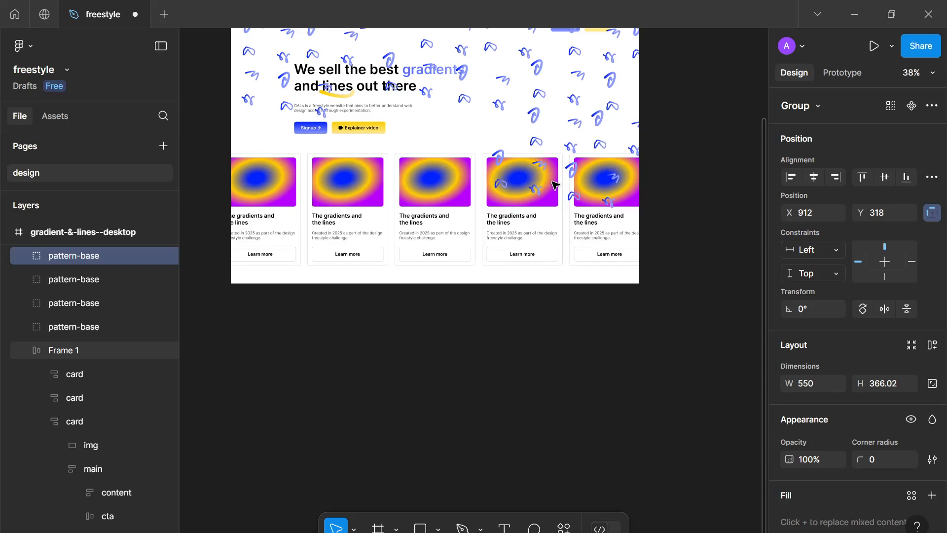
key(Left)
key(Left)
key(Left)
key(Left)
key(Left)
key(Left)
key(Left)
key(Left)
key(Left)
key(Left)
key(Left)
key(Left)
key(Left)
key(Left)
key(Left)
key(Left)
key(Left)
key(Left)
key(Left)
key(Left)
key(Down)
key(Down)
key(Down)
key(Down)
key(Down)
key(Down)
key(Down)
key(Down)
key(Down)
key(Down)
key(Down)
key(Down)
key(Down)
key(Down)
key(Down)
key(Down)
key(Down)
key(Down)
key(Down)
key(Down)
Duplicate pattern-base several more times and place the copies along the frame's lower-left and bottom edges
key(ctrl+d)
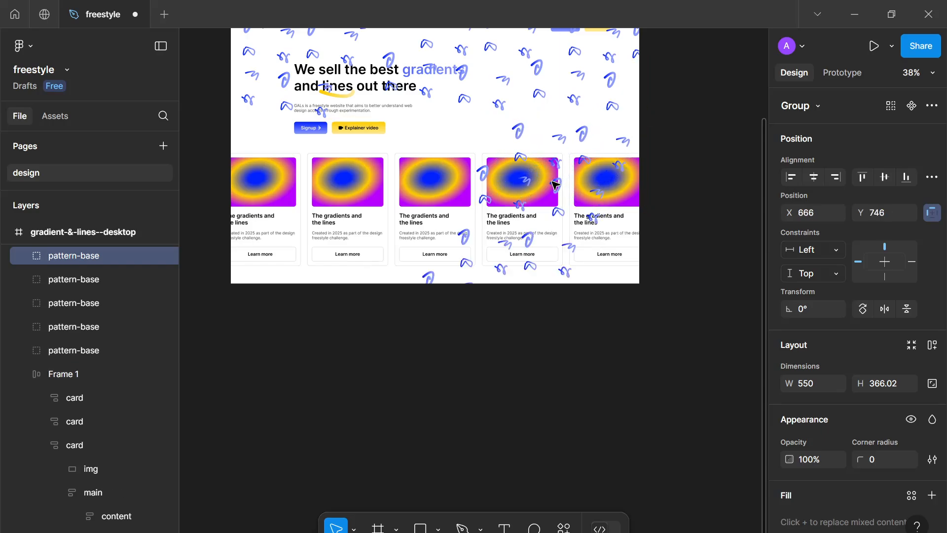
drag(509, 267, 411, 155)
key(ctrl+d)
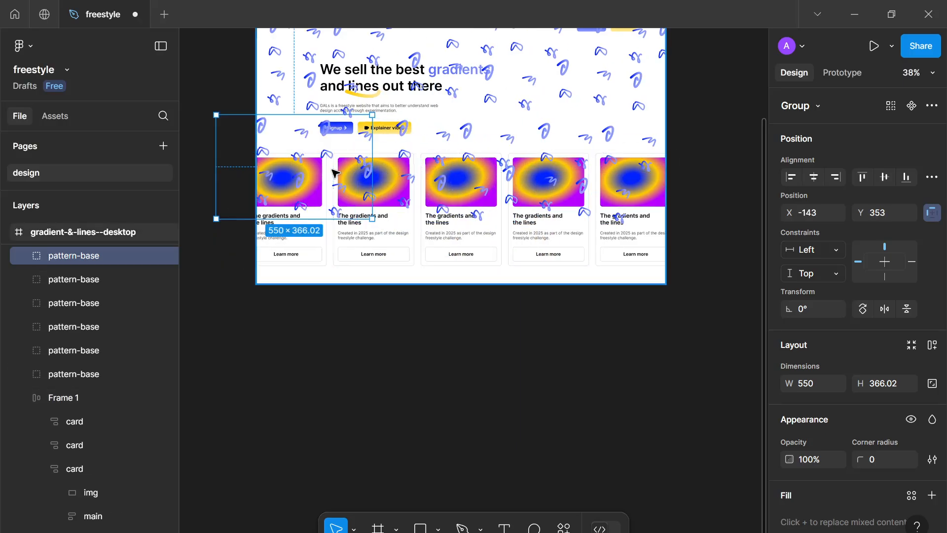
key(ctrl+d)
drag(249, 161, 425, 280)
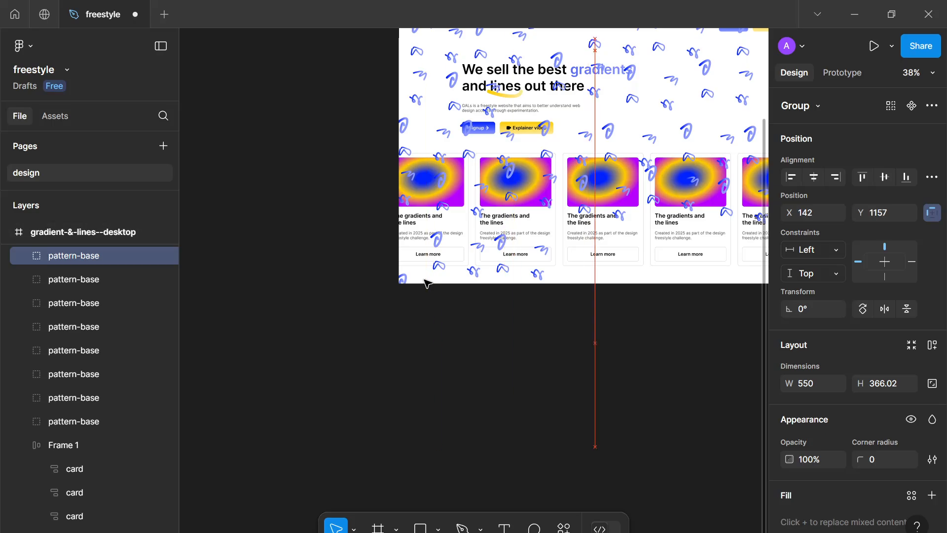
Nudge and duplicate more pattern-base copies to fill the remaining gaps at the frame's right side
key(Right)
key(Right)
scroll(434, 340, up, 1)
drag(561, 373, 644, 290)
scroll(497, 300, right, 7)
key(ctrl+d)
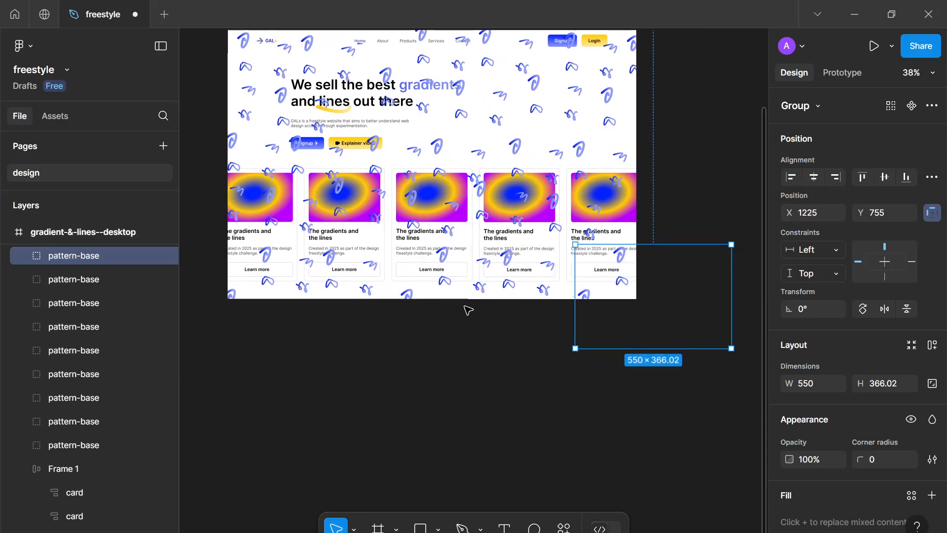
click(465, 412)
Select all pattern-base copies, group them, and name the group pattern
scroll(465, 413, down, 3)
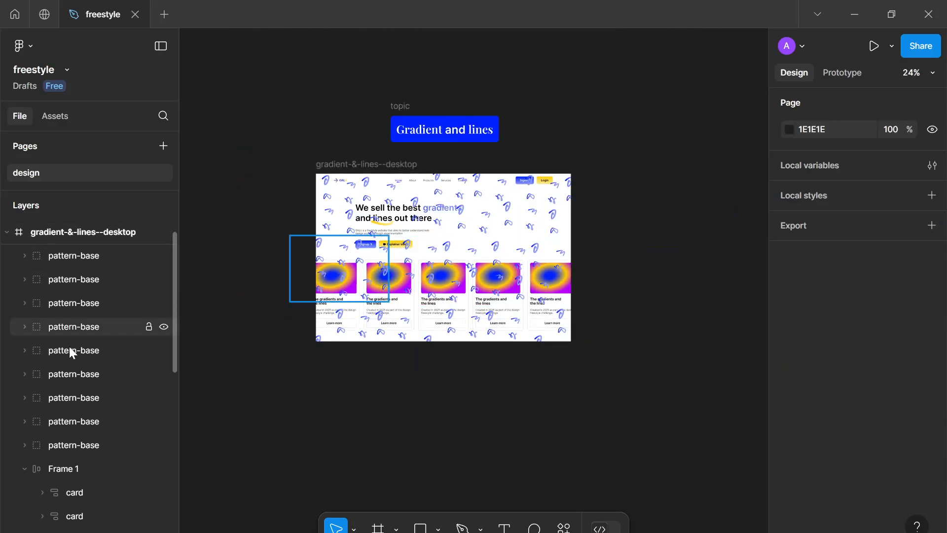
click(66, 437)
scroll(65, 404, up, 1)
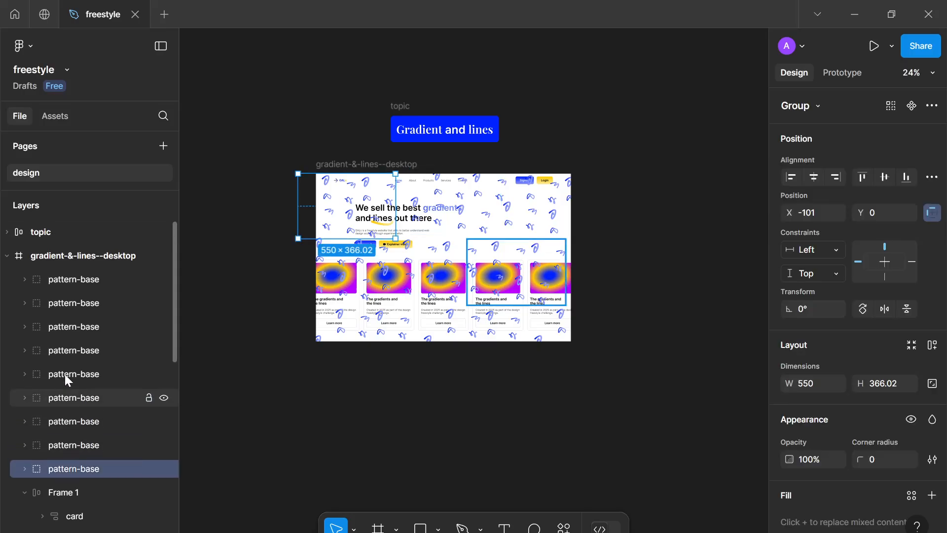
shift+click(78, 285)
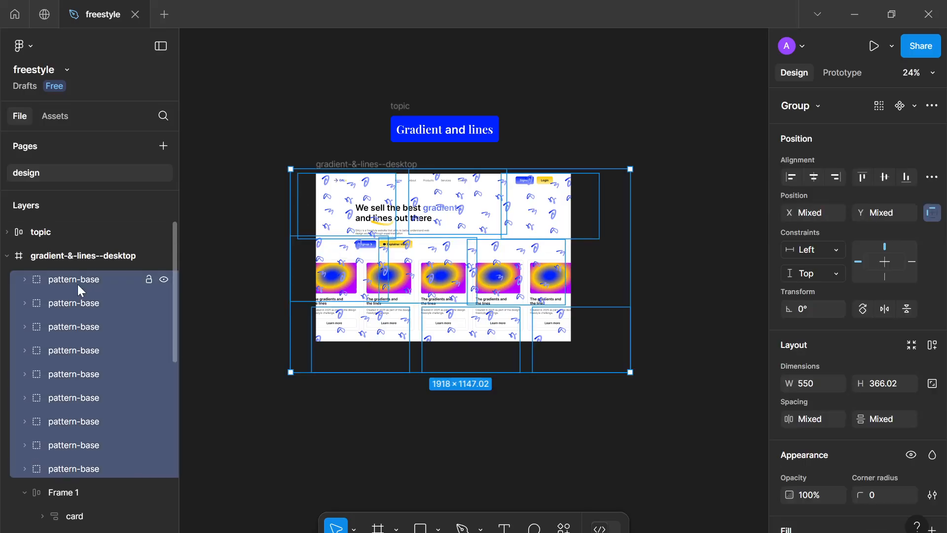
key(ctrl+g)
double_click(78, 285)
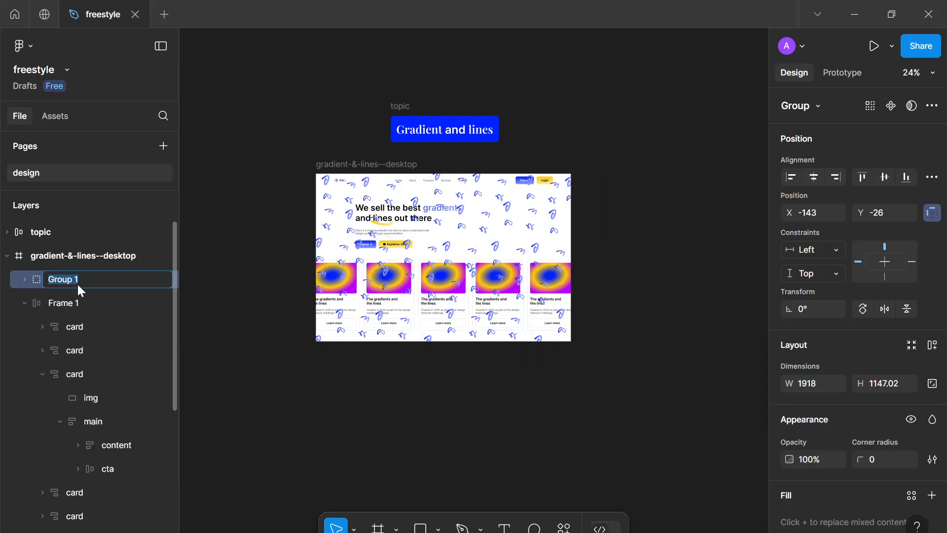
text(o)
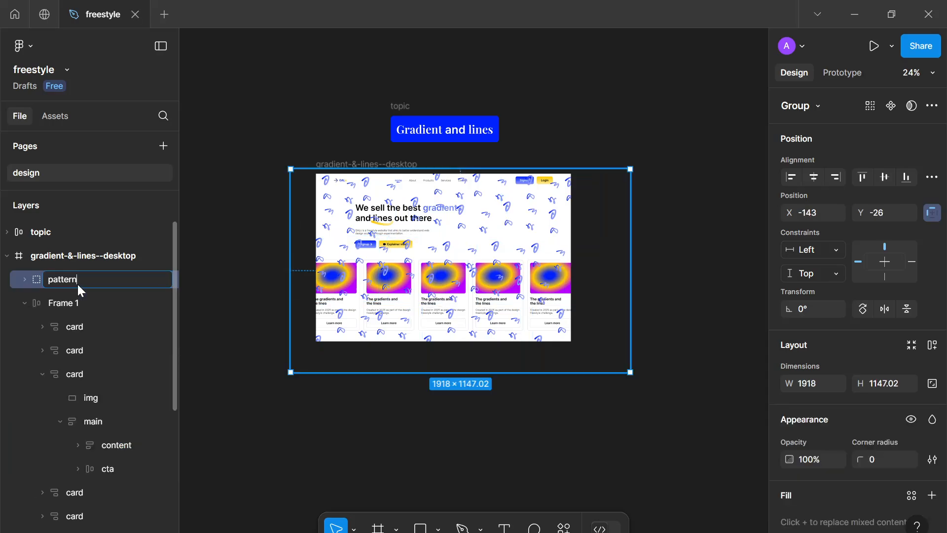
key(Return)
Try changing the desktop frame's background fill to a gradient and then to light blue 677BFF, then undo it
scroll(78, 284, down, 4)
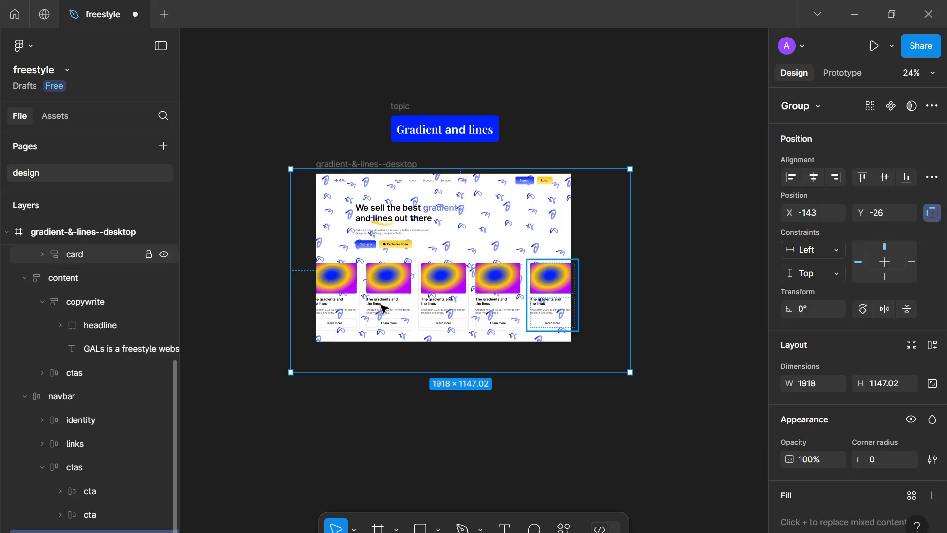
key(shift+2)
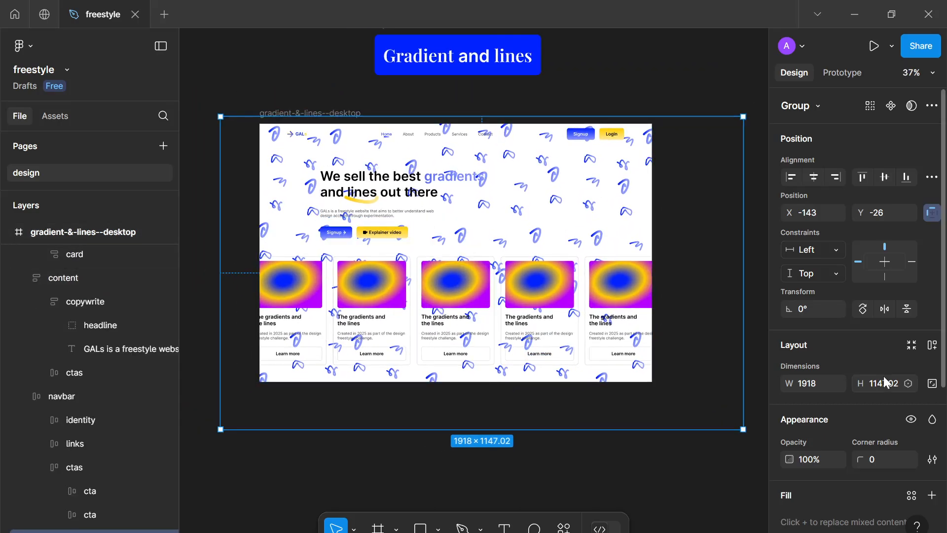
scroll(888, 395, down, 3)
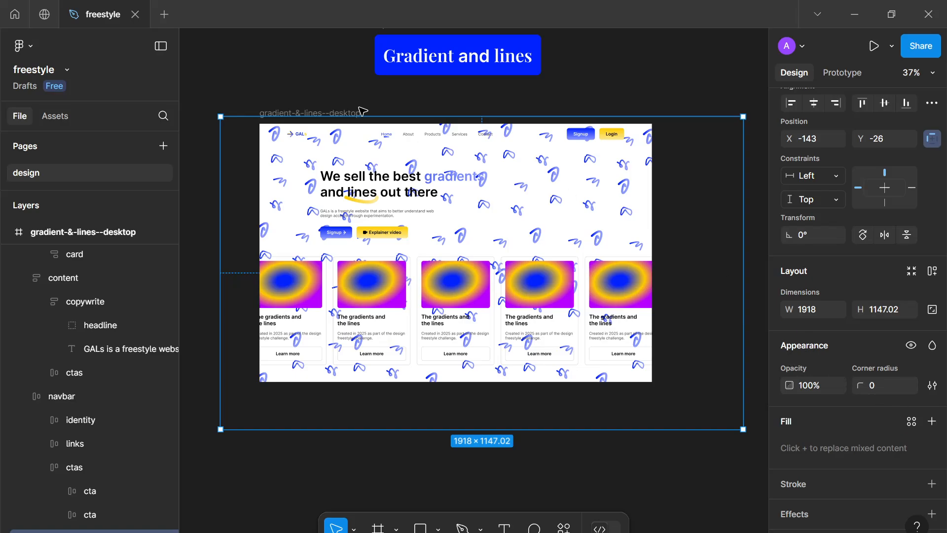
click(302, 95)
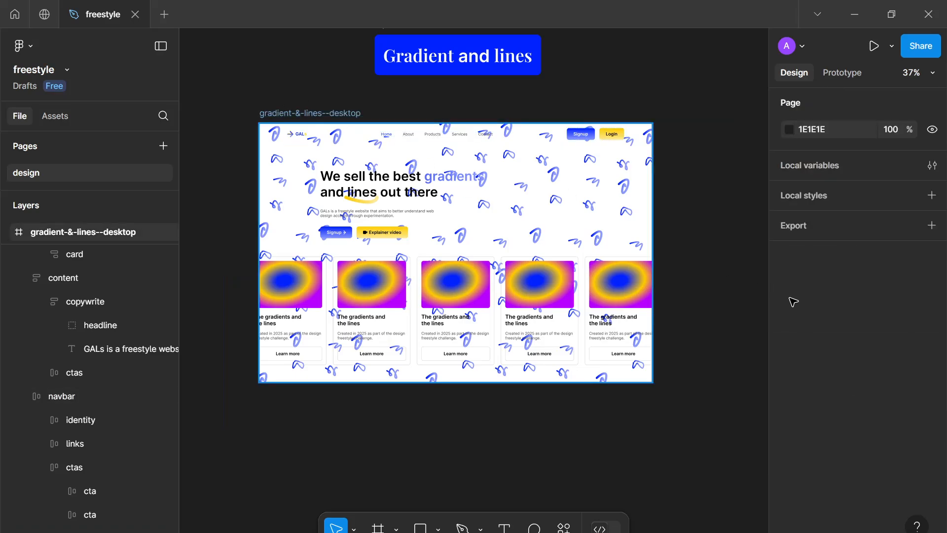
scroll(882, 359, down, 4)
click(790, 219)
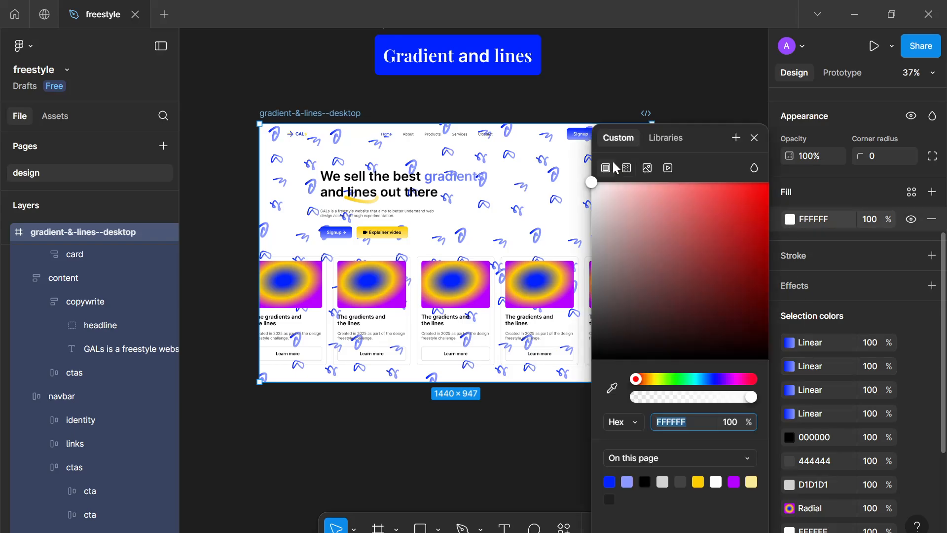
click(627, 168)
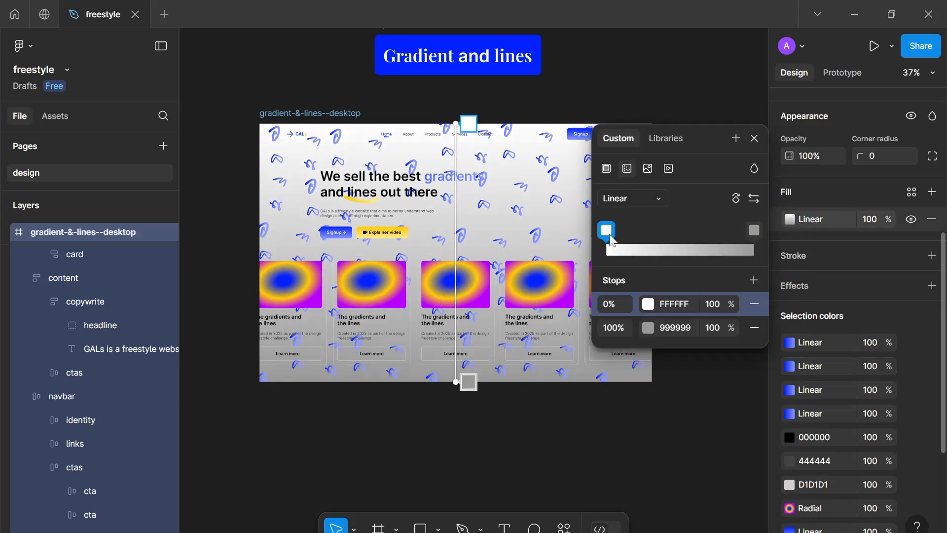
click(606, 169)
click(609, 479)
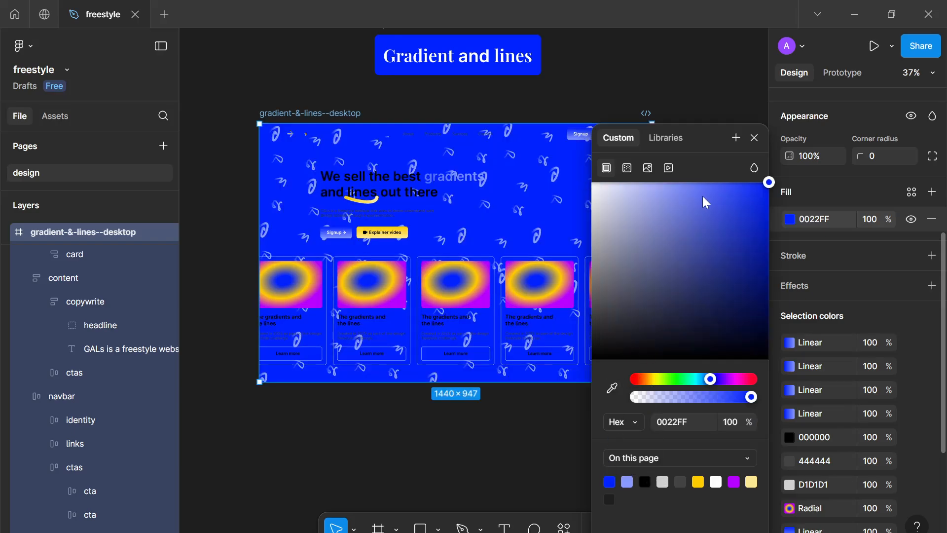
drag(703, 197, 697, 178)
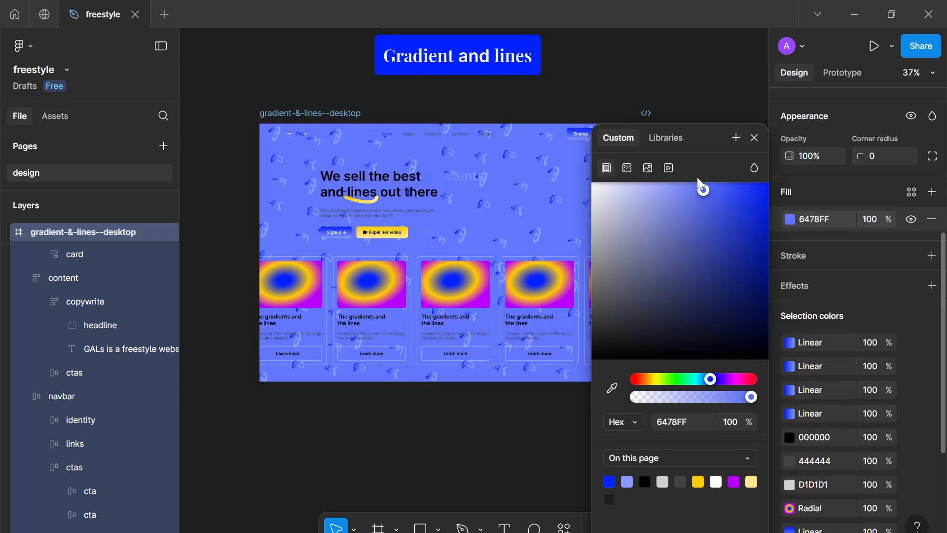
click(754, 137)
key(ctrl+z)
key(ctrl+z)
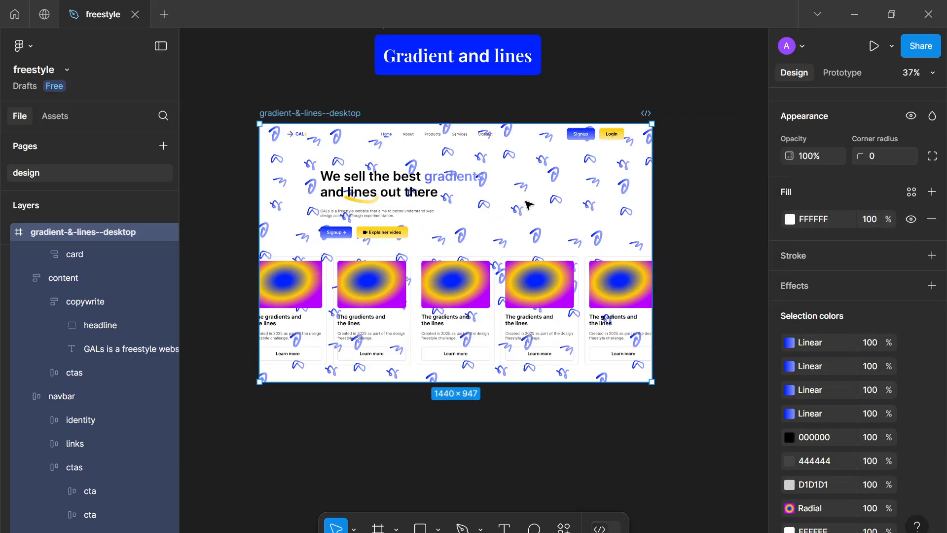
key(Escape)
Rename Frame 1 holding the card row as cards
scroll(82, 282, up, 5)
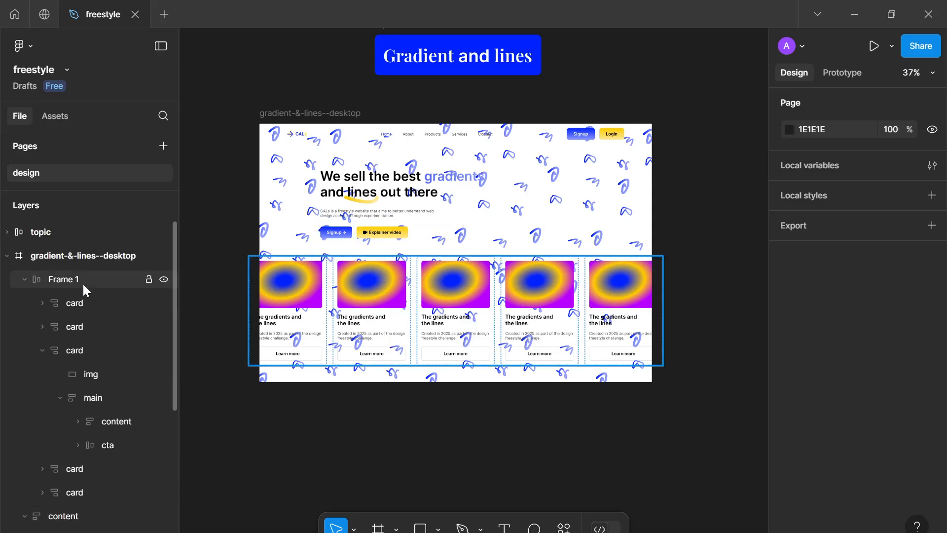
click(76, 282)
double_click(69, 283)
text(cards)
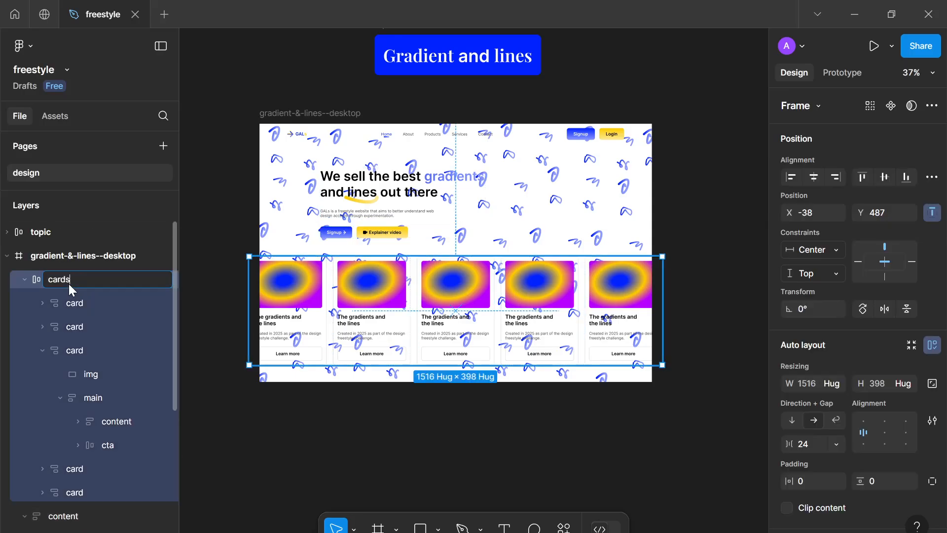
key(Return)
Set the pattern group's opacity to 15%
scroll(122, 482, down, 5)
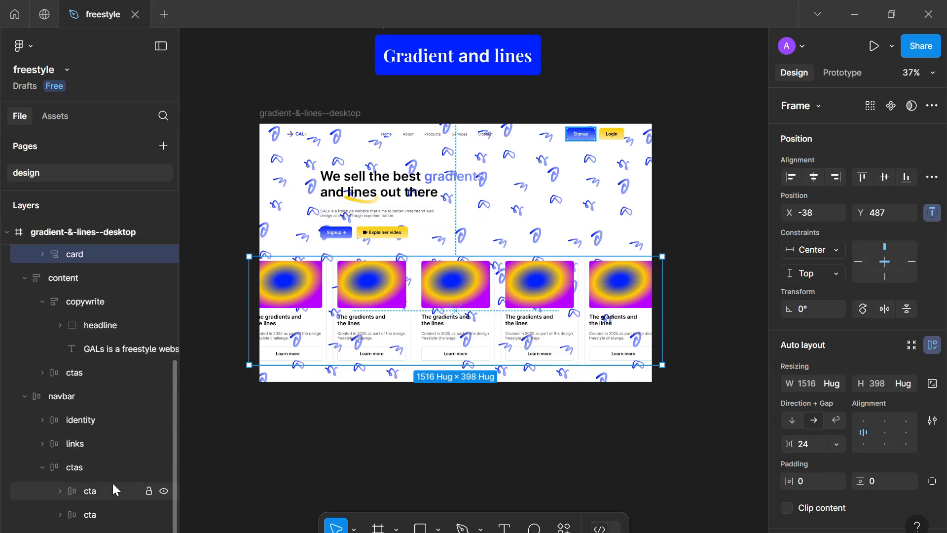
click(91, 527)
scroll(798, 427, down, 4)
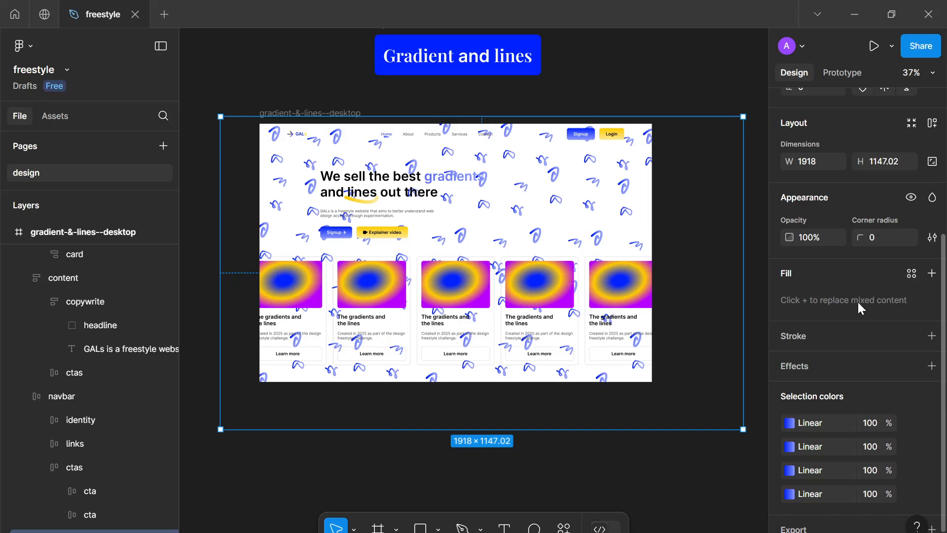
scroll(857, 301, up, 3)
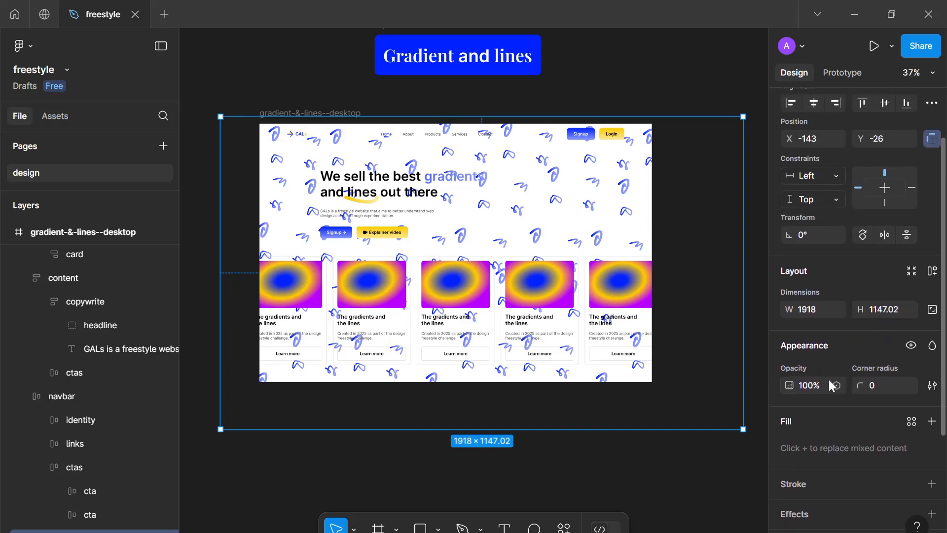
text(2)
key(Return)
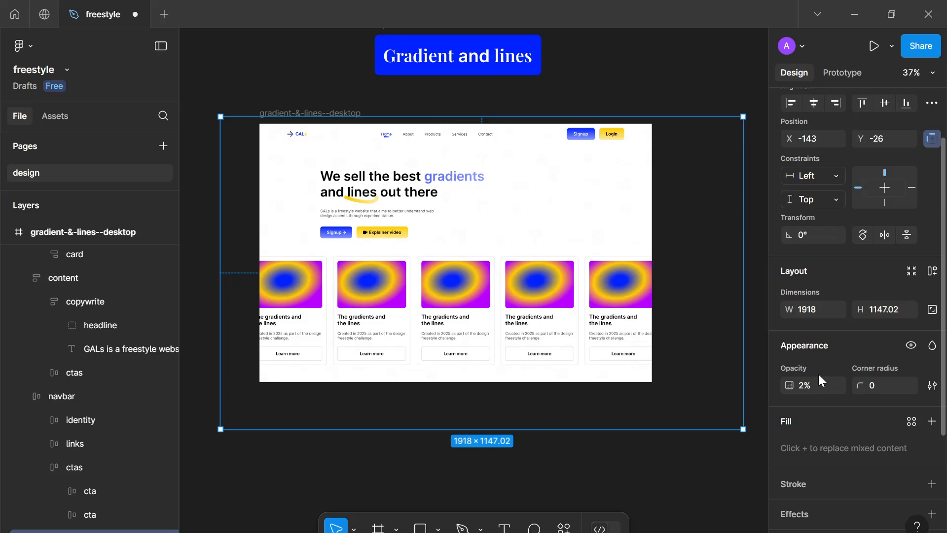
click(808, 387)
text(11)
key(Return)
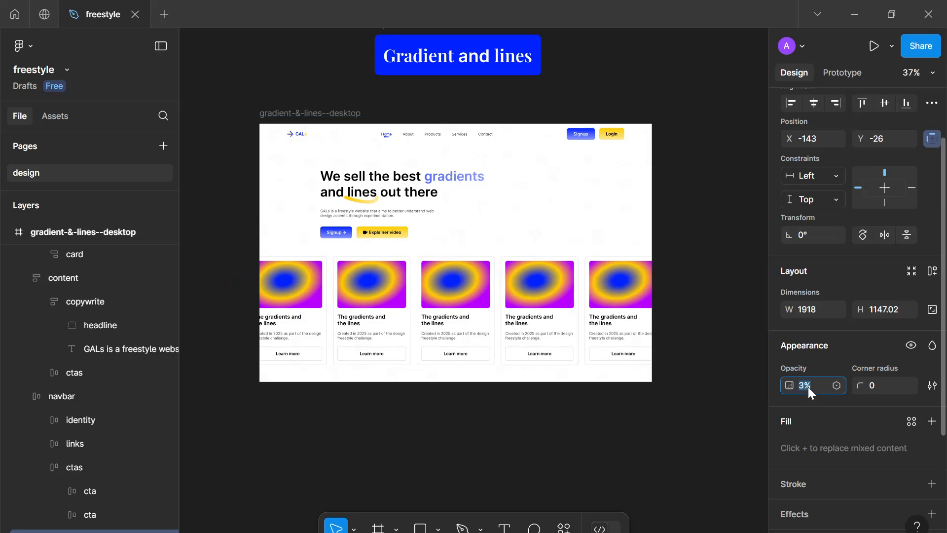
text(15)
key(Return)
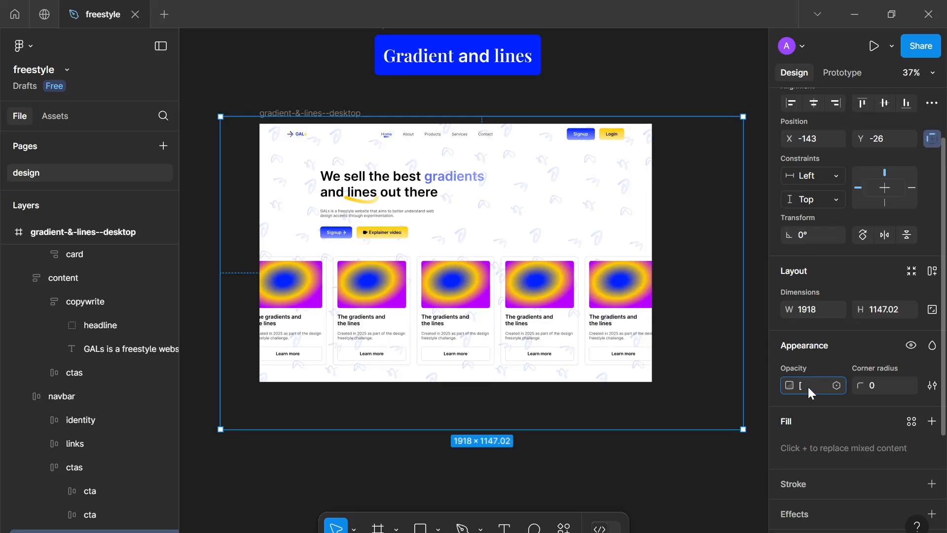
Select all five cards and add a fill to them
click(486, 308)
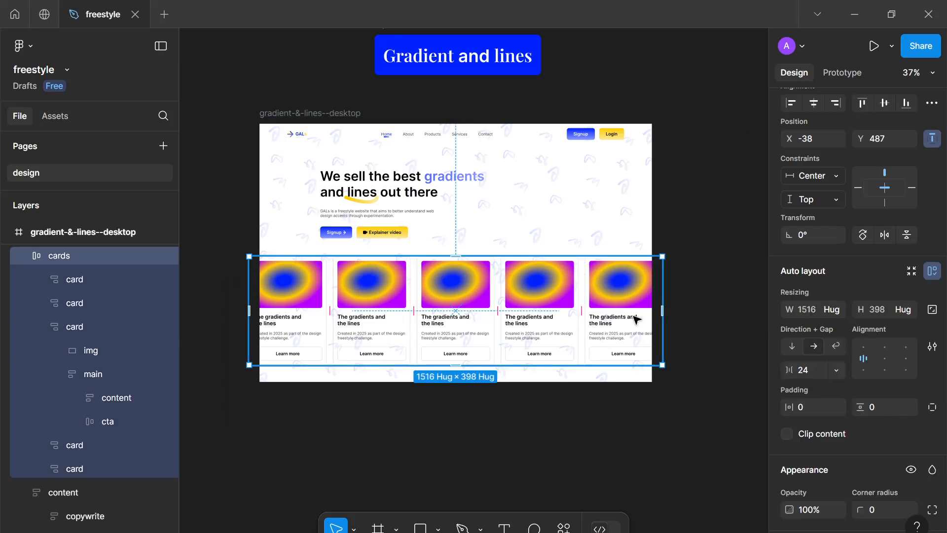
click(636, 320)
shift+click(561, 317)
shift+click(471, 315)
shift+click(351, 311)
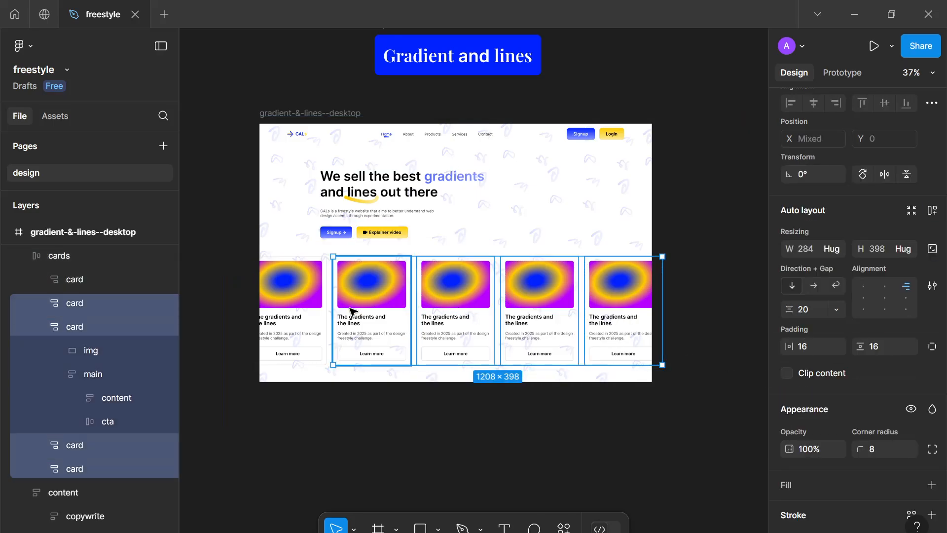
shift+click(316, 311)
scroll(868, 394, down, 5)
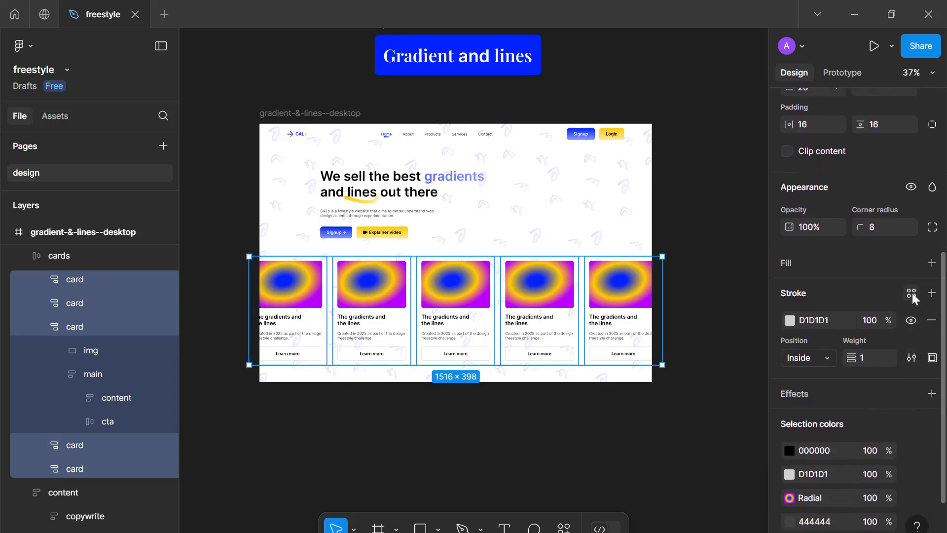
click(932, 263)
click(712, 395)
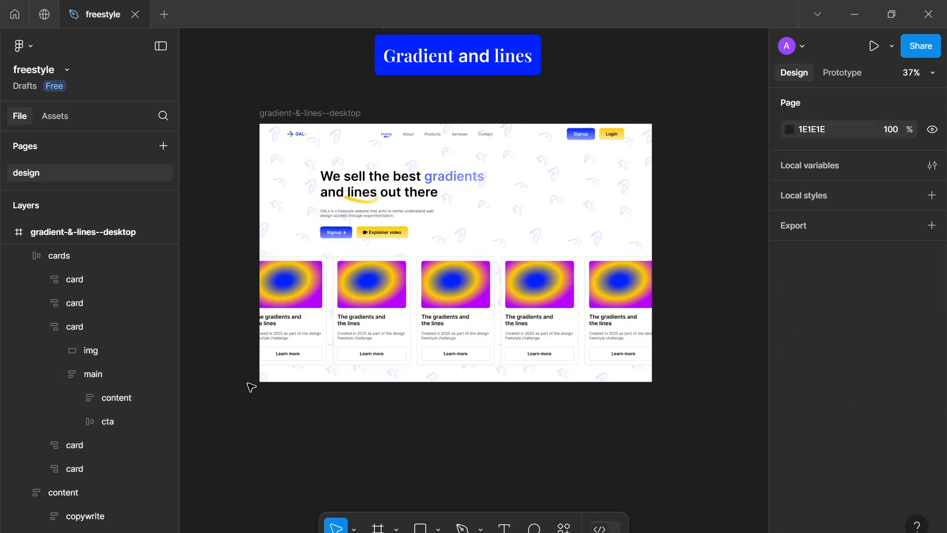
scroll(401, 207, up, 5)
scroll(464, 283, up, 1)
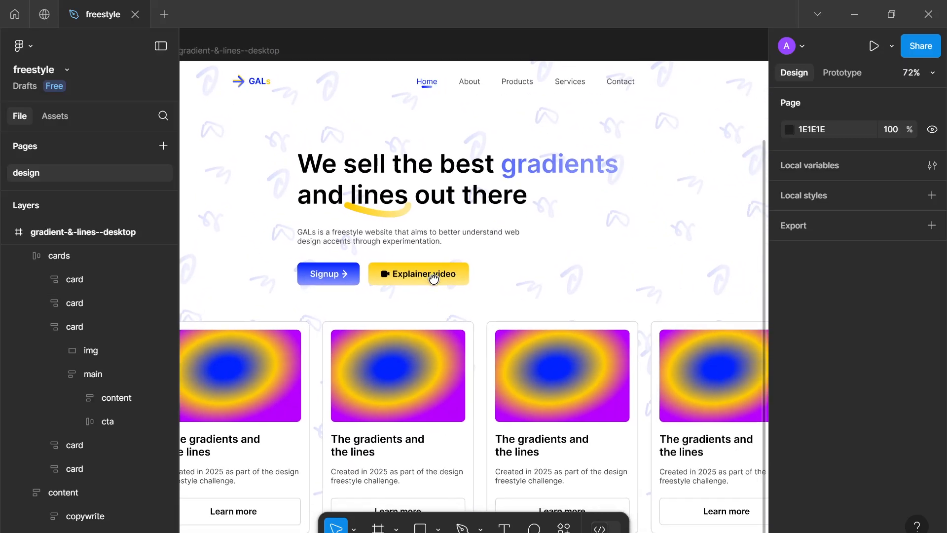
scroll(450, 285, down, 5)
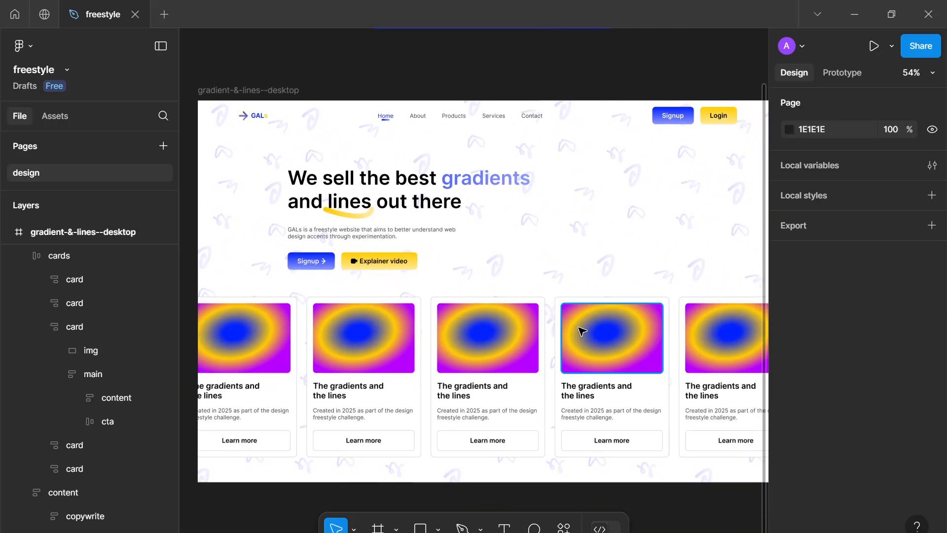
Set the pattern group's opacity to 8%
scroll(580, 328, up, 3)
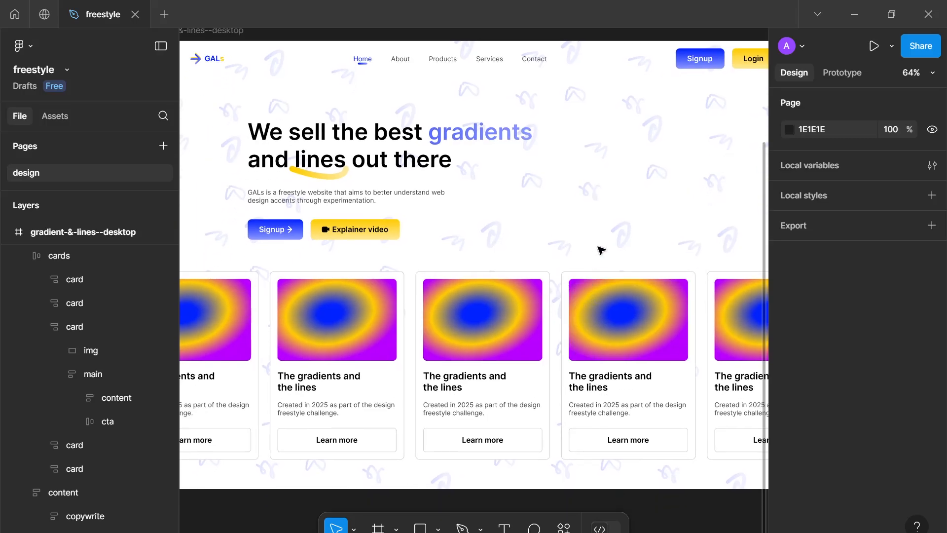
scroll(498, 369, down, 2)
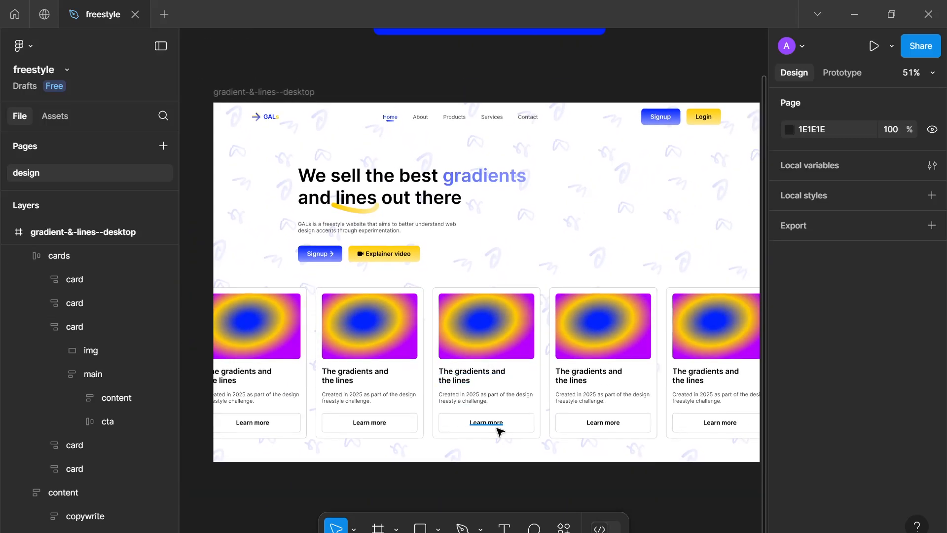
scroll(126, 439, down, 4)
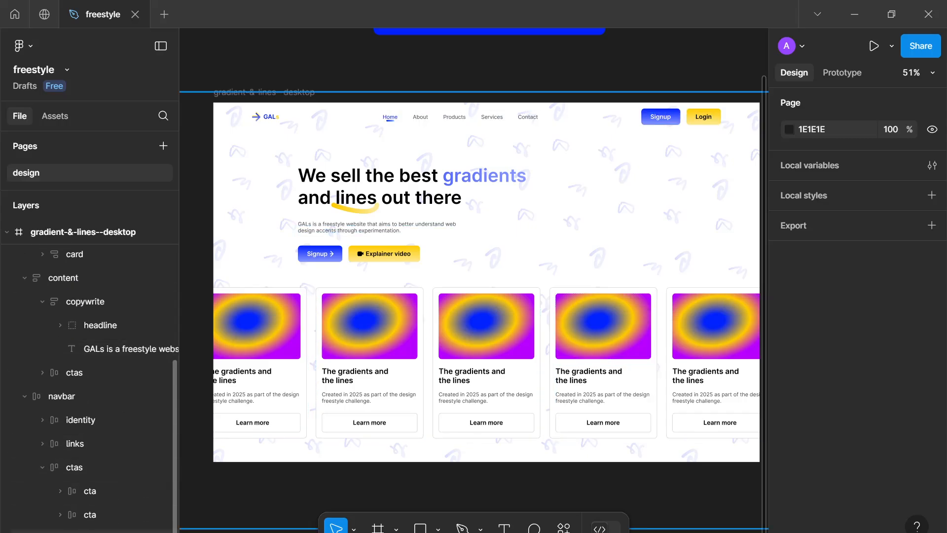
click(98, 531)
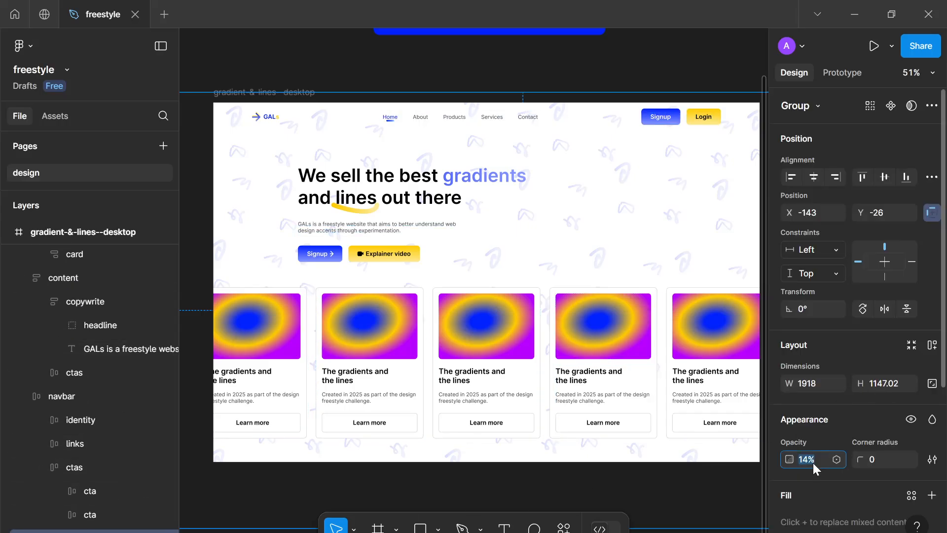
text(8)
key(Return)
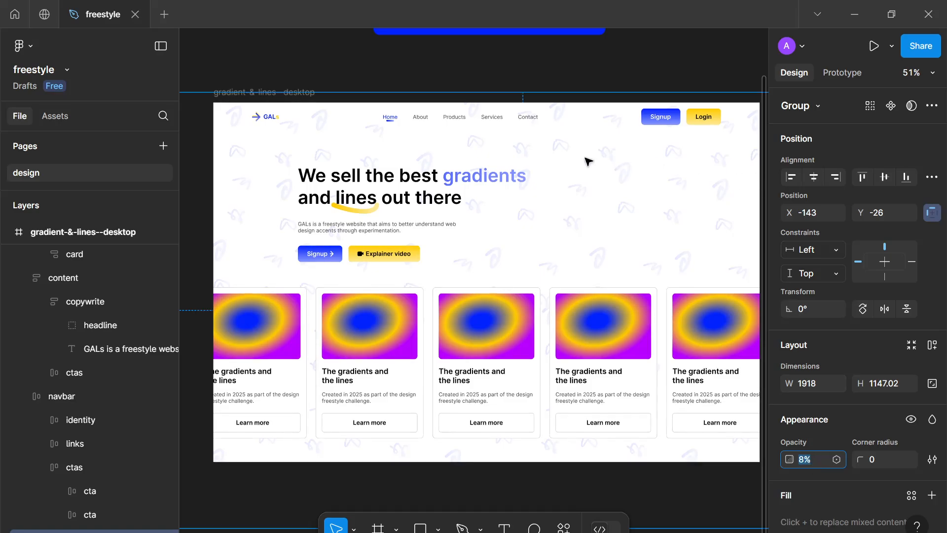
Center-align the items inside the hero content frame's auto layout
click(329, 75)
scroll(334, 78, down, 4)
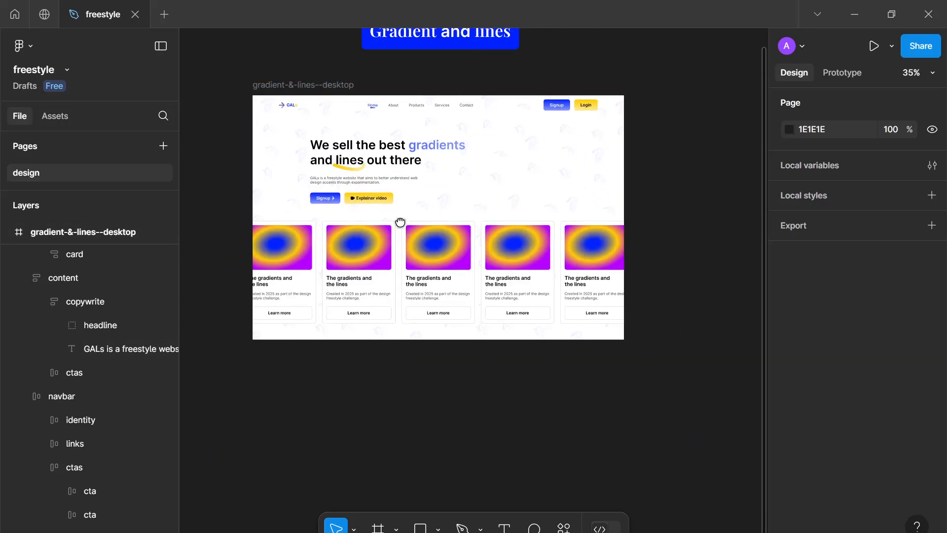
scroll(400, 223, up, 5)
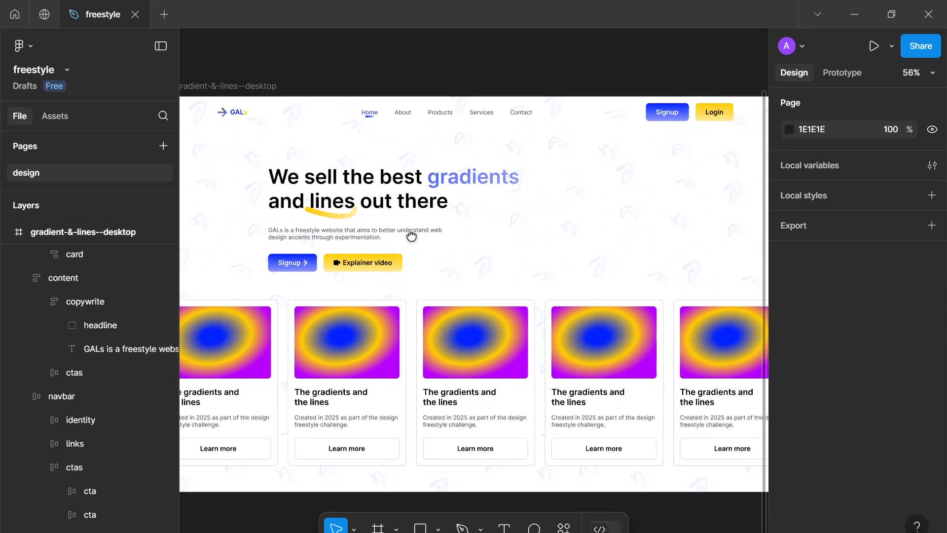
scroll(412, 236, down, 2)
scroll(509, 335, down, 3)
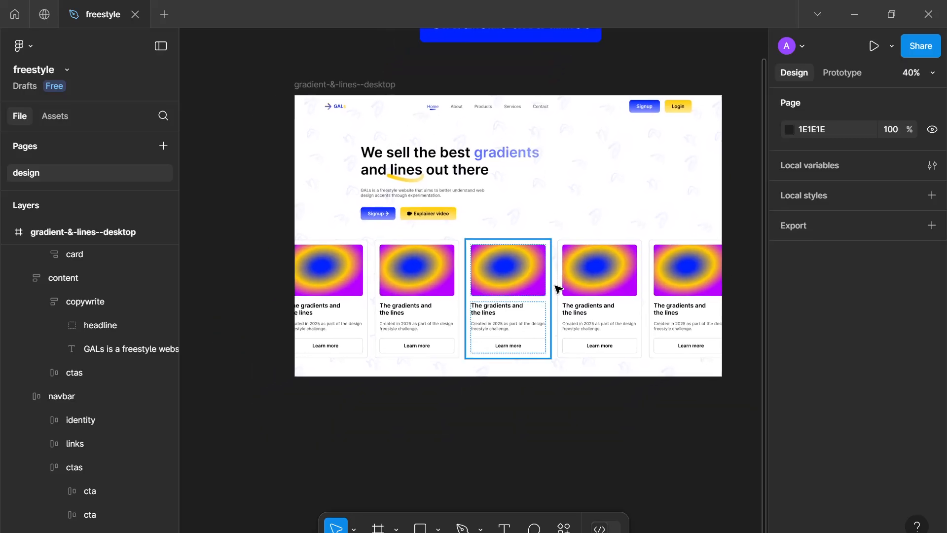
scroll(558, 289, up, 2)
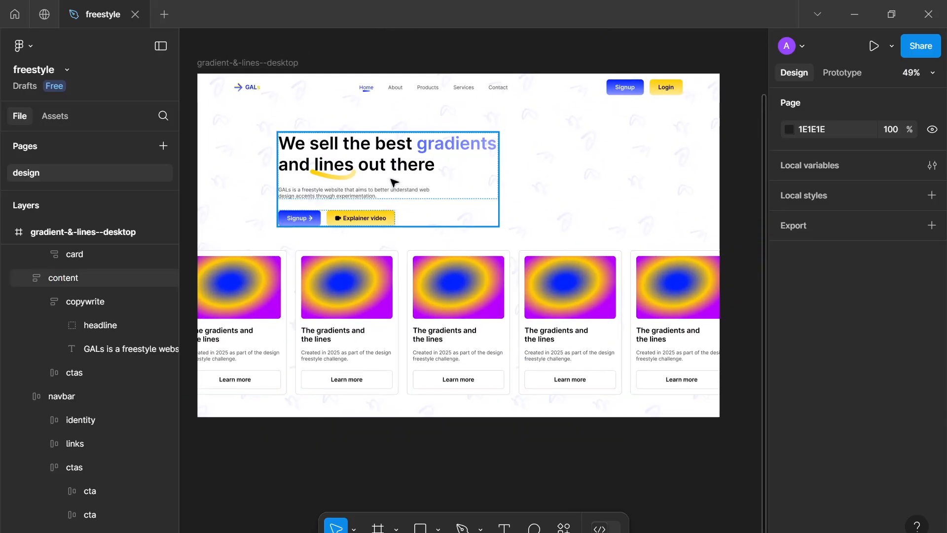
click(426, 181)
drag(518, 191, 503, 189)
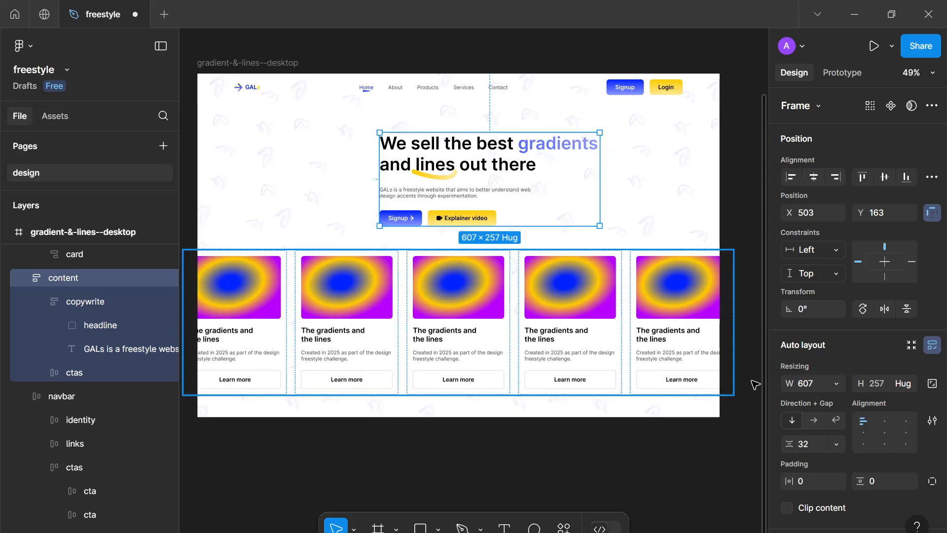
click(879, 418)
Center-align the text of the hero headline and paragraph
double_click(470, 164)
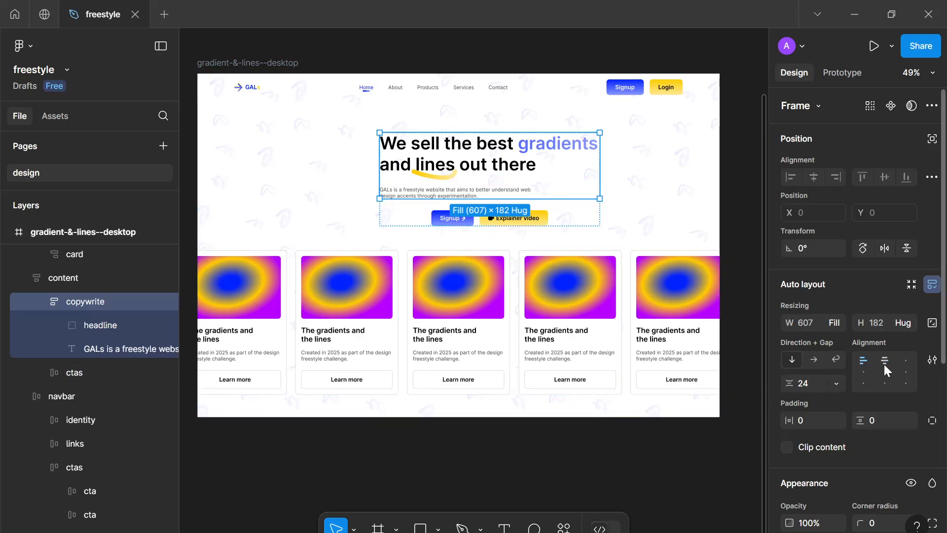
click(462, 175)
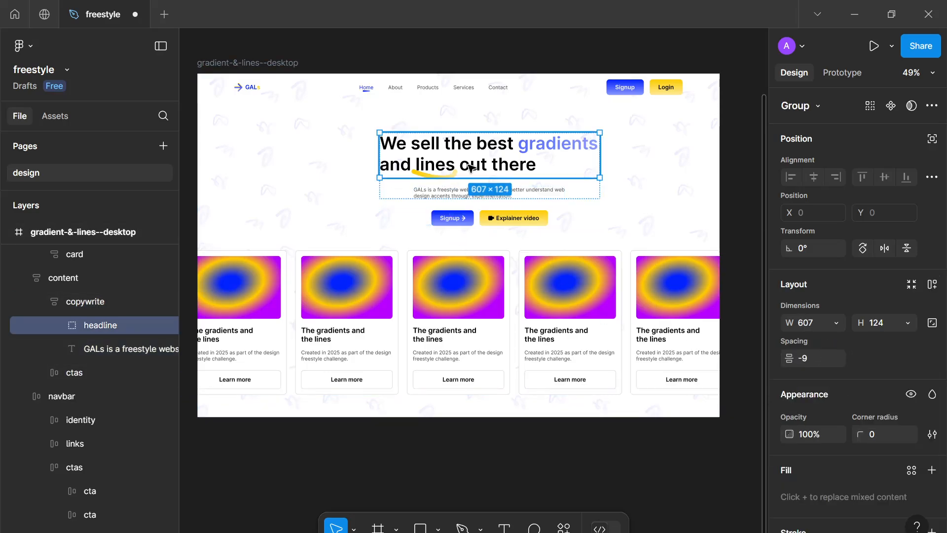
shift+click(466, 192)
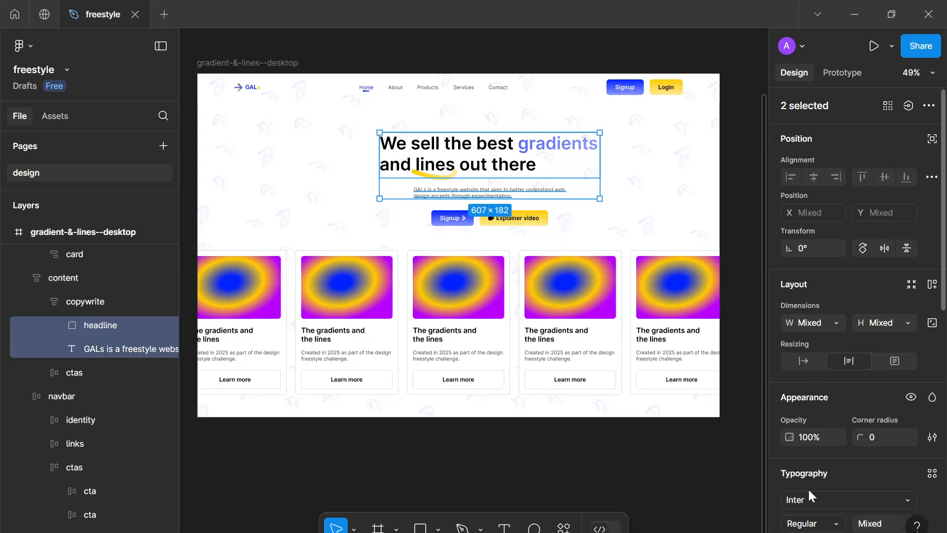
scroll(809, 489, down, 3)
click(813, 448)
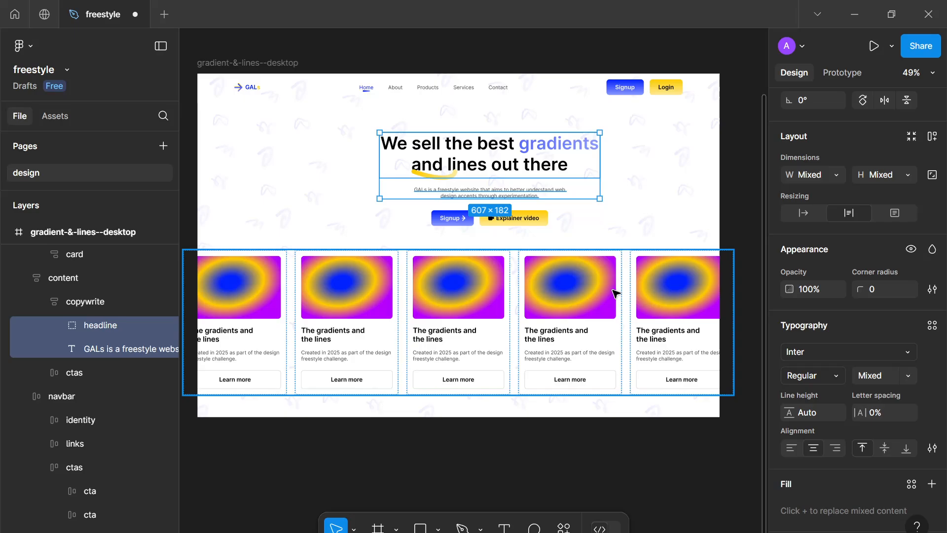
Move the yellow underline accent about 70 px right so it sits beneath the word "lines"
click(438, 177)
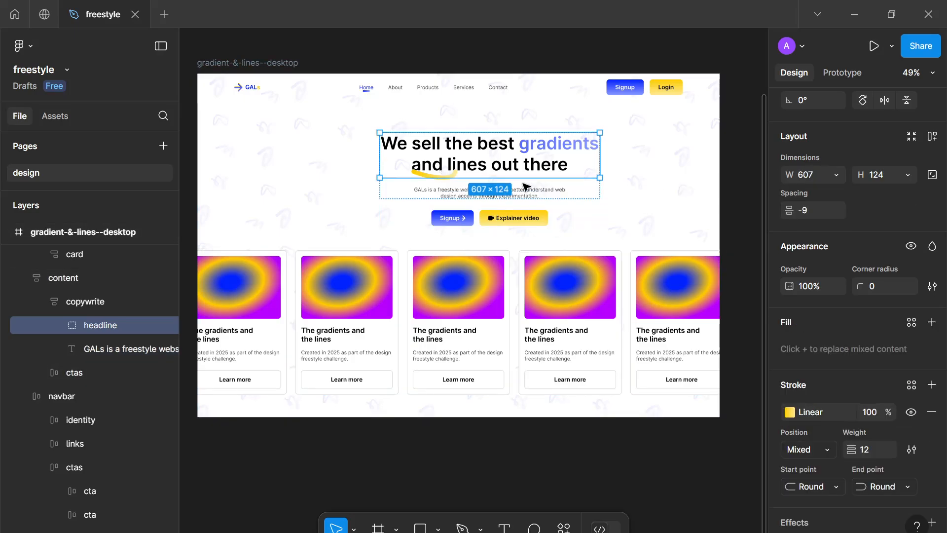
scroll(414, 177, up, 5)
click(433, 174)
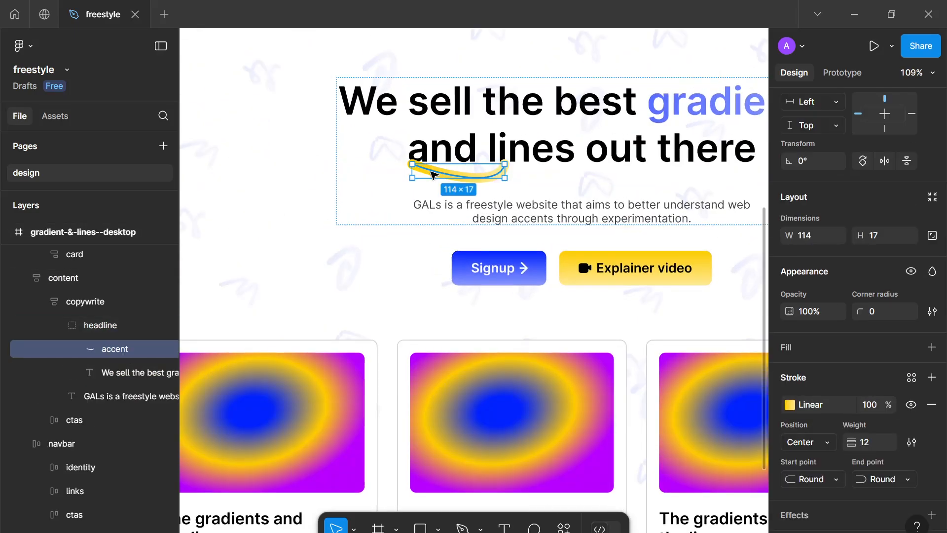
mouse_move(433, 173)
mouse_down()
mouse_move(513, 186)
mouse_move(499, 182)
mouse_up()
click(394, 283)
scroll(394, 283, down, 5)
click(746, 249)
scroll(745, 249, down, 2)
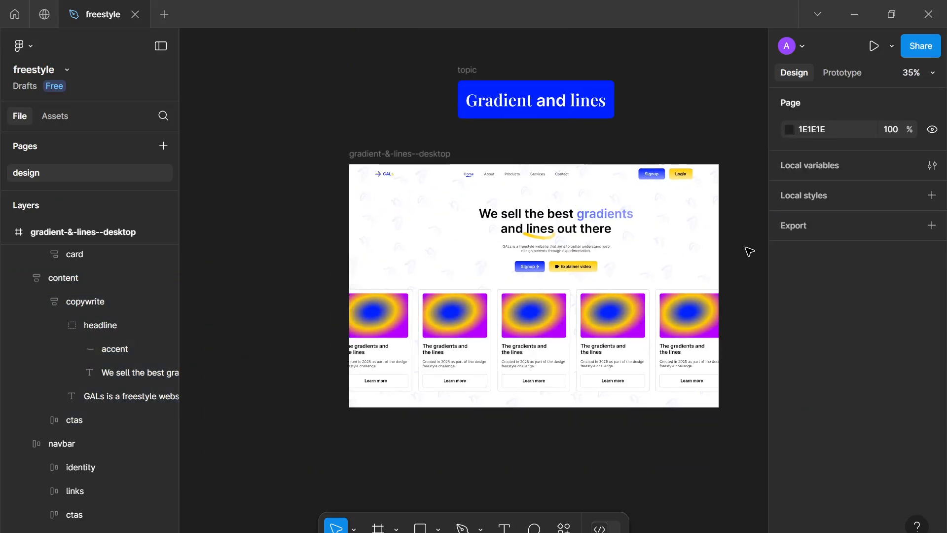
Center the hero content frame horizontally within the desktop frame
click(539, 210)
click(810, 178)
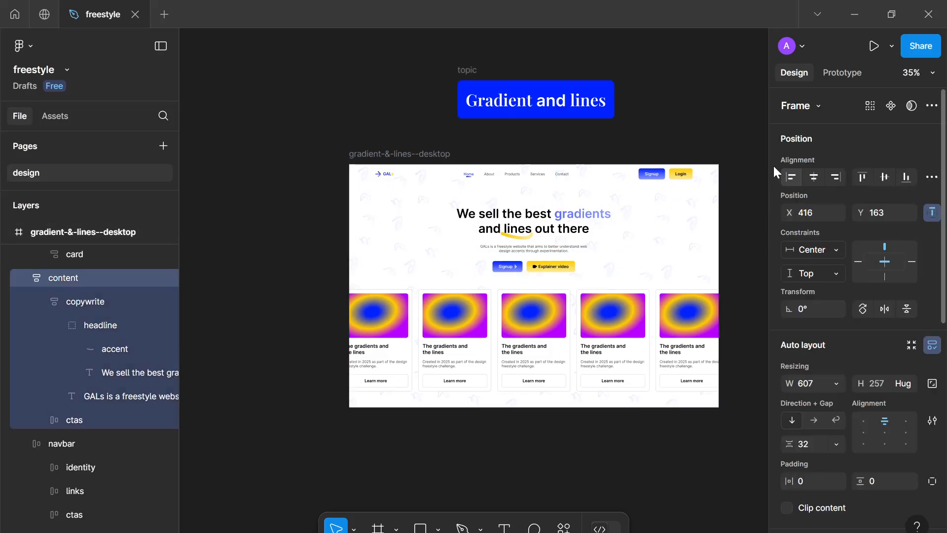
click(748, 143)
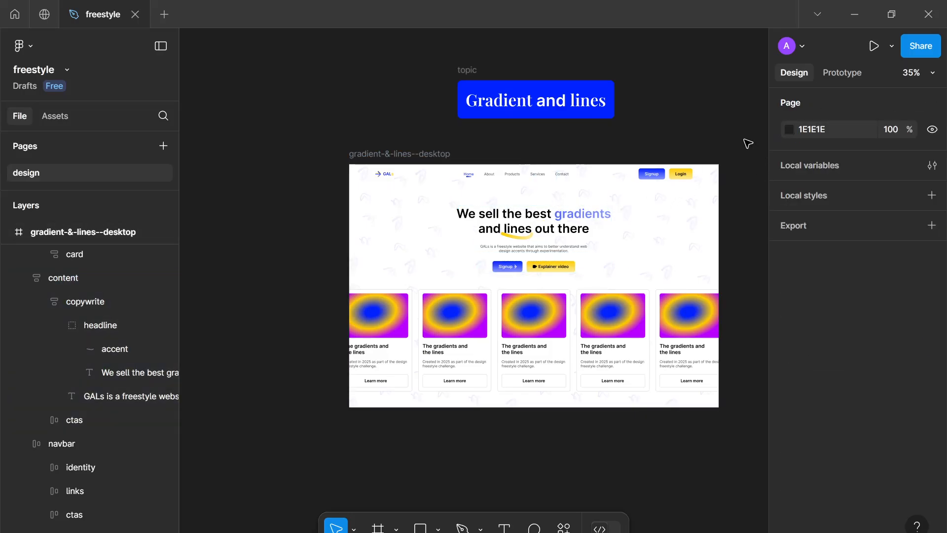
Select the pattern group and briefly hide and reshow it to compare
scroll(687, 197, up, 3)
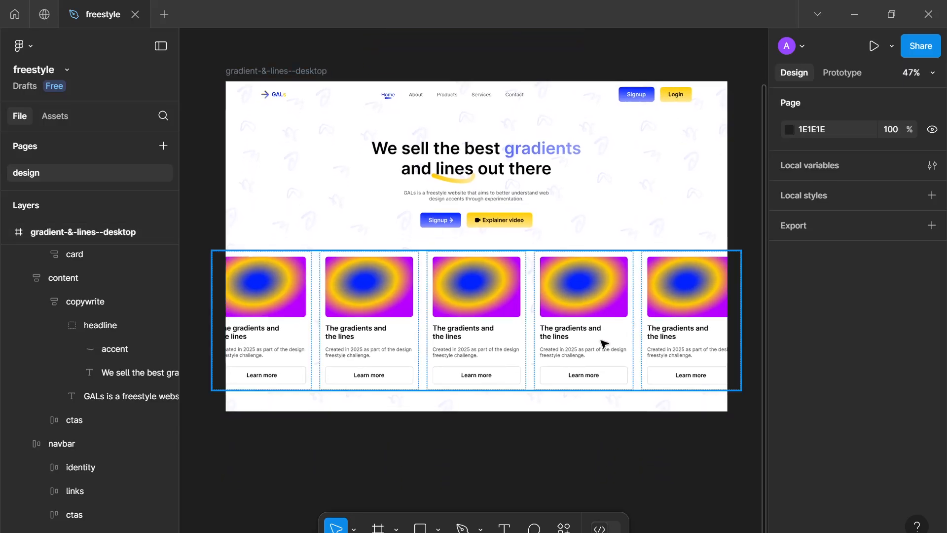
scroll(543, 402, up, 2)
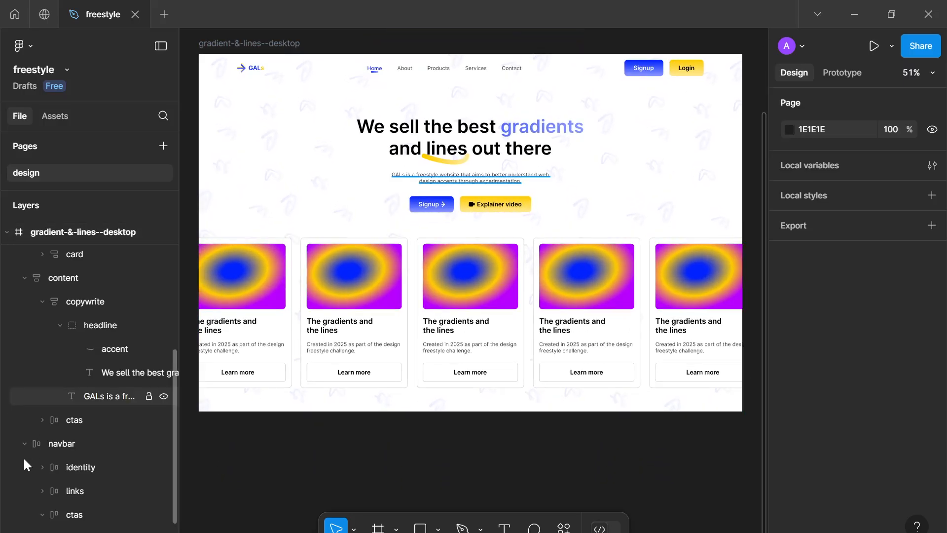
scroll(23, 465, down, 2)
click(118, 532)
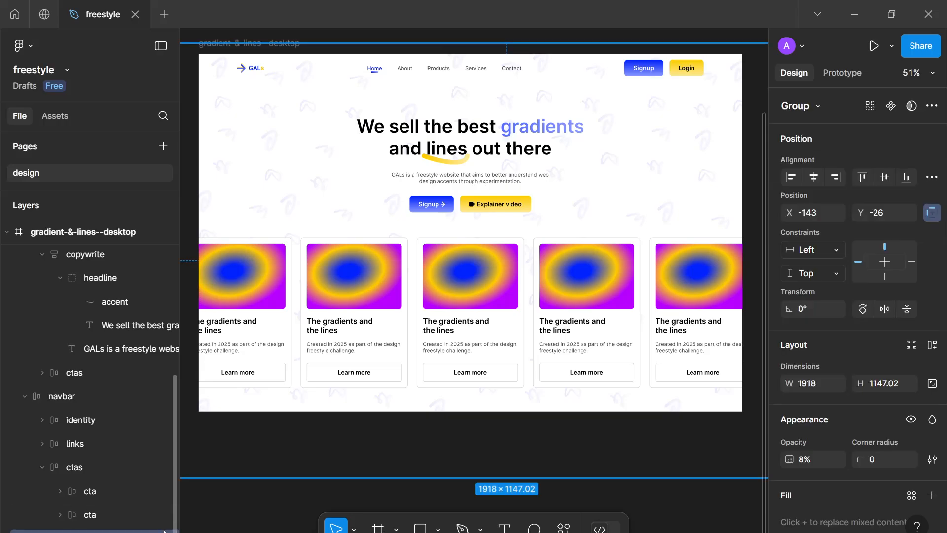
key(ctrl+shift+h)
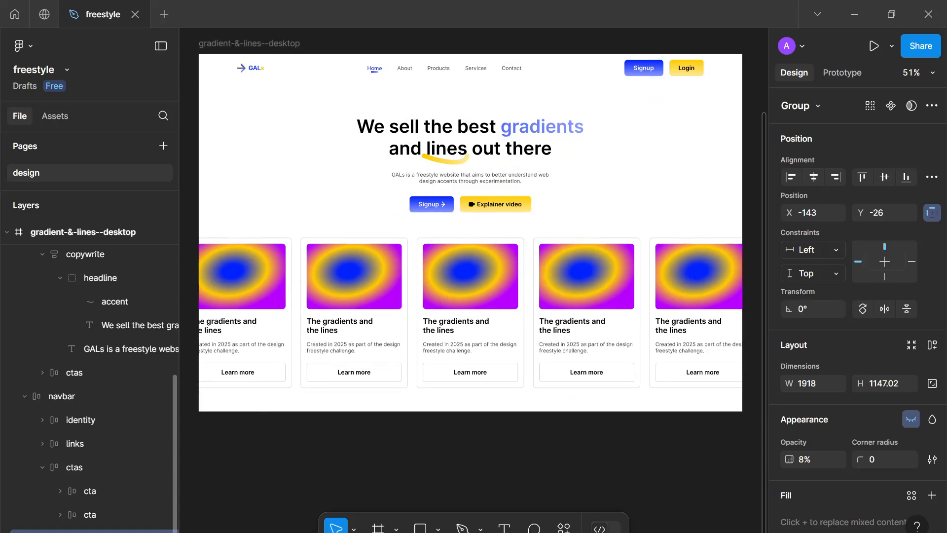
key(ctrl+shift+h)
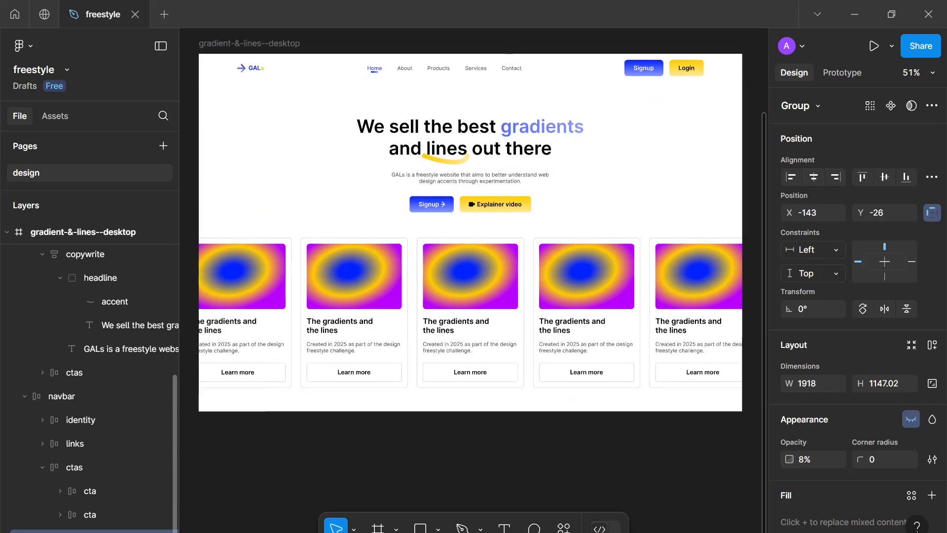
Change the first pattern gradient colour's starting stop to yellow FFCC00
scroll(817, 402, down, 1)
scroll(817, 401, down, 5)
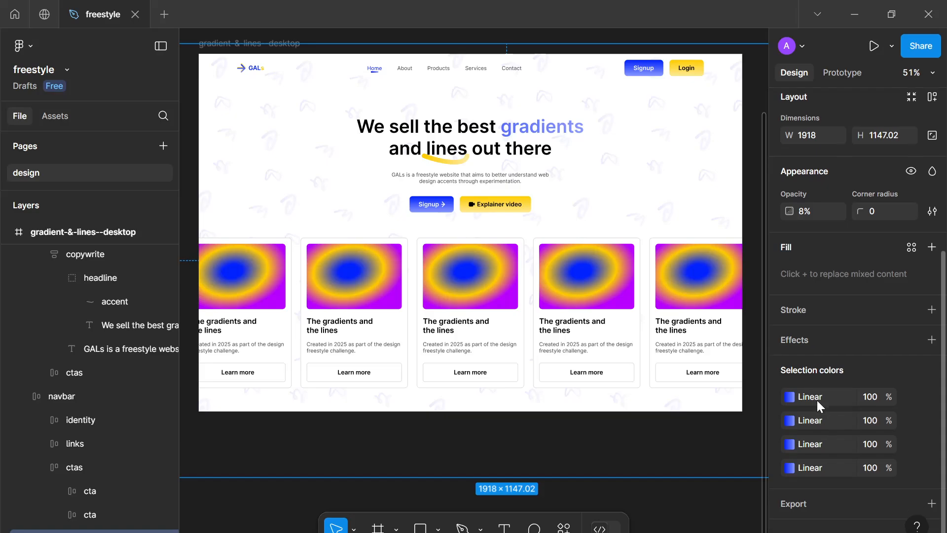
click(790, 397)
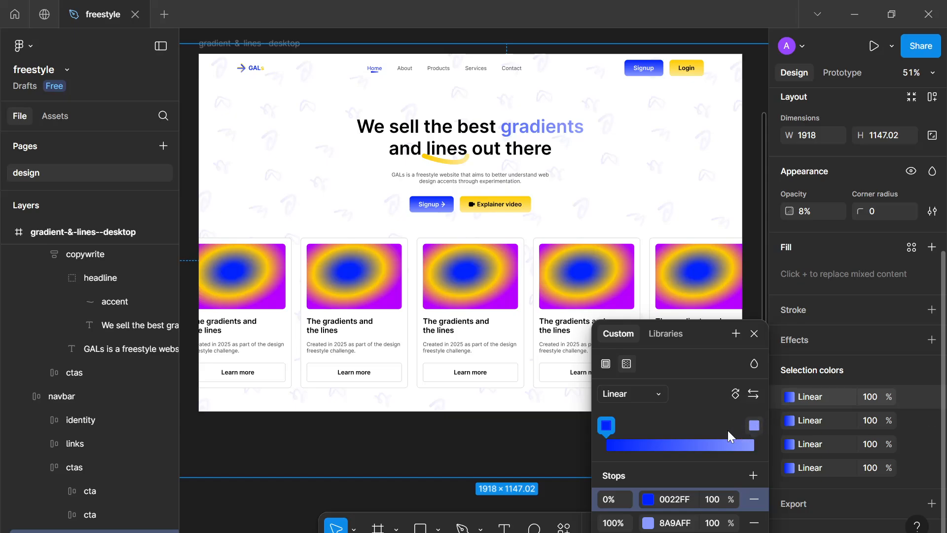
click(648, 499)
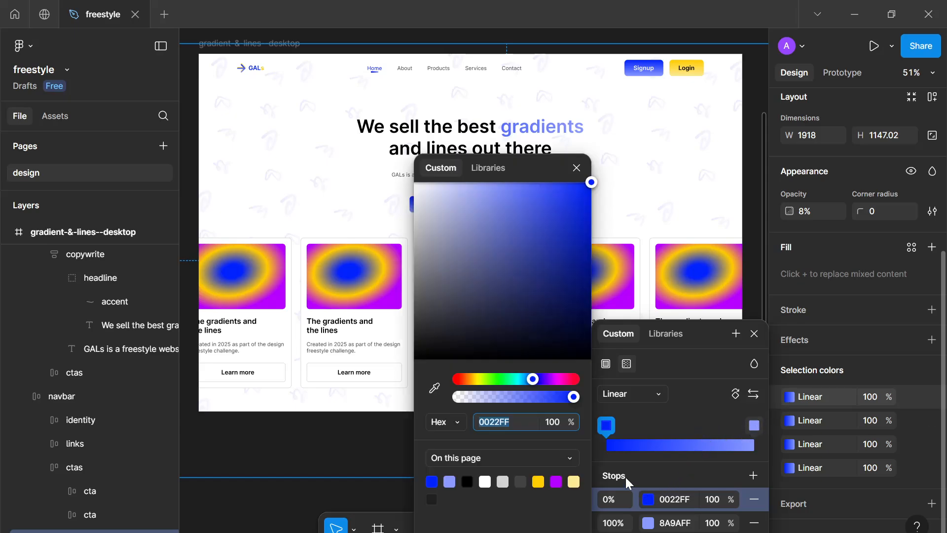
click(539, 481)
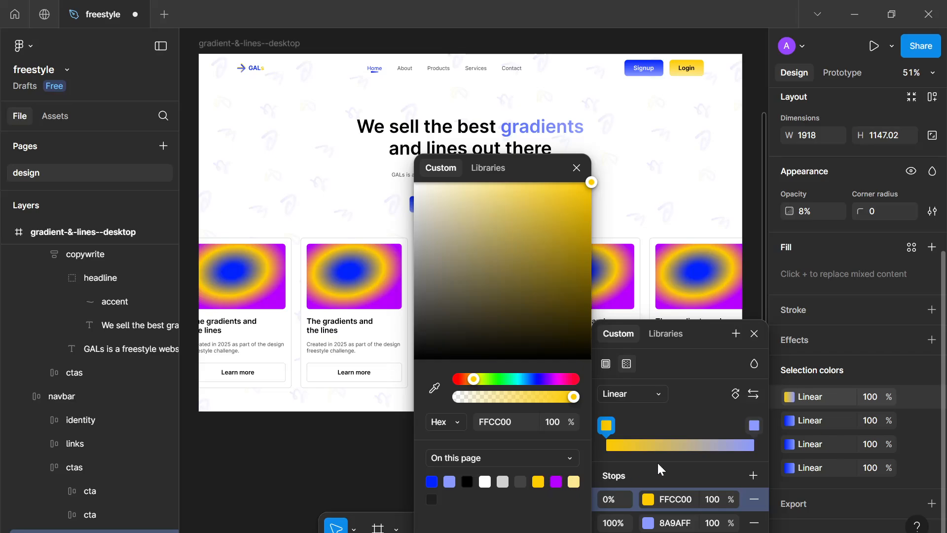
click(676, 499)
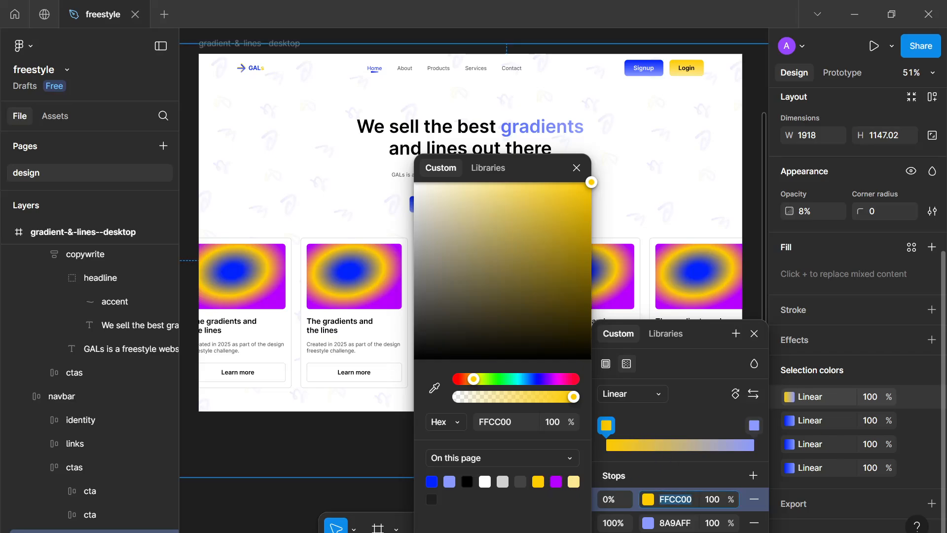
Convert the first pattern colour from a gradient to a solid FFCC00 fill
click(792, 421)
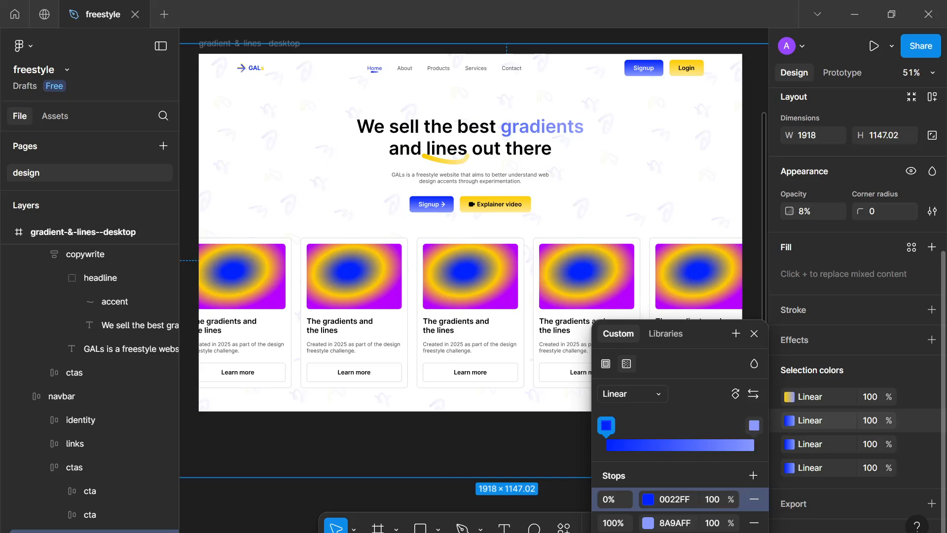
click(789, 398)
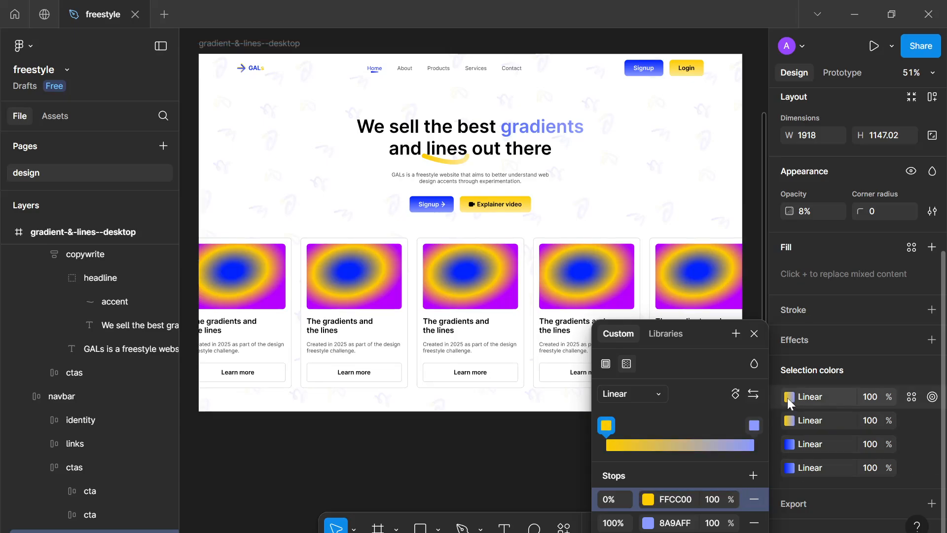
click(647, 393)
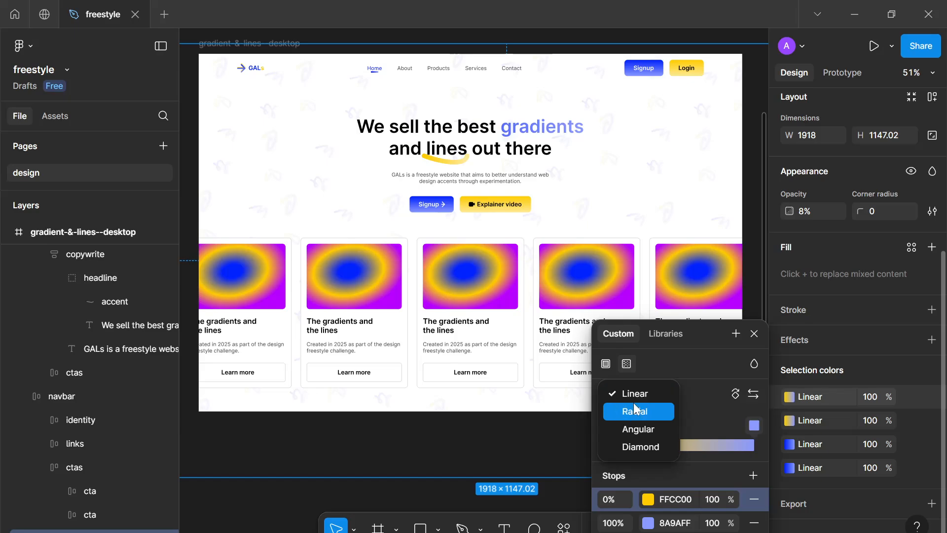
click(635, 410)
click(608, 365)
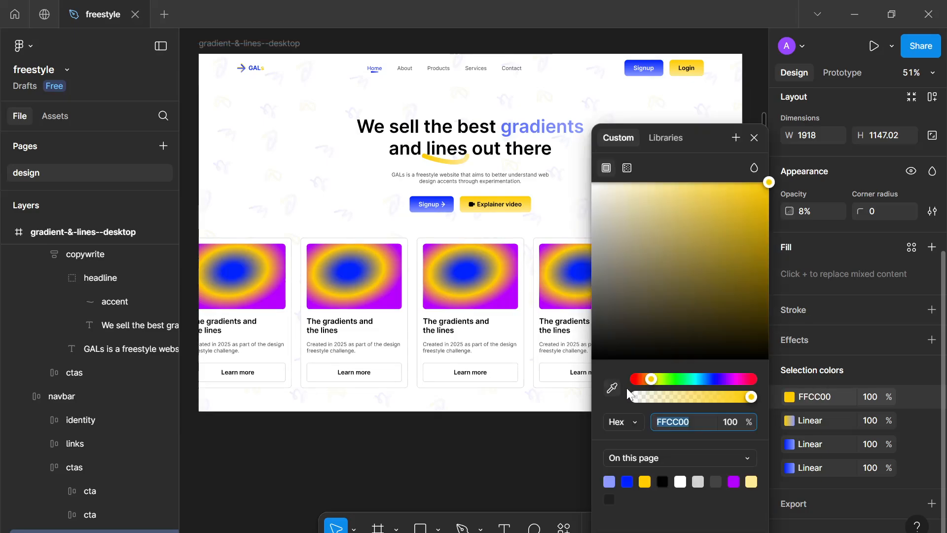
Convert the second and third pattern gradient colours to solid fills set to FFCC00
click(789, 420)
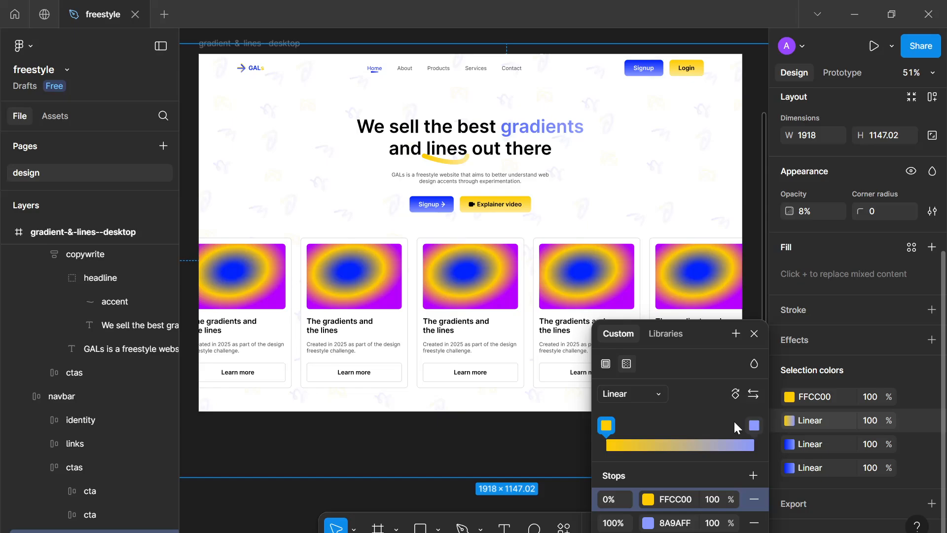
click(606, 367)
click(789, 444)
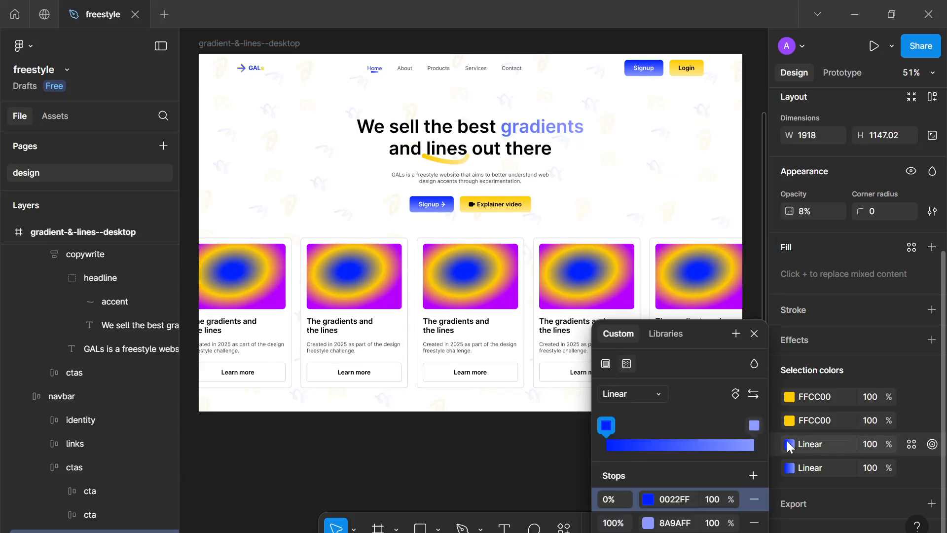
click(610, 365)
text(FFCC00)
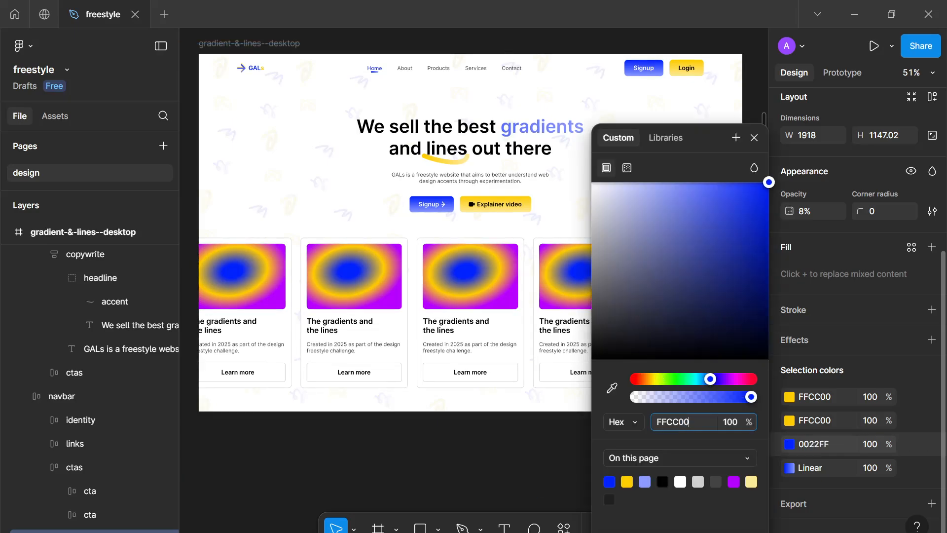
click(788, 468)
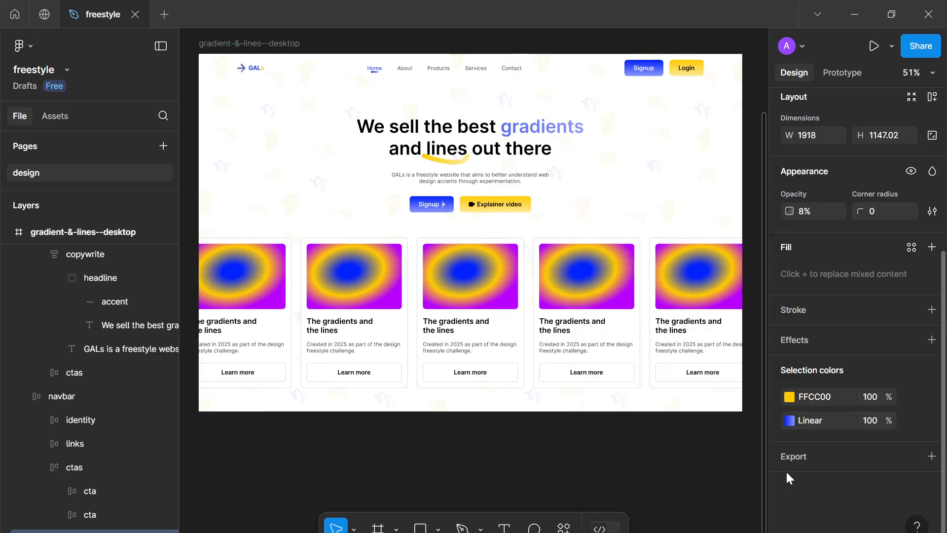
Convert the last gradient pattern colour to a solid FFCC00 fill and deselect
click(784, 422)
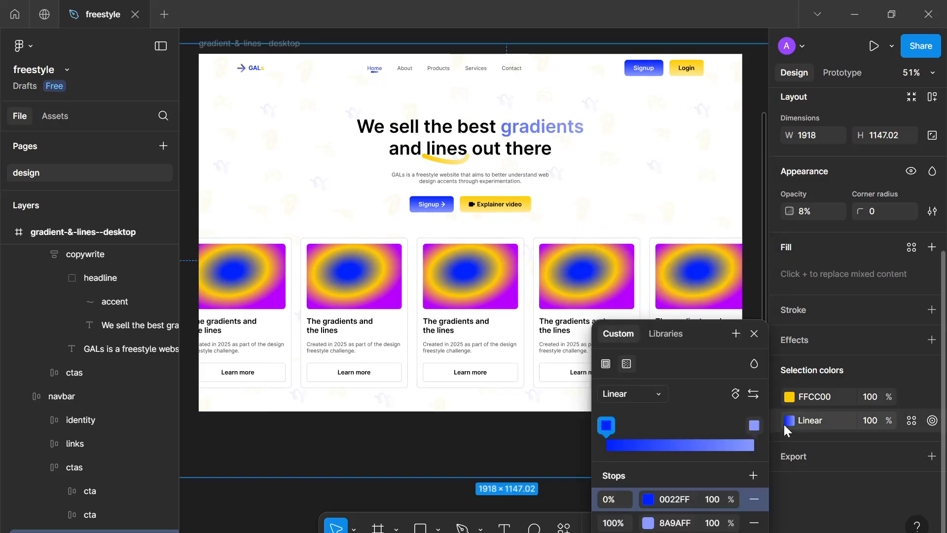
click(606, 365)
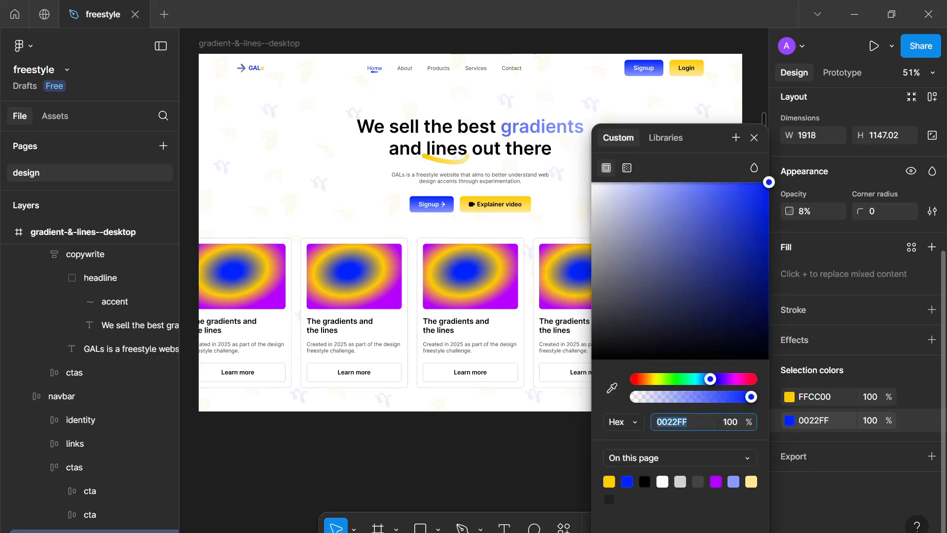
text(FFCC00)
click(507, 462)
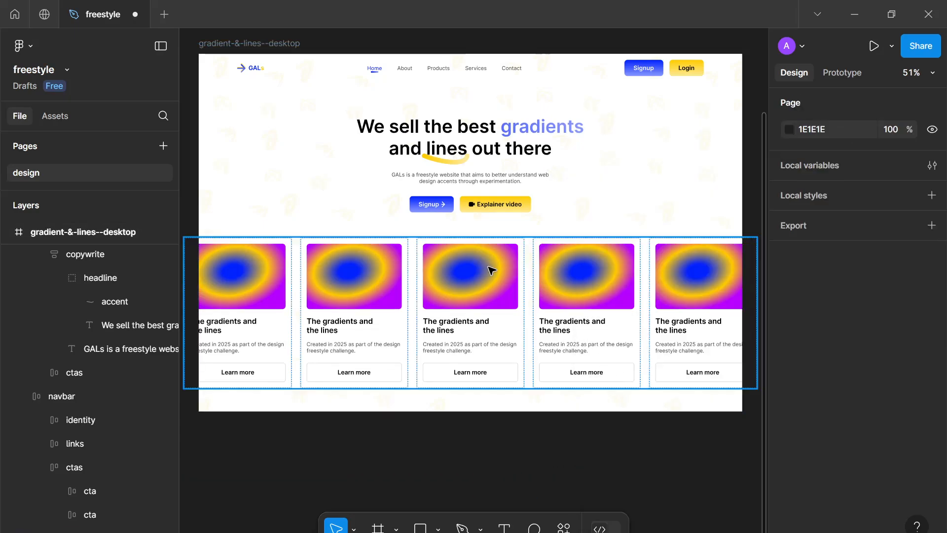
Reselect the pattern and change its unified colour to blue 0022FF from the page swatches
click(550, 464)
scroll(836, 412, down, 3)
click(789, 467)
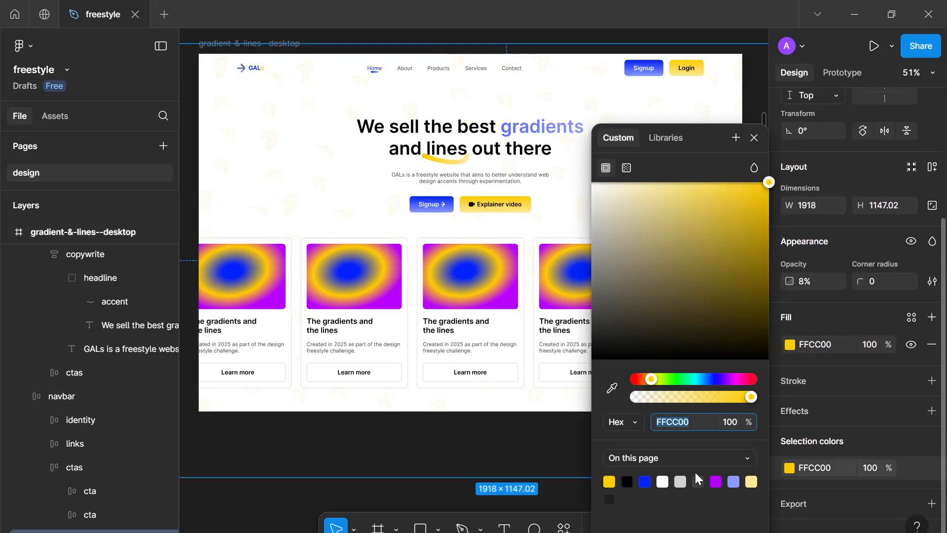
click(651, 482)
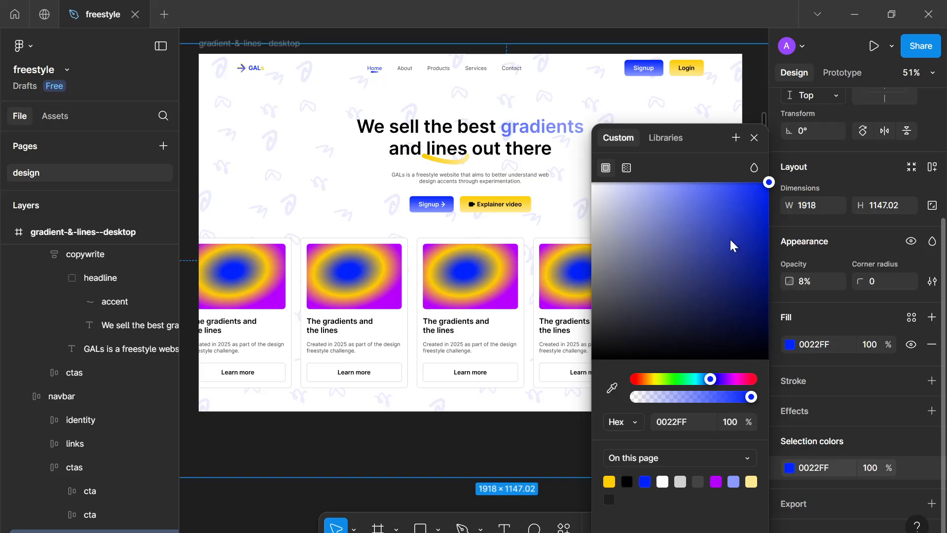
click(751, 139)
Set the pattern's layer opacity to 5%
drag(742, 154, 706, 139)
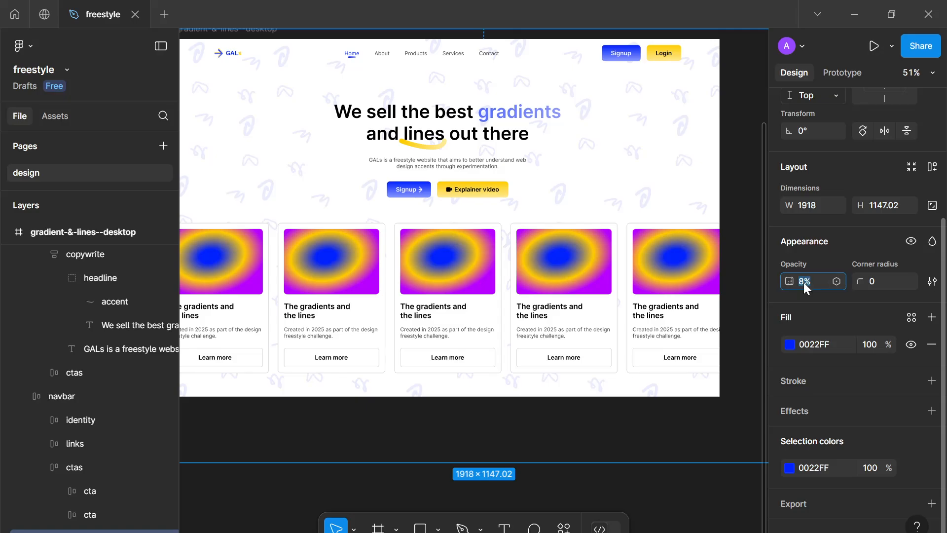
text(5)
key(Return)
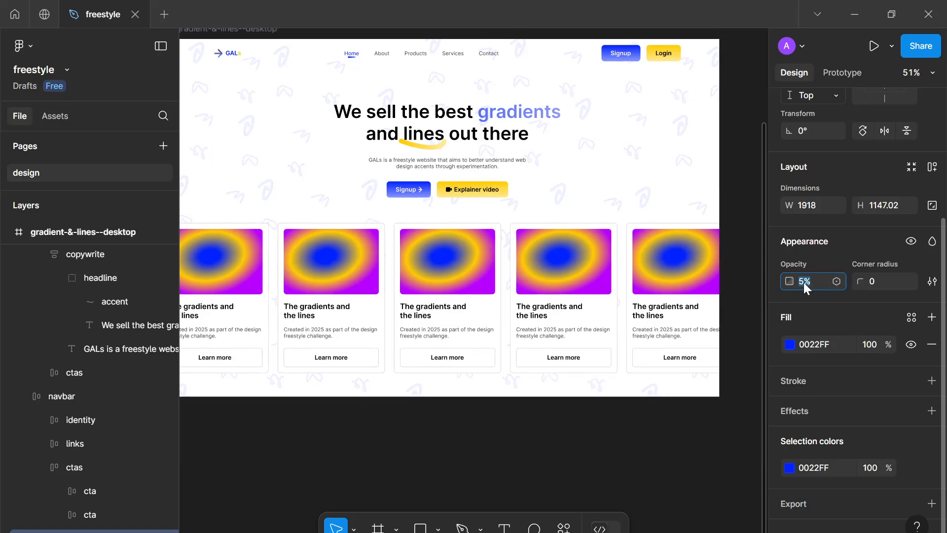
Try a dark grey 2C2C2C fill for the pattern in the colour picker
click(790, 345)
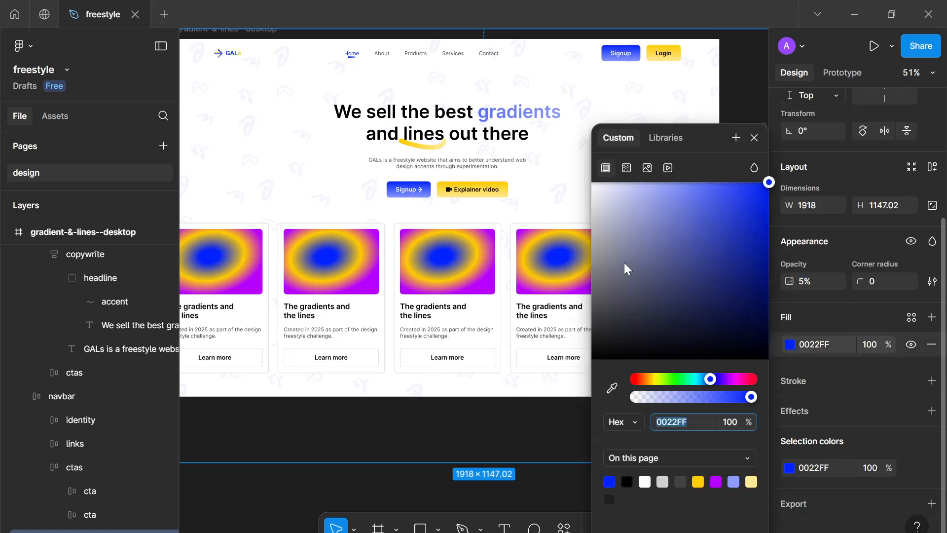
drag(706, 199, 808, 250)
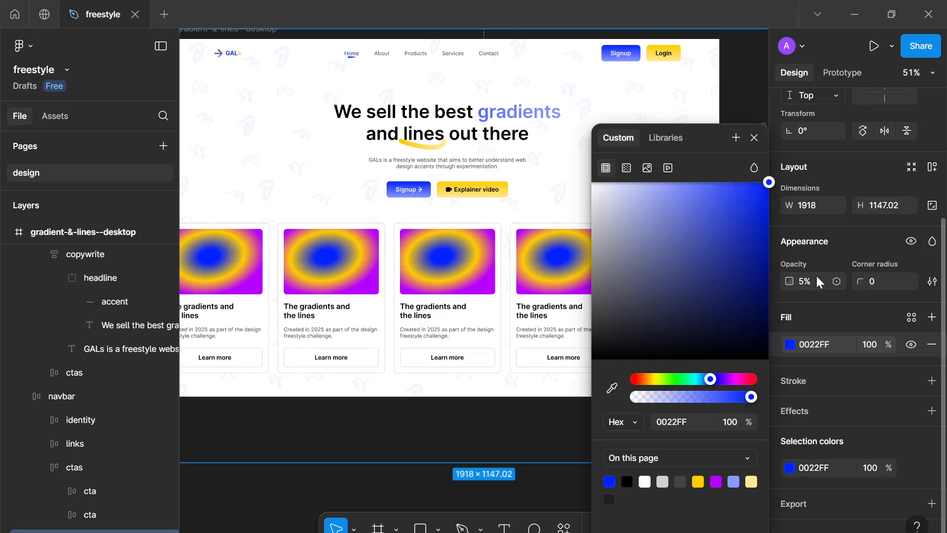
drag(772, 185, 627, 304)
drag(578, 330, 541, 341)
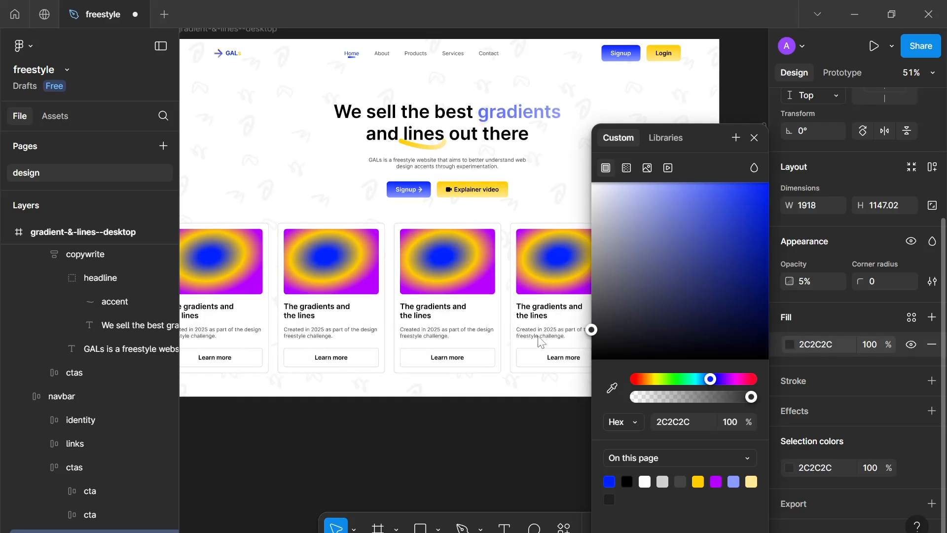
Temporarily nudge the pattern's opacity up and down to compare its strength
click(799, 280)
key(Up)
key(Up)
key(Up)
key(Up)
key(Up)
key(Up)
key(Up)
key(Up)
key(Up)
key(Up)
key(Up)
key(Up)
key(Up)
key(Up)
key(Up)
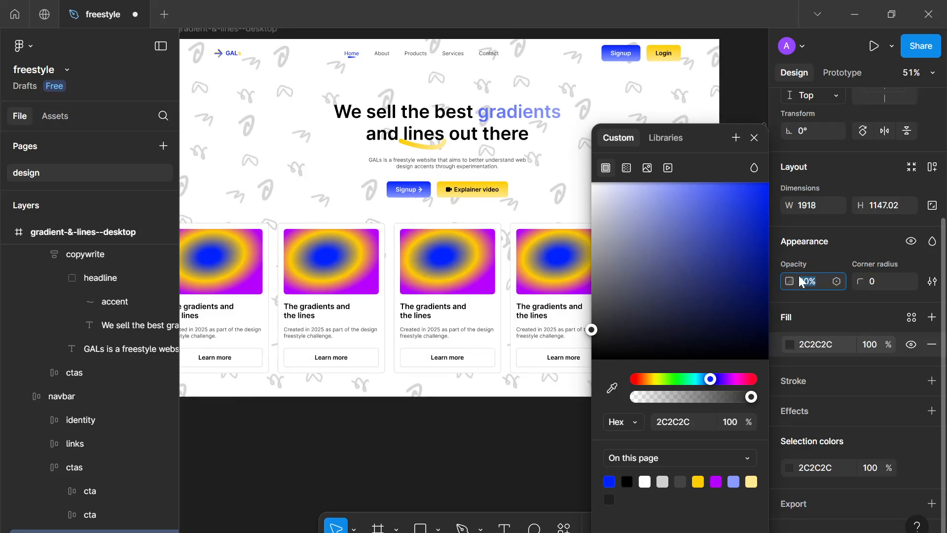
key(Down)
key(Down)
key(Down)
key(Down)
key(Down)
key(Down)
key(Down)
key(Down)
key(Down)
key(Down)
key(Down)
key(Down)
key(Down)
key(Down)
key(Down)
key(Down)
key(Down)
key(Down)
key(Down)
key(Down)
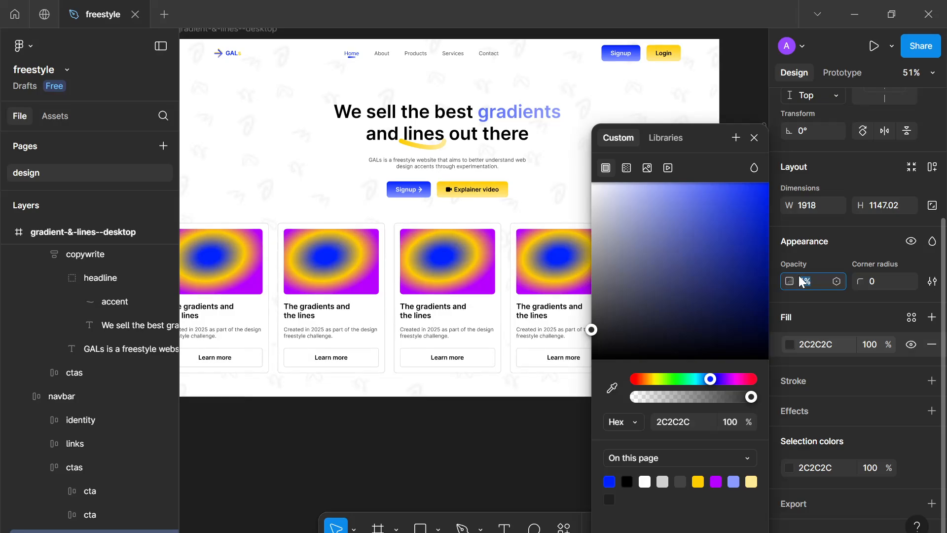
key(Up)
key(Up)
key(Up)
key(Up)
key(Up)
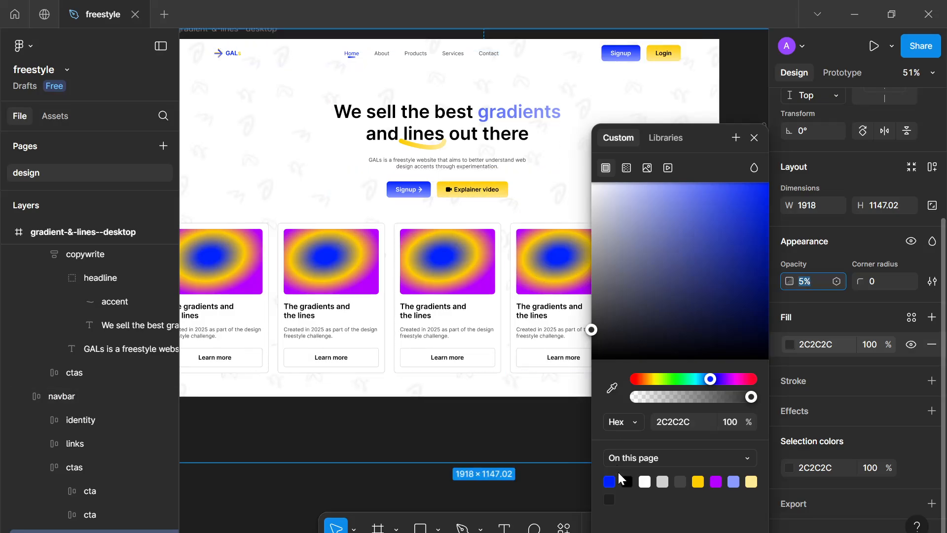
Set the pattern fill to purple B700FF from the page swatches and close the picker
click(720, 482)
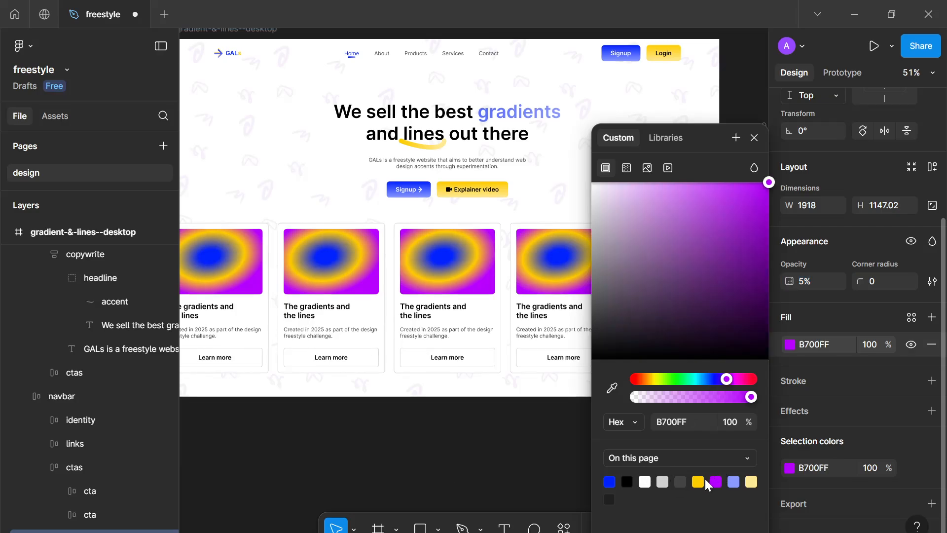
click(754, 138)
click(735, 207)
Zoom and pan around the landing page to examine the purple pattern behind the content
scroll(736, 208, up, 3)
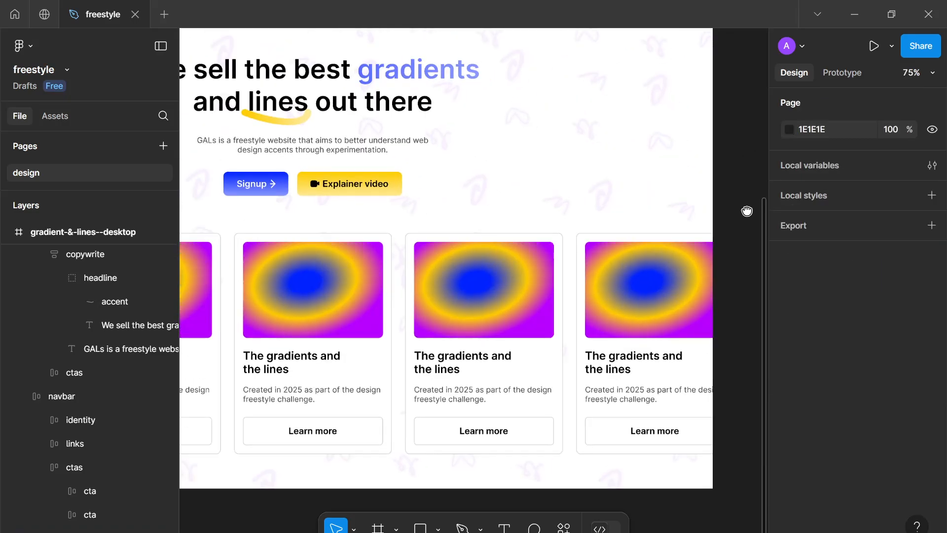
scroll(621, 203, left, 2)
scroll(655, 228, down, 2)
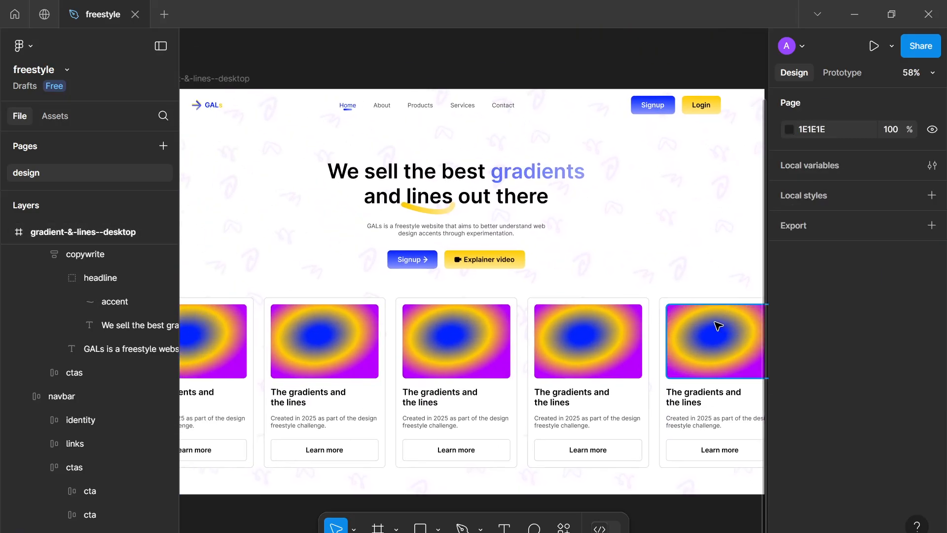
scroll(718, 323, up, 1)
scroll(721, 212, down, 3)
drag(693, 268, 677, 197)
scroll(704, 195, down, 2)
scroll(665, 192, up, 3)
click(408, 200)
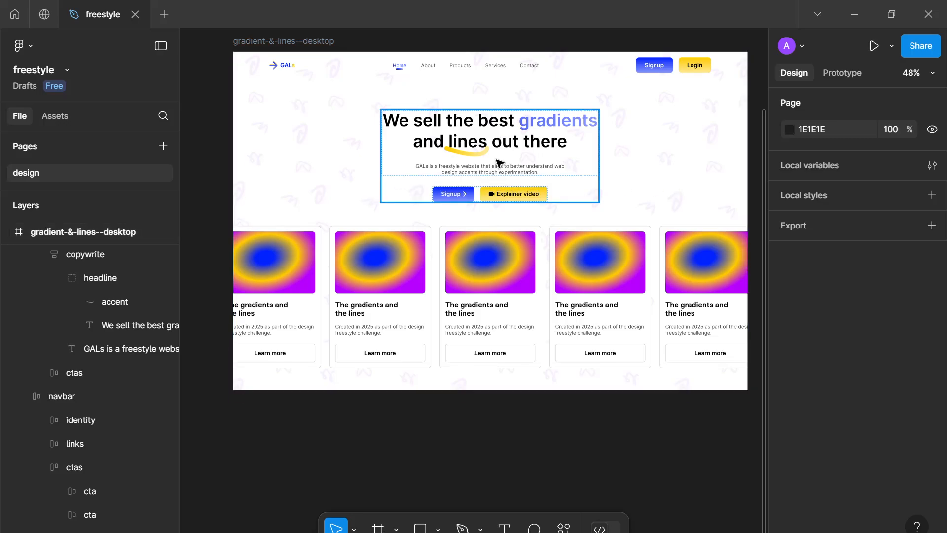
scroll(499, 162, down, 1)
Duplicate the desktop frame and hide the pattern layer in the copy to compare
click(321, 51)
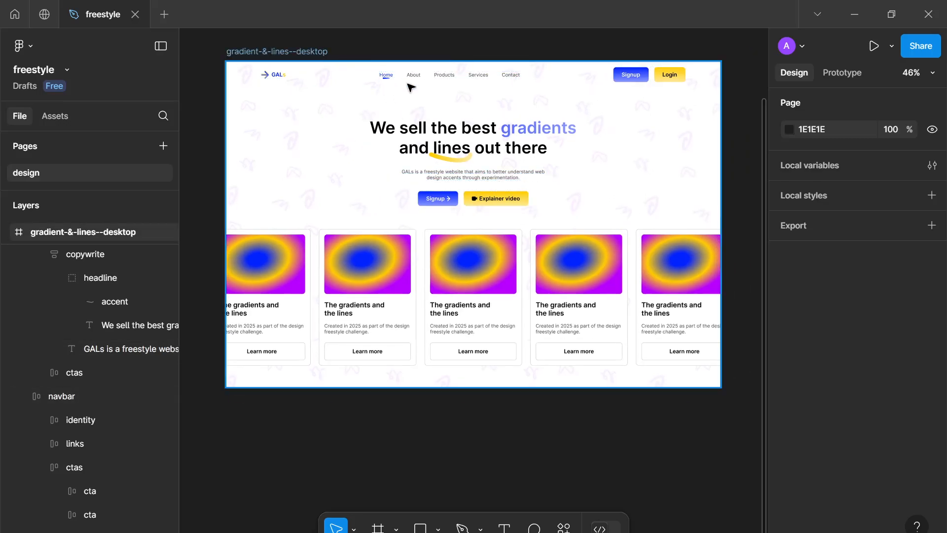
key(ctrl+d)
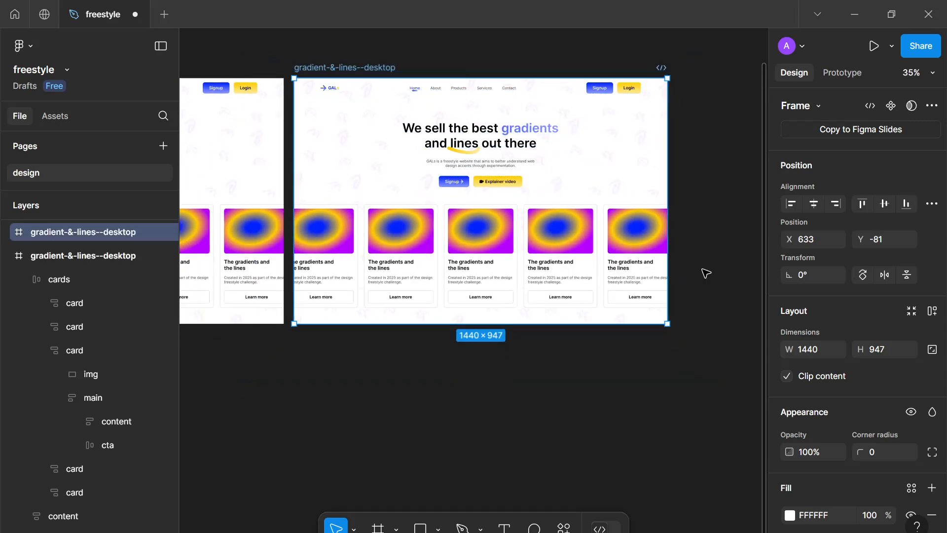
scroll(846, 291, down, 6)
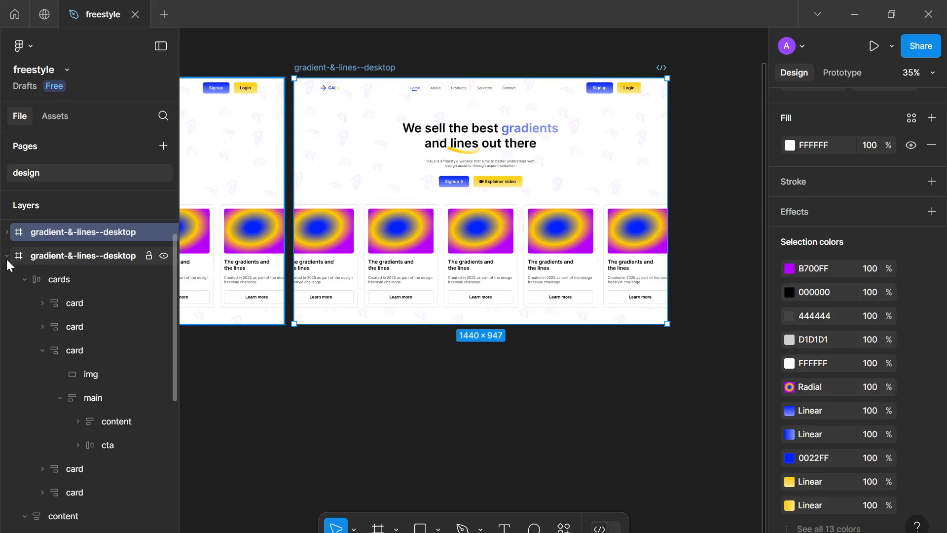
click(7, 232)
scroll(34, 404, down, 8)
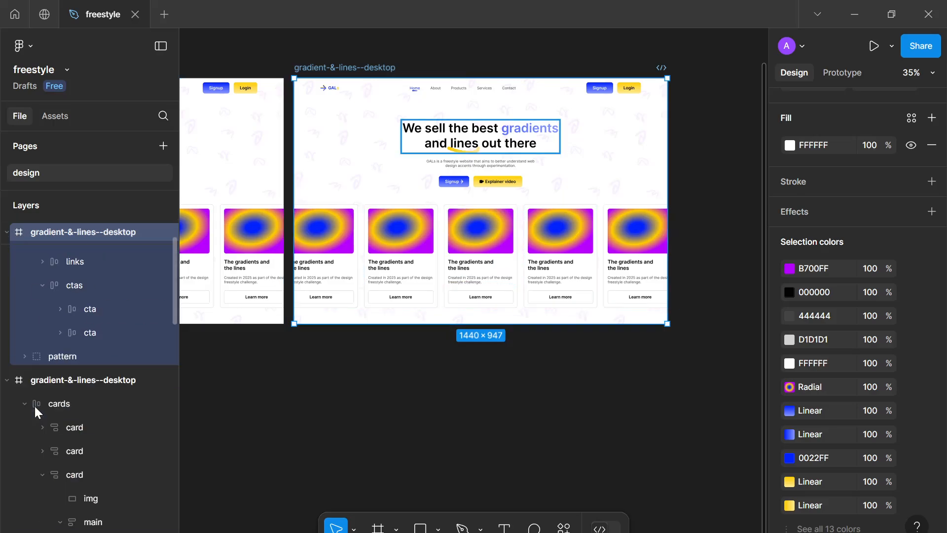
click(54, 365)
click(164, 357)
click(375, 390)
scroll(375, 390, down, 3)
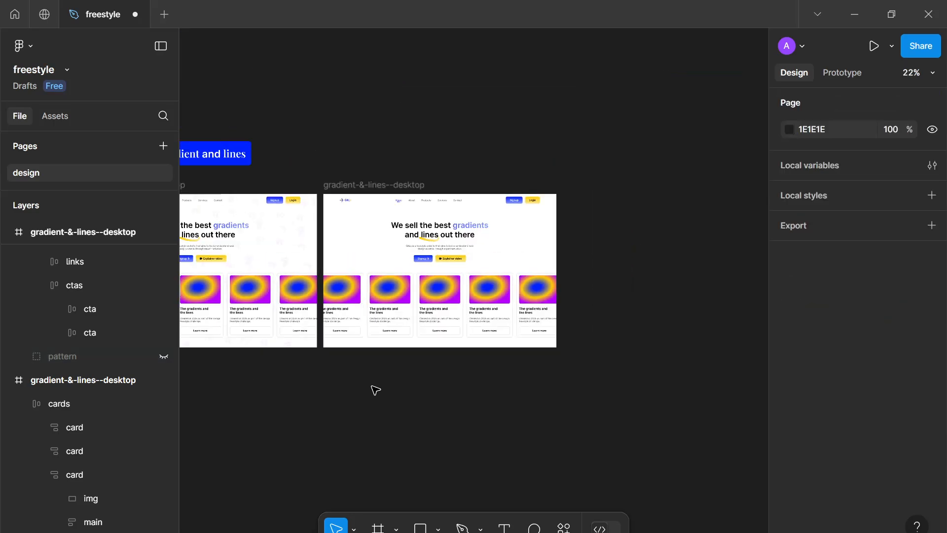
Zoom and pan across both frames to compare the page with and without the pattern
scroll(520, 402, up, 5)
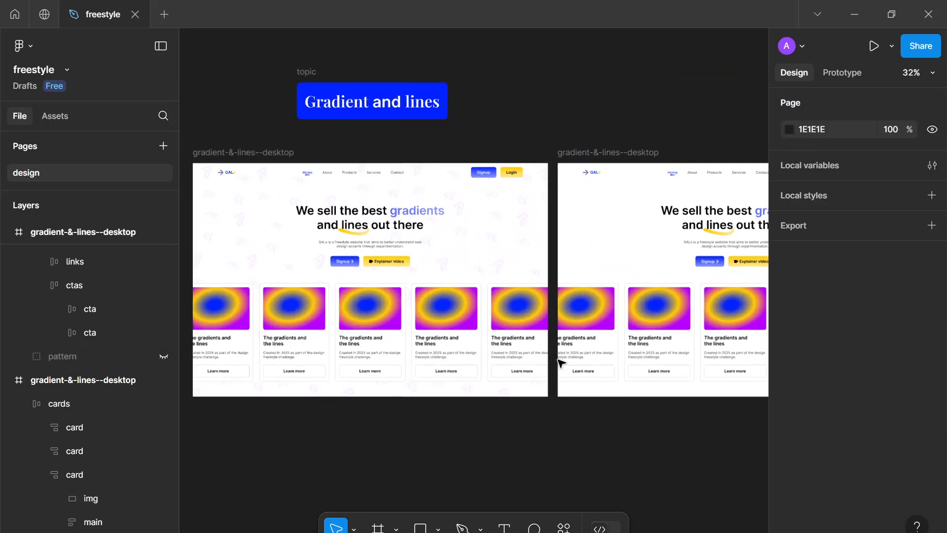
scroll(560, 364, up, 10)
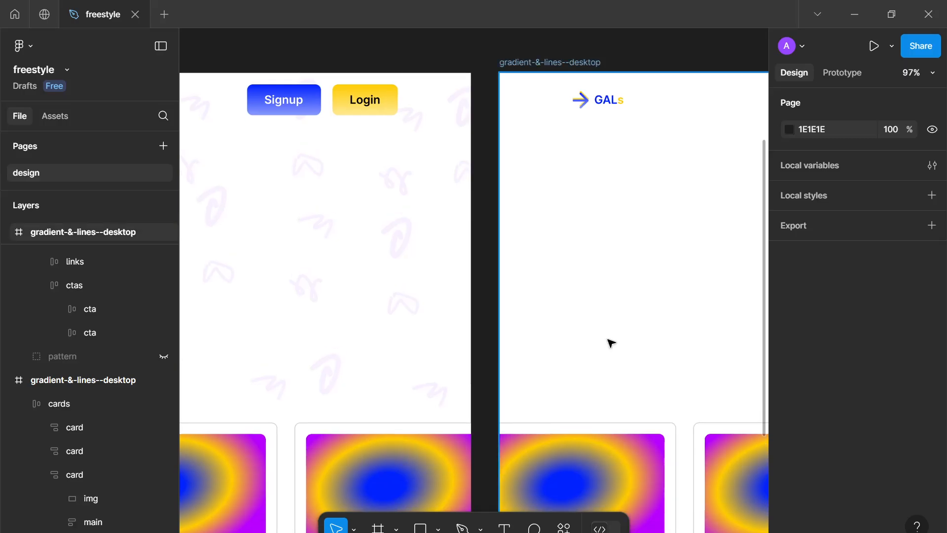
scroll(611, 343, down, 10)
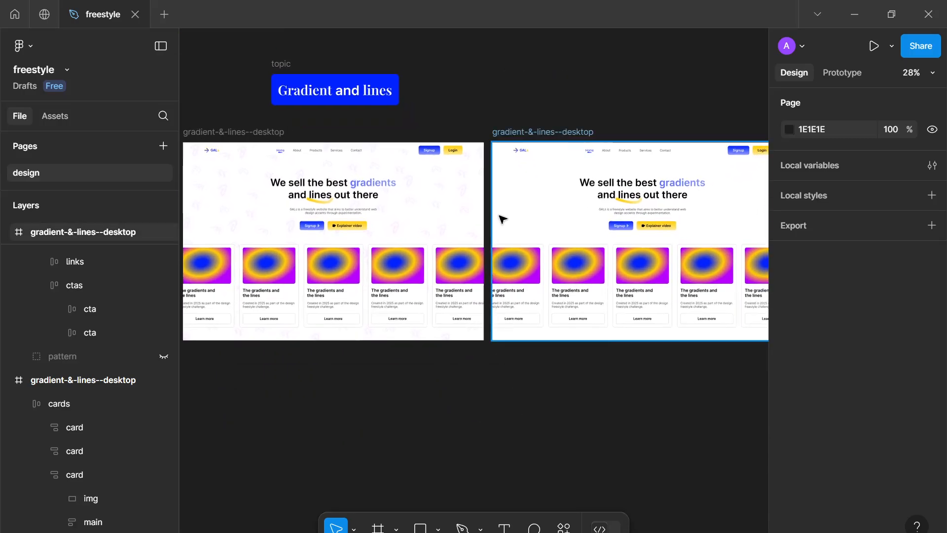
drag(526, 304, 591, 291)
scroll(472, 293, down, 1)
scroll(468, 289, down, 1)
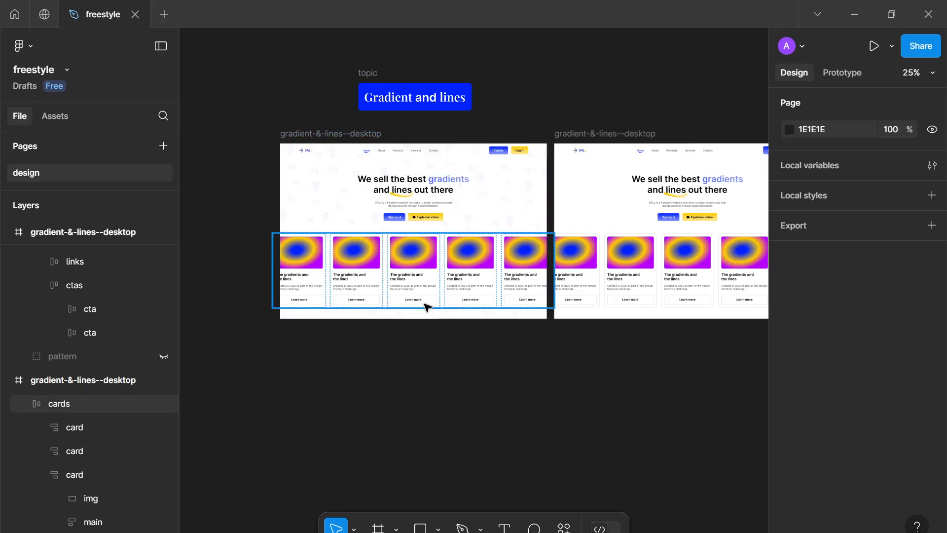
drag(438, 387, 264, 317)
scroll(341, 370, up, 1)
drag(505, 256, 455, 410)
scroll(455, 404, up, 3)
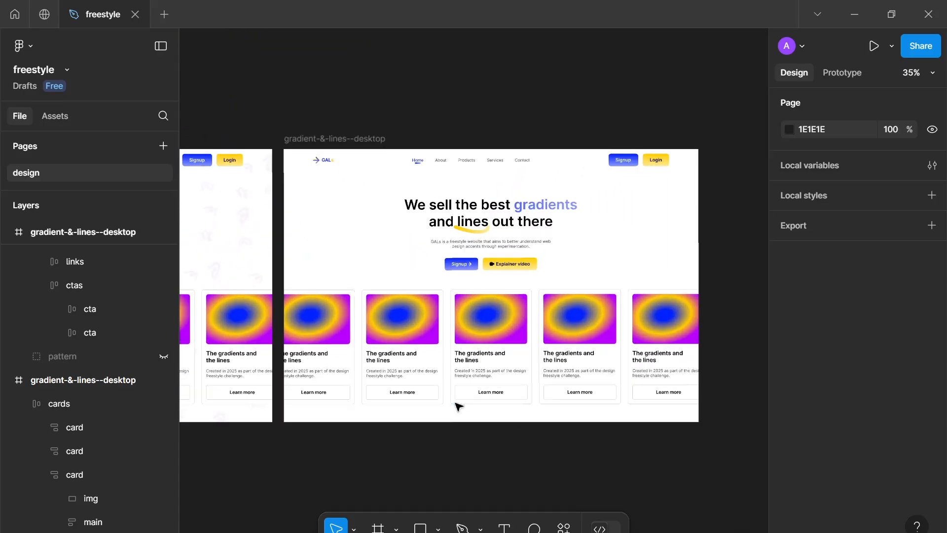
scroll(458, 406, up, 4)
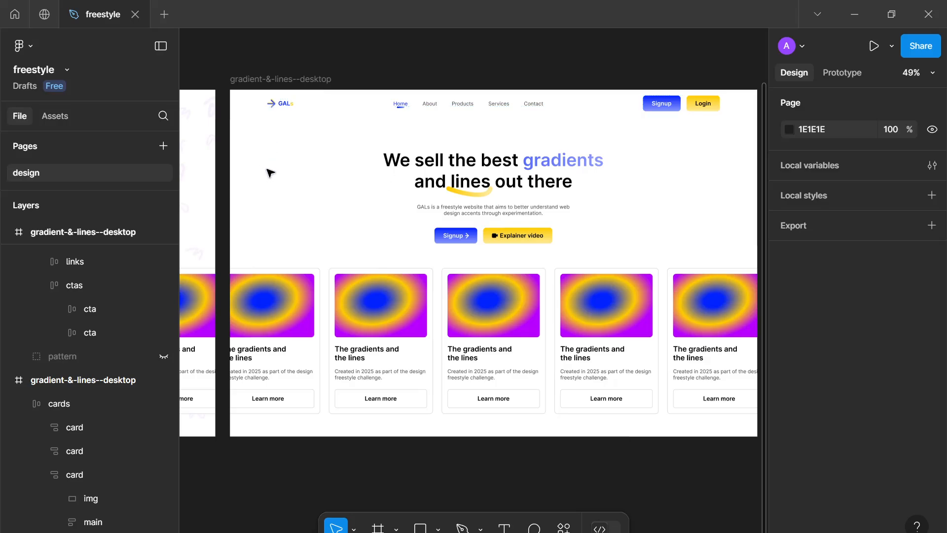
Draw a vertical line with the Pen tool near the frame's left edge, about 976 px tall
key(p)
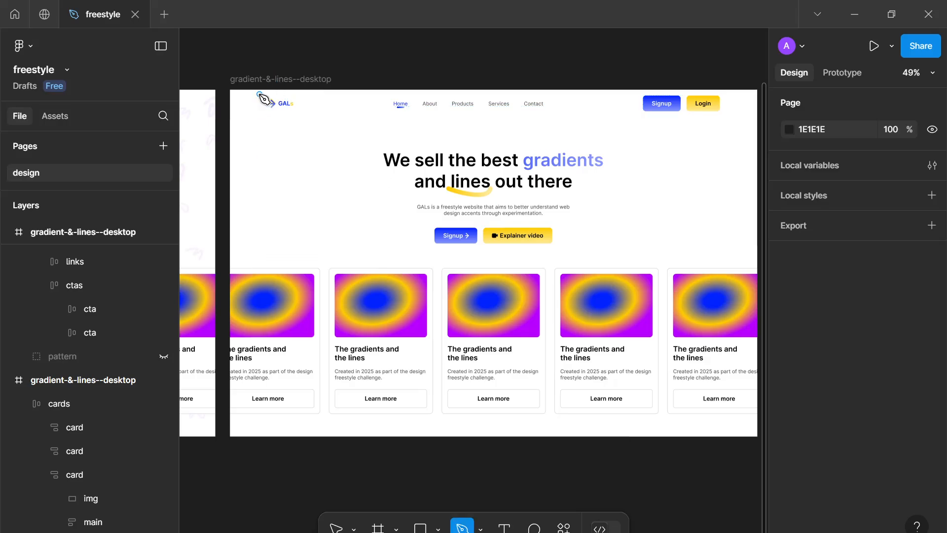
click(266, 89)
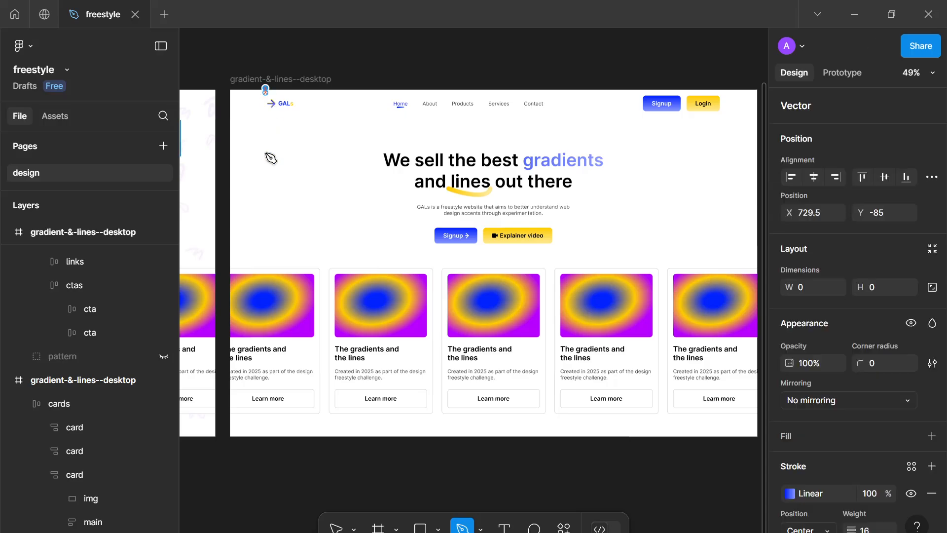
click(265, 445)
key(Escape)
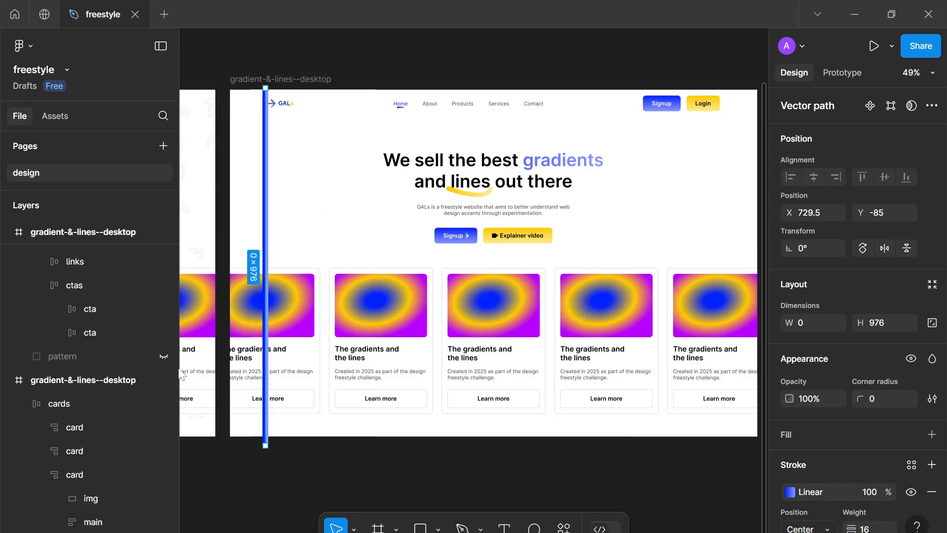
Move the drawn vector into the copied desktop frame's layer group
scroll(154, 387, up, 9)
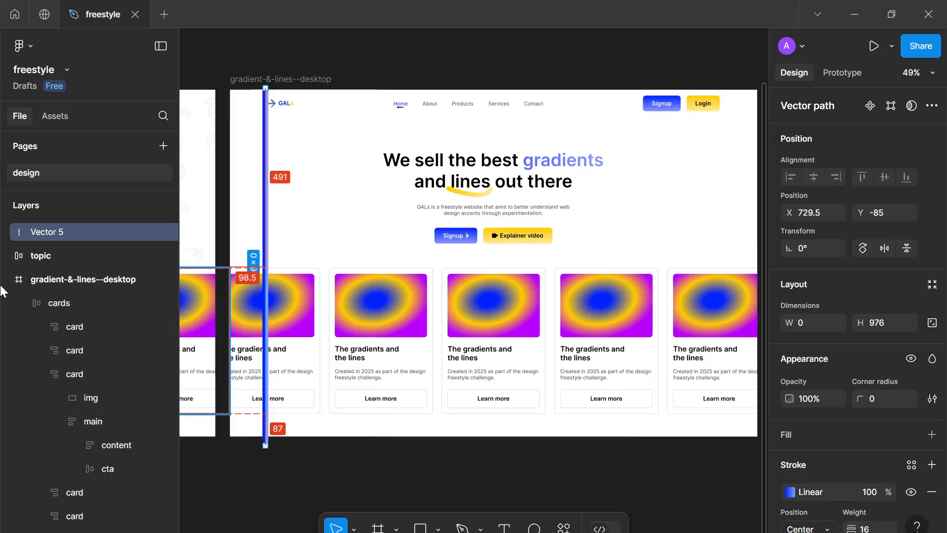
click(7, 280)
click(37, 282)
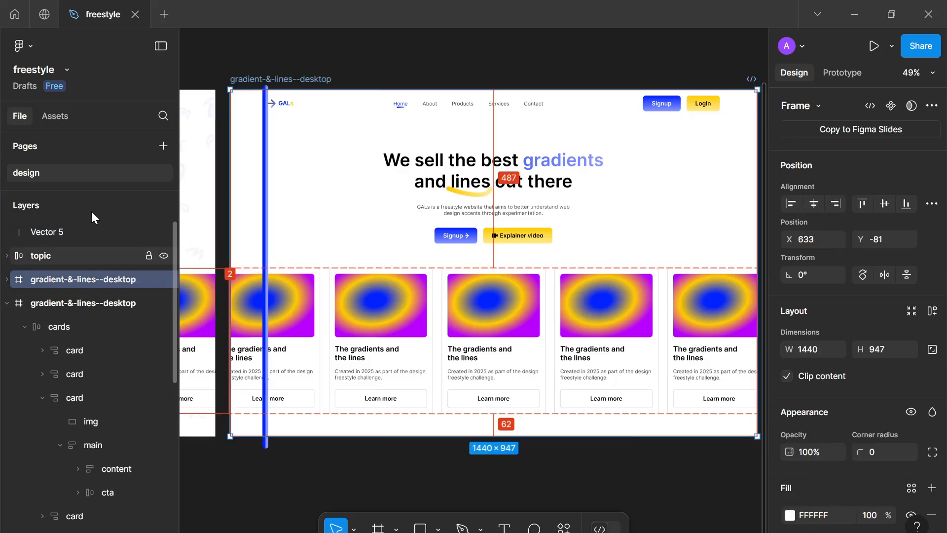
click(64, 231)
drag(73, 251, 62, 283)
scroll(85, 296, up, 1)
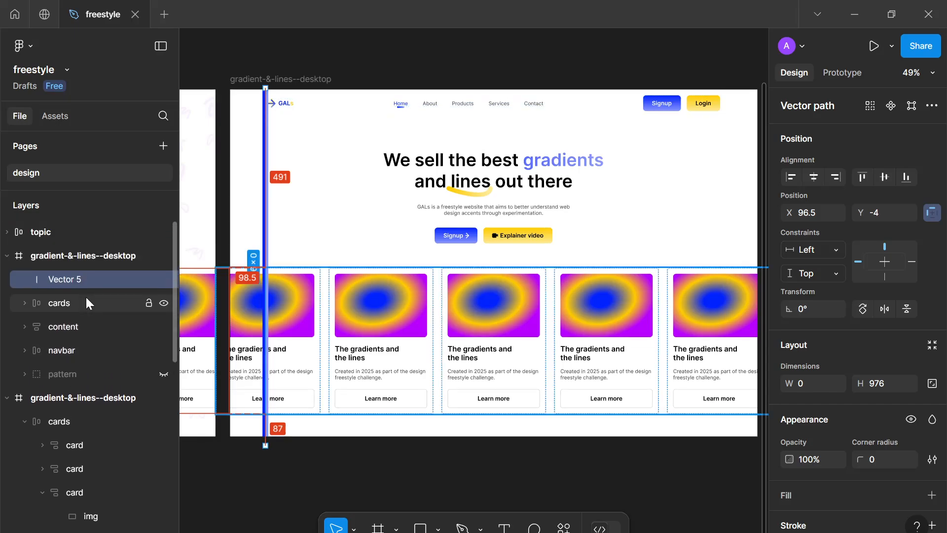
Rename the vector layer to line
double_click(85, 282)
text(line)
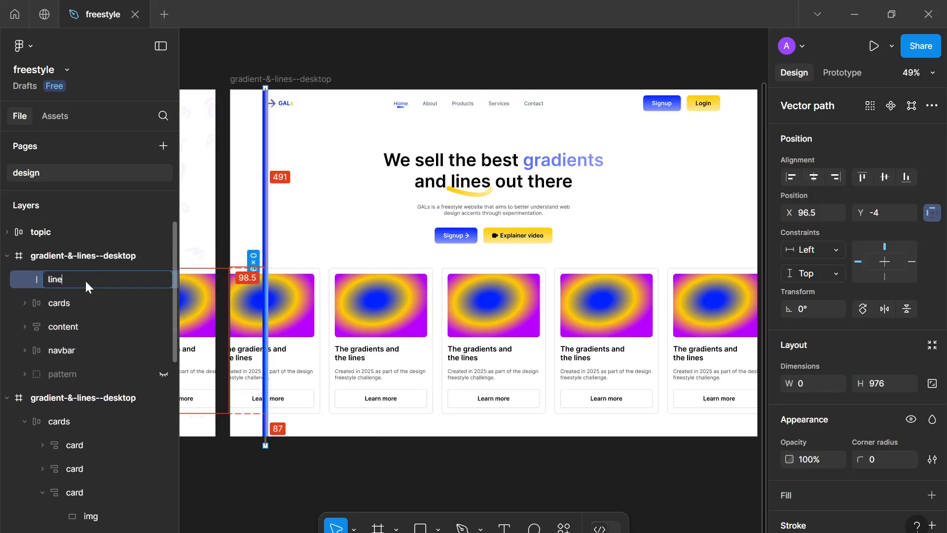
key(Return)
Change the line's gradient stroke to a solid light grey with a weight of 1
scroll(874, 437, down, 3)
scroll(874, 432, down, 2)
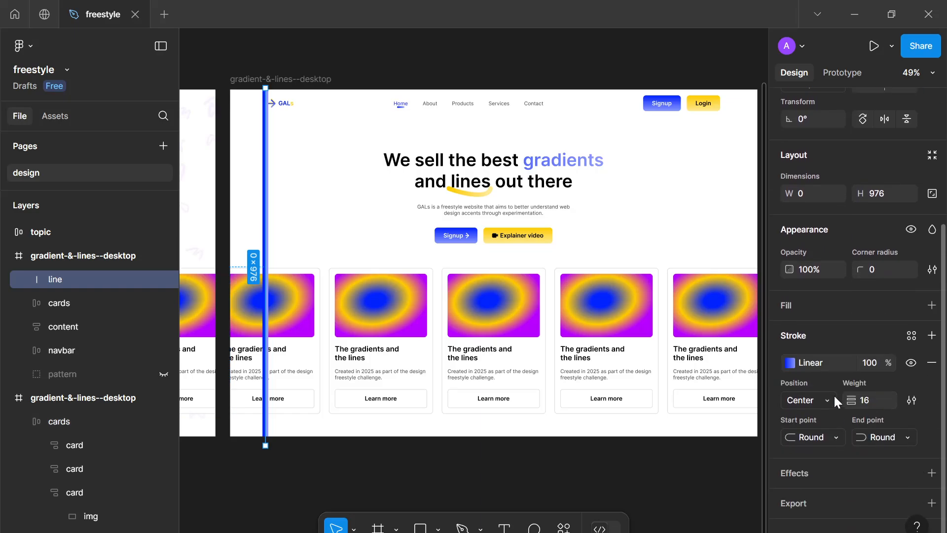
click(790, 363)
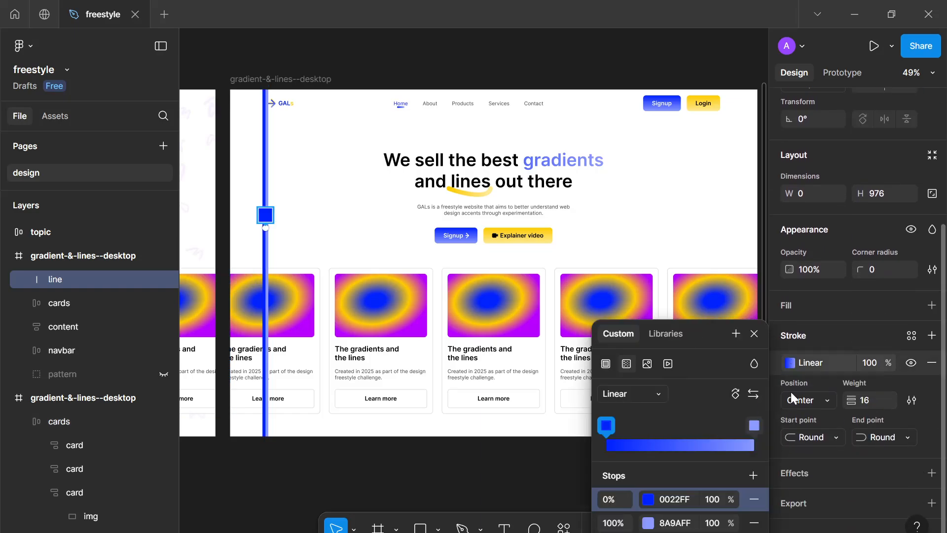
click(606, 363)
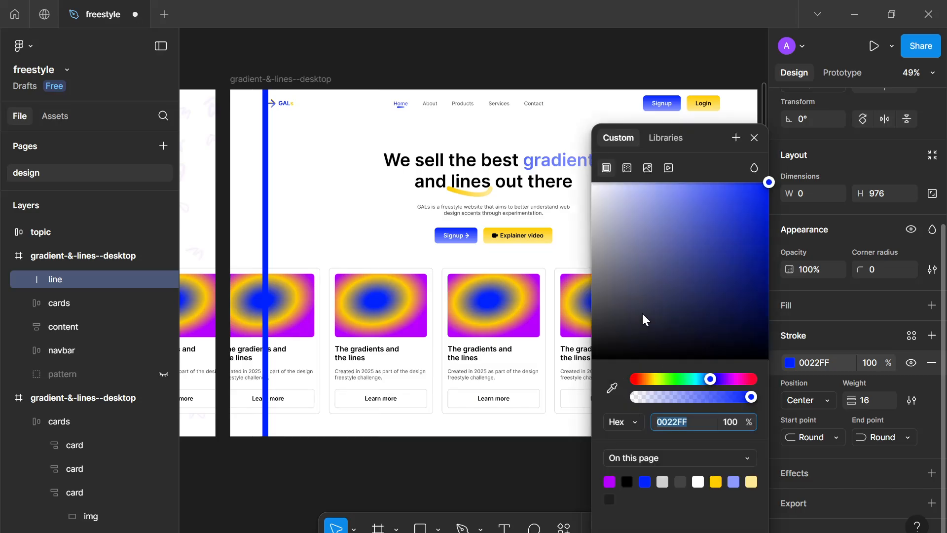
mouse_move(642, 312)
mouse_down()
mouse_move(614, 313)
mouse_move(594, 294)
mouse_move(575, 198)
mouse_up()
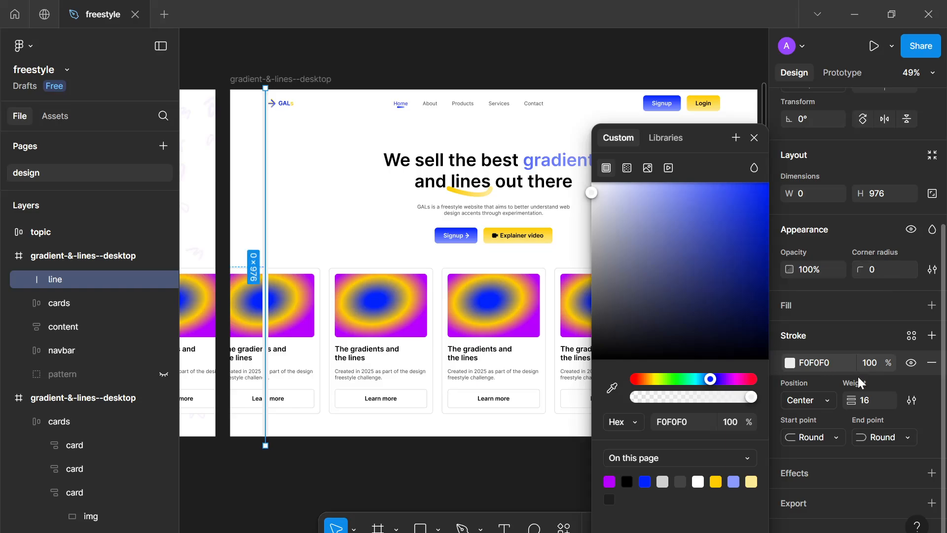
text(1)
key(Return)
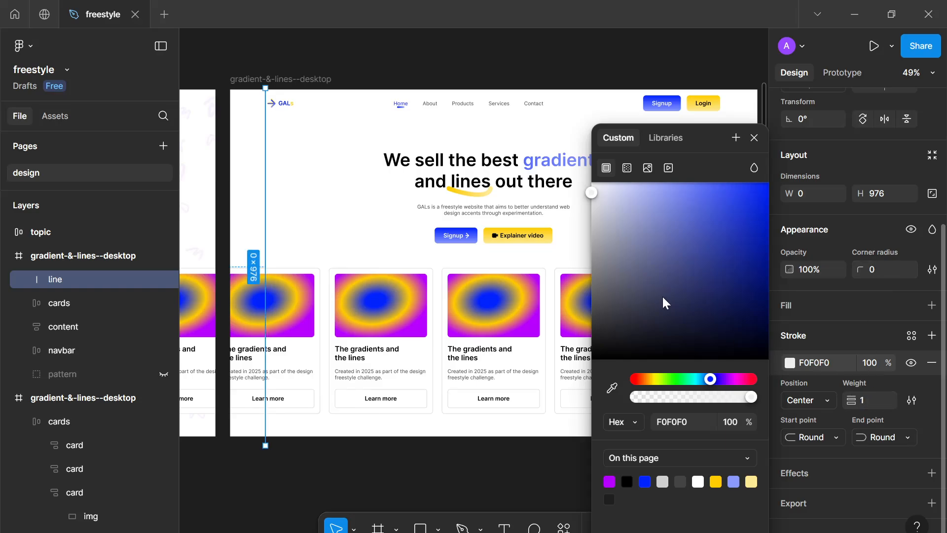
mouse_move(594, 351)
mouse_down()
mouse_move(549, 364)
mouse_move(556, 228)
mouse_move(544, 213)
mouse_up()
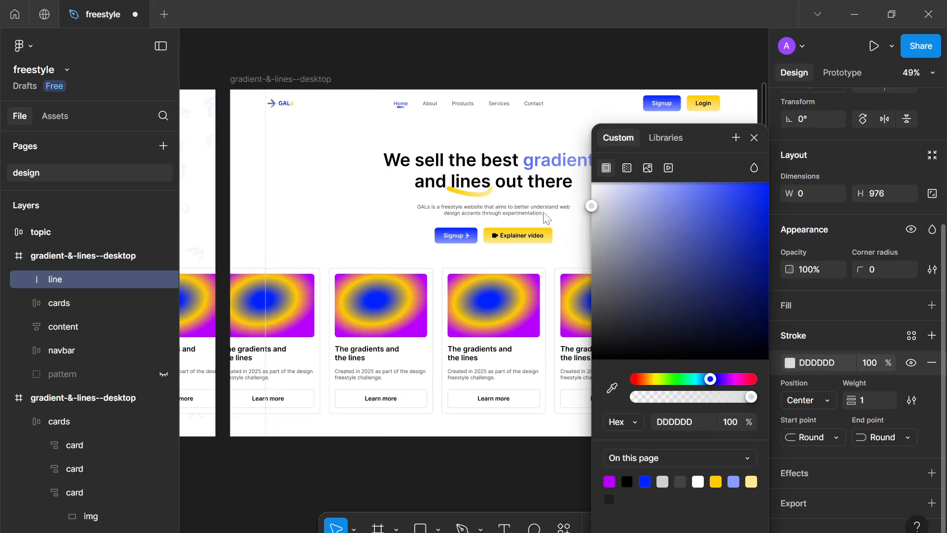
Set the line's stroke style to Dash and increase the dash length
click(911, 401)
click(744, 432)
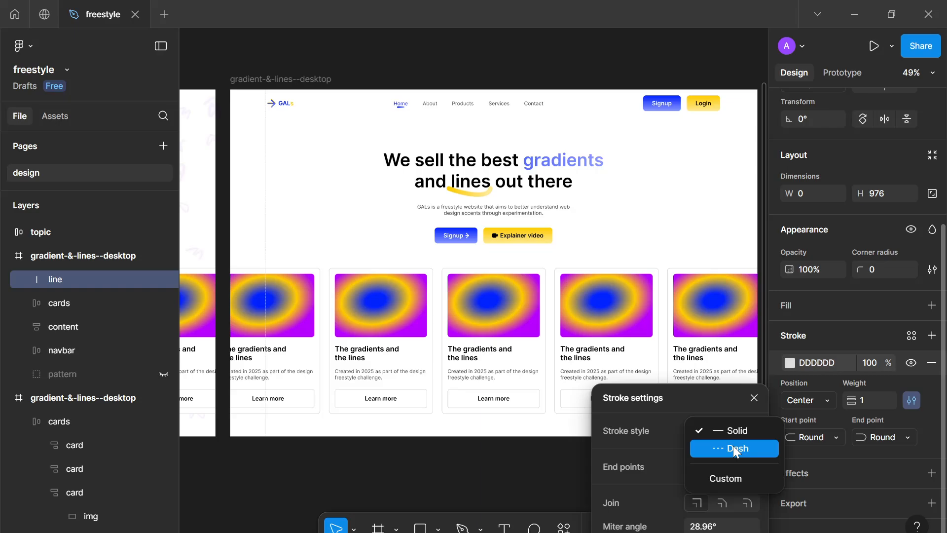
click(733, 446)
key(Up)
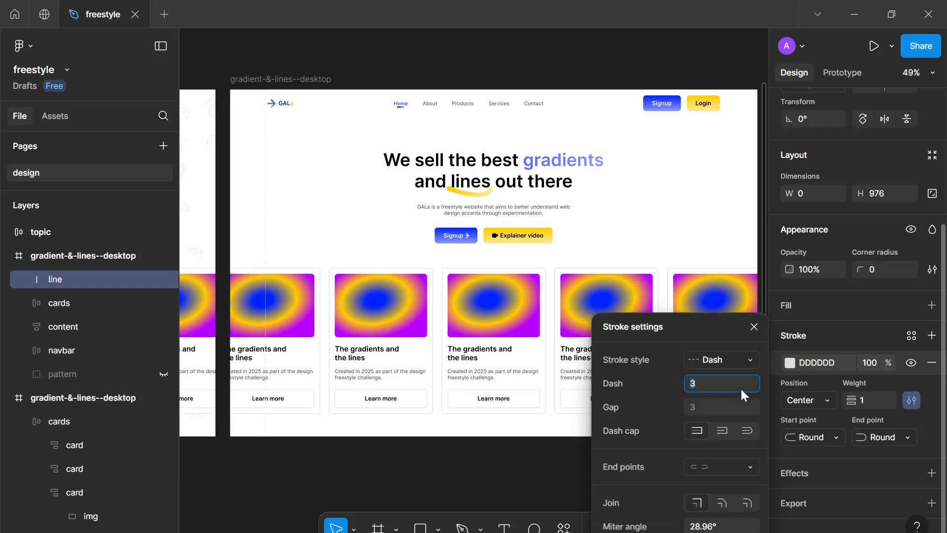
key(Up)
key(Up)
key(Up)
key(Up)
Recolor the line's stroke to the light blue C3CBFF
click(787, 362)
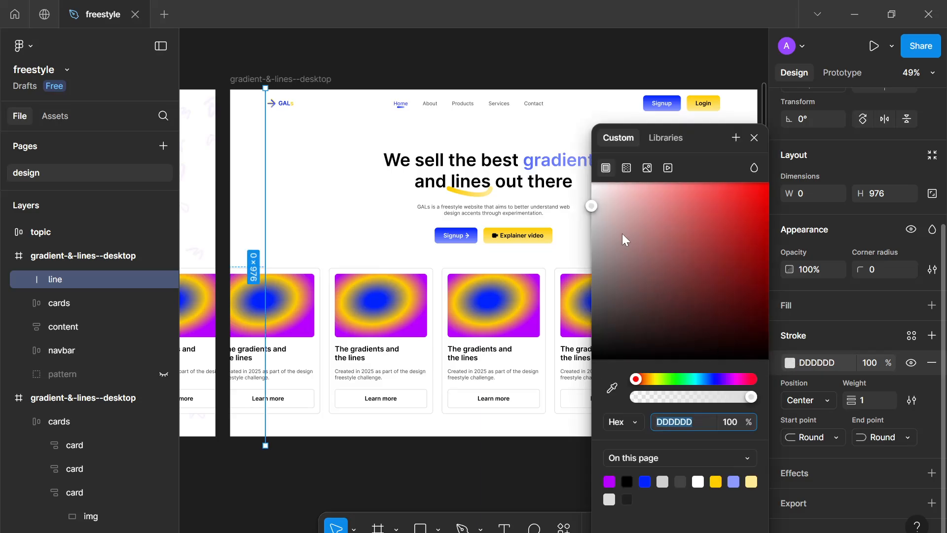
drag(591, 214, 588, 216)
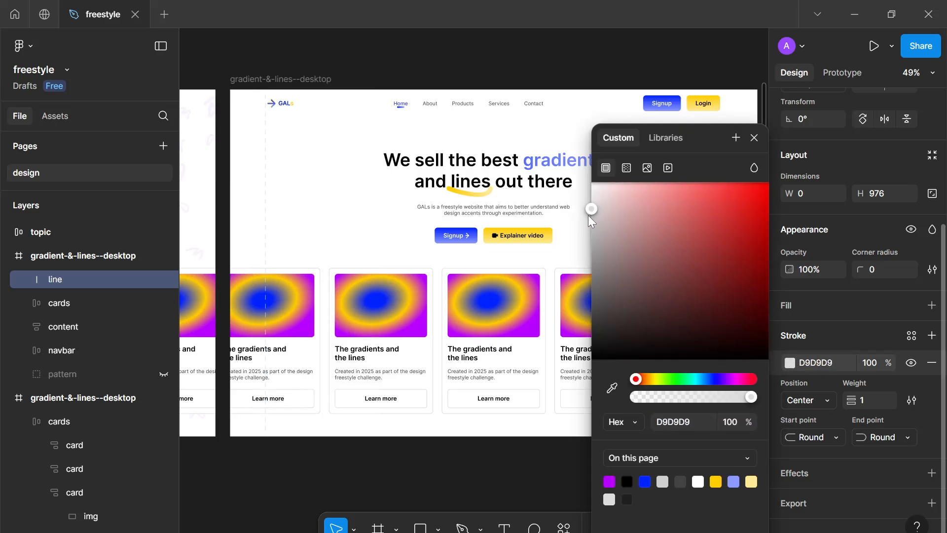
click(644, 481)
mouse_move(707, 269)
mouse_down()
mouse_move(702, 213)
mouse_move(640, 181)
mouse_up()
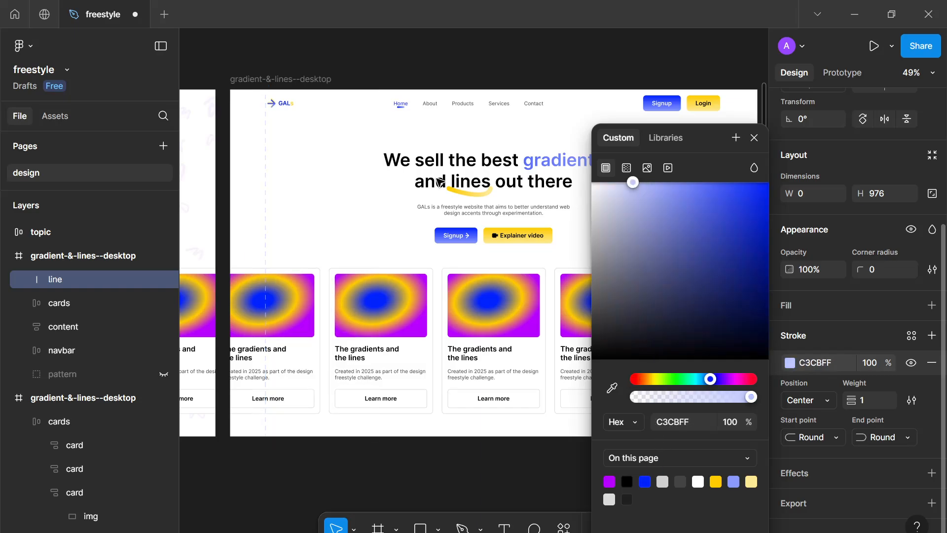
scroll(275, 183, up, 5)
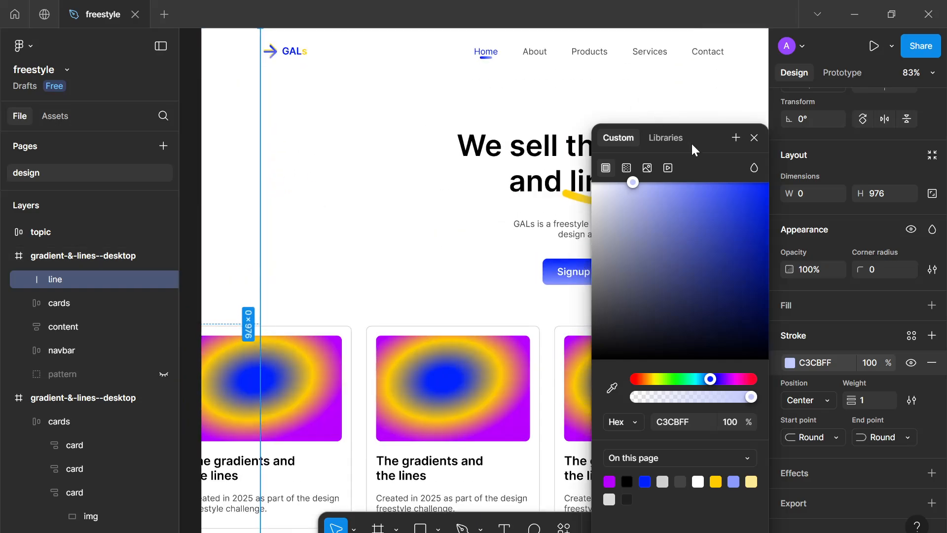
click(754, 138)
Shift the line slightly to the right inside the frame
scroll(420, 184, down, 4)
scroll(334, 170, up, 4)
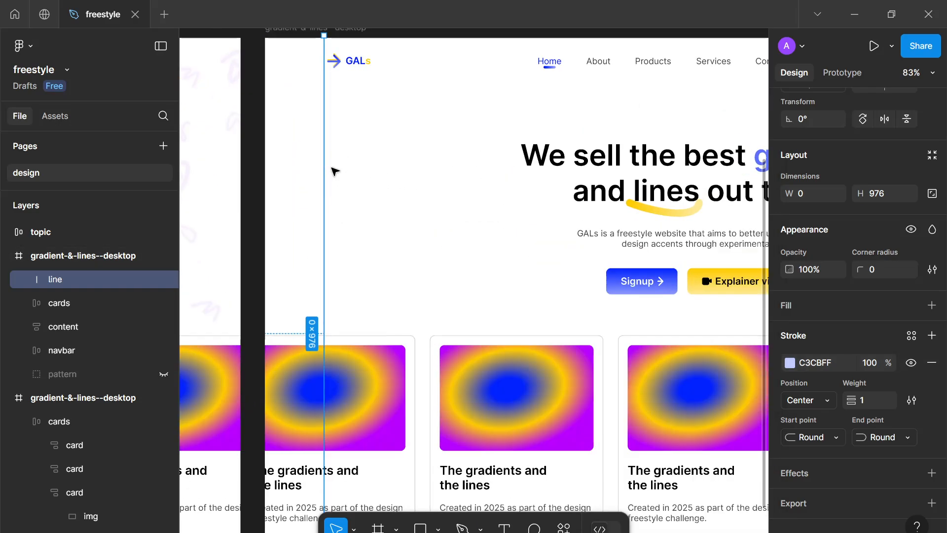
click(323, 162)
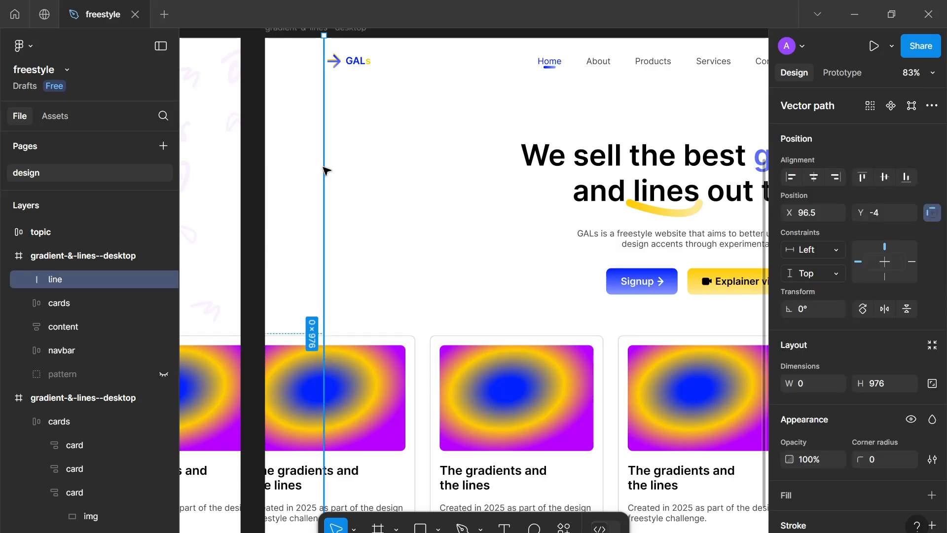
mouse_move(325, 170)
mouse_down()
mouse_move(283, 167)
mouse_move(348, 170)
mouse_move(333, 168)
mouse_up()
scroll(305, 165, down, 4)
Duplicate the line repeatedly so copies spread across the whole frame width
key(ctrl+d)
key(ctrl+d)
key(ctrl+d)
key(ctrl+d)
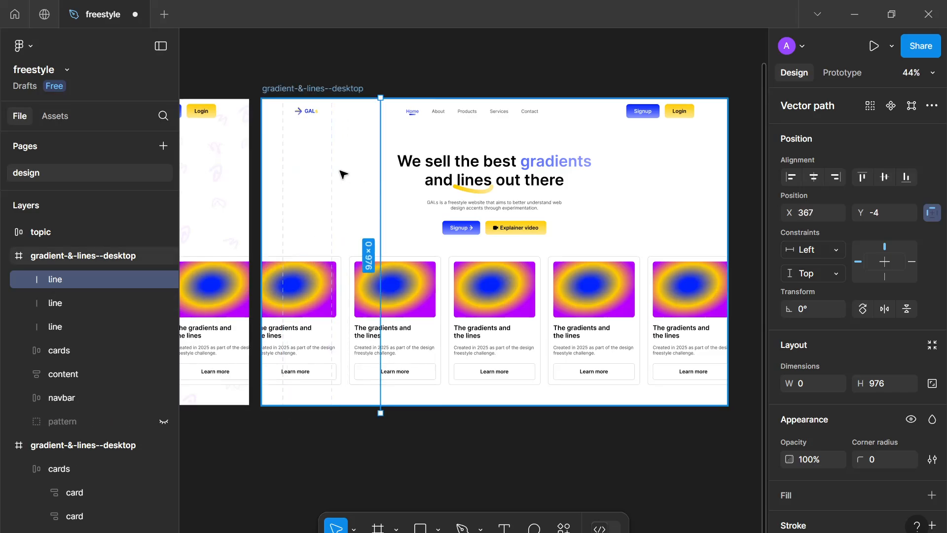
key(ctrl+d)
key(ctrl+d)
key(ctrl+d)
key(ctrl+d)
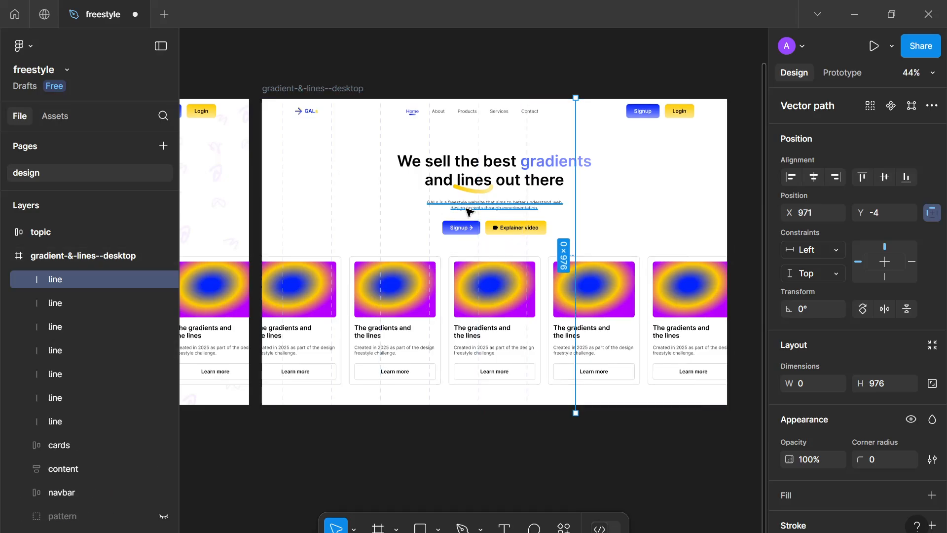
key(ctrl+d)
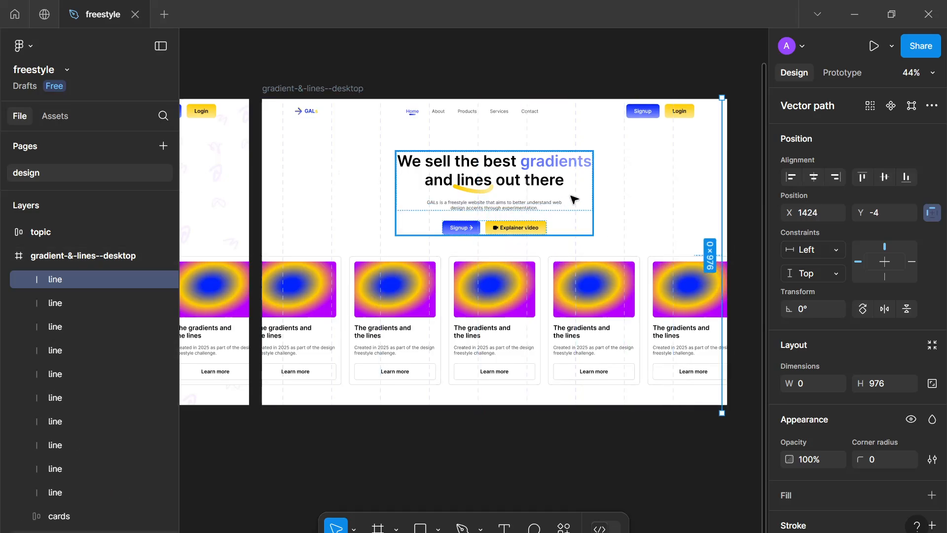
shift+click(671, 192)
shift+click(625, 191)
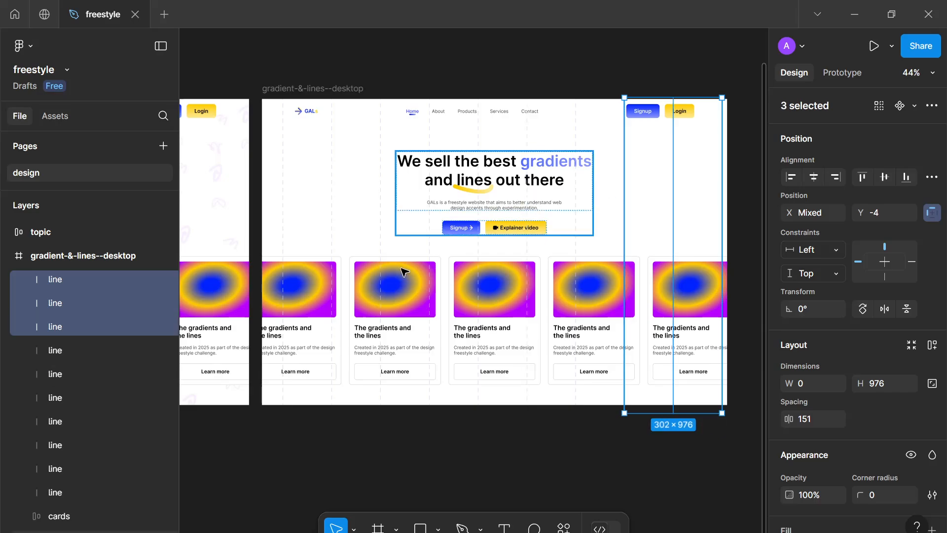
click(86, 482)
key(shift+a)
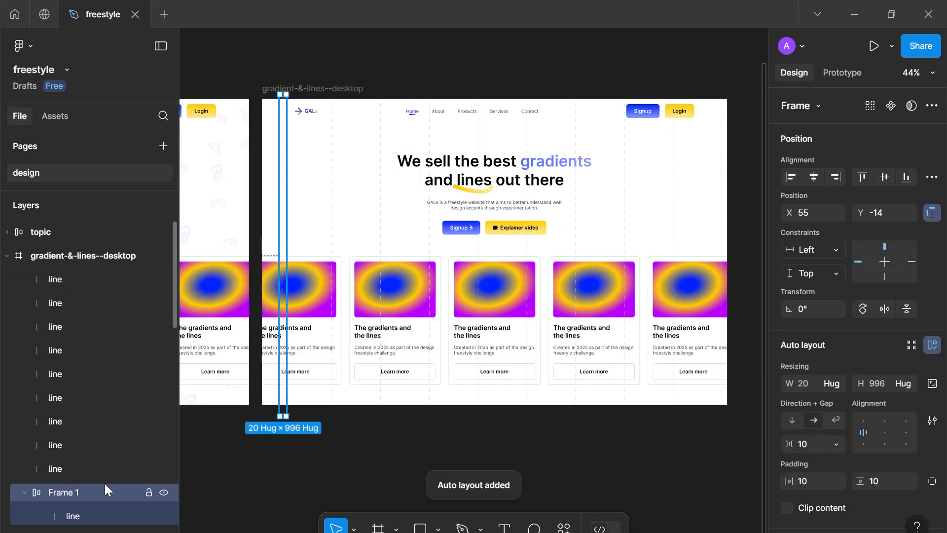
key(ctrl+z)
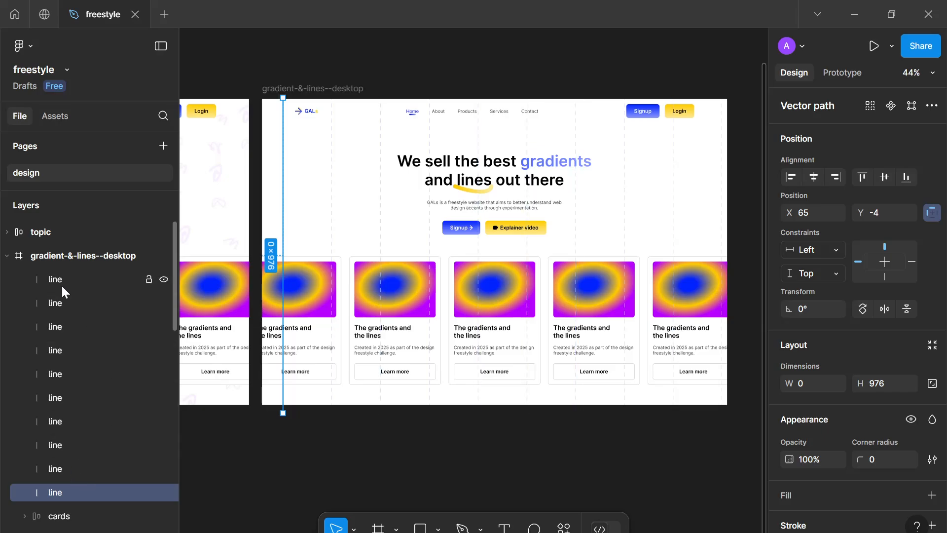
Wrap all the lines in an auto layout frame and name it lines
shift+click(62, 281)
key(shift+a)
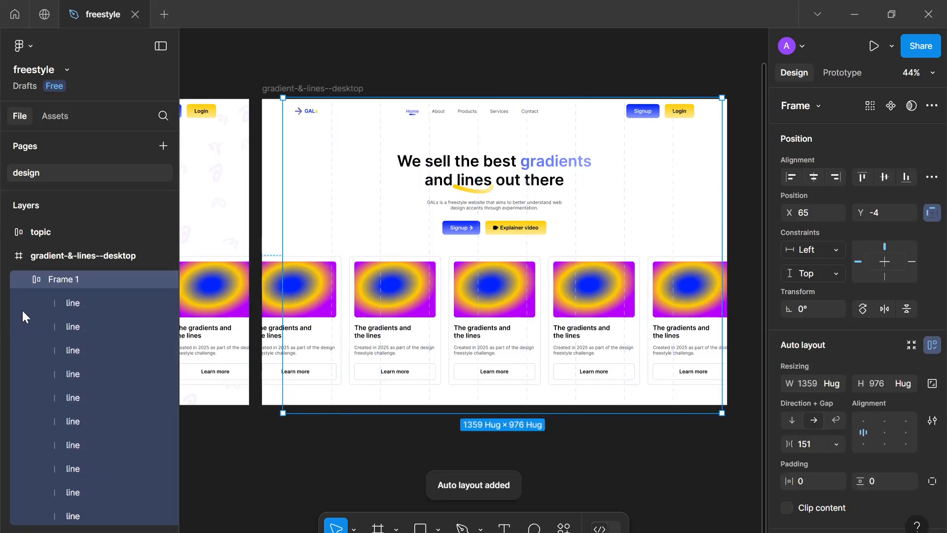
double_click(60, 280)
text(lines)
key(Return)
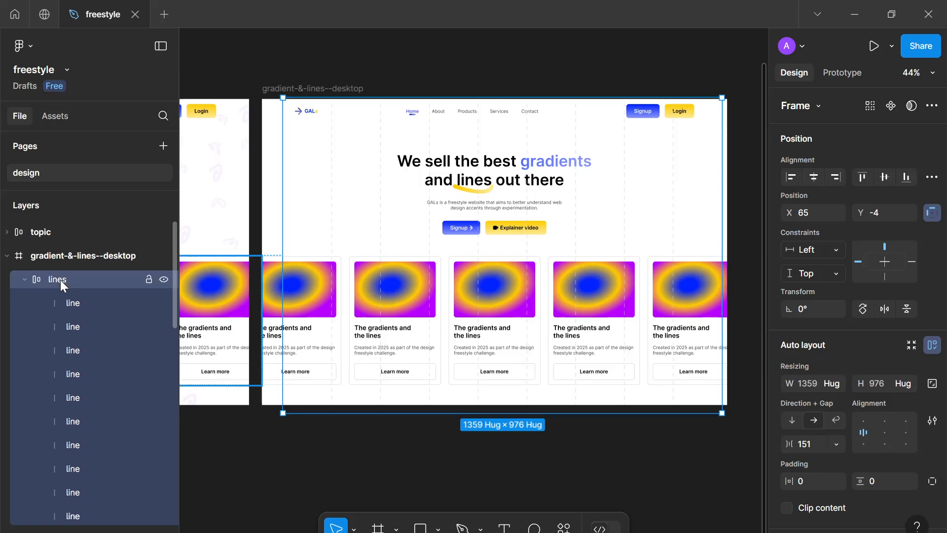
Center the lines frame horizontally within the desktop frame
click(811, 178)
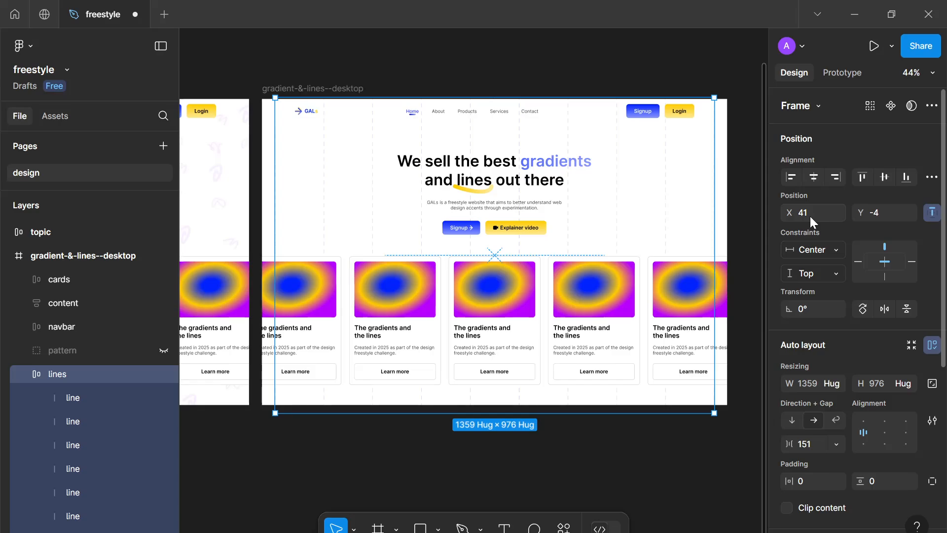
click(325, 471)
scroll(414, 442, up, 3)
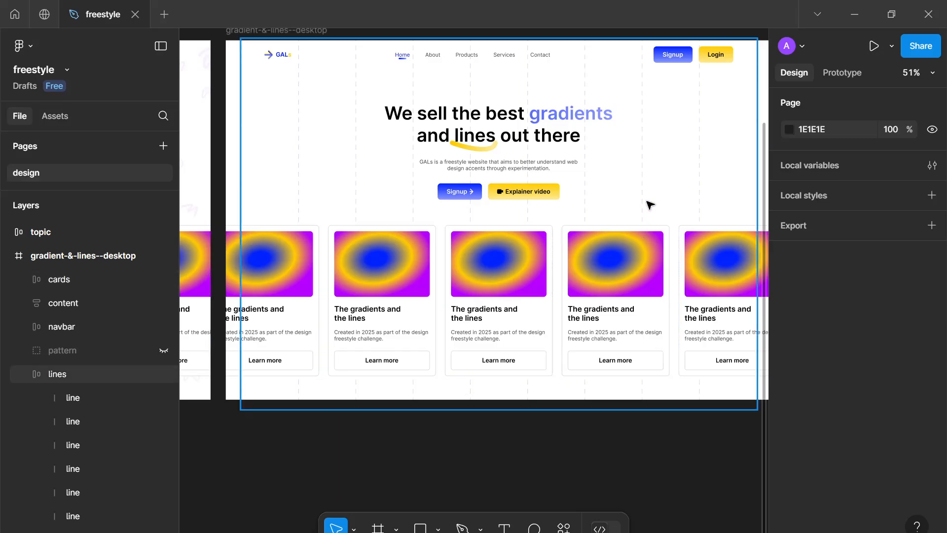
Change the lines frame's selection color to D9DEFF
click(652, 199)
scroll(774, 432, down, 5)
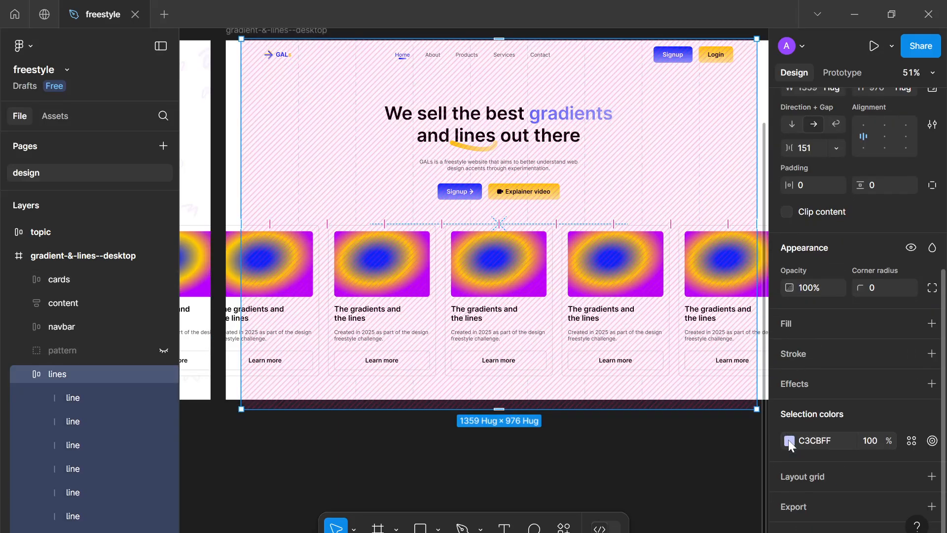
click(788, 441)
drag(629, 182, 609, 185)
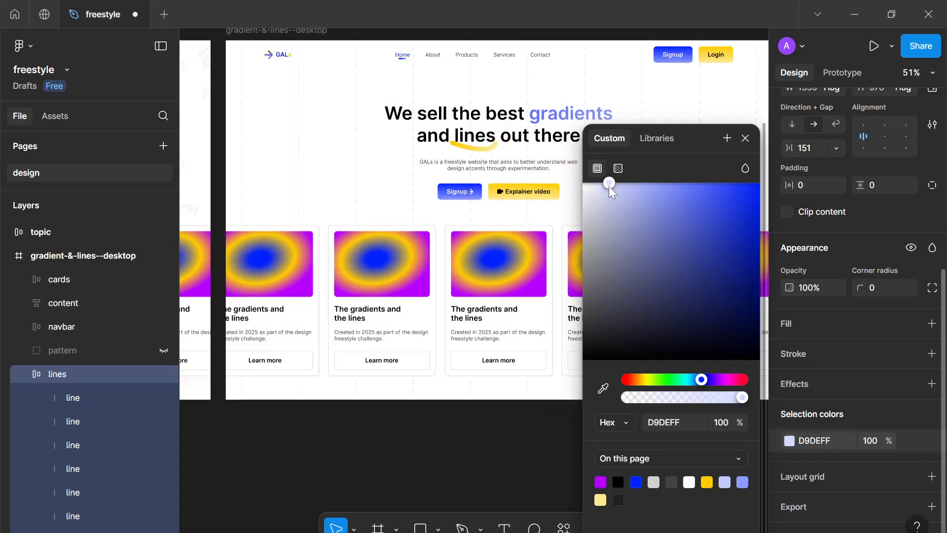
click(542, 447)
Zoom and pan around both desktop frames to review the dashed background lines
scroll(542, 447, down, 3)
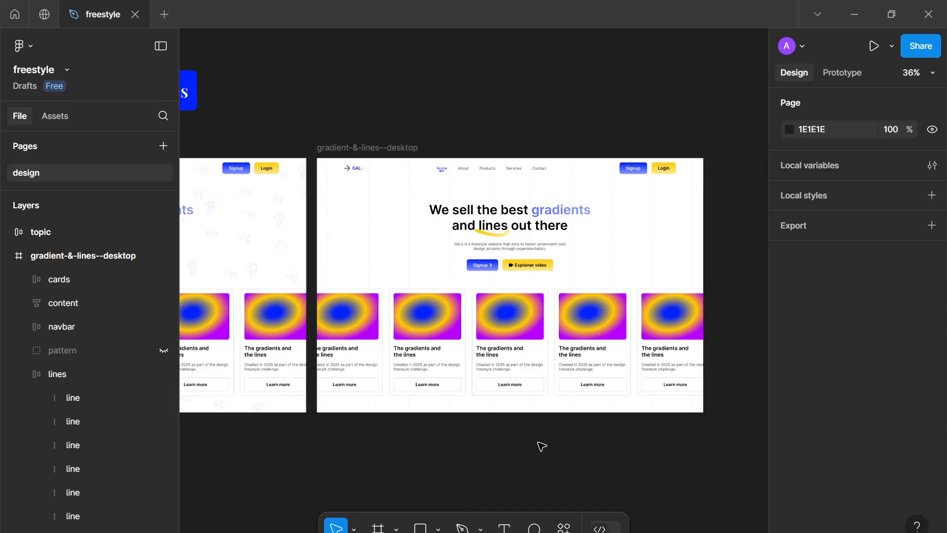
scroll(543, 447, down, 2)
drag(542, 447, 632, 338)
scroll(615, 341, down, 1)
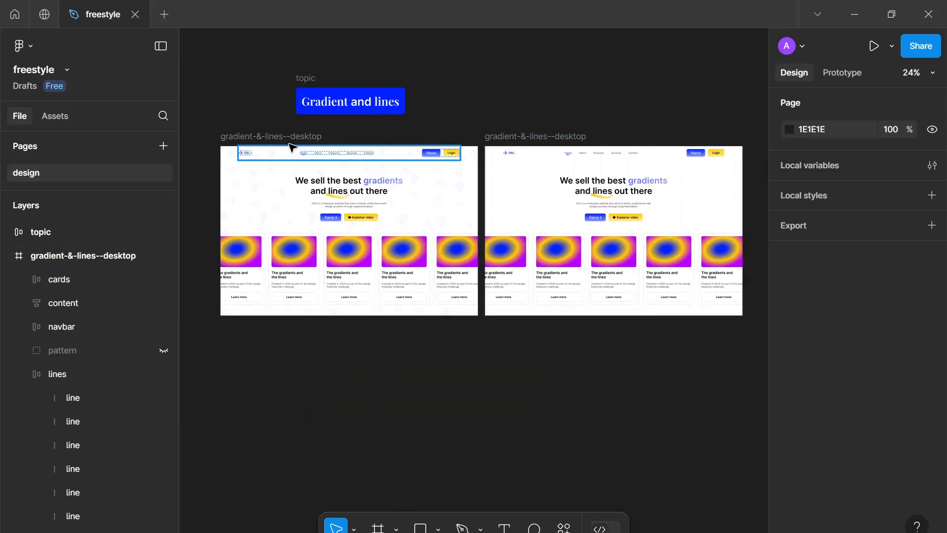
scroll(566, 191, up, 6)
scroll(483, 188, down, 2)
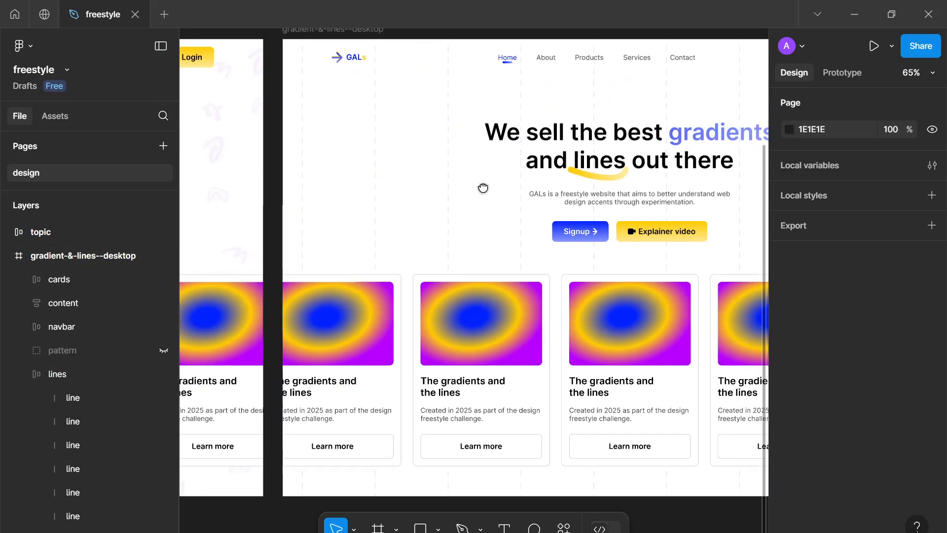
drag(483, 188, 419, 212)
scroll(417, 205, down, 2)
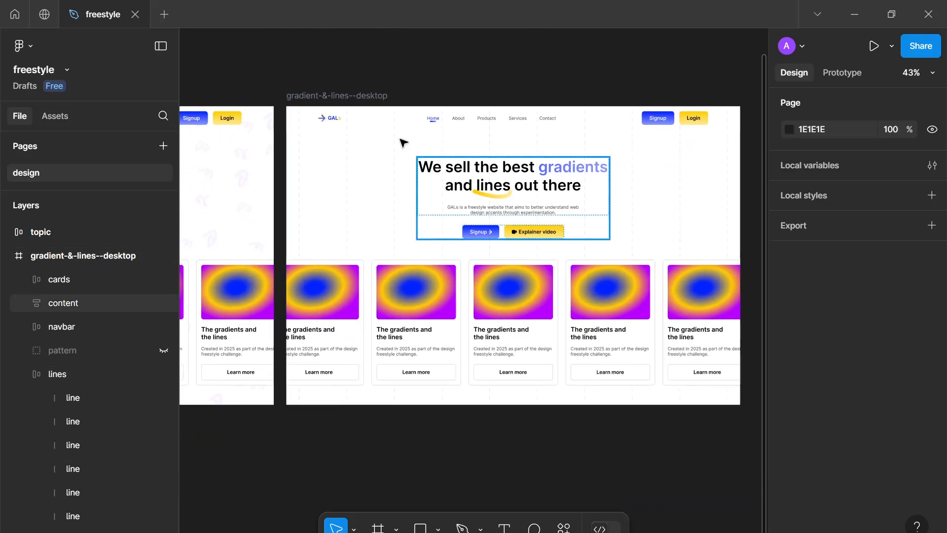
scroll(841, 463, down, 10)
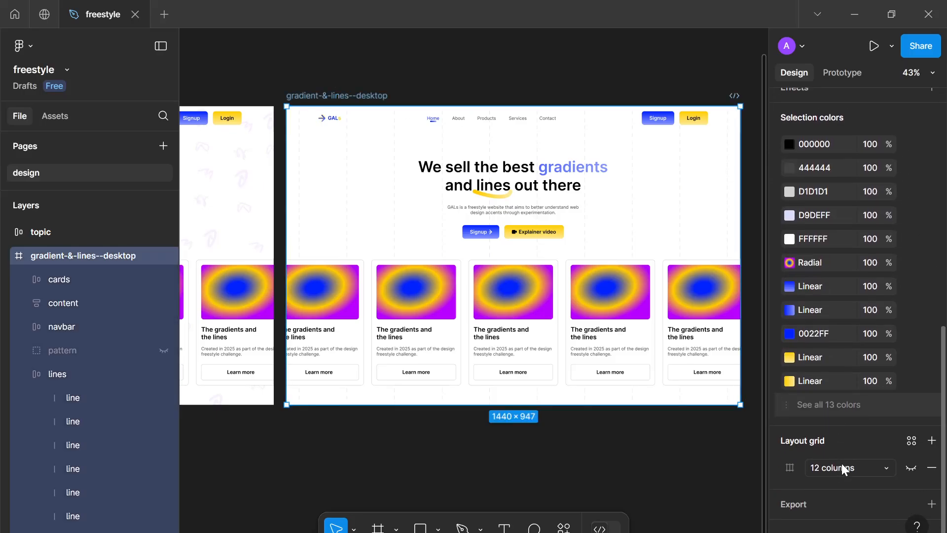
Delete the hidden pattern layer from the desktop frame
click(802, 409)
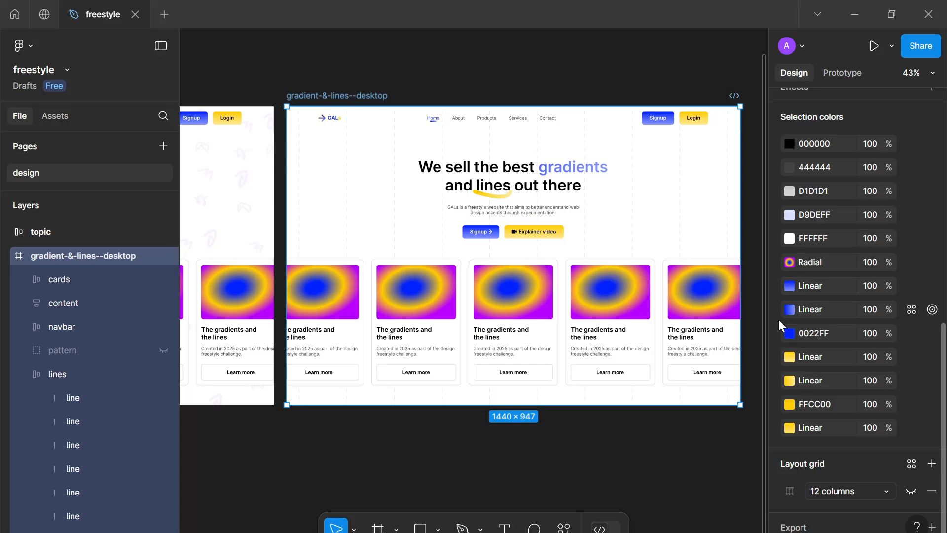
scroll(778, 318, up, 3)
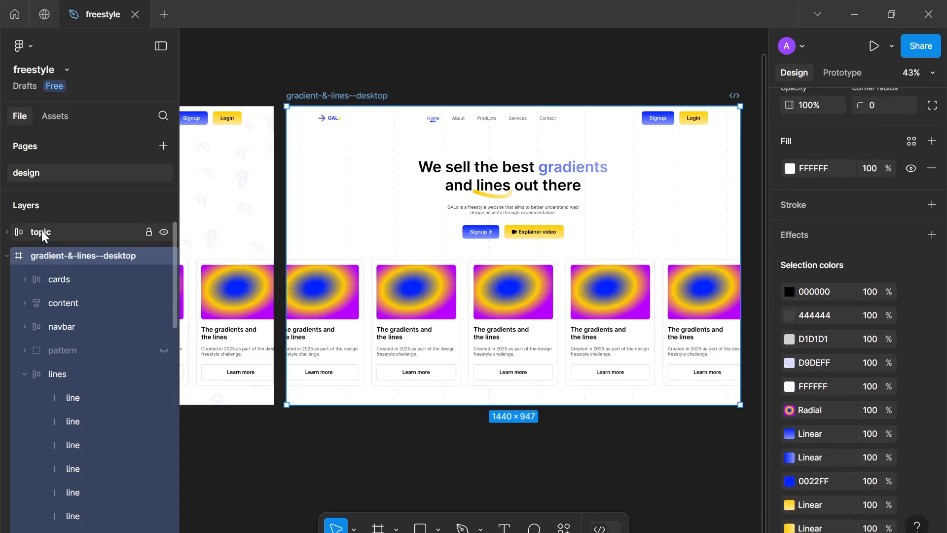
scroll(94, 395, down, 3)
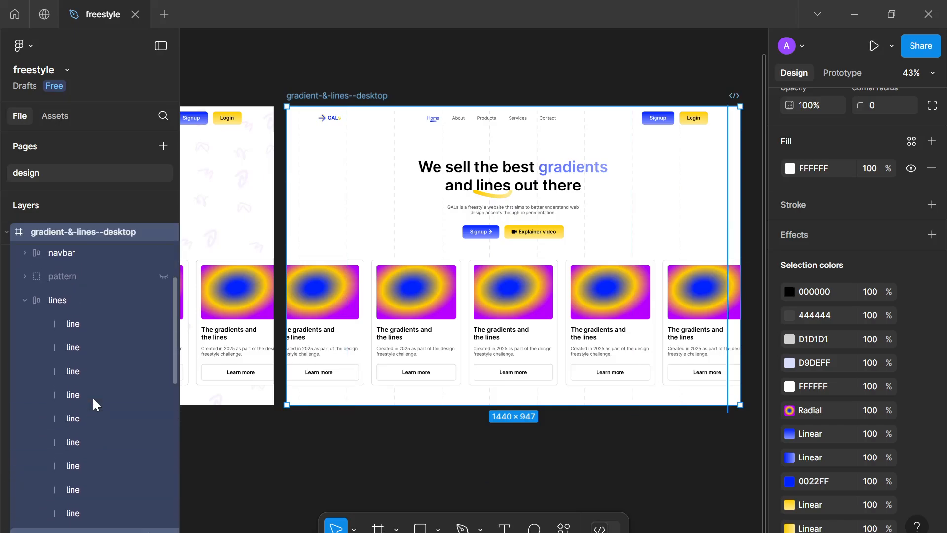
click(100, 272)
key(Delete)
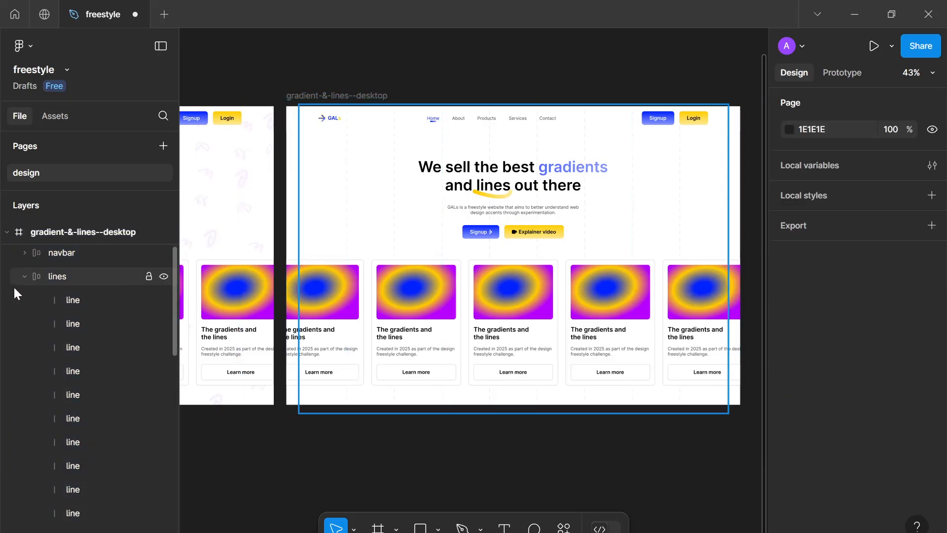
Lighten the lines frame's color to CED5FF
click(23, 277)
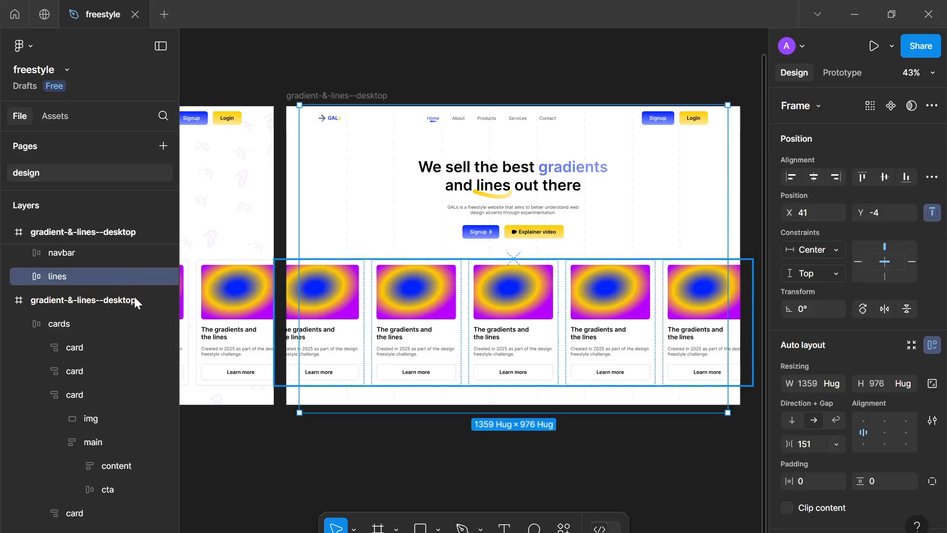
scroll(789, 429, down, 6)
click(789, 436)
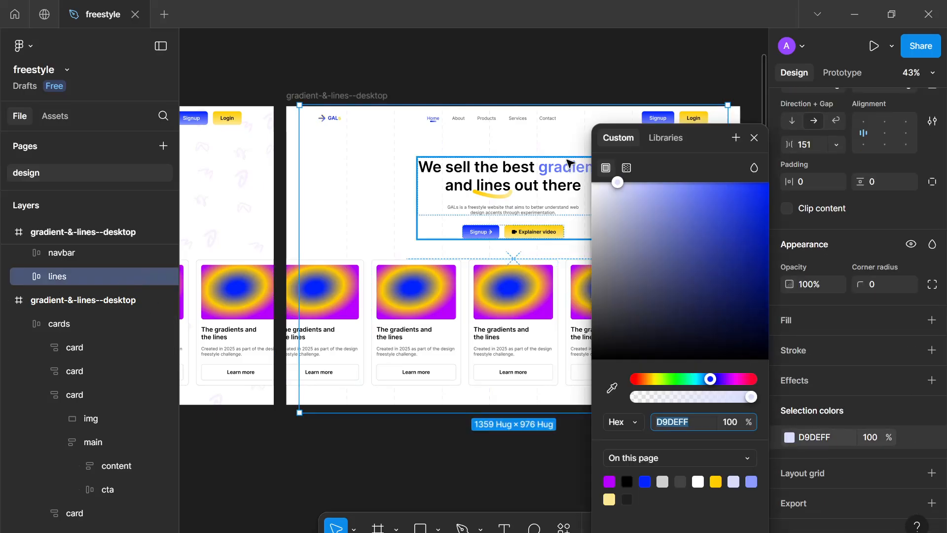
drag(617, 183, 627, 184)
click(755, 138)
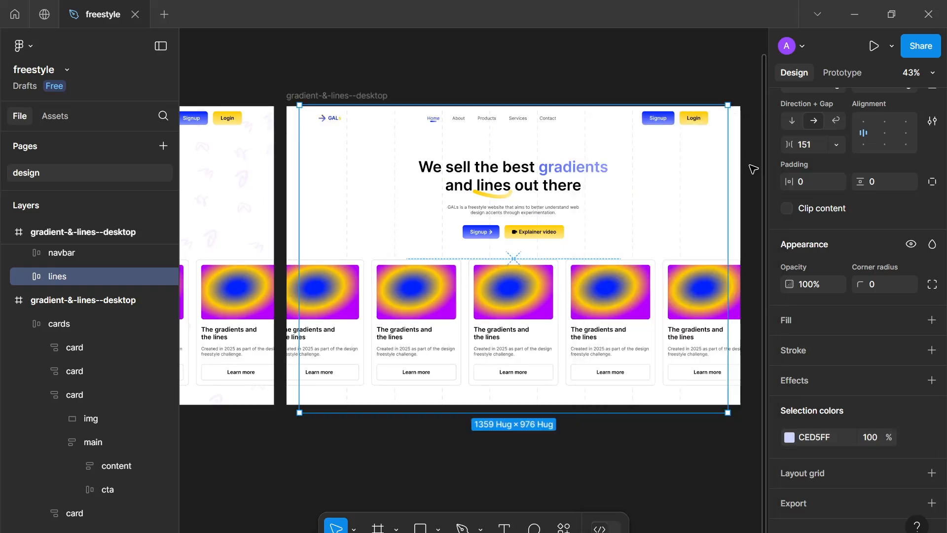
Turn the lines color into a linear gradient from CED5FF to 0022FF
click(787, 441)
click(628, 168)
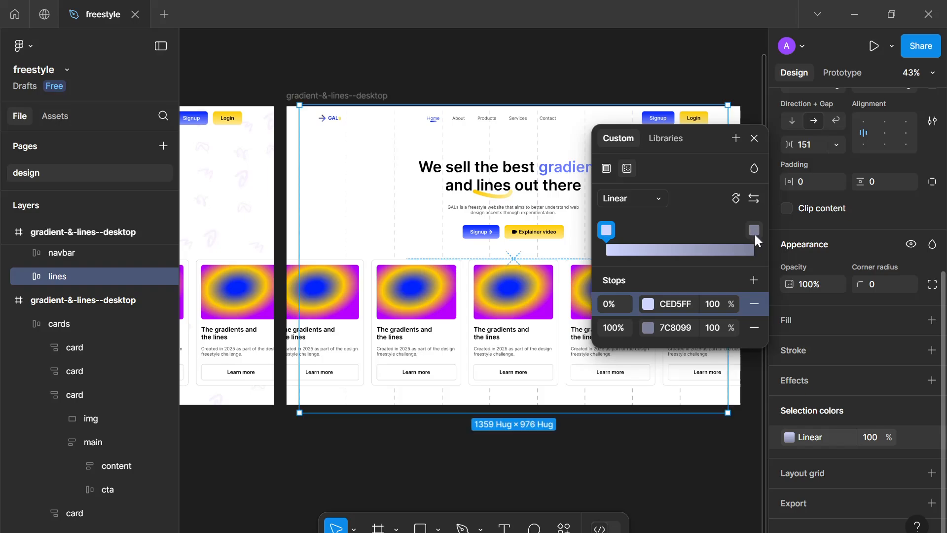
click(648, 328)
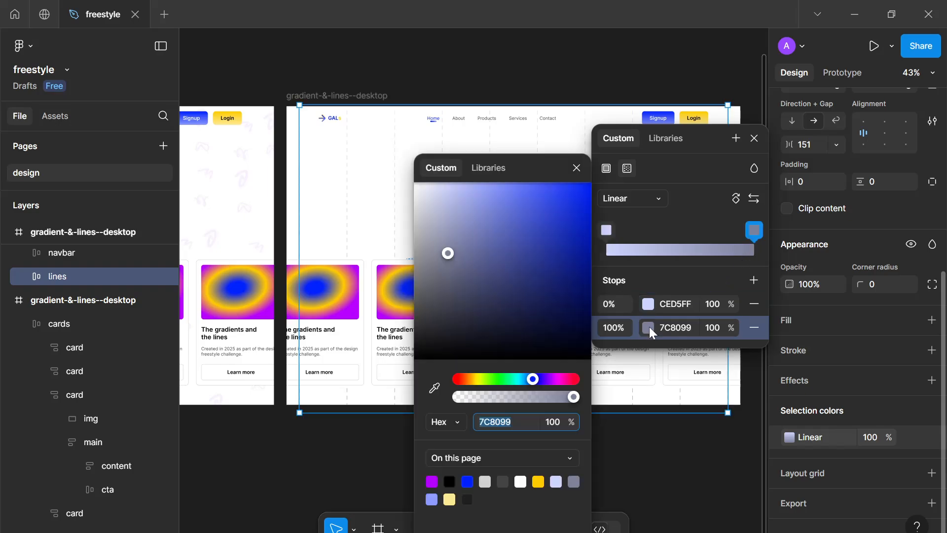
click(538, 481)
click(449, 499)
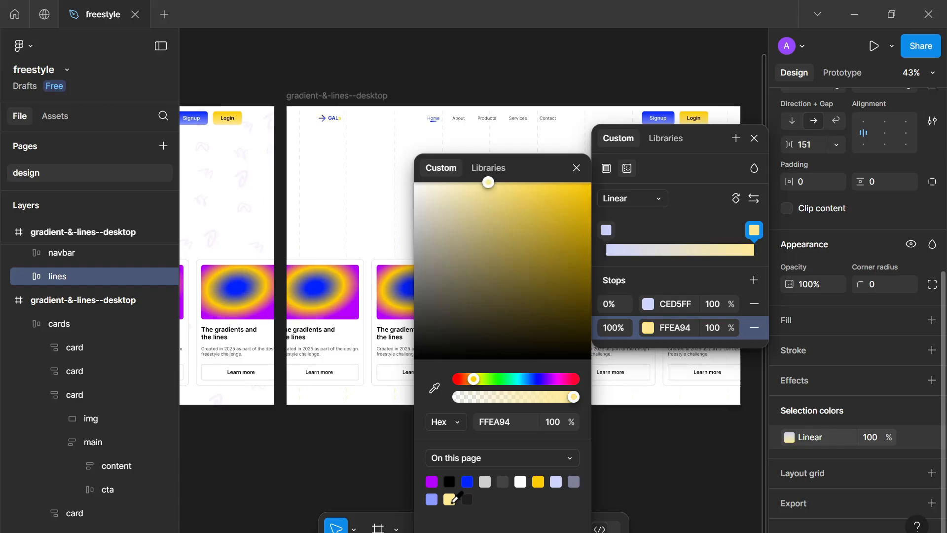
drag(555, 178, 598, 174)
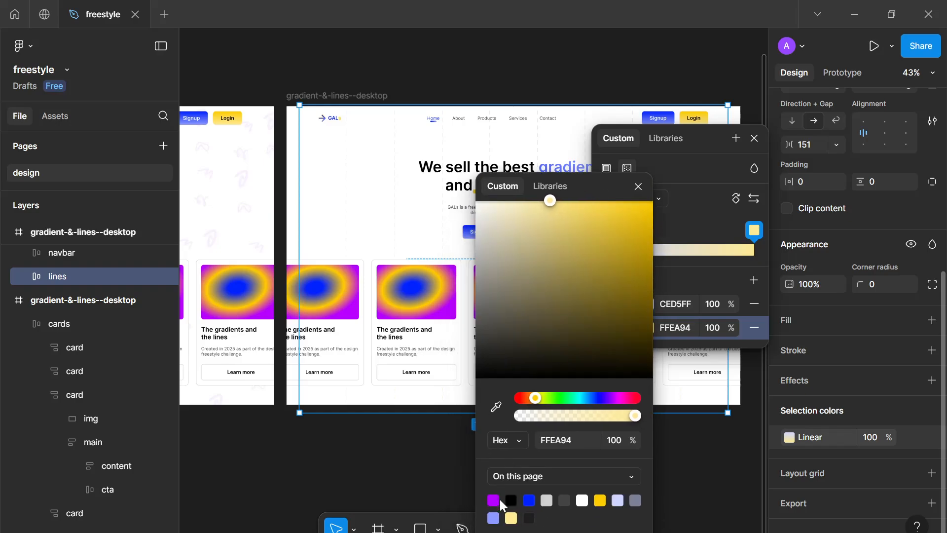
click(529, 499)
drag(599, 197, 784, 266)
click(755, 138)
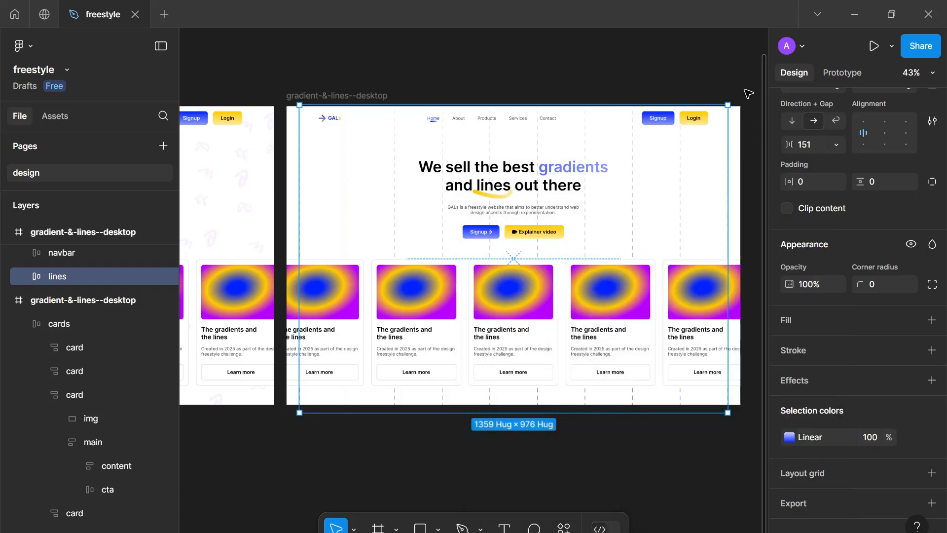
Set the lines gradient's end stop to B6C0FF from the desktop frame's selection colors
click(607, 91)
scroll(552, 71, down, 2)
scroll(552, 71, up, 5)
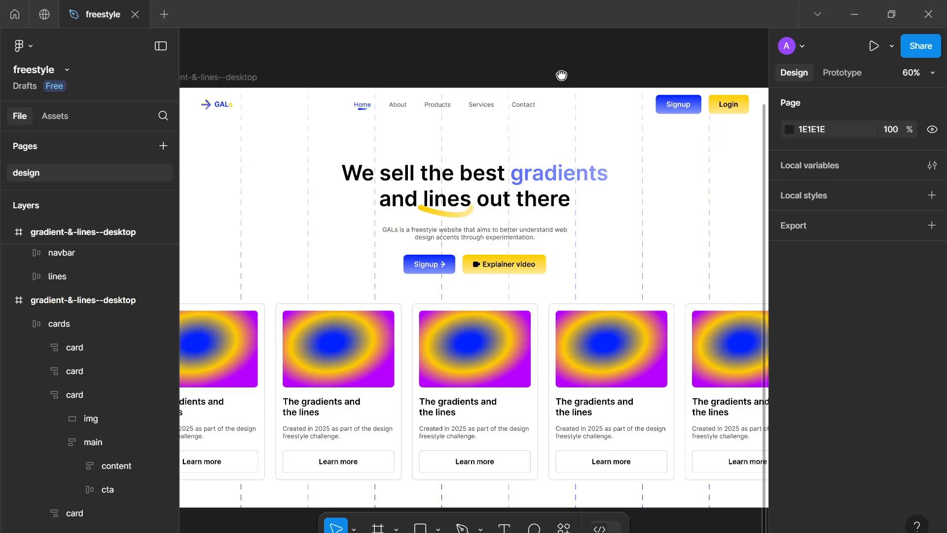
scroll(568, 66, down, 1)
scroll(568, 66, down, 1)
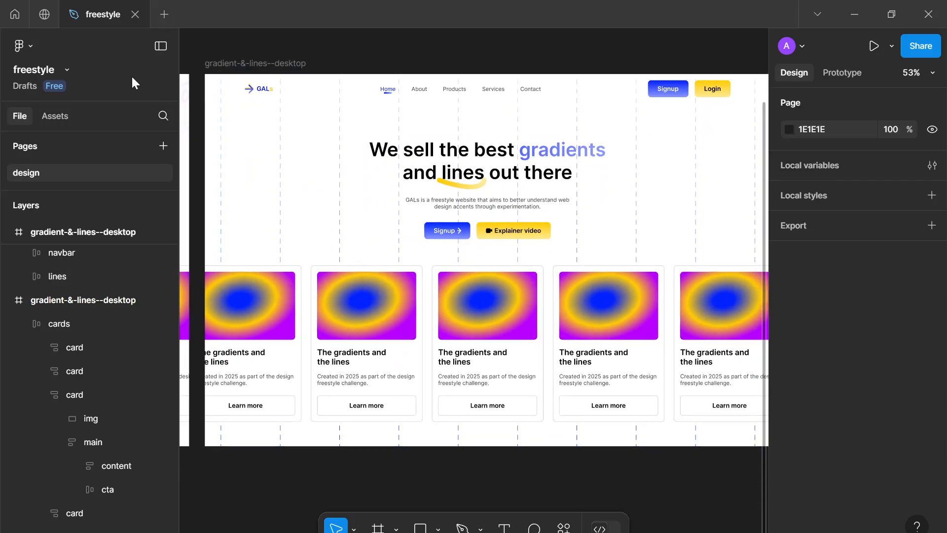
click(254, 63)
scroll(784, 236, down, 10)
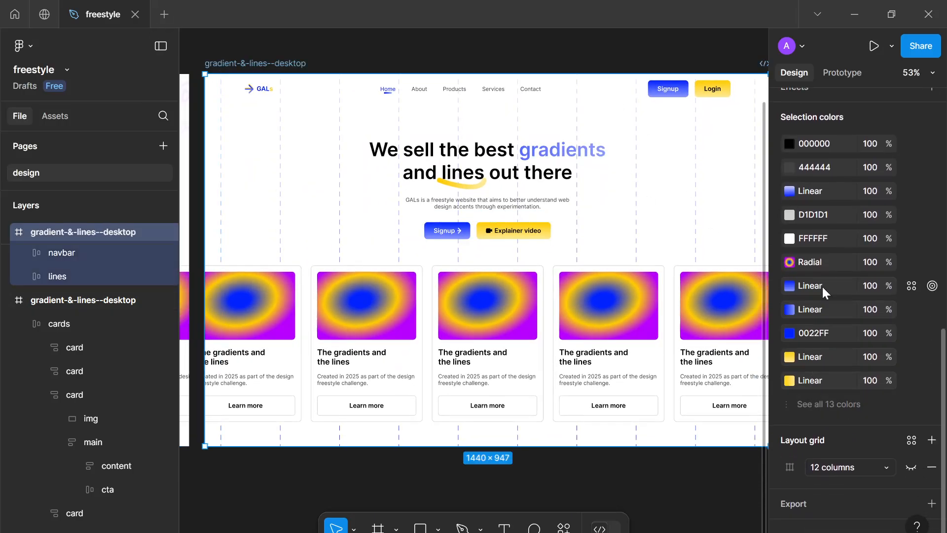
click(793, 191)
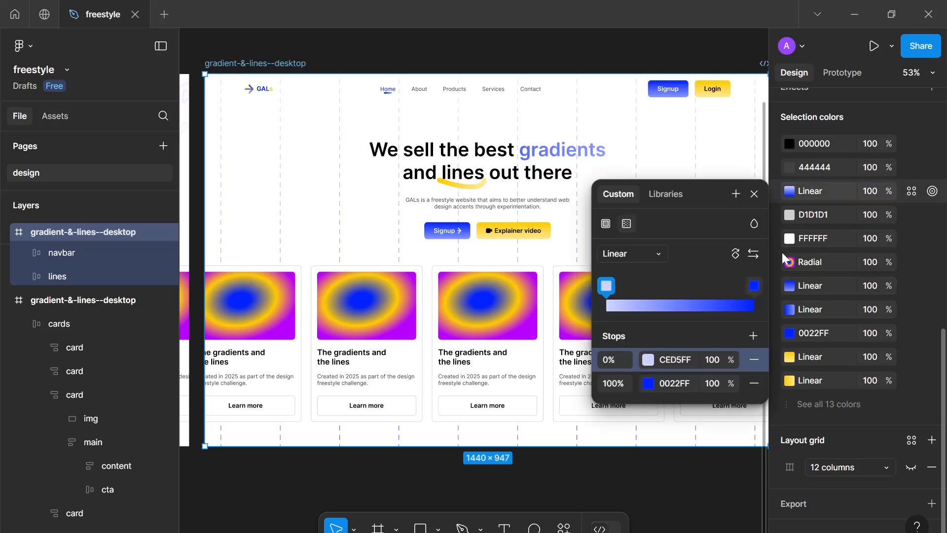
click(661, 383)
click(648, 383)
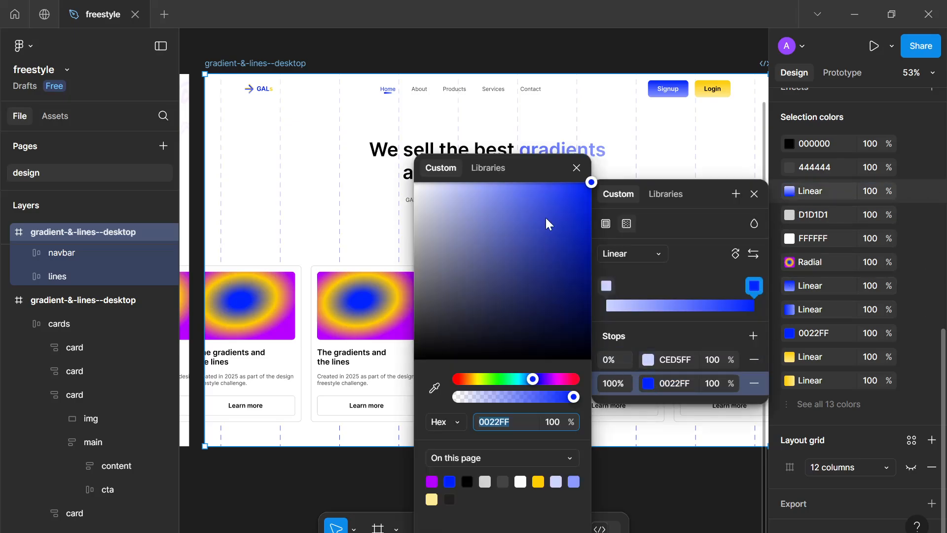
drag(550, 197, 487, 150)
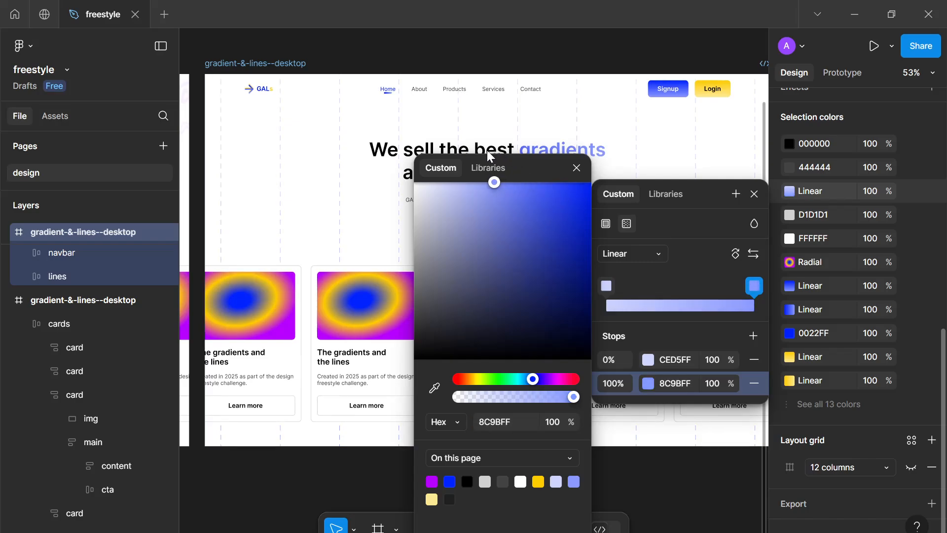
drag(475, 206, 465, 182)
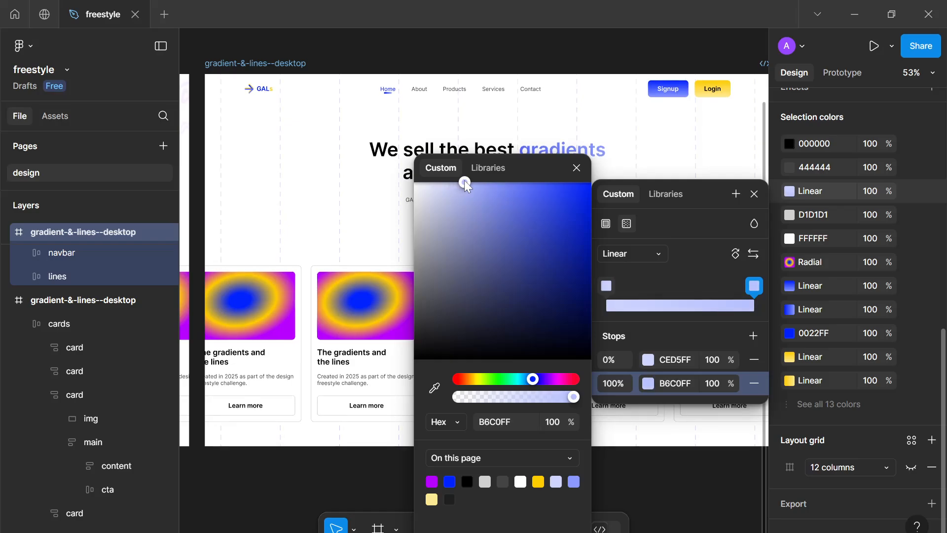
click(577, 167)
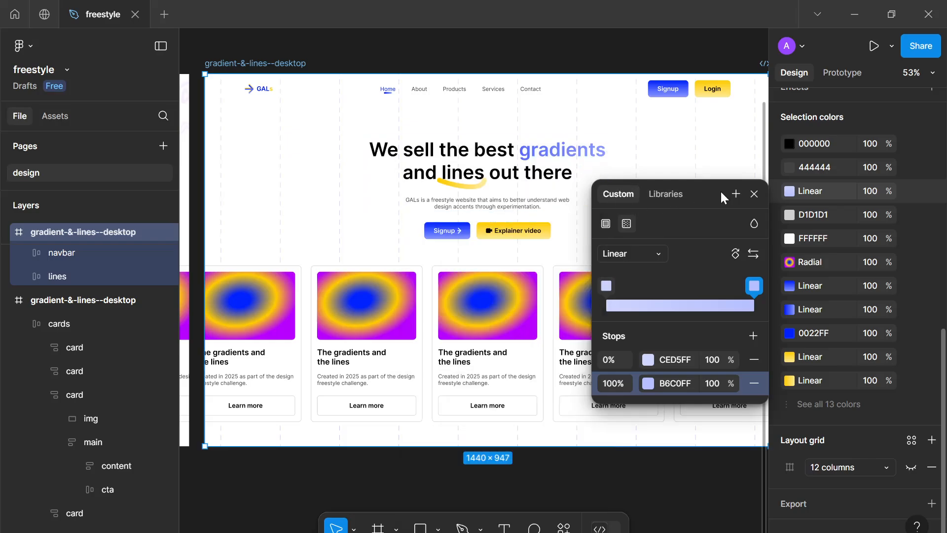
click(753, 195)
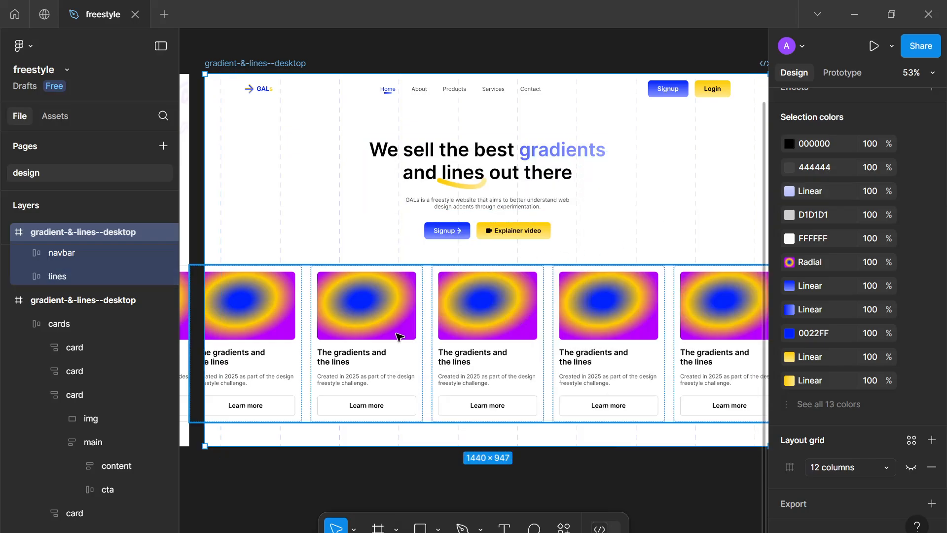
Delete the older duplicate desktop frame
click(94, 282)
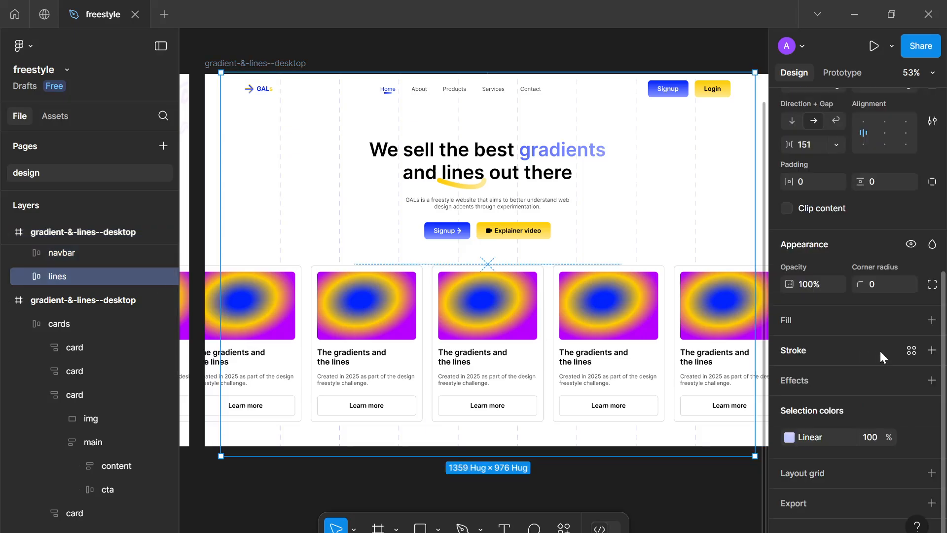
click(738, 495)
scroll(700, 475, down, 3)
scroll(668, 440, up, 2)
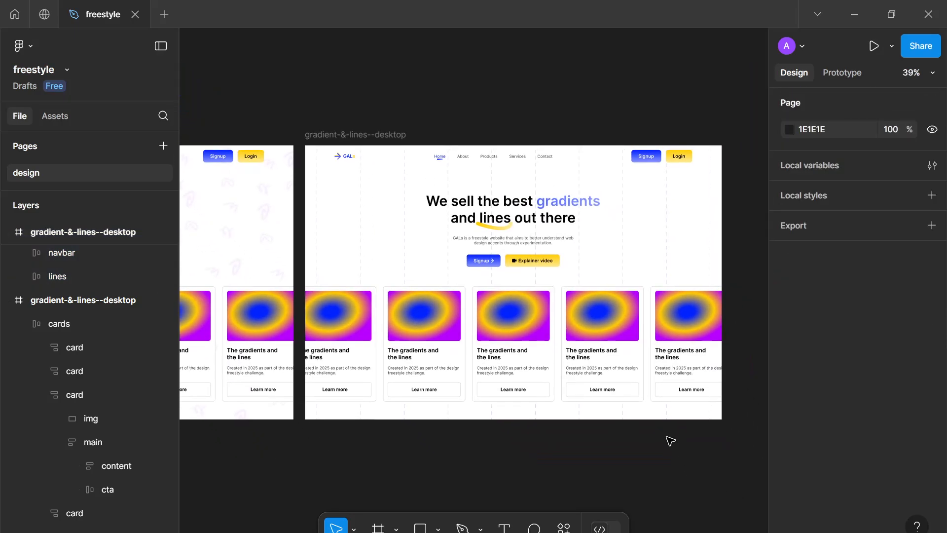
drag(535, 449, 714, 362)
scroll(511, 363, down, 1)
drag(511, 364, 596, 339)
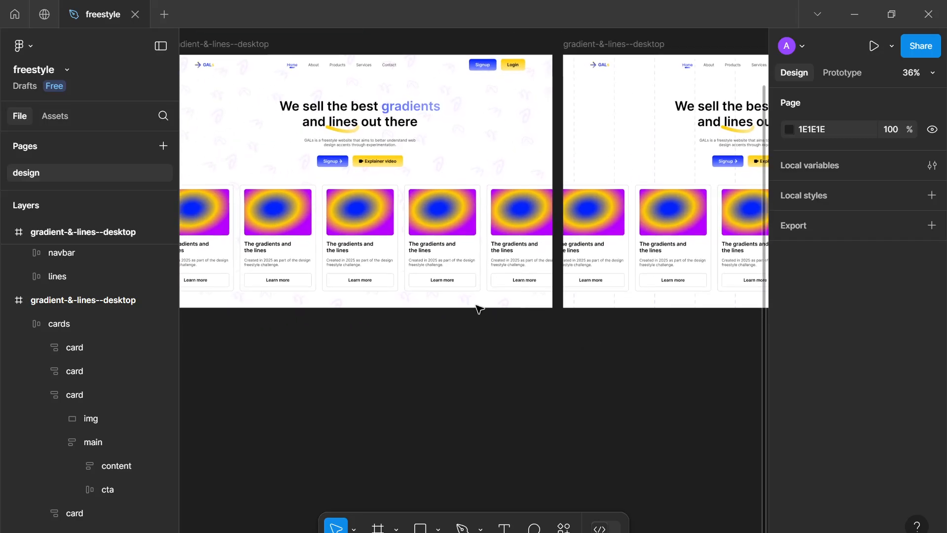
scroll(477, 305, down, 1)
click(254, 84)
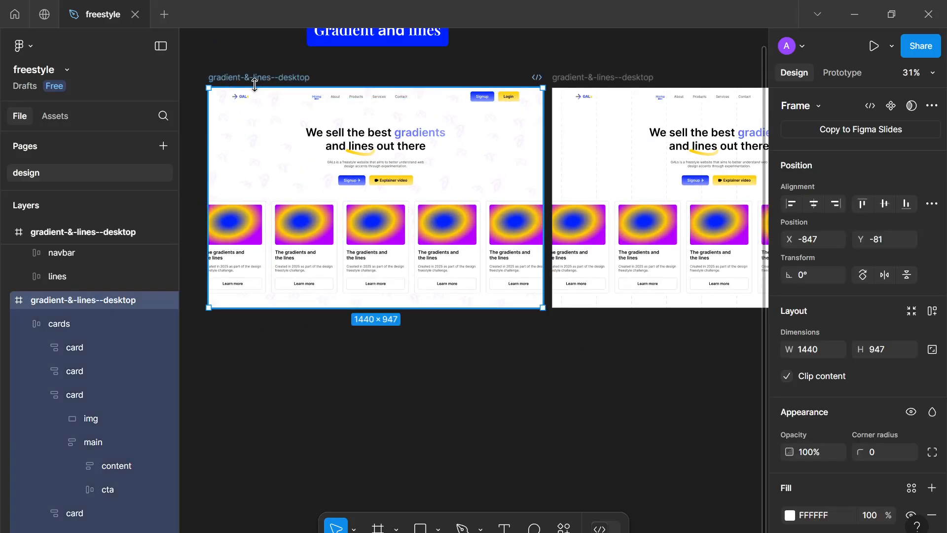
key(Delete)
Move the remaining desktop frame to sit below the topic label
scroll(351, 123, down, 2)
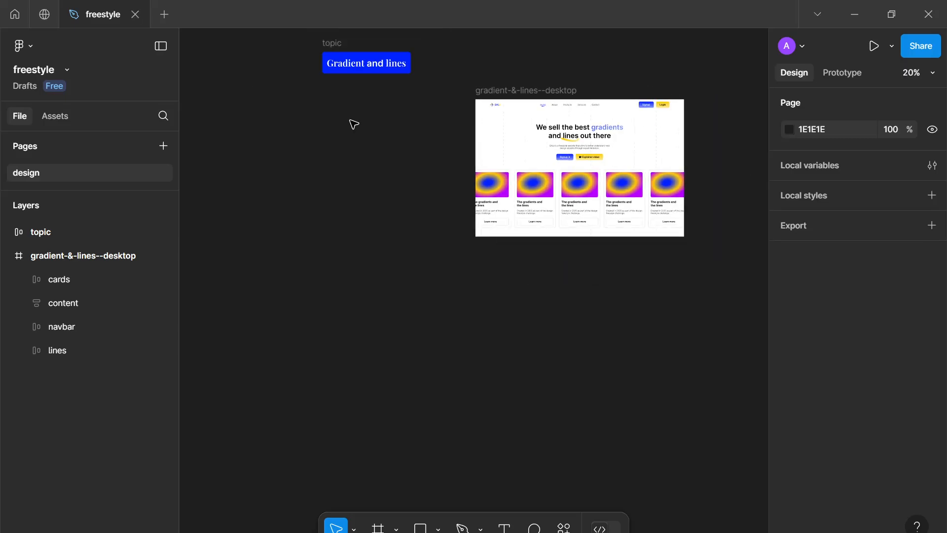
click(571, 93)
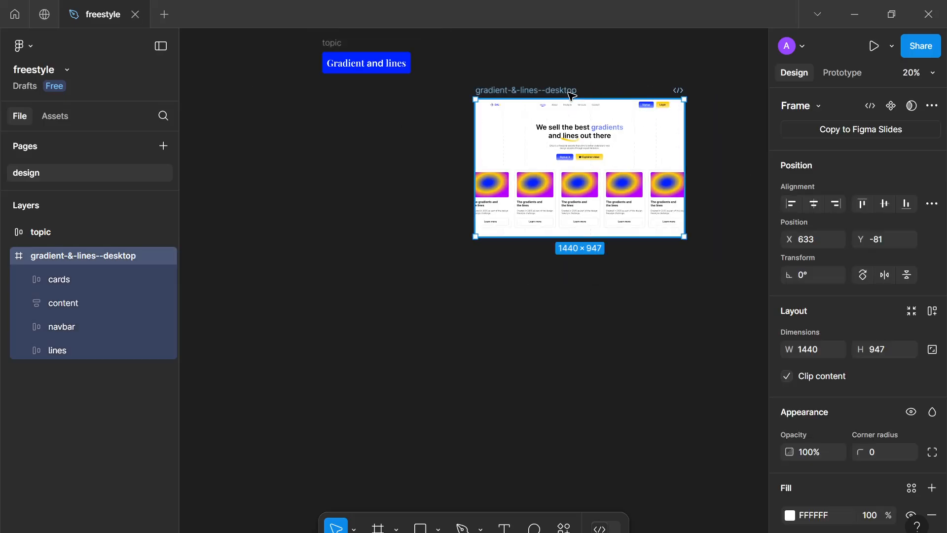
drag(512, 94, 298, 93)
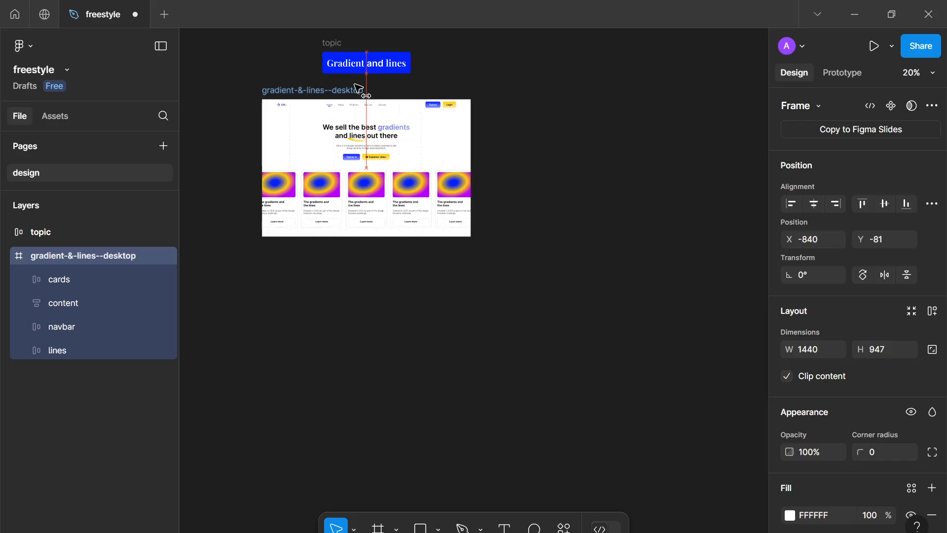
Wrap the content and cards layers in an auto layout frame named hero
click(358, 318)
scroll(359, 318, up, 2)
drag(362, 317, 427, 358)
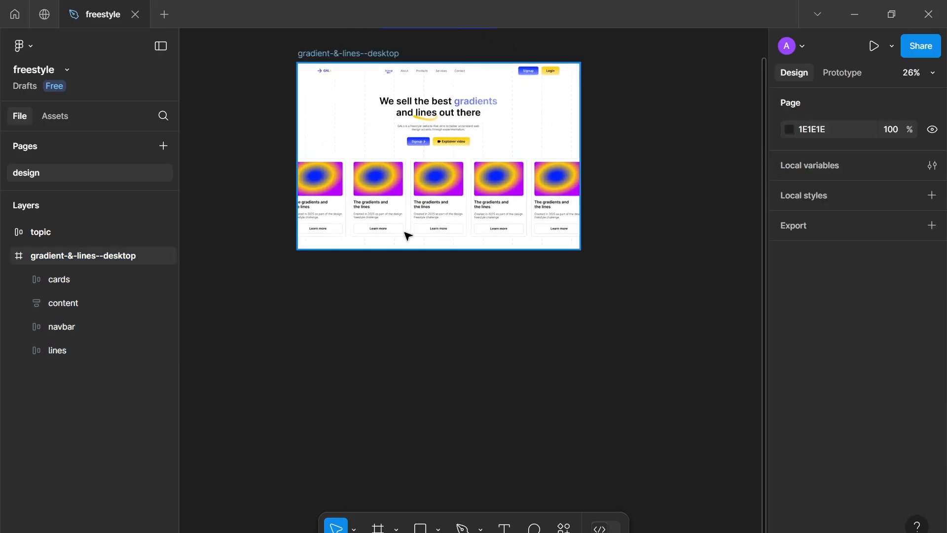
scroll(405, 227, up, 3)
drag(406, 227, 410, 411)
scroll(410, 411, down, 1)
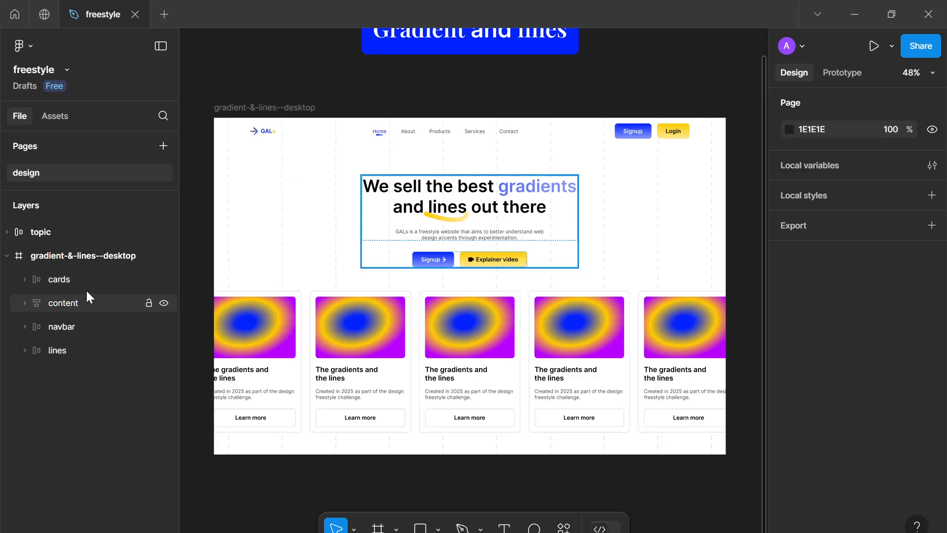
click(68, 281)
shift+click(69, 307)
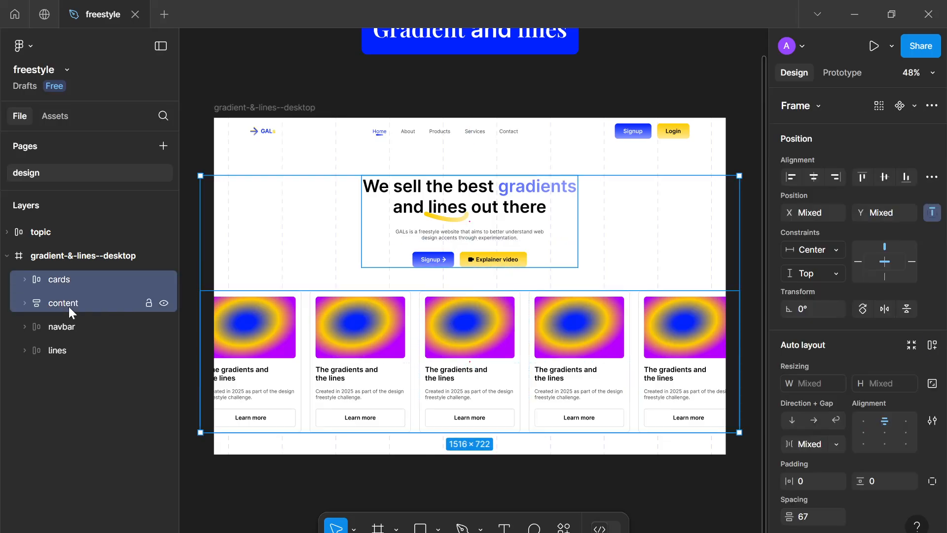
key(shift+a)
double_click(61, 283)
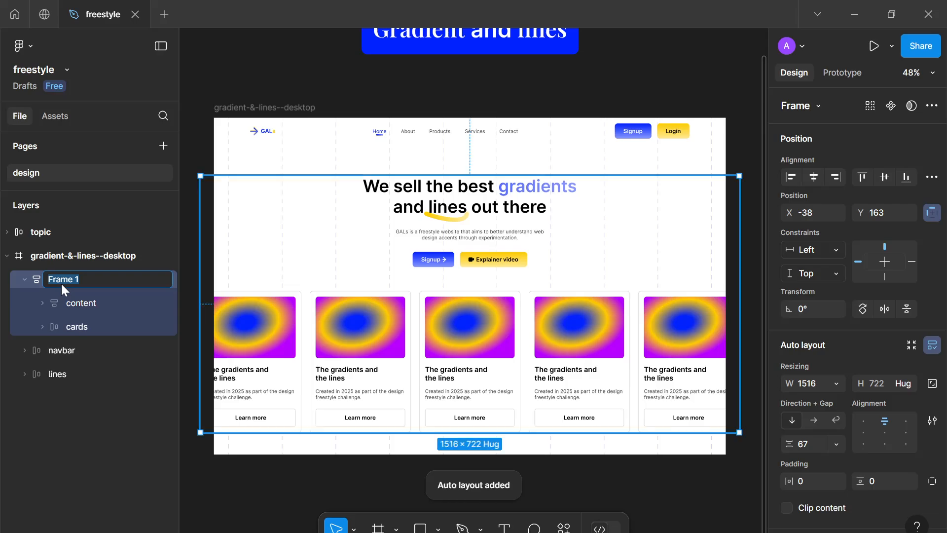
key(Return)
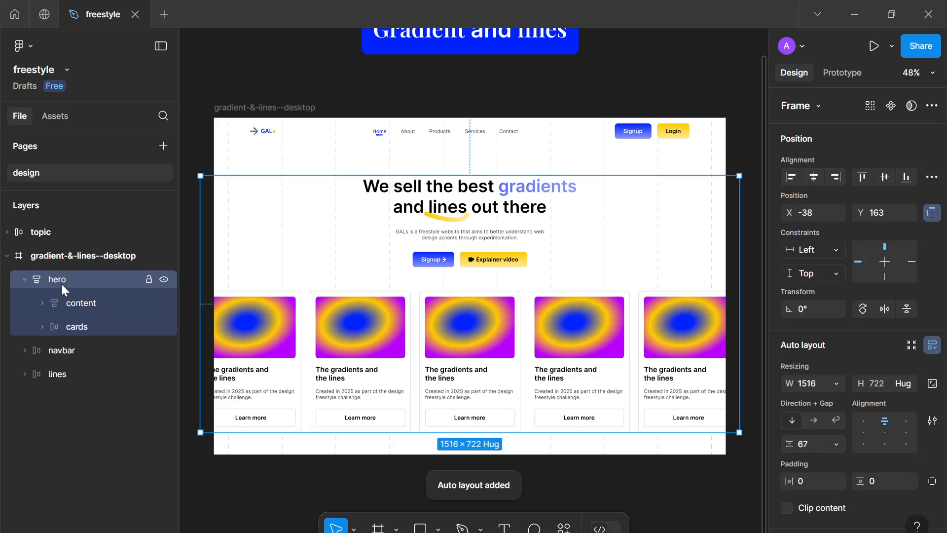
Move the hero layer below navbar in the layer order and rename the lines frame to lines--accent
click(24, 278)
drag(79, 279, 78, 309)
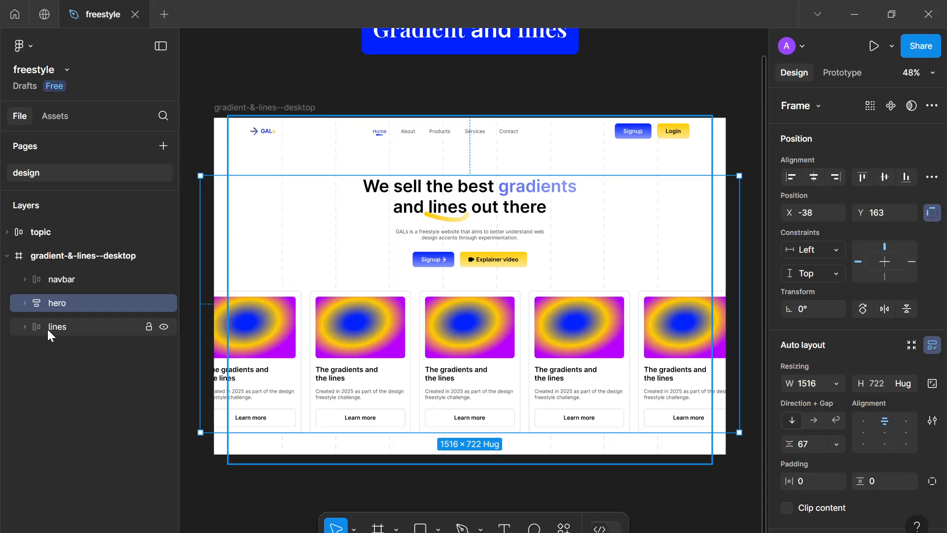
double_click(51, 327)
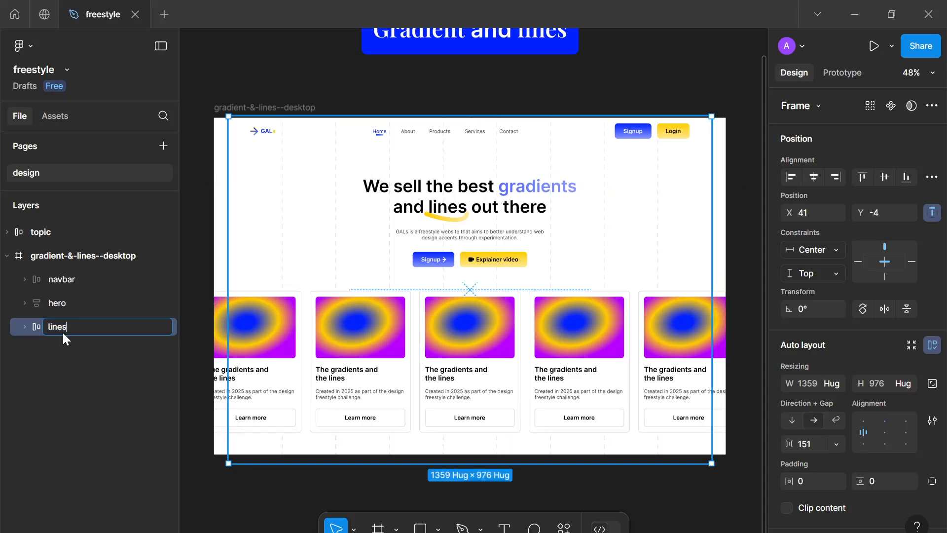
text(lines--accent)
key(Return)
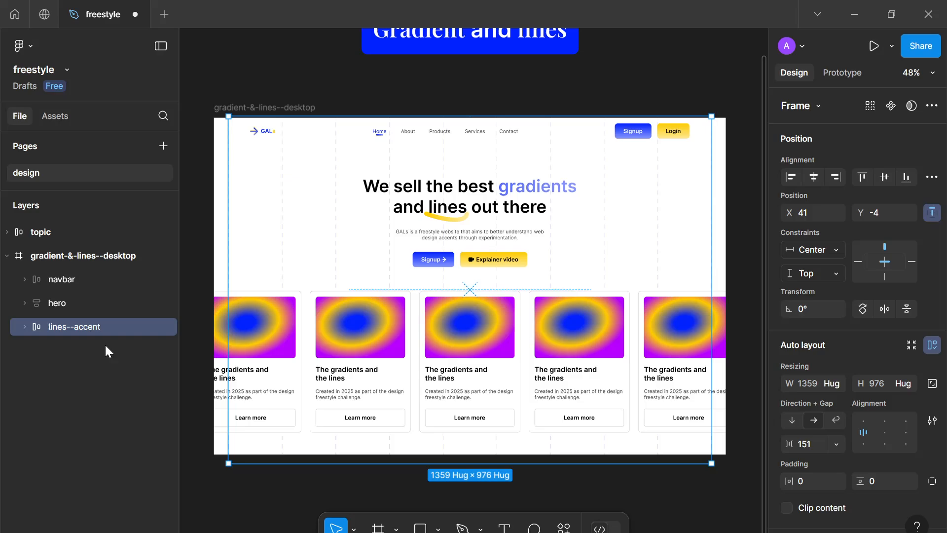
Zoom and pan across the canvas to review the desktop frame and topic label
click(380, 469)
scroll(423, 430, up, 3)
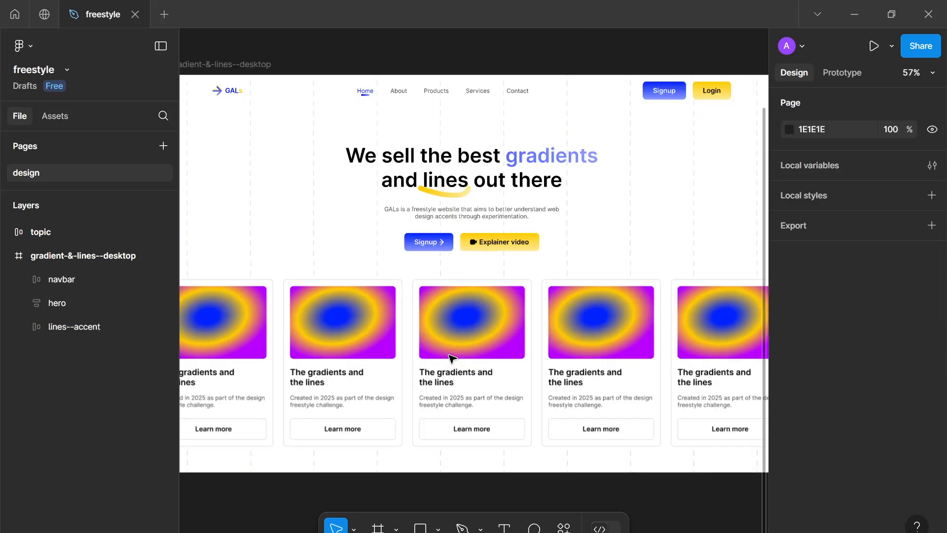
scroll(455, 340, down, 2)
scroll(454, 340, up, 2)
scroll(455, 341, down, 3)
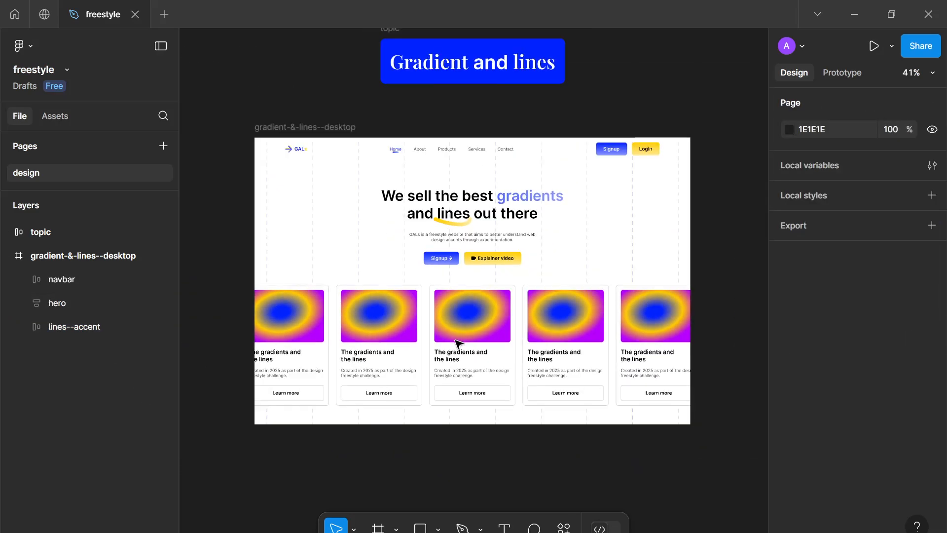
drag(455, 341, 451, 404)
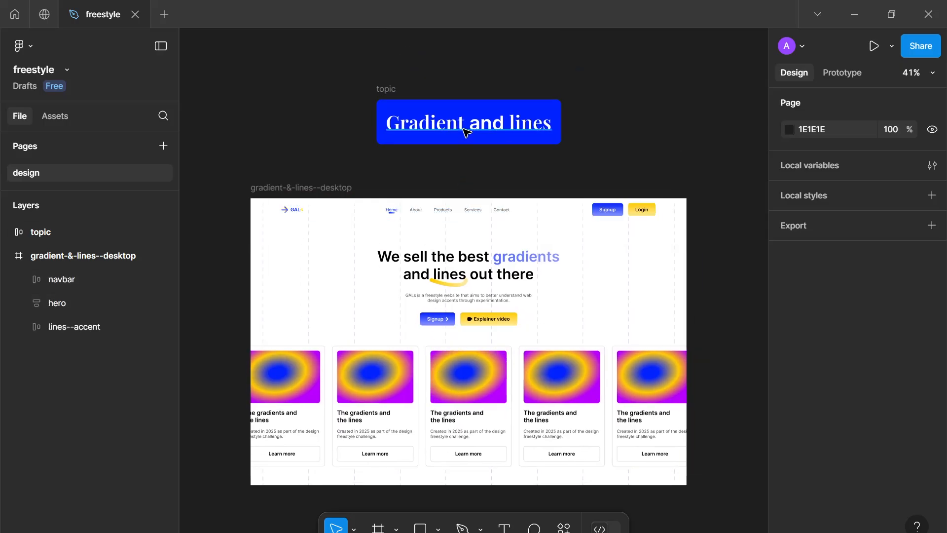
scroll(463, 132, up, 2)
scroll(458, 163, up, 5)
scroll(451, 181, down, 1)
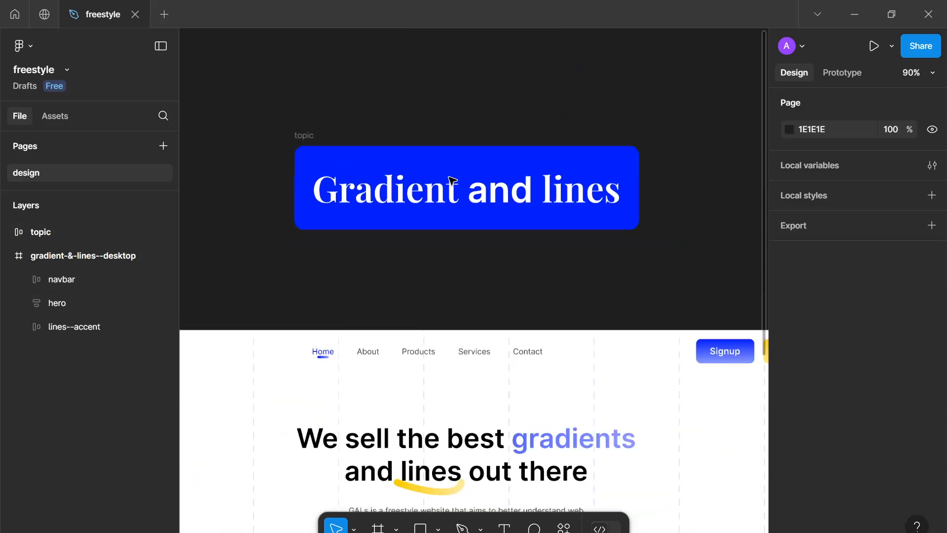
scroll(467, 249, down, 3)
scroll(467, 249, down, 2)
scroll(467, 250, down, 2)
scroll(483, 375, down, 2)
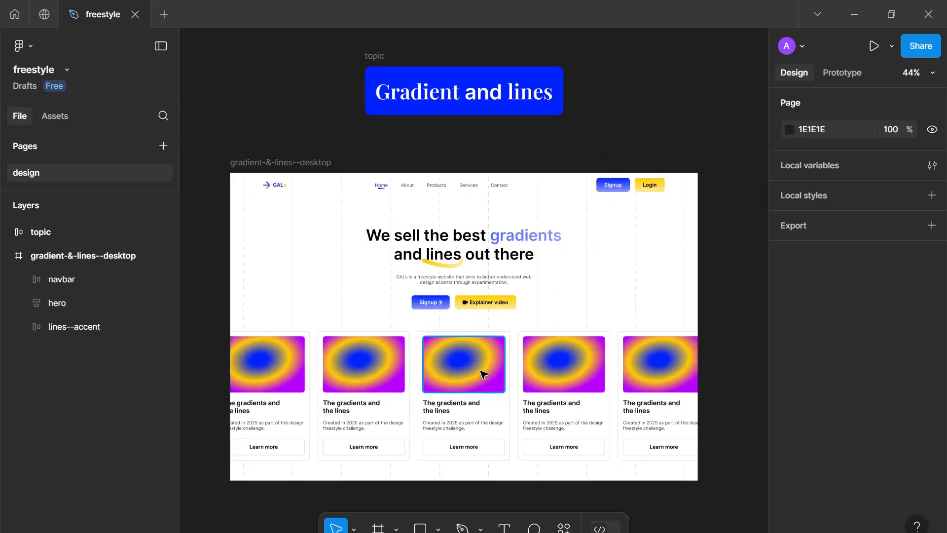
scroll(502, 296, down, 3)
scroll(501, 296, up, 2)
scroll(501, 296, down, 2)
Rearrange the second card image's radial gradient stops so yellow sits at the center with blue around it
click(427, 321)
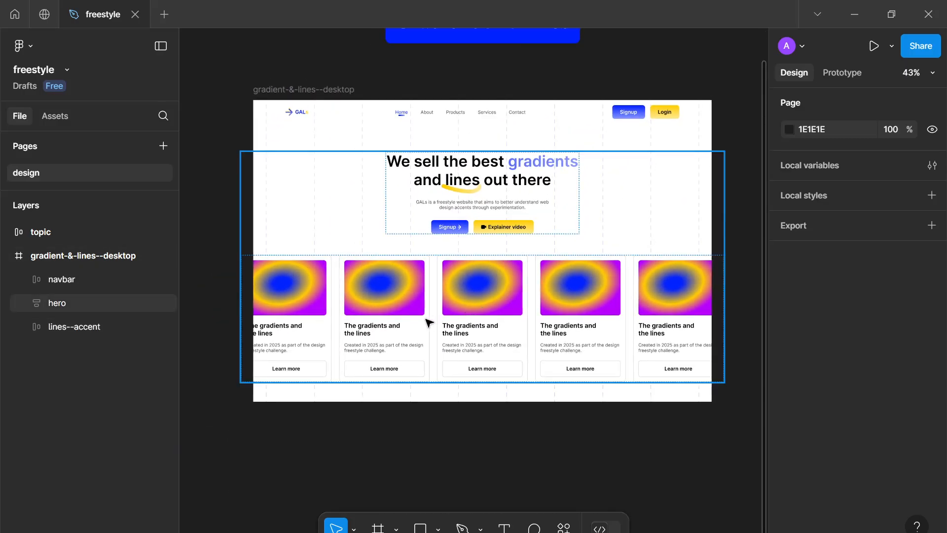
click(395, 314)
double_click(395, 314)
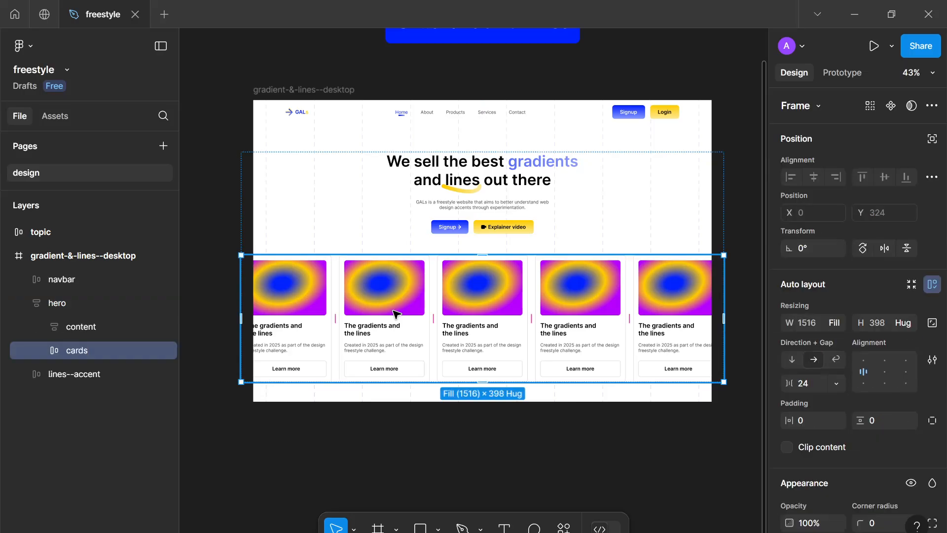
double_click(395, 314)
double_click(399, 288)
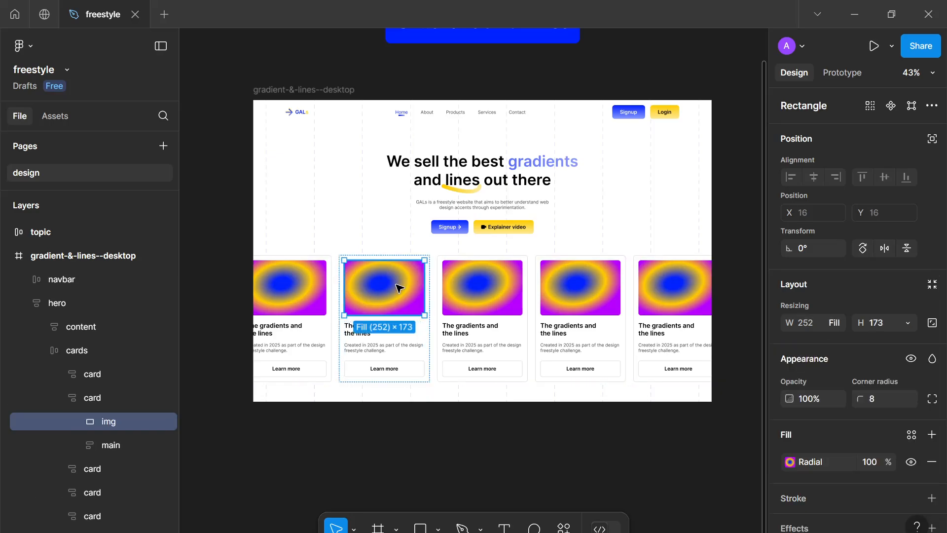
scroll(818, 412, down, 2)
click(790, 406)
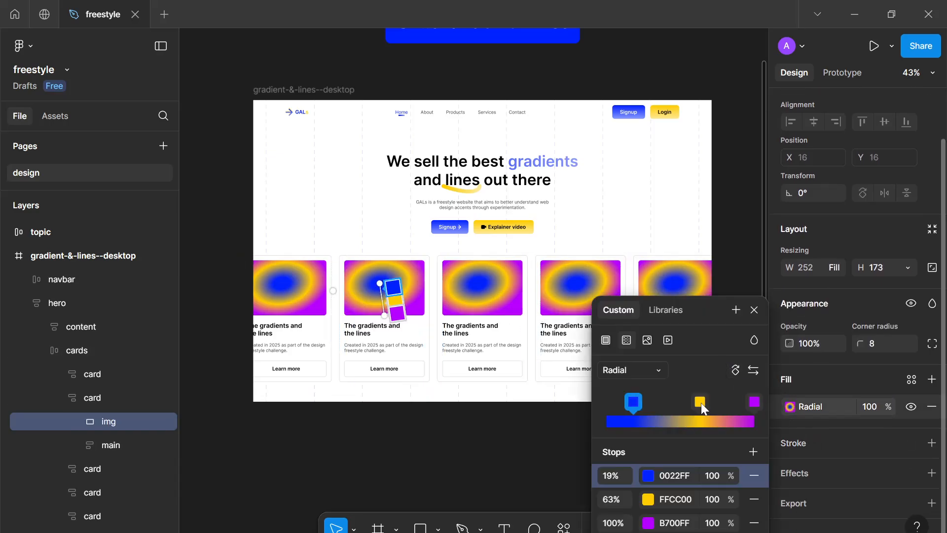
mouse_move(701, 403)
mouse_down()
mouse_move(620, 412)
mouse_move(718, 406)
mouse_move(692, 403)
mouse_up()
click(633, 402)
click(745, 402)
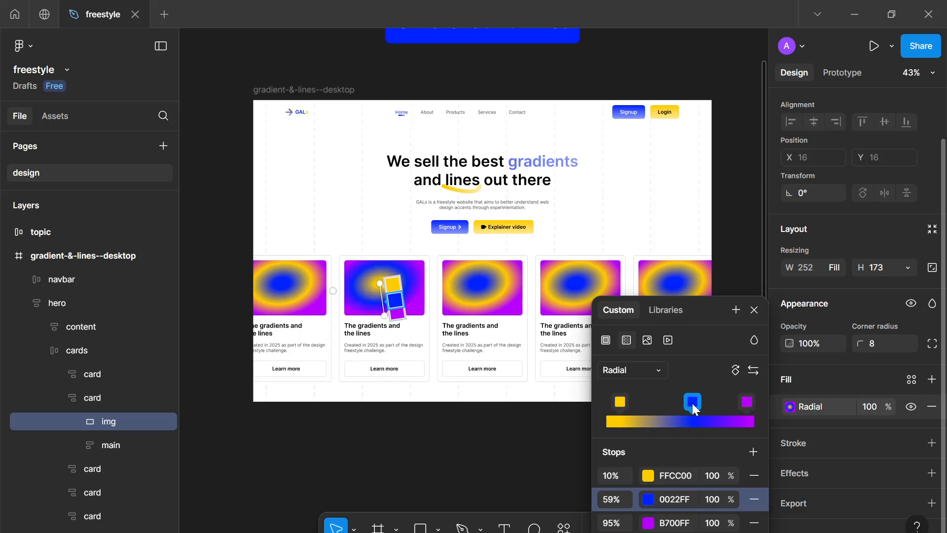
drag(625, 404, 718, 406)
key(Escape)
Set the third card image's outer radial gradient stop to B6C0FF from the page colors
click(482, 293)
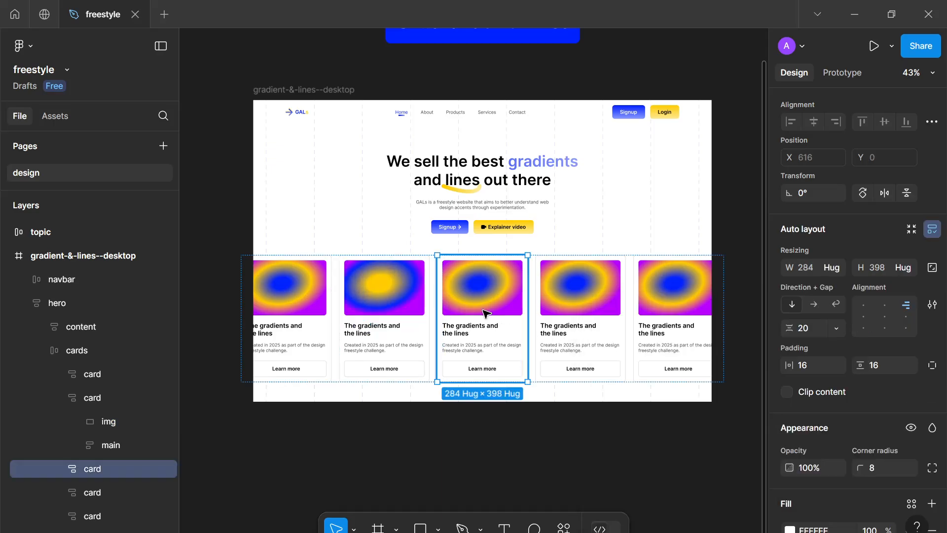
click(482, 294)
click(790, 407)
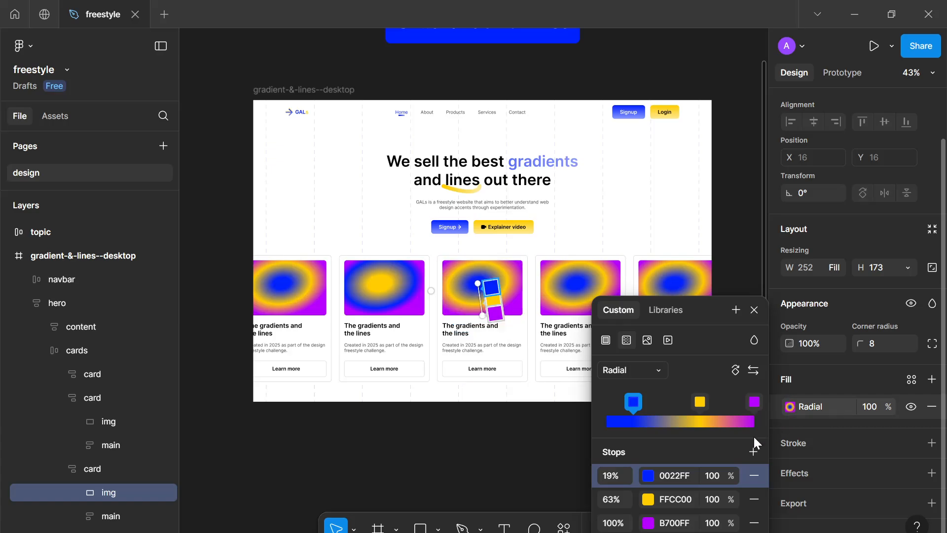
click(753, 402)
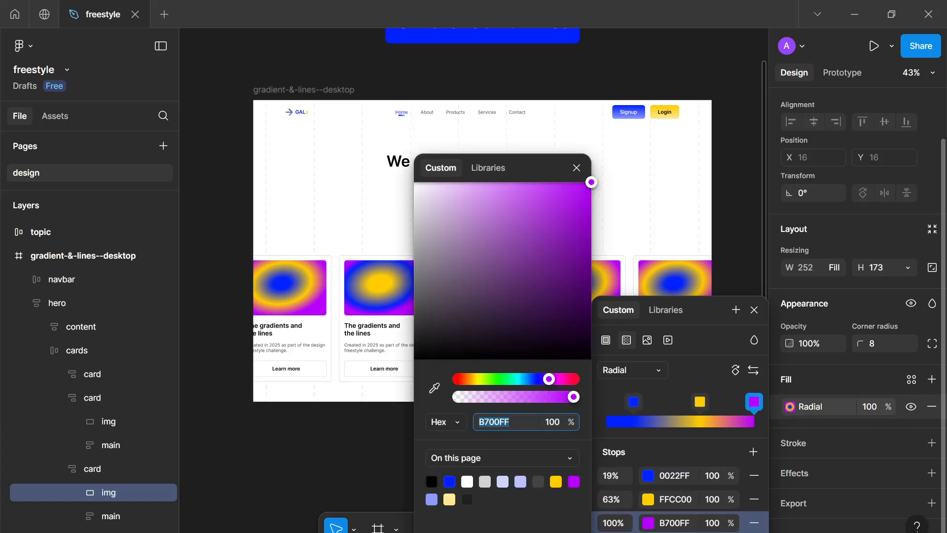
click(522, 482)
drag(693, 182, 687, 179)
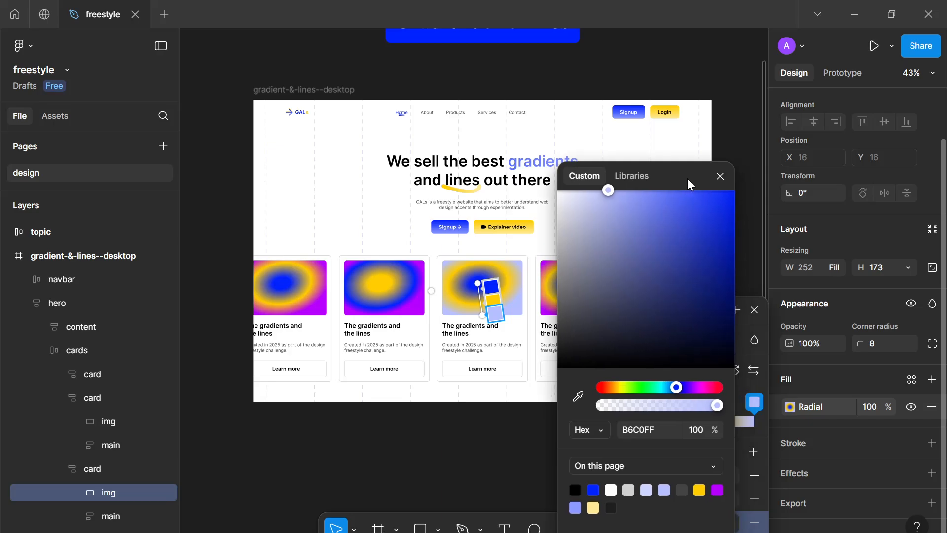
click(719, 176)
Set the fourth card image's middle gradient stop to FFEA94 from the page colors
click(548, 291)
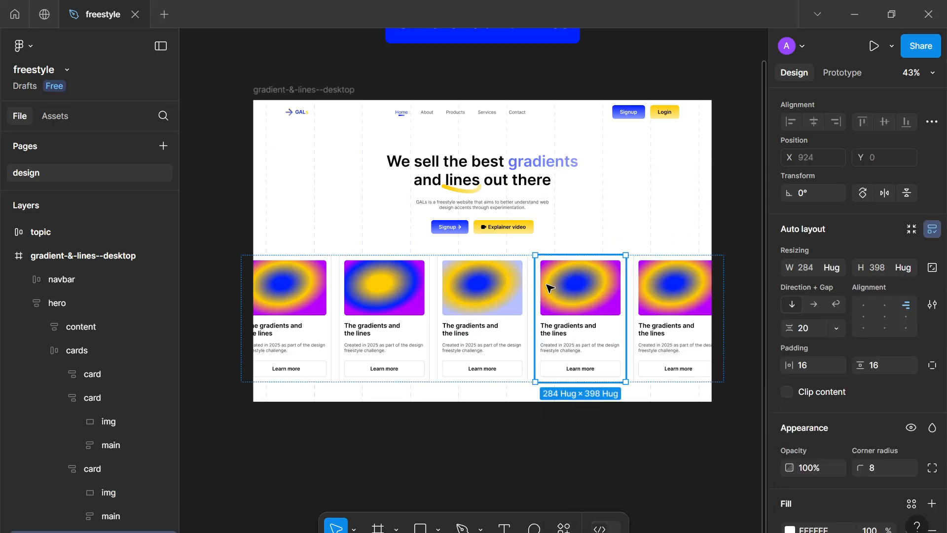
double_click(548, 289)
click(789, 406)
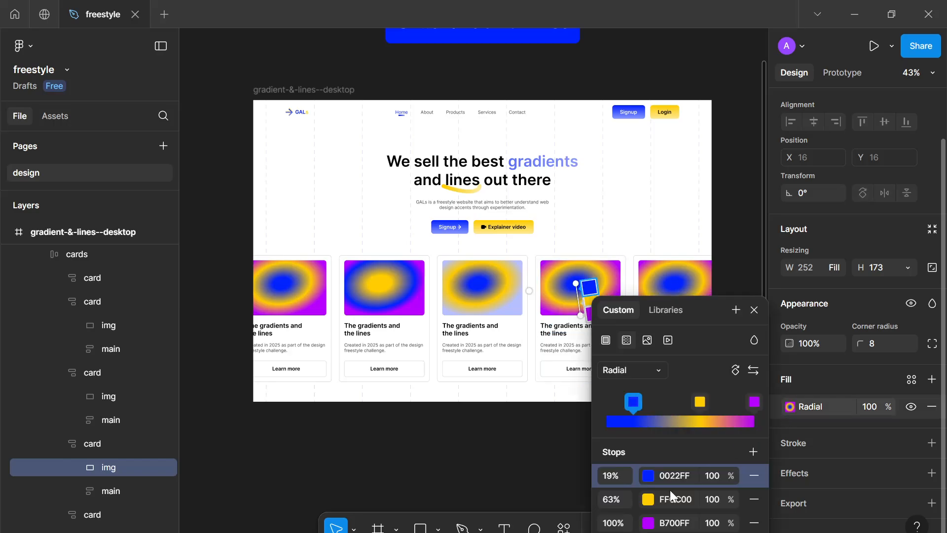
click(701, 401)
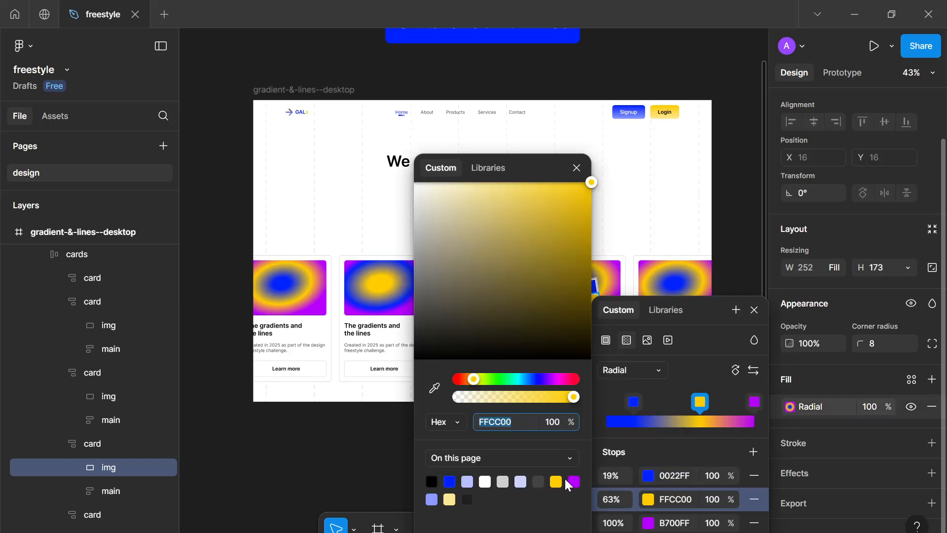
click(449, 499)
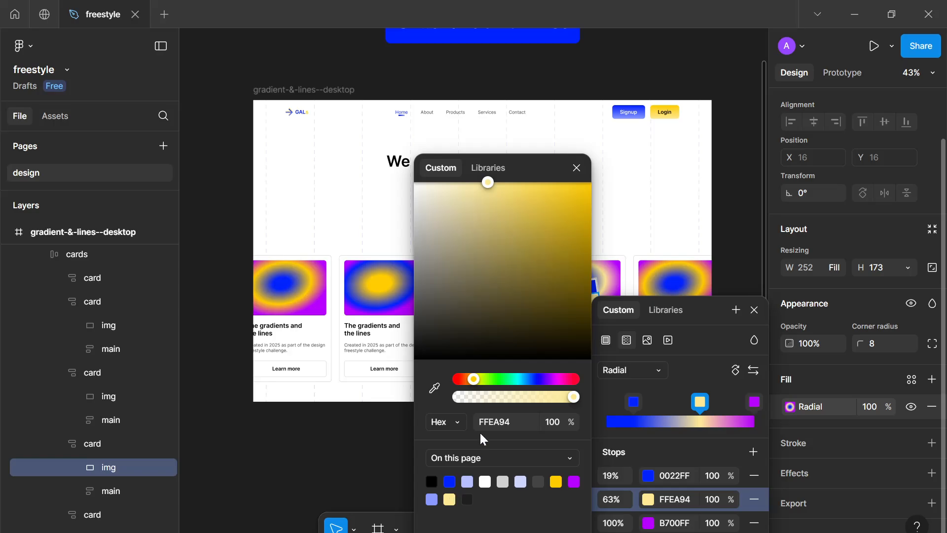
click(577, 167)
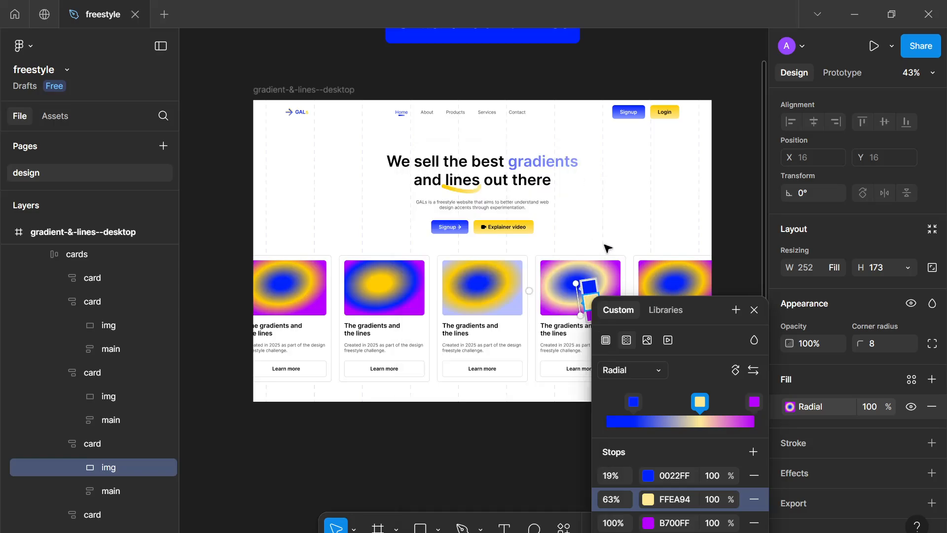
Change the fifth card image's first gradient stop color to 9DFF00
click(665, 274)
click(665, 273)
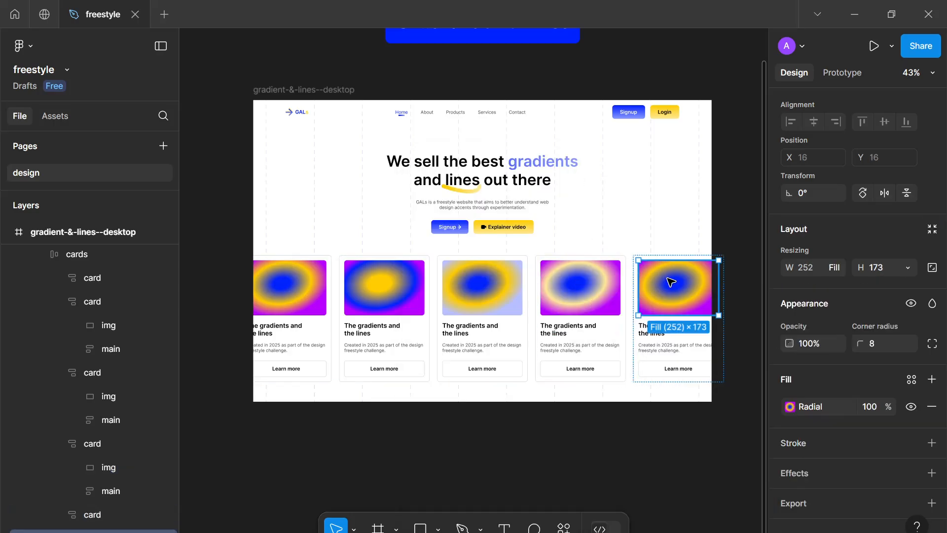
click(789, 406)
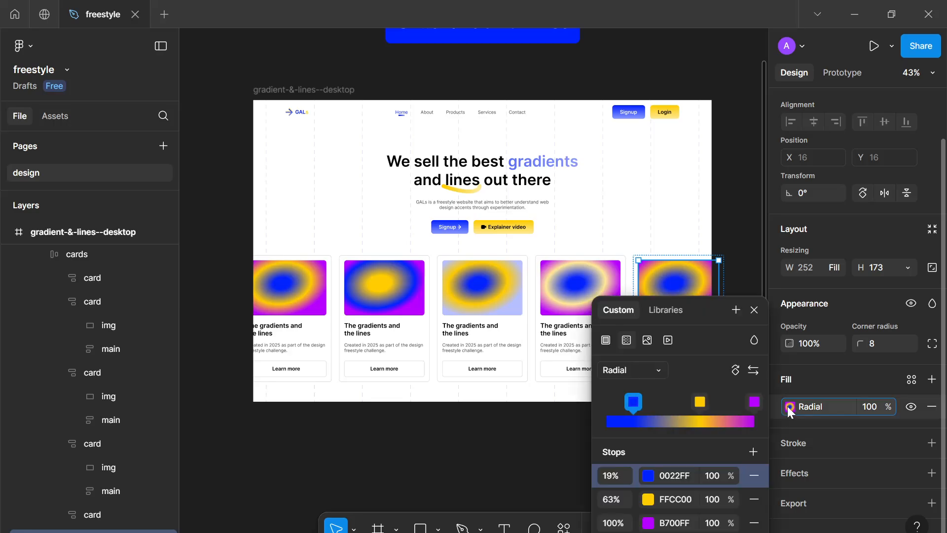
click(648, 475)
click(498, 383)
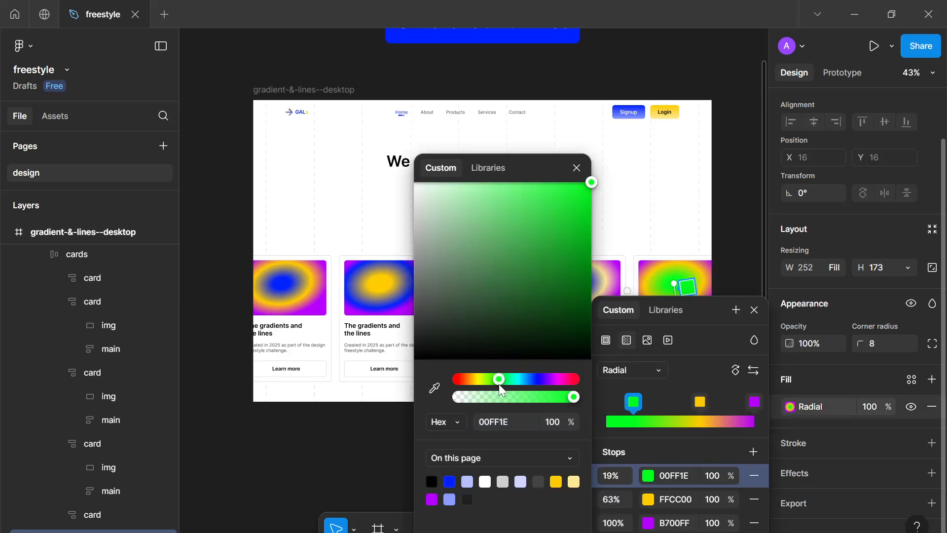
drag(500, 378, 484, 371)
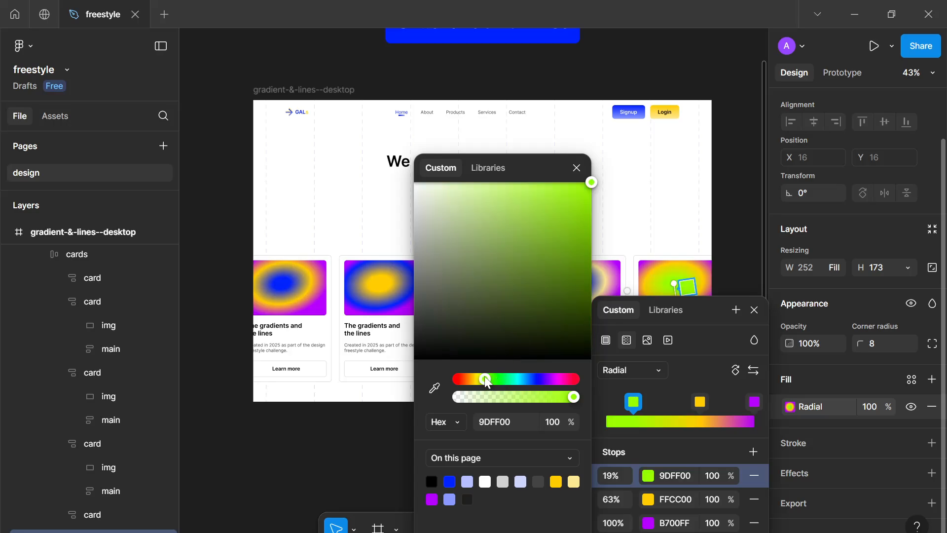
click(577, 168)
click(752, 314)
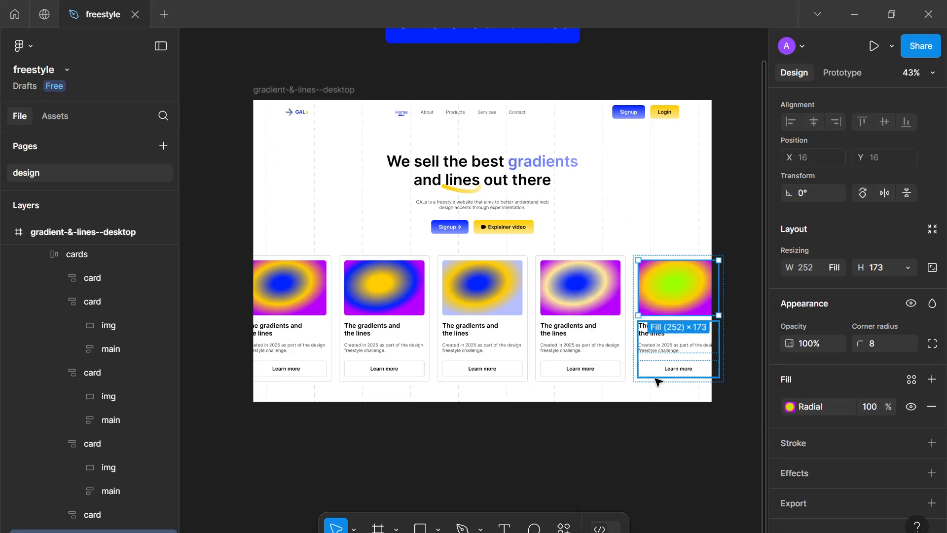
Reorder the fifth card image's gradient stops so the green stop sits at the outer edge
click(596, 450)
scroll(597, 450, down, 3)
scroll(598, 451, up, 3)
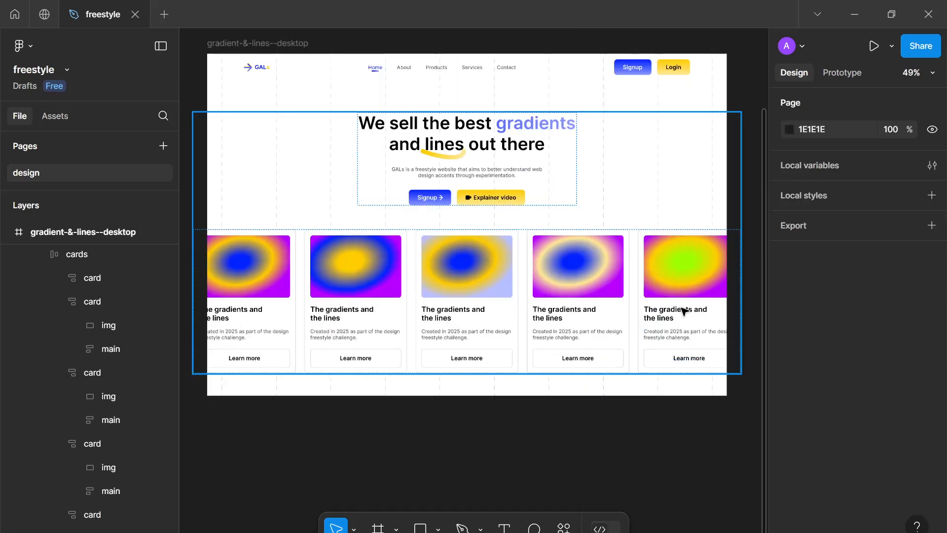
click(683, 309)
double_click(689, 285)
click(689, 286)
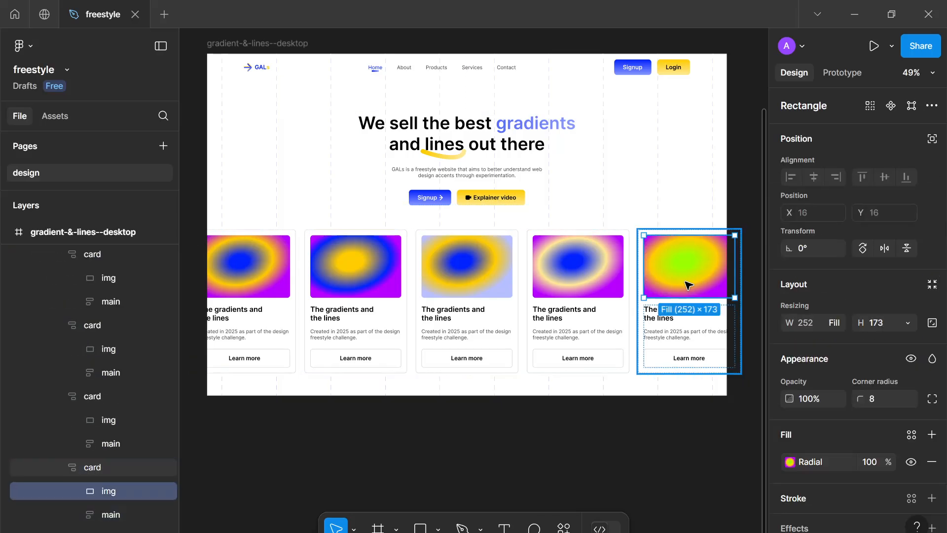
scroll(798, 412, down, 3)
click(791, 407)
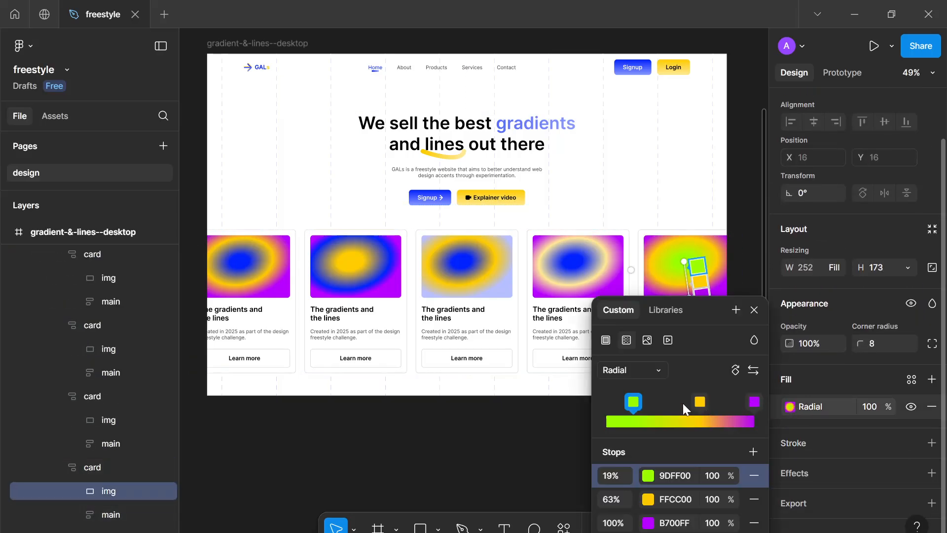
drag(635, 401, 754, 405)
drag(677, 401, 703, 404)
click(754, 309)
click(661, 473)
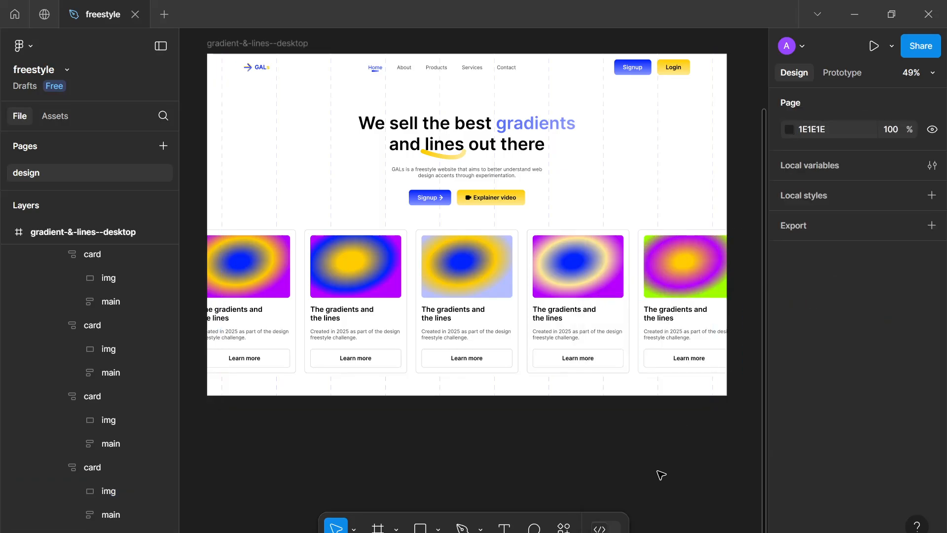
Set the first card title's horizontal resizing to Fill container
scroll(661, 474, down, 5)
scroll(662, 475, up, 3)
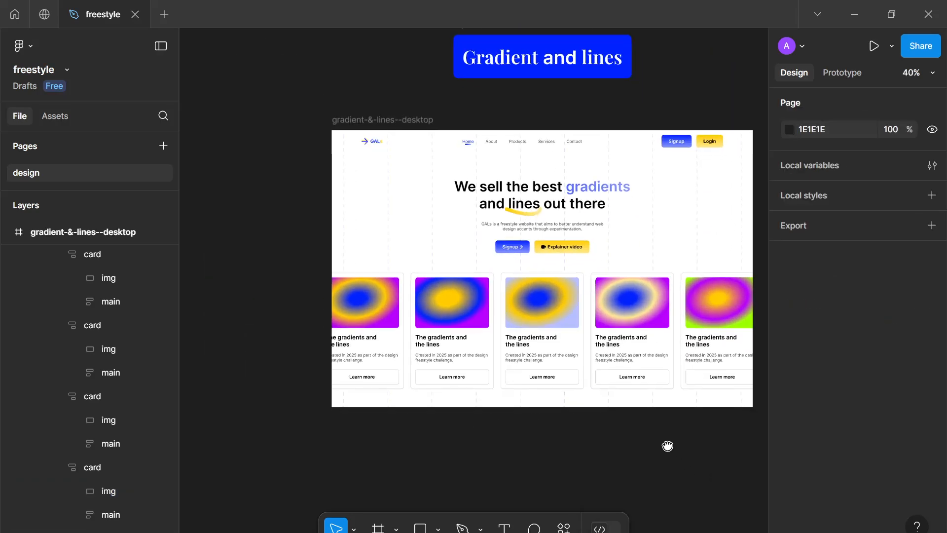
drag(668, 444, 641, 424)
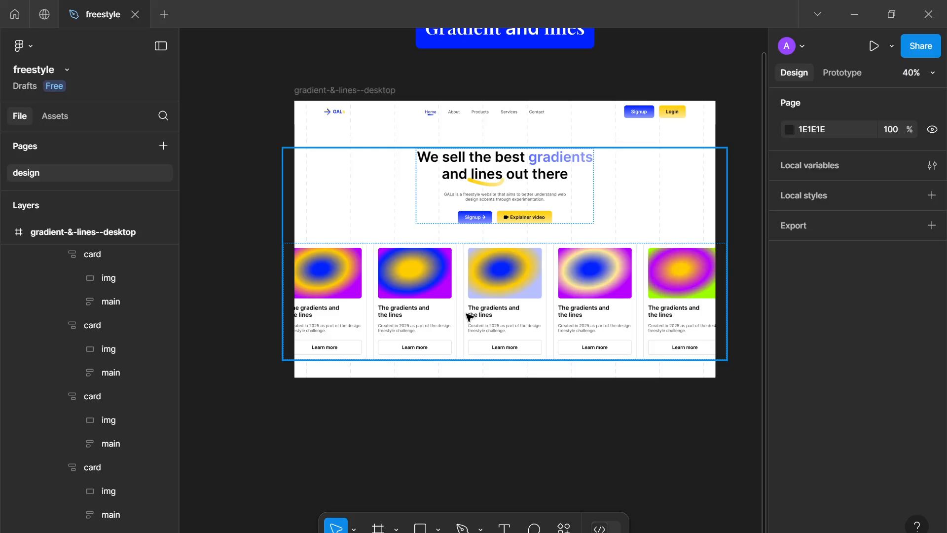
click(334, 317)
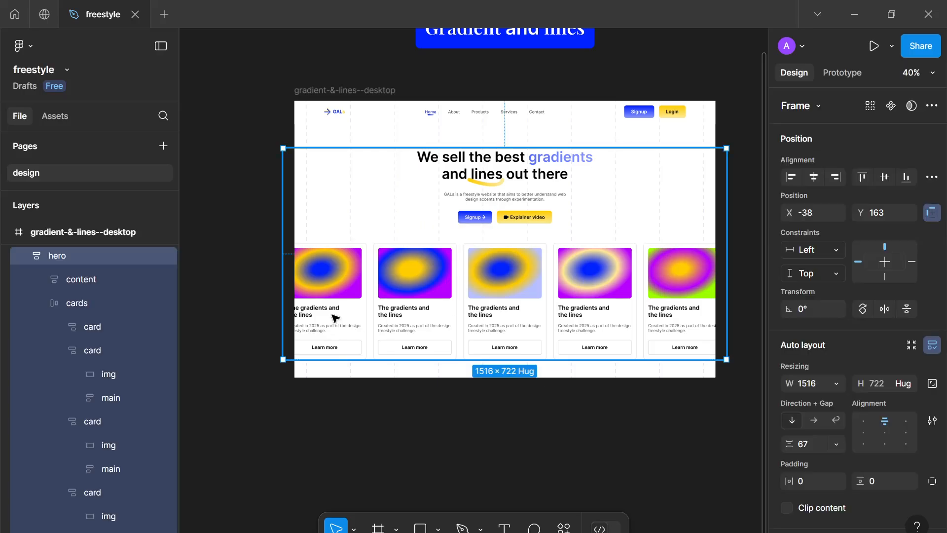
ctrl+click(333, 317)
double_click(332, 316)
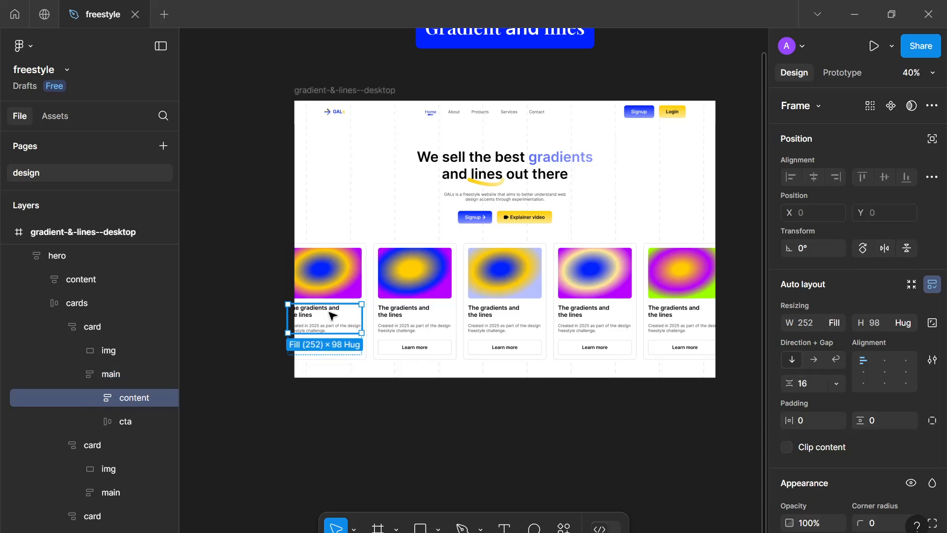
double_click(333, 316)
click(841, 320)
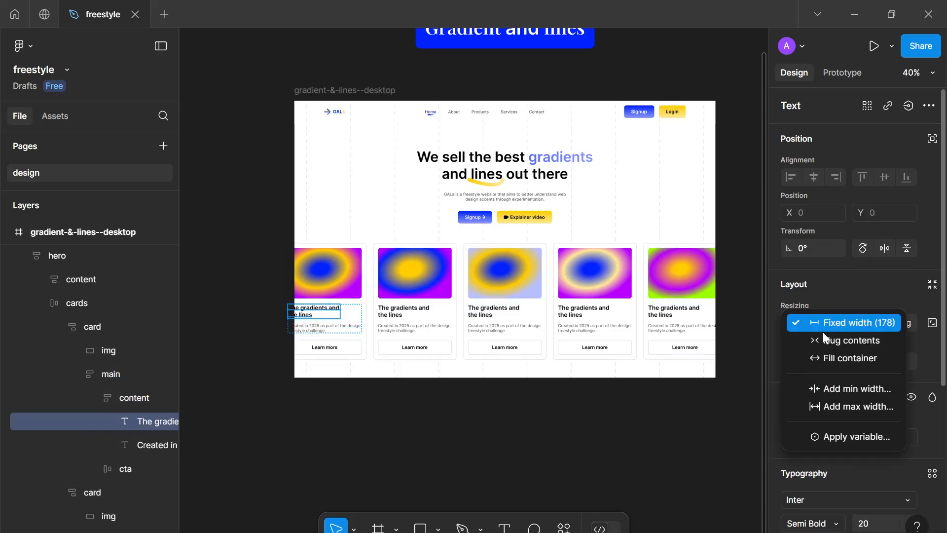
click(820, 359)
Set the second card title's horizontal resizing to Fill container
click(416, 314)
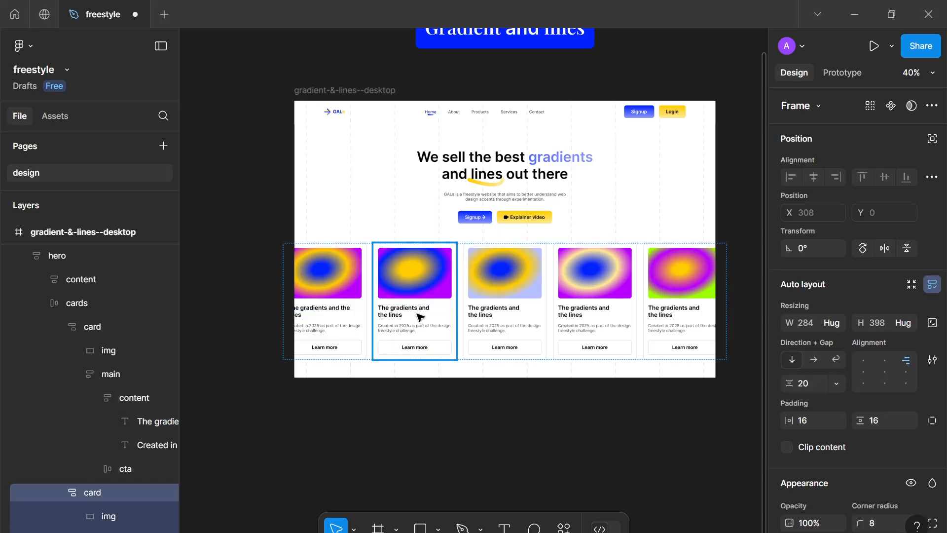
double_click(417, 315)
double_click(417, 315)
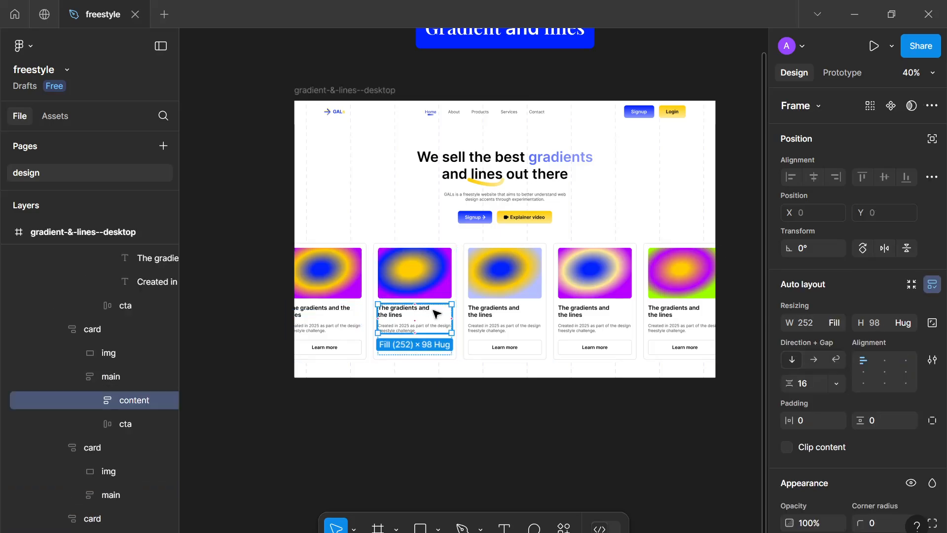
double_click(427, 310)
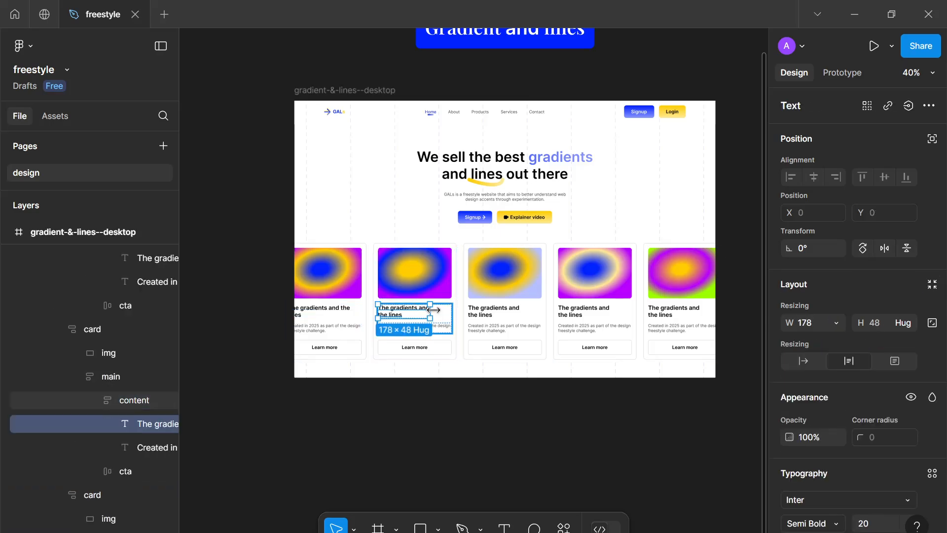
click(833, 322)
click(824, 358)
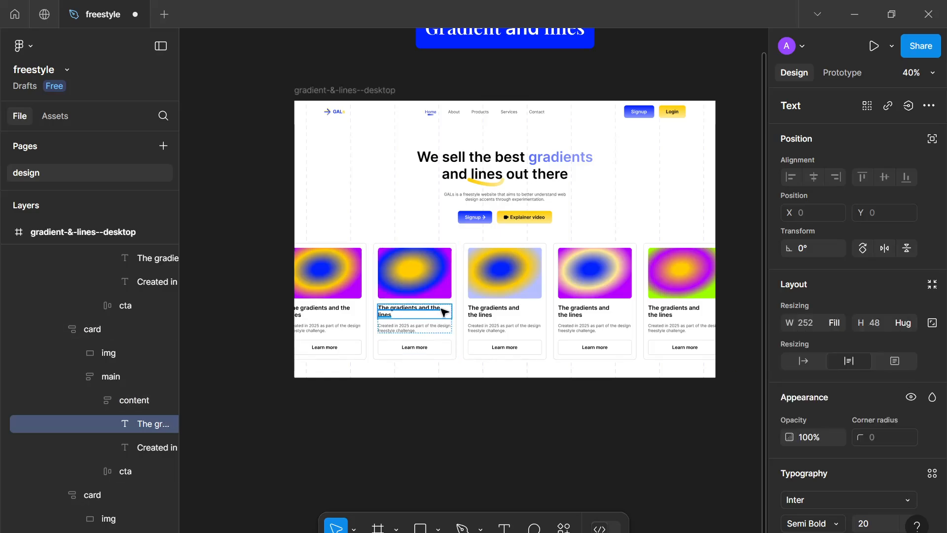
Apply the same Fill container width to the third, fourth and fifth card titles by pasting properties
click(488, 316)
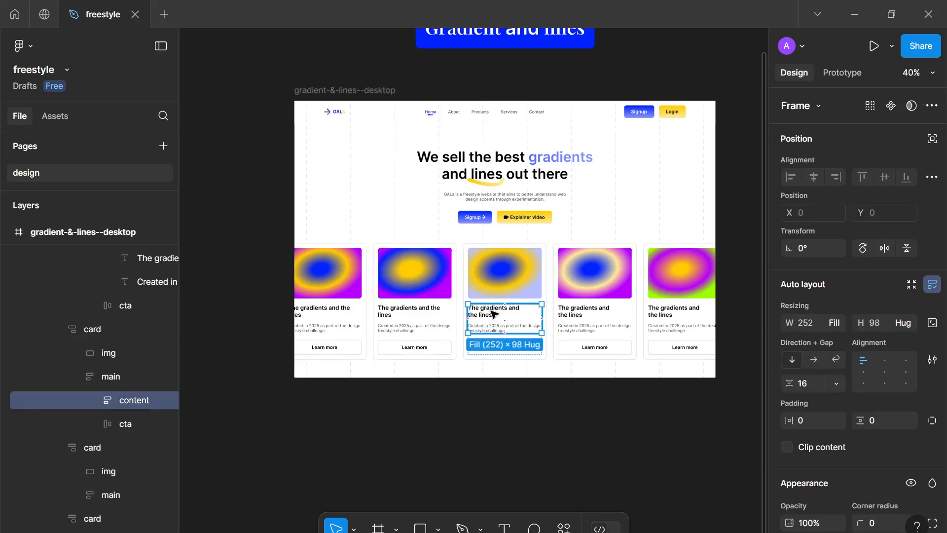
click(494, 314)
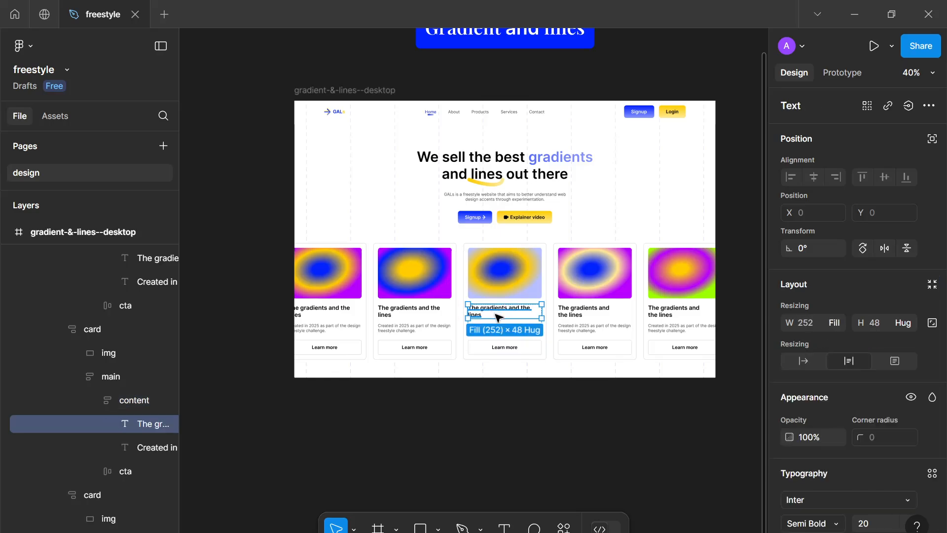
click(571, 317)
click(571, 317)
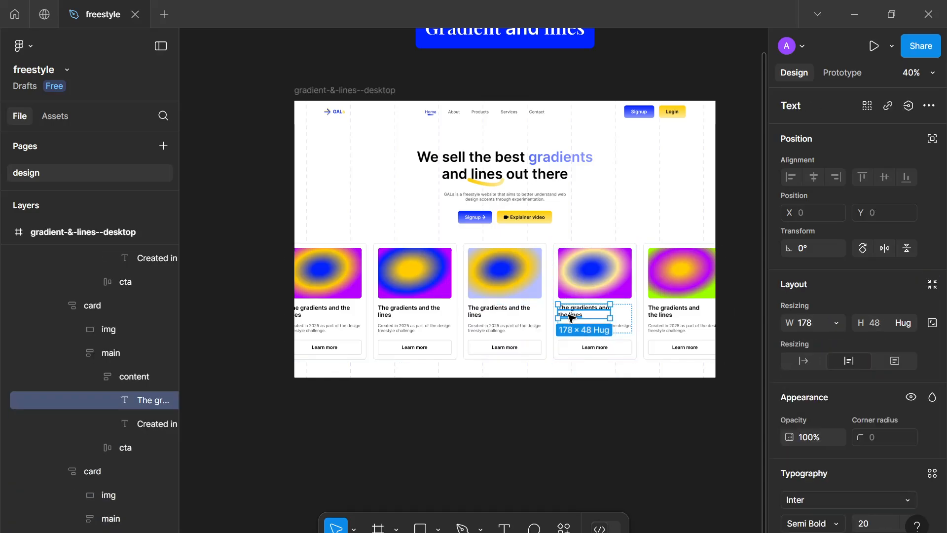
key(ctrl+alt+v)
double_click(659, 315)
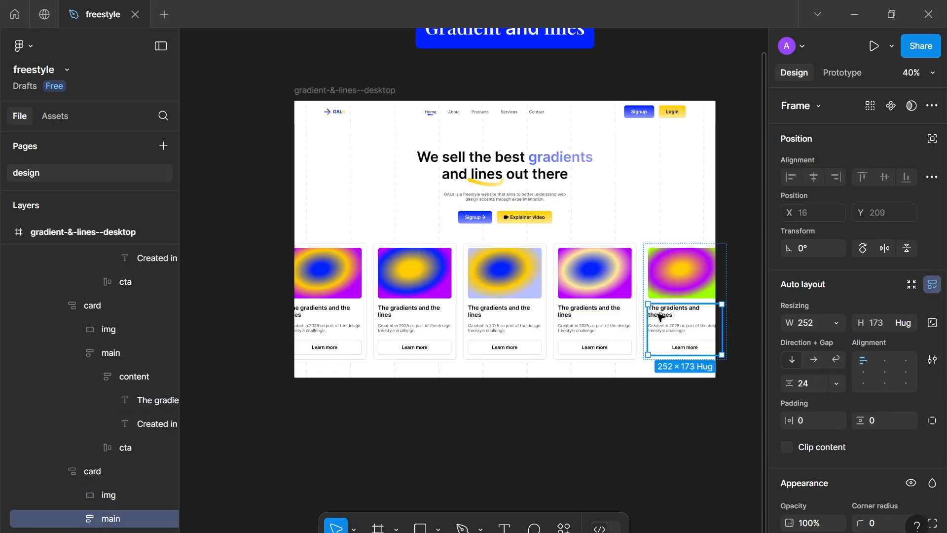
click(660, 316)
key(ctrl+alt+v)
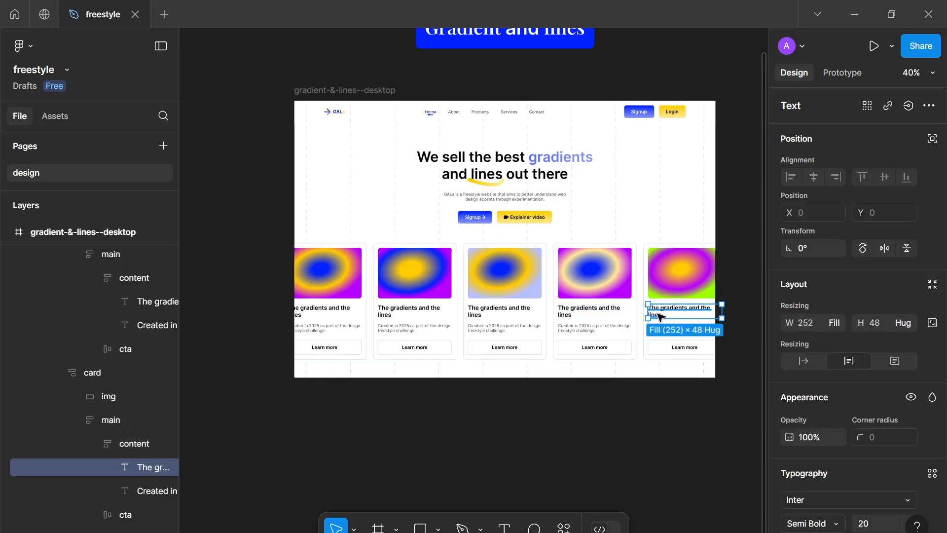
click(495, 394)
scroll(502, 399, up, 4)
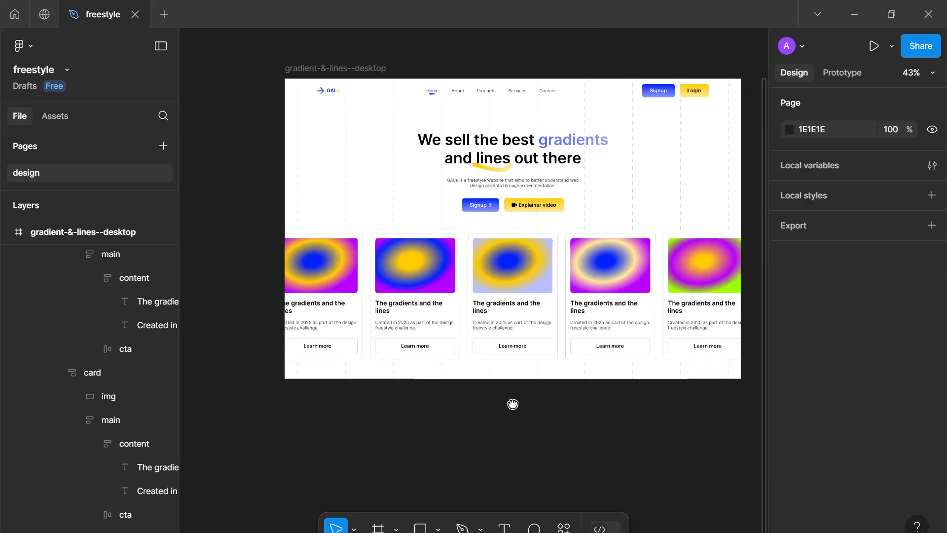